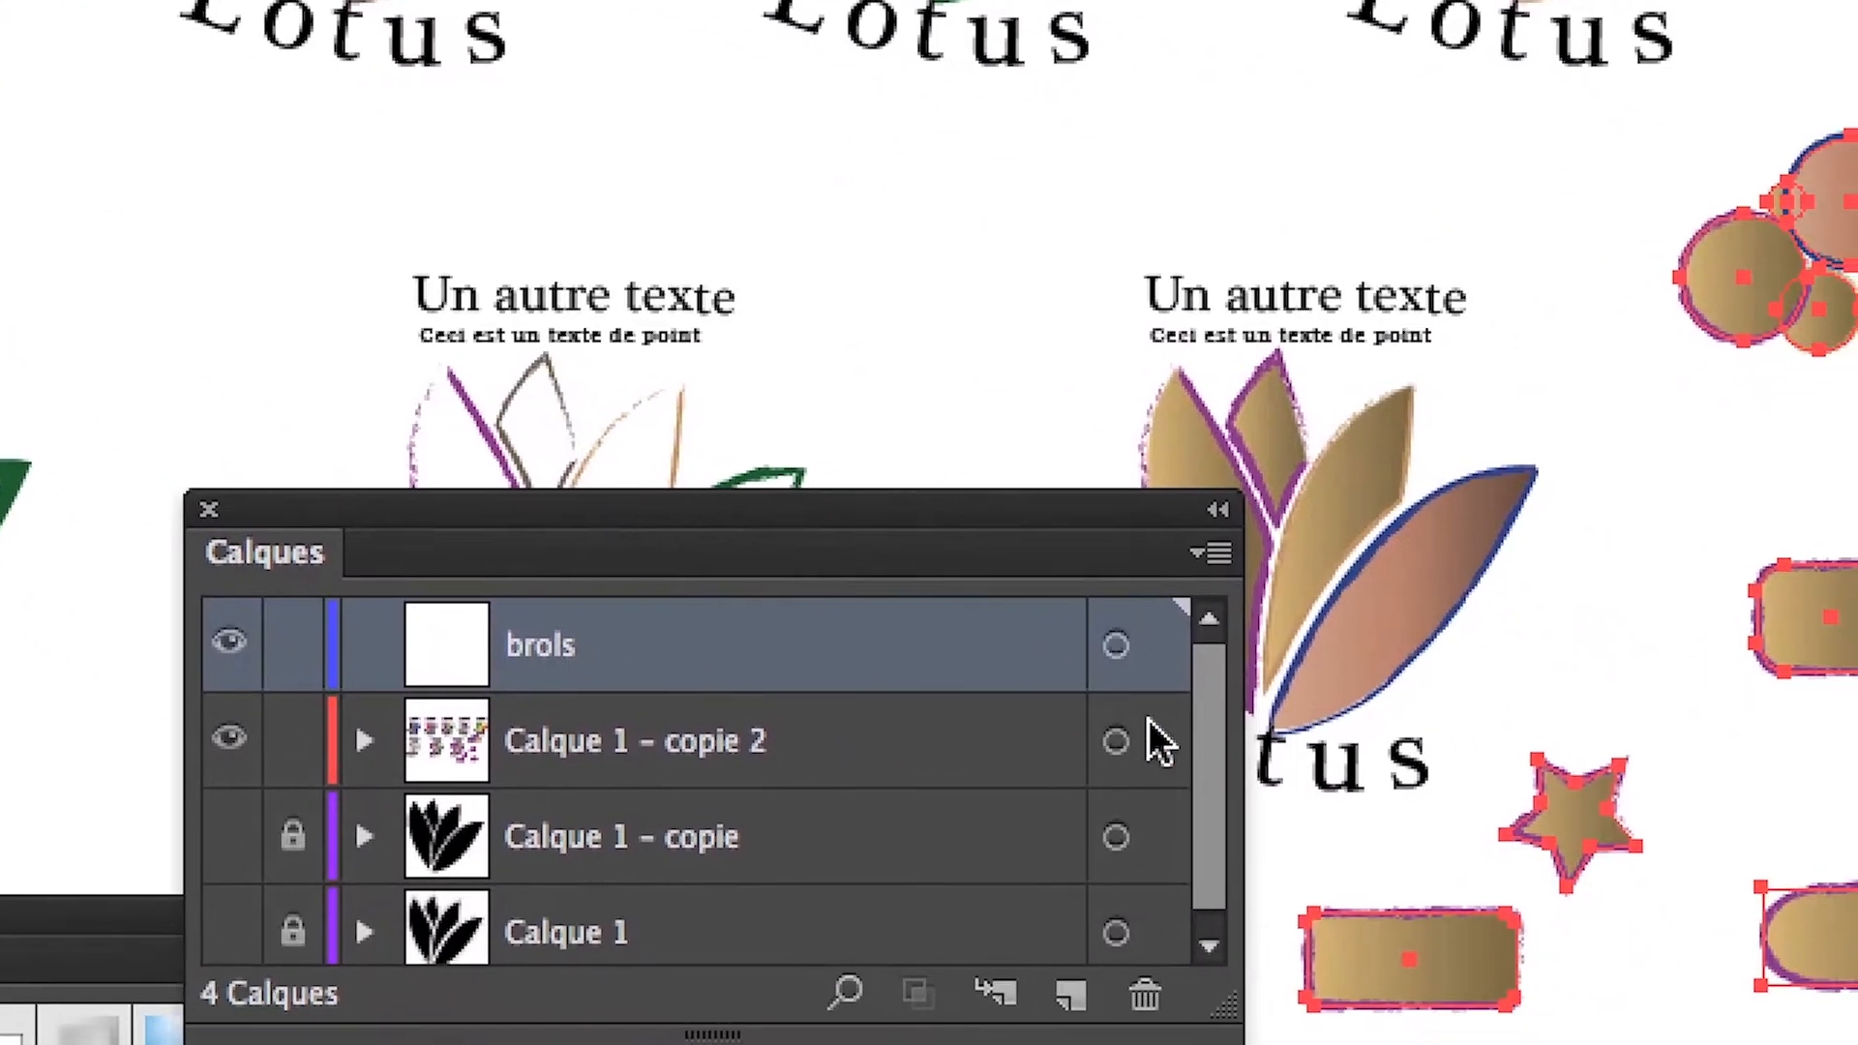
Move the selected gradient circles, rectangles and star from the Calque 1 – copie 2 layer to the brols layer
left_click(1154, 738)
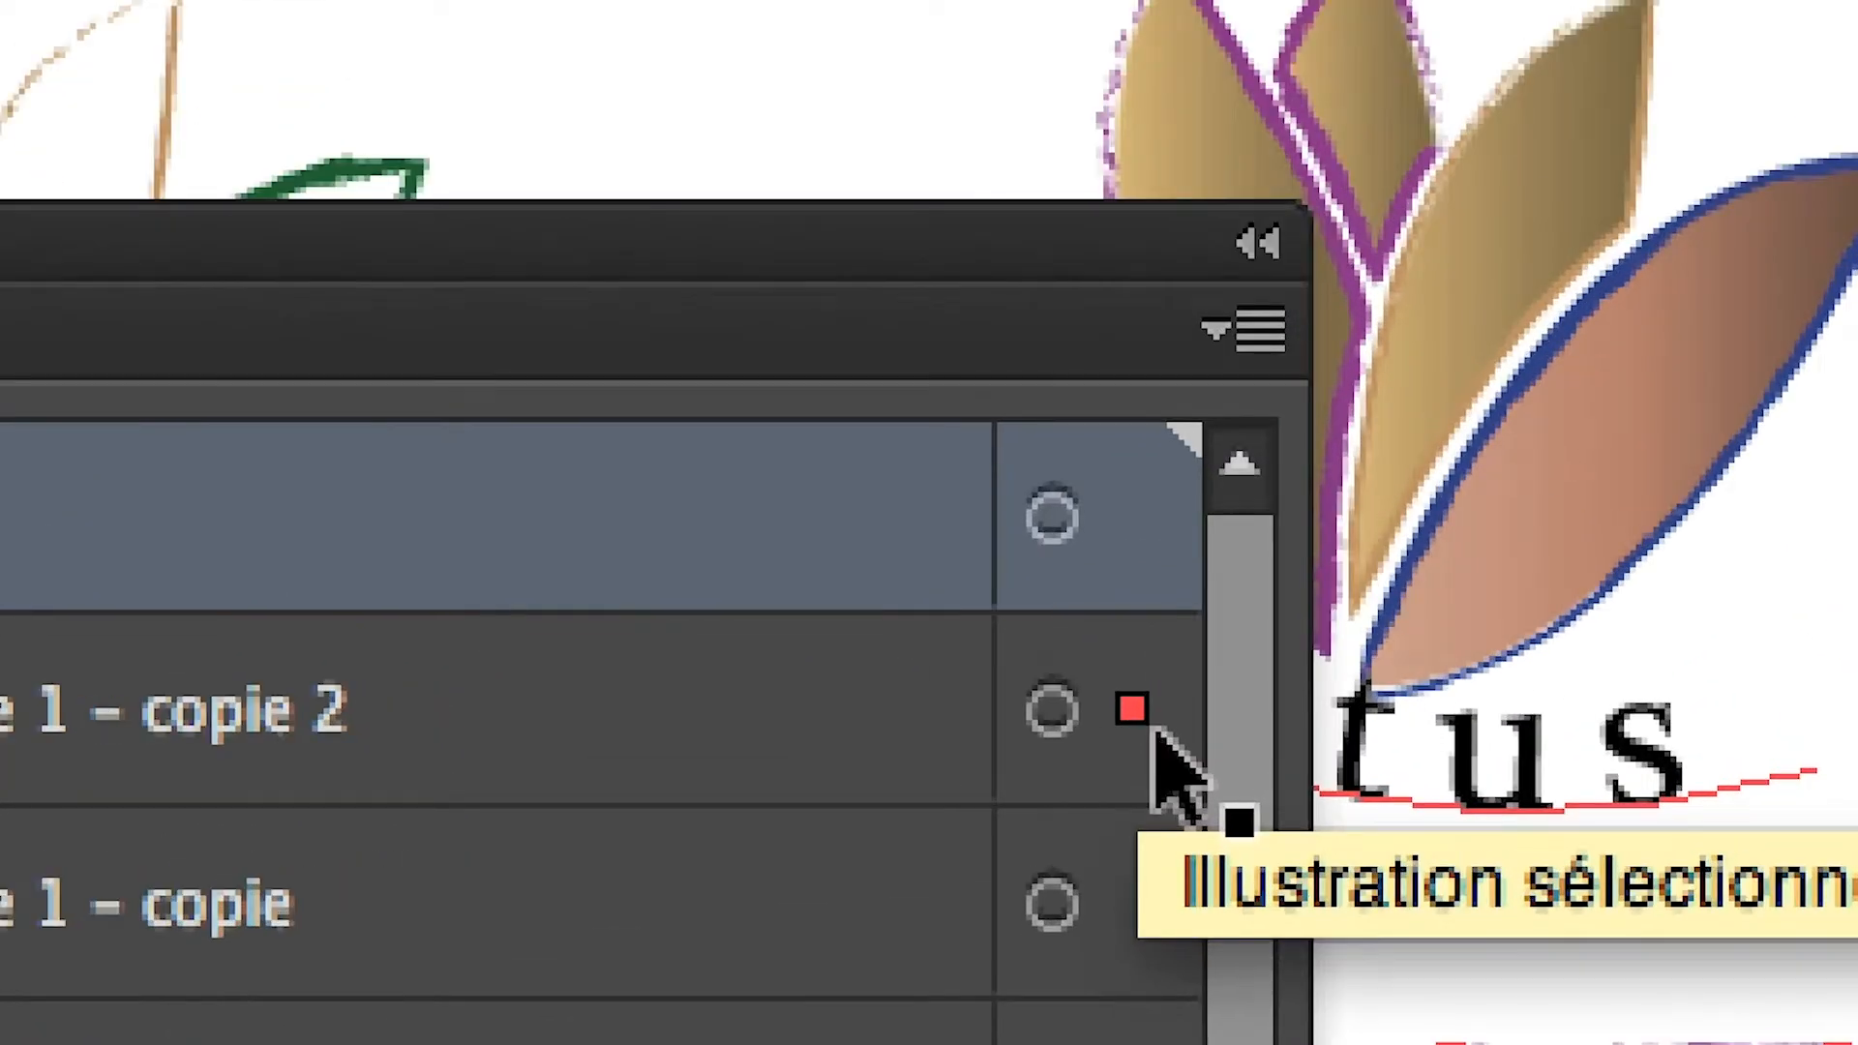
left_click_drag(1139, 713, 1138, 583)
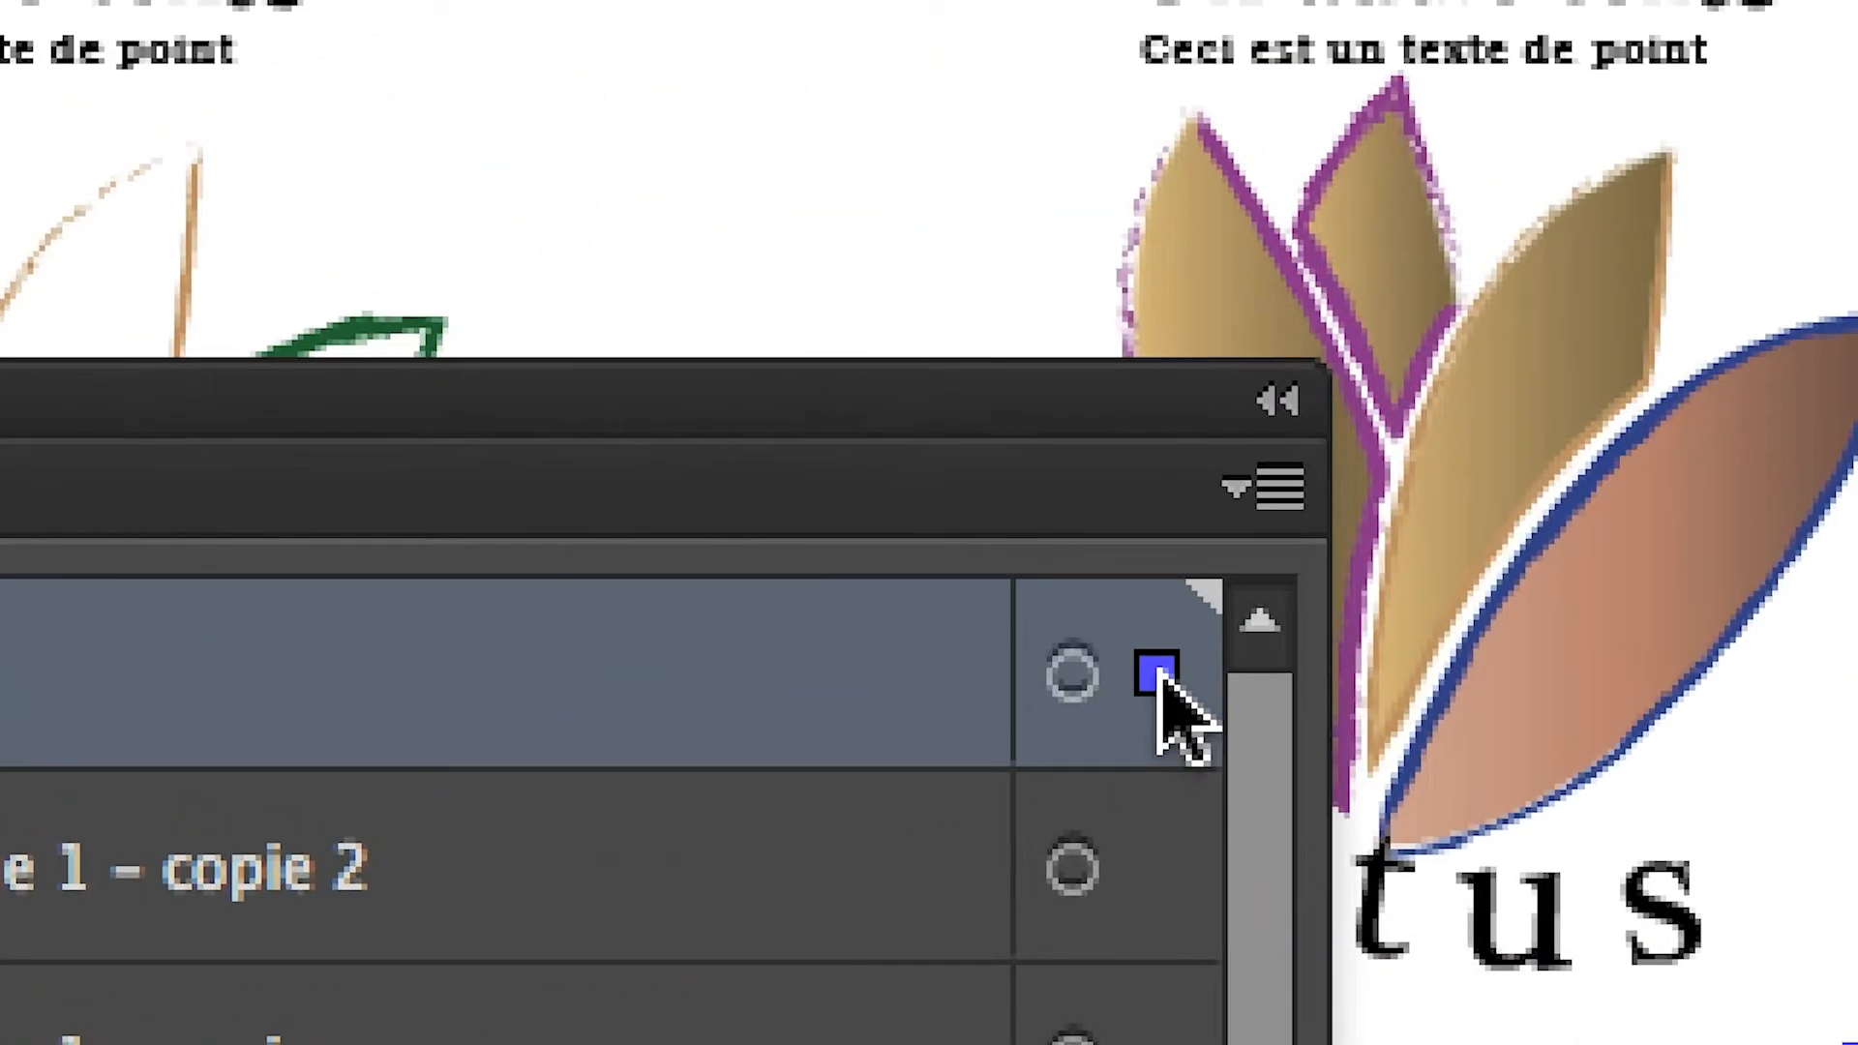
left_click(1142, 753)
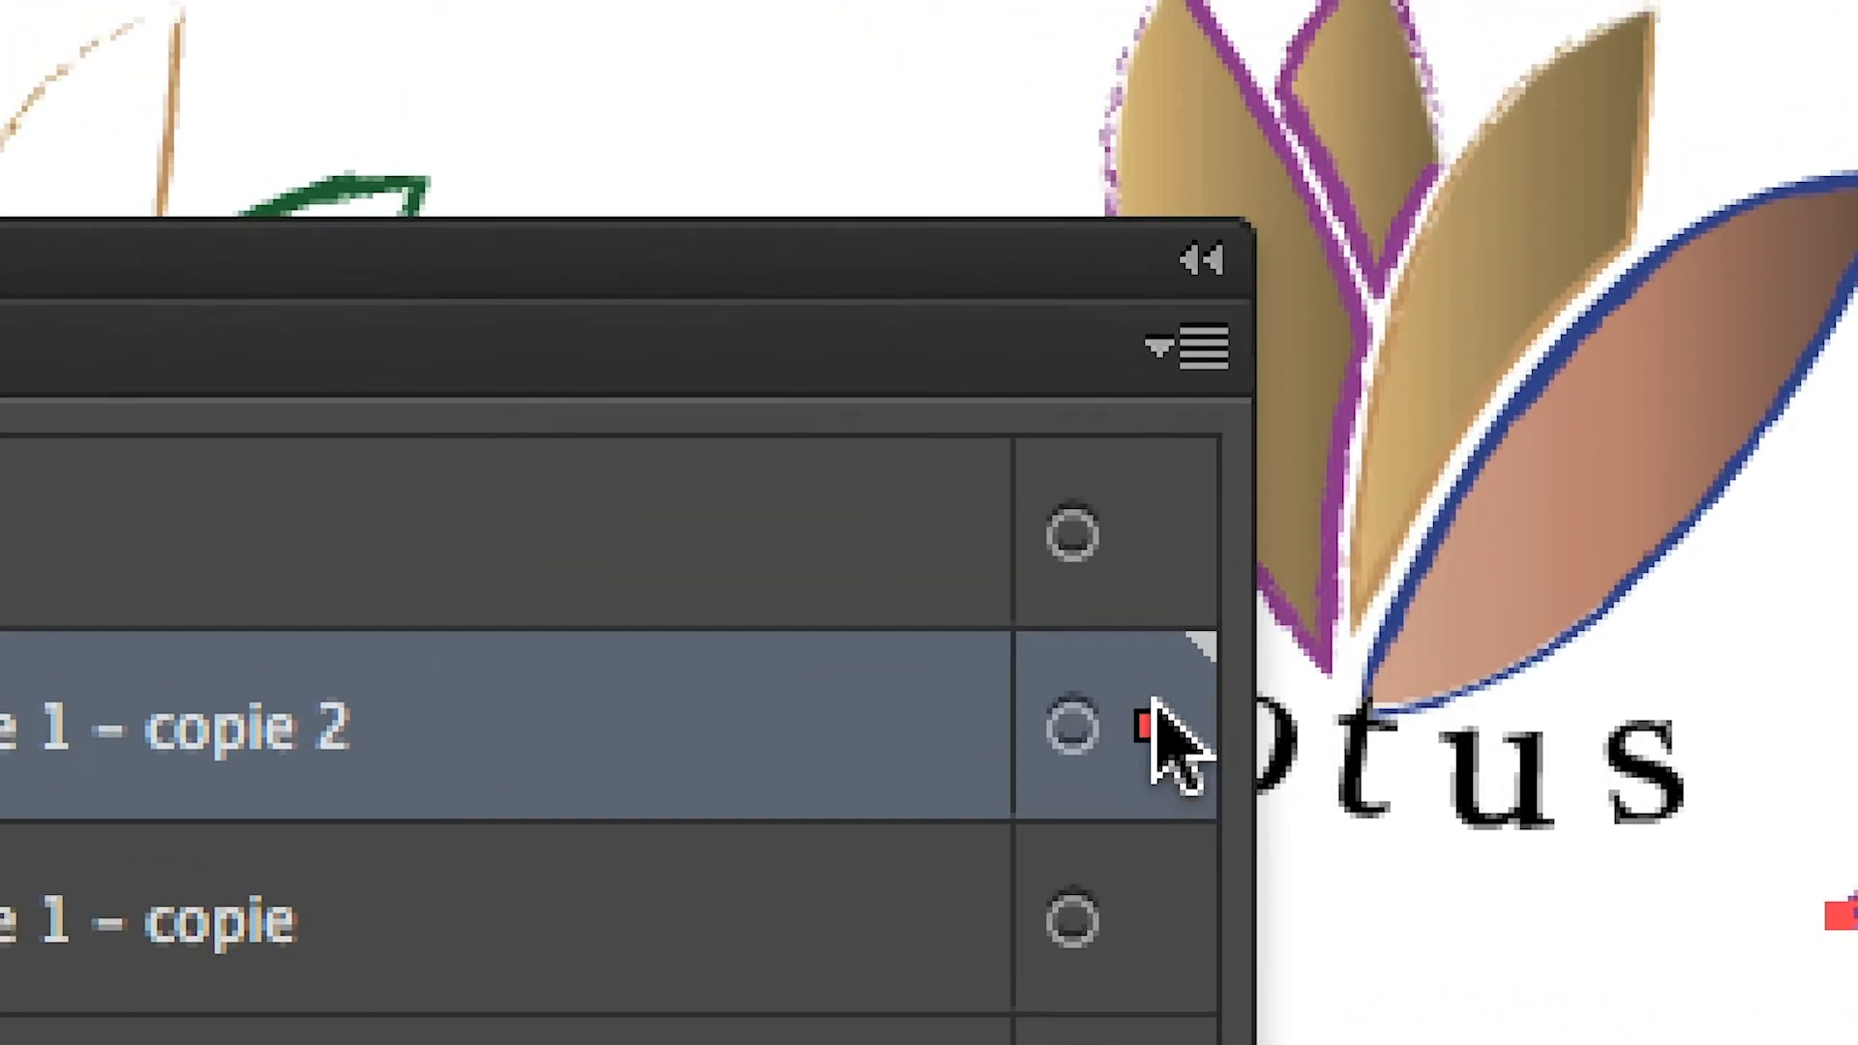
left_click(1161, 592)
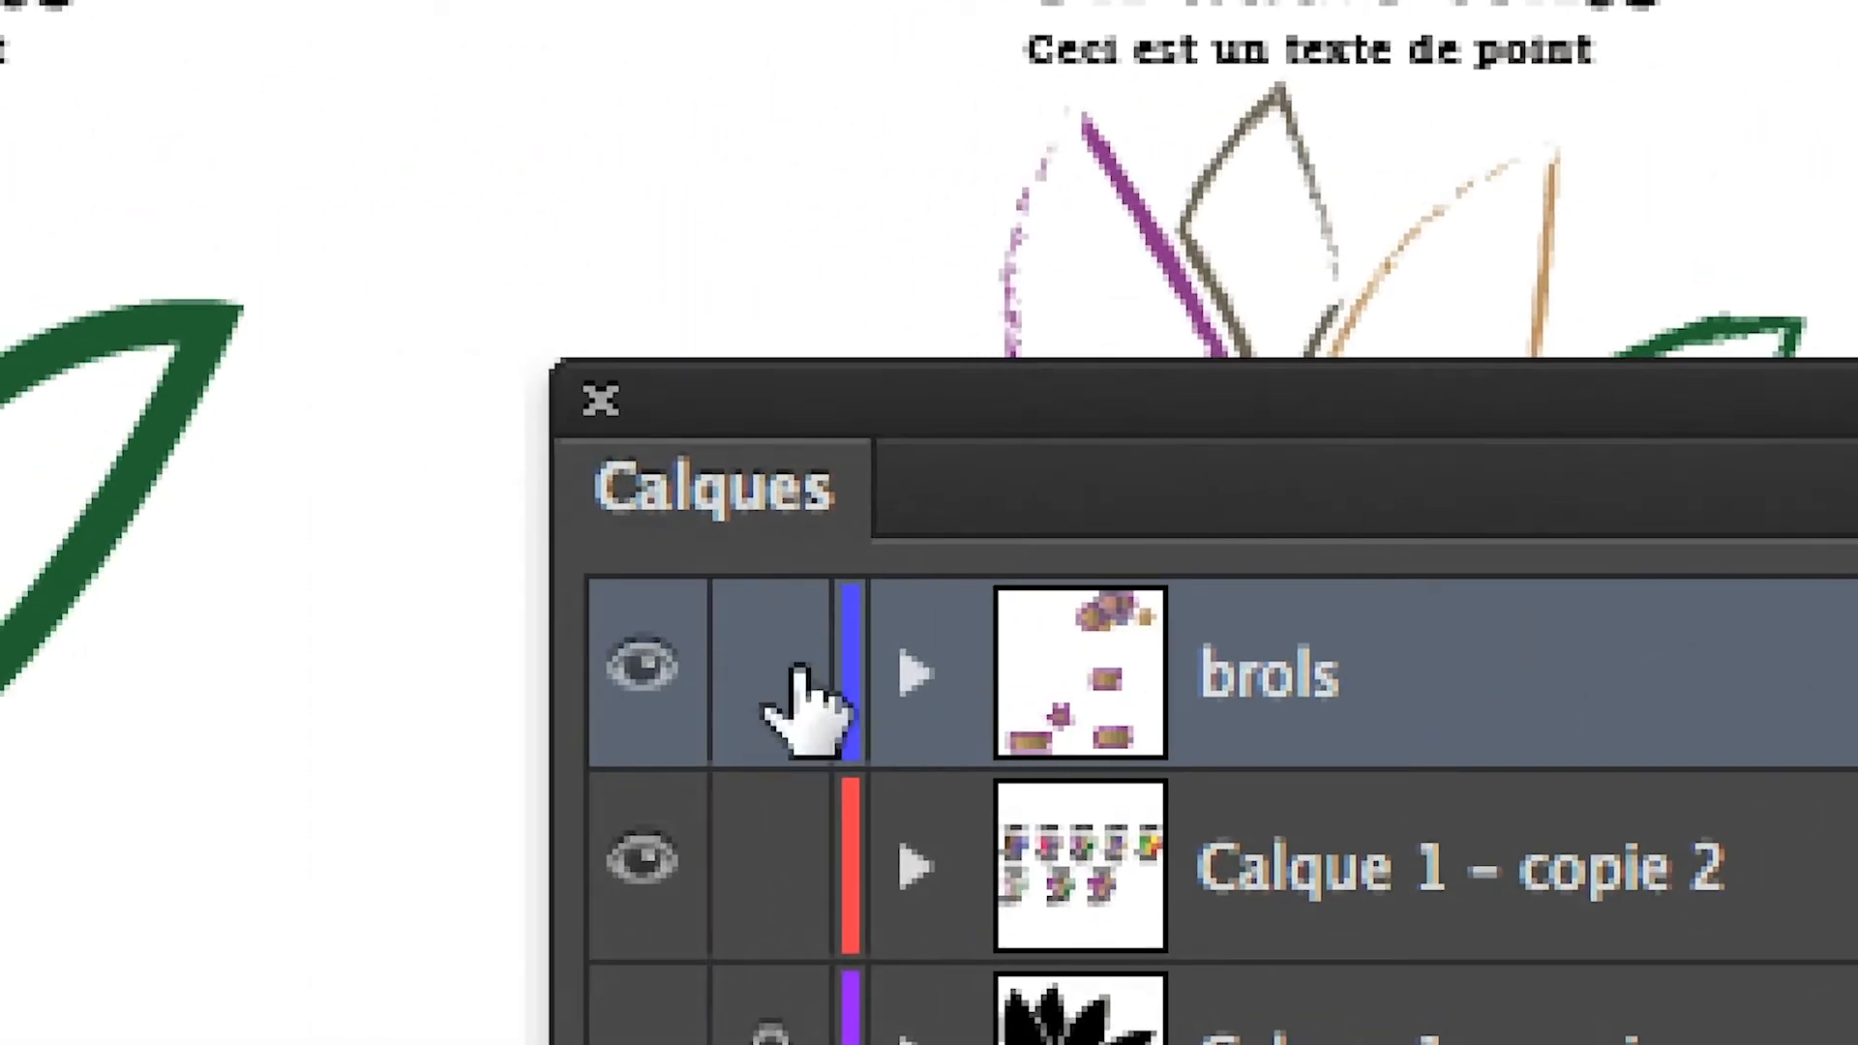
Lock and hide the brols layer, and move the layer list clear of the artwork
left_click(513, 646)
left_click(406, 650)
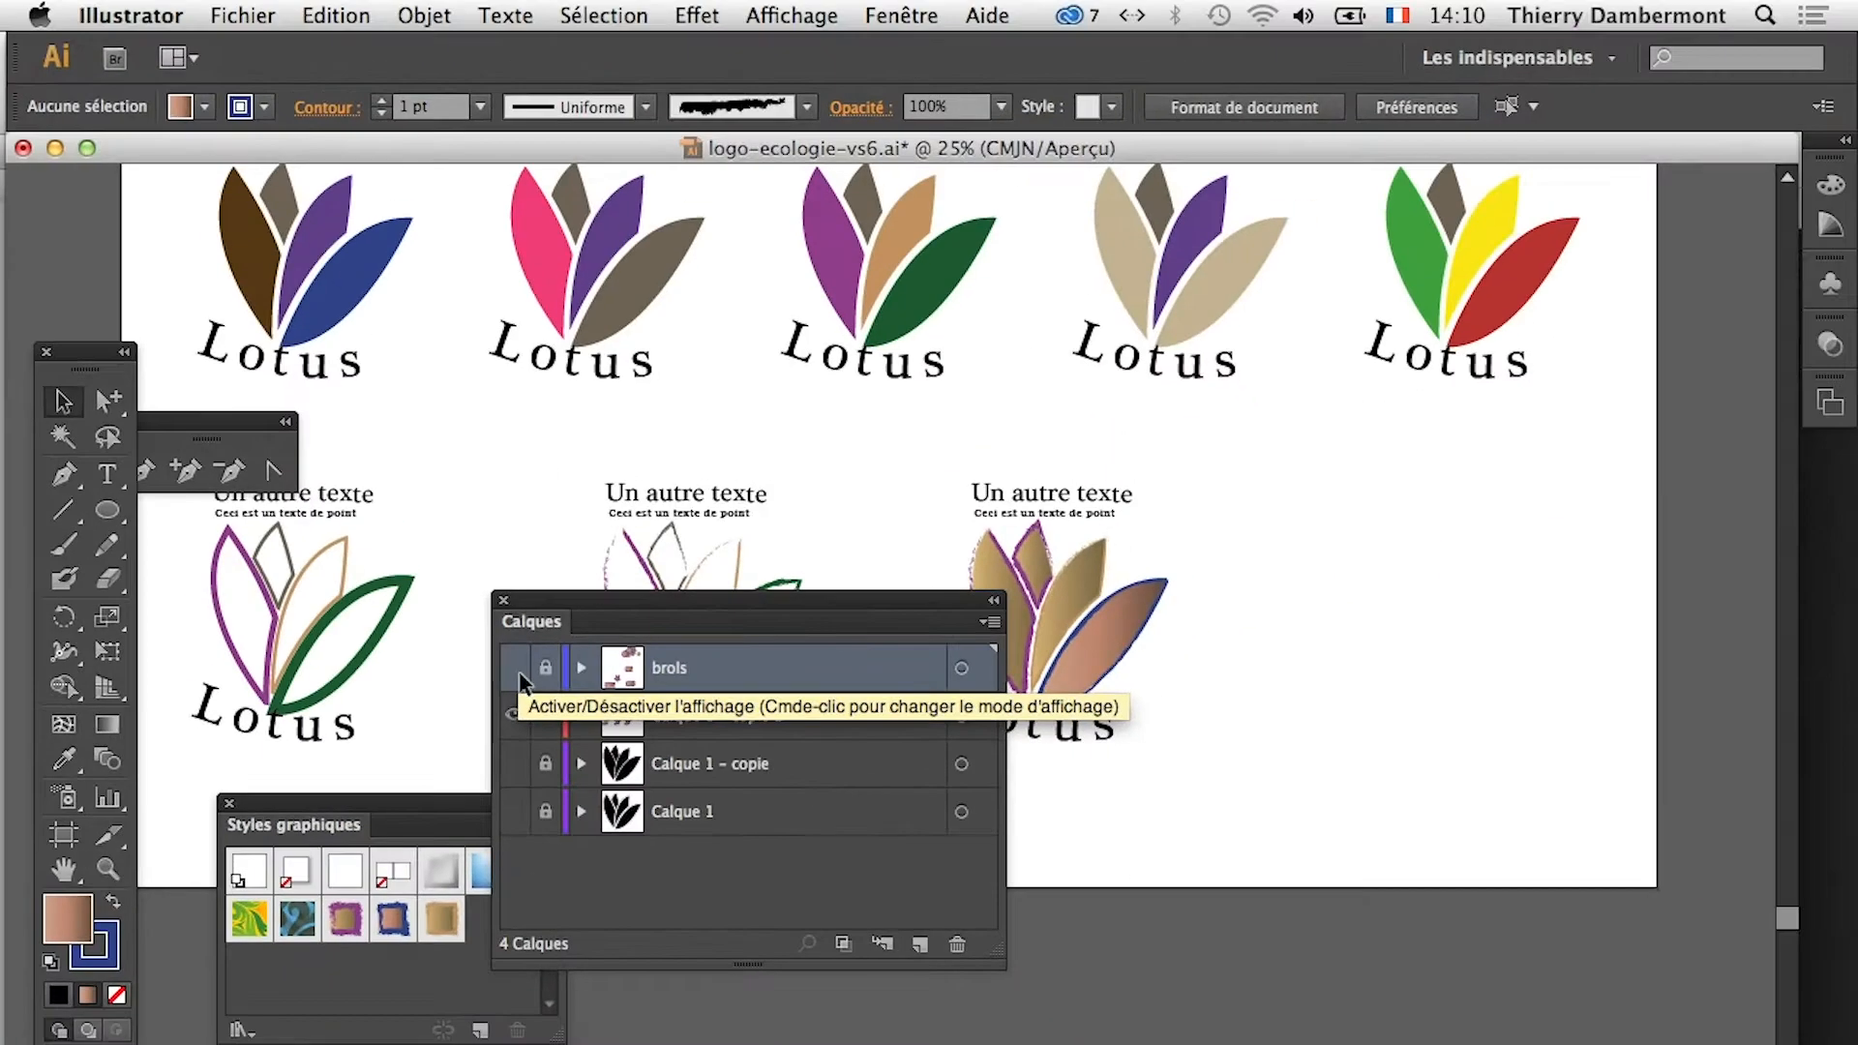
left_click_drag(611, 600, 933, 948)
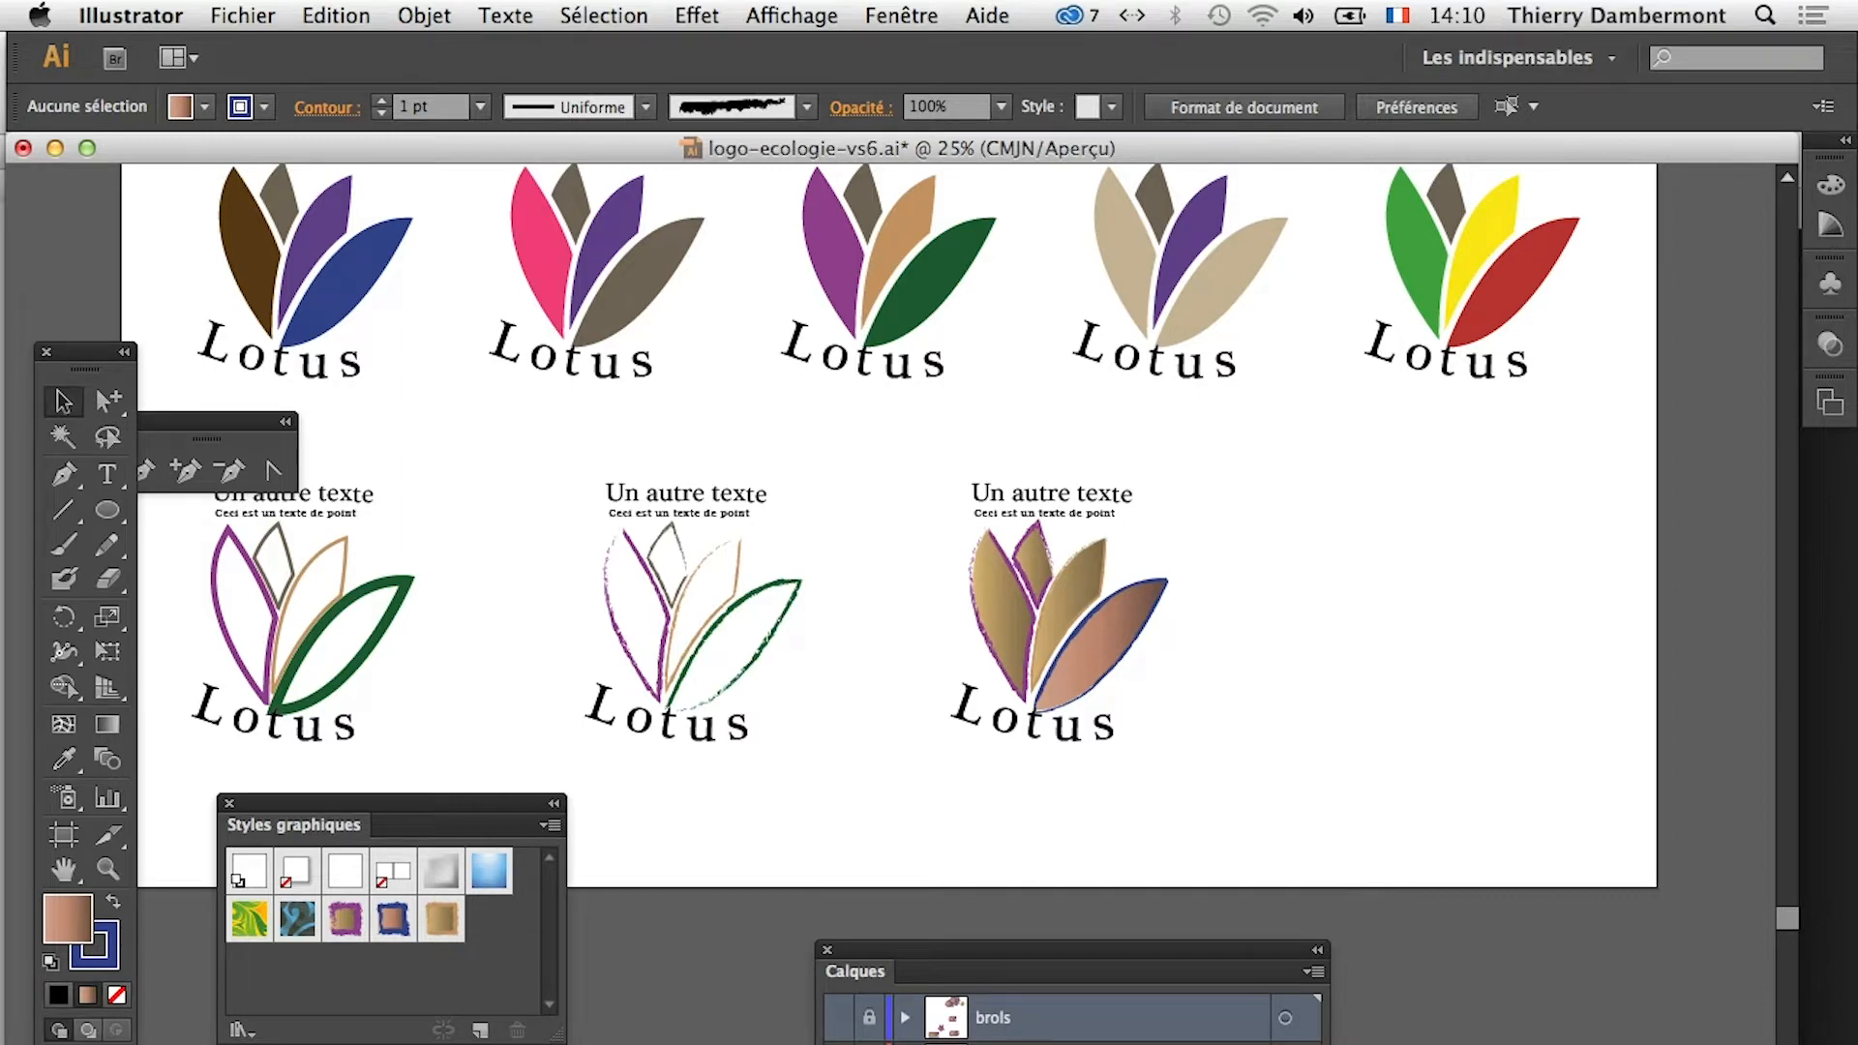
left_click_drag(919, 962, 690, 441)
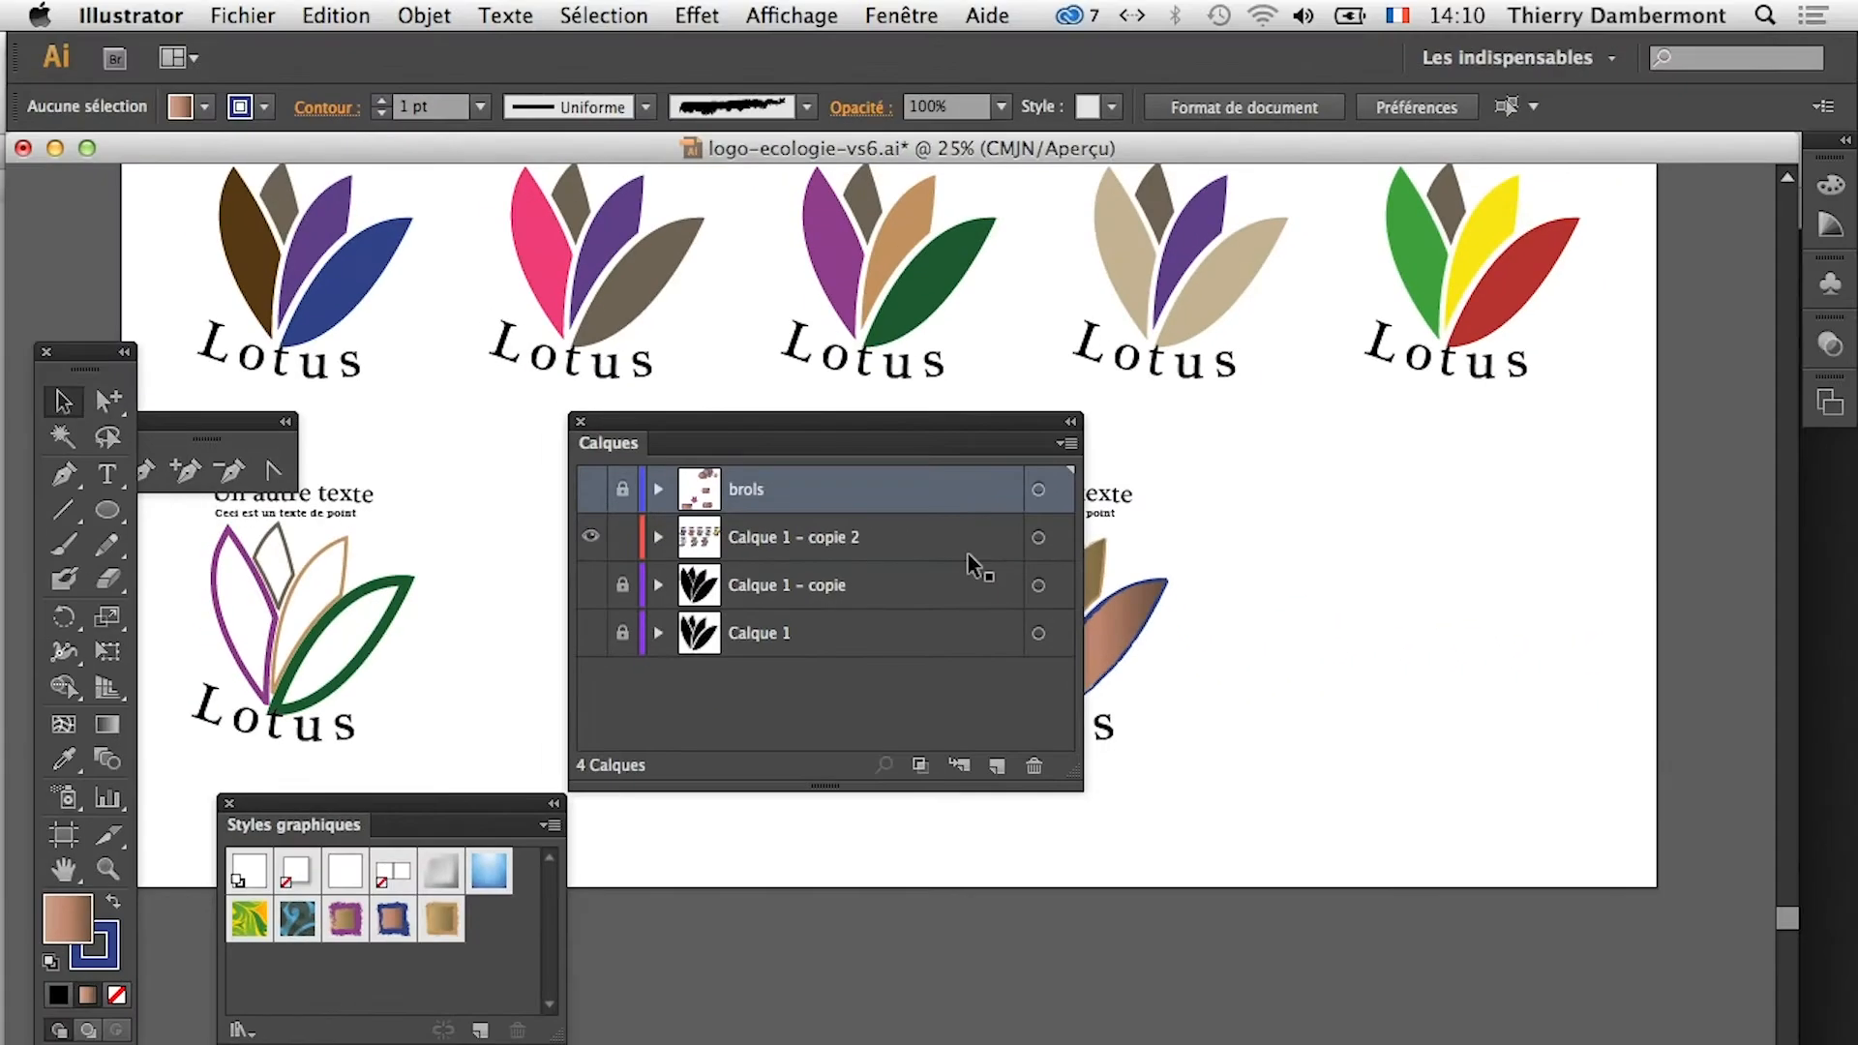
left_click_drag(1007, 434, 1105, 805)
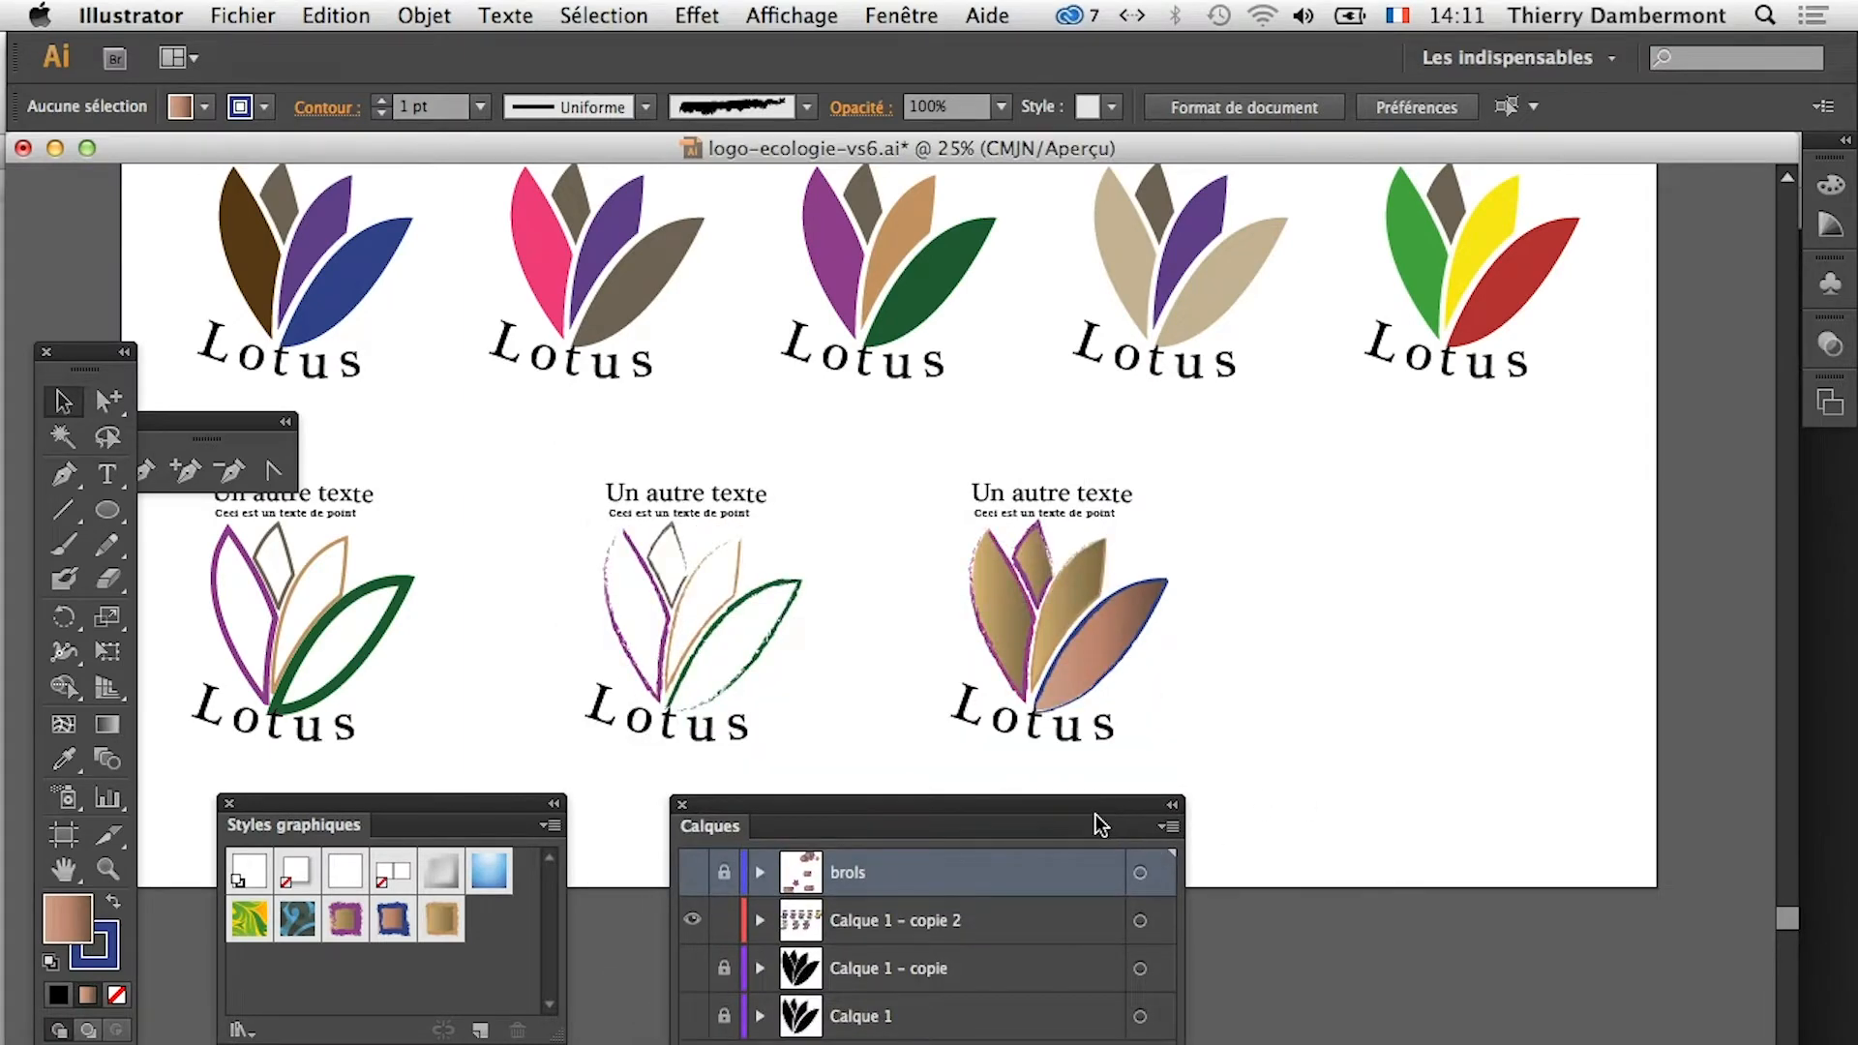
left_click_drag(1099, 815, 1134, 1030)
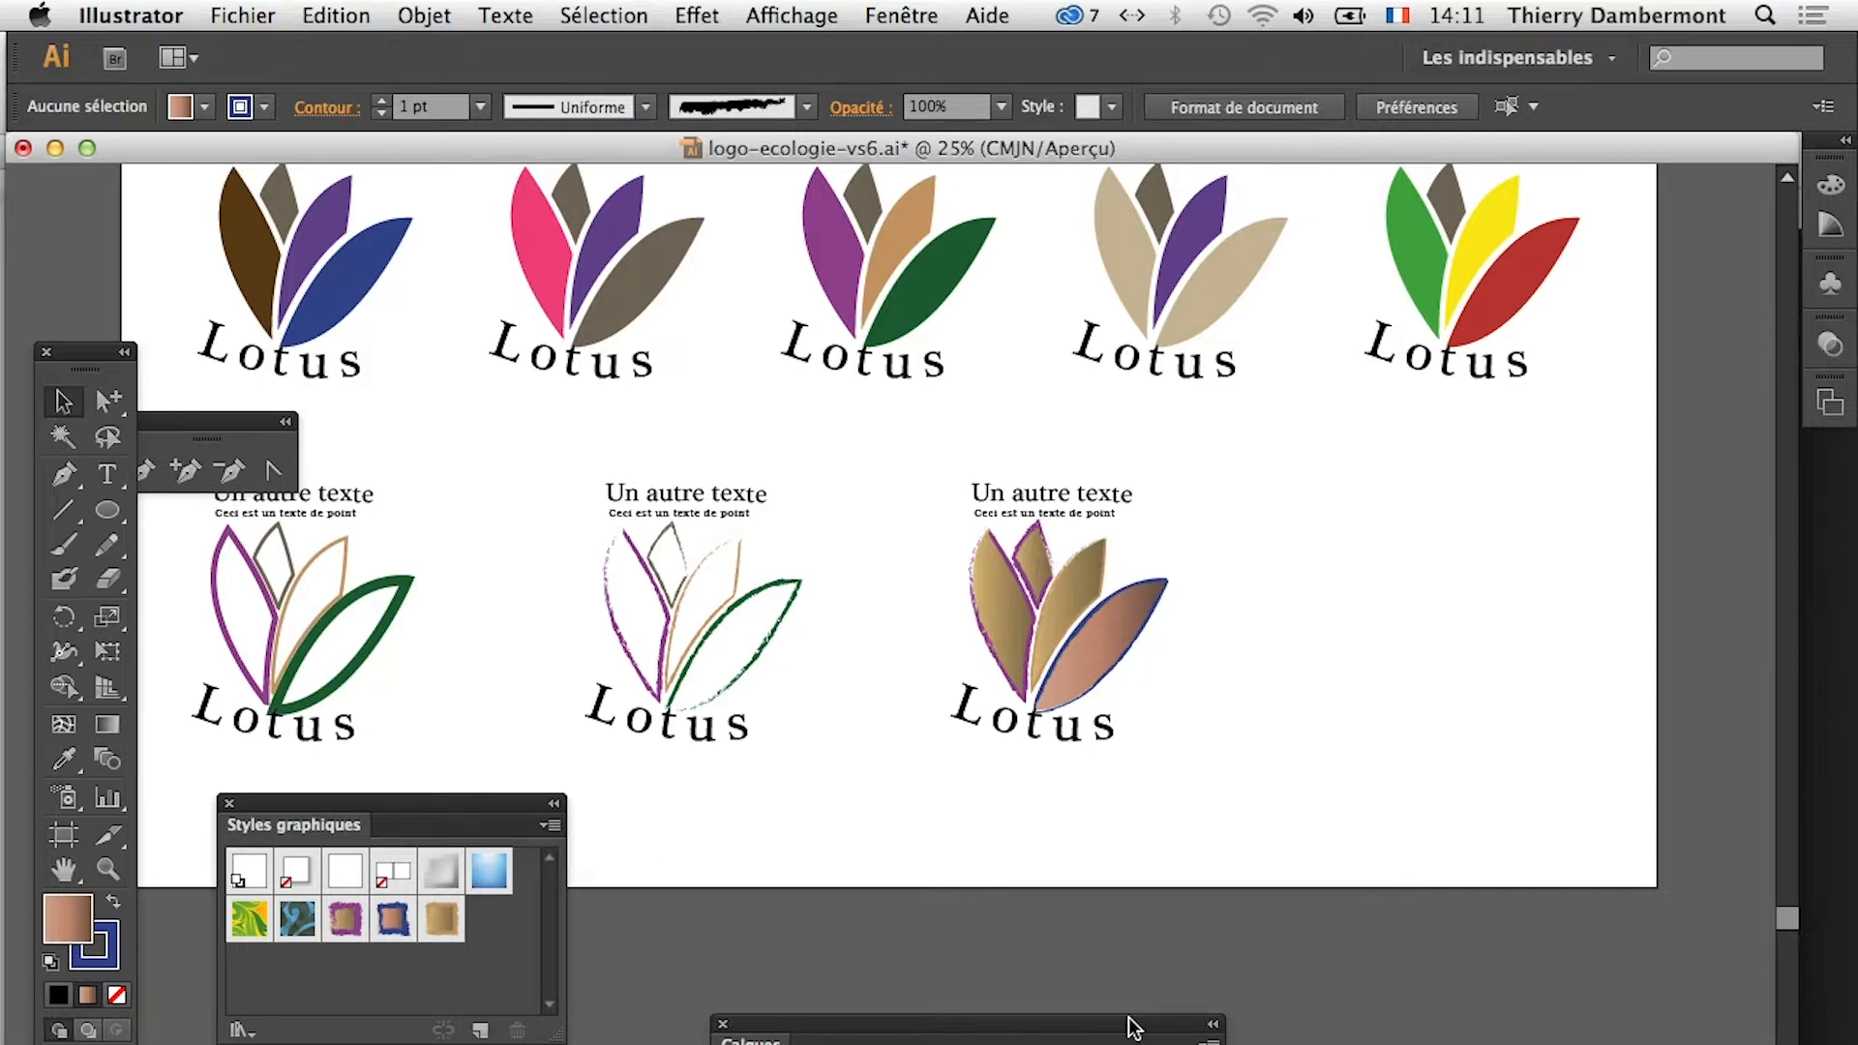
Save the document under the new name logo-ecologie-vs7.ai with the Illustrator CS6 version options
left_click(242, 15)
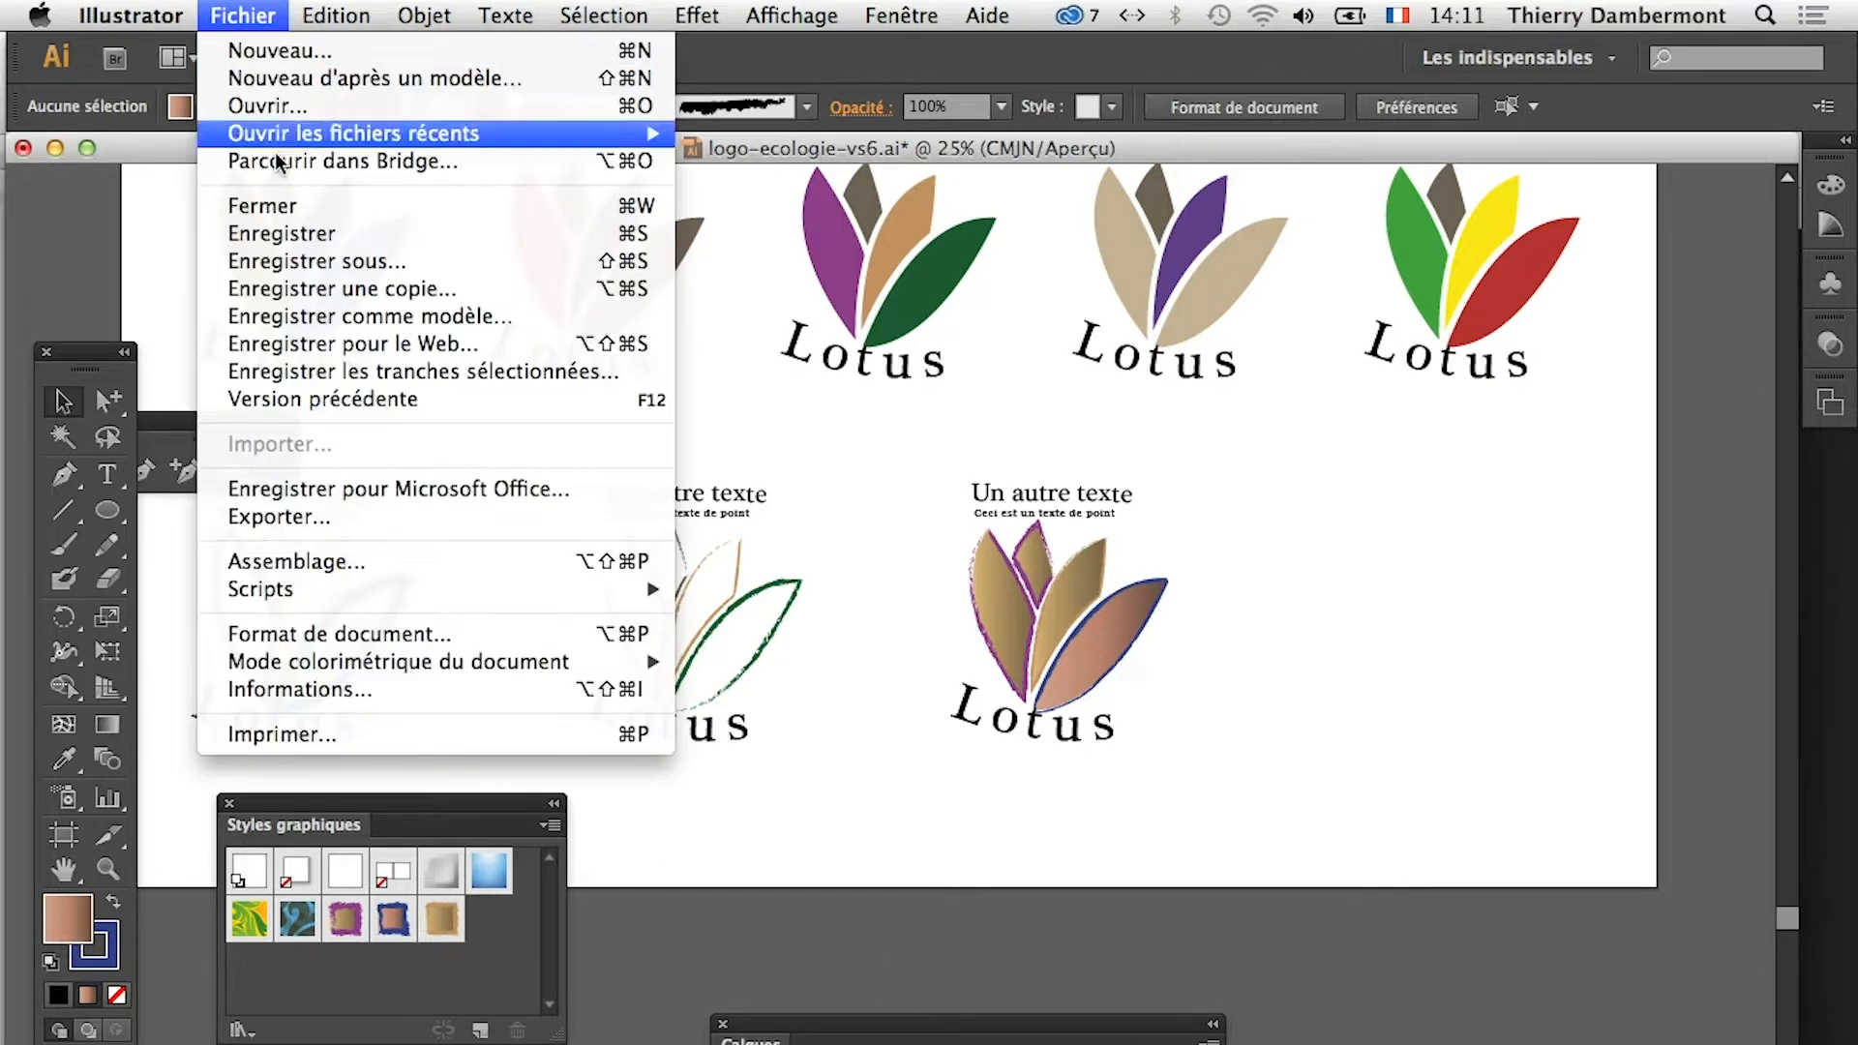
left_click(334, 261)
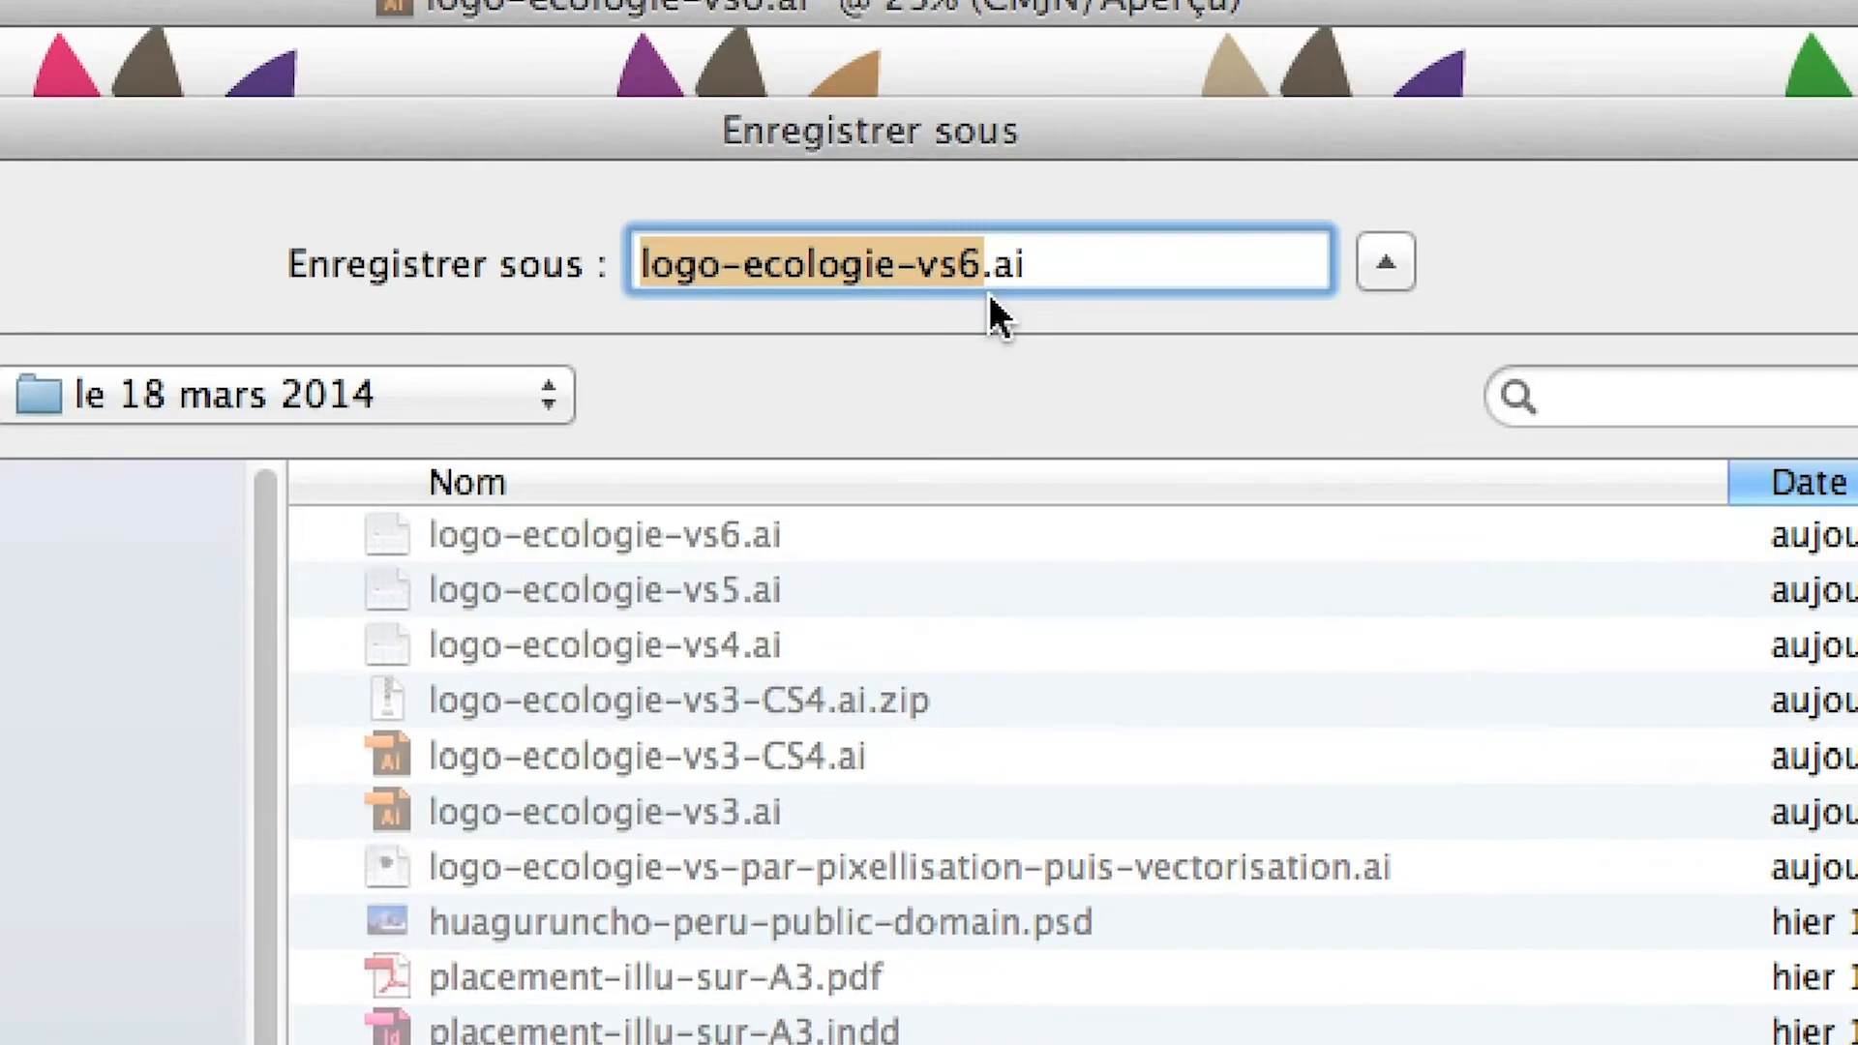
left_click(985, 291)
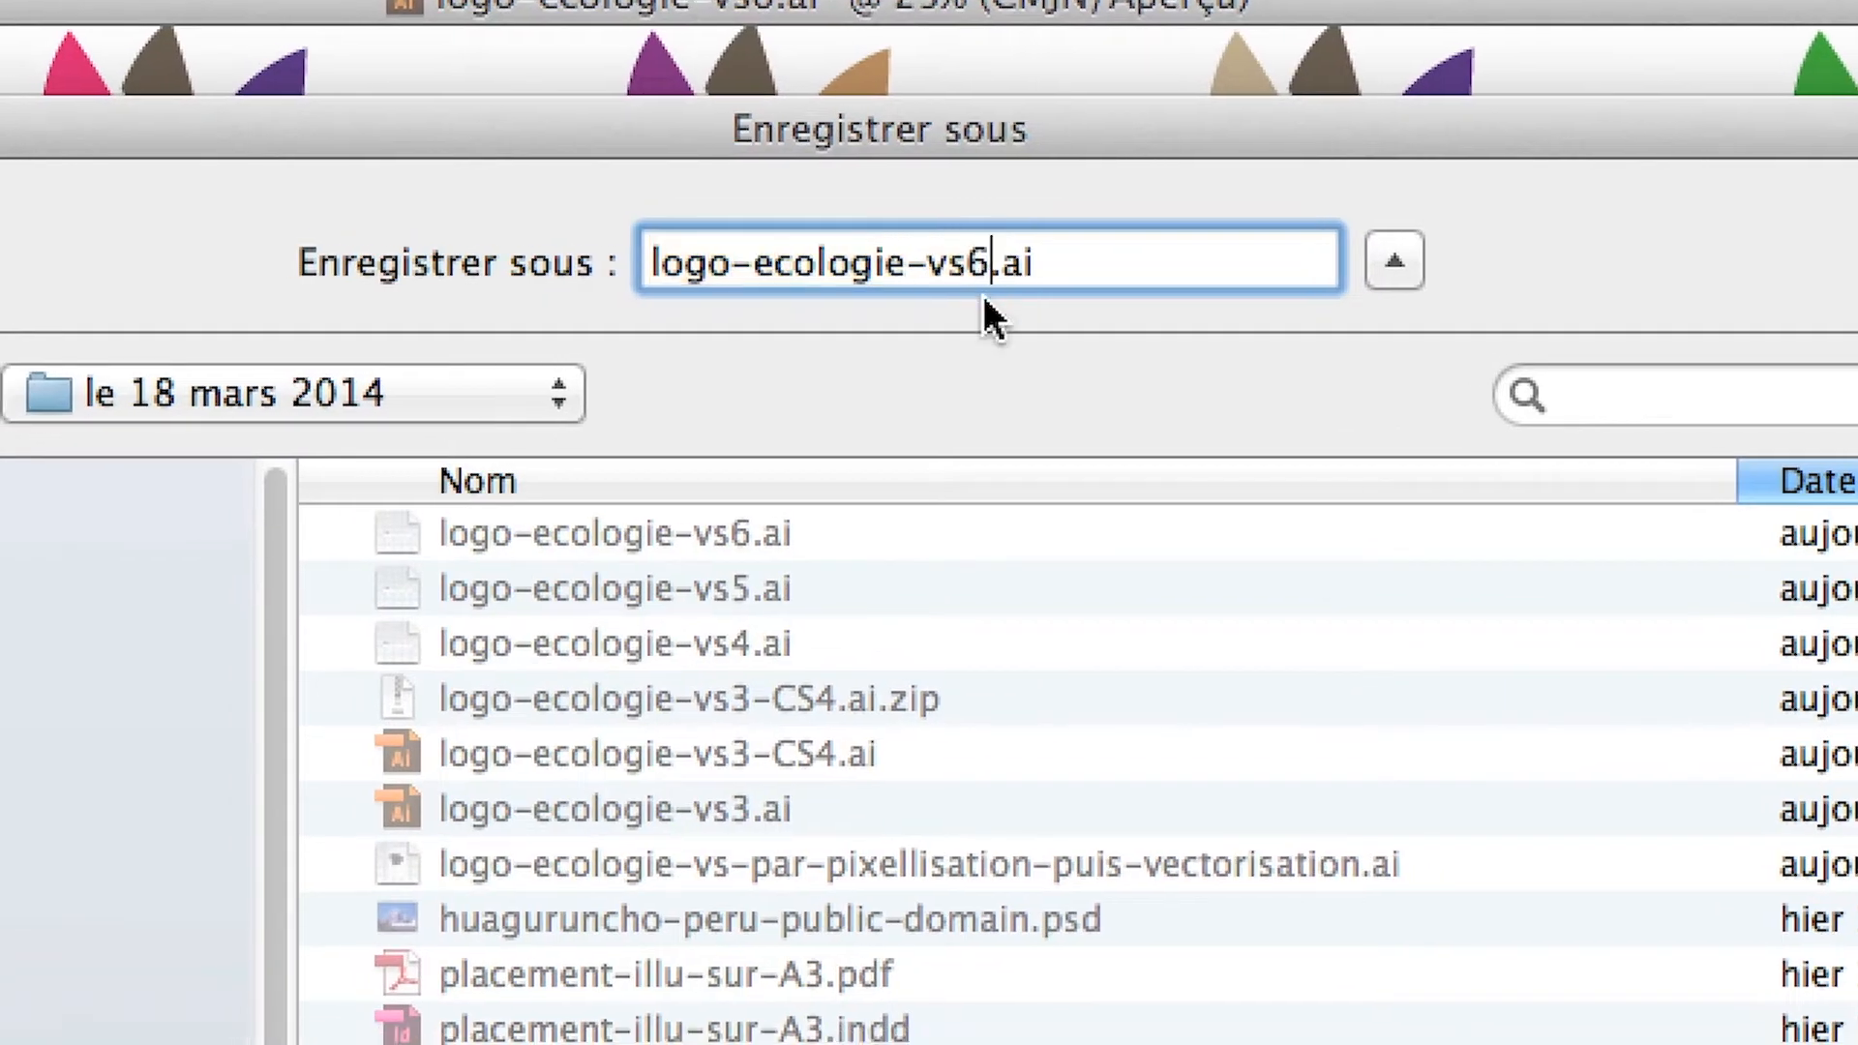
key("BackSpace")
type("7")
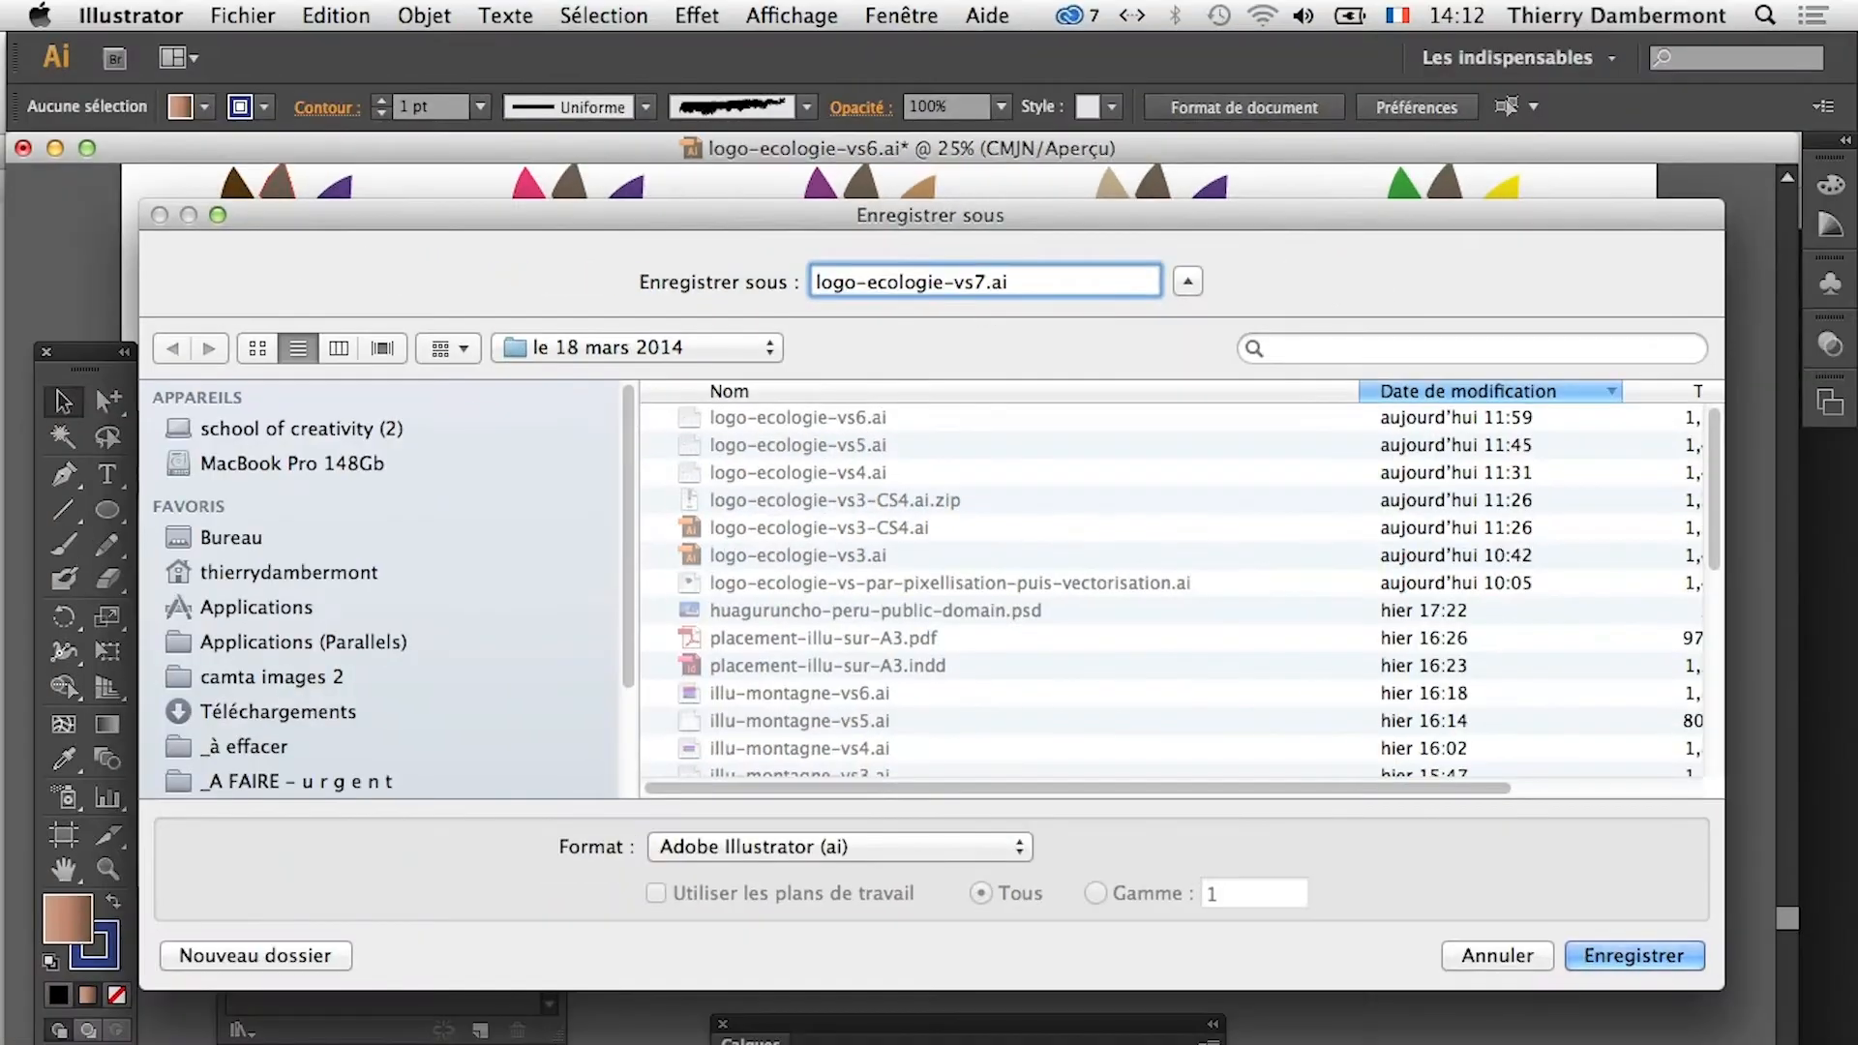
key("Return")
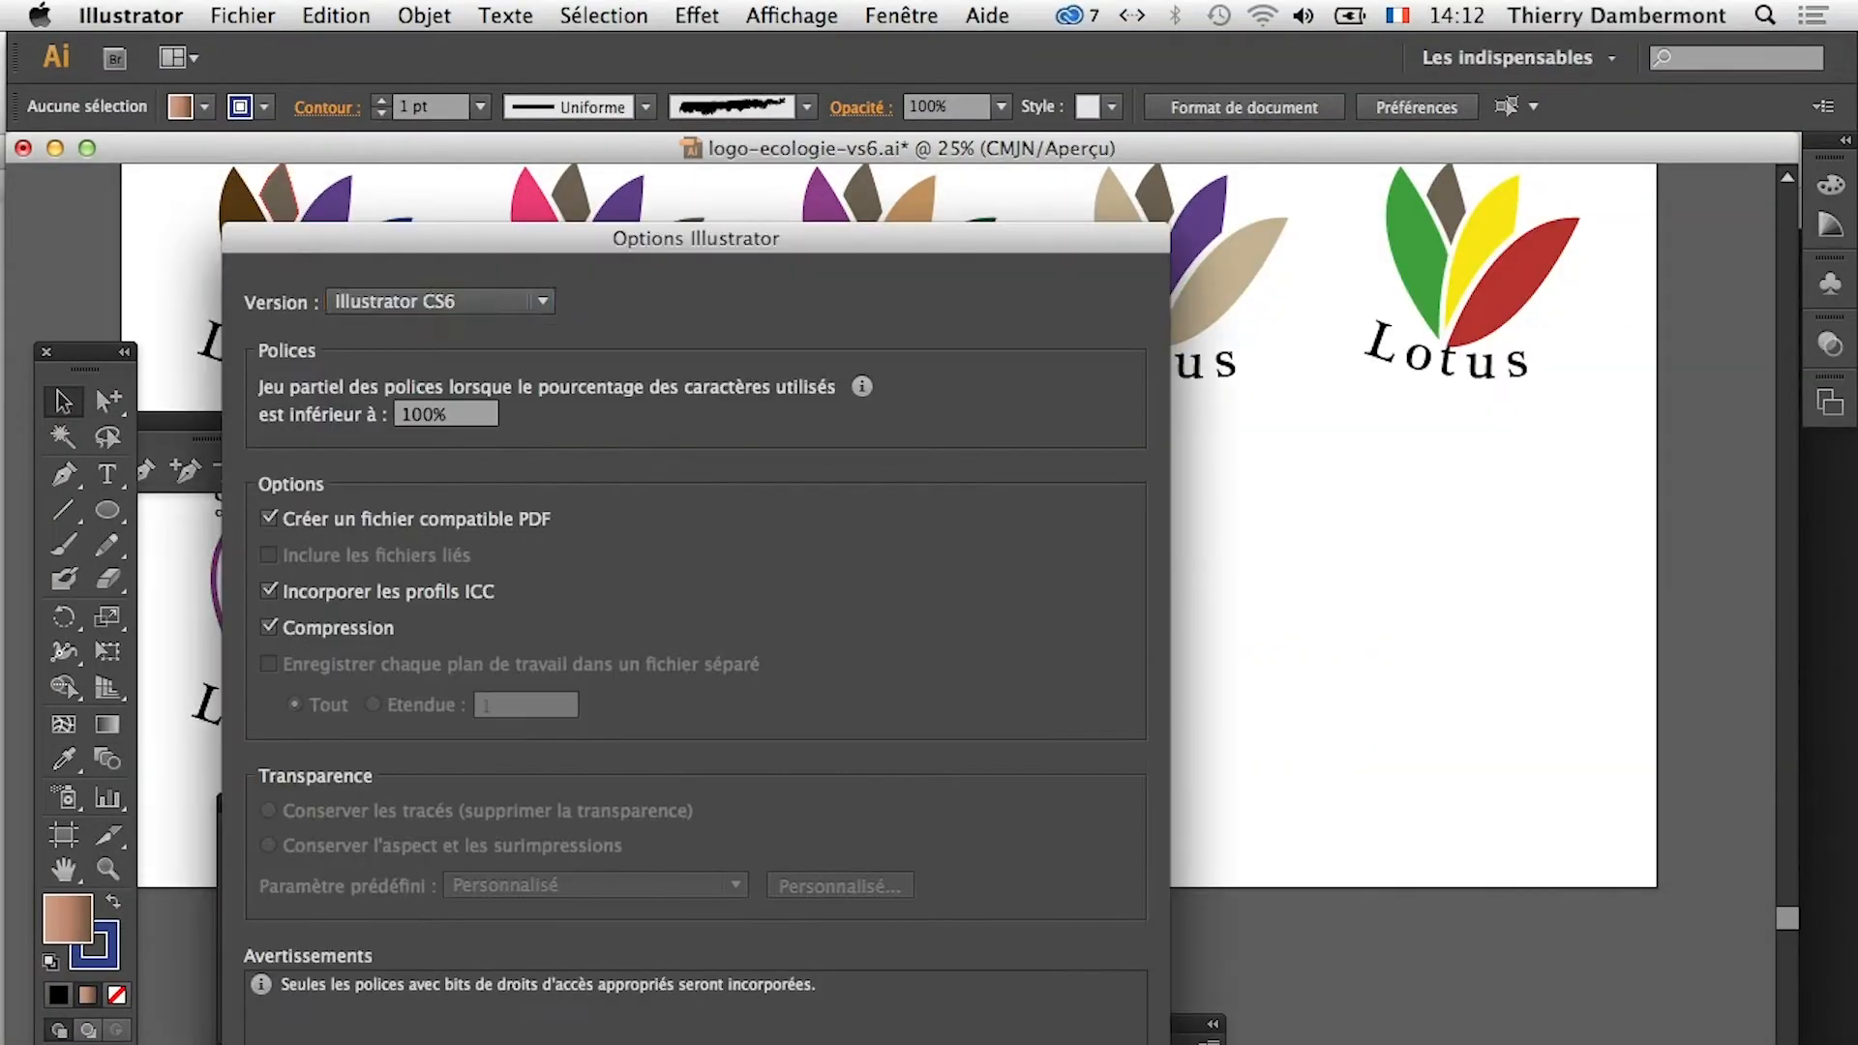
key("Return")
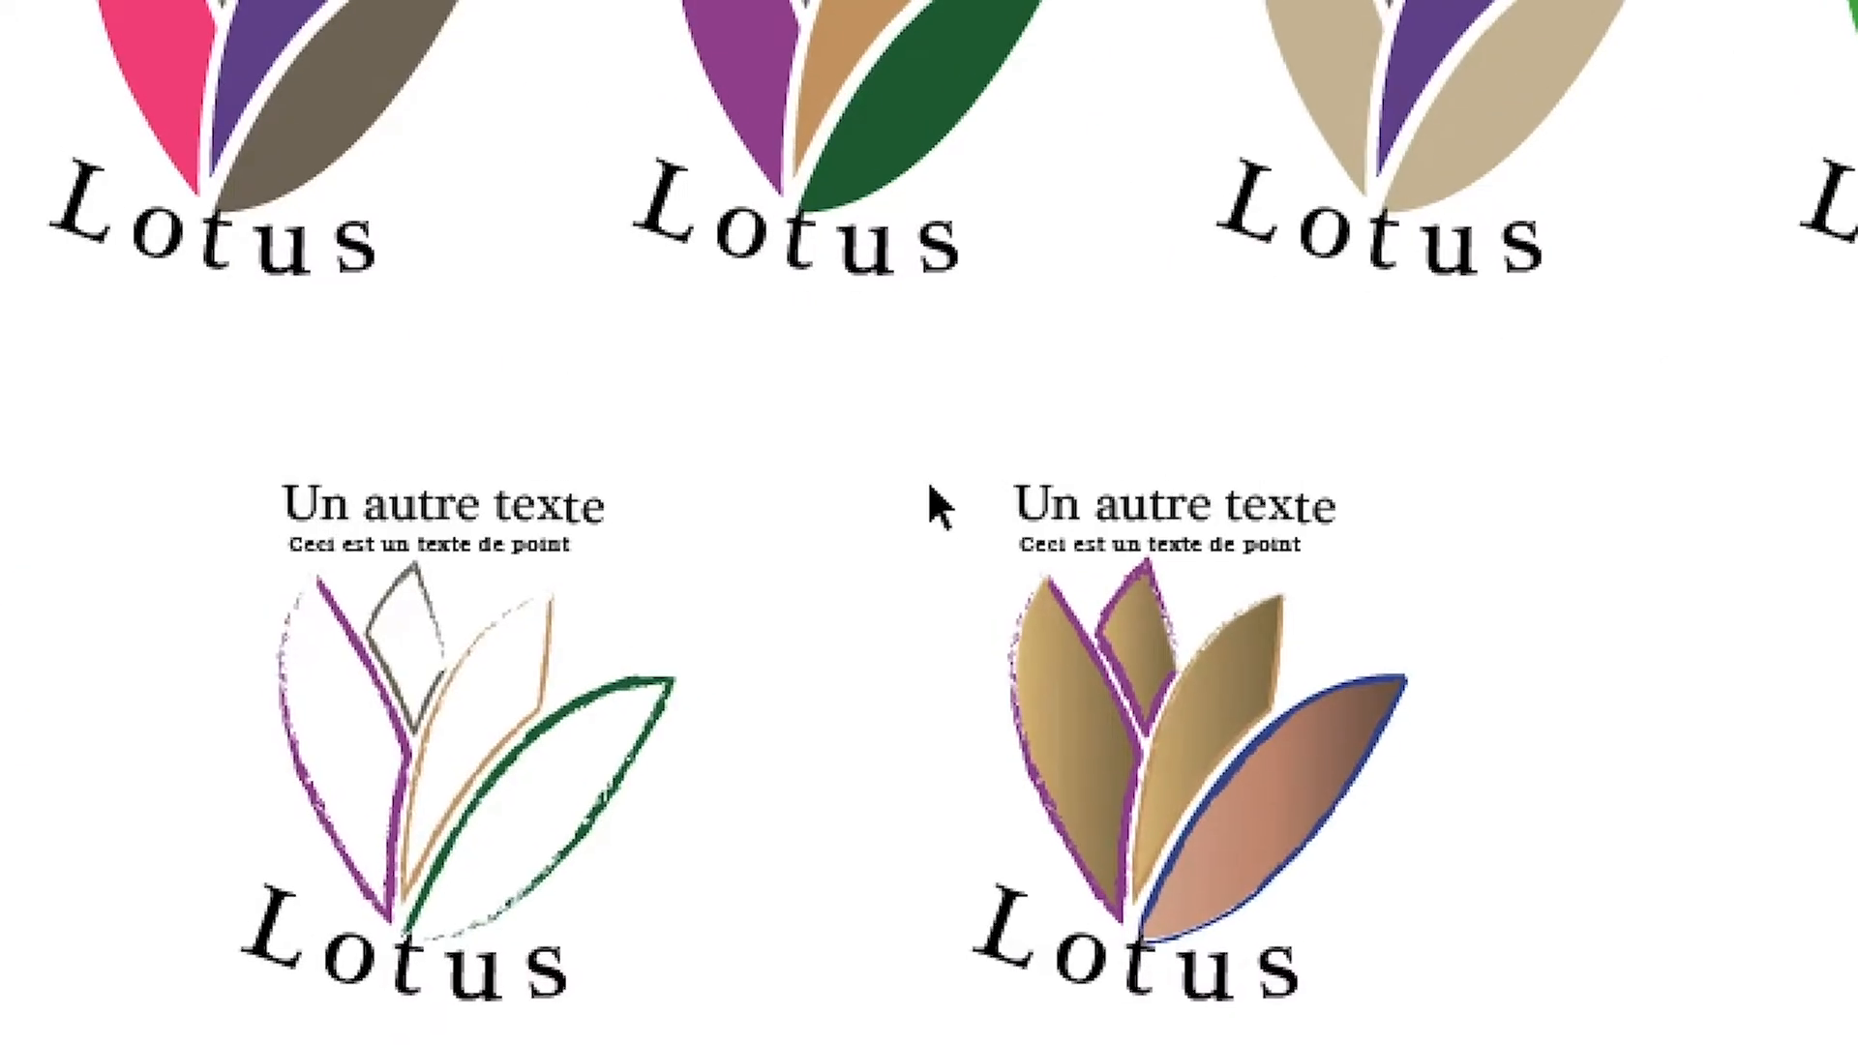
Duplicate the gradient-filled Lotus logo with its texts about 382 mm horizontally to the right and deselect it
left_click_drag(929, 481, 1321, 976)
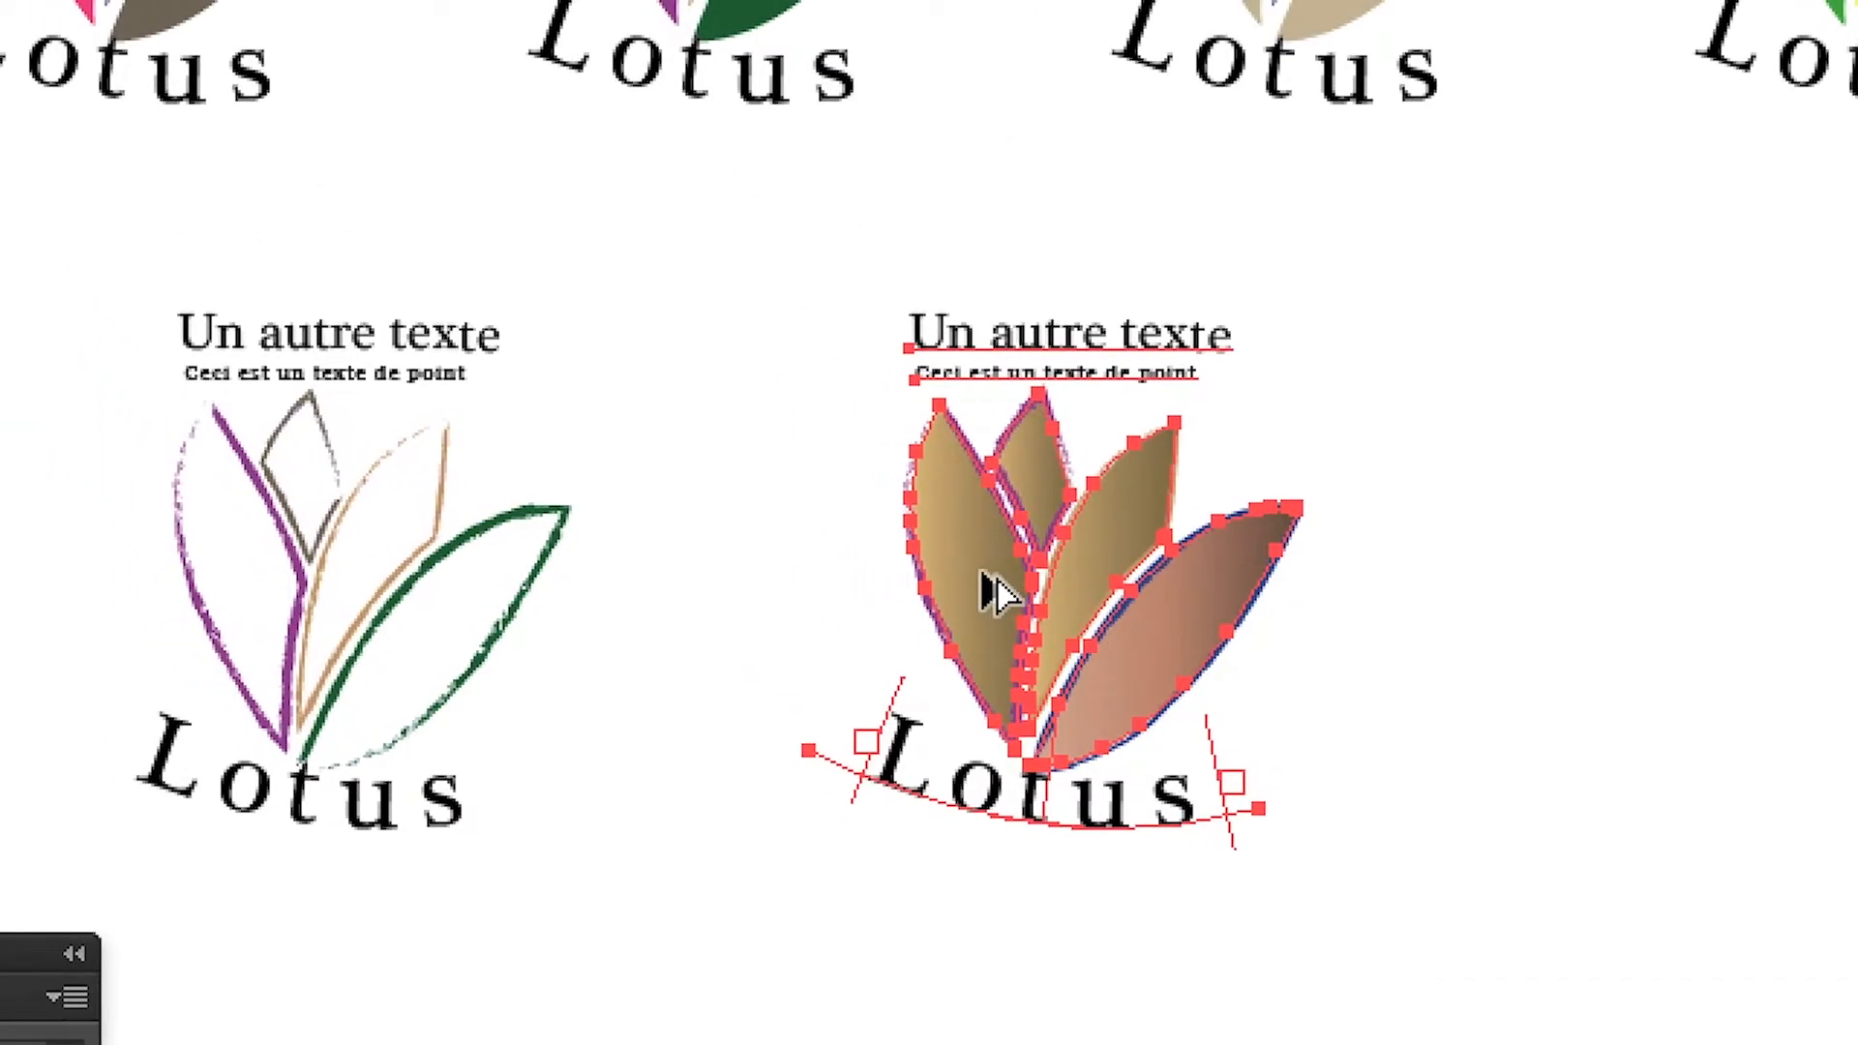
left_click_drag(801, 396, 849, 412)
left_click_drag(1011, 600, 1722, 612)
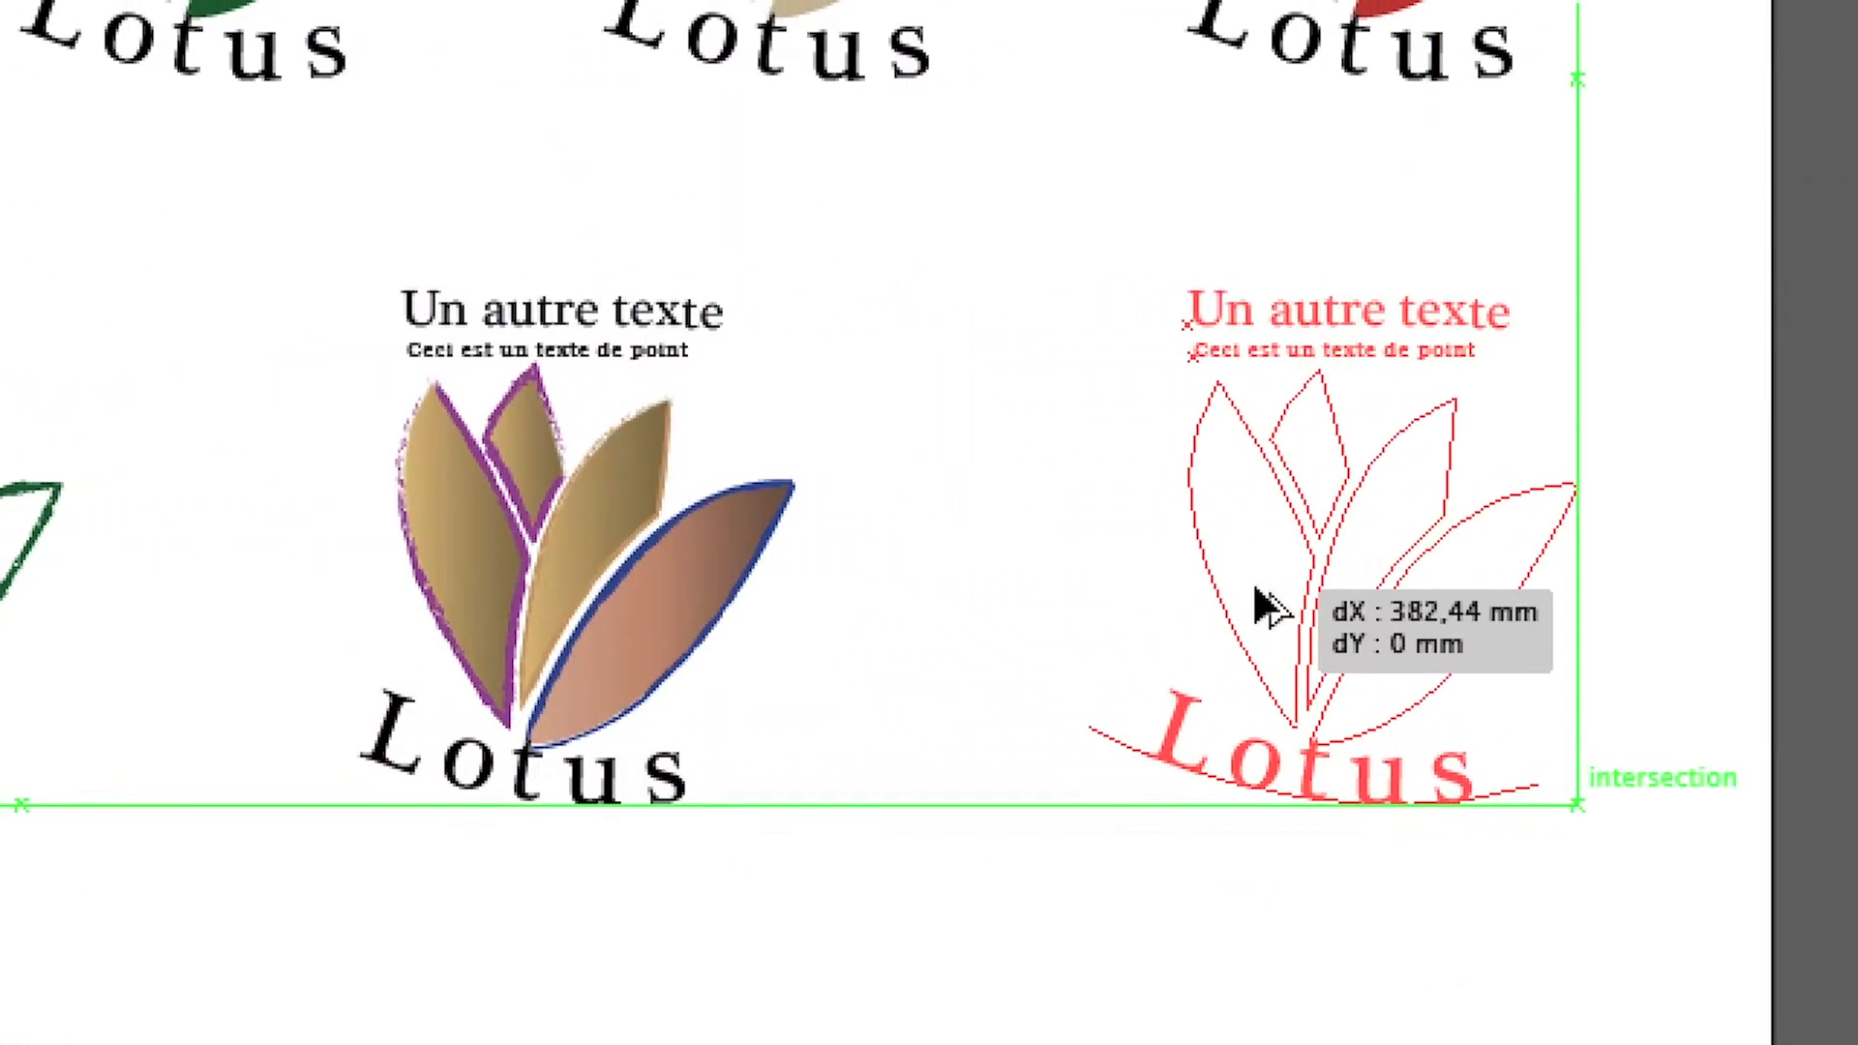
left_click_drag(1258, 592, 1258, 592)
left_click(1318, 866)
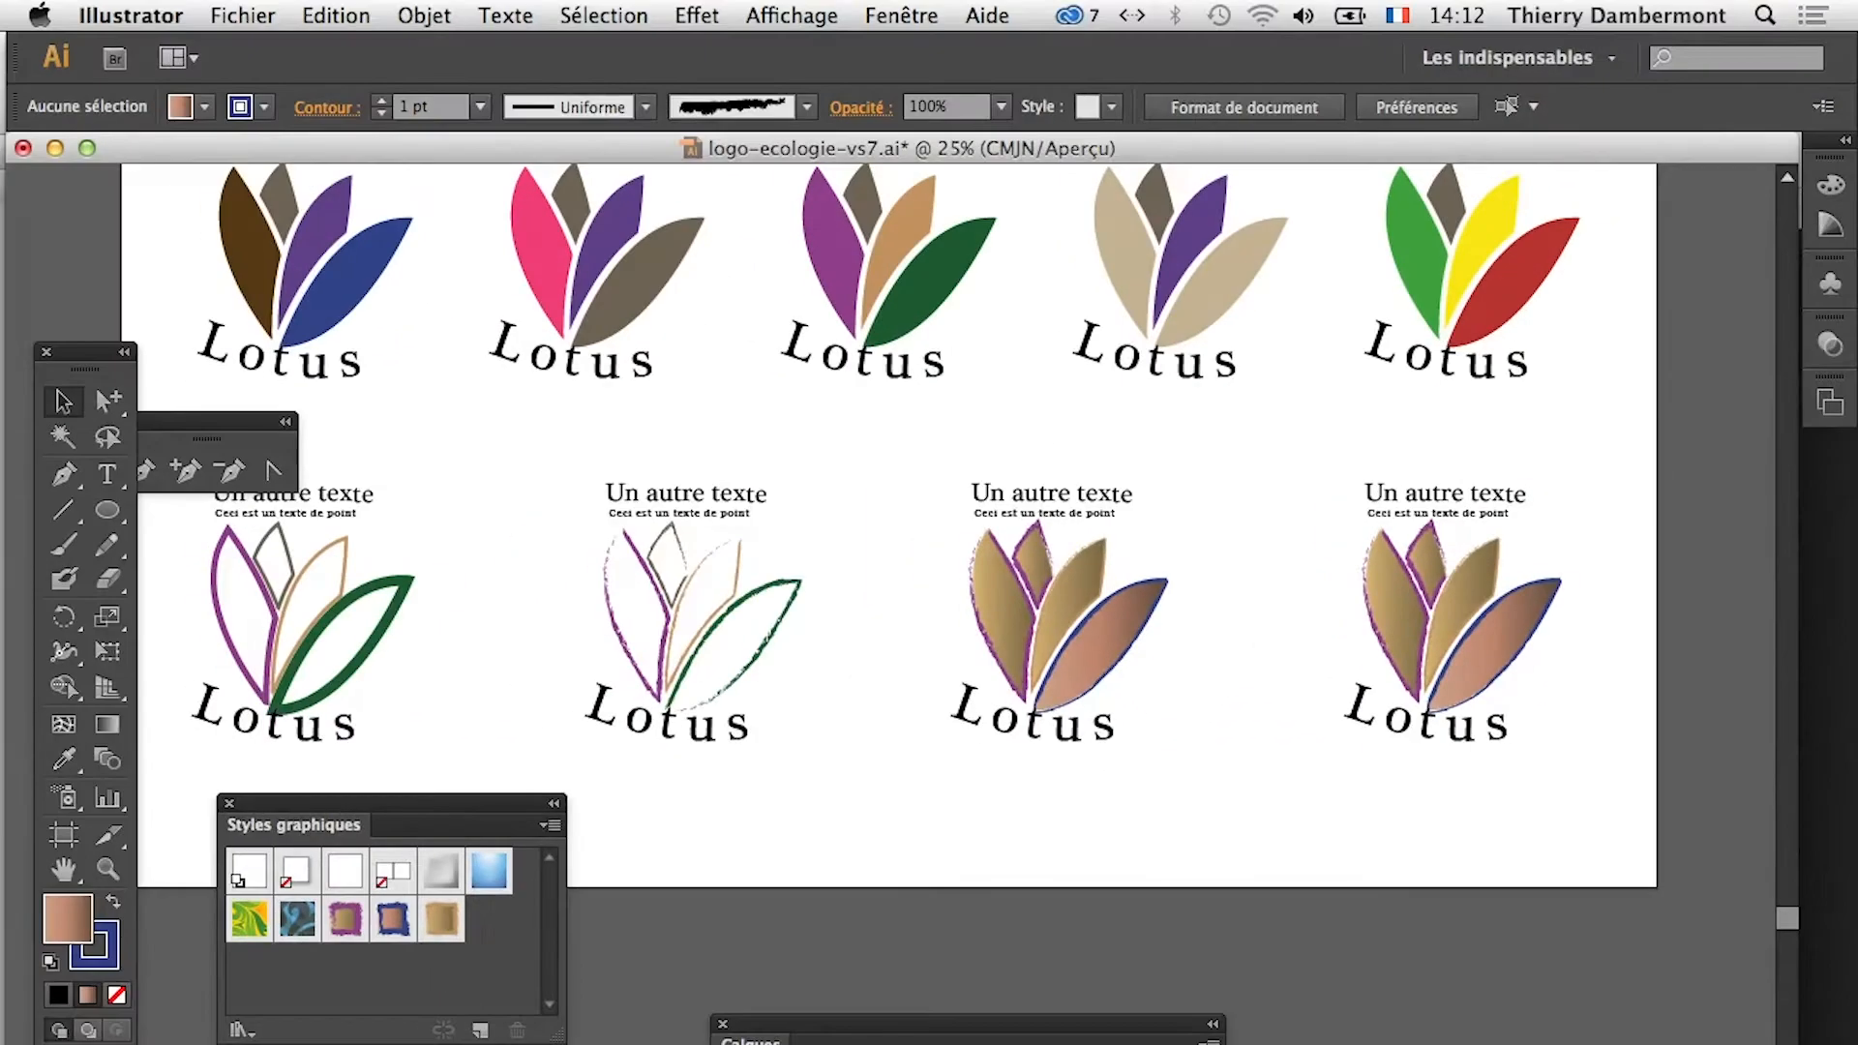
Select all the petals of the duplicated logo and display their appearance attributes
scroll(1412, 241, "up", 3)
left_click_drag(1113, 559, 878, 495)
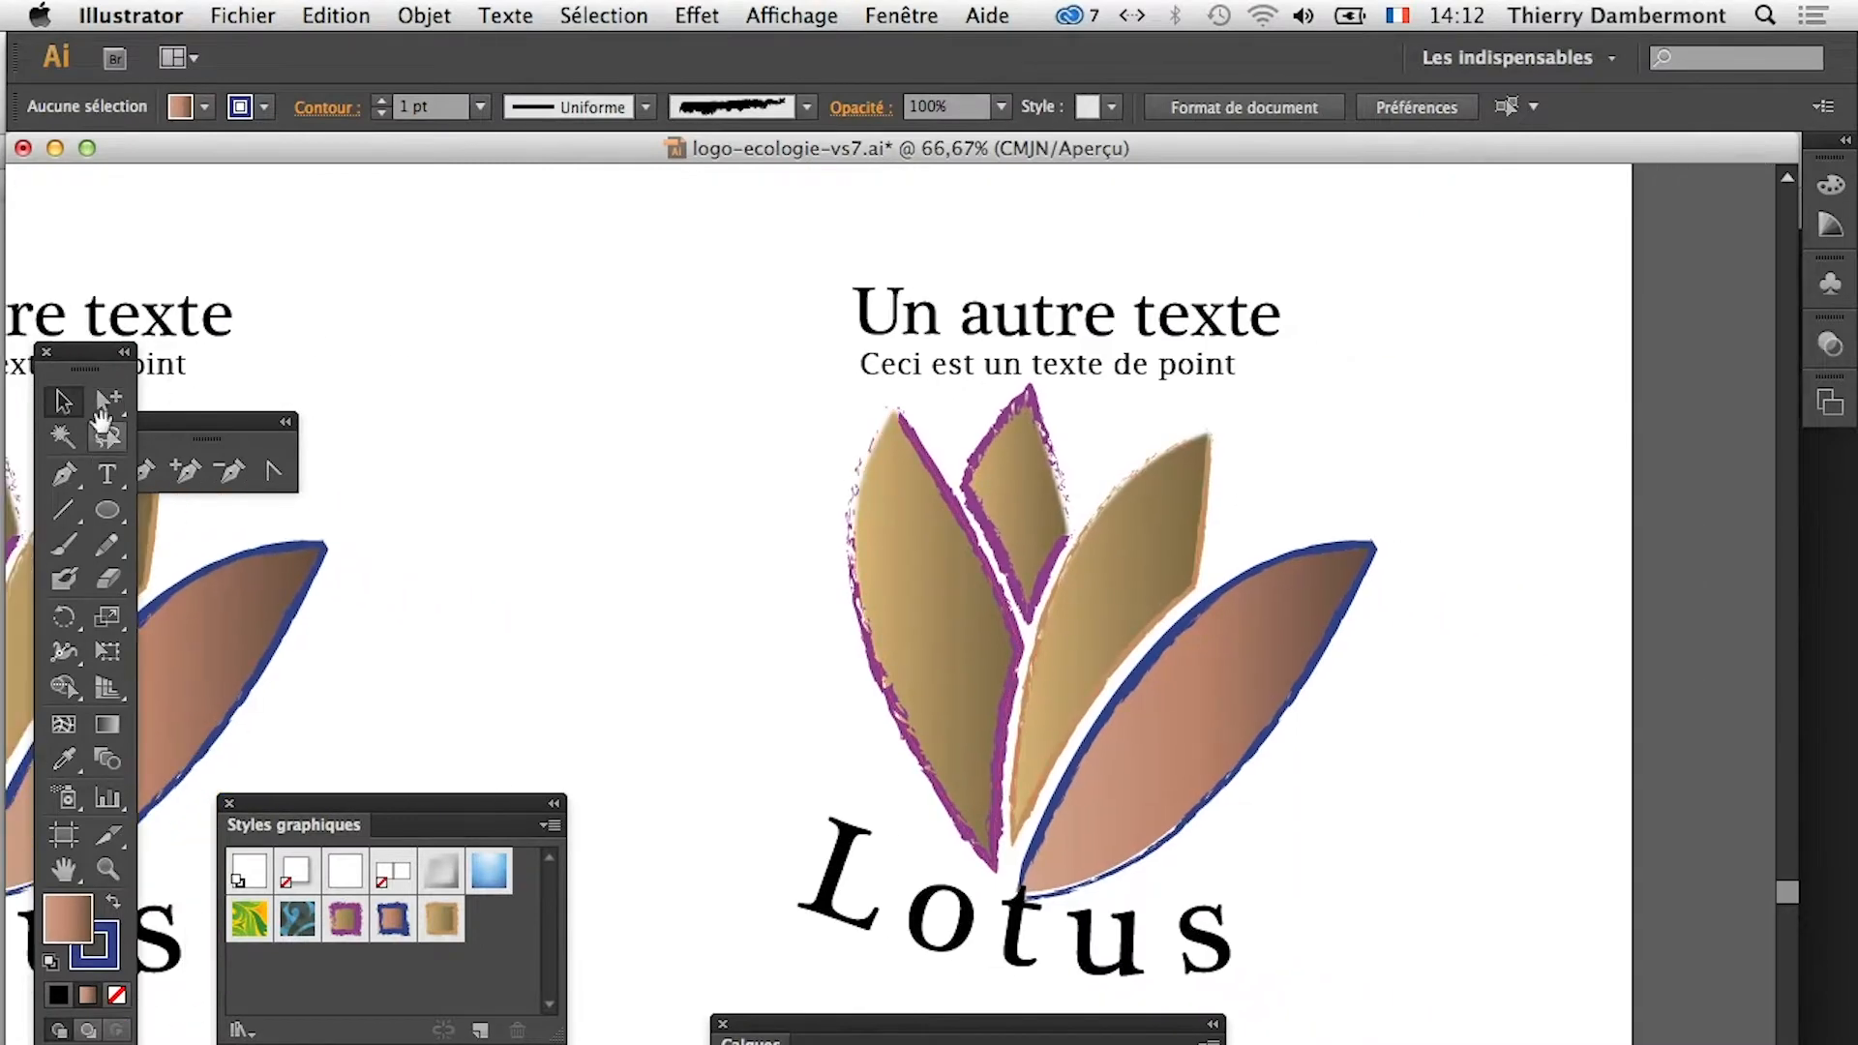
left_click(105, 413)
left_click_drag(740, 534, 1541, 677)
left_click(898, 14)
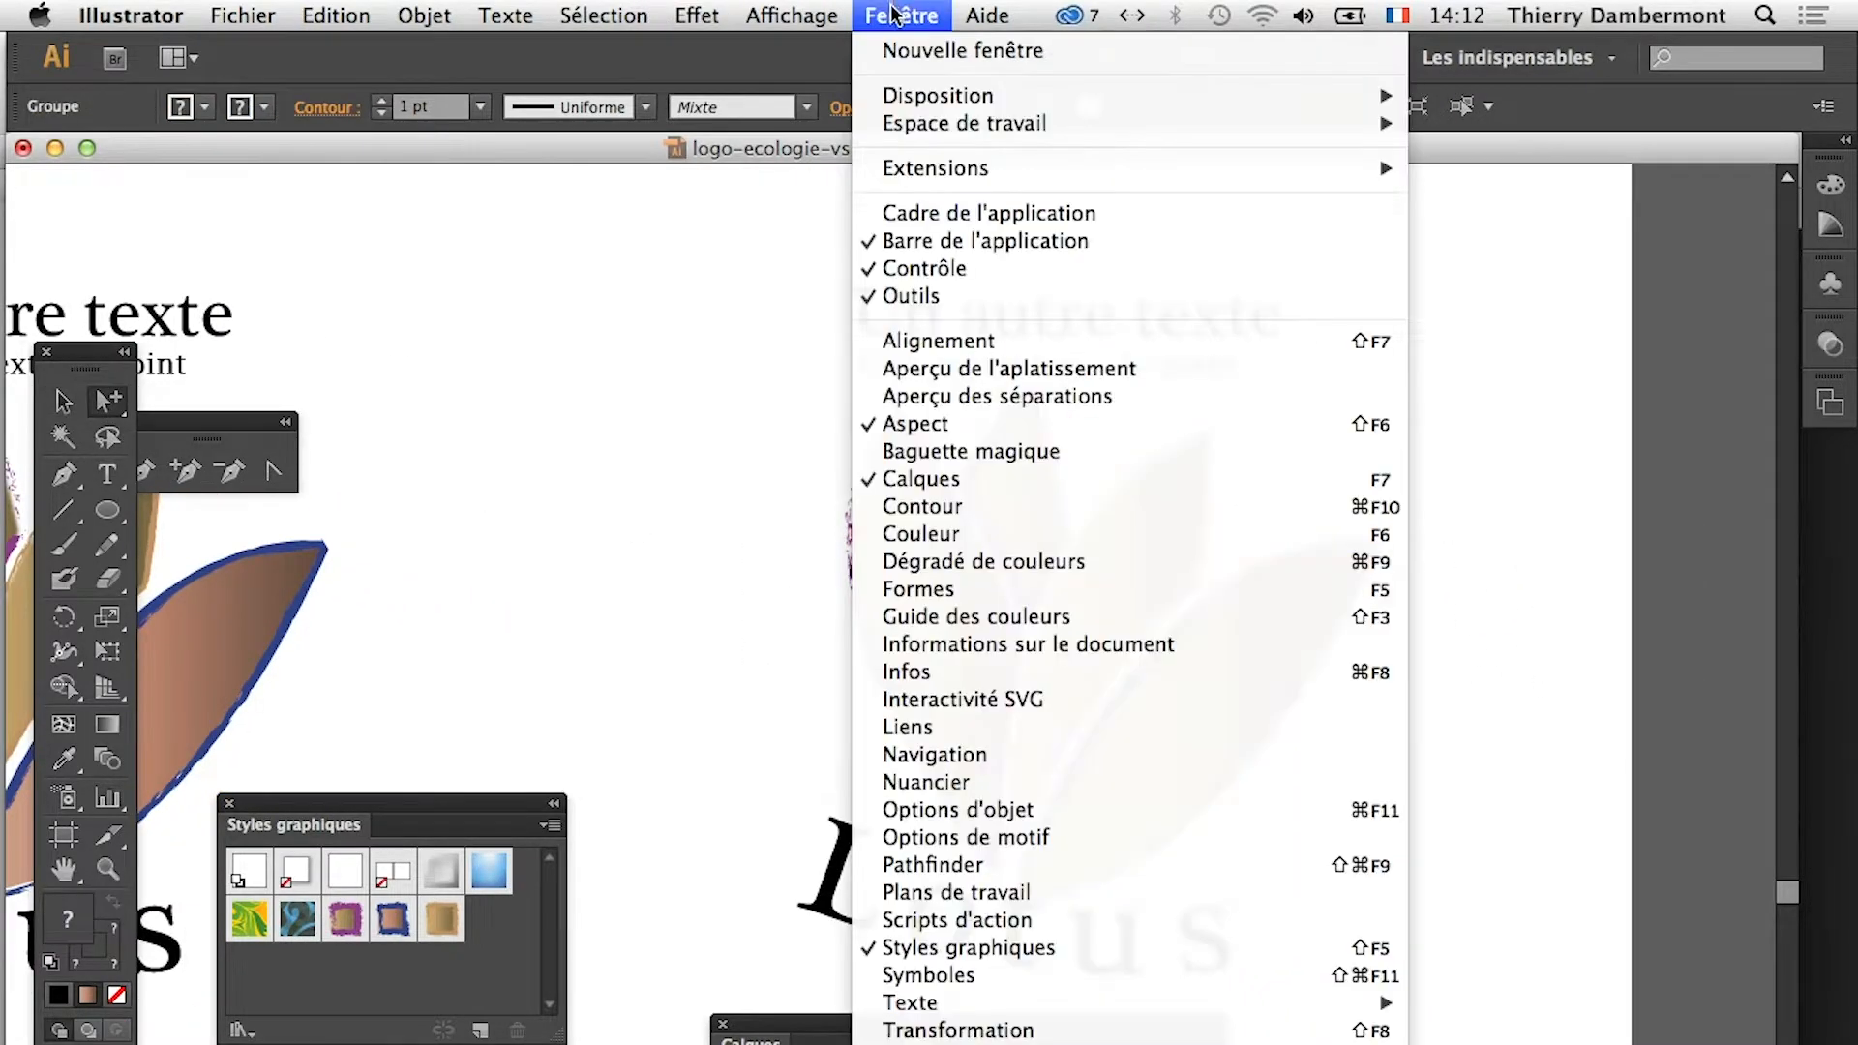
left_click(1006, 561)
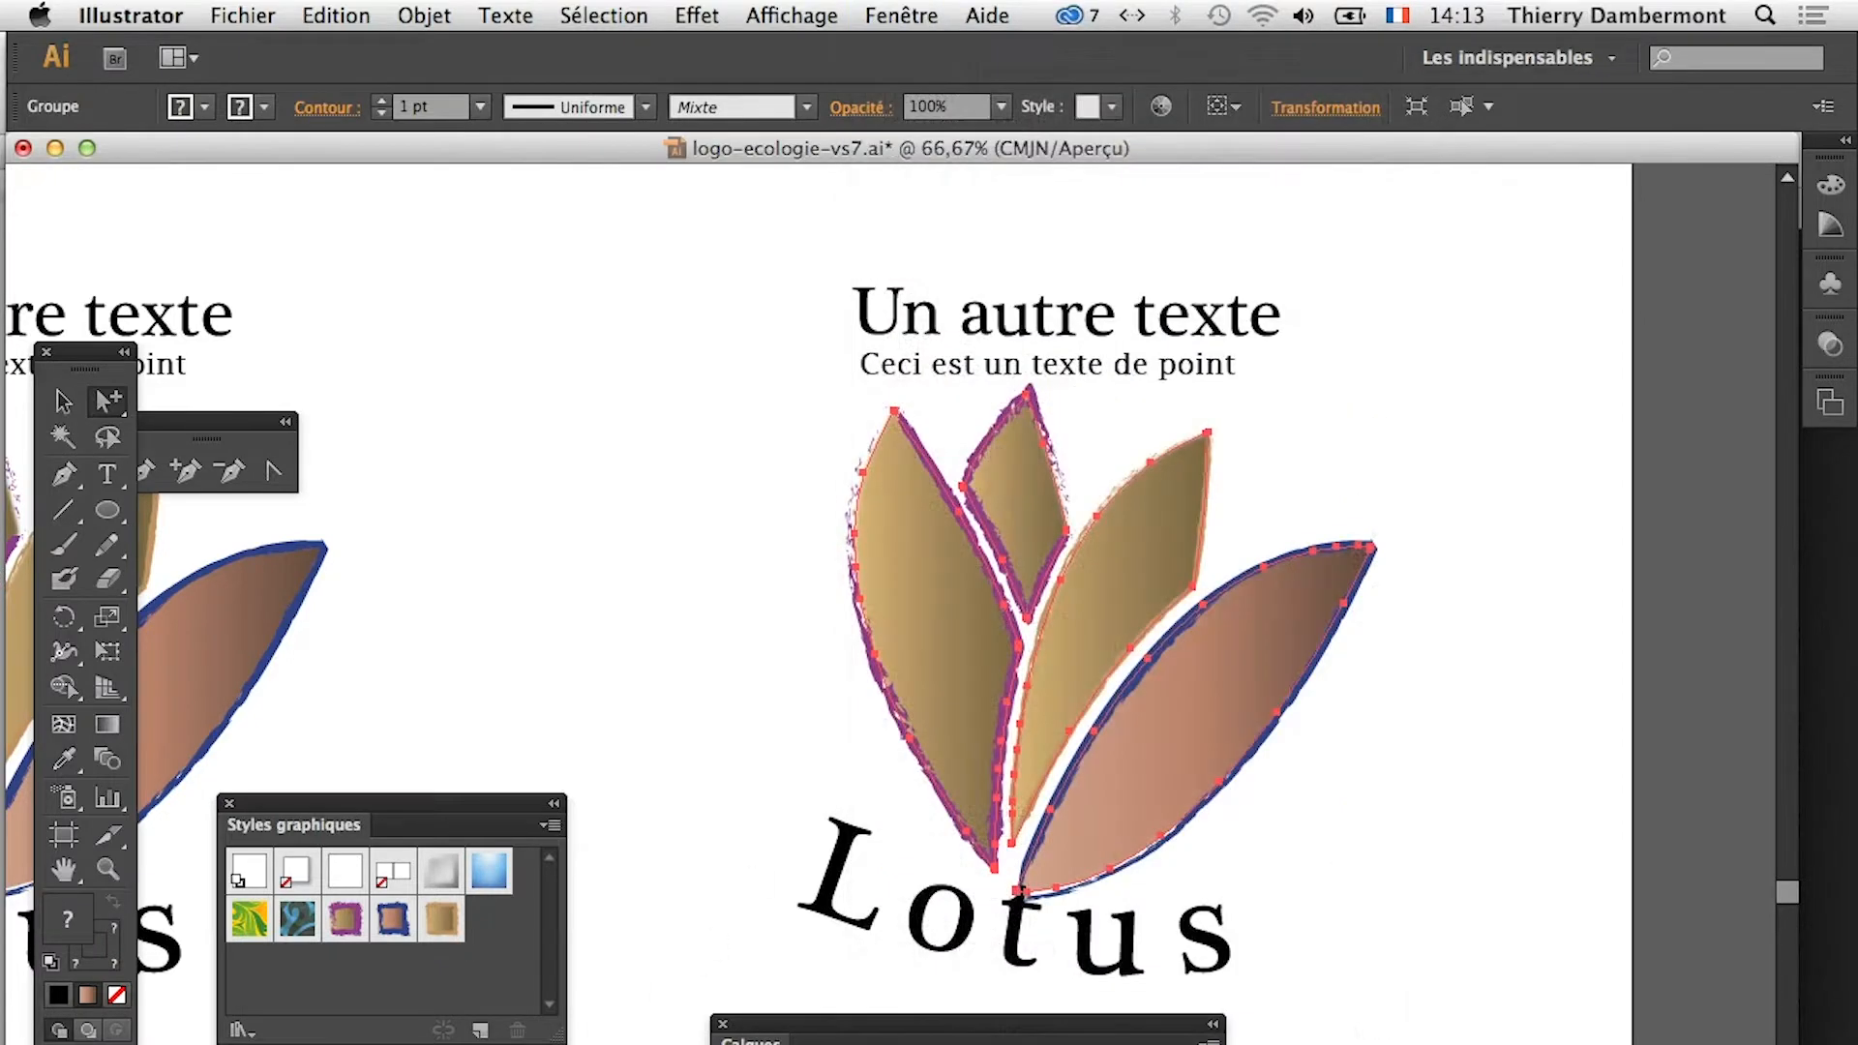
left_click(709, 12)
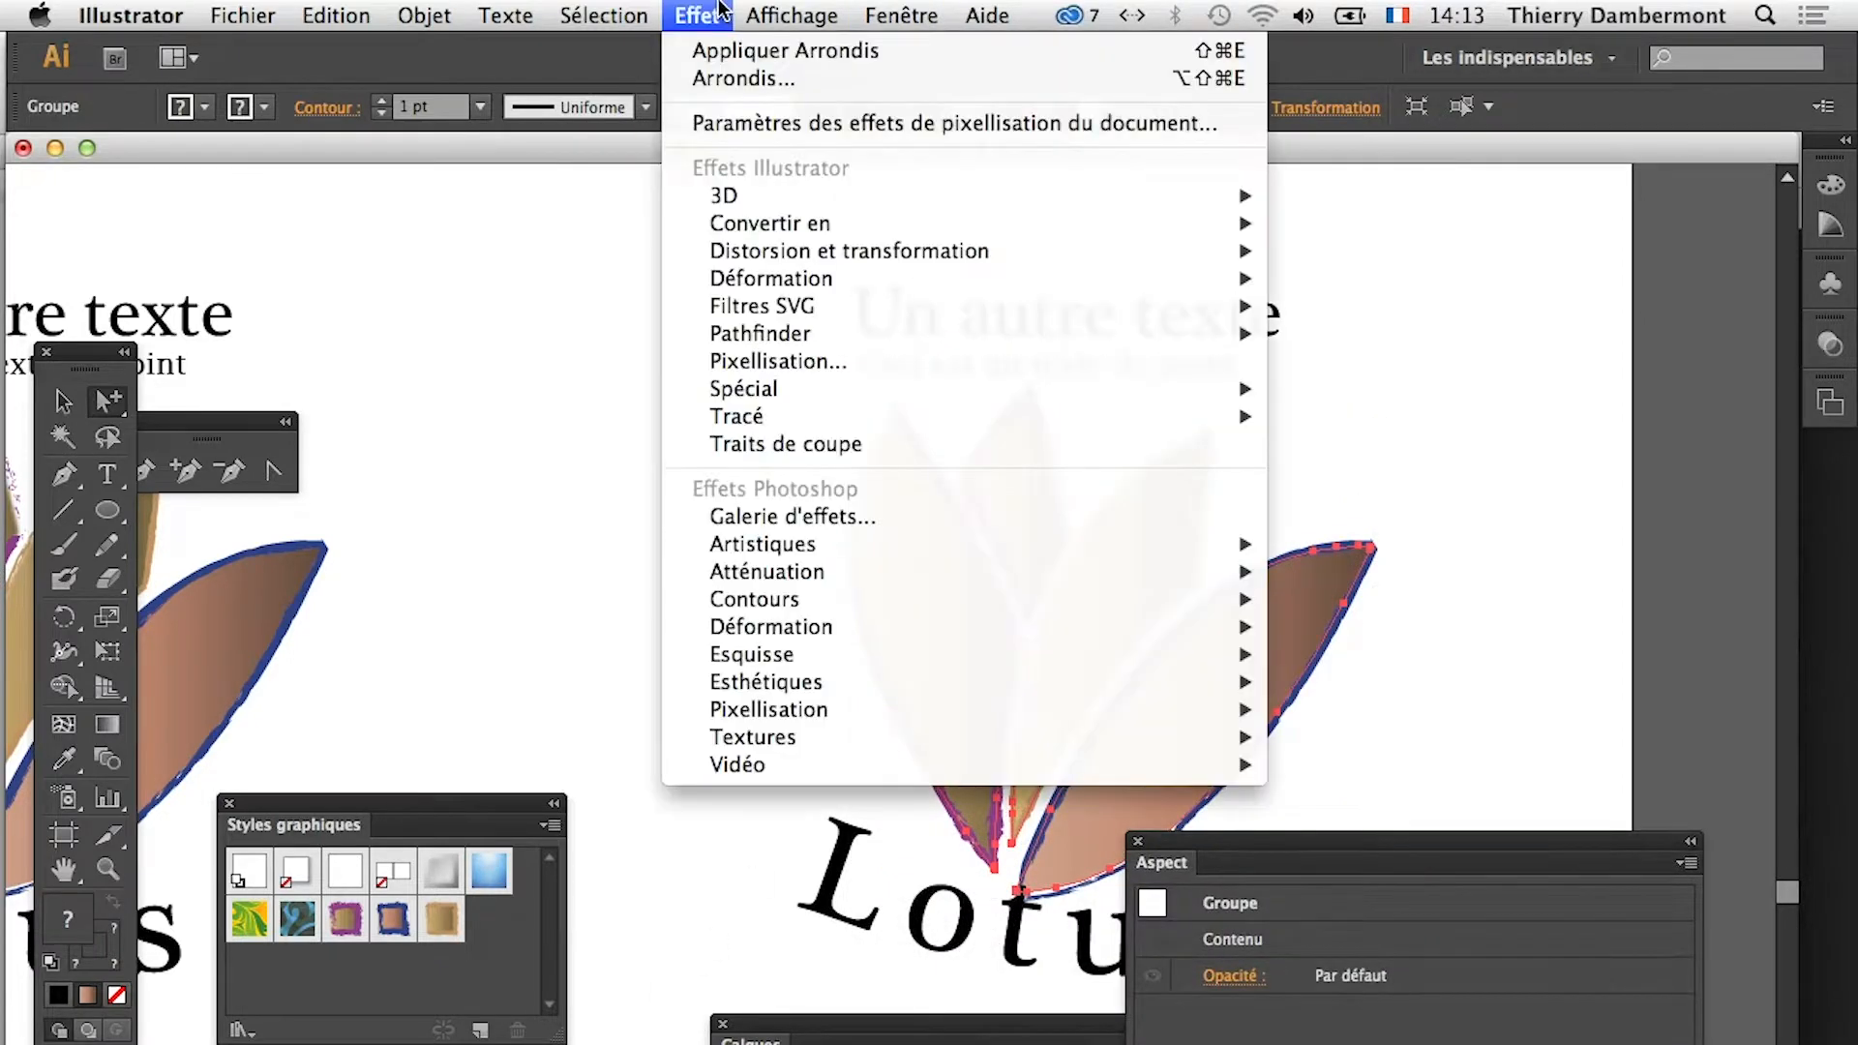
mouse_move(784, 418)
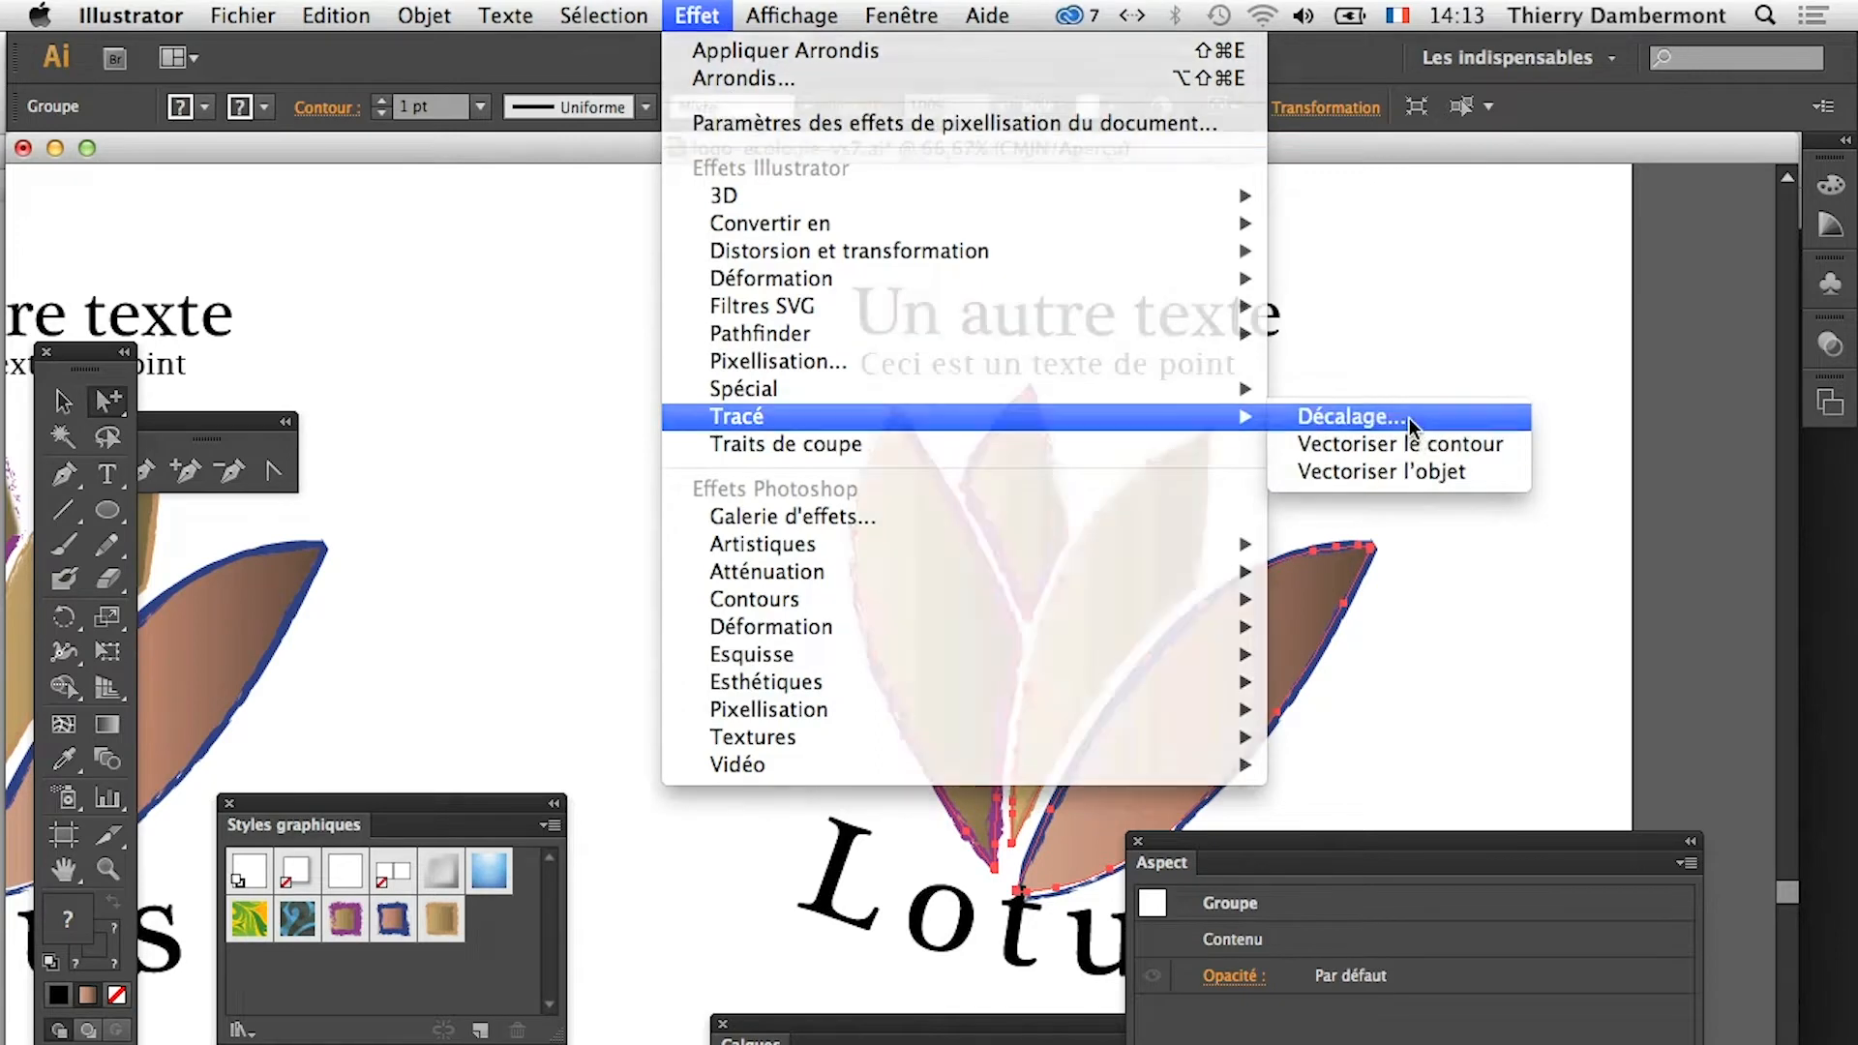
left_click(1393, 416)
left_click(728, 749)
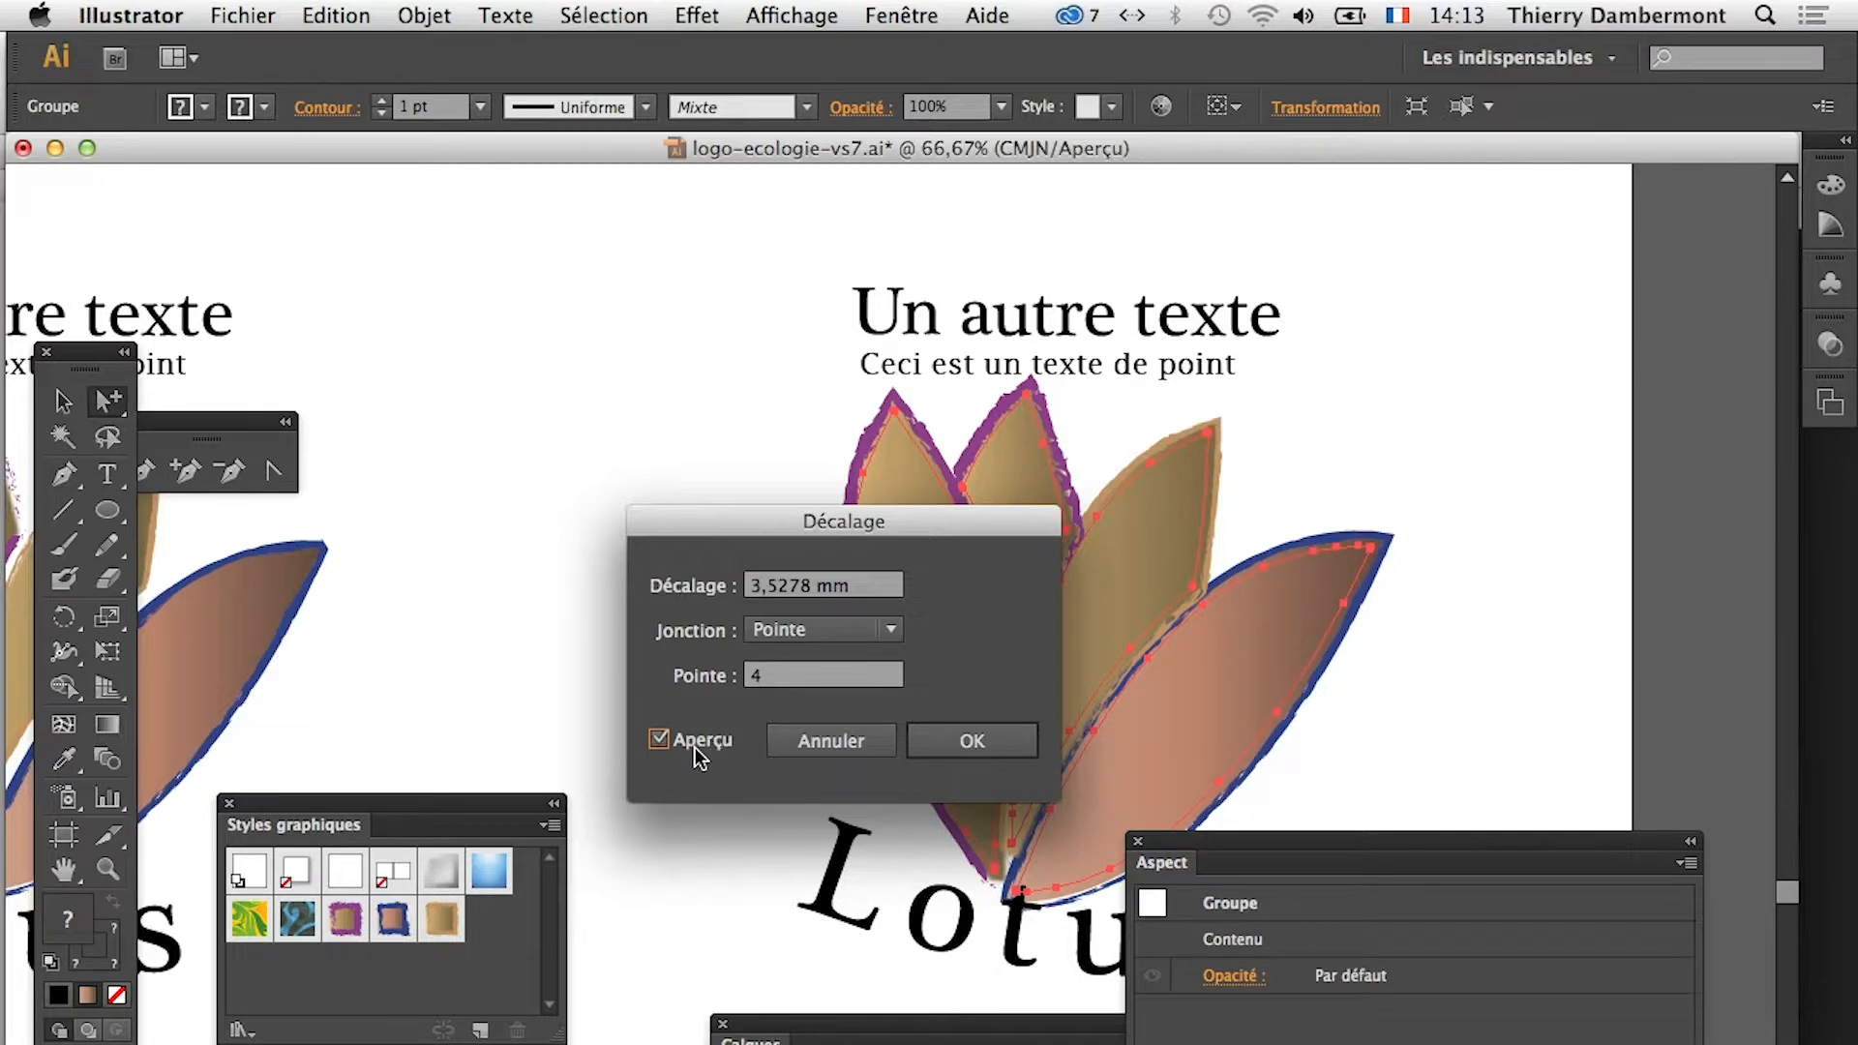
left_click(816, 751)
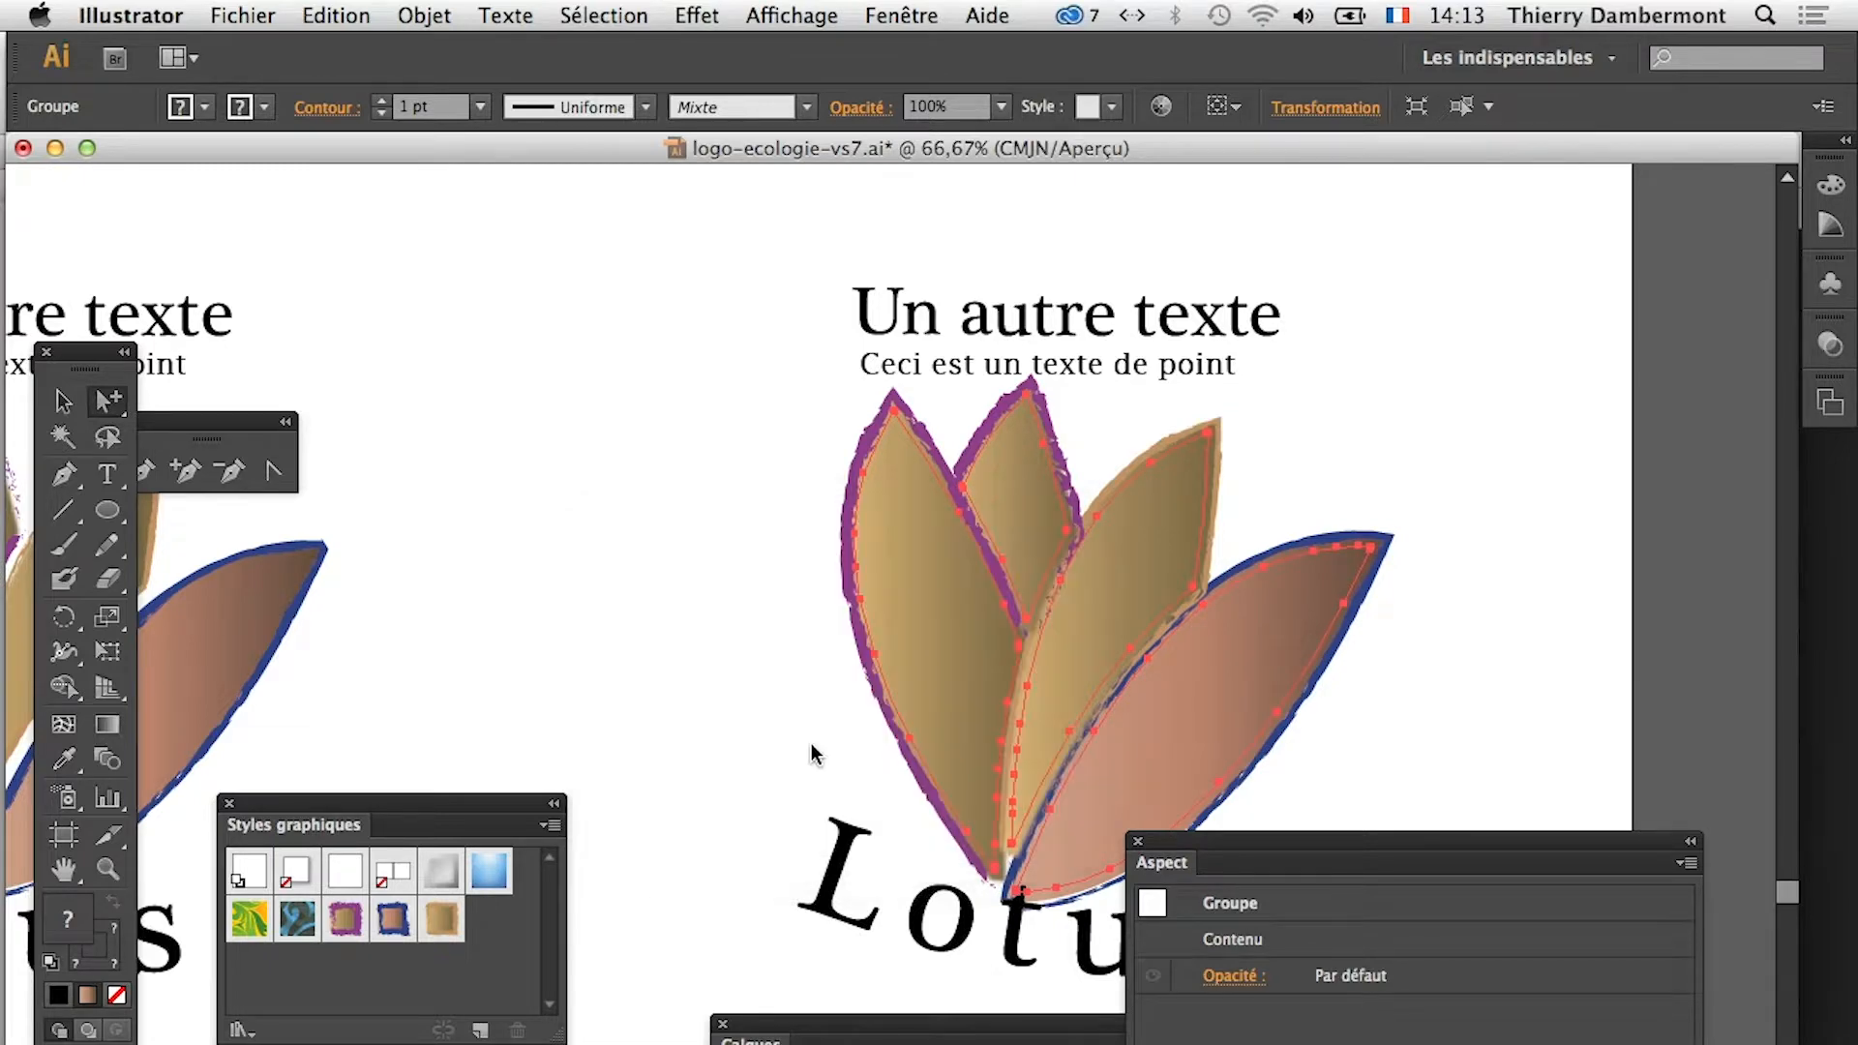
left_click(1345, 820)
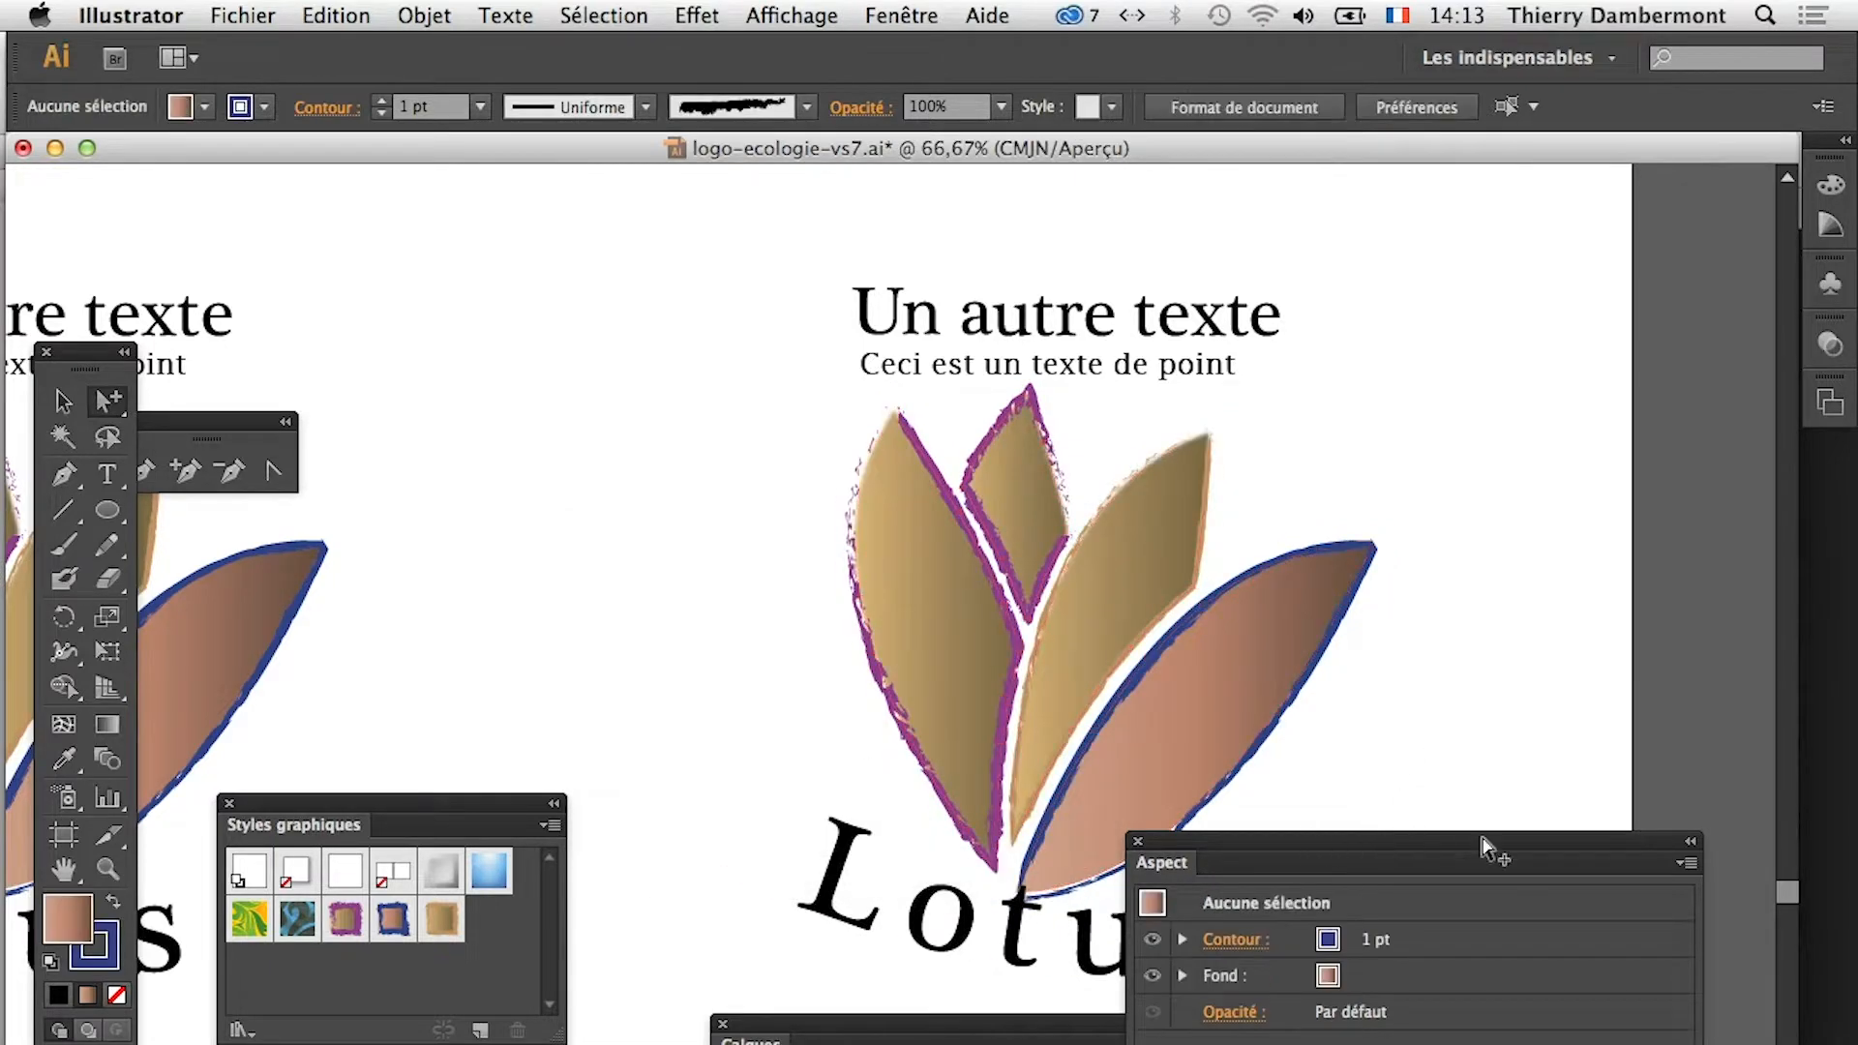
Place the appearance attributes beside the duplicated logo and clear the layer list from its petals
left_click_drag(1471, 842, 559, 421)
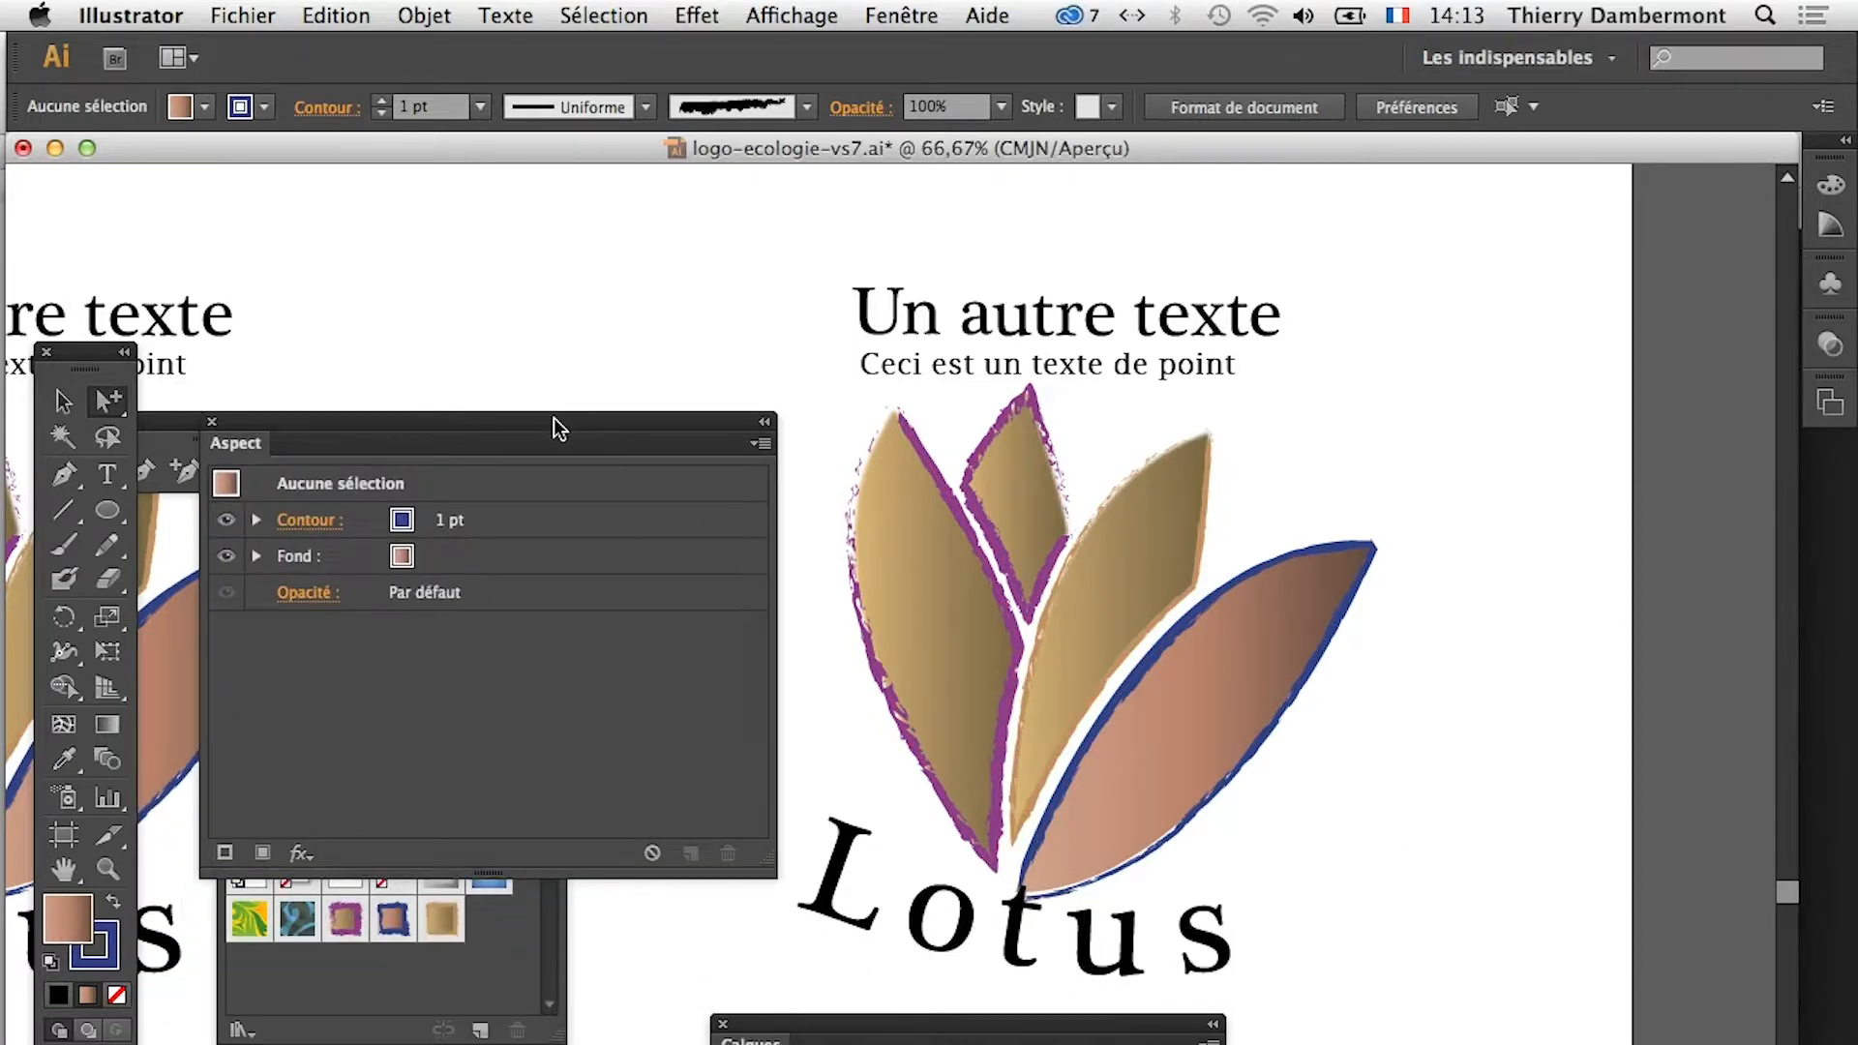
left_click(1132, 539)
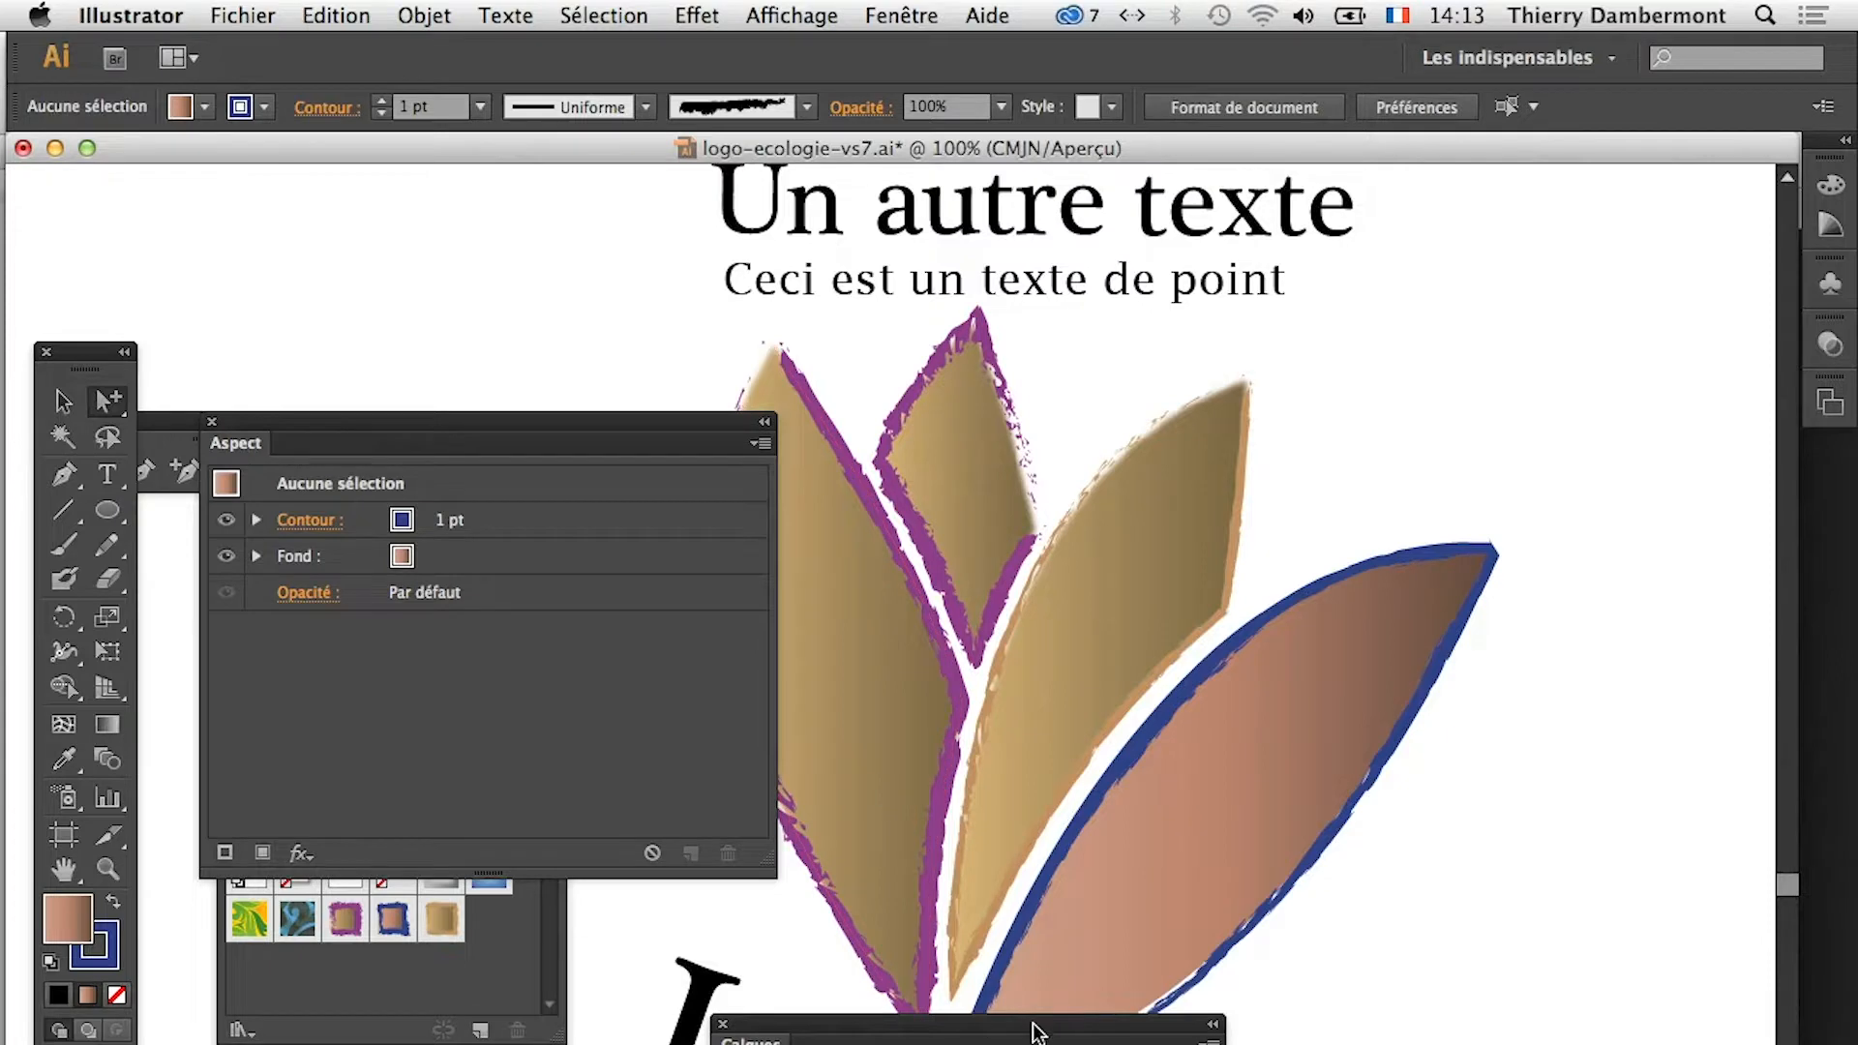
left_click_drag(1033, 1024, 1033, 1044)
left_click_drag(267, 507, 465, 510)
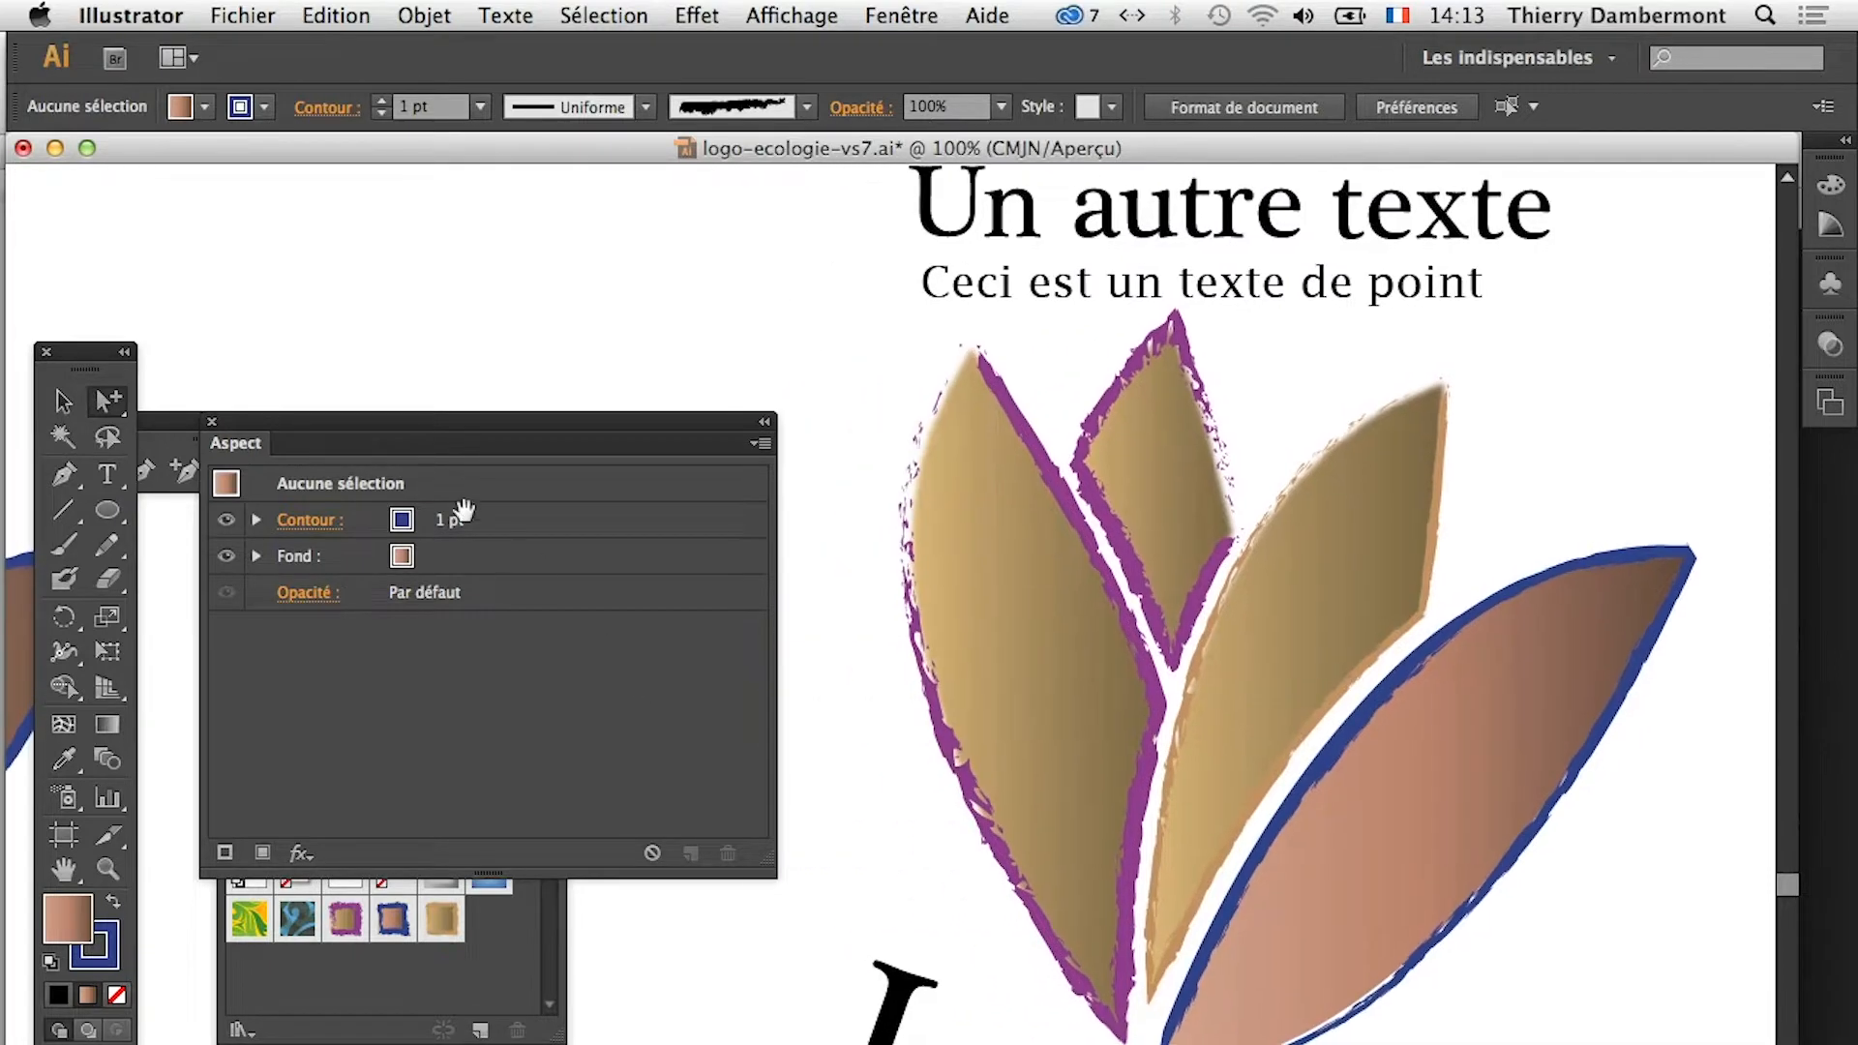
Apply a Gaussian blur with a 7.7 pixel radius to only the fill of the duplicated logo's blue-outlined petal
left_click(1358, 809)
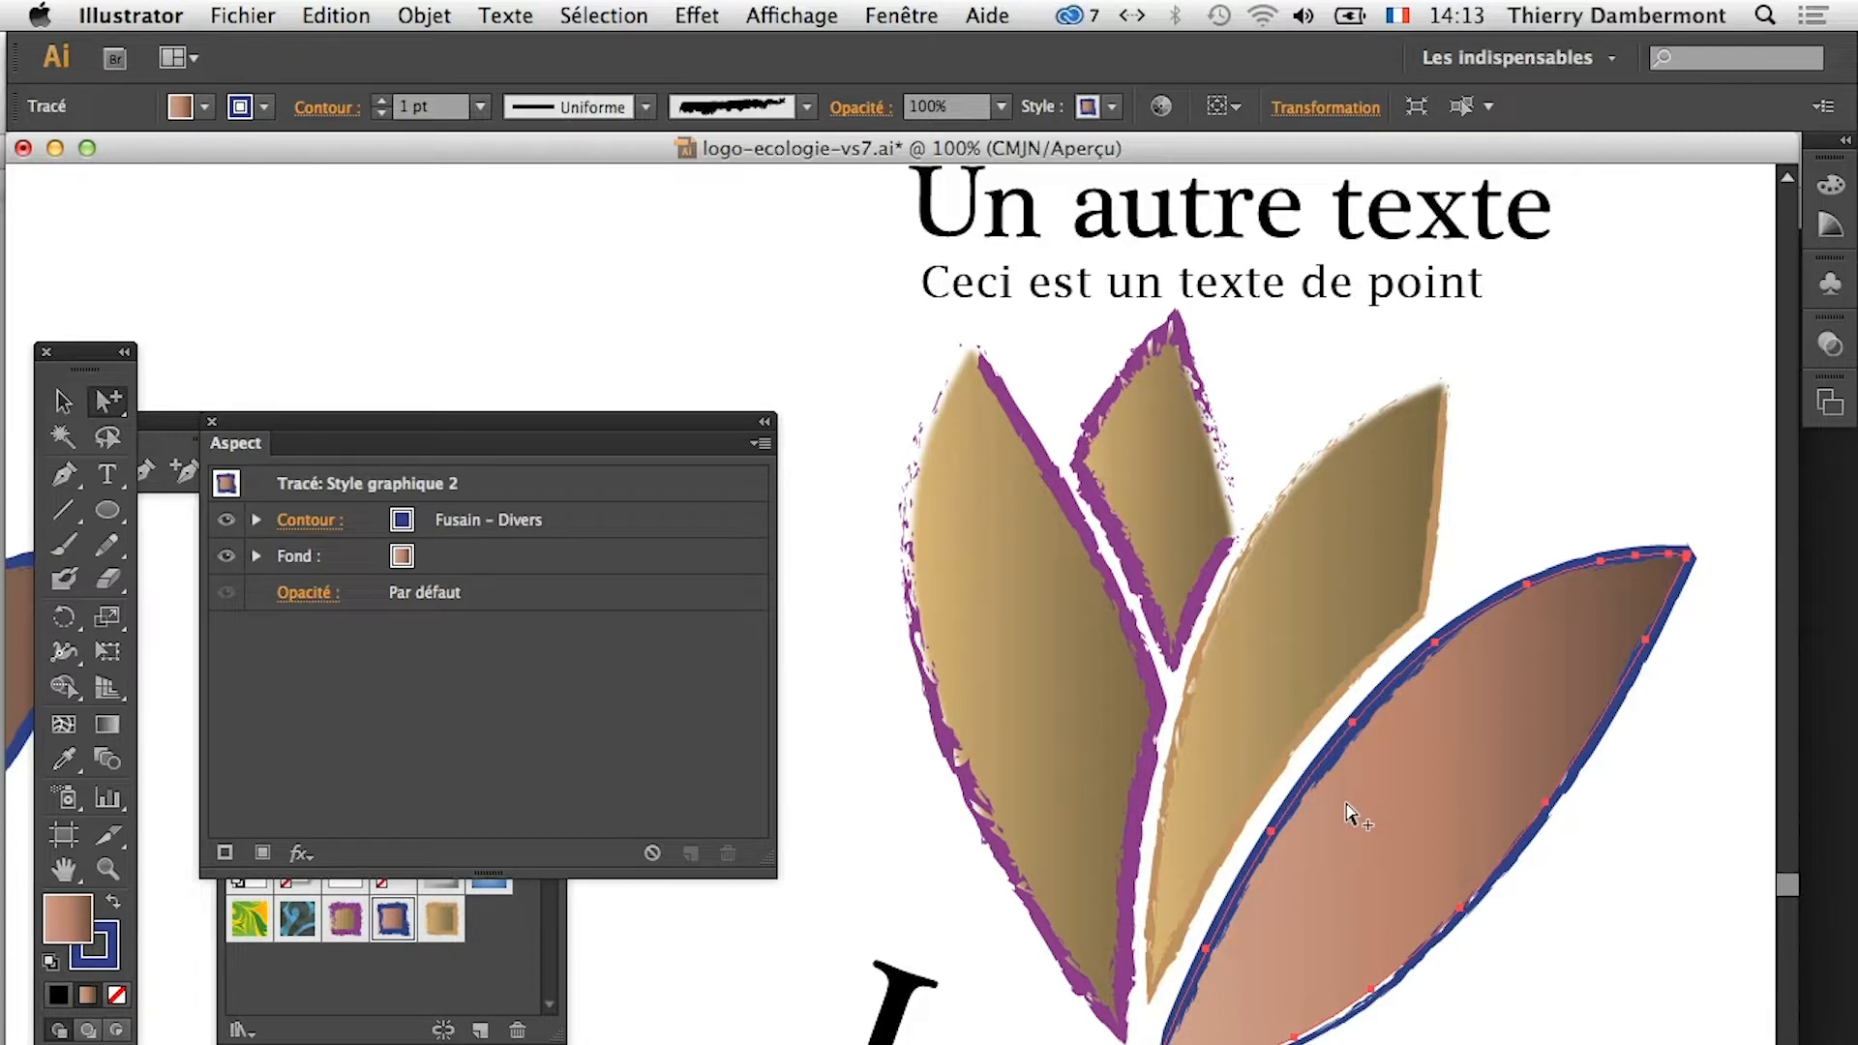
left_click_drag(1350, 813, 1265, 750)
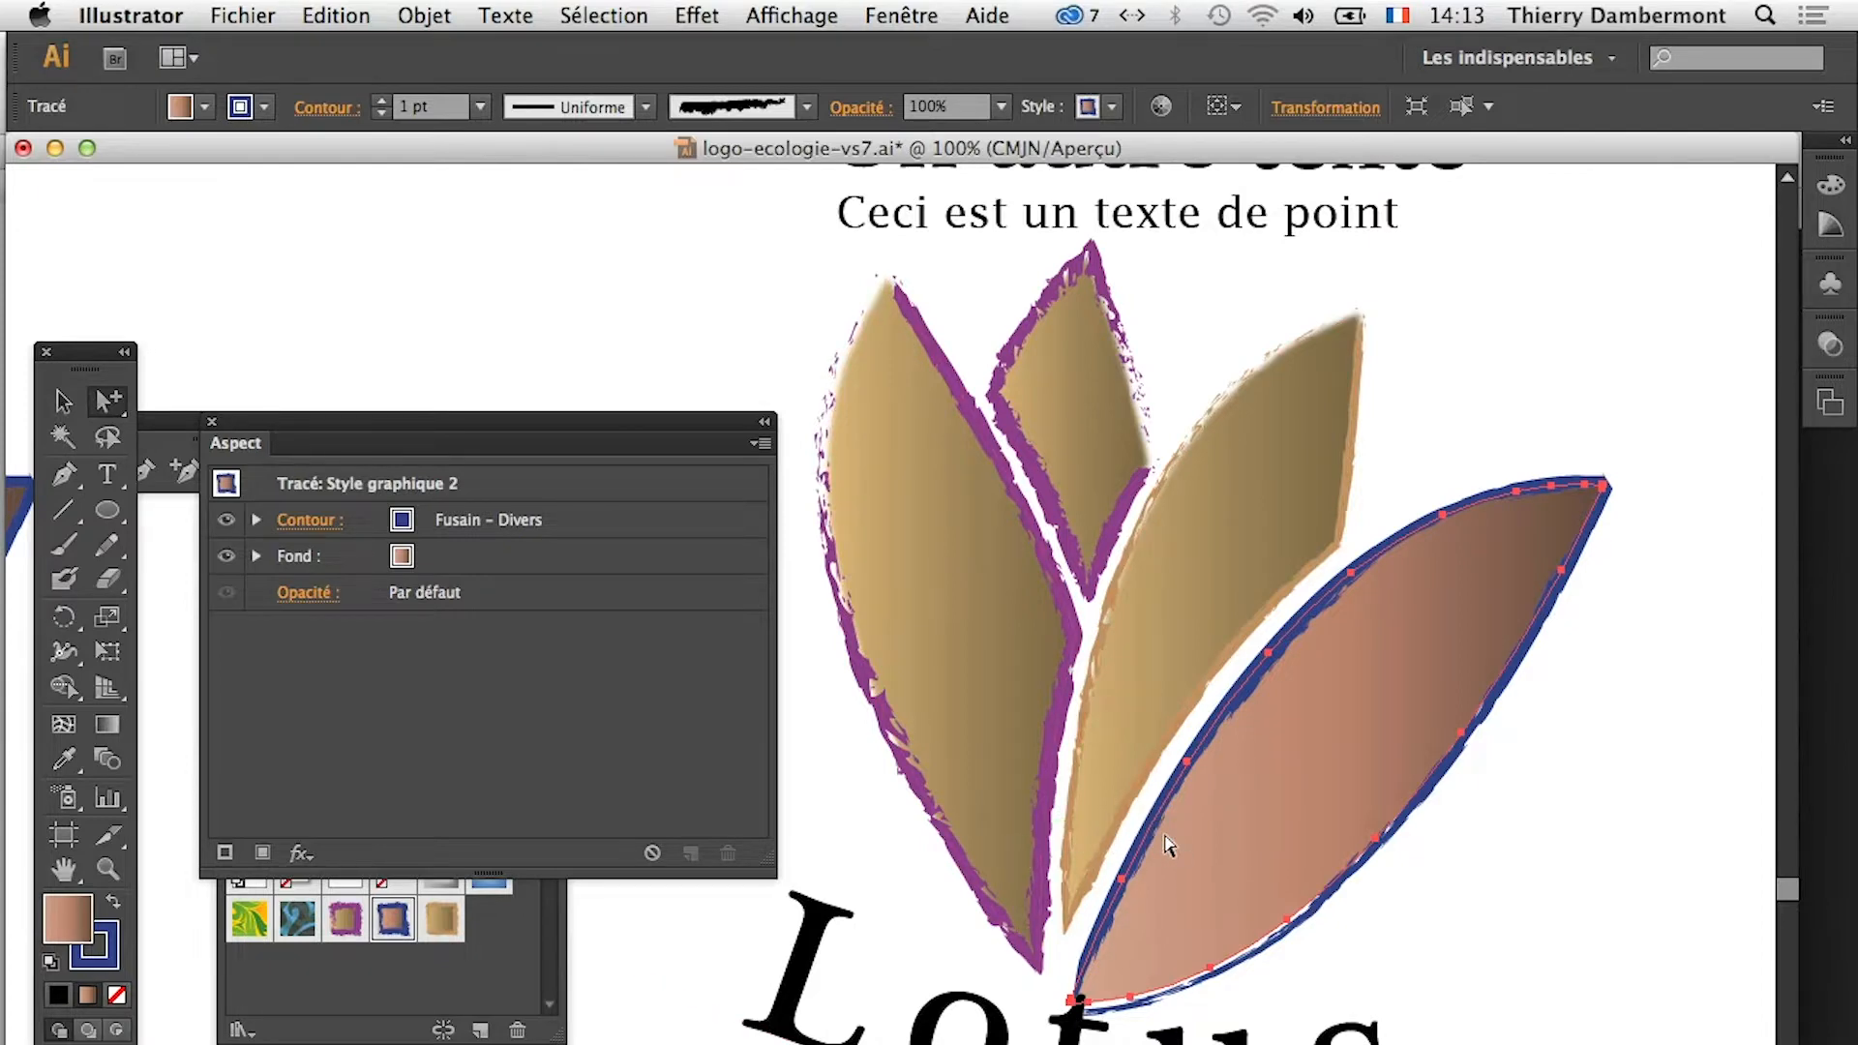
scroll(1169, 847, "up", 2)
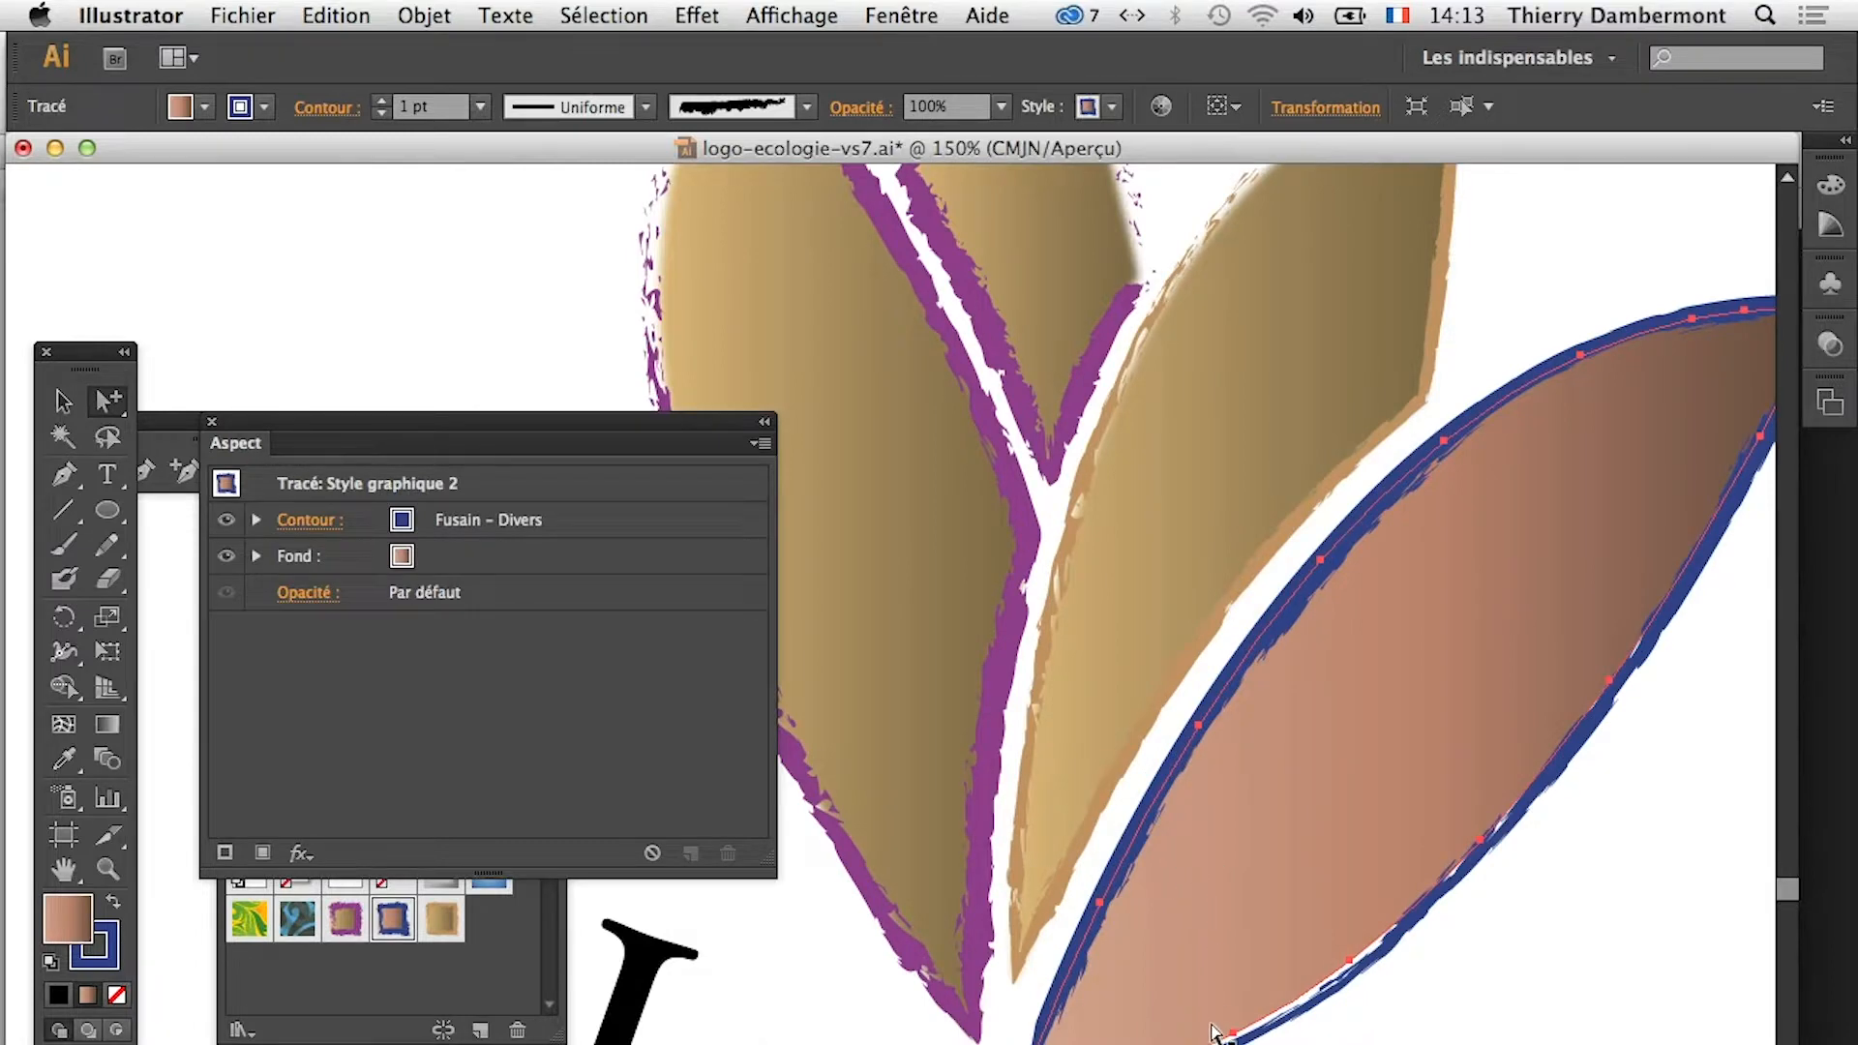
scroll(1215, 1034, "up", 1)
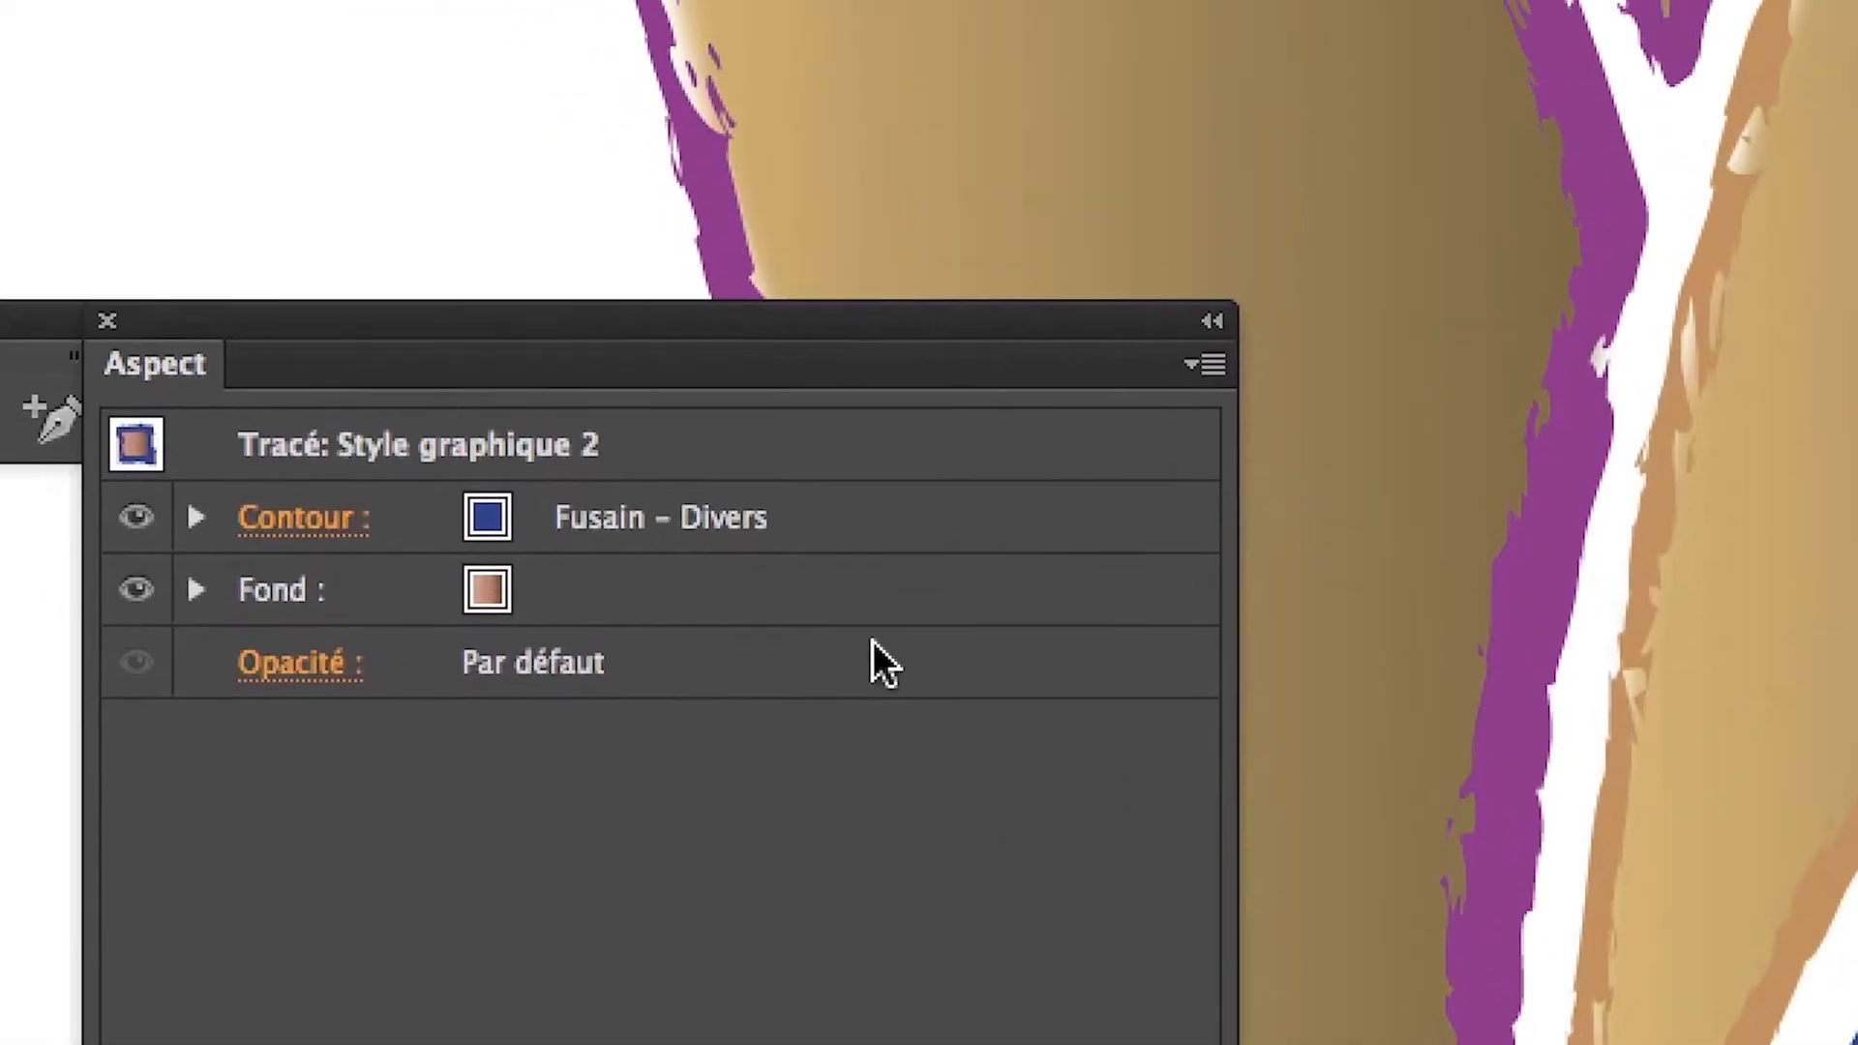
left_click(863, 625)
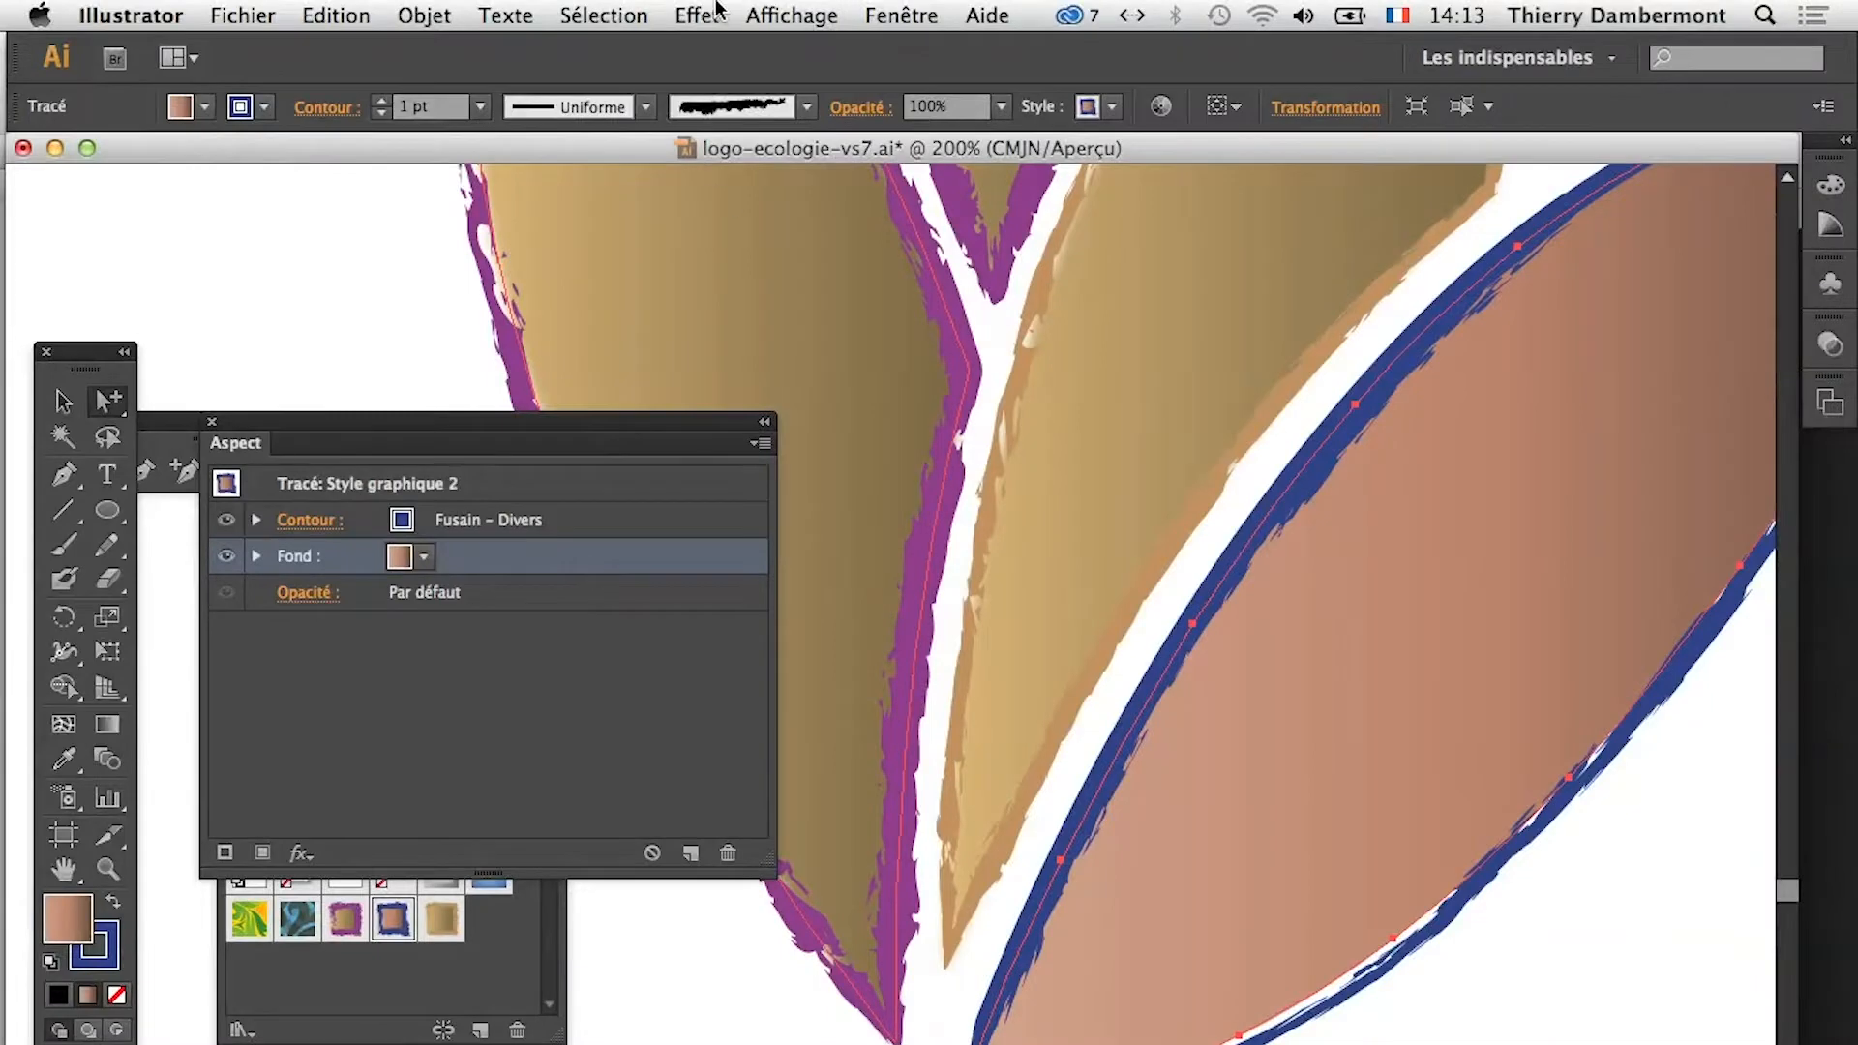
left_click(717, 13)
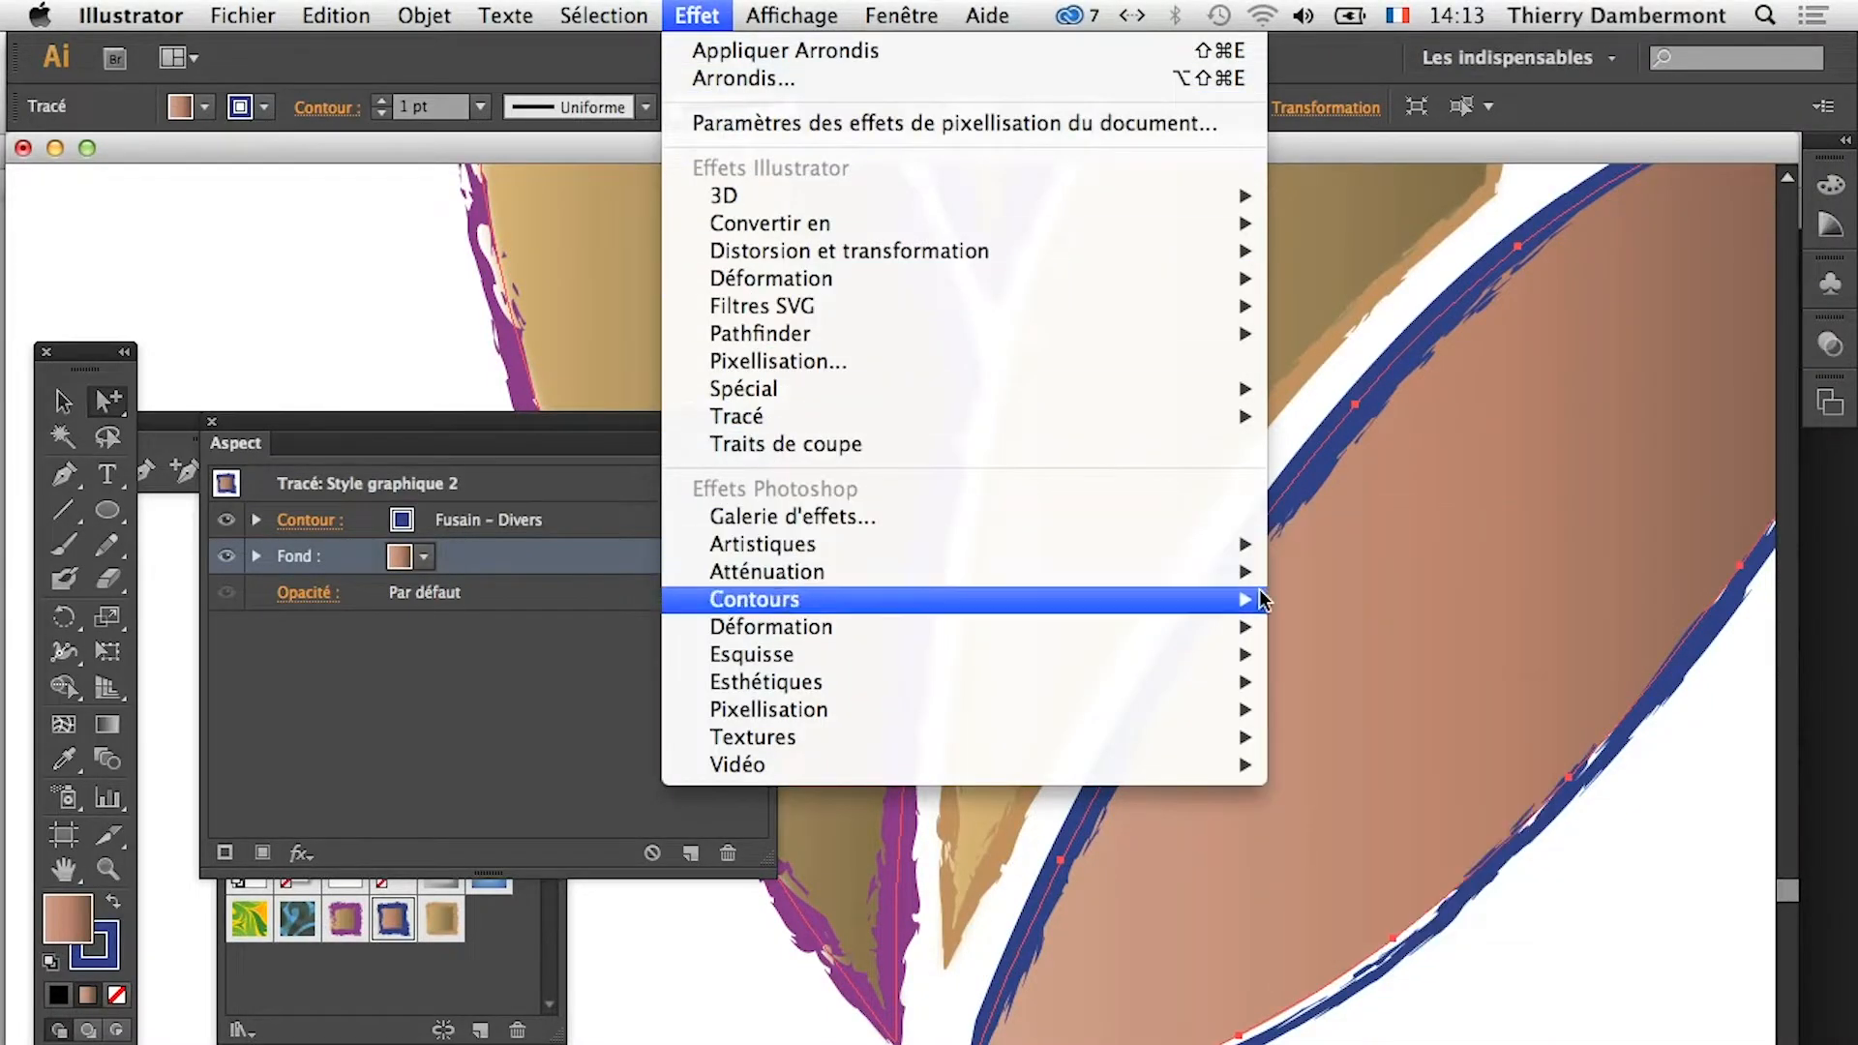
mouse_move(1243, 572)
left_click(1302, 573)
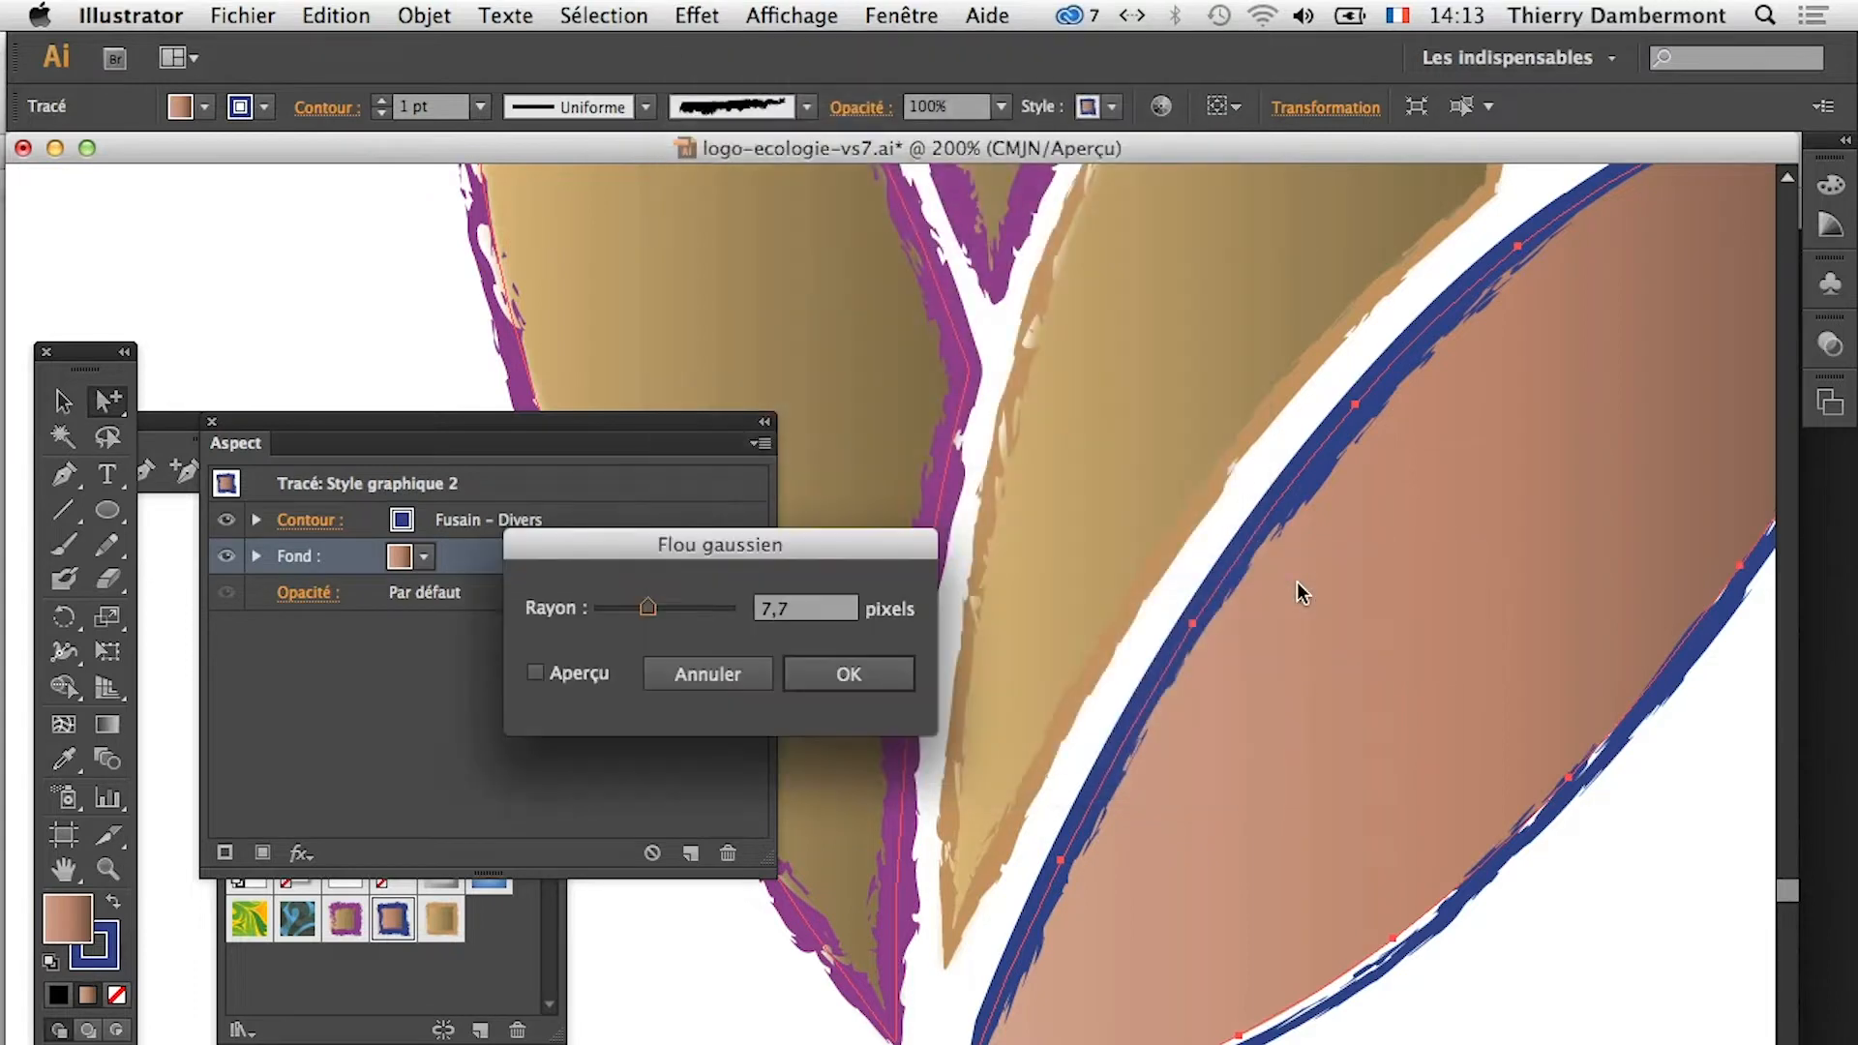
left_click(578, 675)
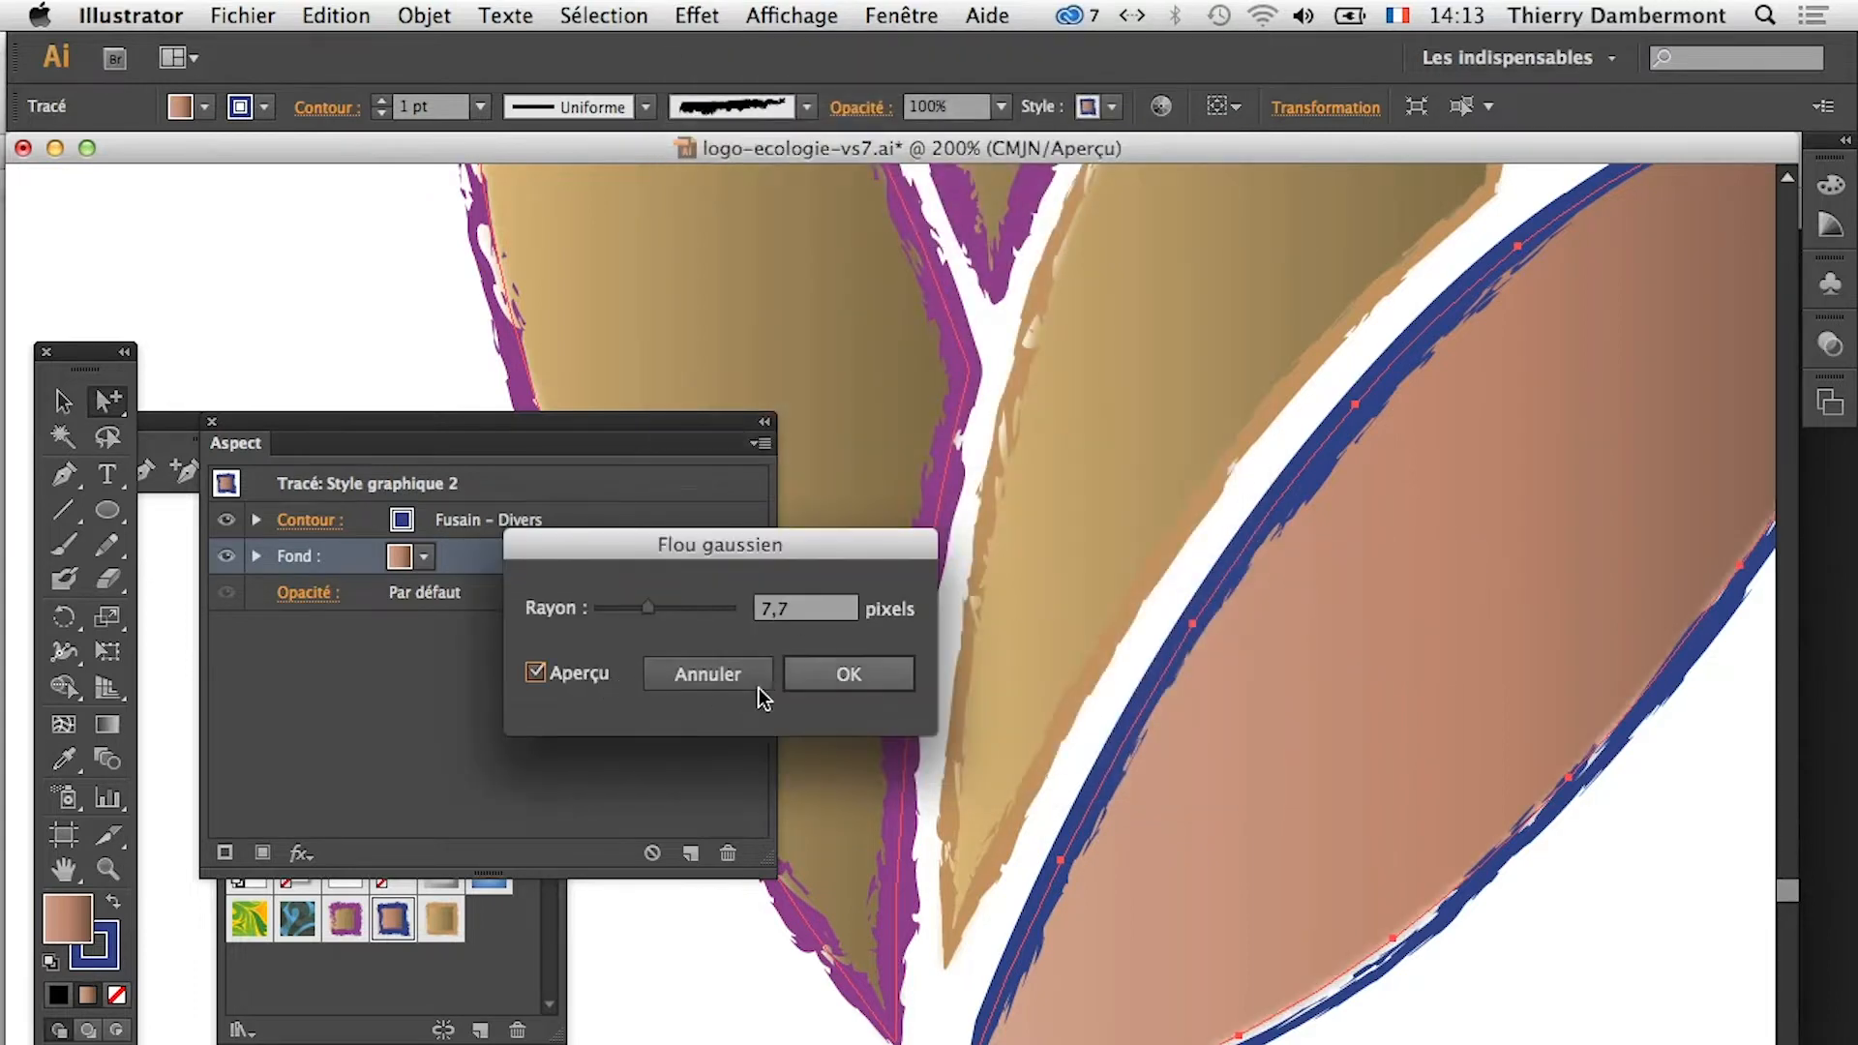
left_click(809, 684)
Examine the blurred fill edge along the blue-outlined petal and clear the selection
left_click_drag(1140, 851, 1071, 1044)
left_click_drag(1068, 890, 1196, 856)
left_click_drag(1355, 886, 1300, 652)
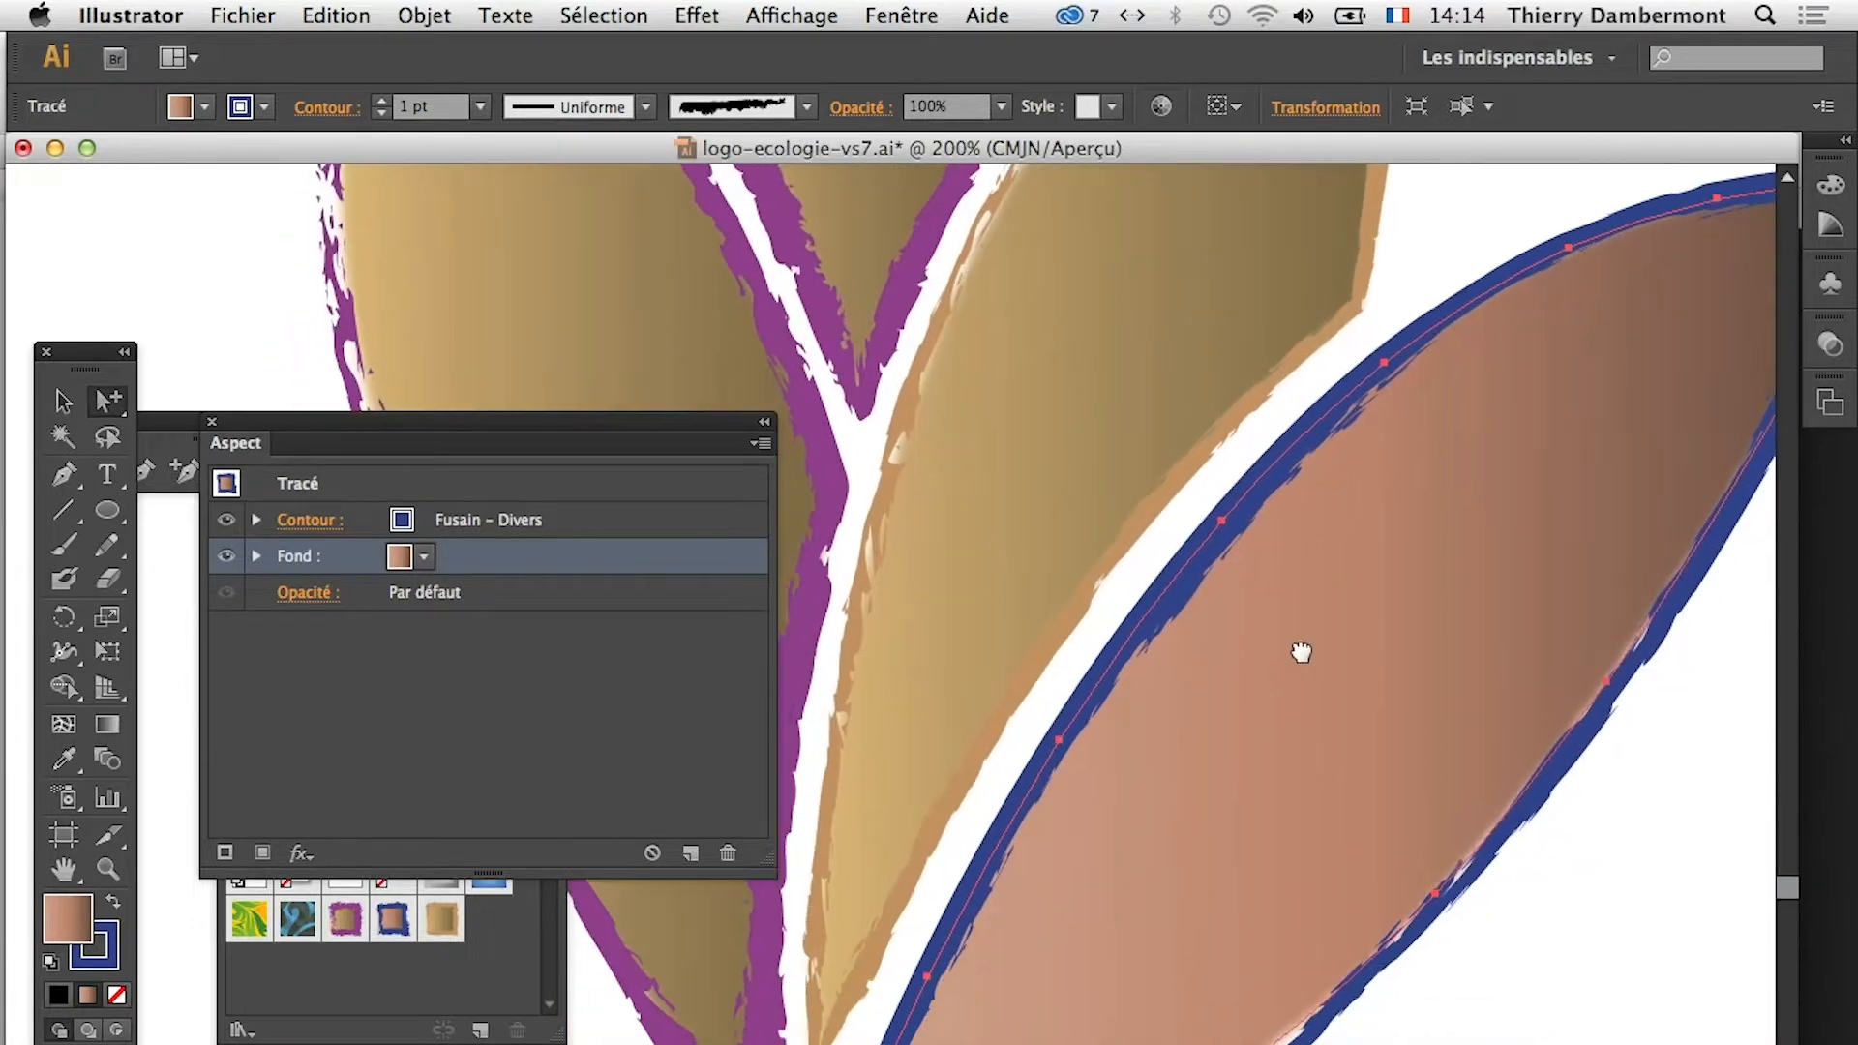
left_click(1210, 1042)
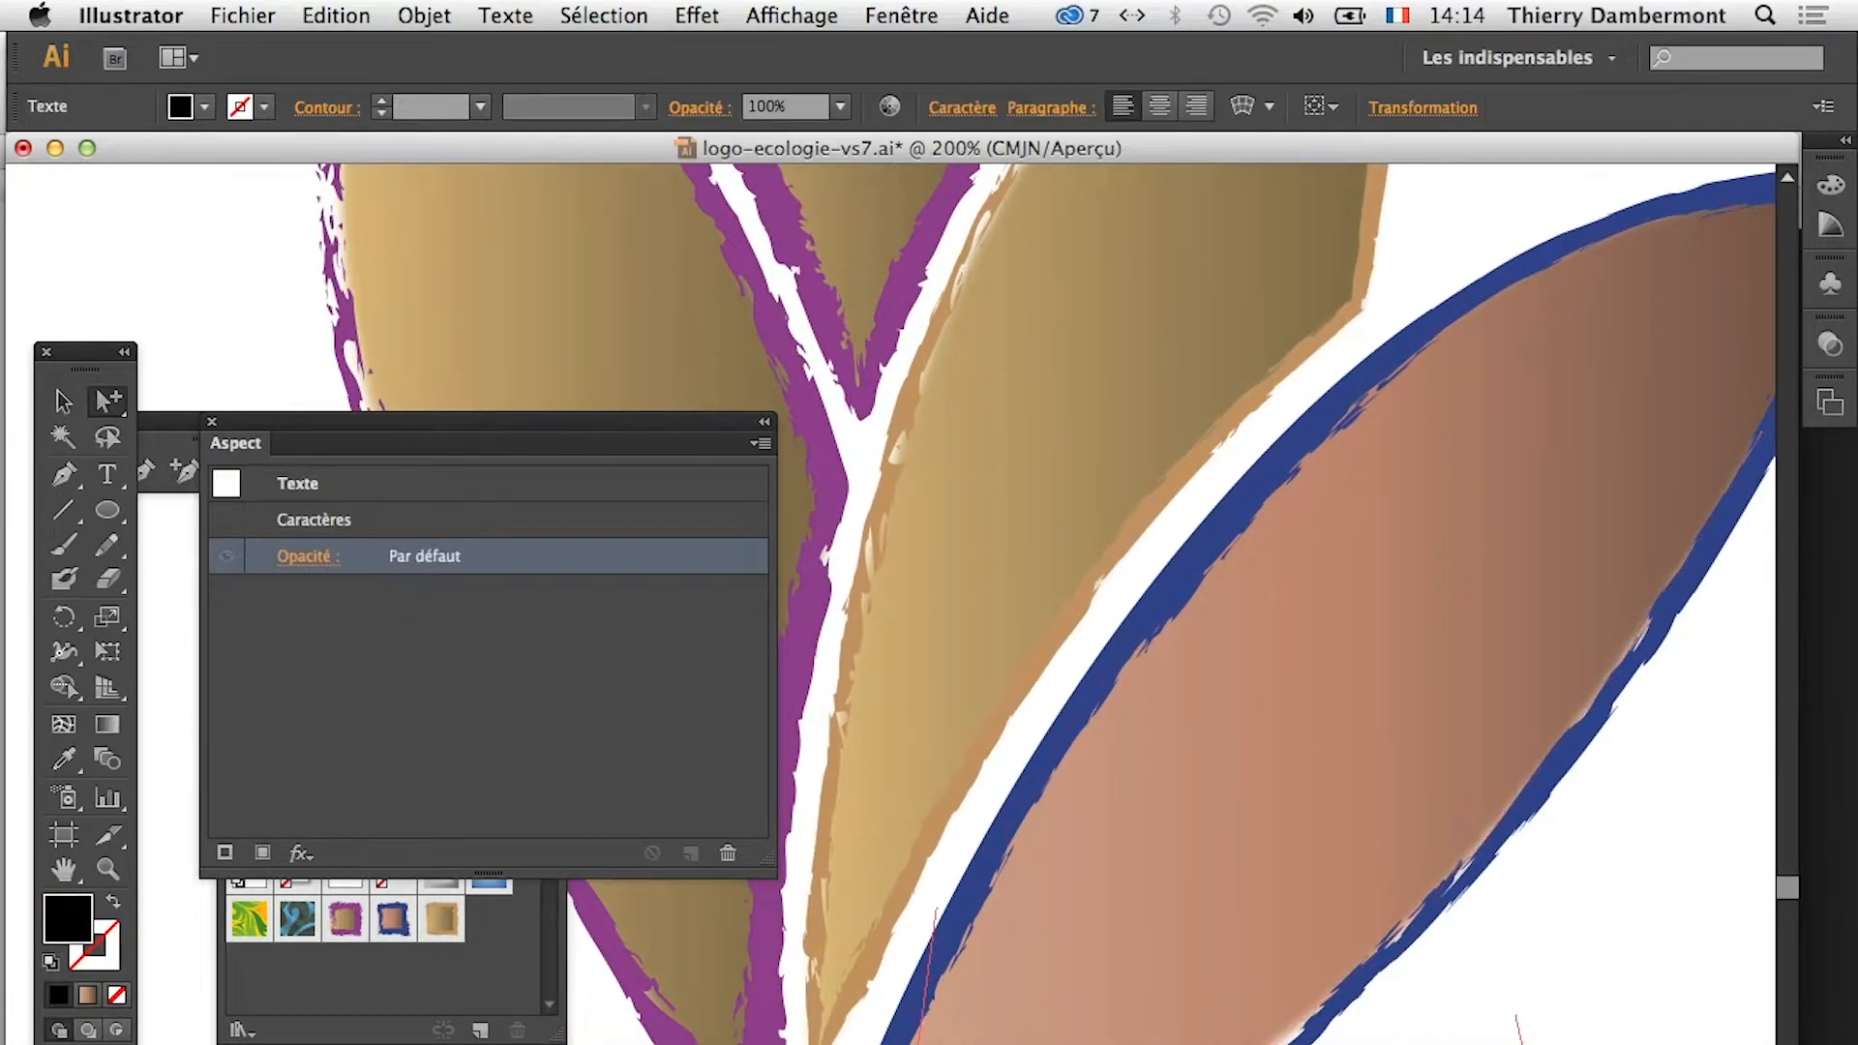
scroll(1564, 422, "down", 1)
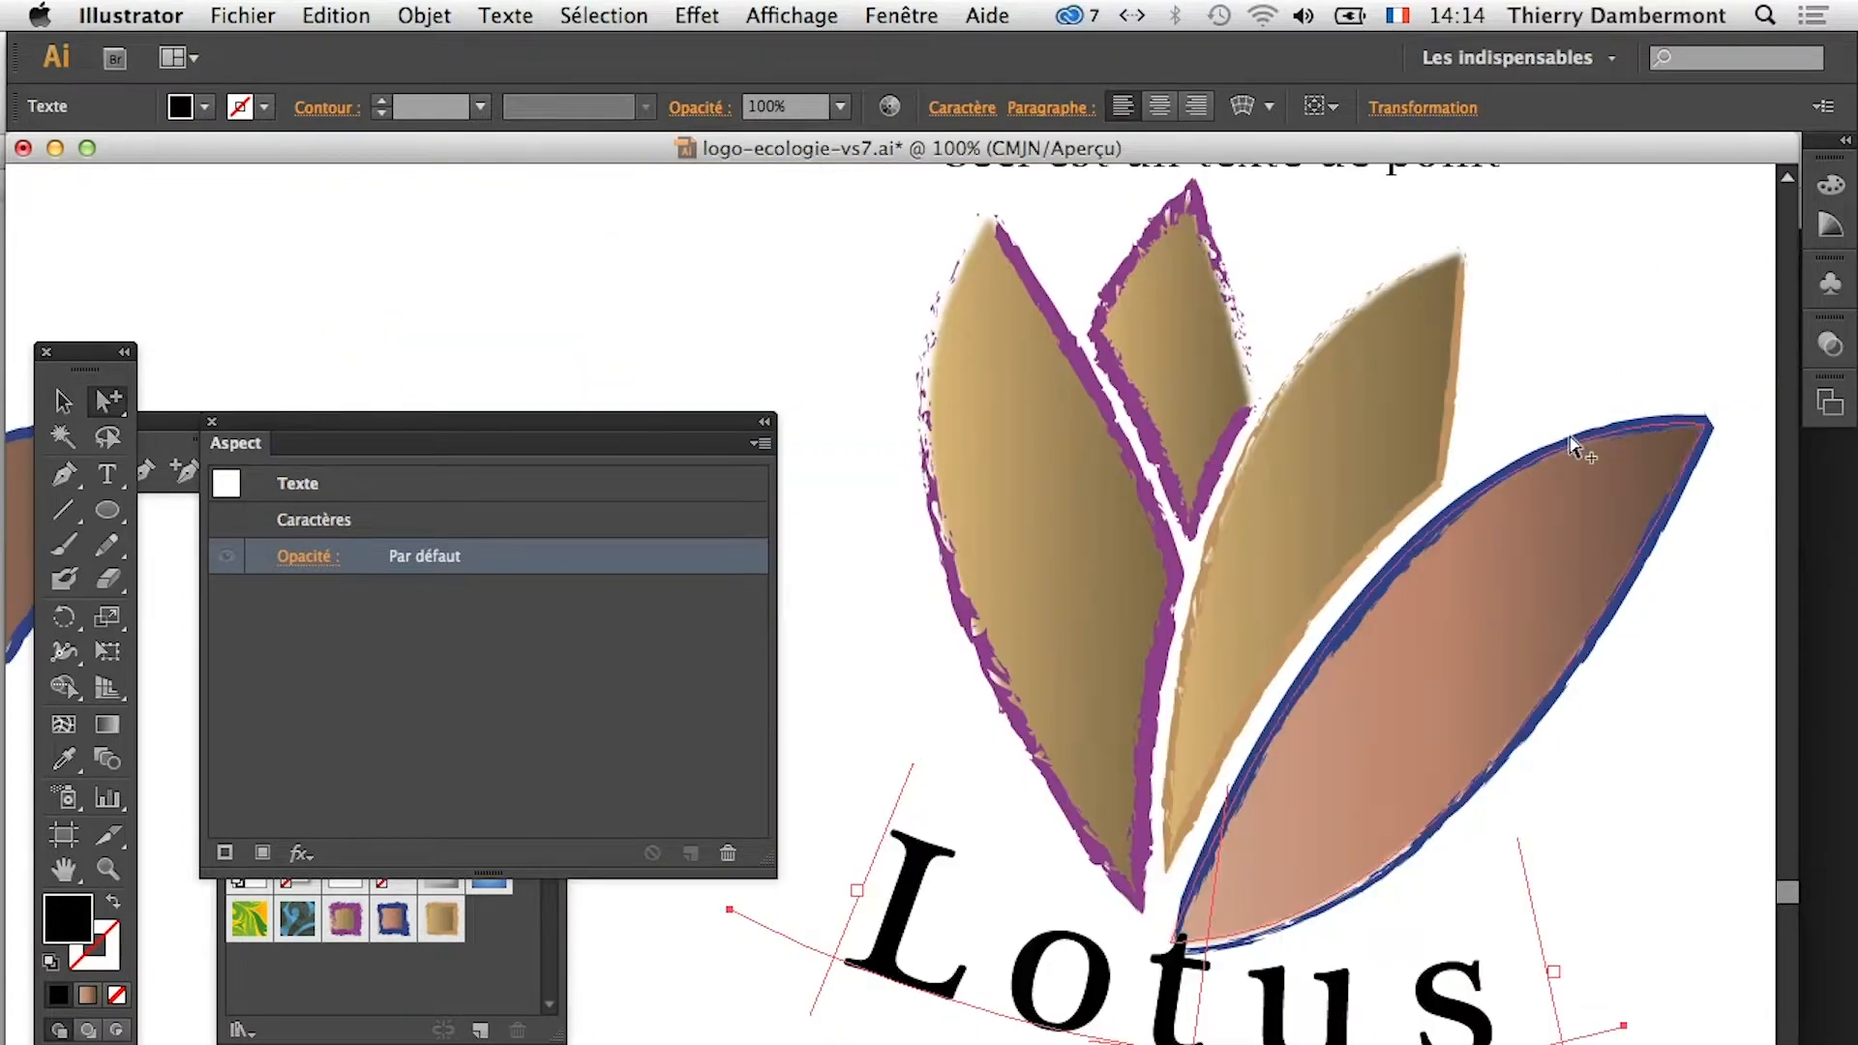
key("super+shift+a")
left_click_drag(1333, 923, 1257, 969)
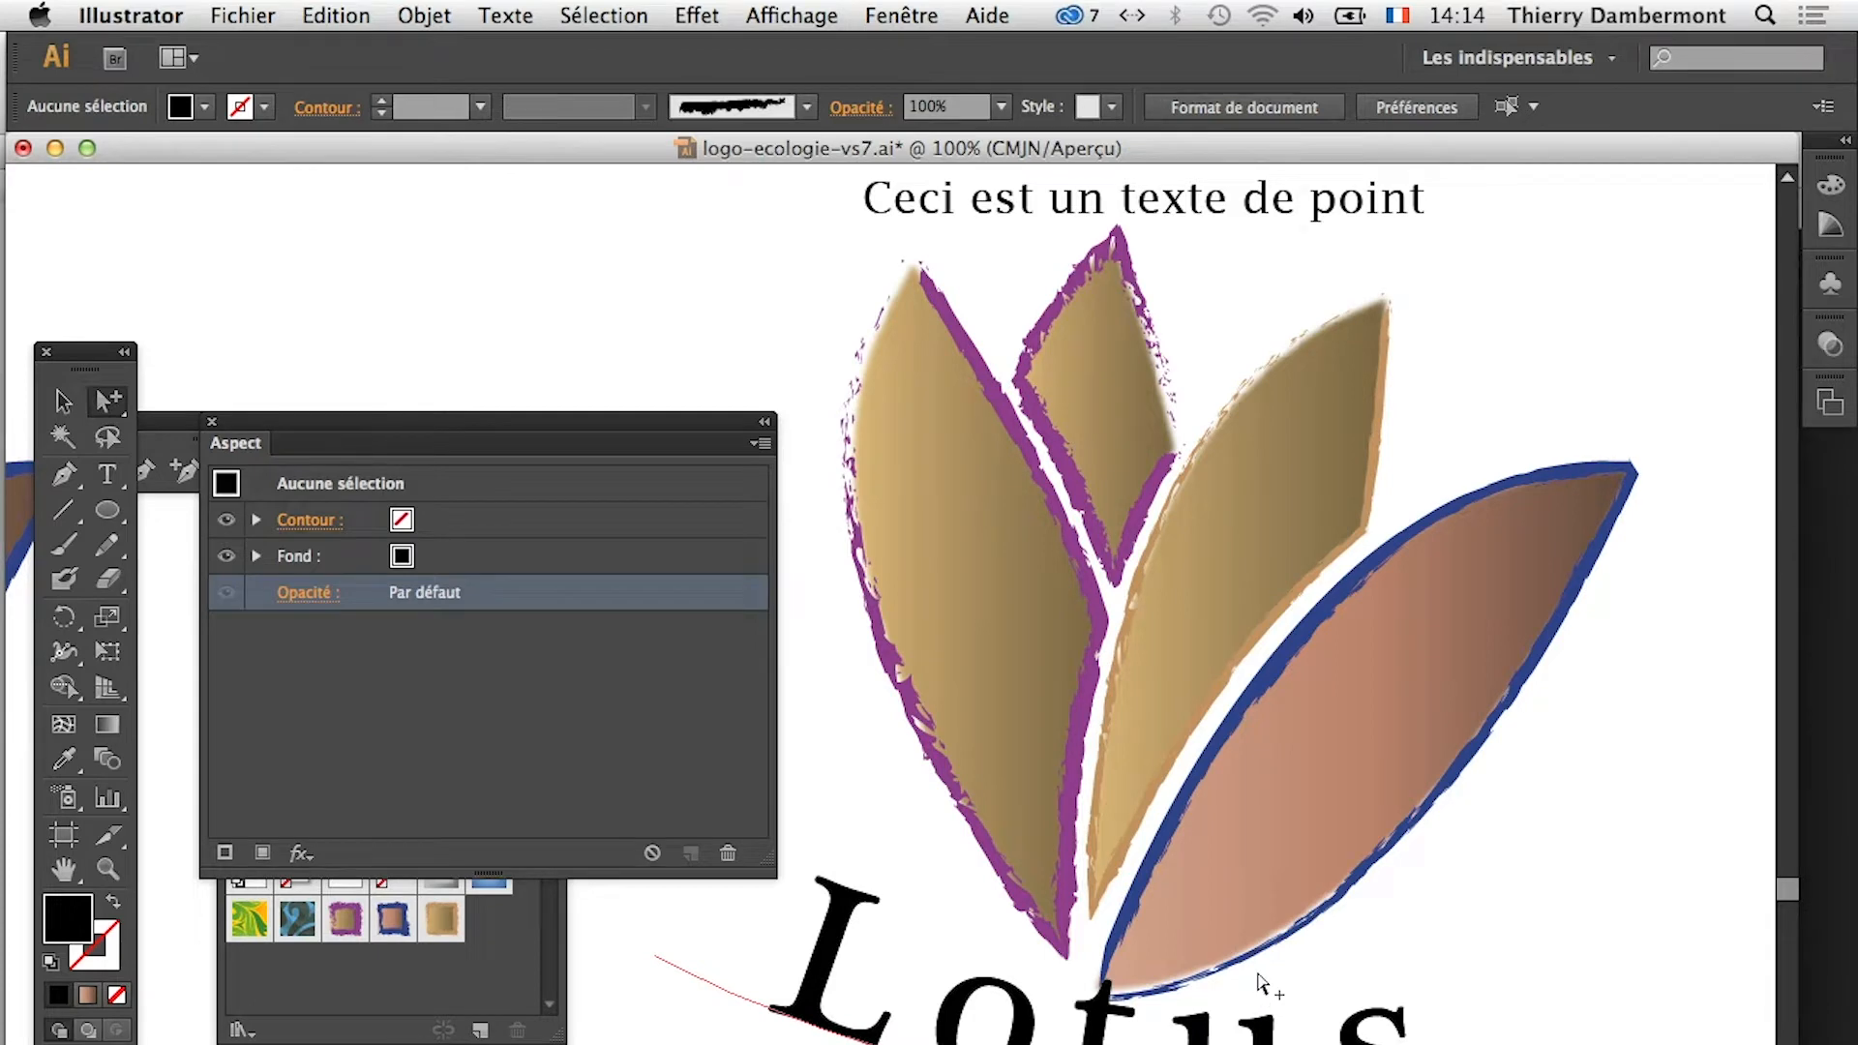
Start an Offset Path effect on the blue-outlined petal's stroke with the preview enabled, keeping the dialog clear of the petal
left_click(1248, 828)
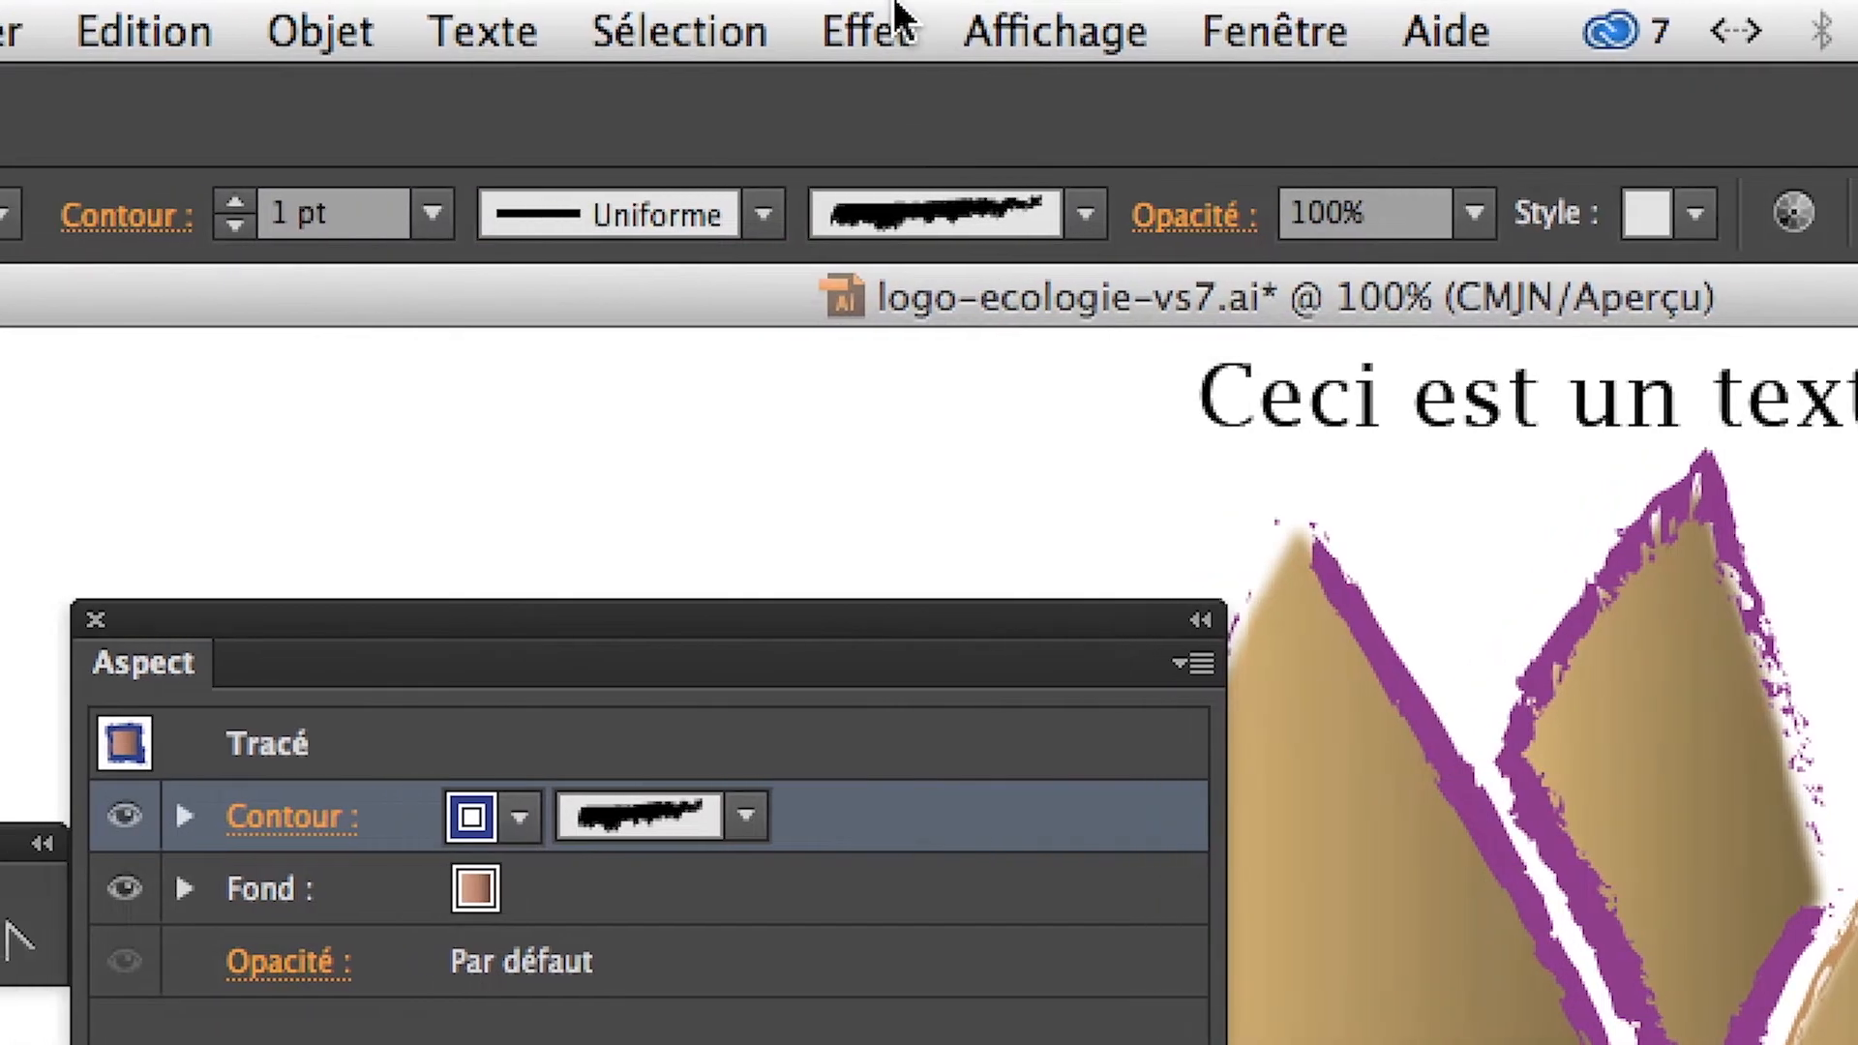
left_click(864, 28)
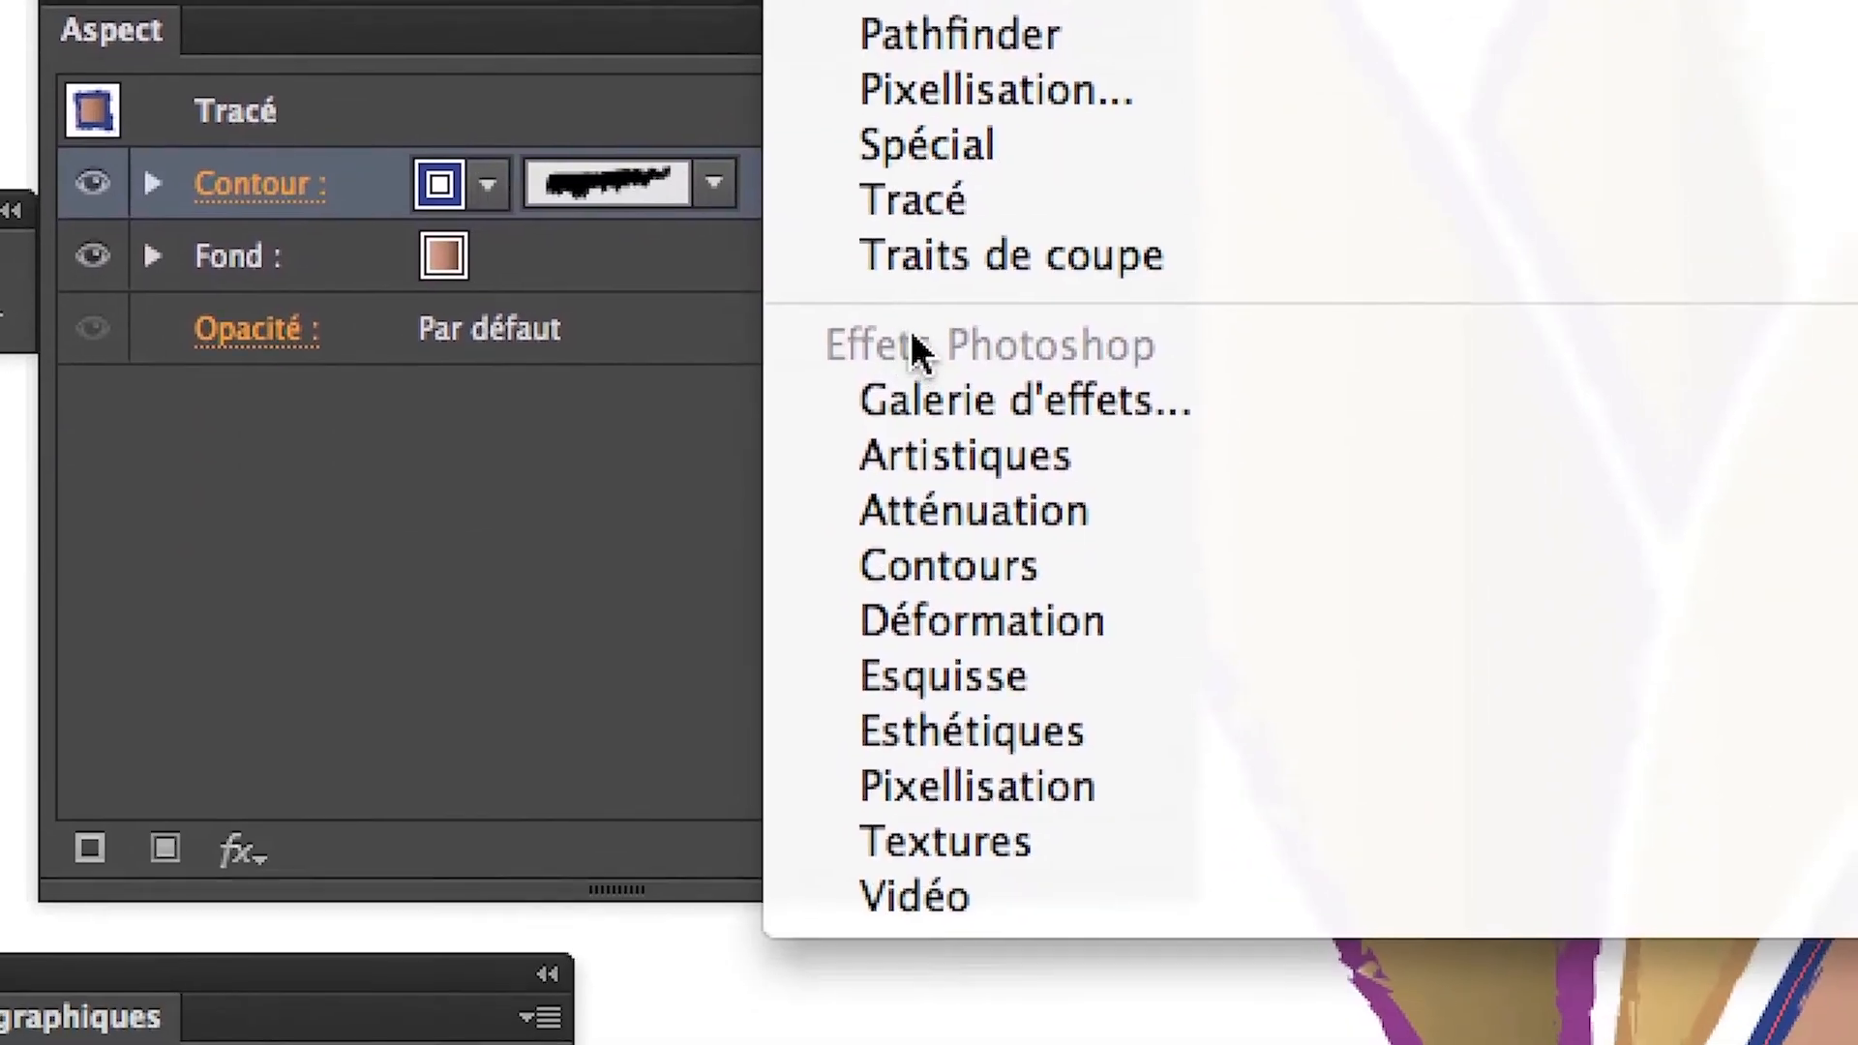
mouse_move(1490, 283)
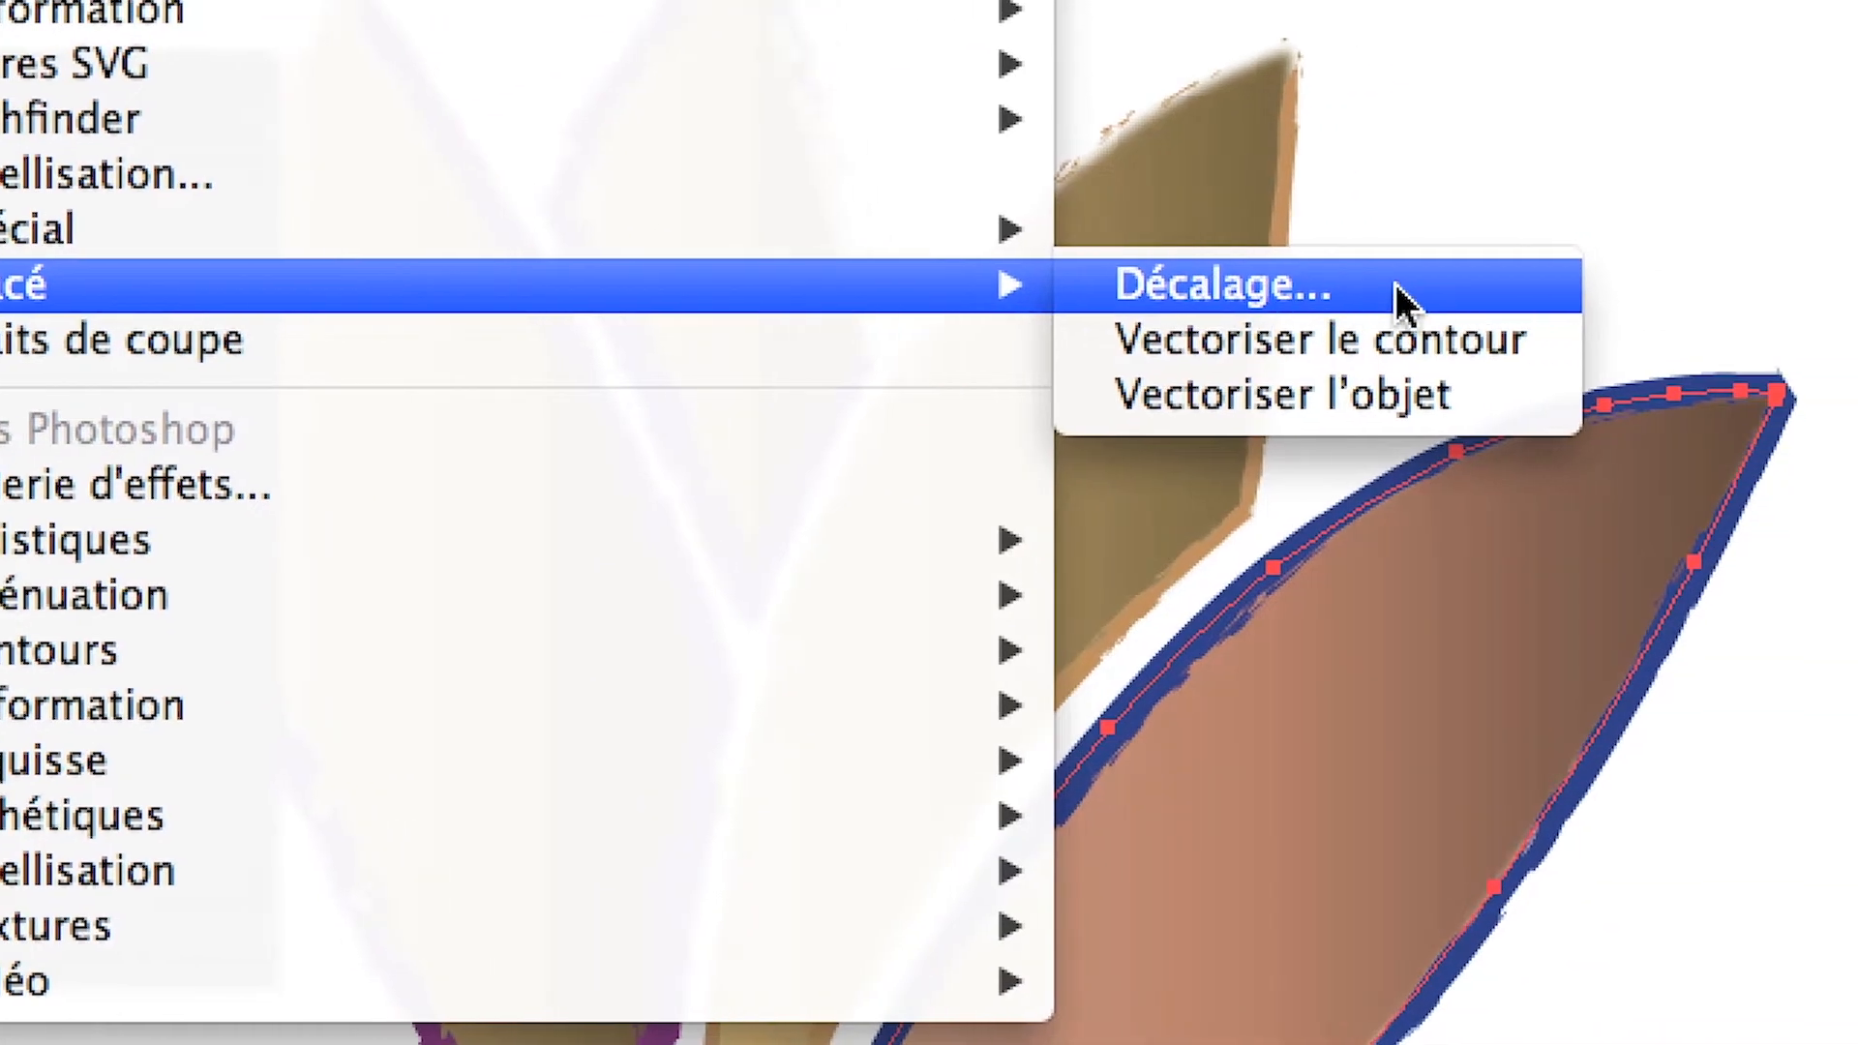
left_click(1401, 290)
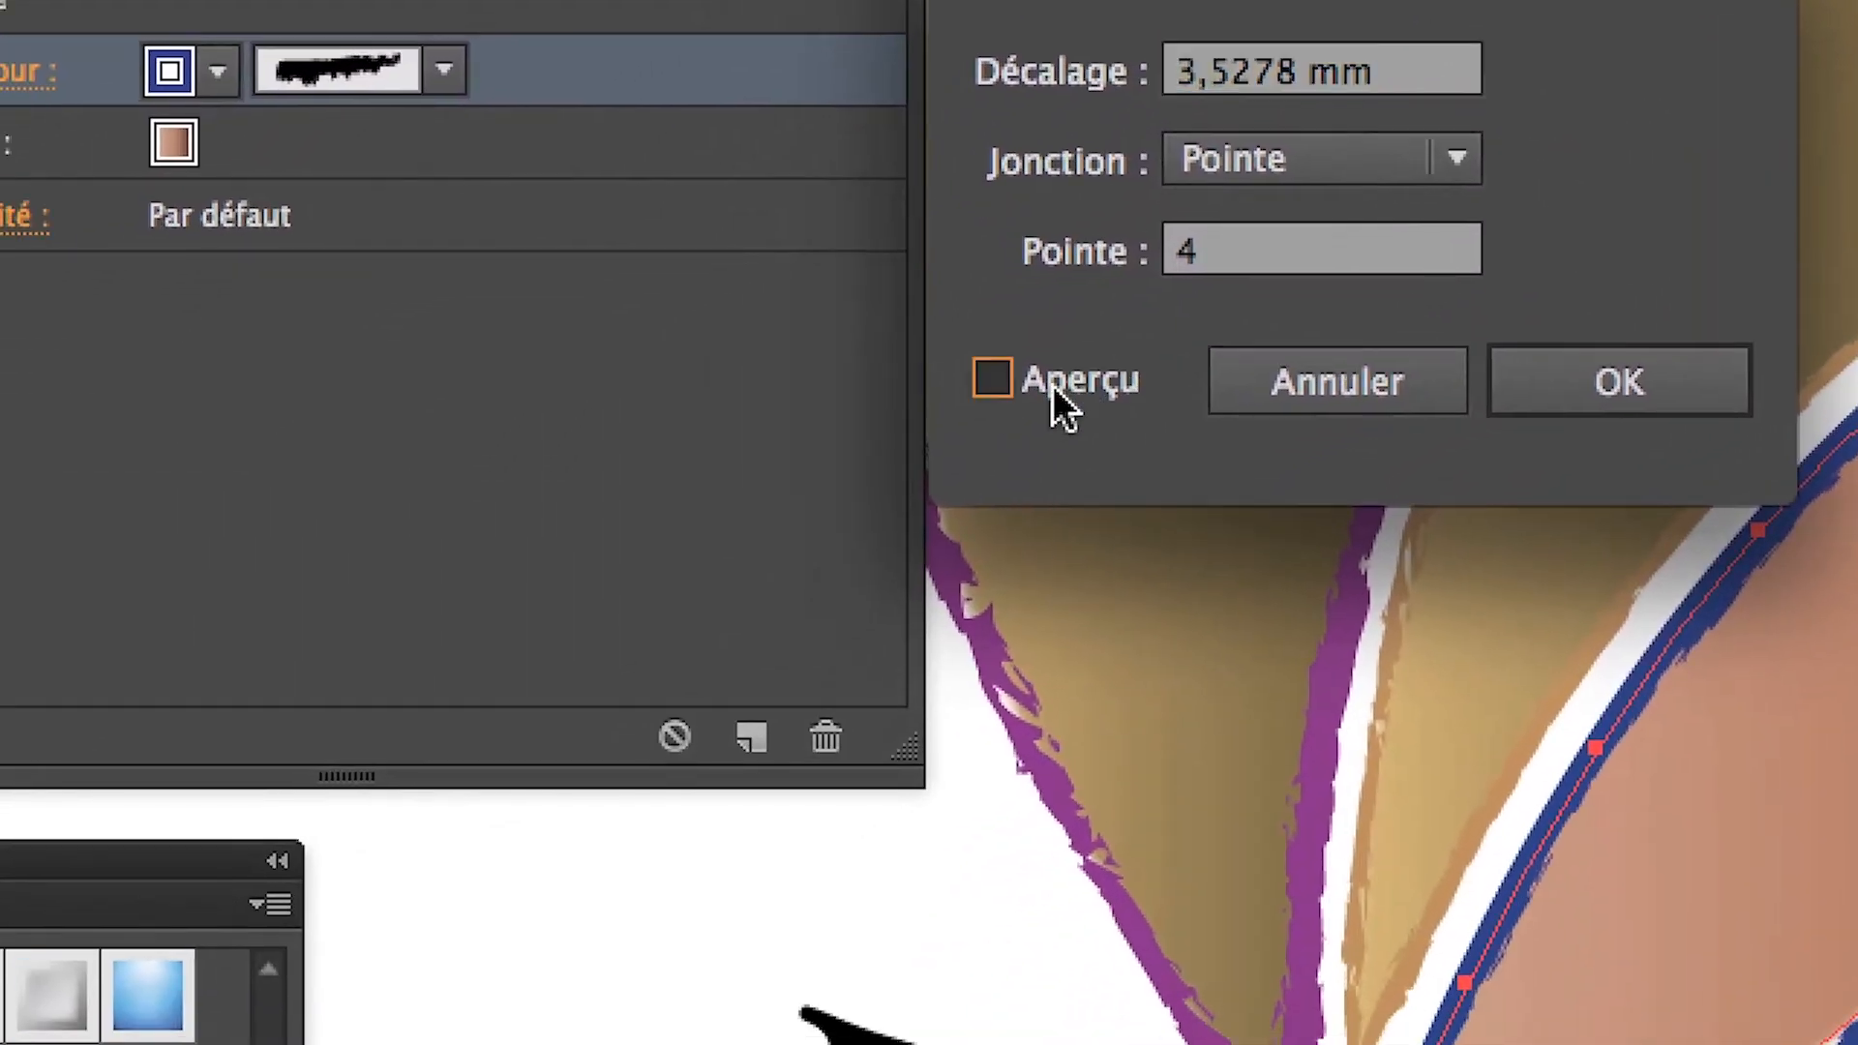
left_click(979, 416)
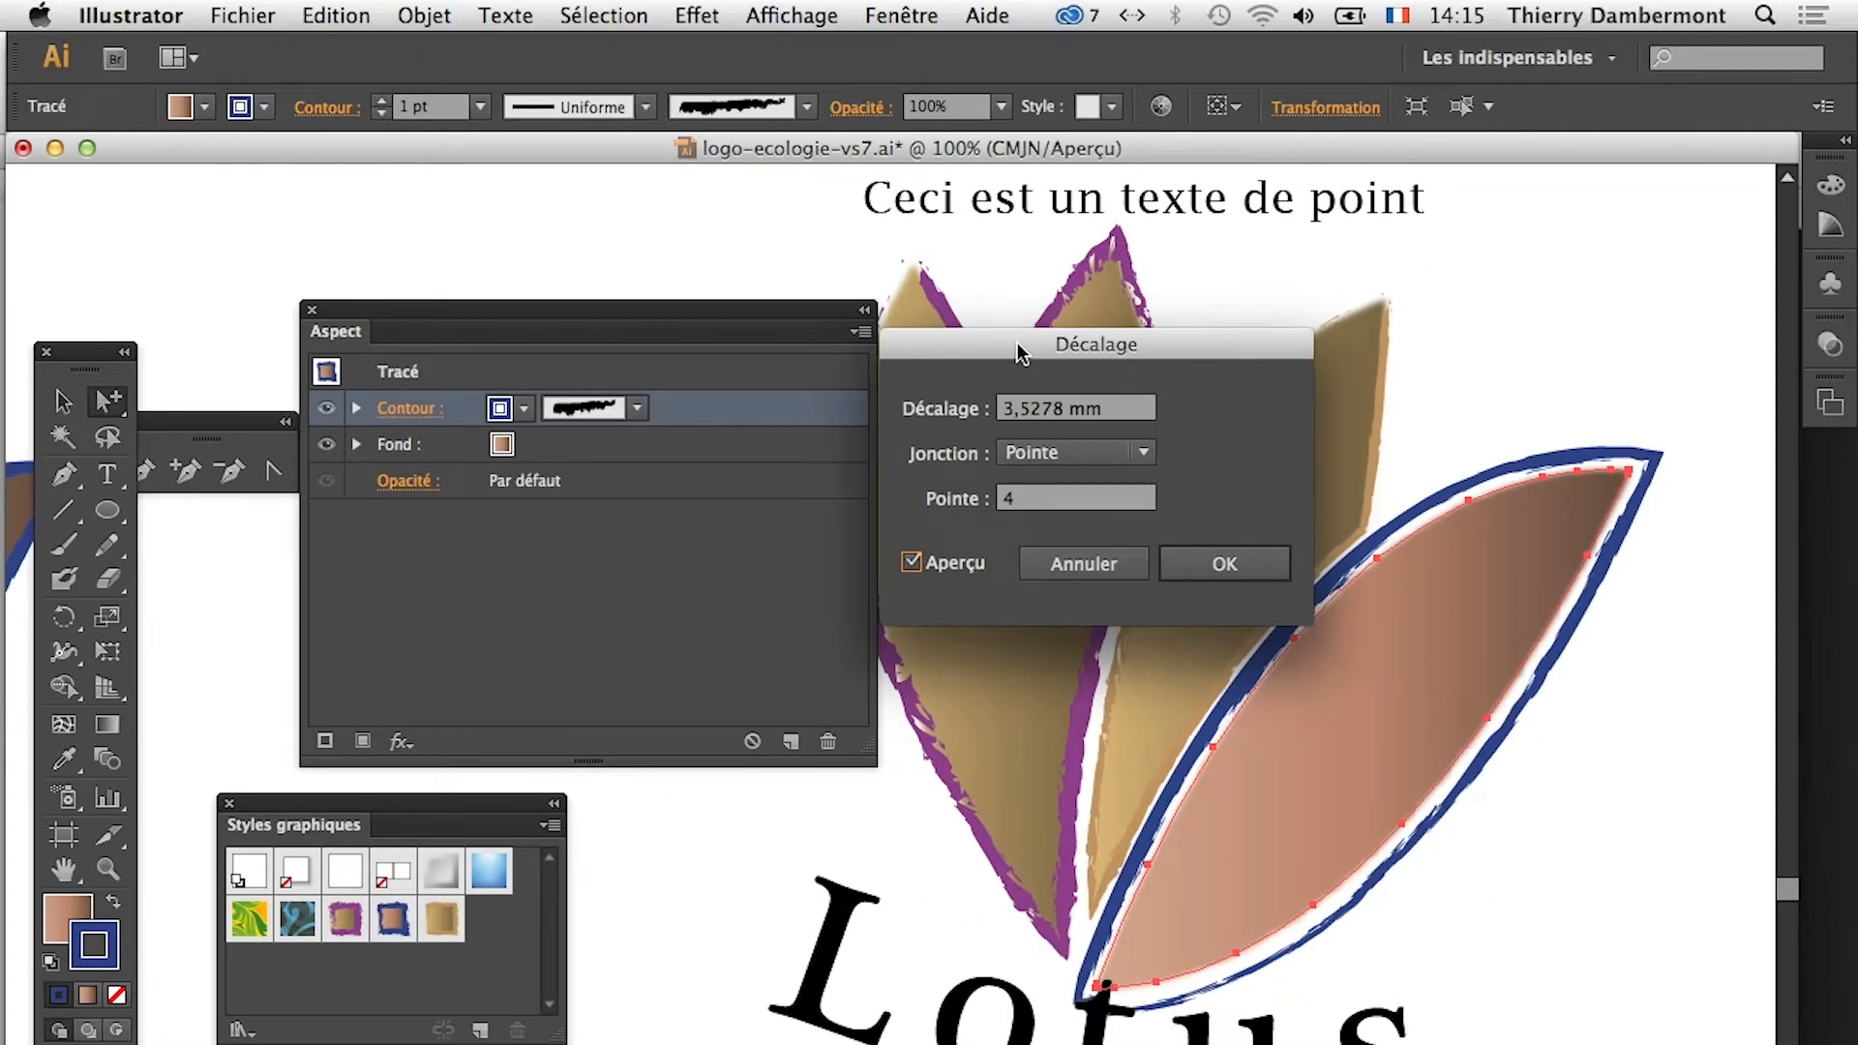
left_click_drag(1018, 353, 722, 224)
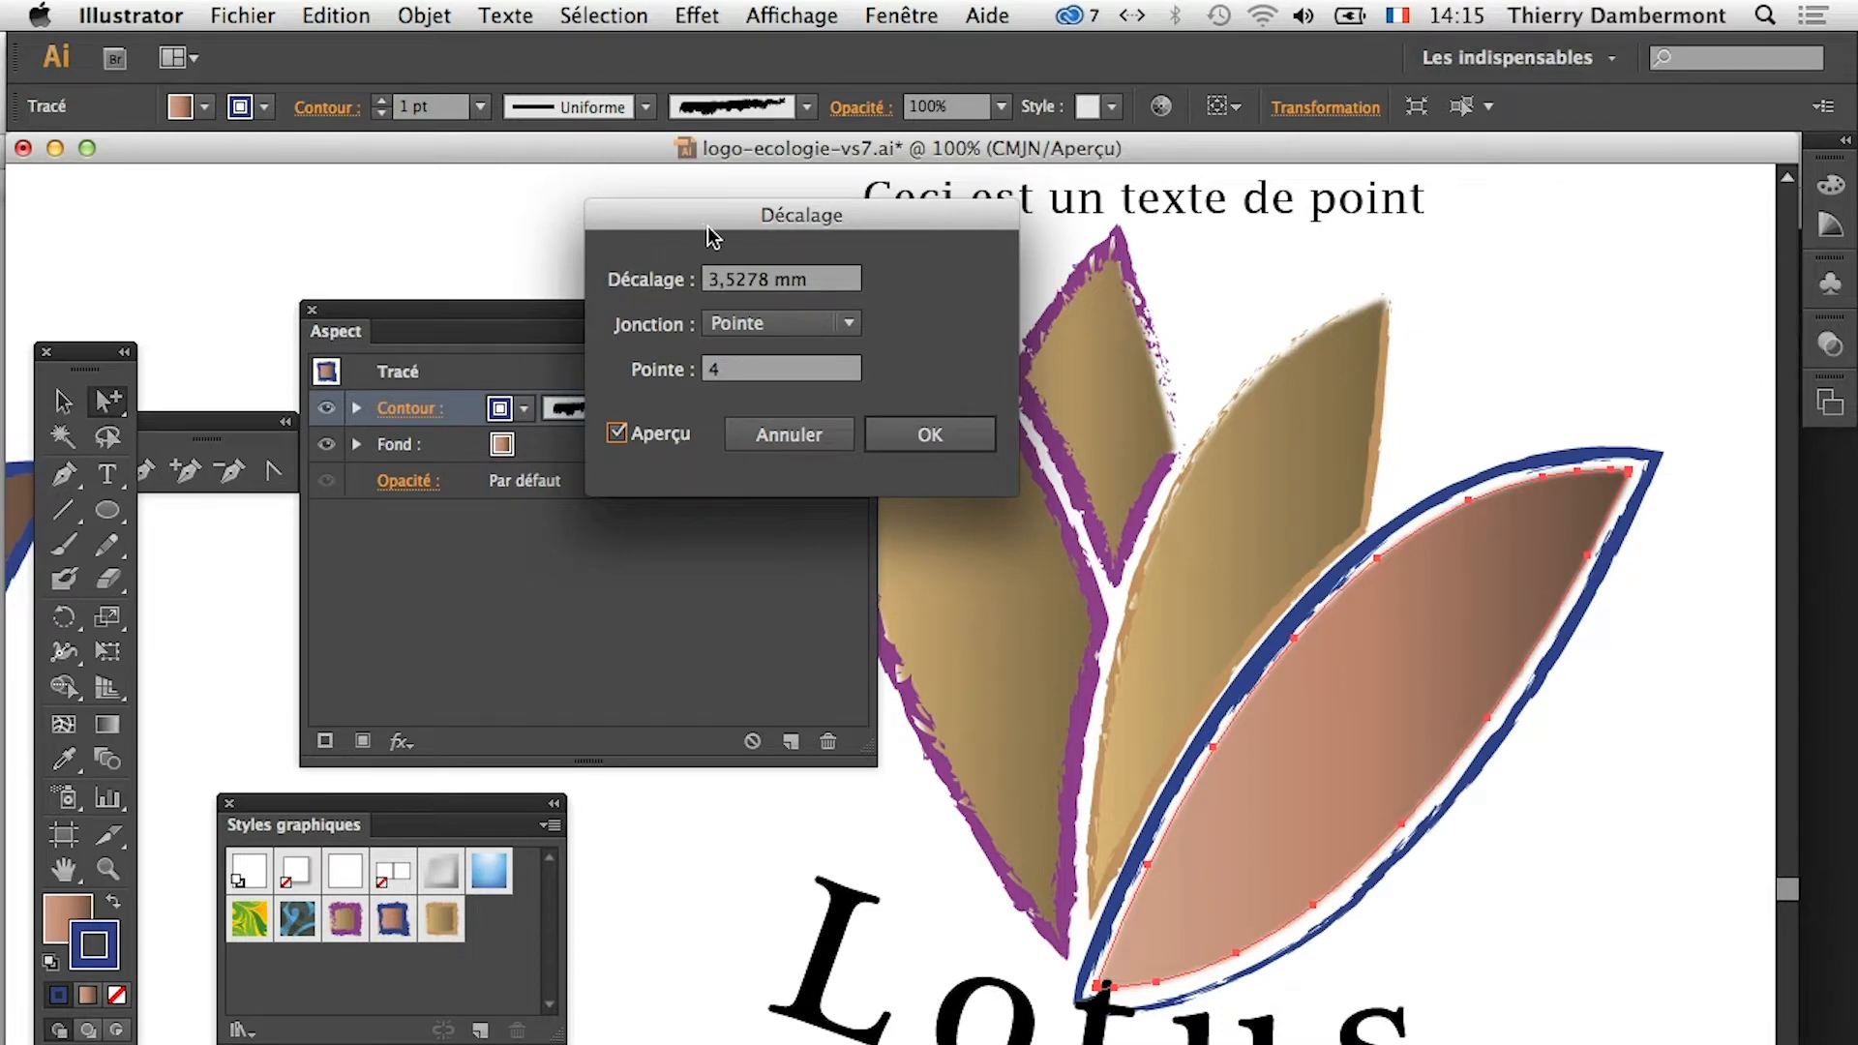
left_click_drag(713, 220, 679, 692)
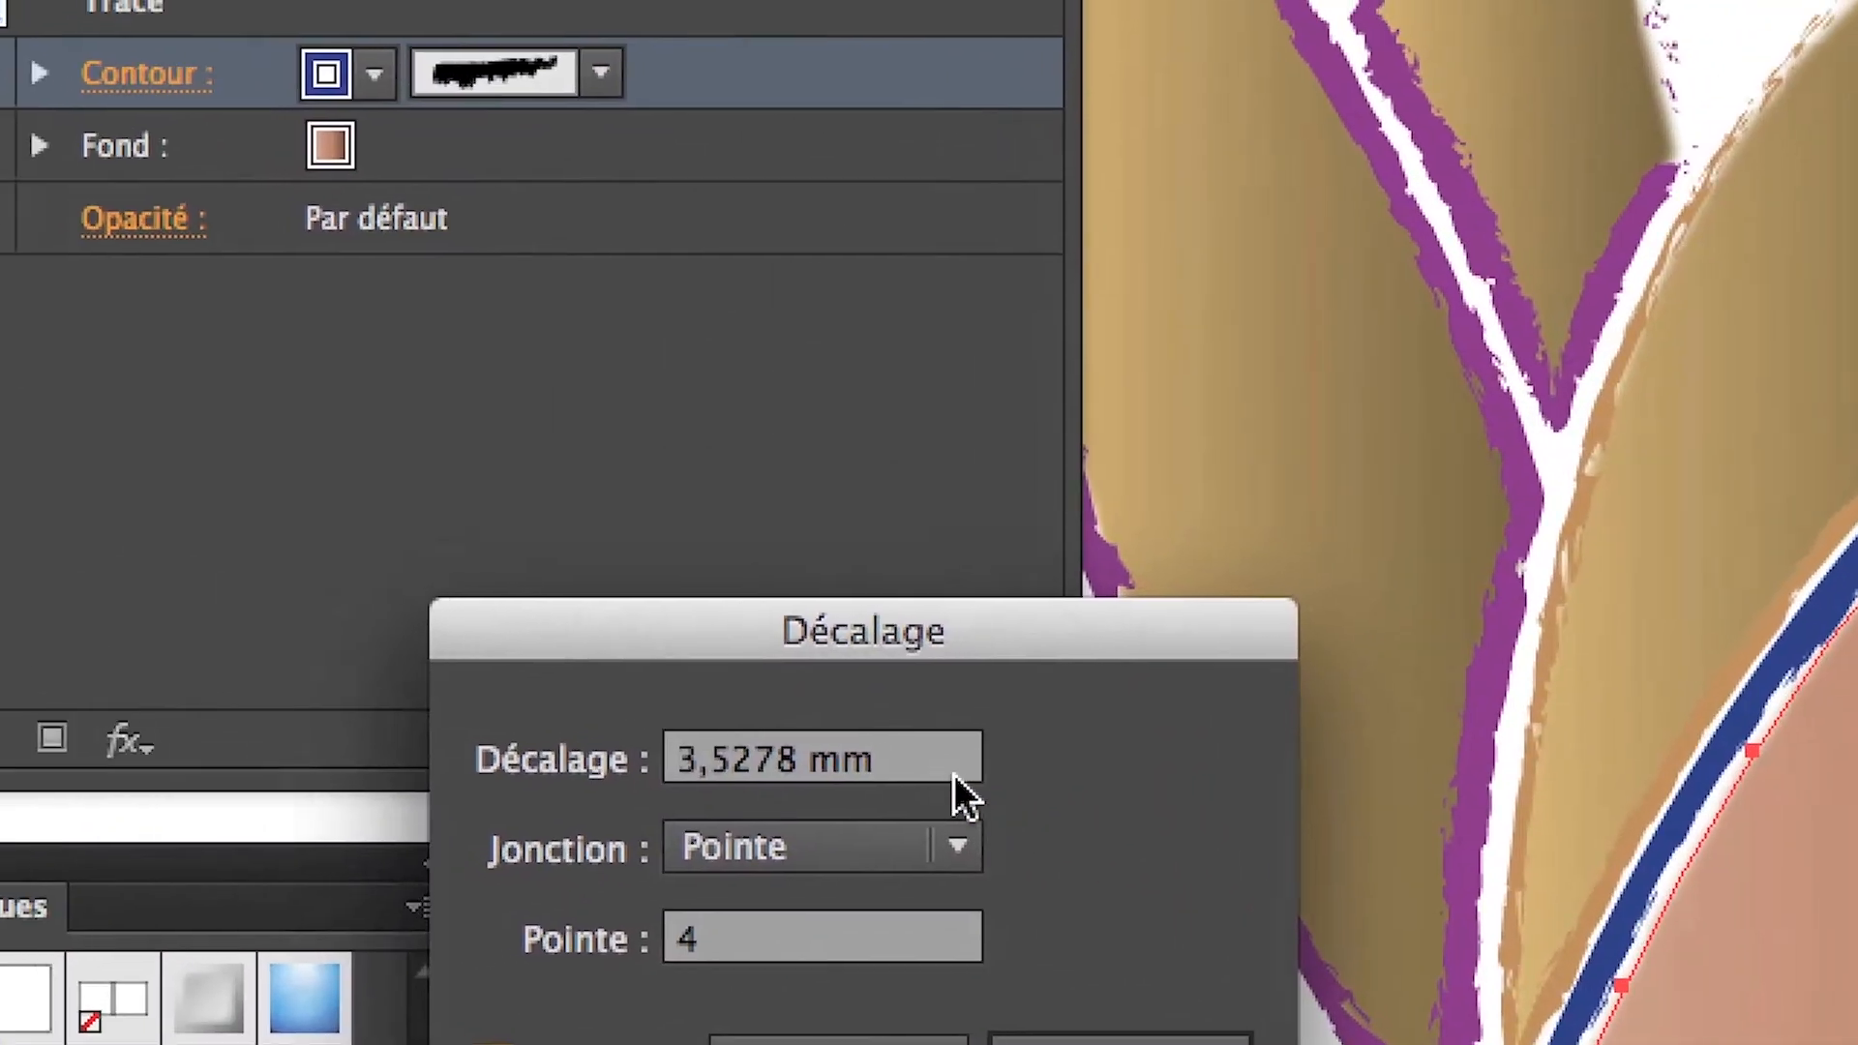
Preview stroke offsets of 10 mm and 20 mm, and apply the Offset Path effect with an offset of -5 mm
left_click_drag(329, 677, 122, 665)
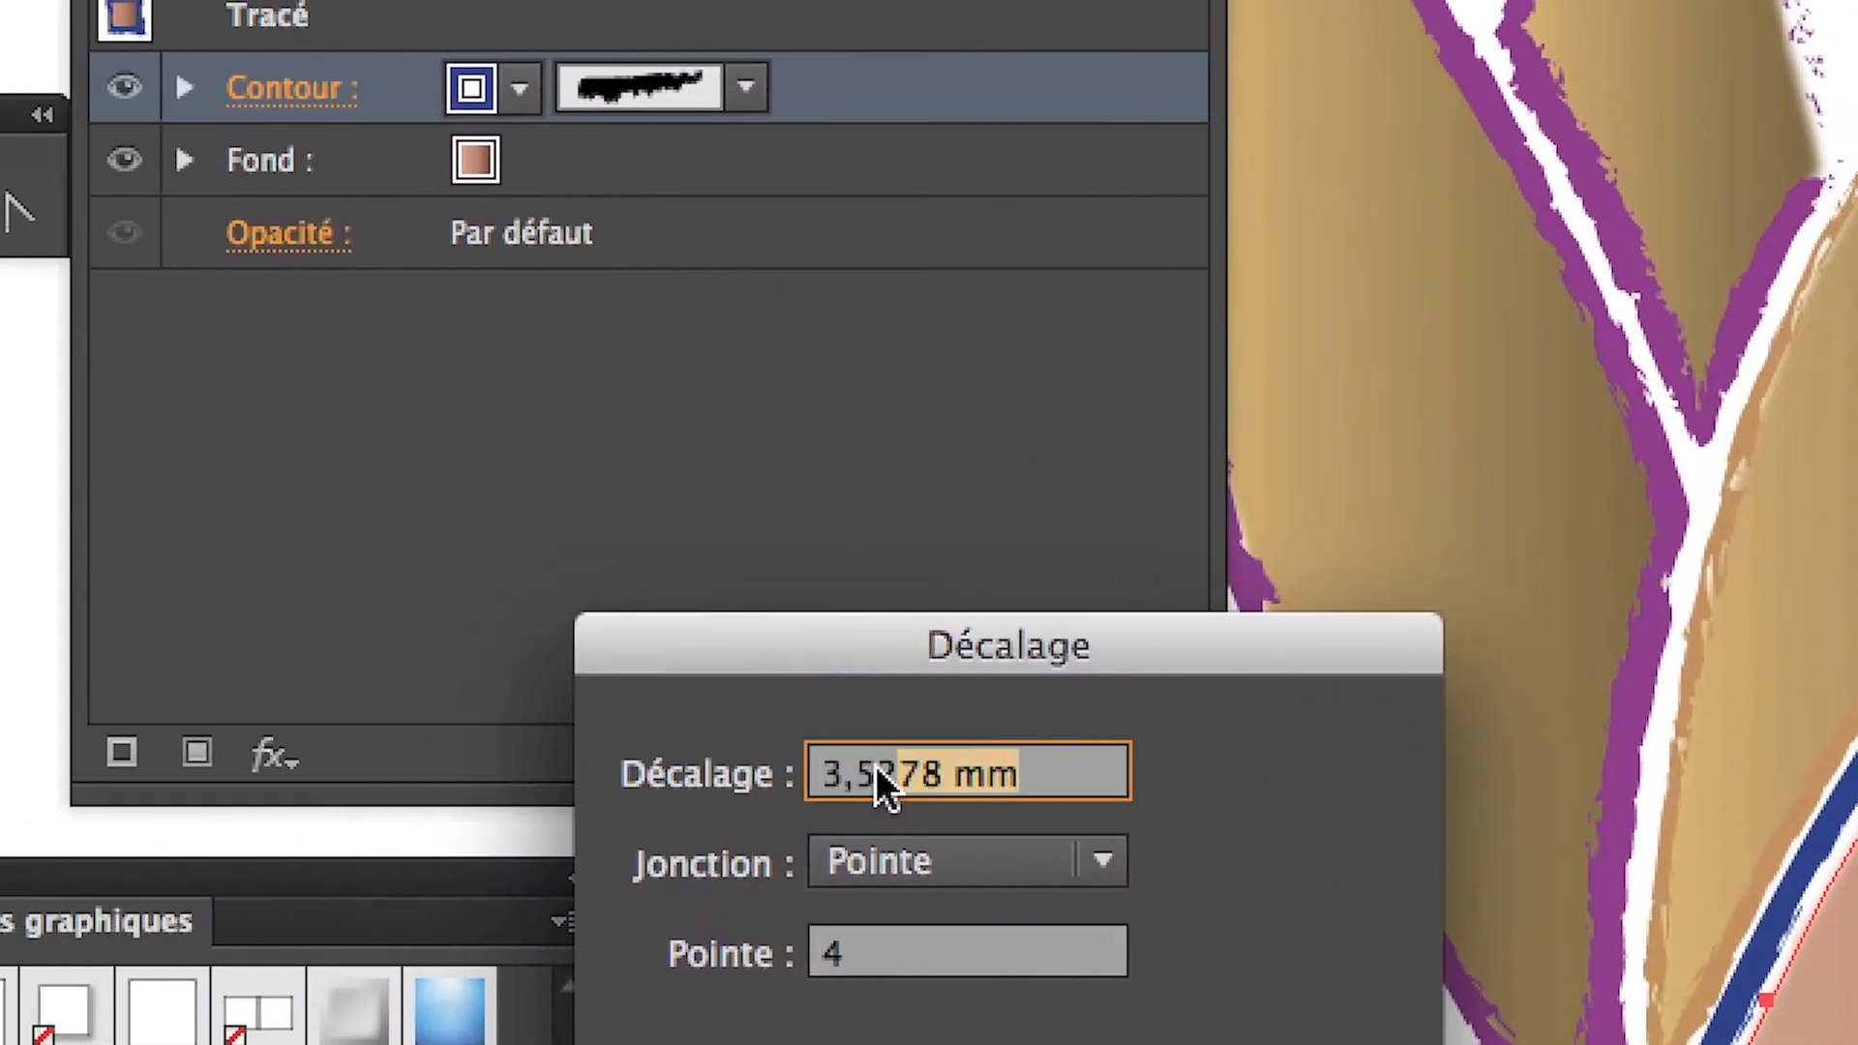
left_click_drag(875, 764, 818, 768)
type("10")
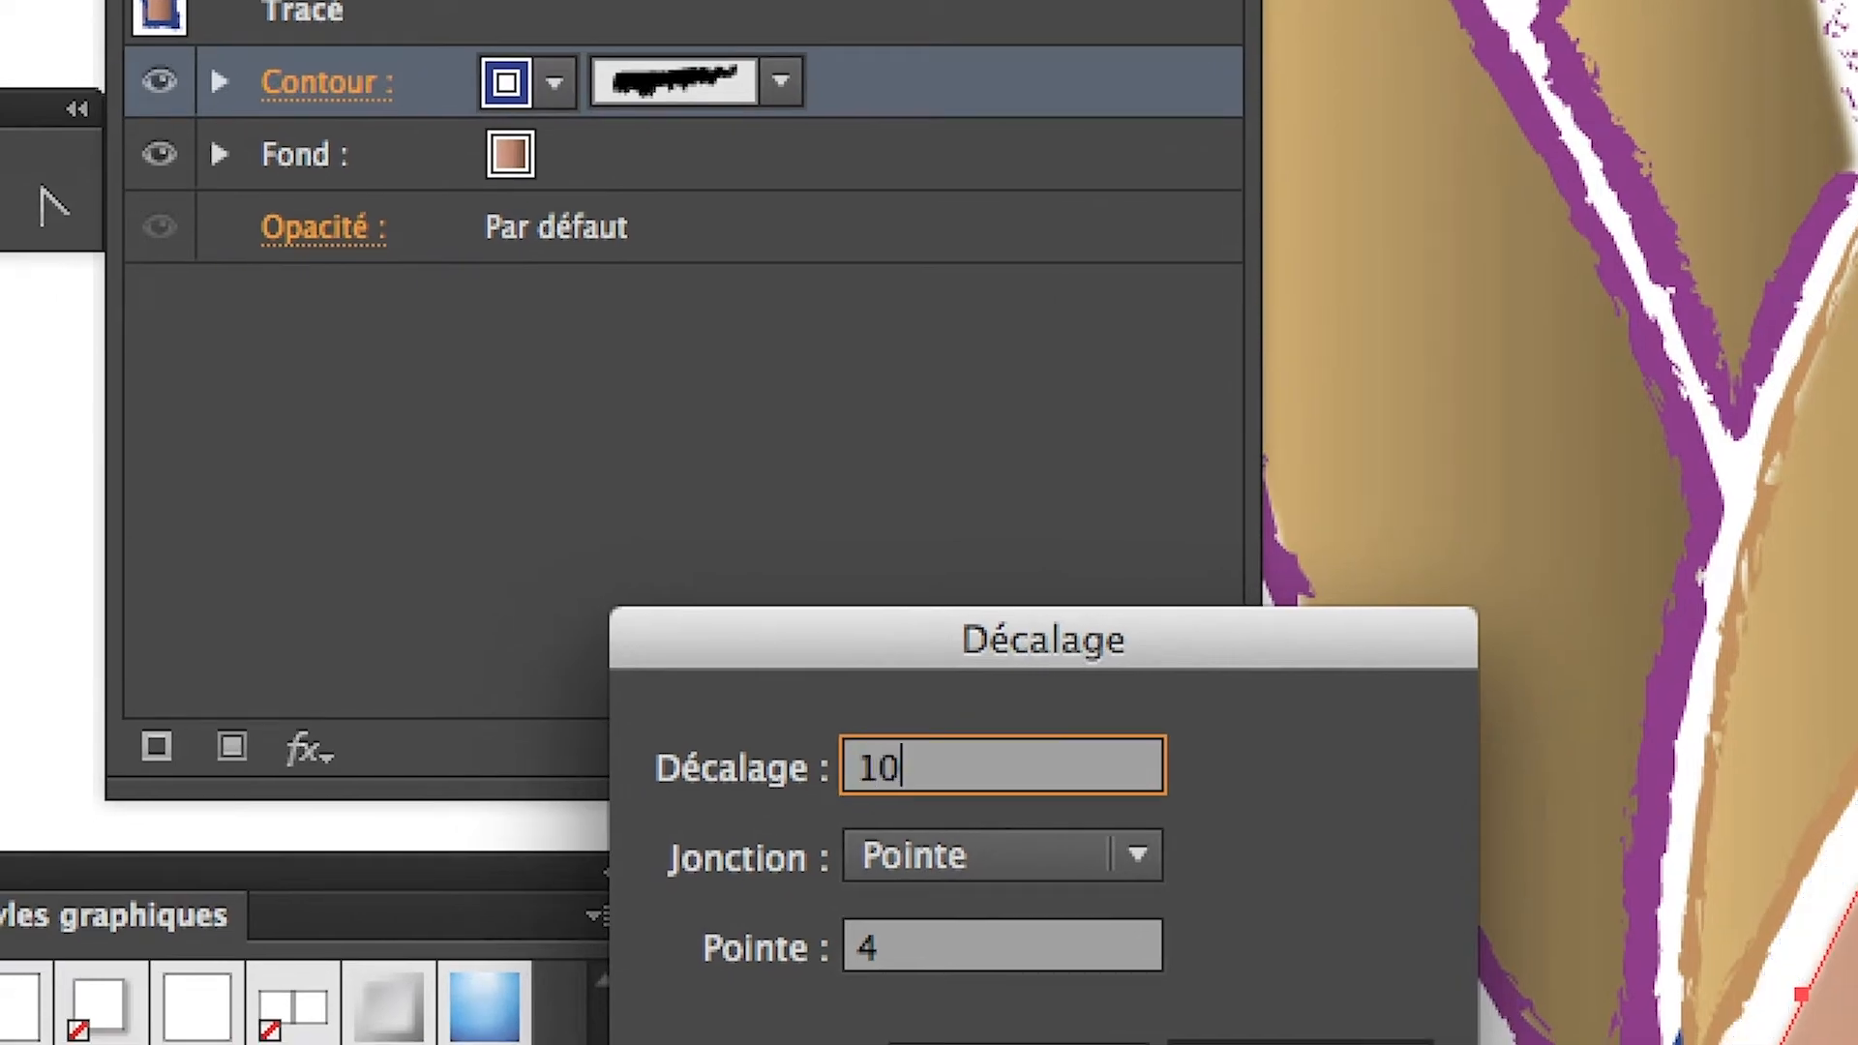
key("Tab")
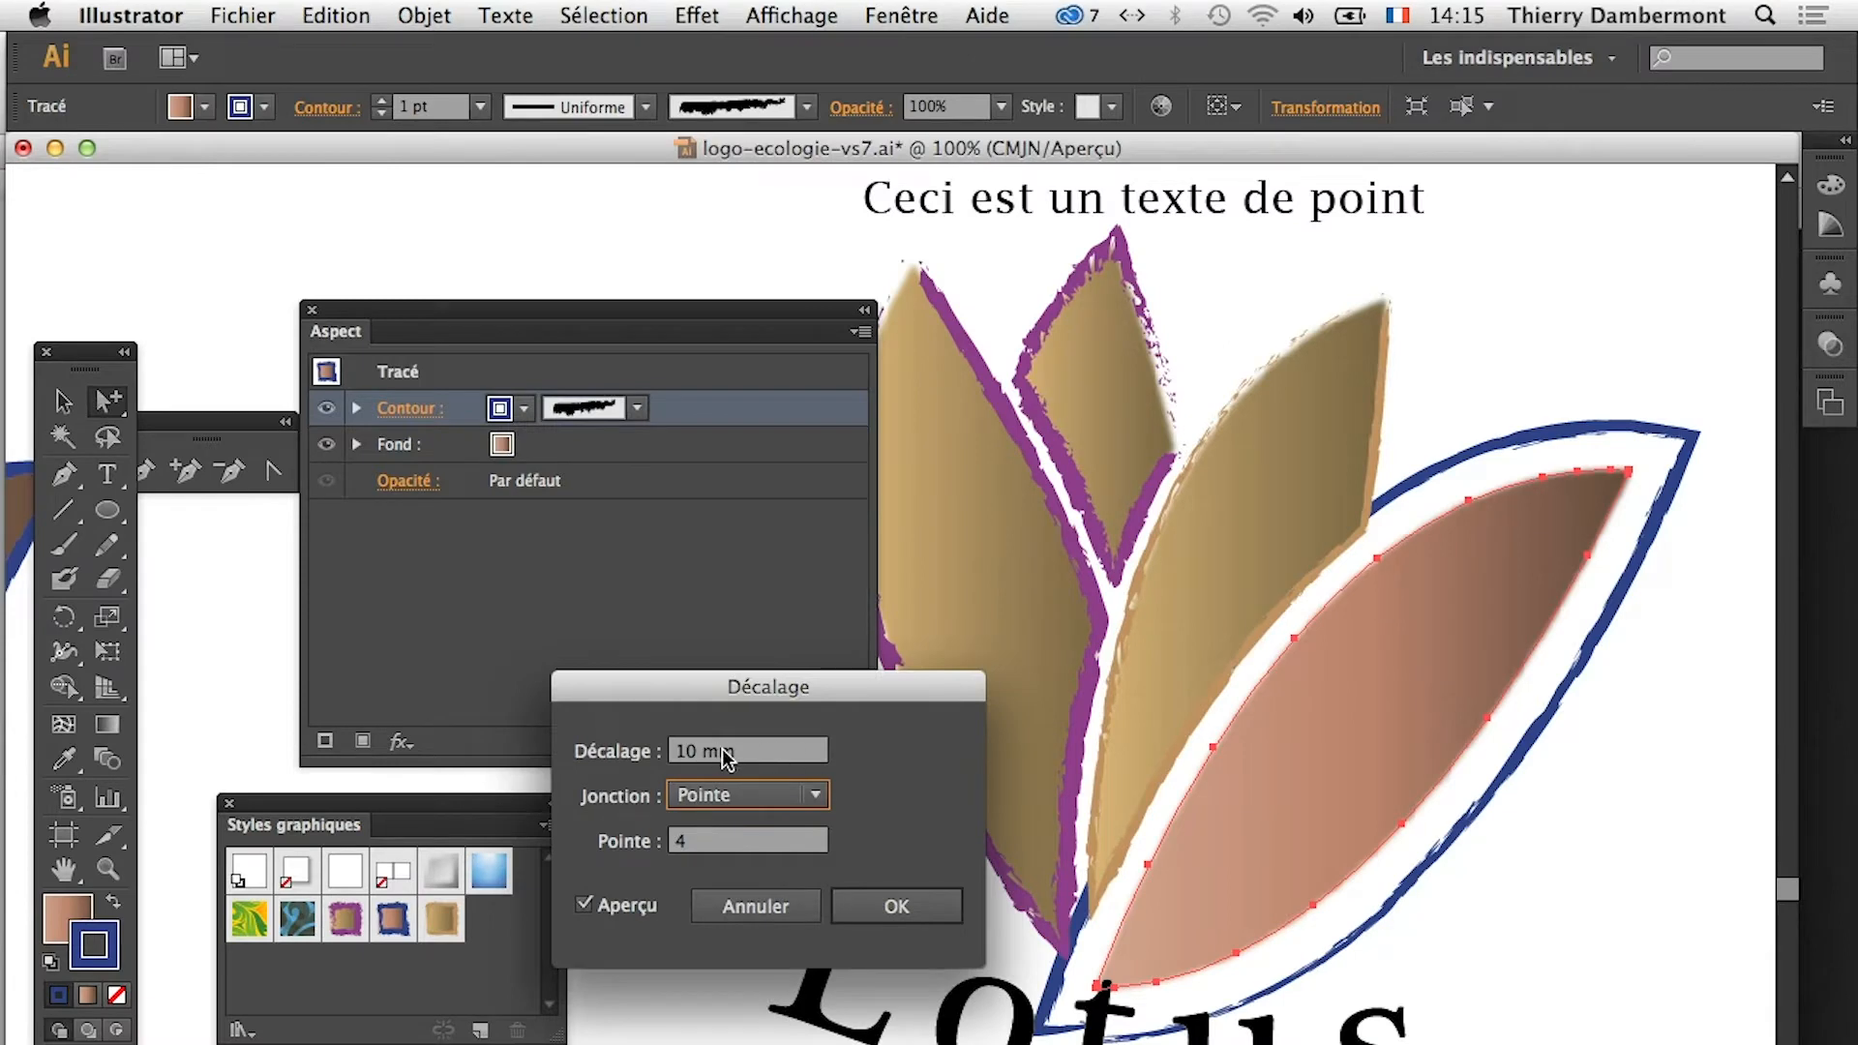
left_click_drag(755, 757, 680, 751)
type("20")
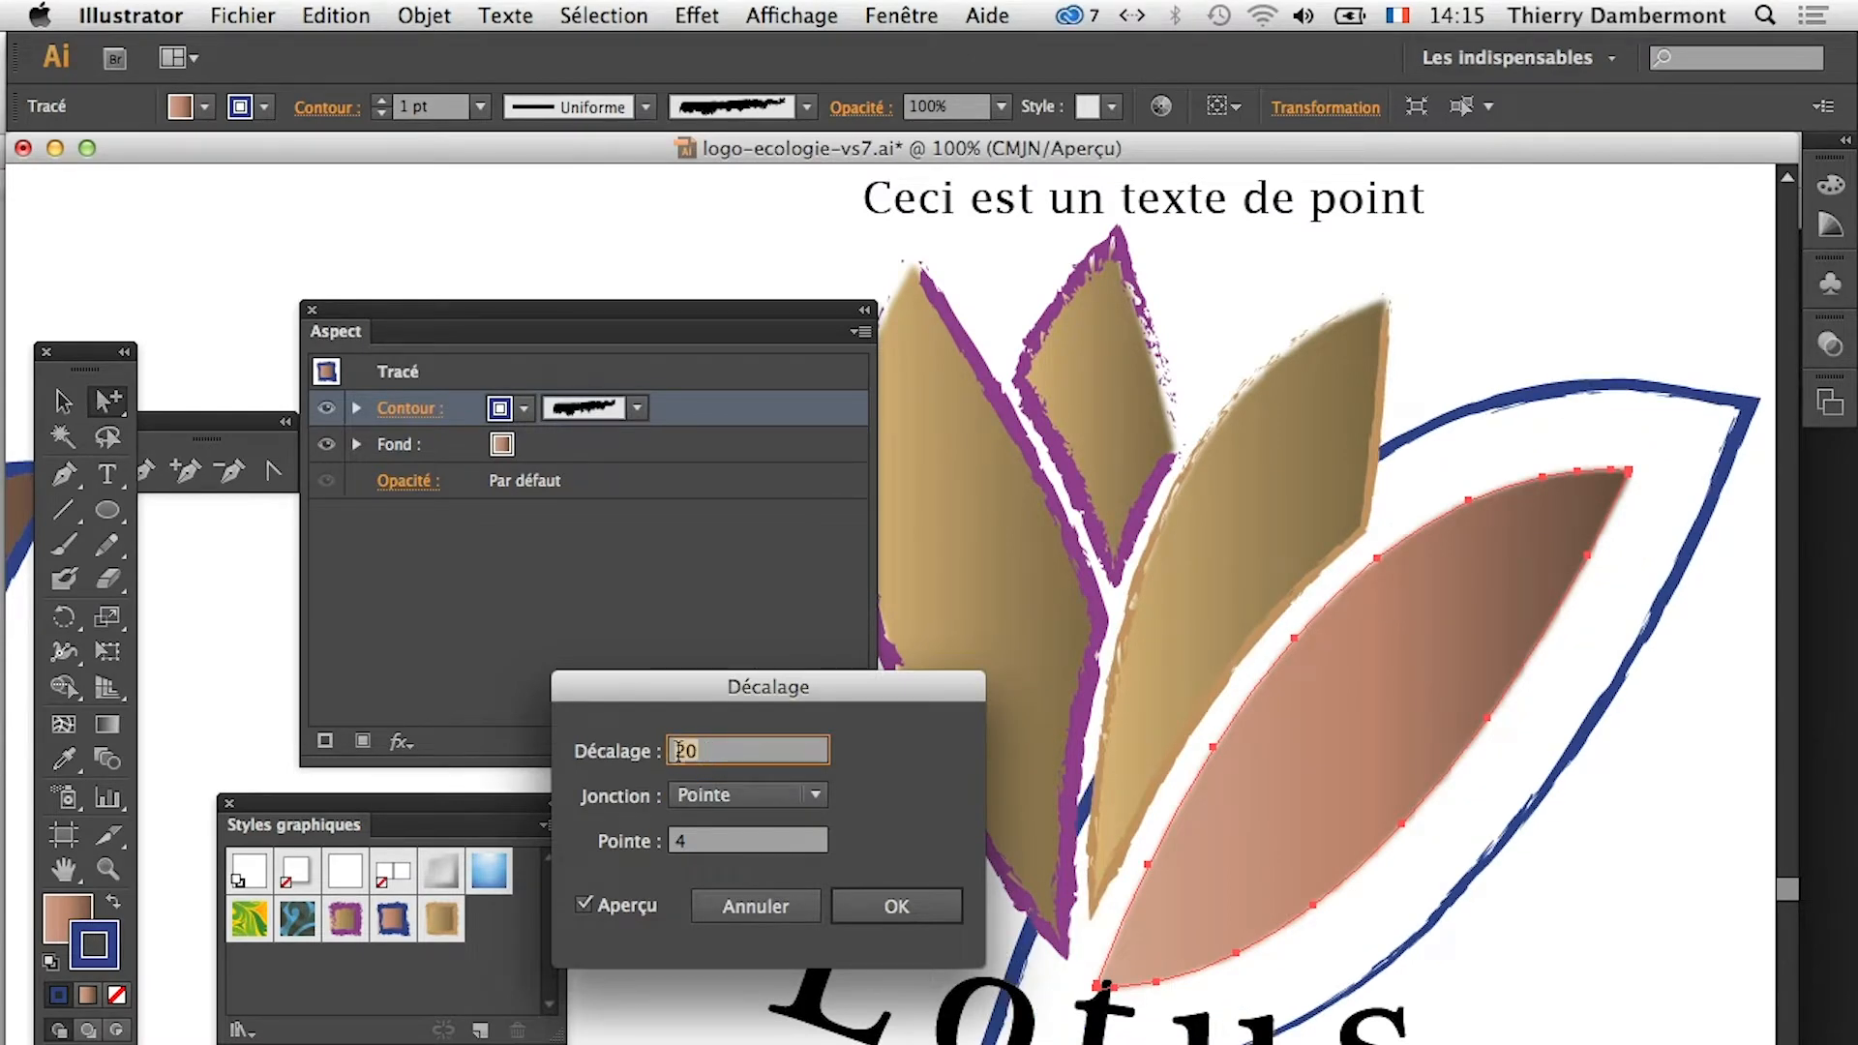
type("-5")
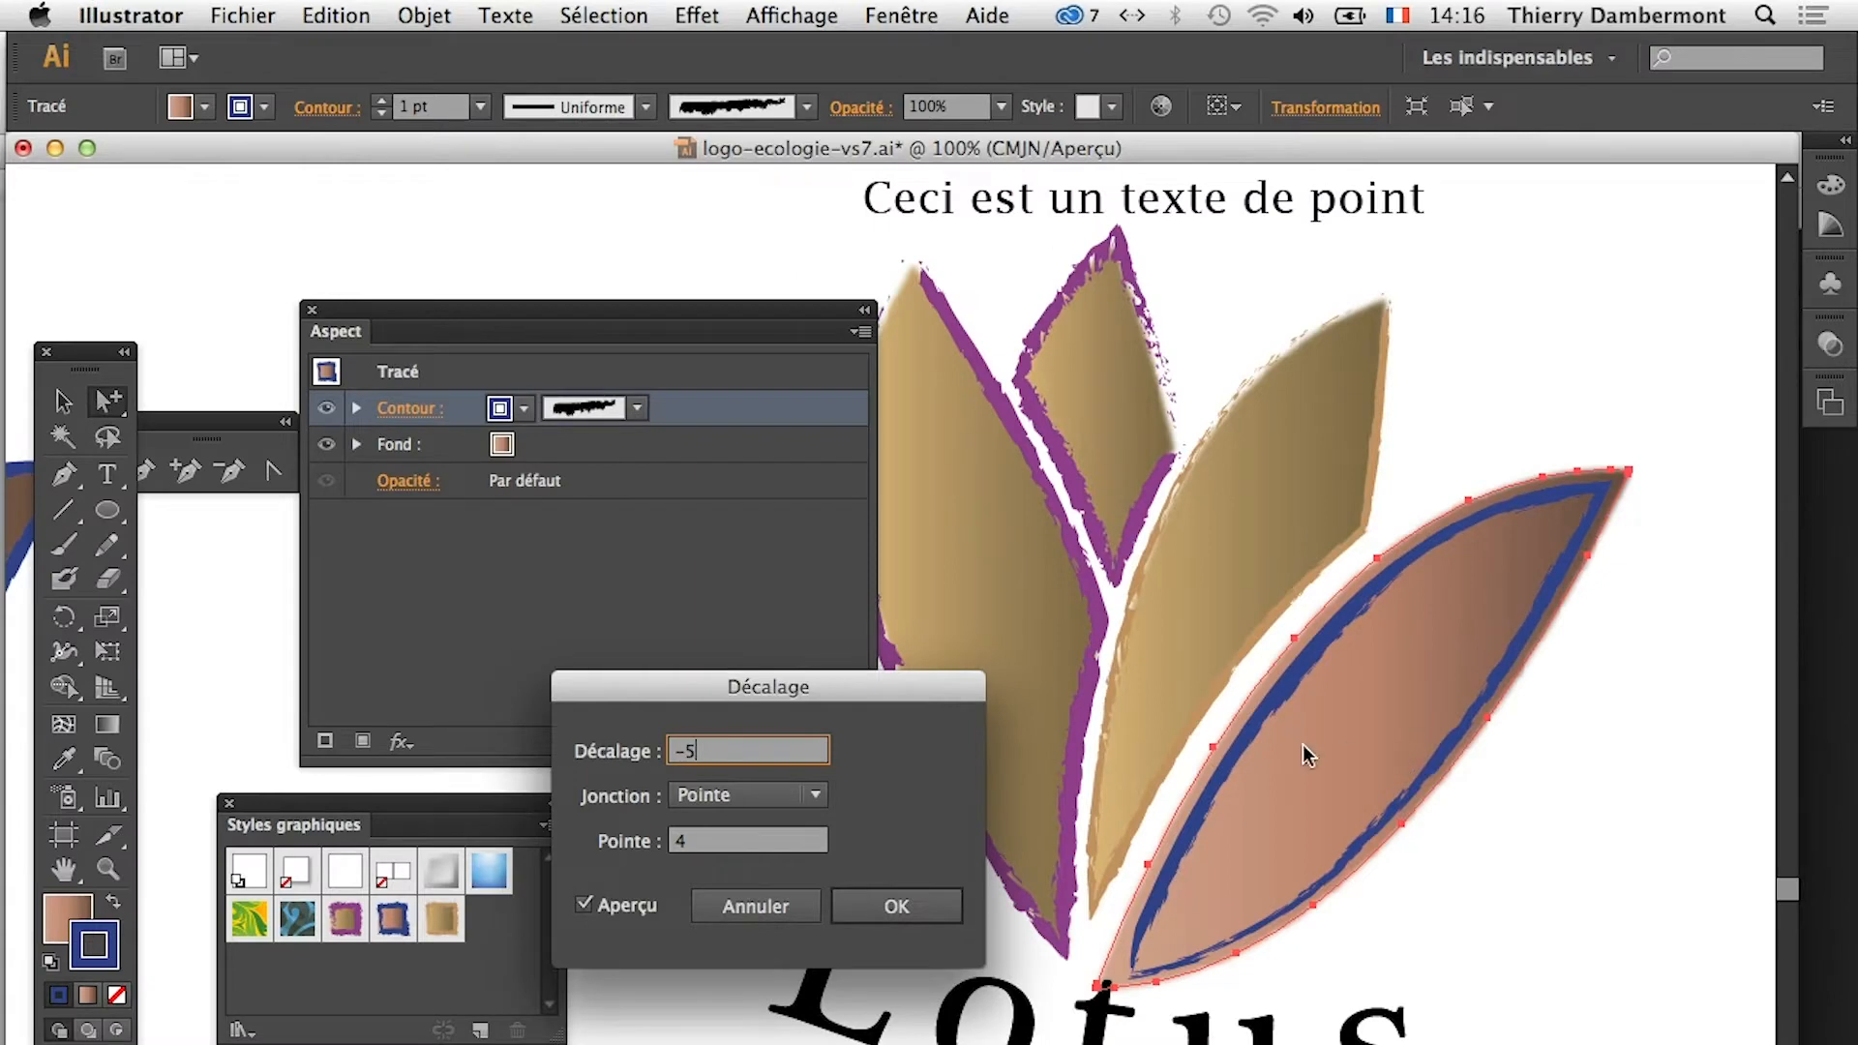
left_click(886, 919)
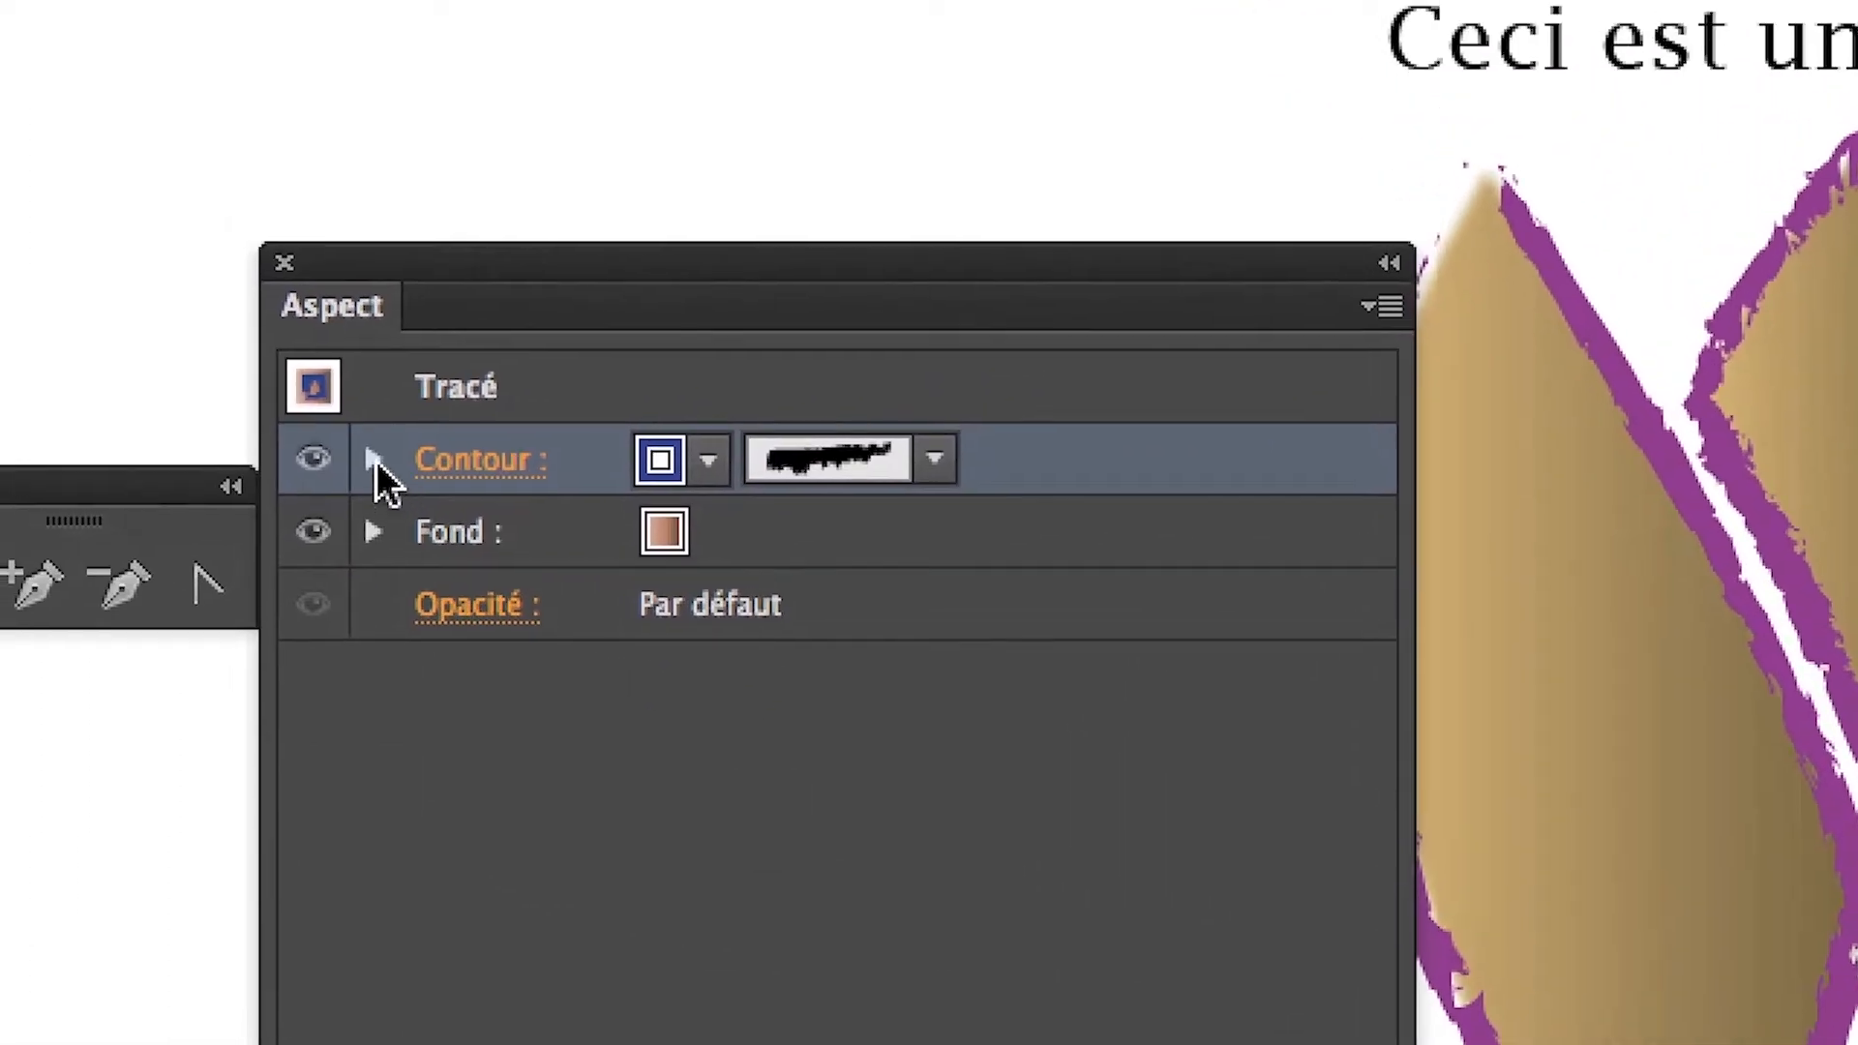
Reopen the Offset Path effect of the petal's stroke, preview -2 mm and set the offset to -7 mm
left_click(376, 461)
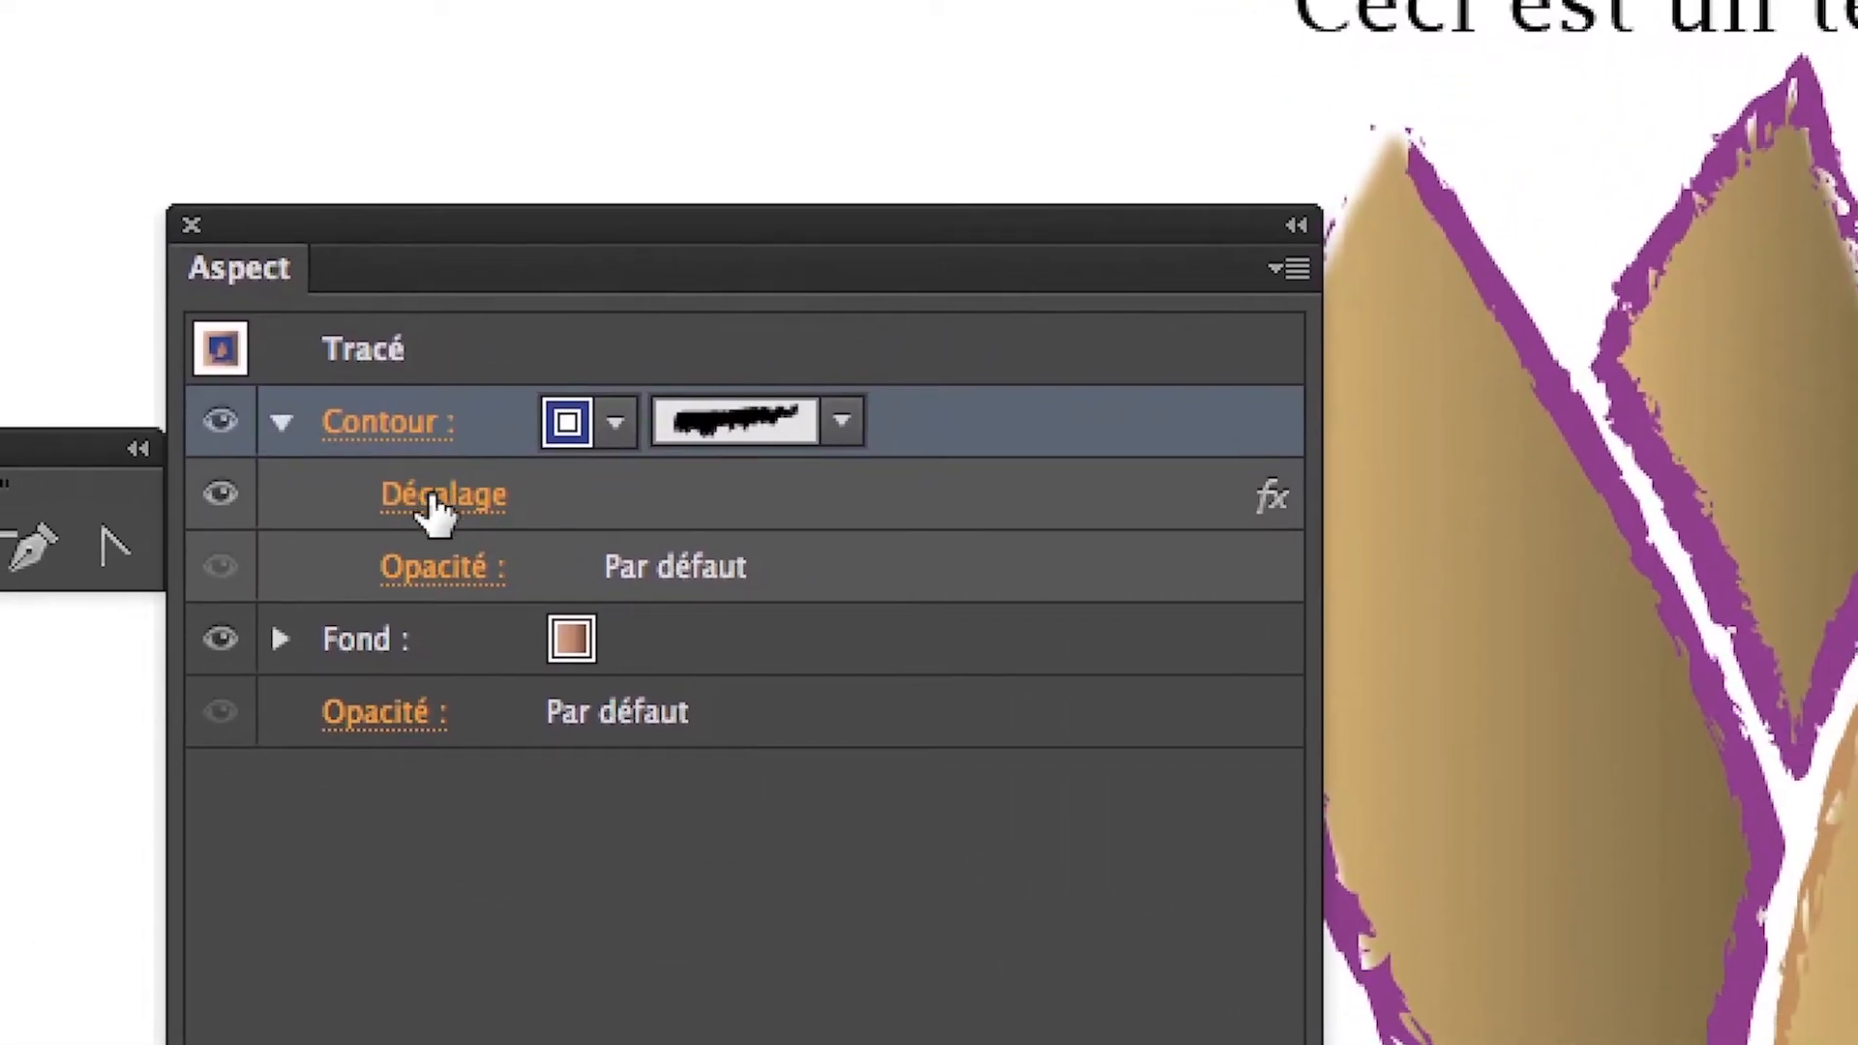
left_click(441, 498)
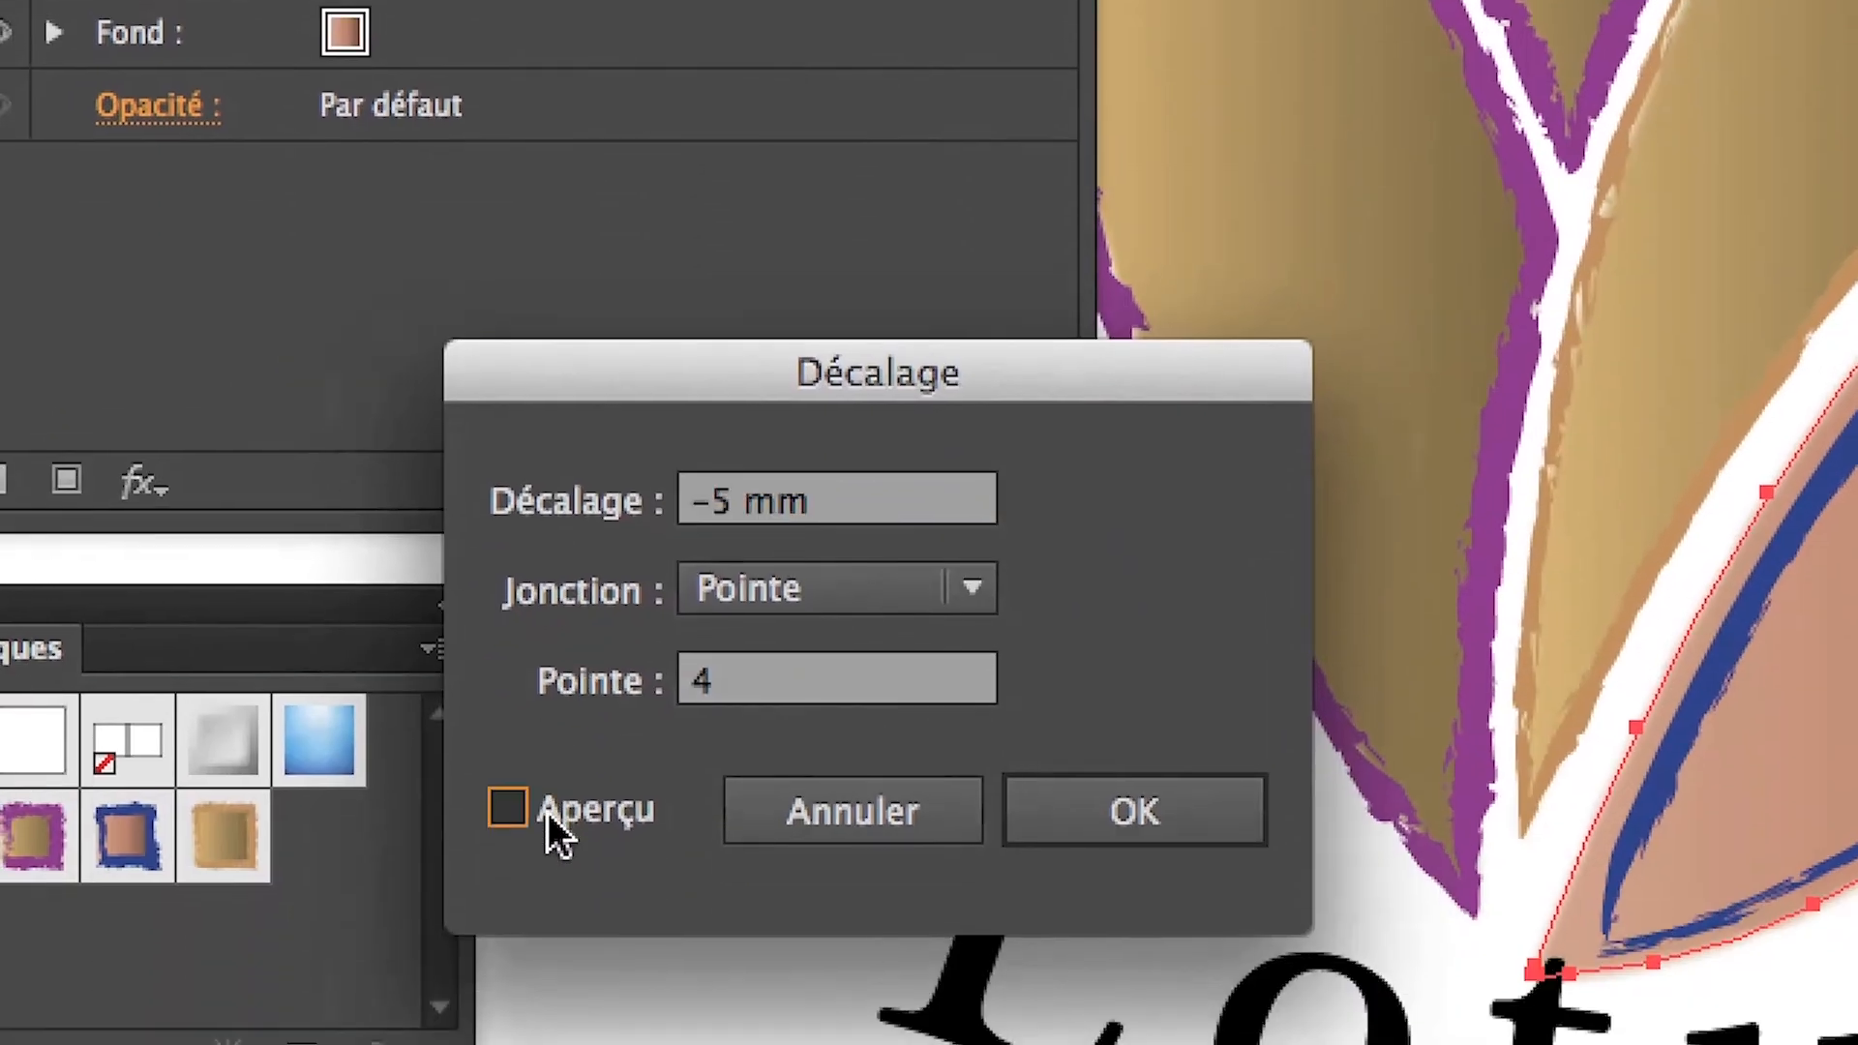
left_click(508, 807)
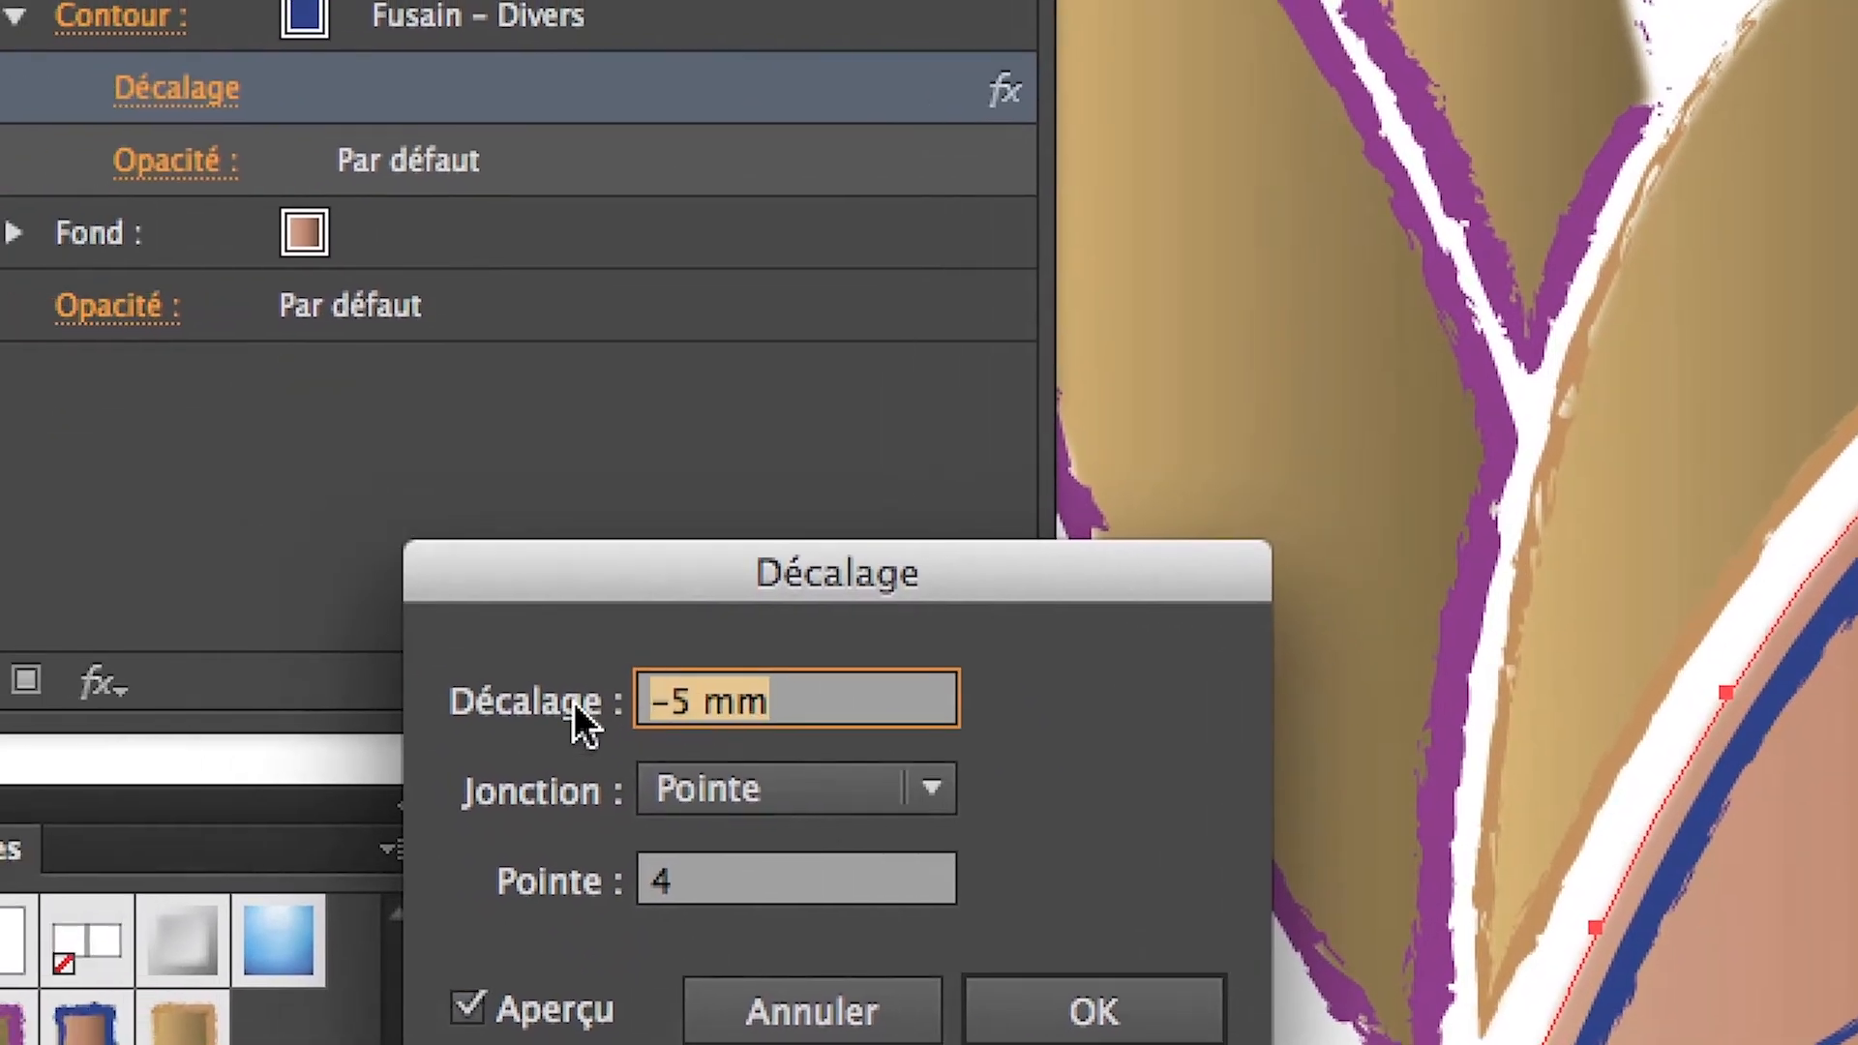
type("-2")
key("Tab")
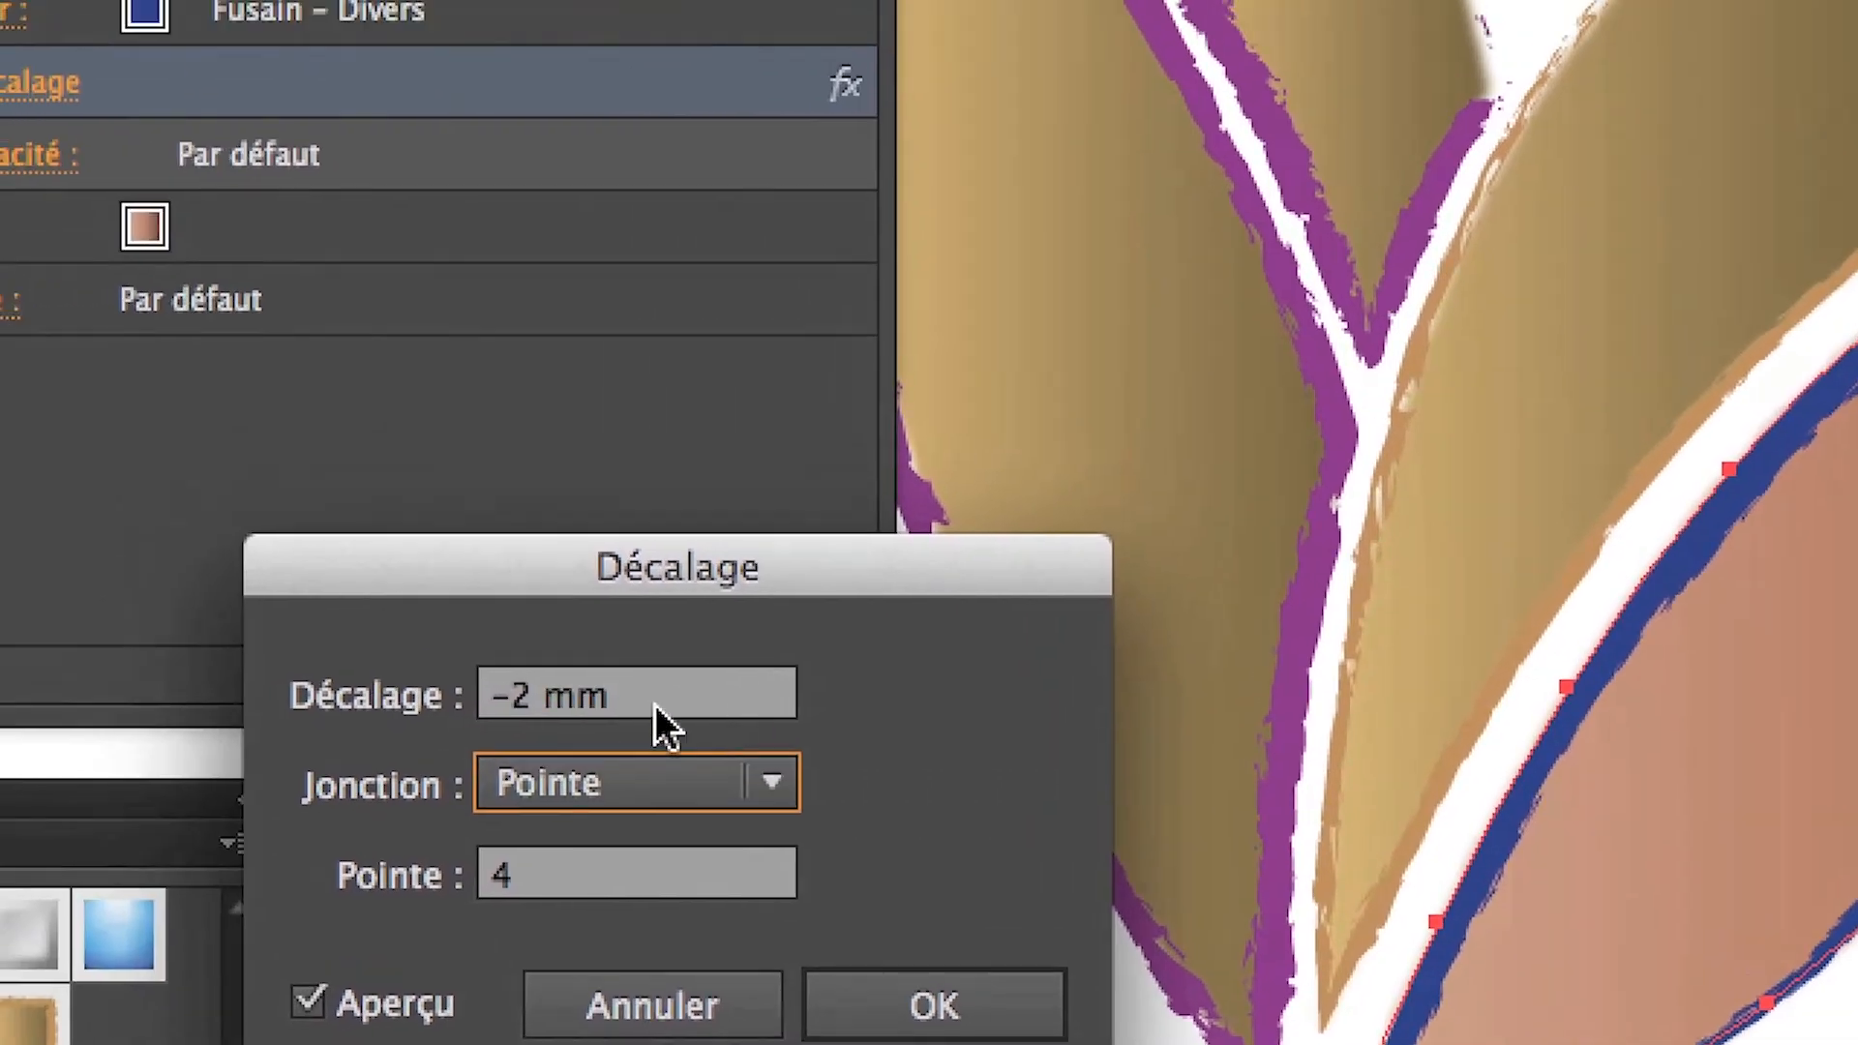
left_click(677, 698)
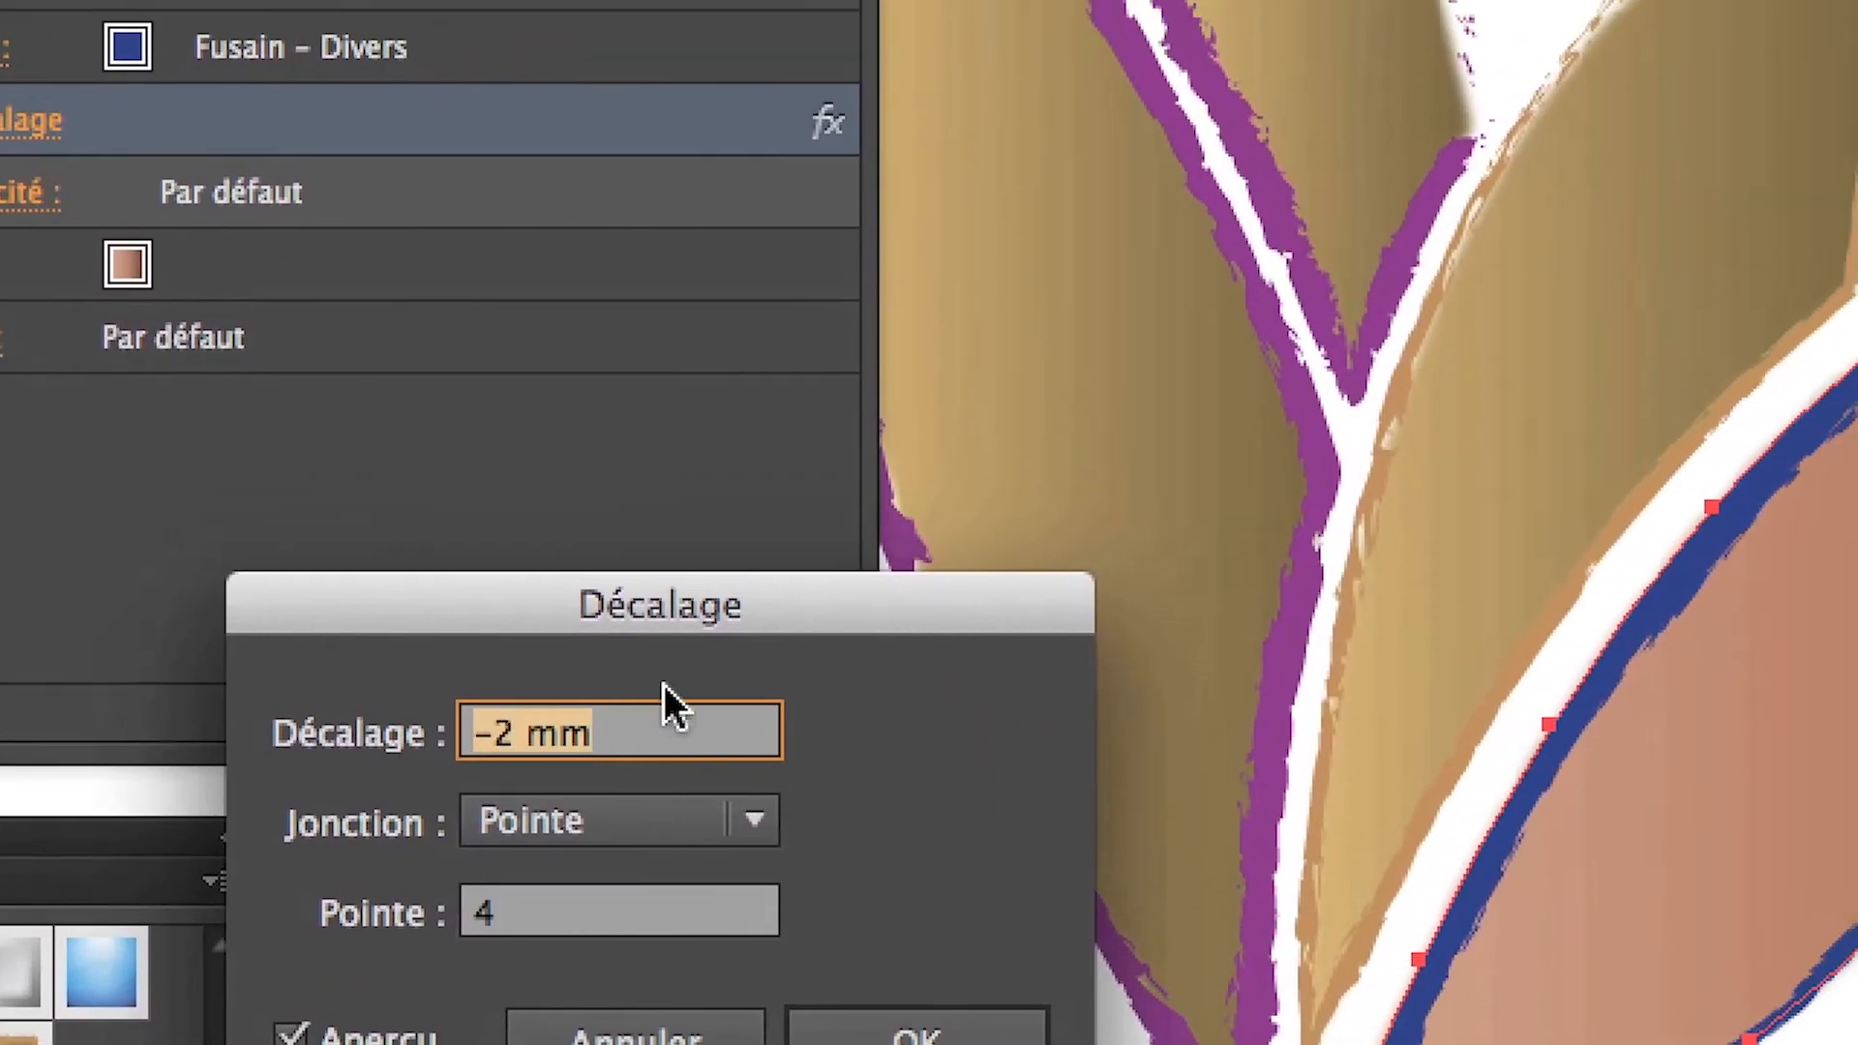
left_click_drag(867, 593, 1747, 749)
type("-")
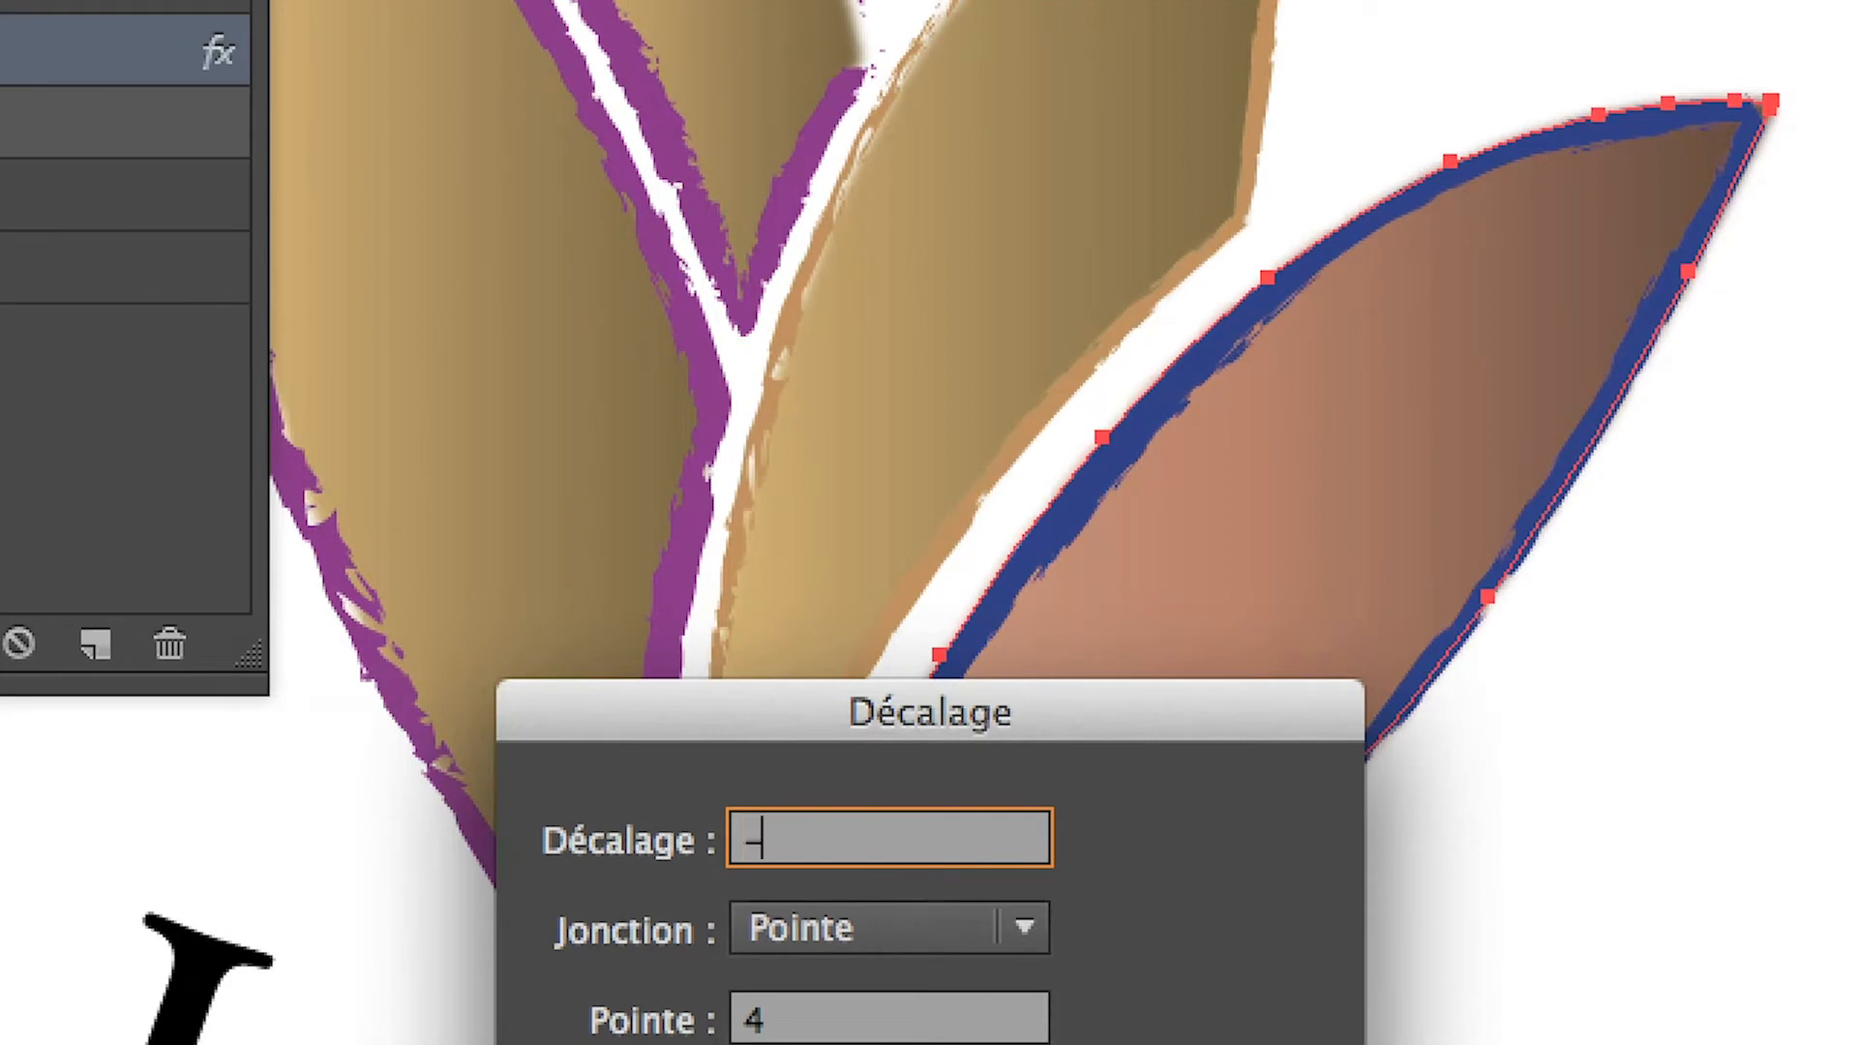
type("7")
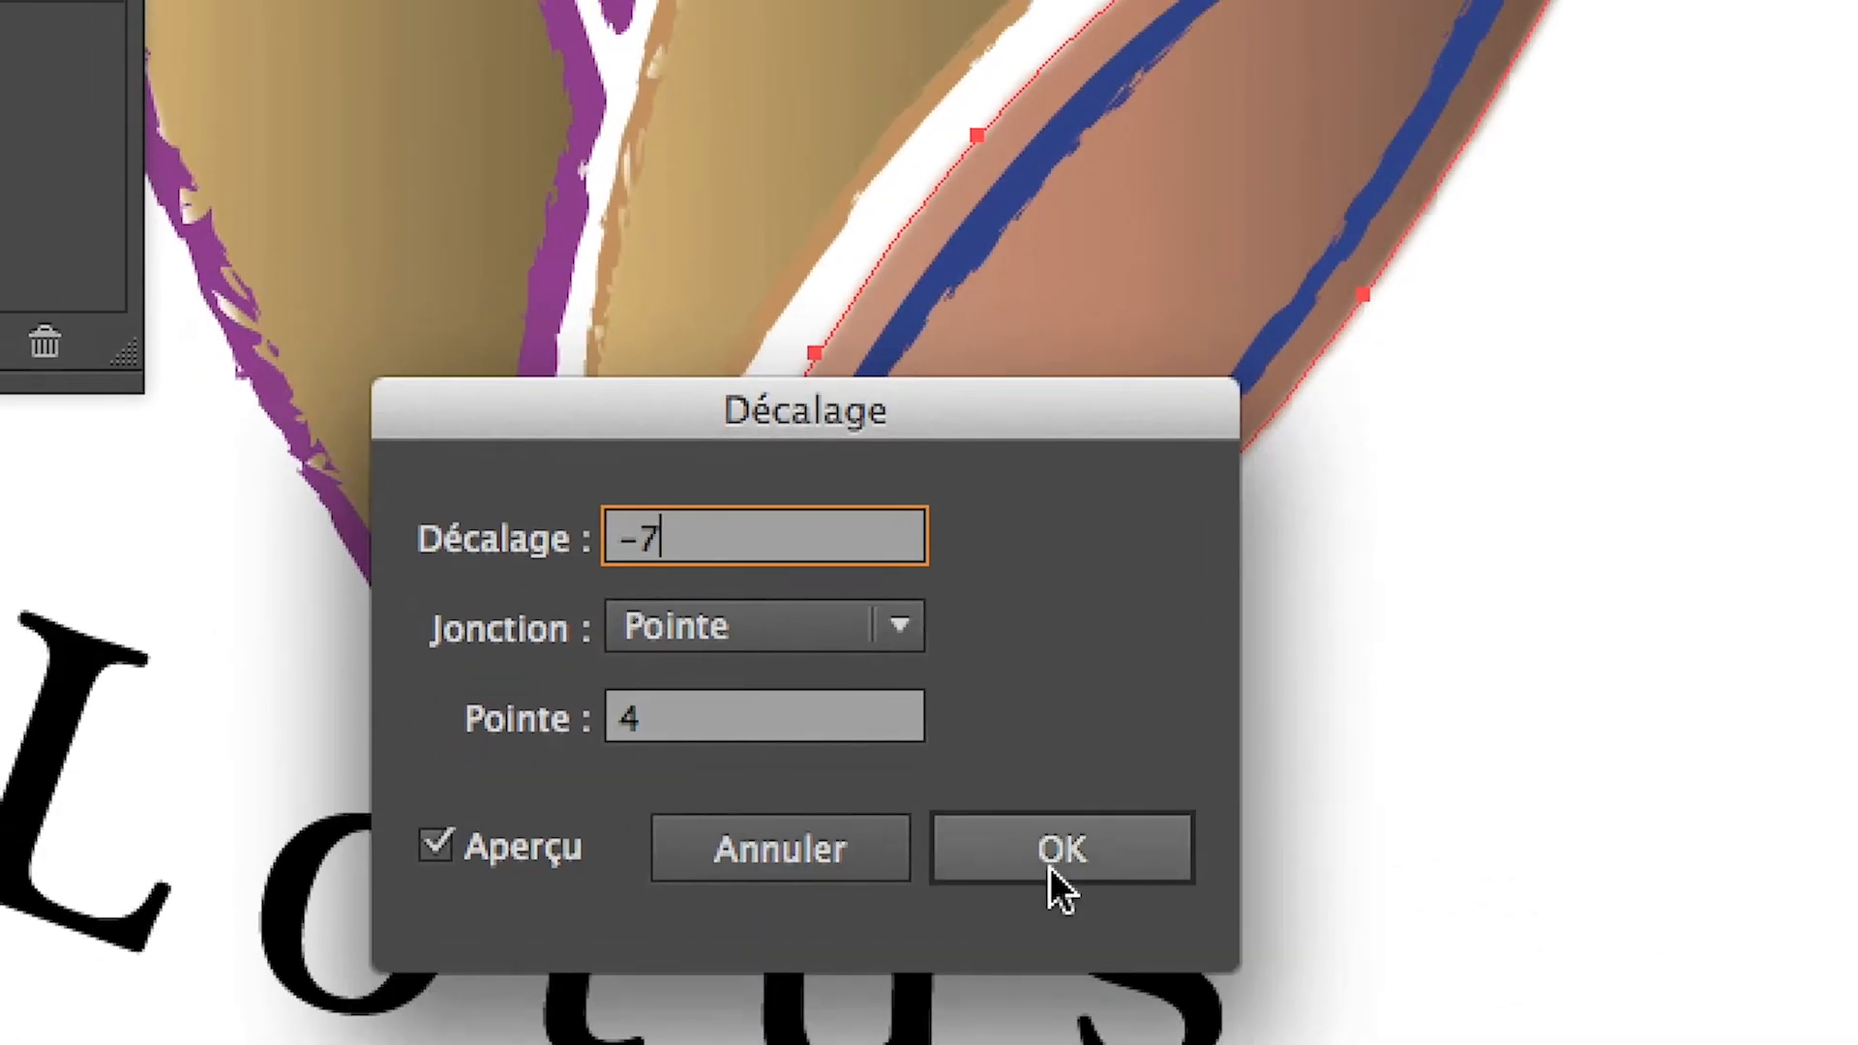
left_click(1049, 867)
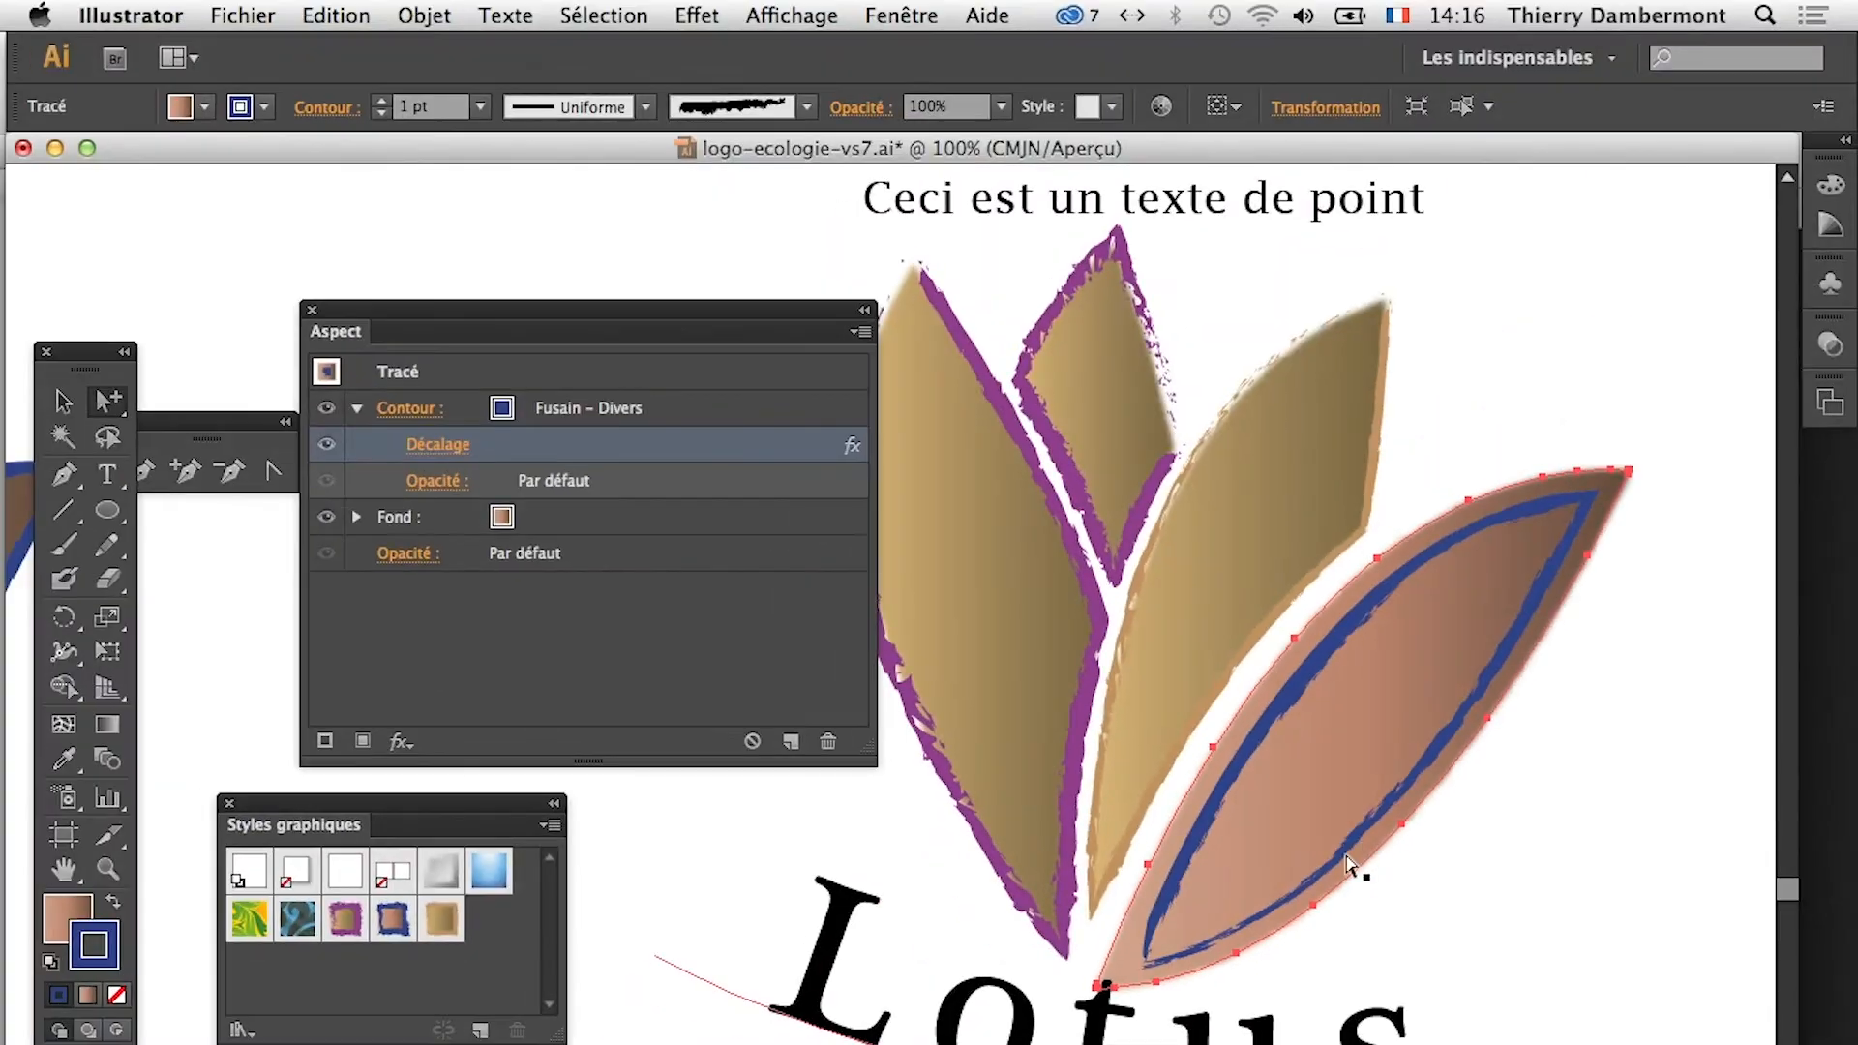
scroll(1354, 893, "down", 1)
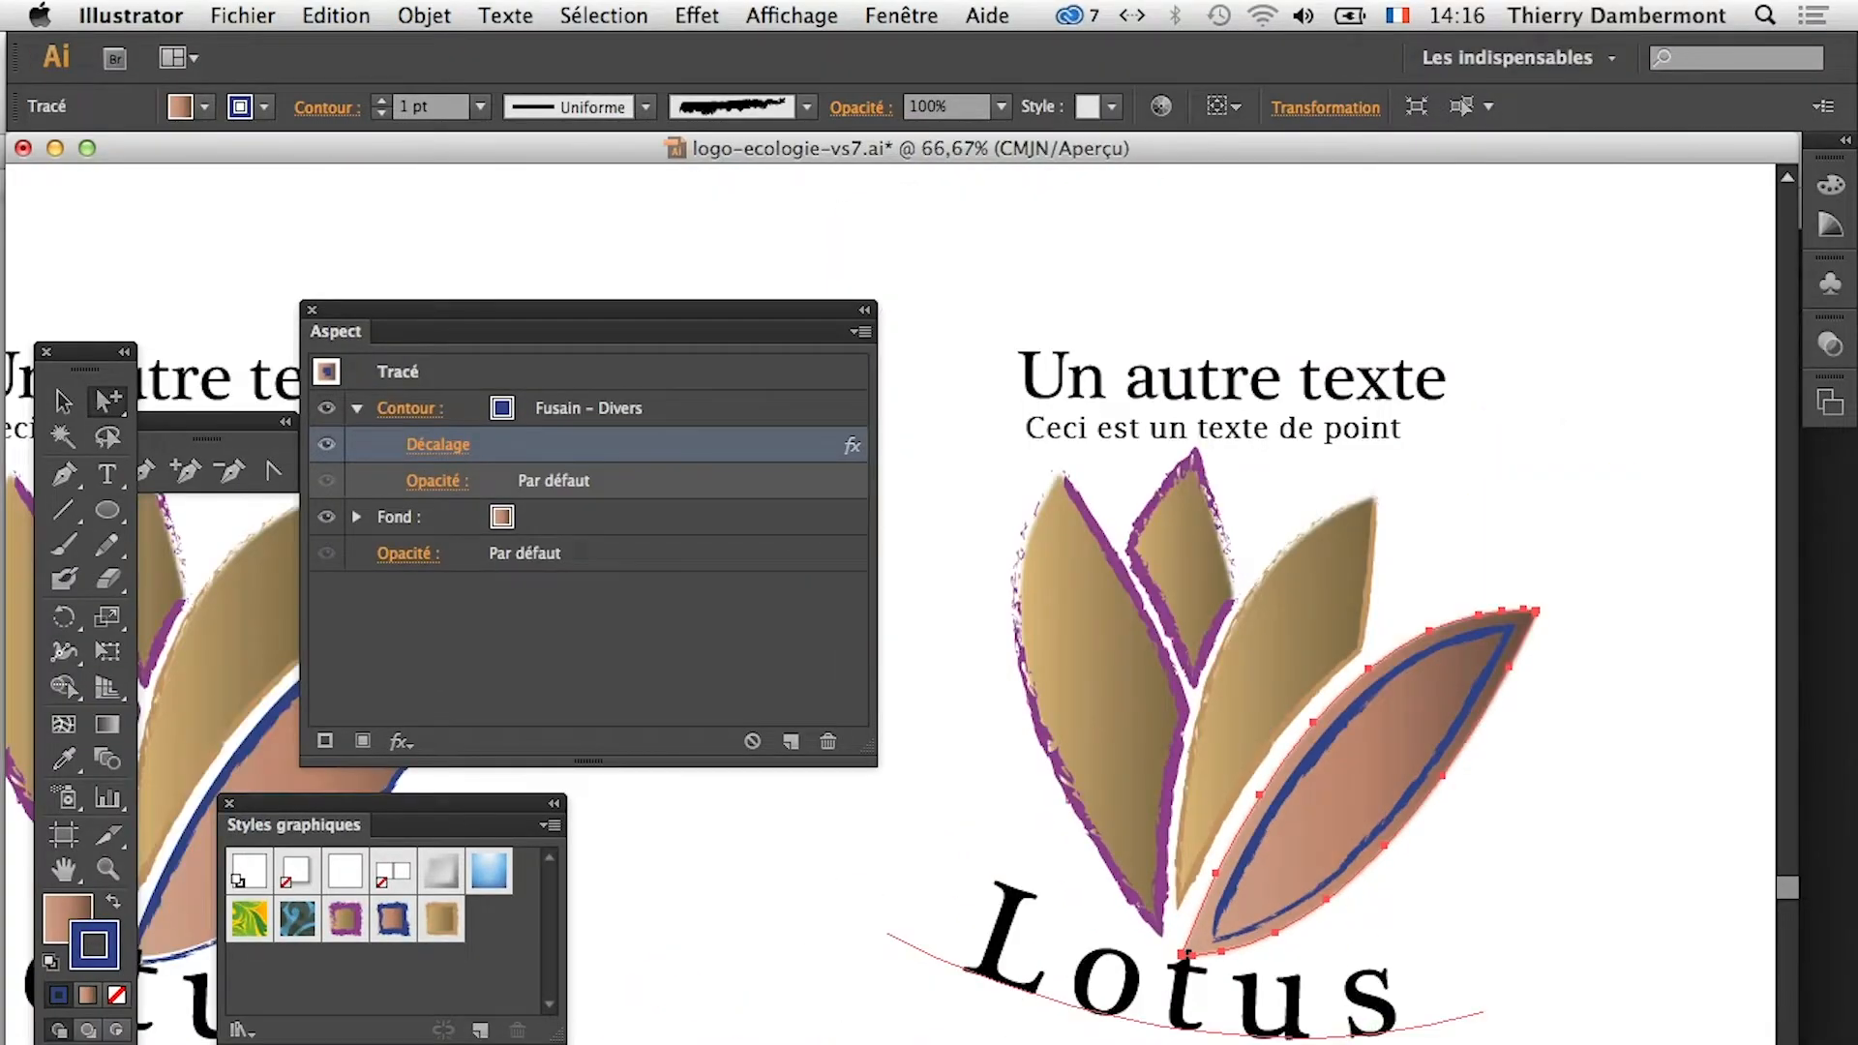
left_click_drag(1148, 1003, 1018, 1044)
left_click_drag(761, 1044, 764, 1044)
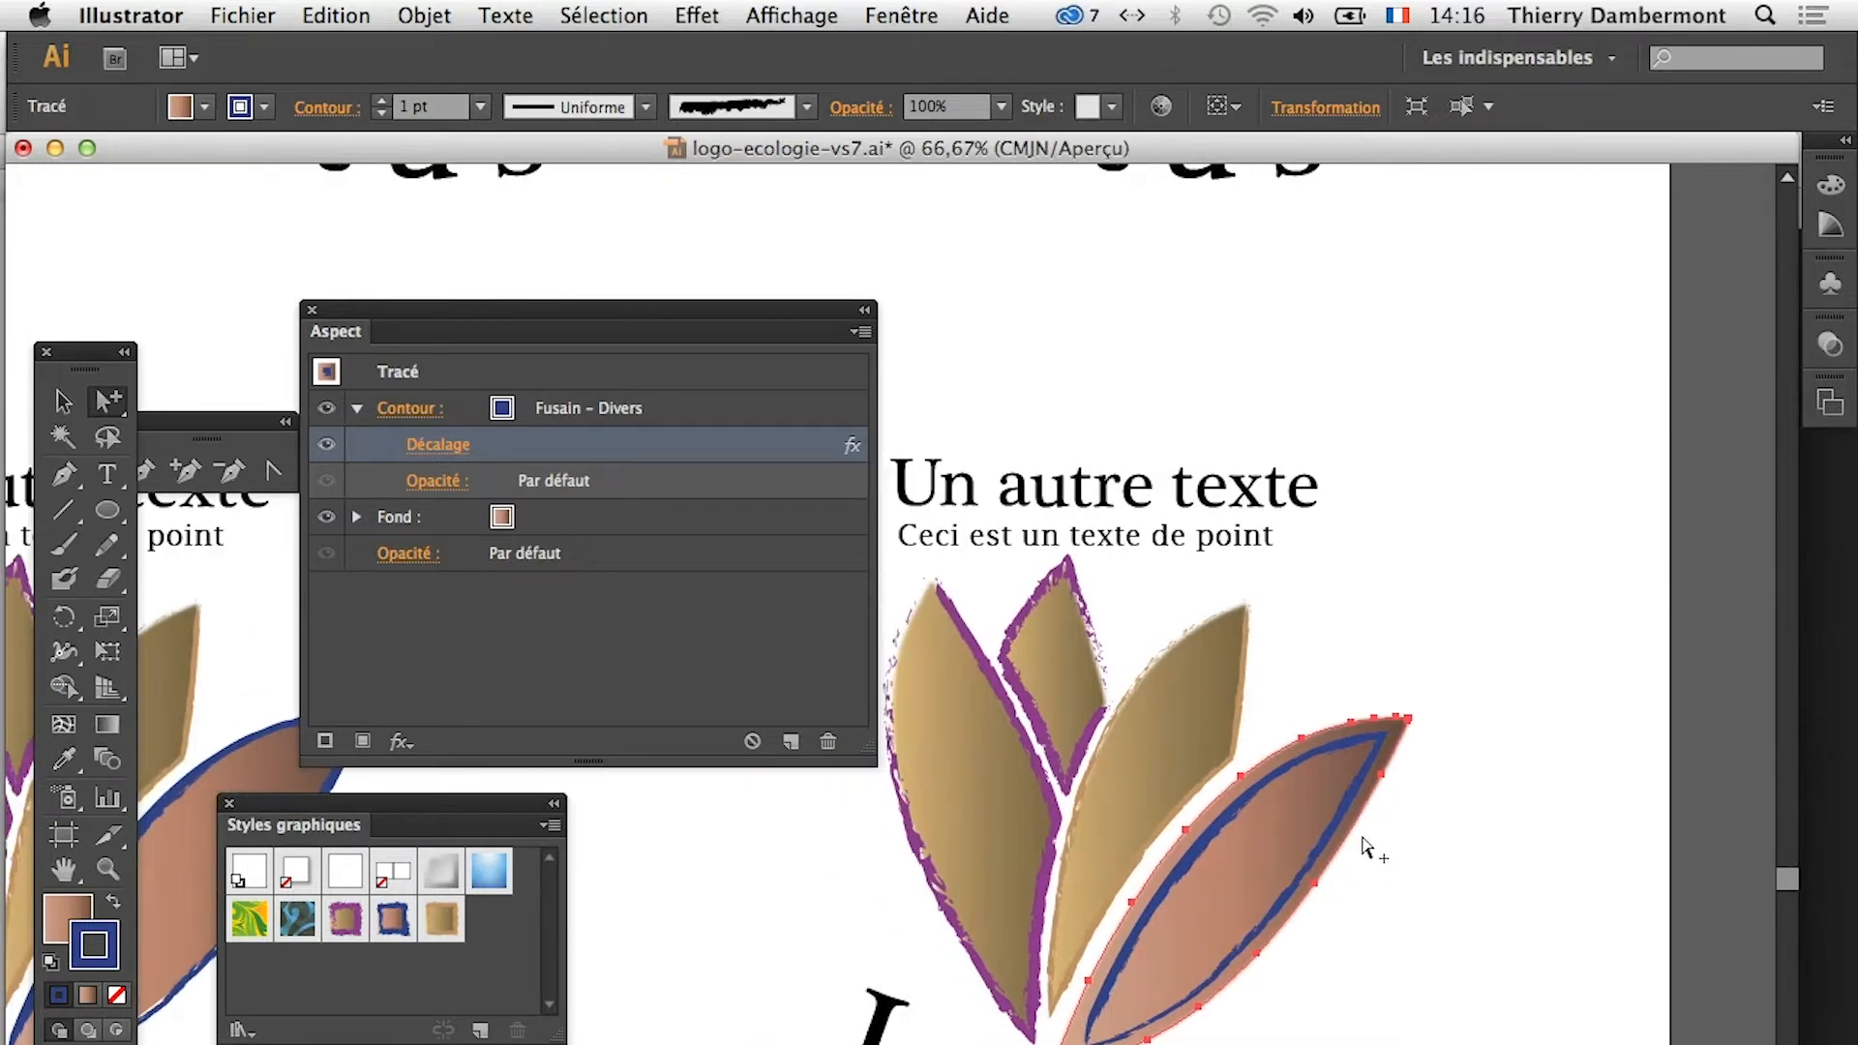
Move the Aspect panel off the petals and select the large purple-outlined petal
scroll(1277, 871, "up", 2)
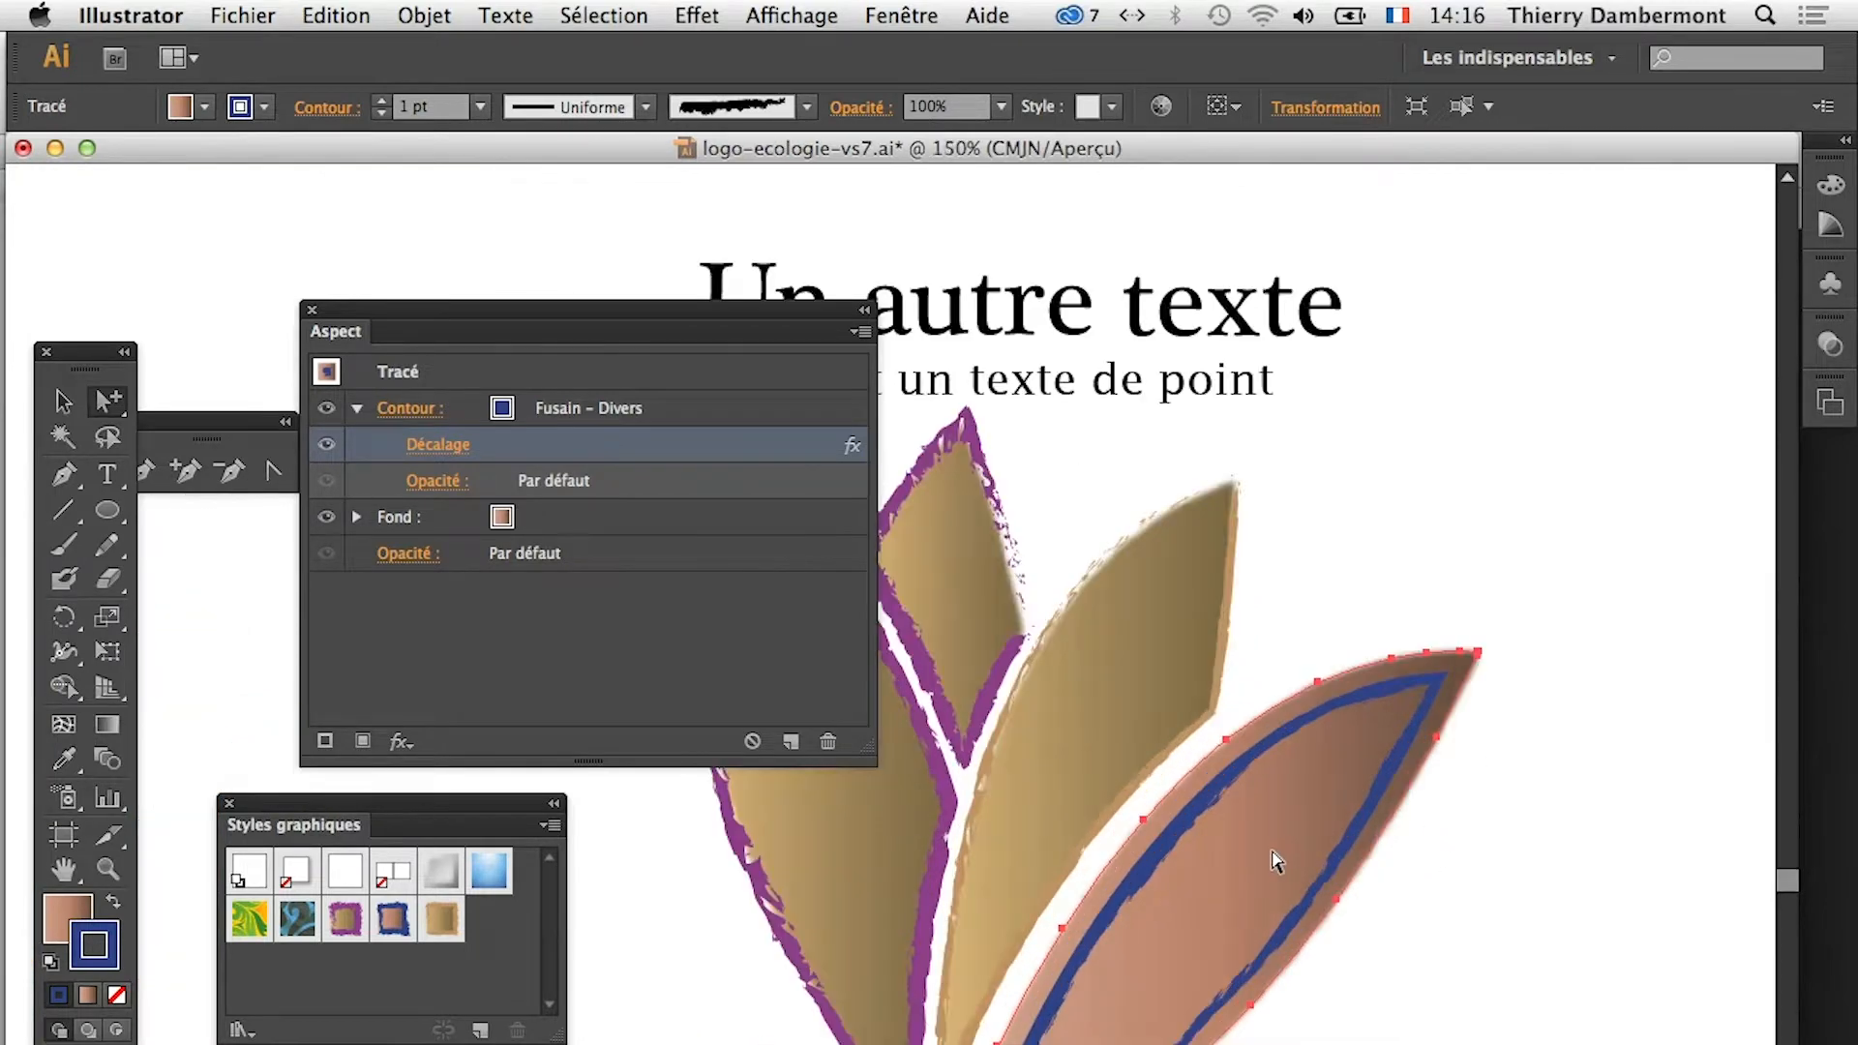
left_click_drag(1149, 970, 1231, 821)
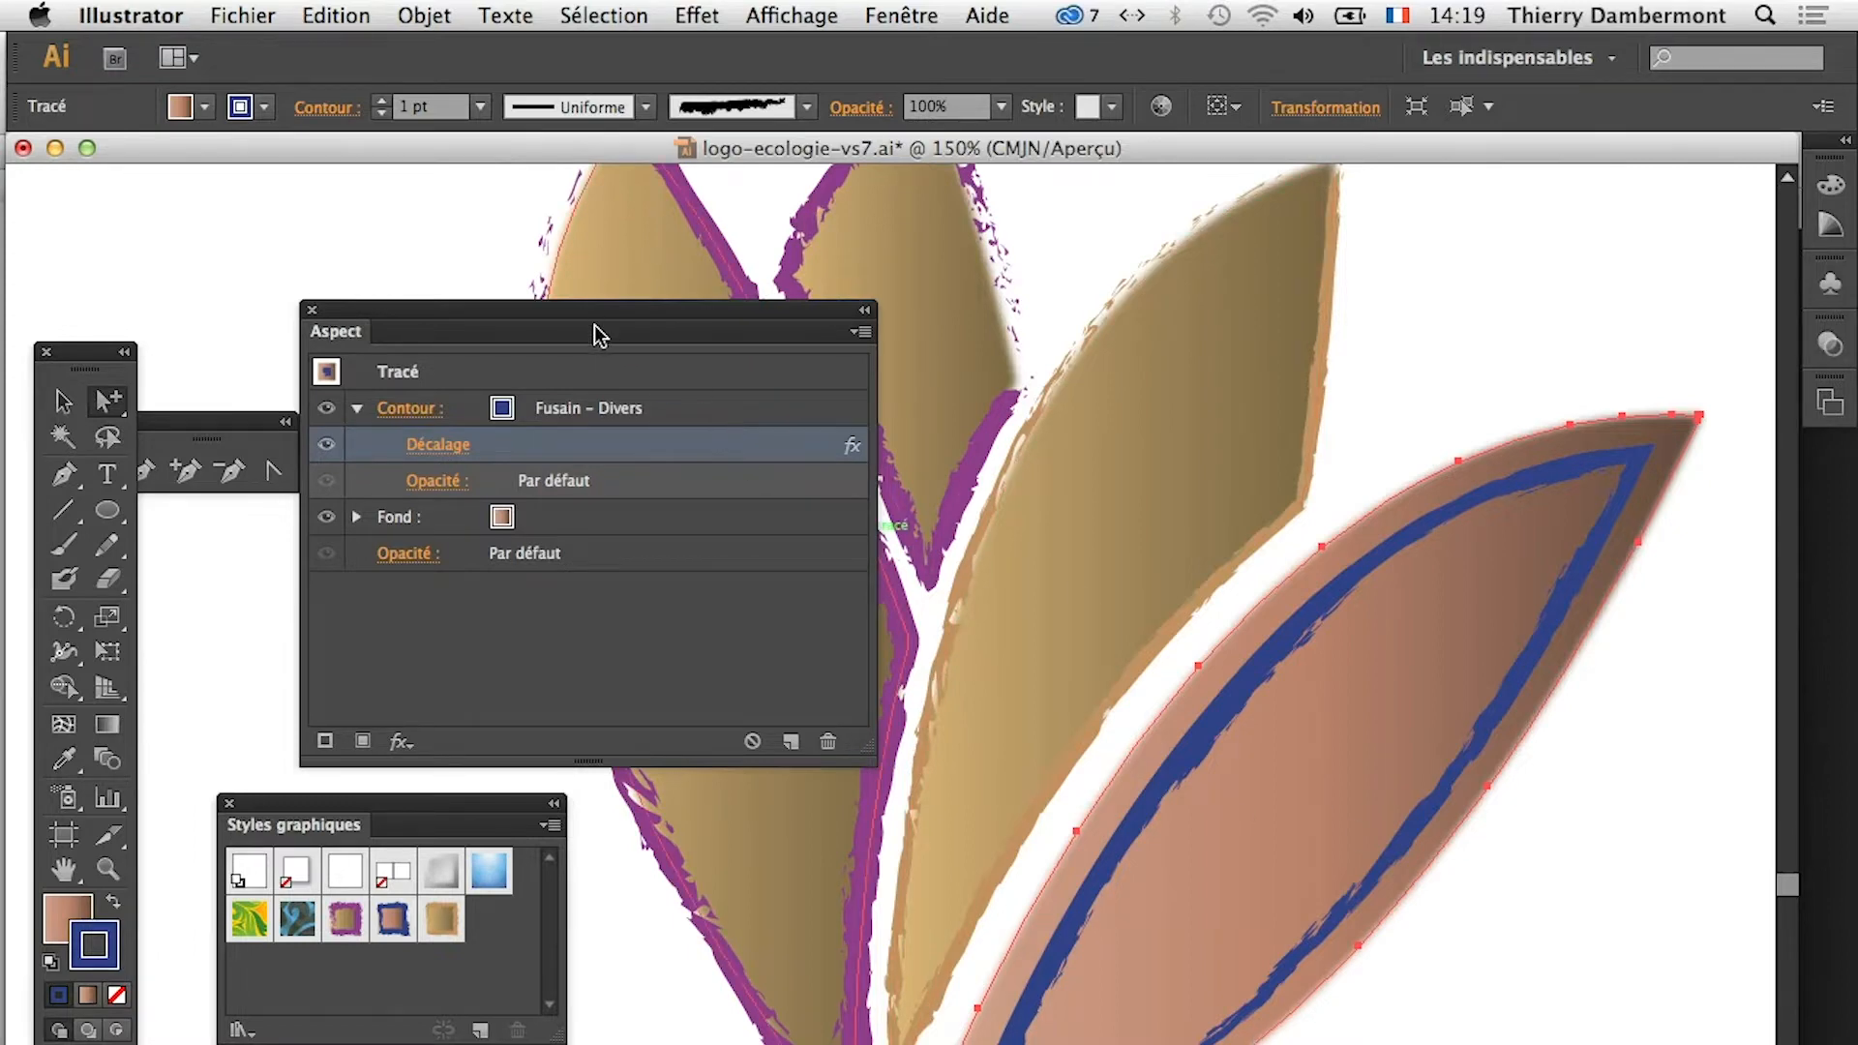
left_click_drag(600, 319, 1301, 794)
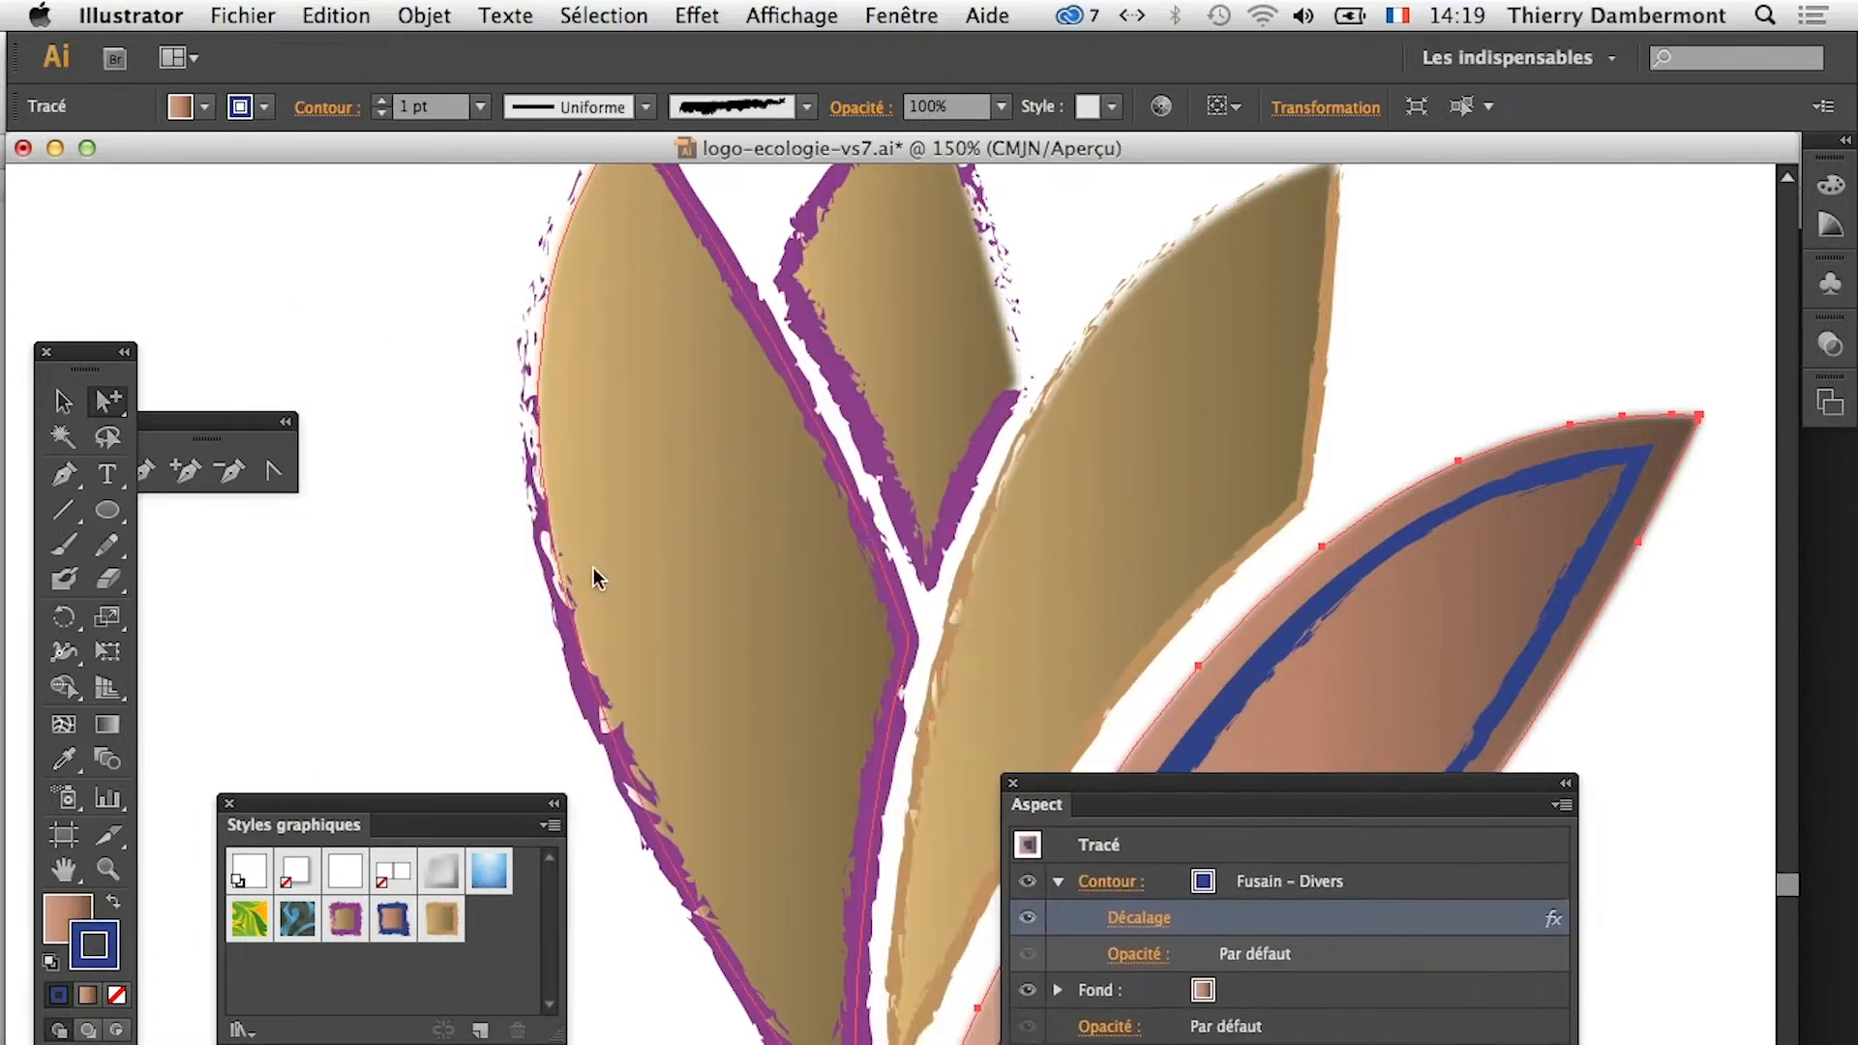
left_click(565, 580)
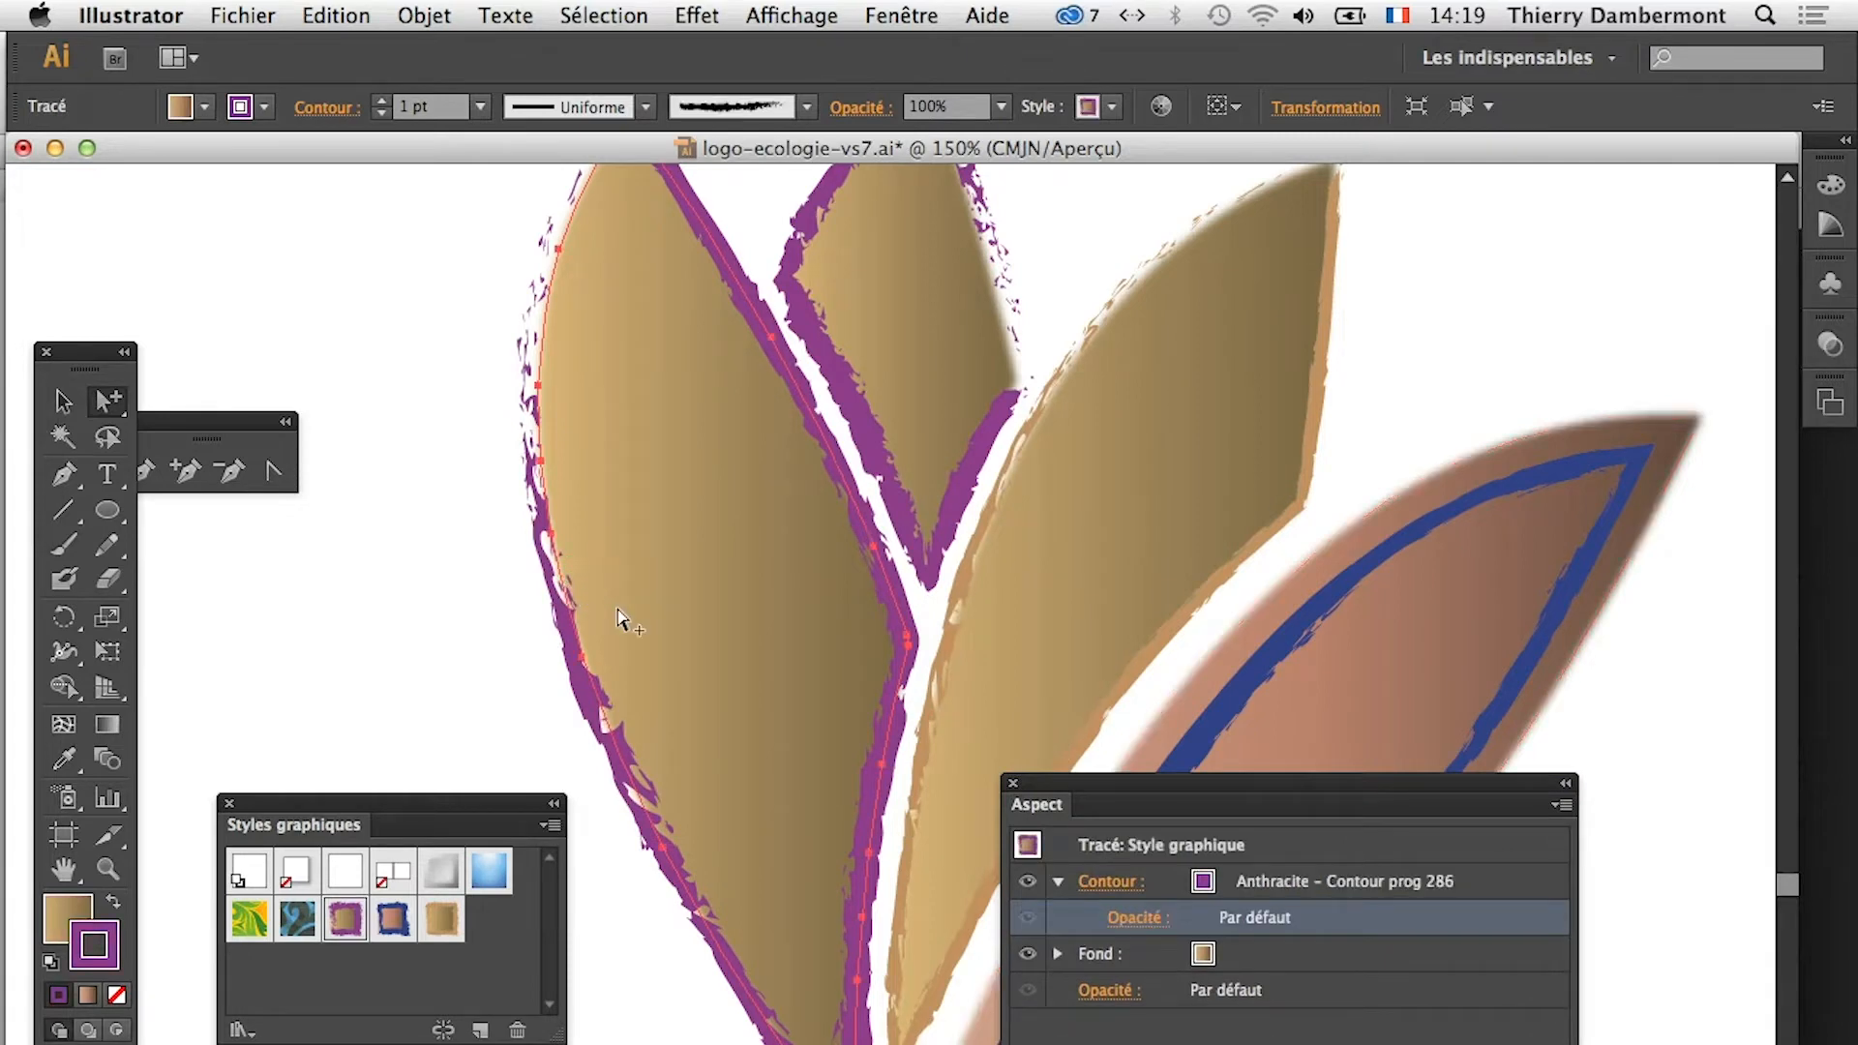
scroll(704, 638, "down", 1)
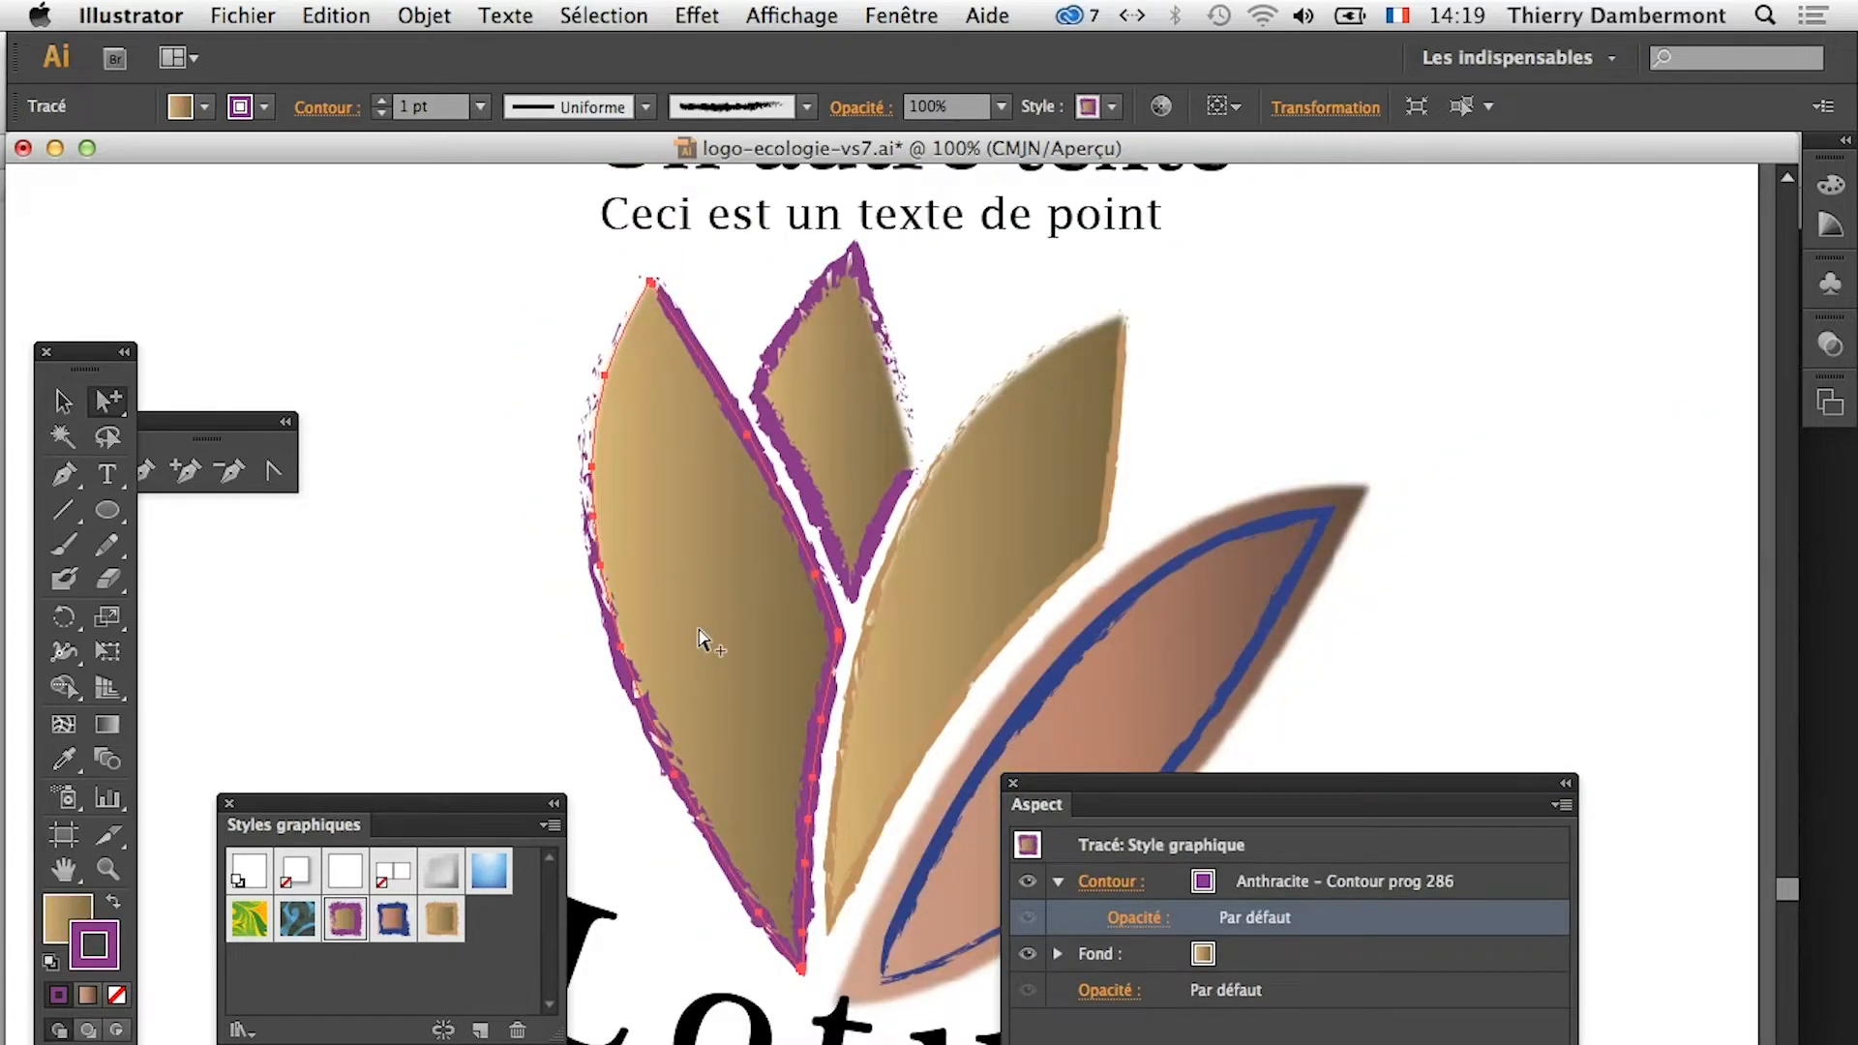
scroll(702, 640, "up", 1)
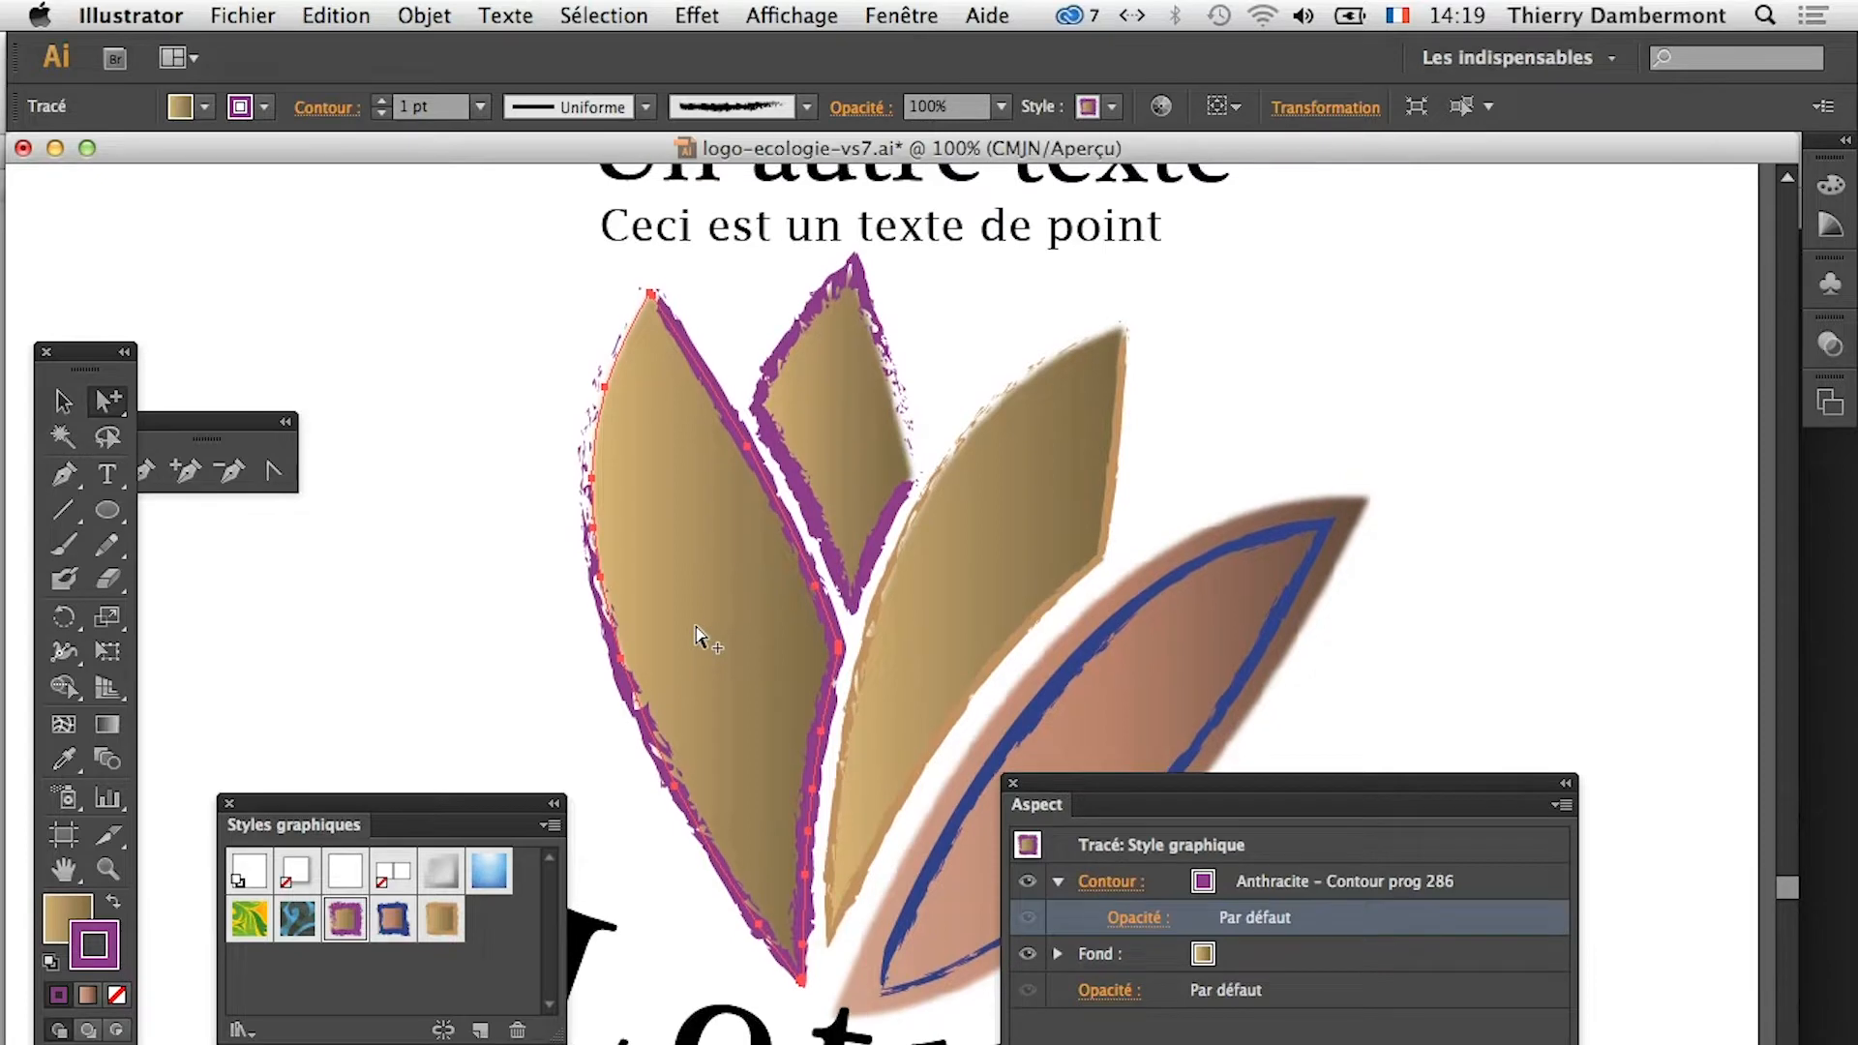
scroll(698, 630, "up", 1)
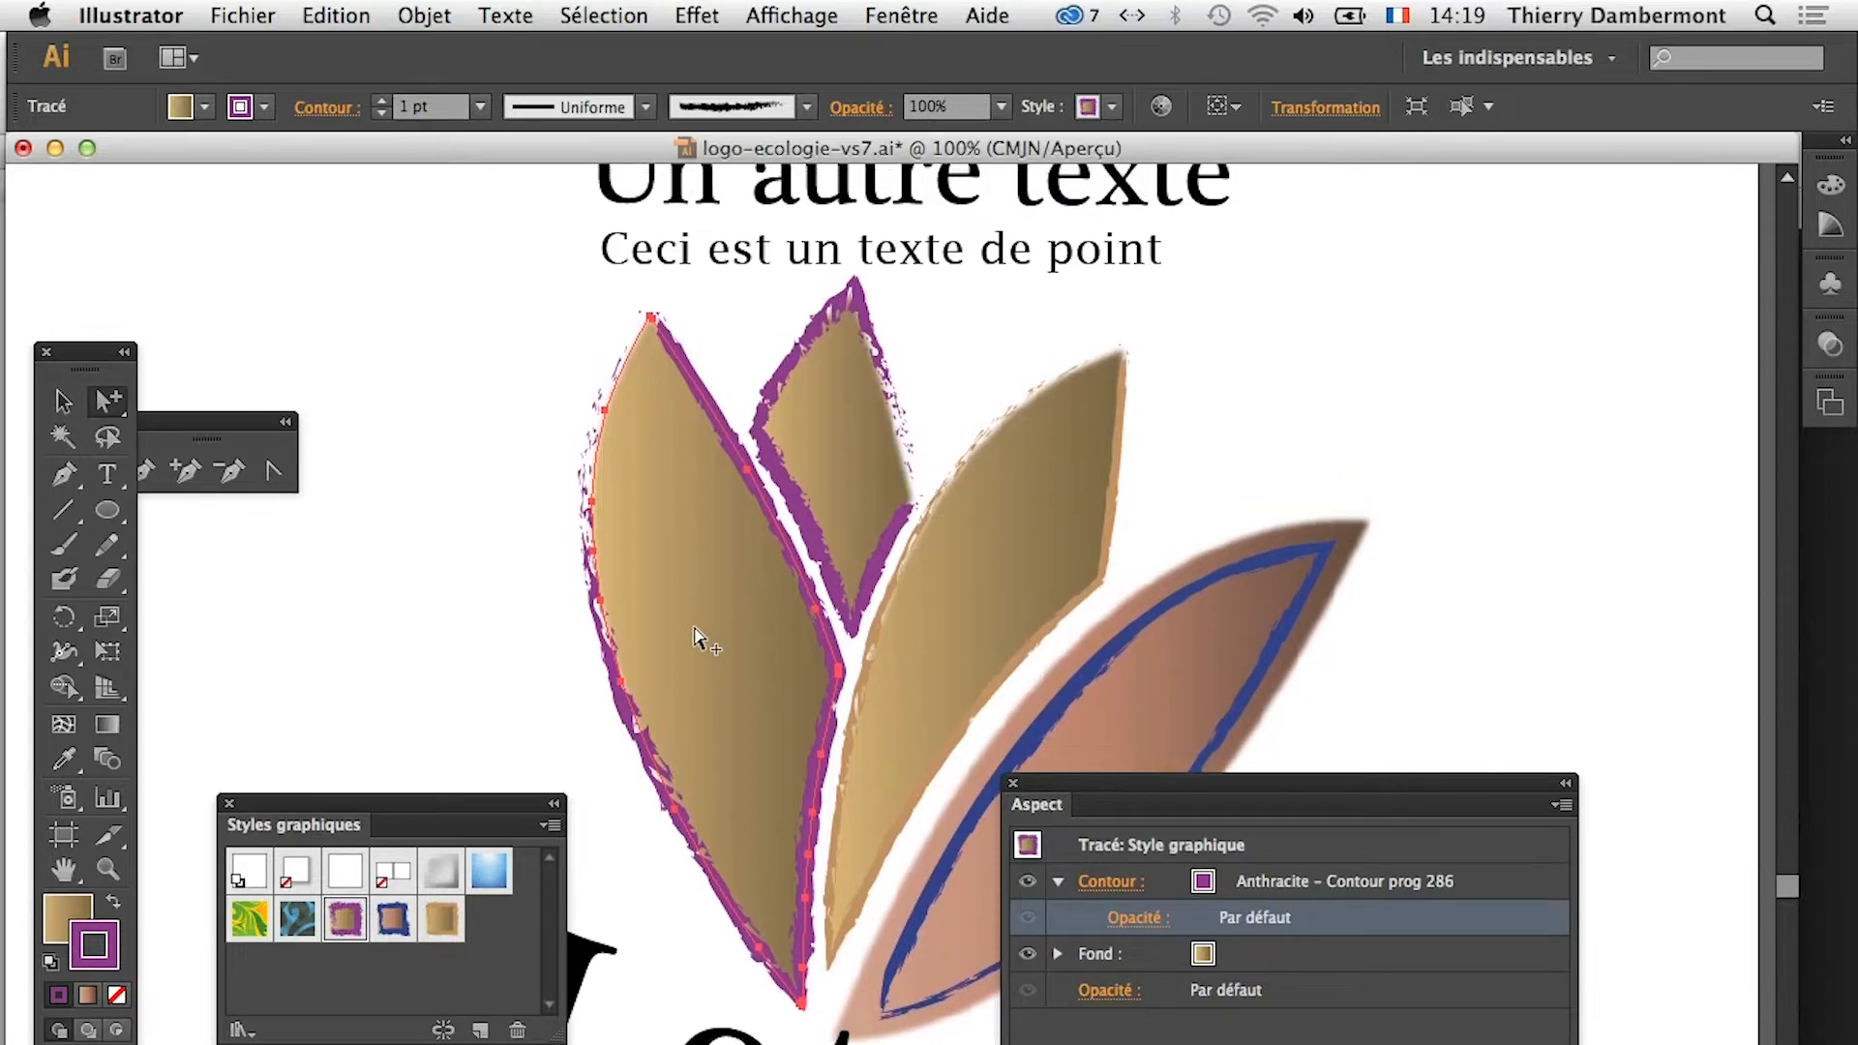
scroll(700, 637, "up", 2)
Arrange and resize the Aspect panel beside the logo and target the purple-outlined petal's Contour attribute
left_click_drag(1132, 782, 1098, 1036)
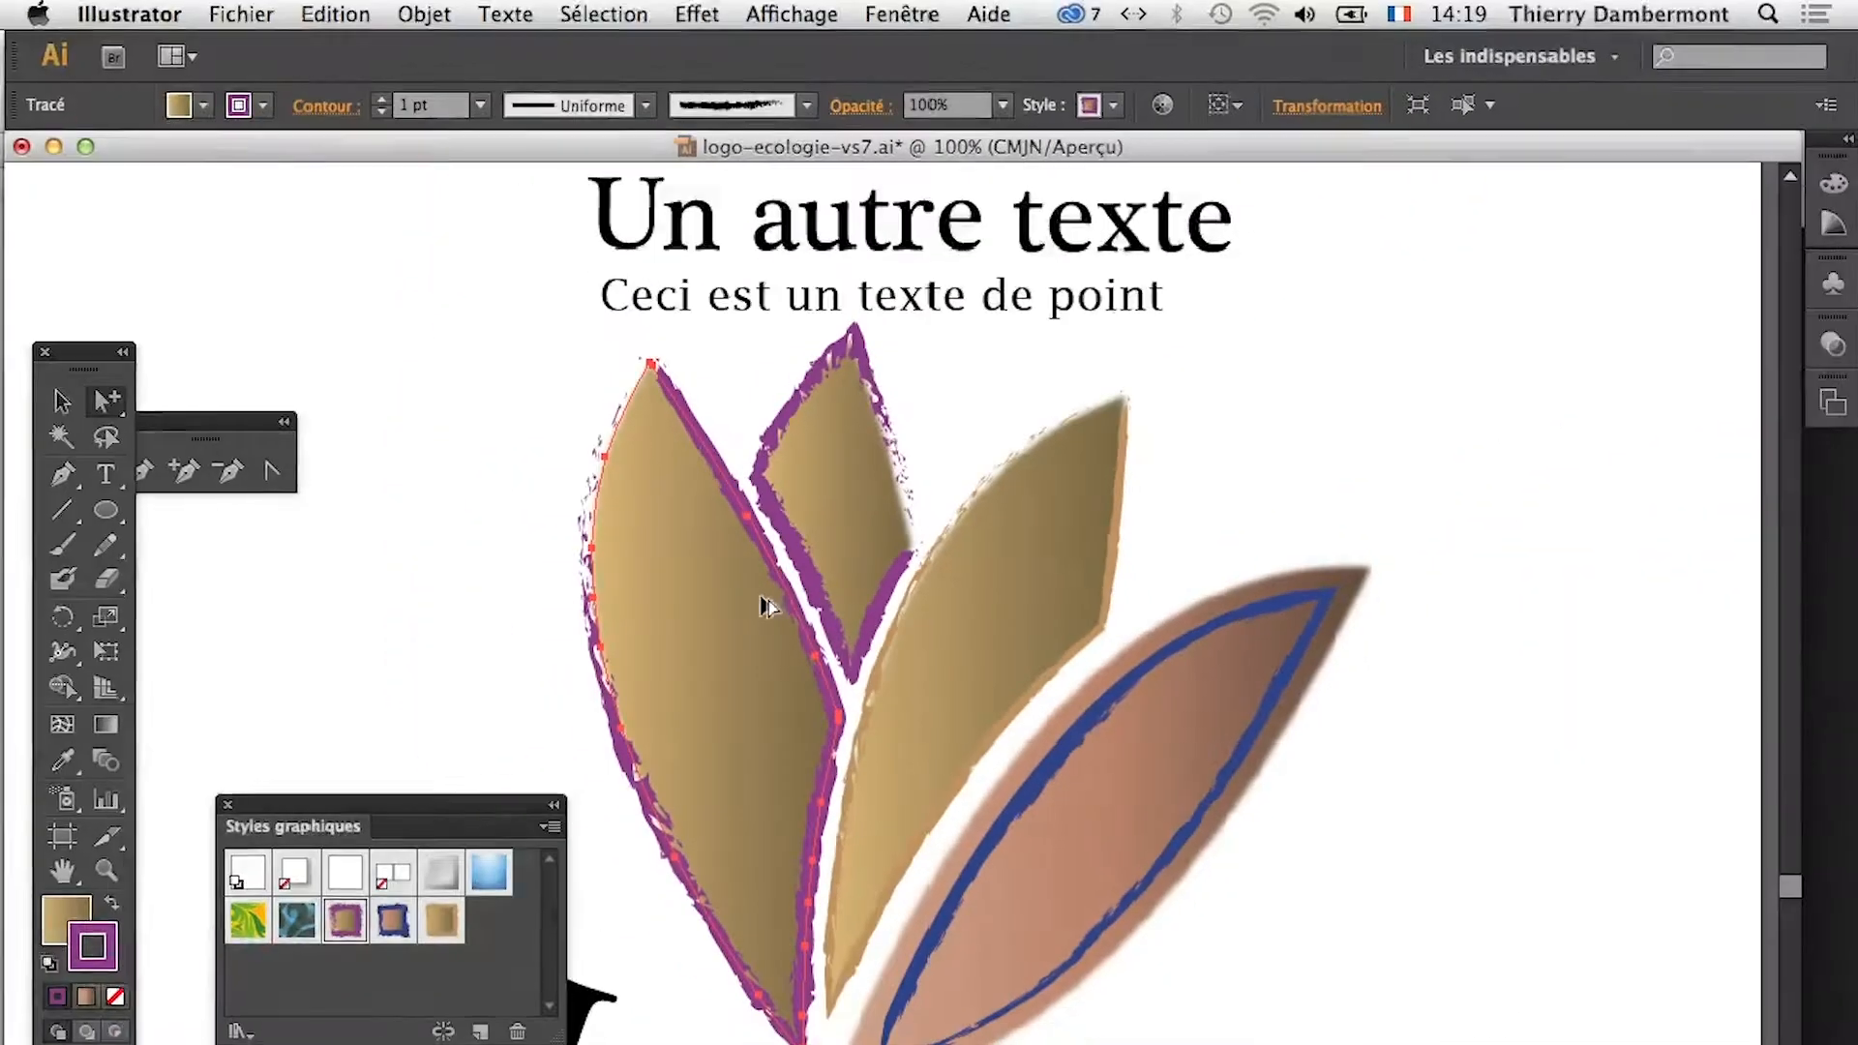
key("shift+F6")
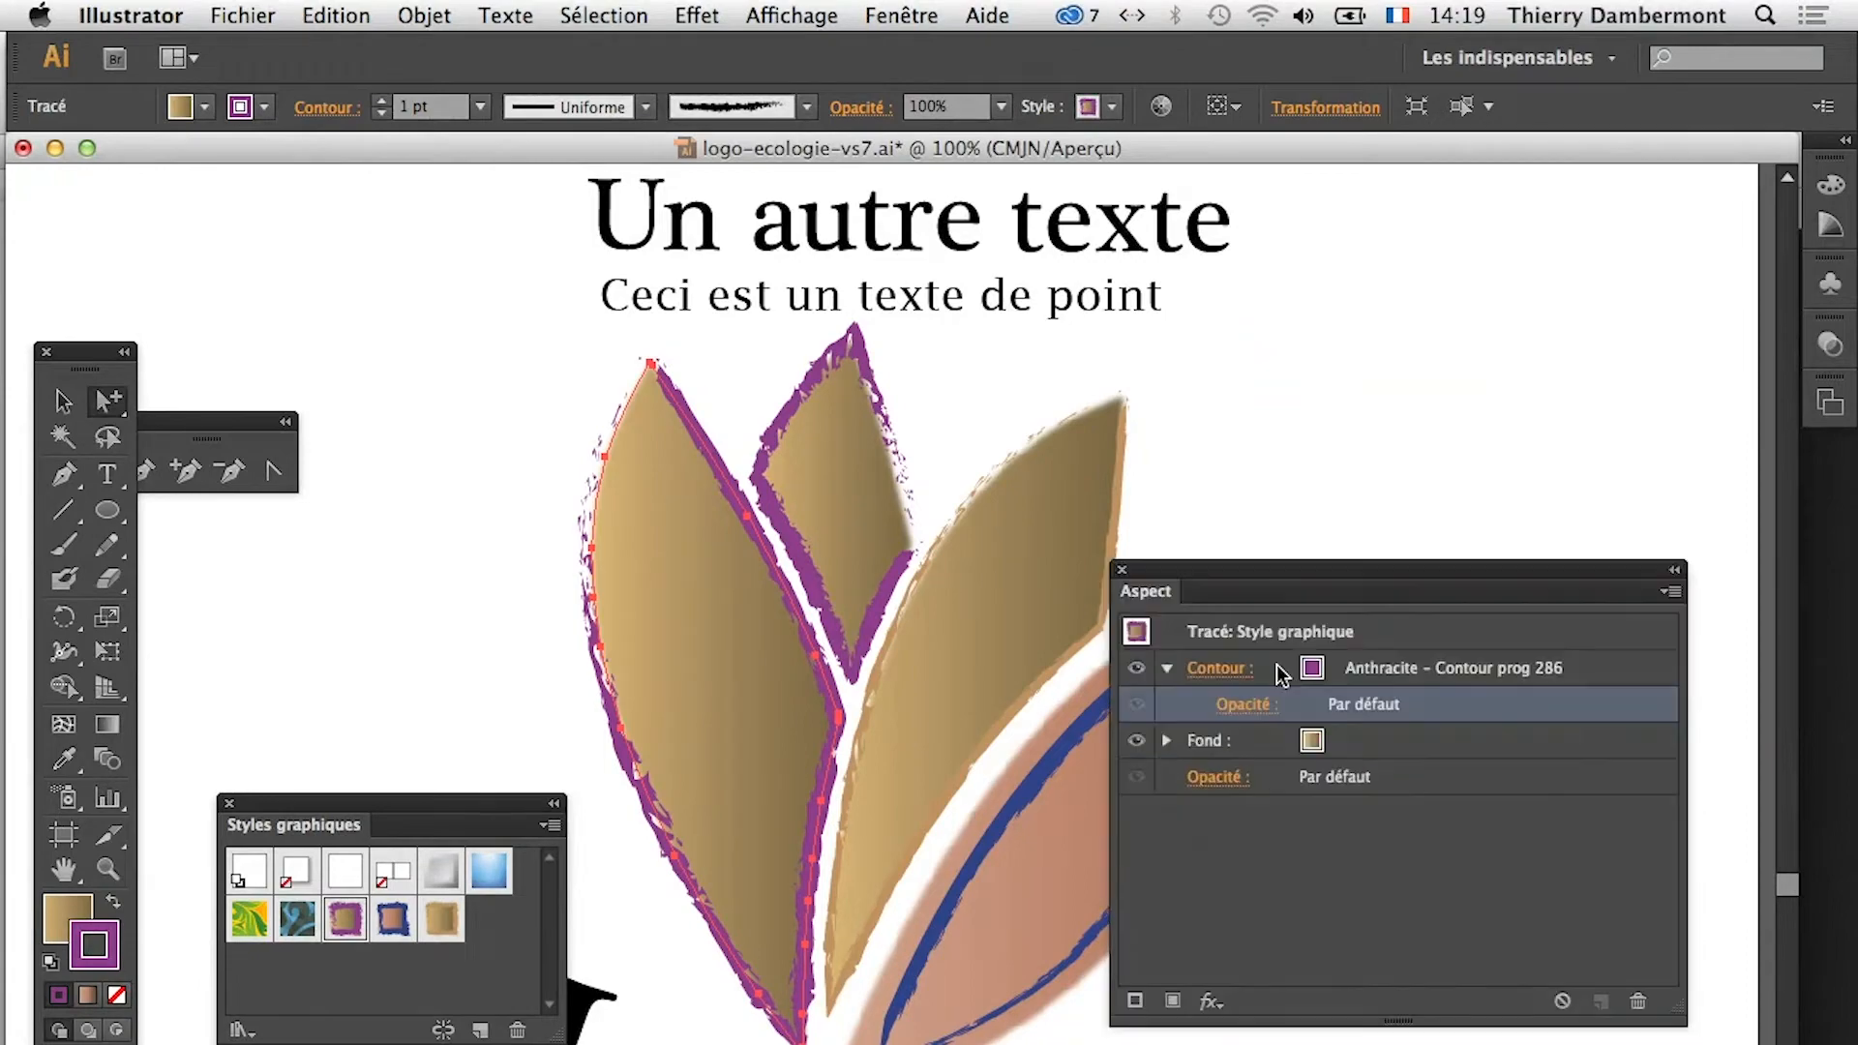
left_click_drag(1439, 596, 1425, 386)
left_click_drag(1659, 785, 1798, 793)
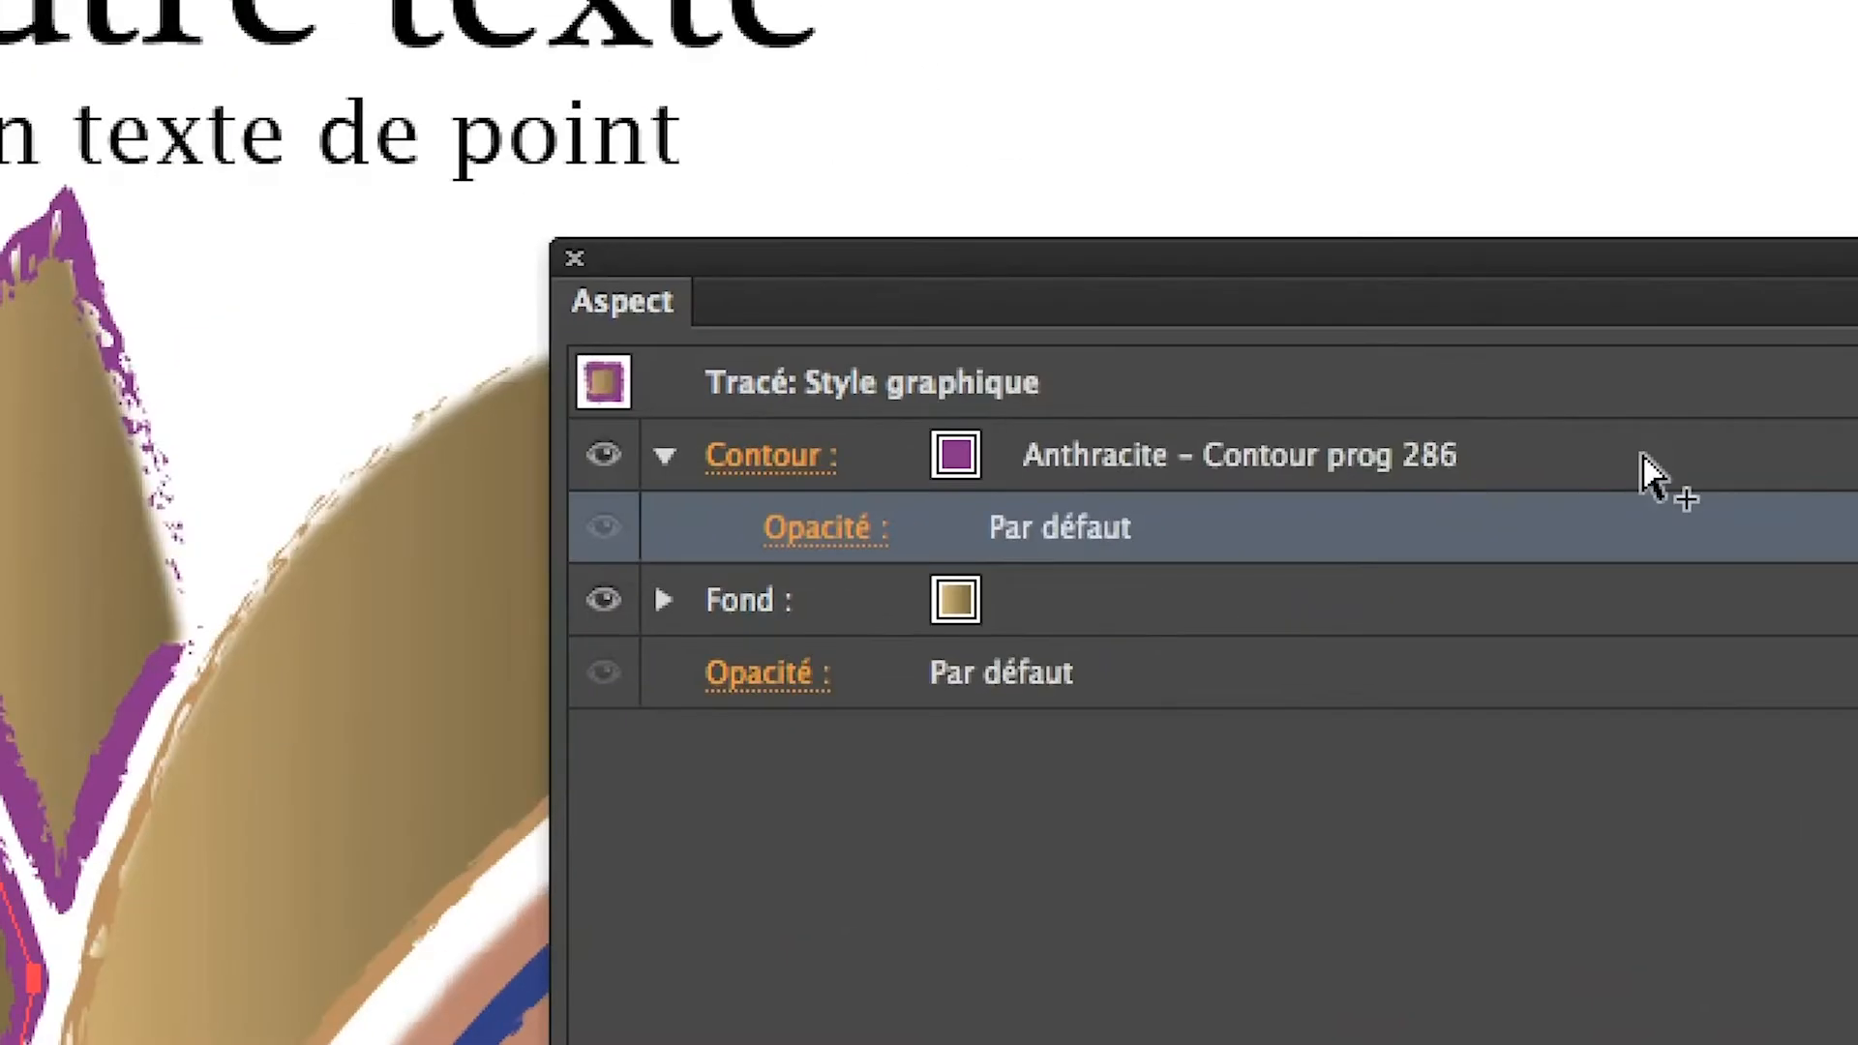
left_click(1641, 455)
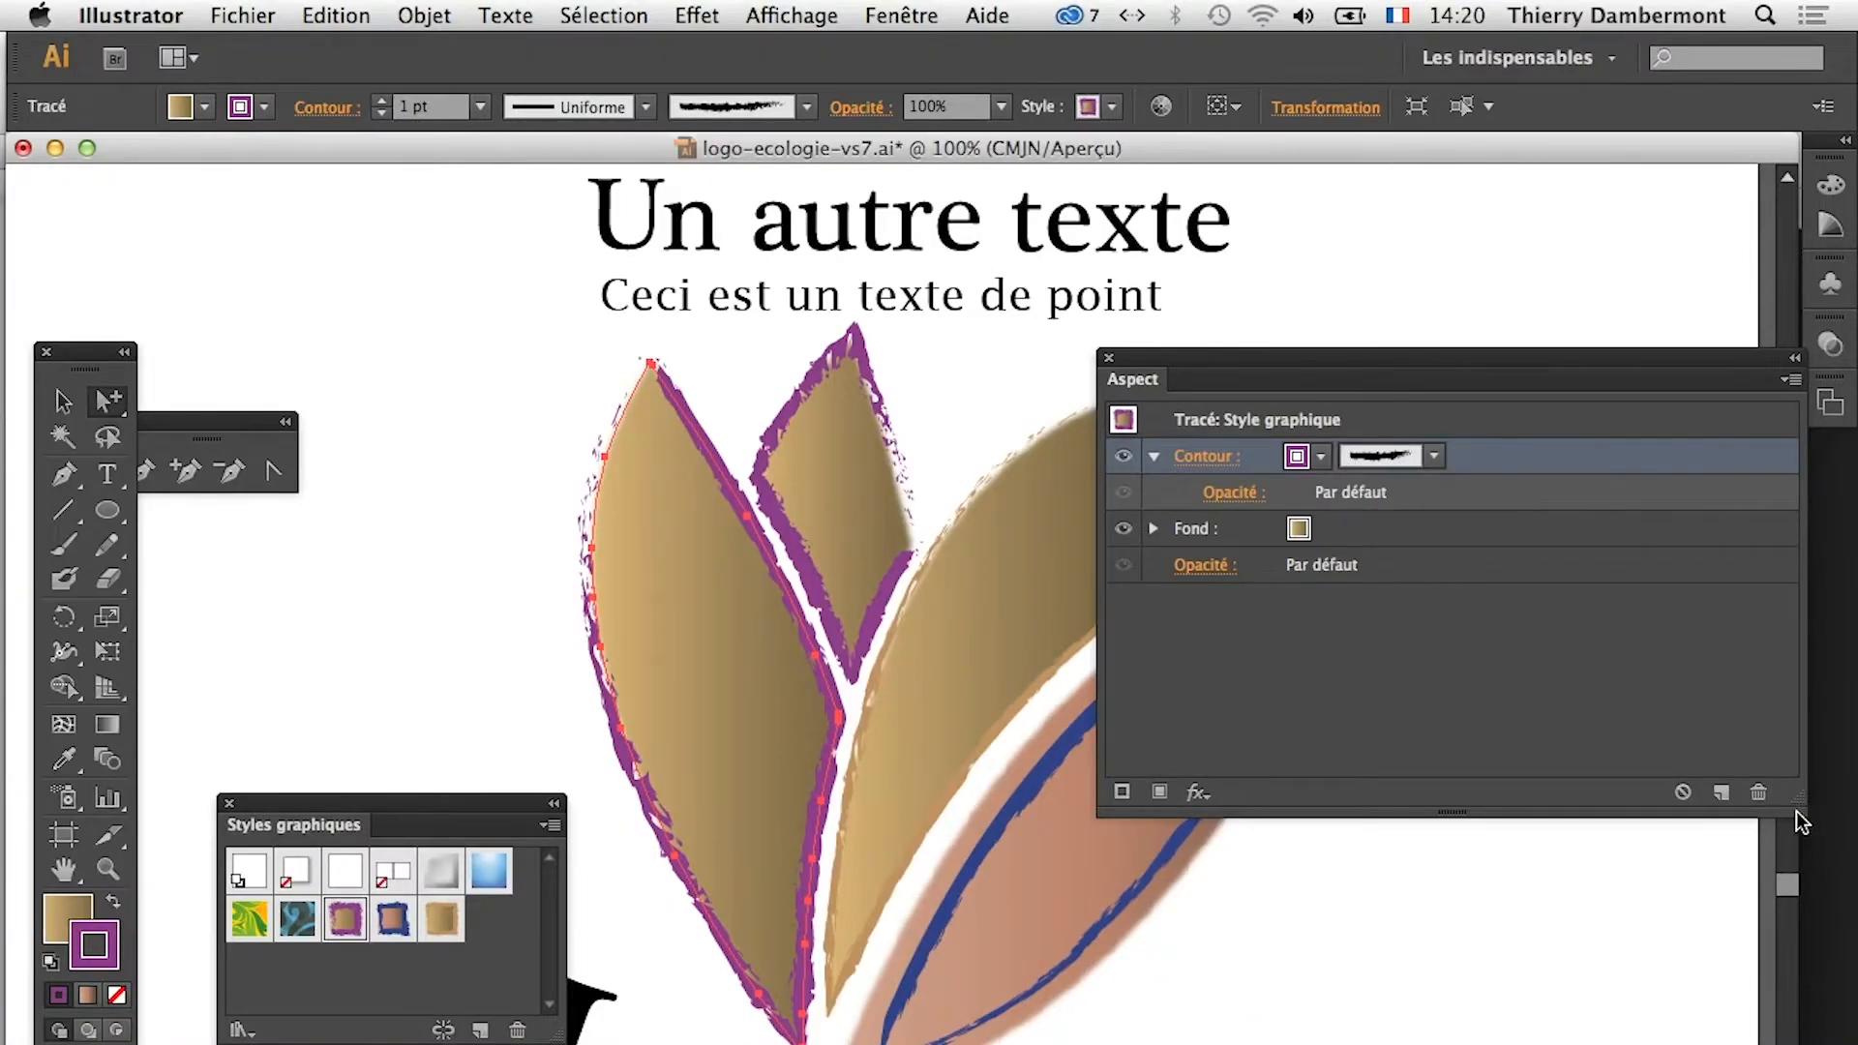
left_click_drag(1797, 818, 1642, 1007)
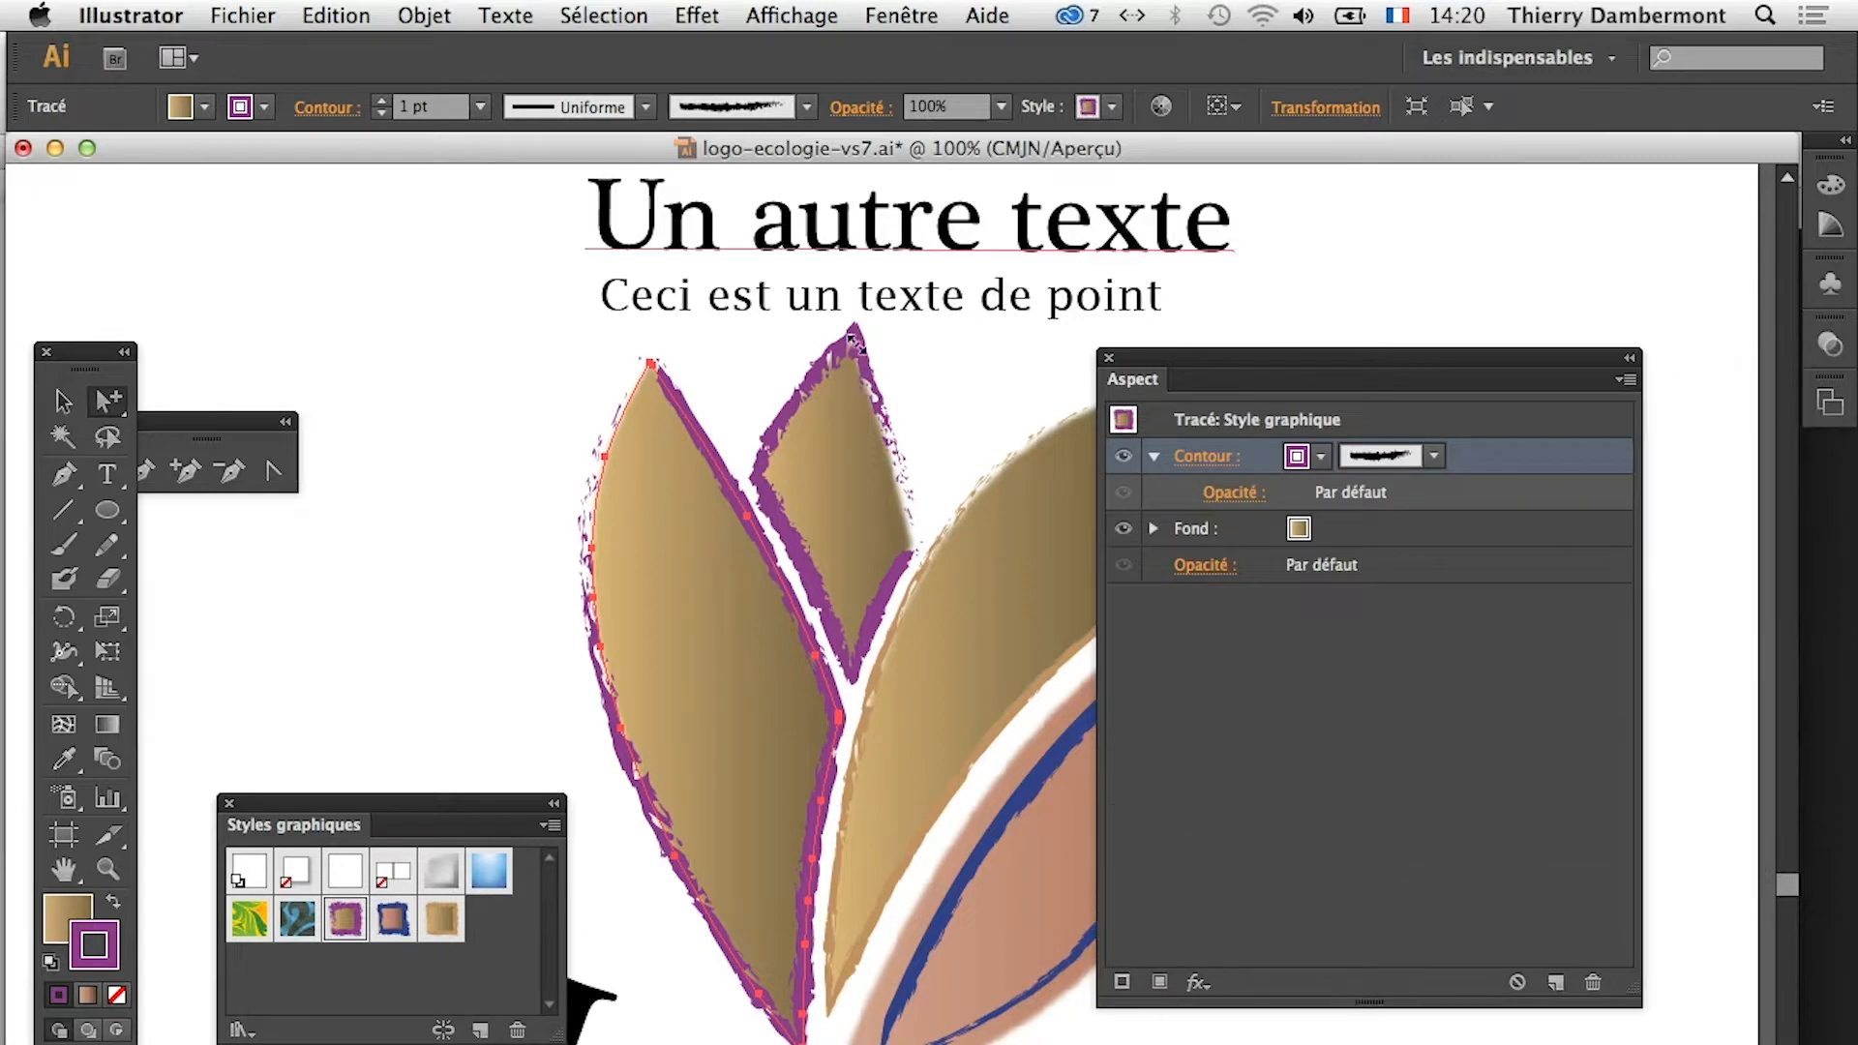
Start a Transformation effect on the petal's stroke with the preview enabled, keeping the dialog clear of the petal
left_click(680, 15)
mouse_move(713, 251)
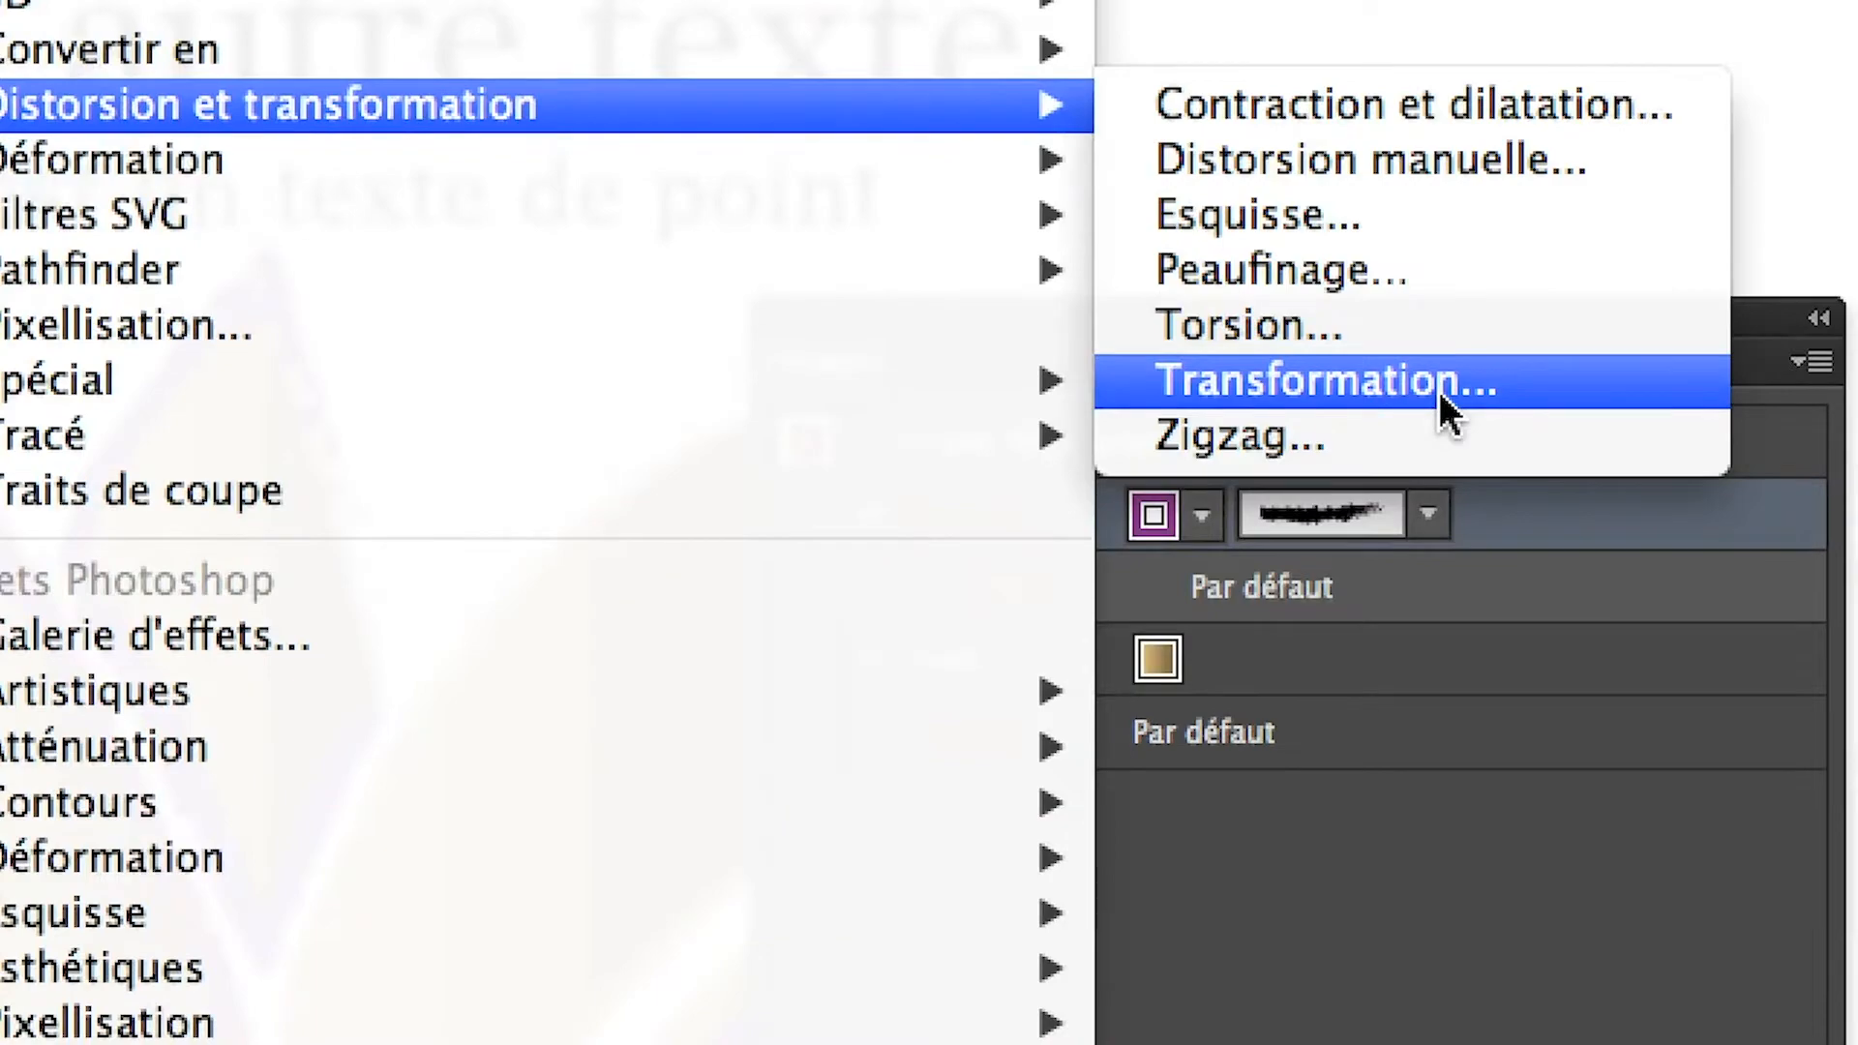
left_click(1439, 392)
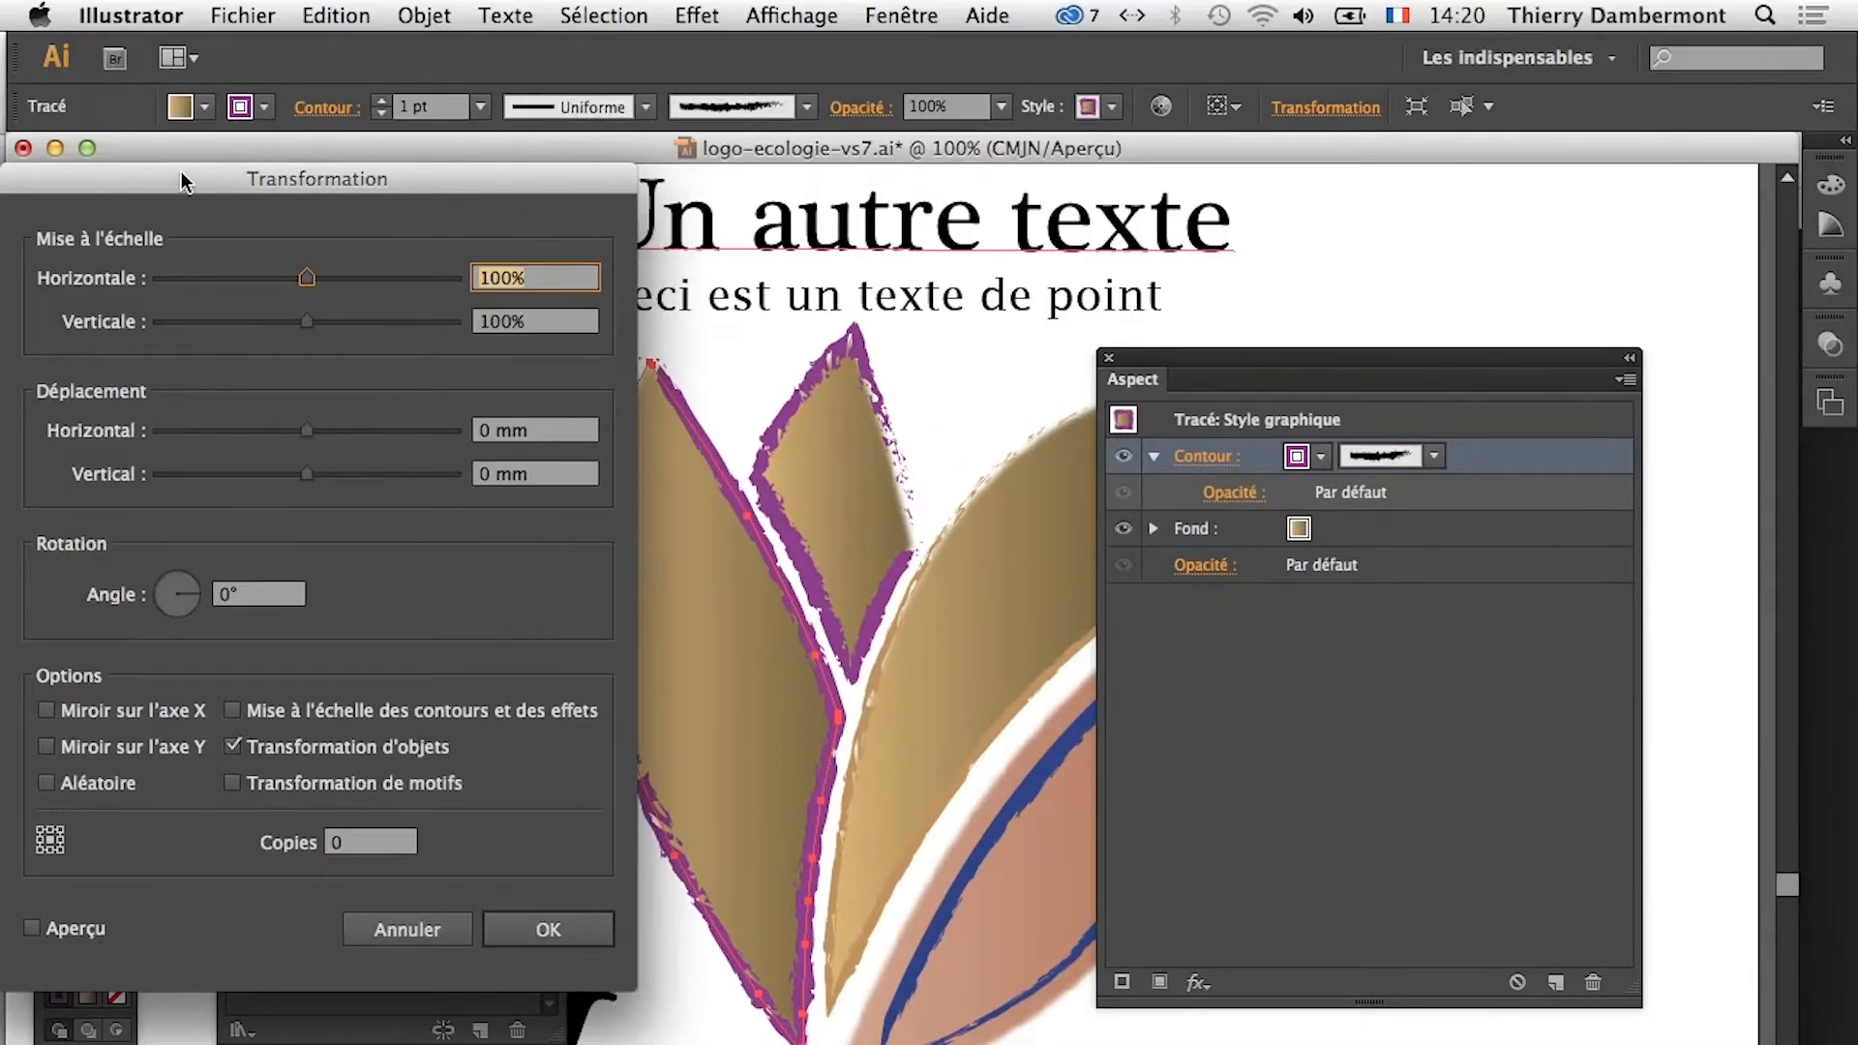
left_click_drag(182, 171, 1178, 177)
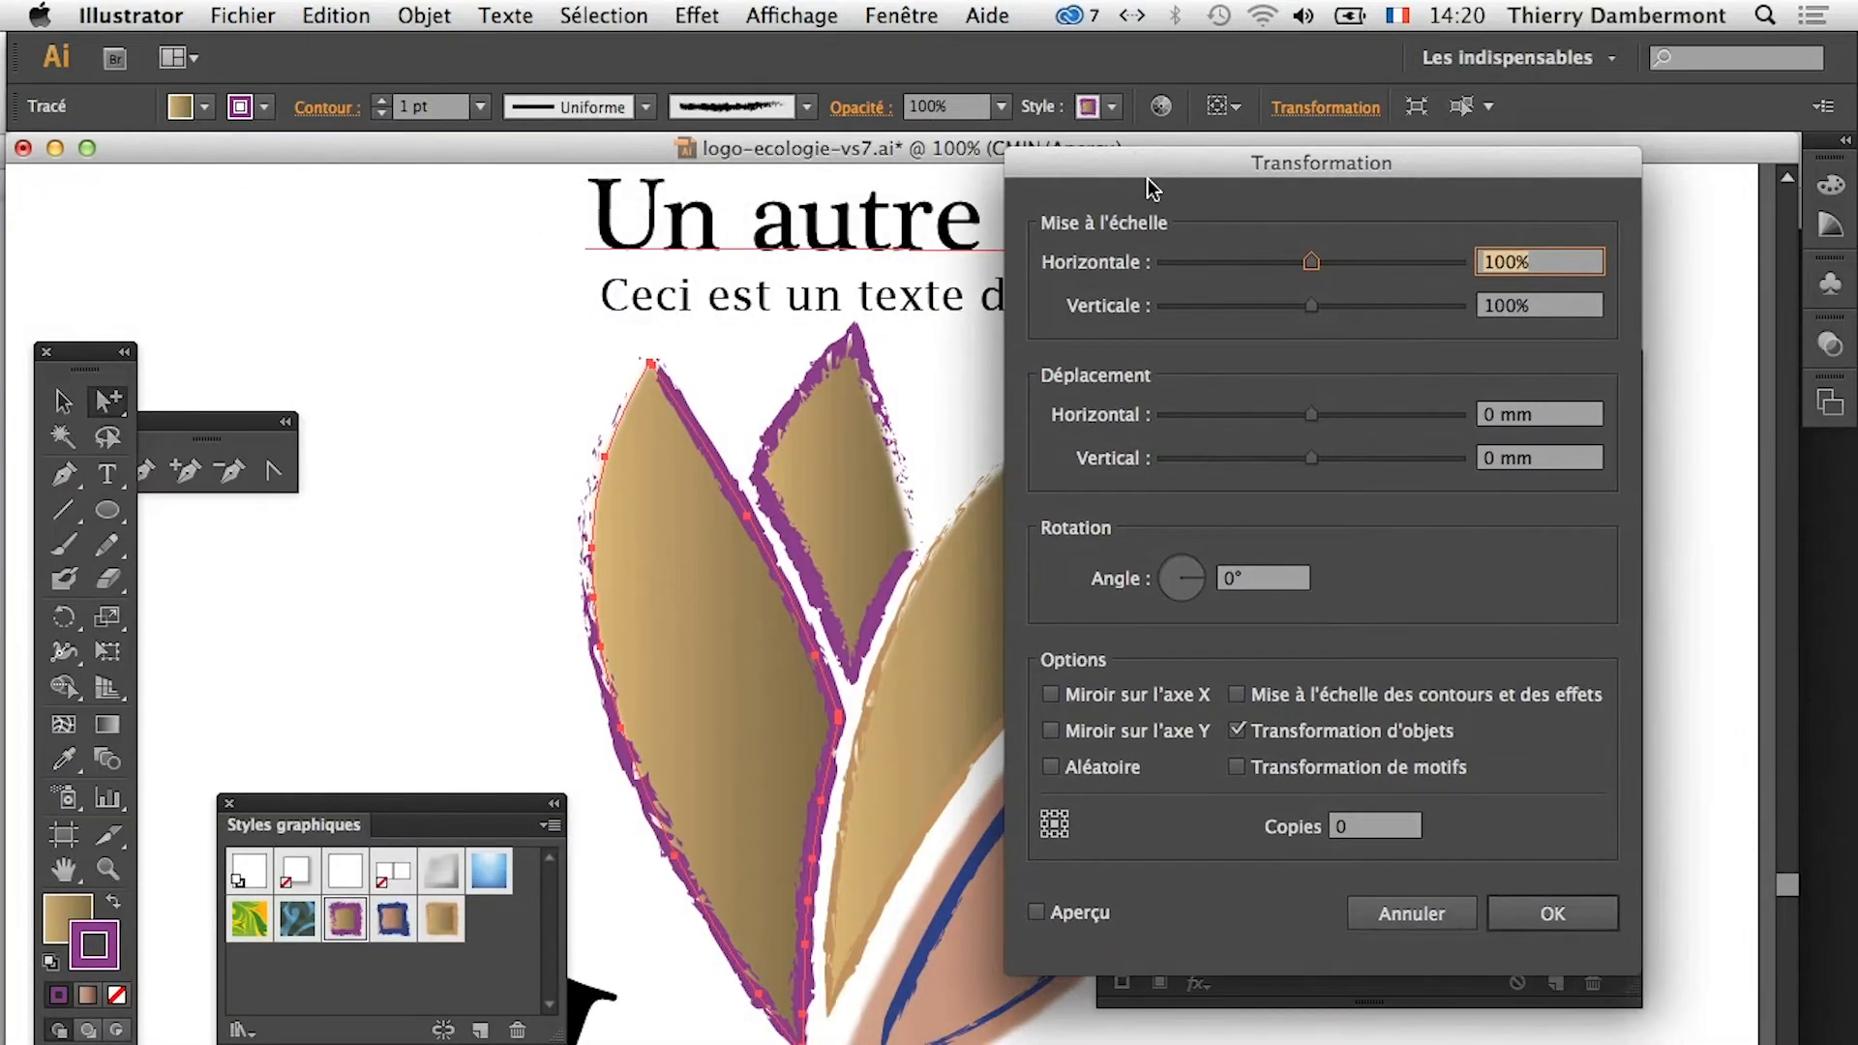
left_click(1036, 914)
left_click(1036, 913)
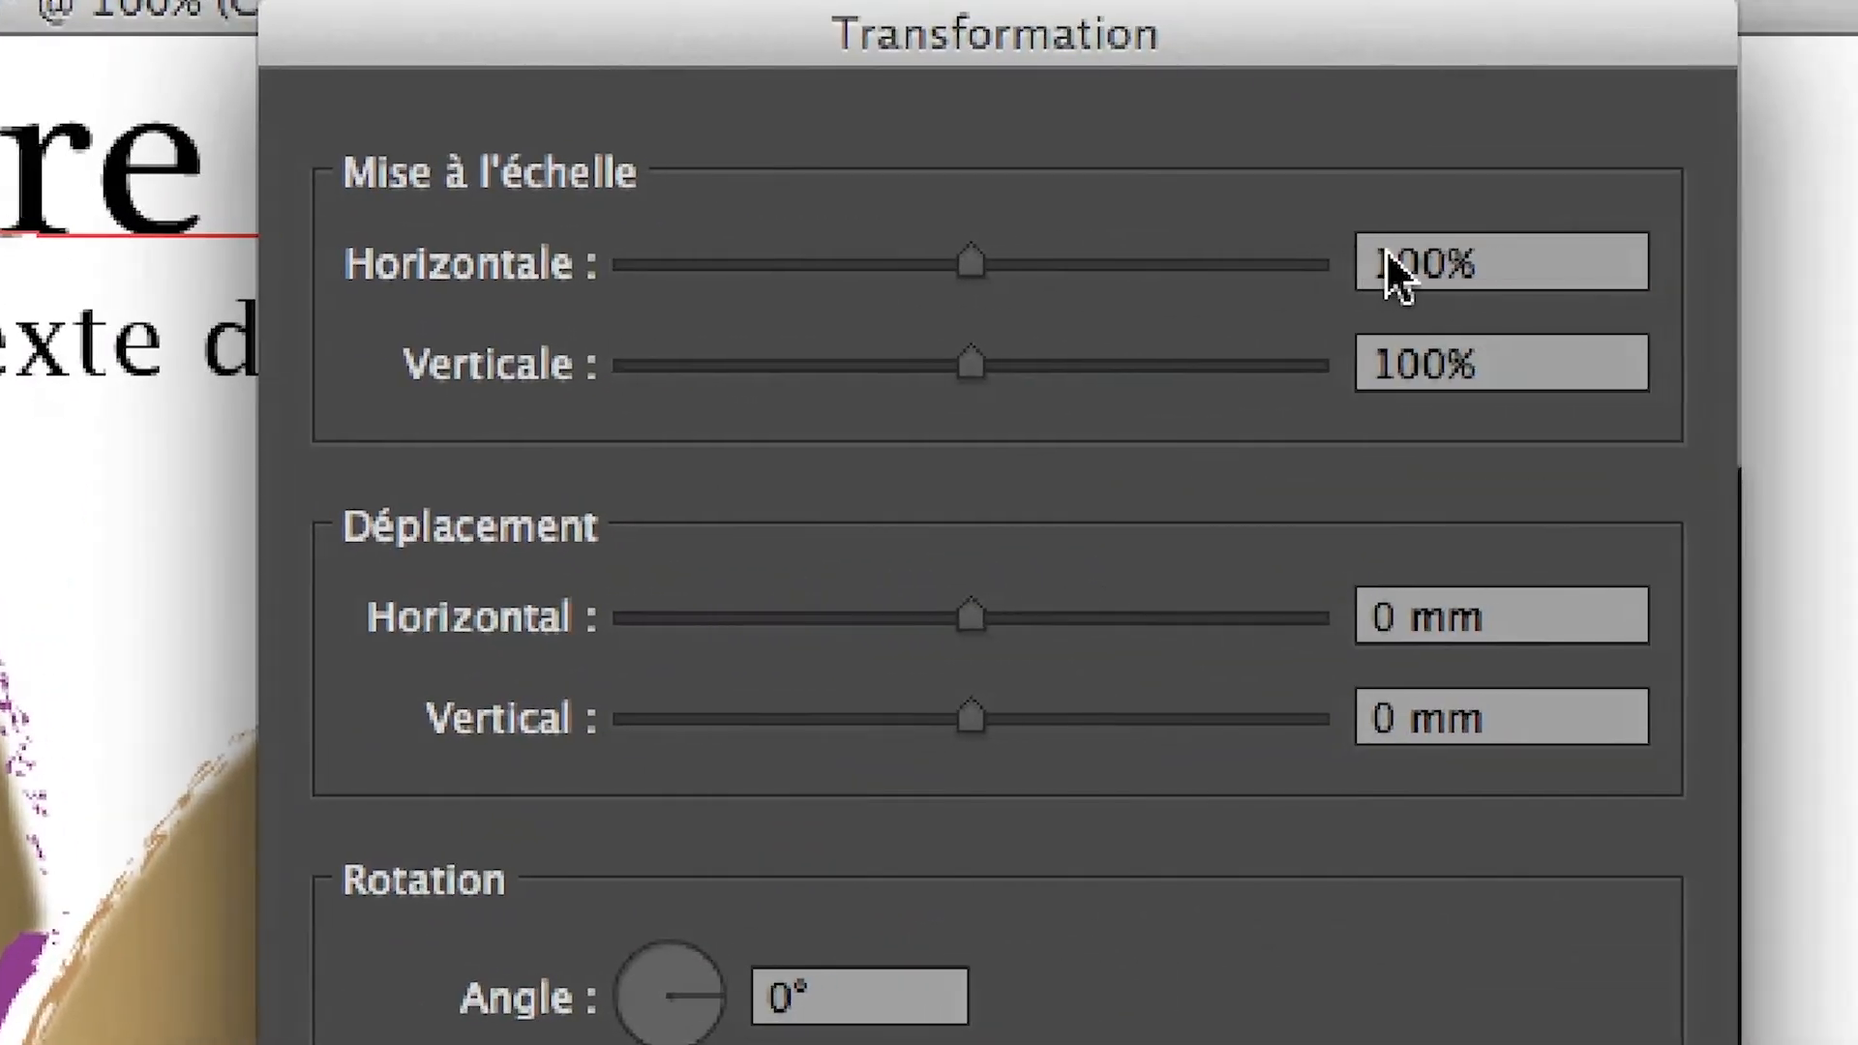
Preview the petal's stroke scaled to 102% and 110% both horizontally and vertically
left_click(1420, 256)
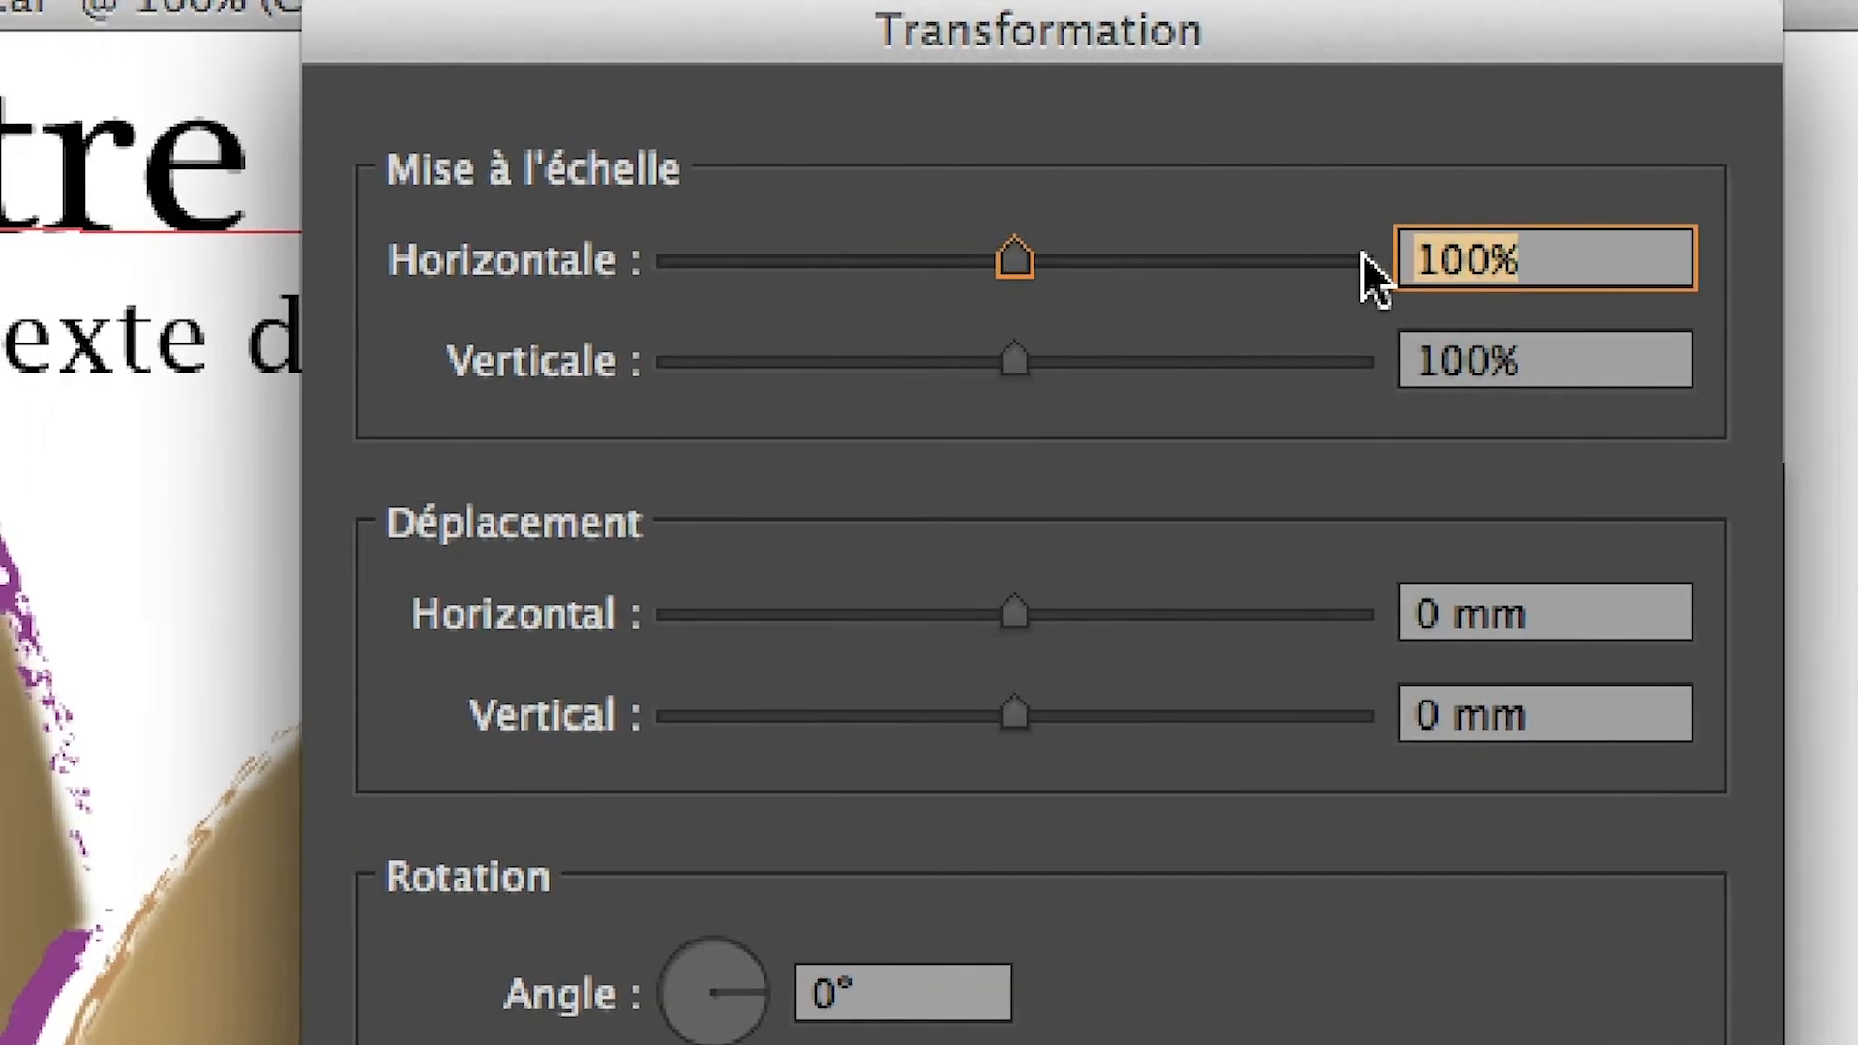
type("10")
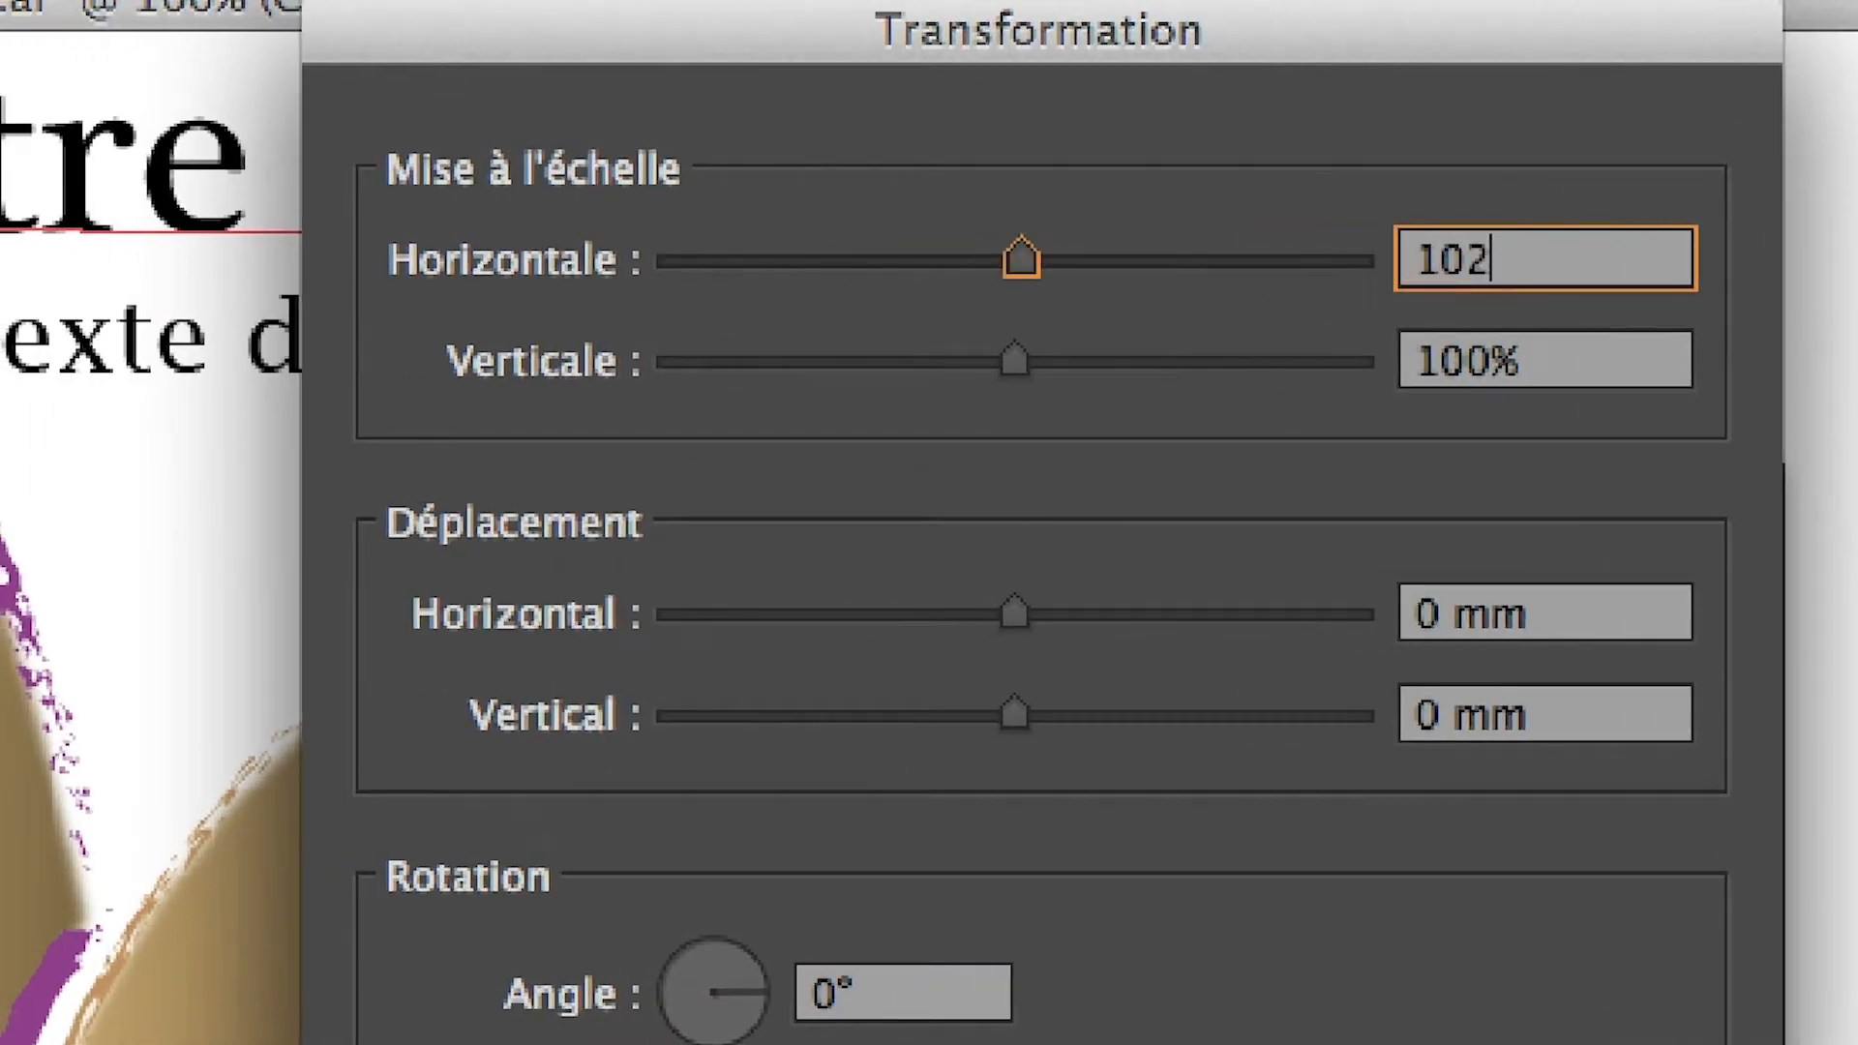
key("Tab")
type("1")
key("Tab")
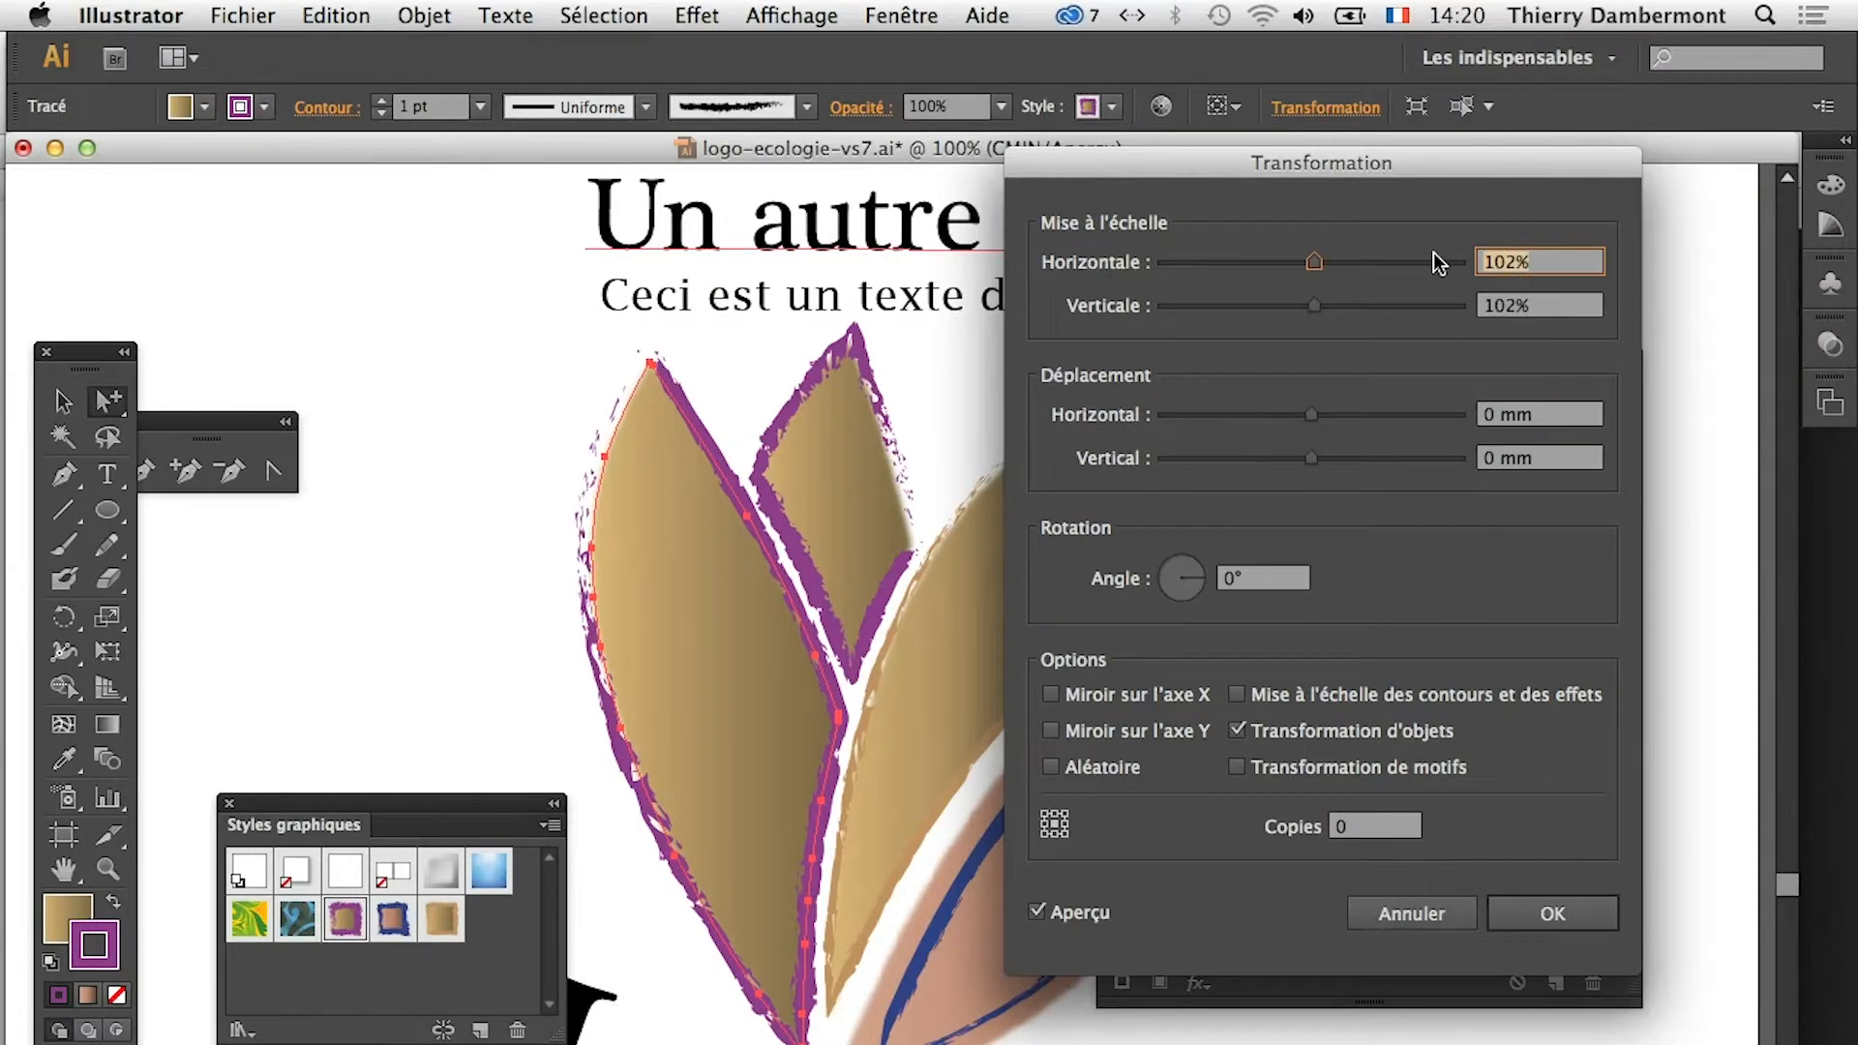
type("110")
key("Tab")
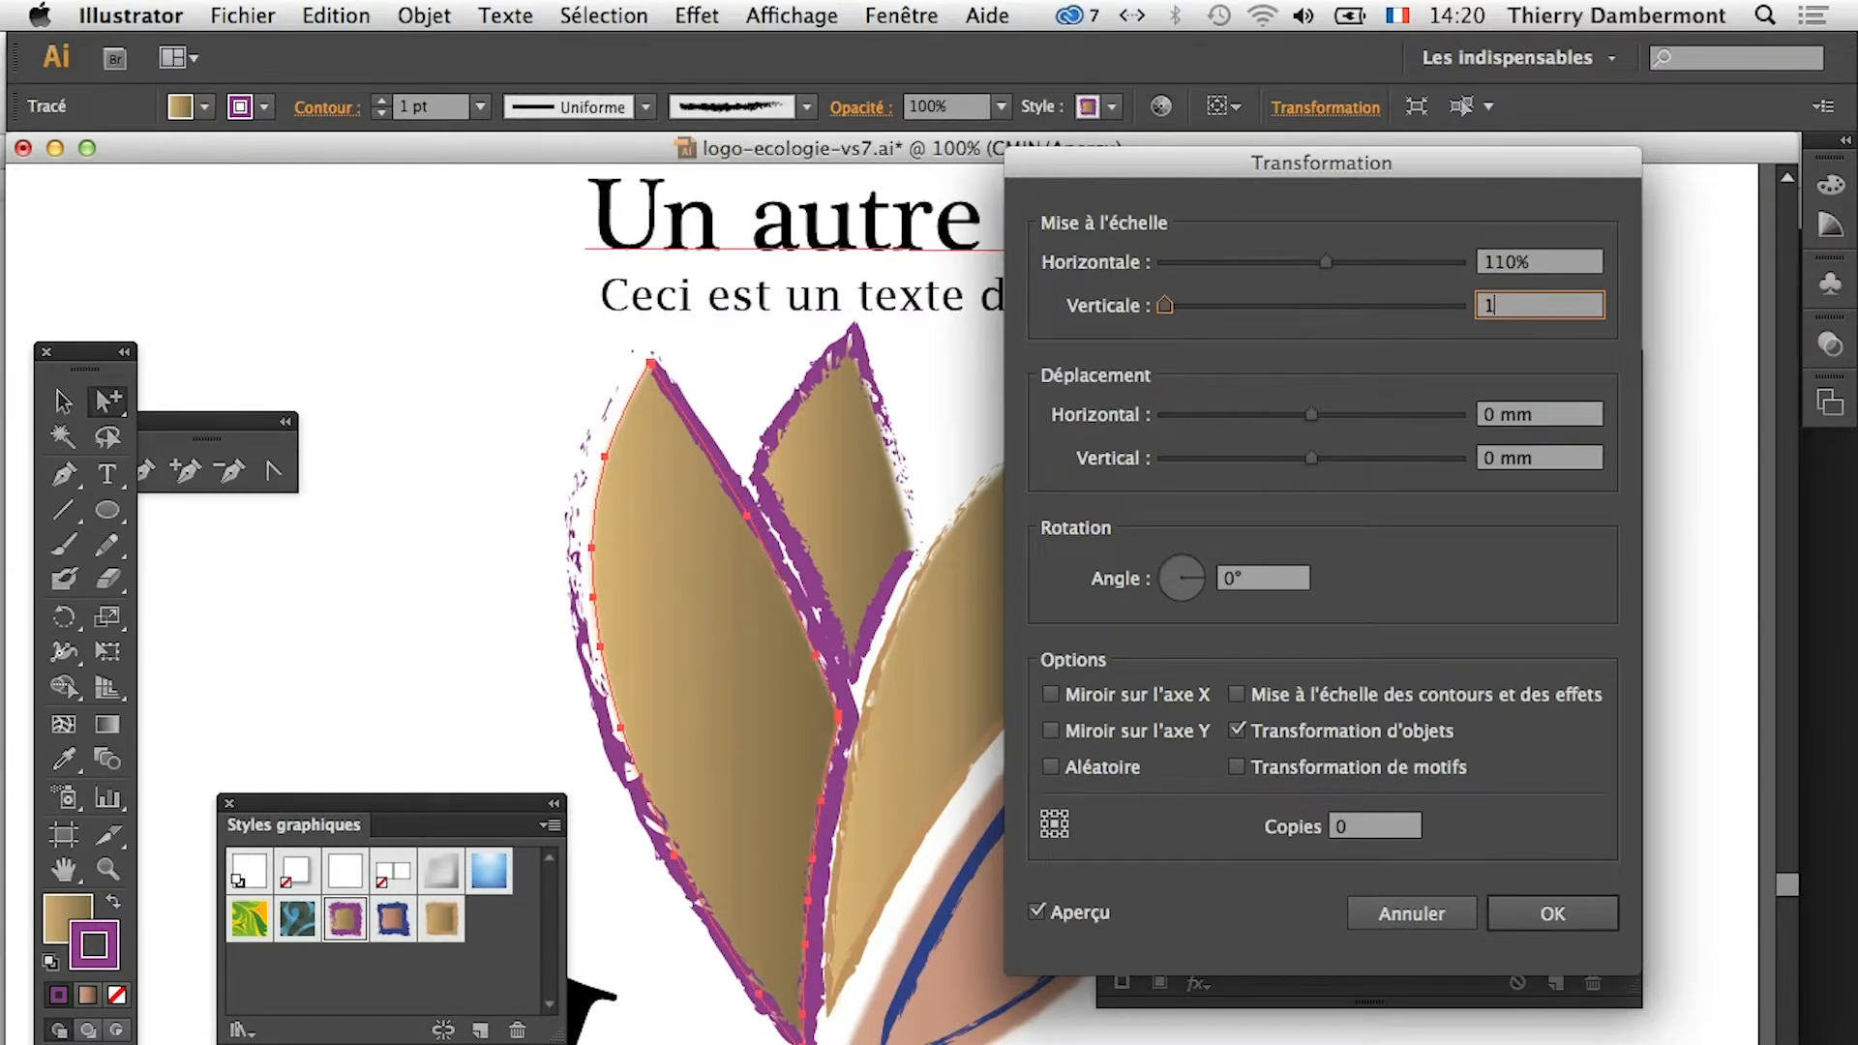
key("Tab")
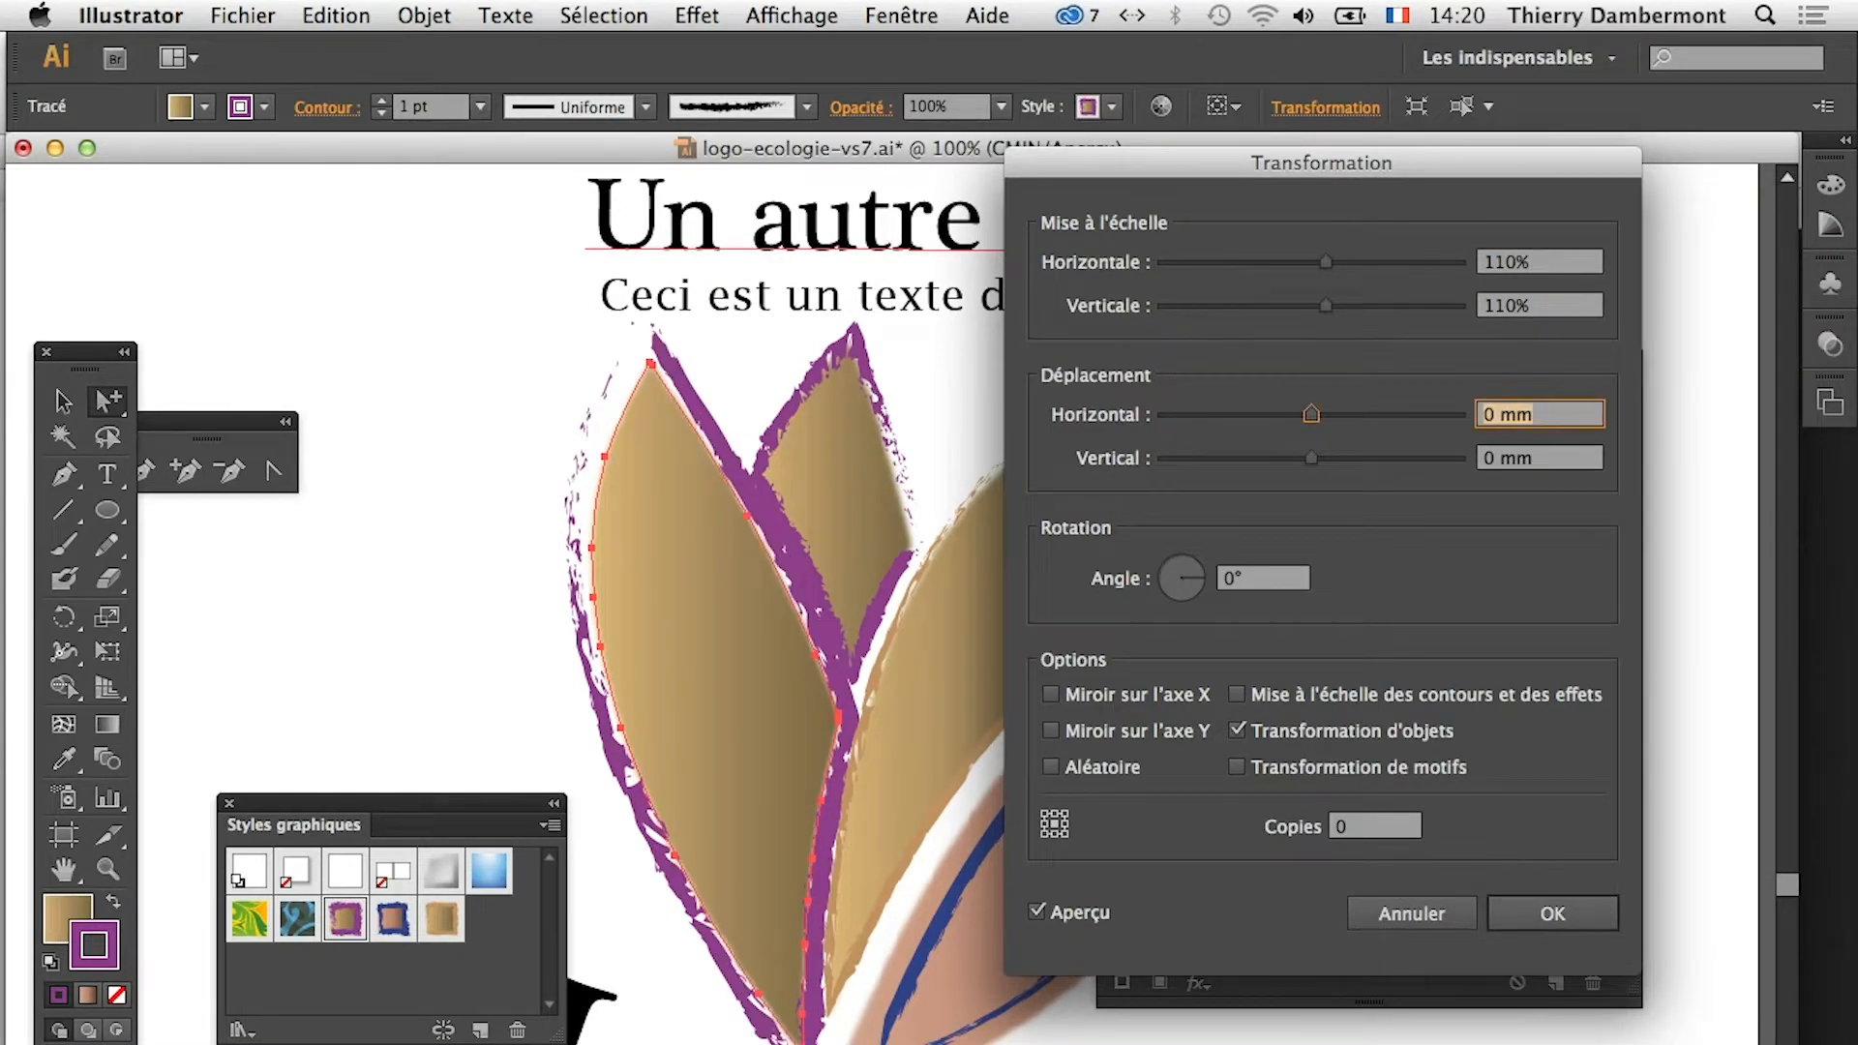
Set the horizontal and vertical scale to 120% and apply the Transformation effect to the petal's stroke
left_click_drag(1338, 171, 1510, 423)
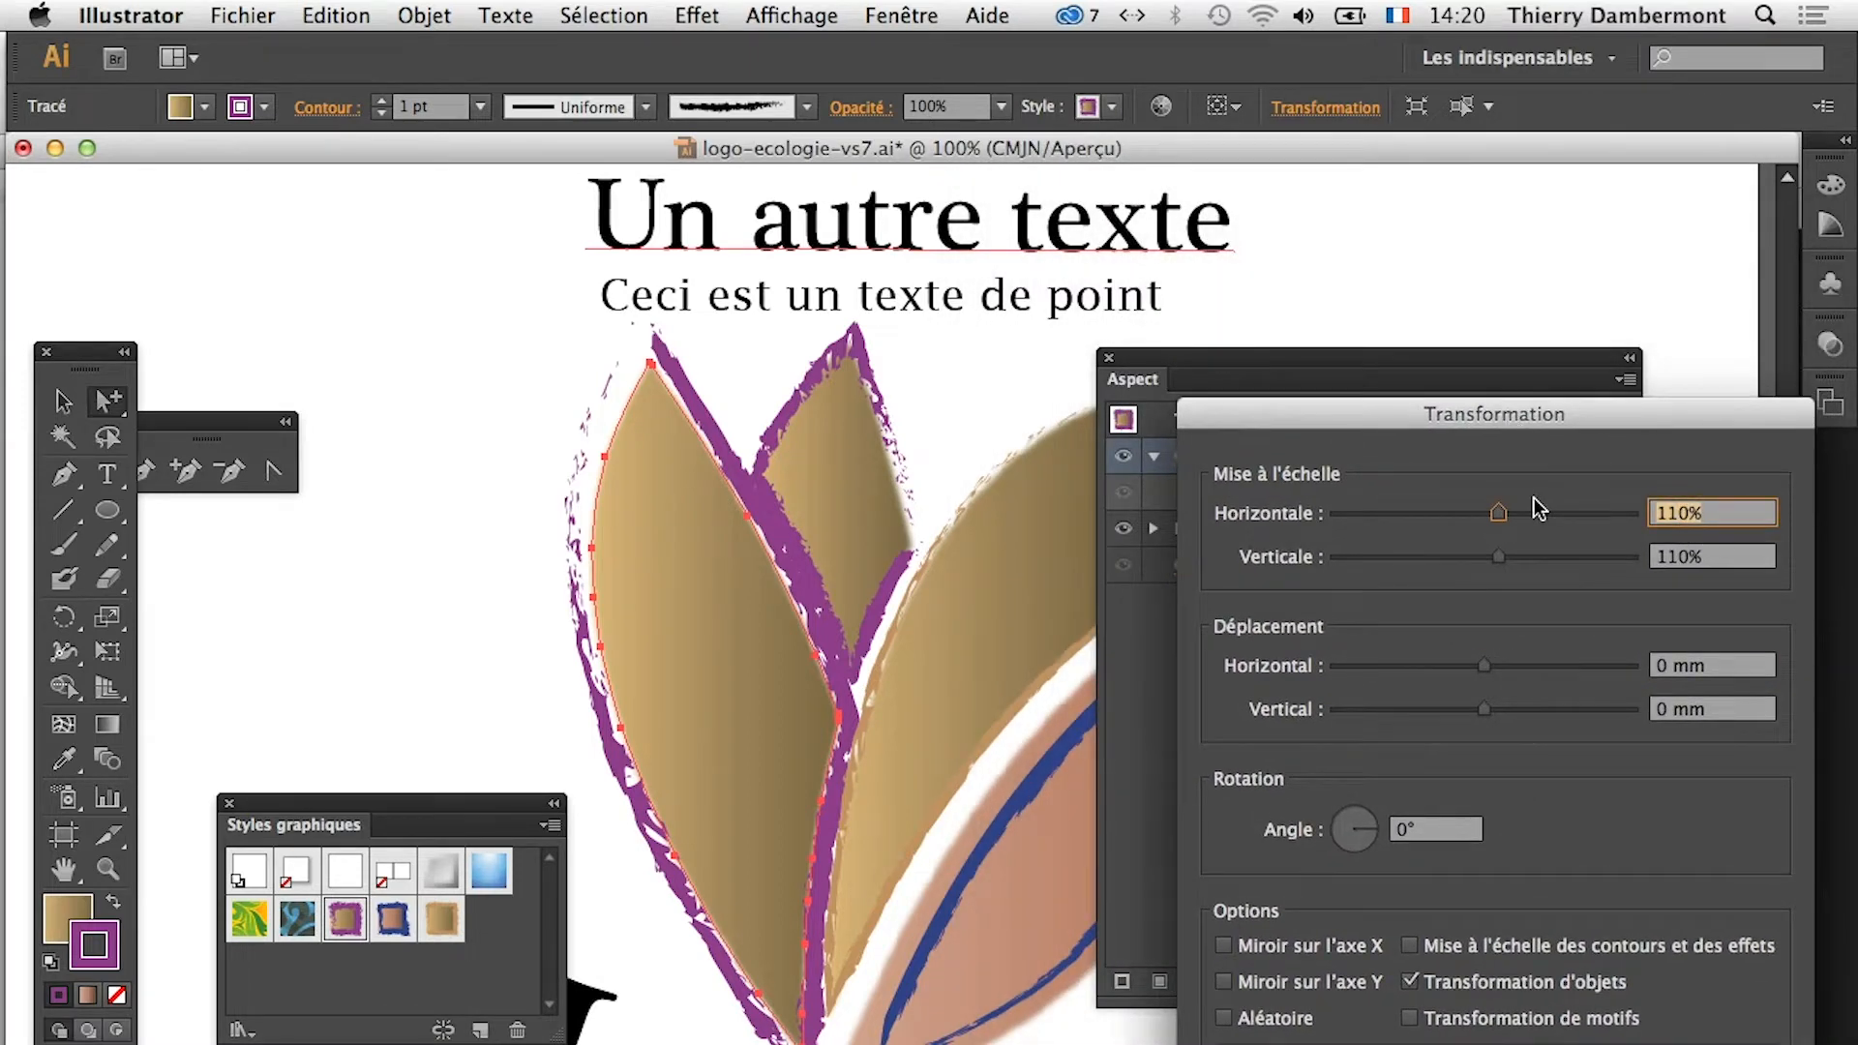
type("120")
key("Tab")
key("Tab")
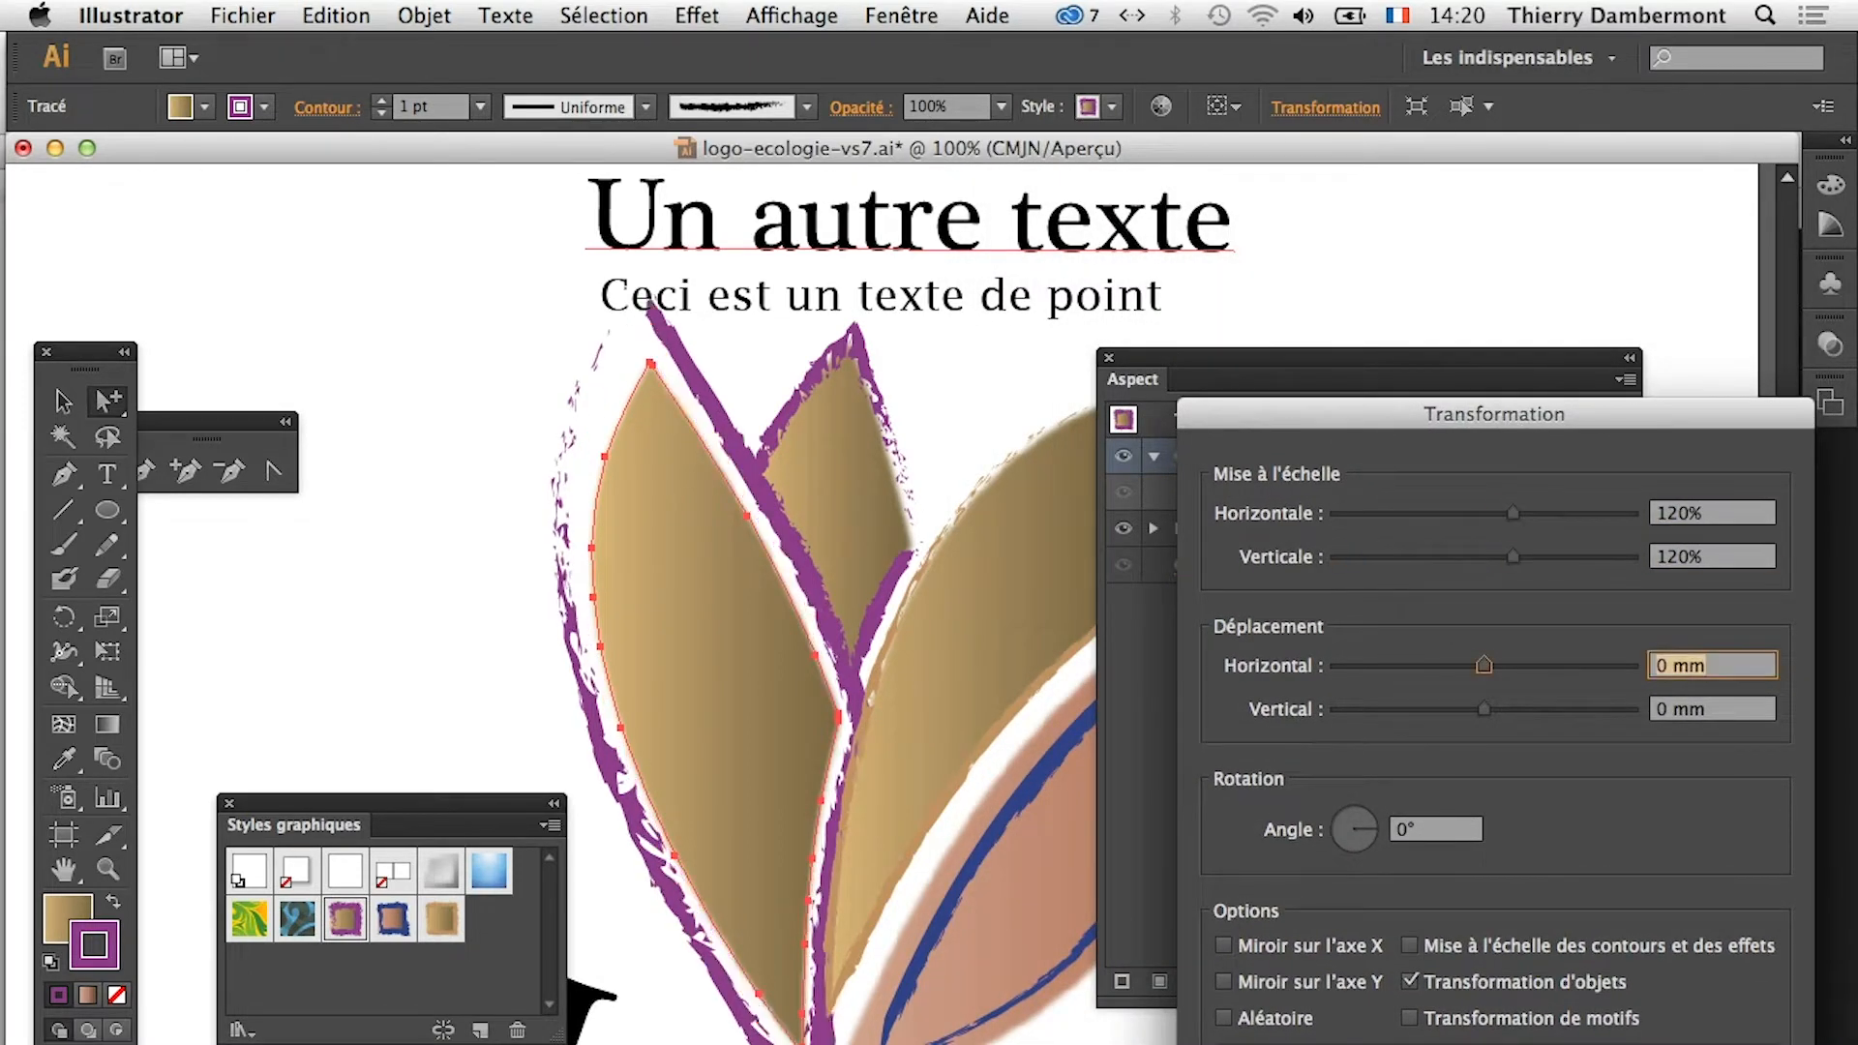
left_click_drag(1416, 406, 1241, 408)
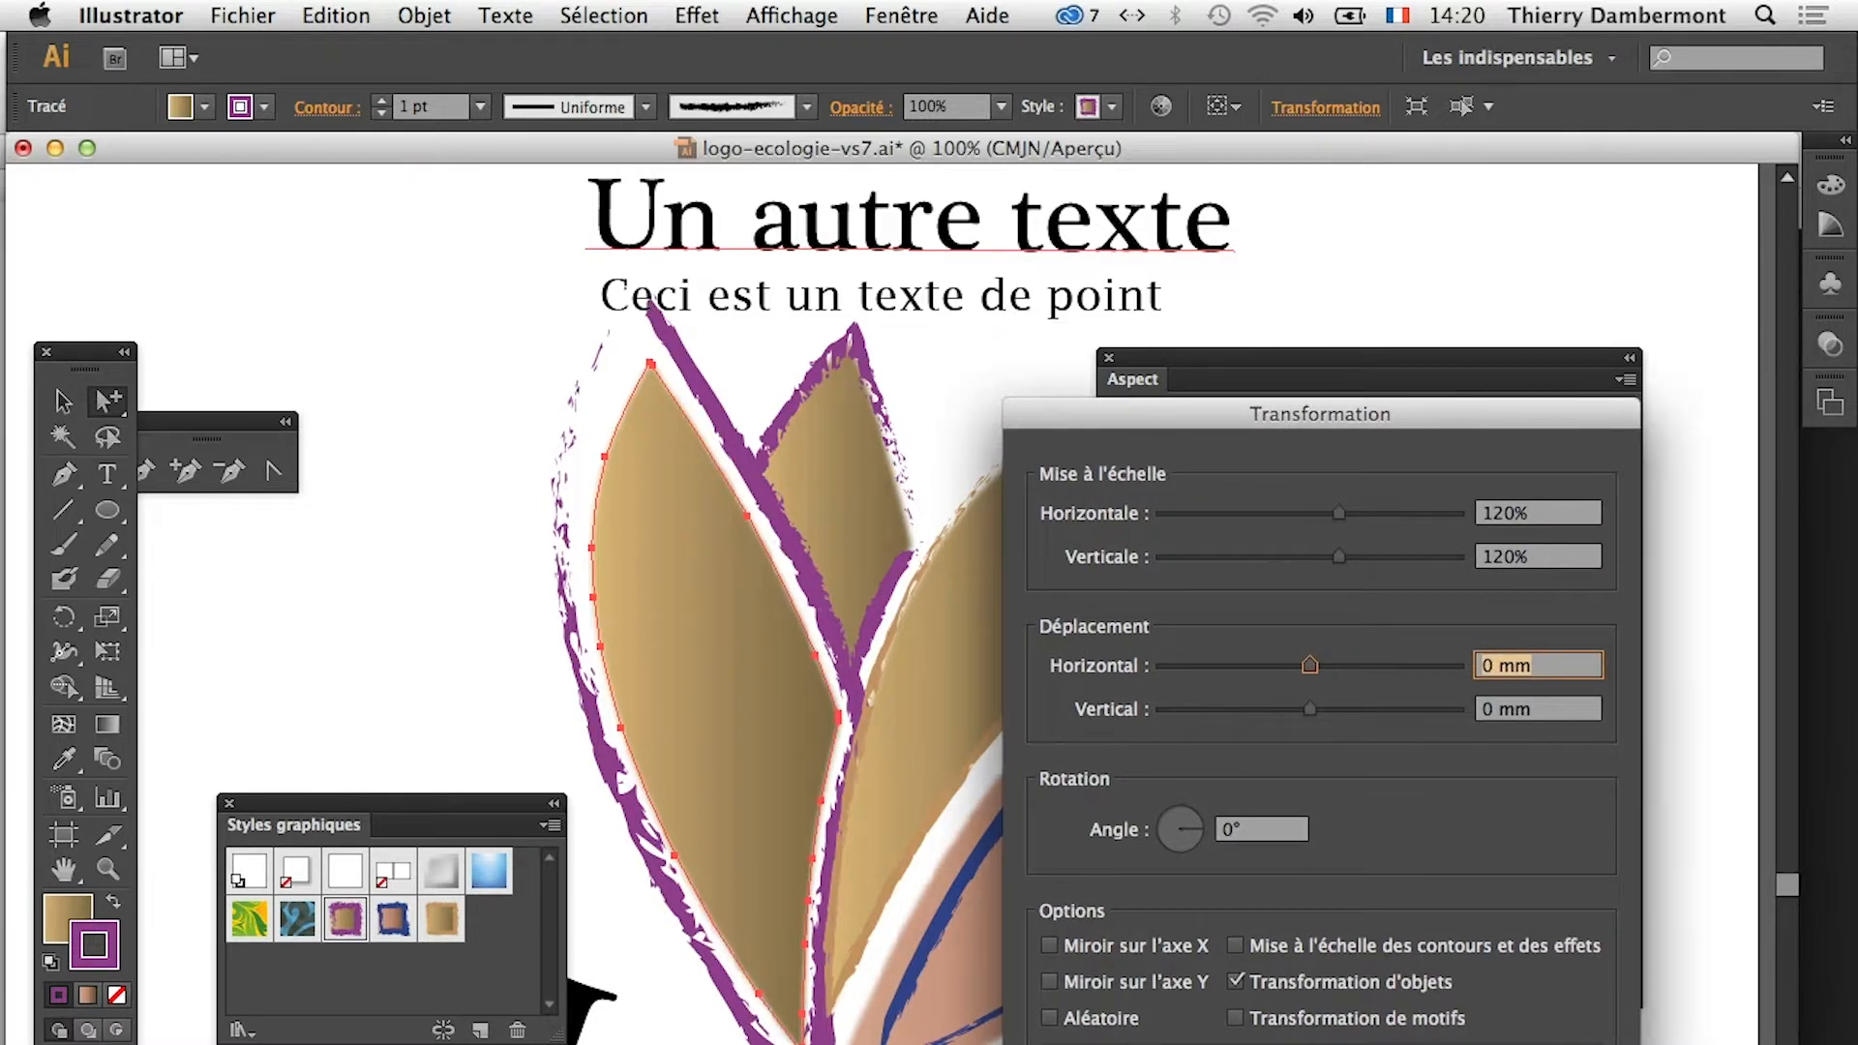
key("Return")
Move the Aspect and Styles graphiques panels clear of the logo to examine the petal's enlarged stroke
left_click_drag(1231, 368, 1501, 631)
left_click_drag(1125, 622, 966, 548)
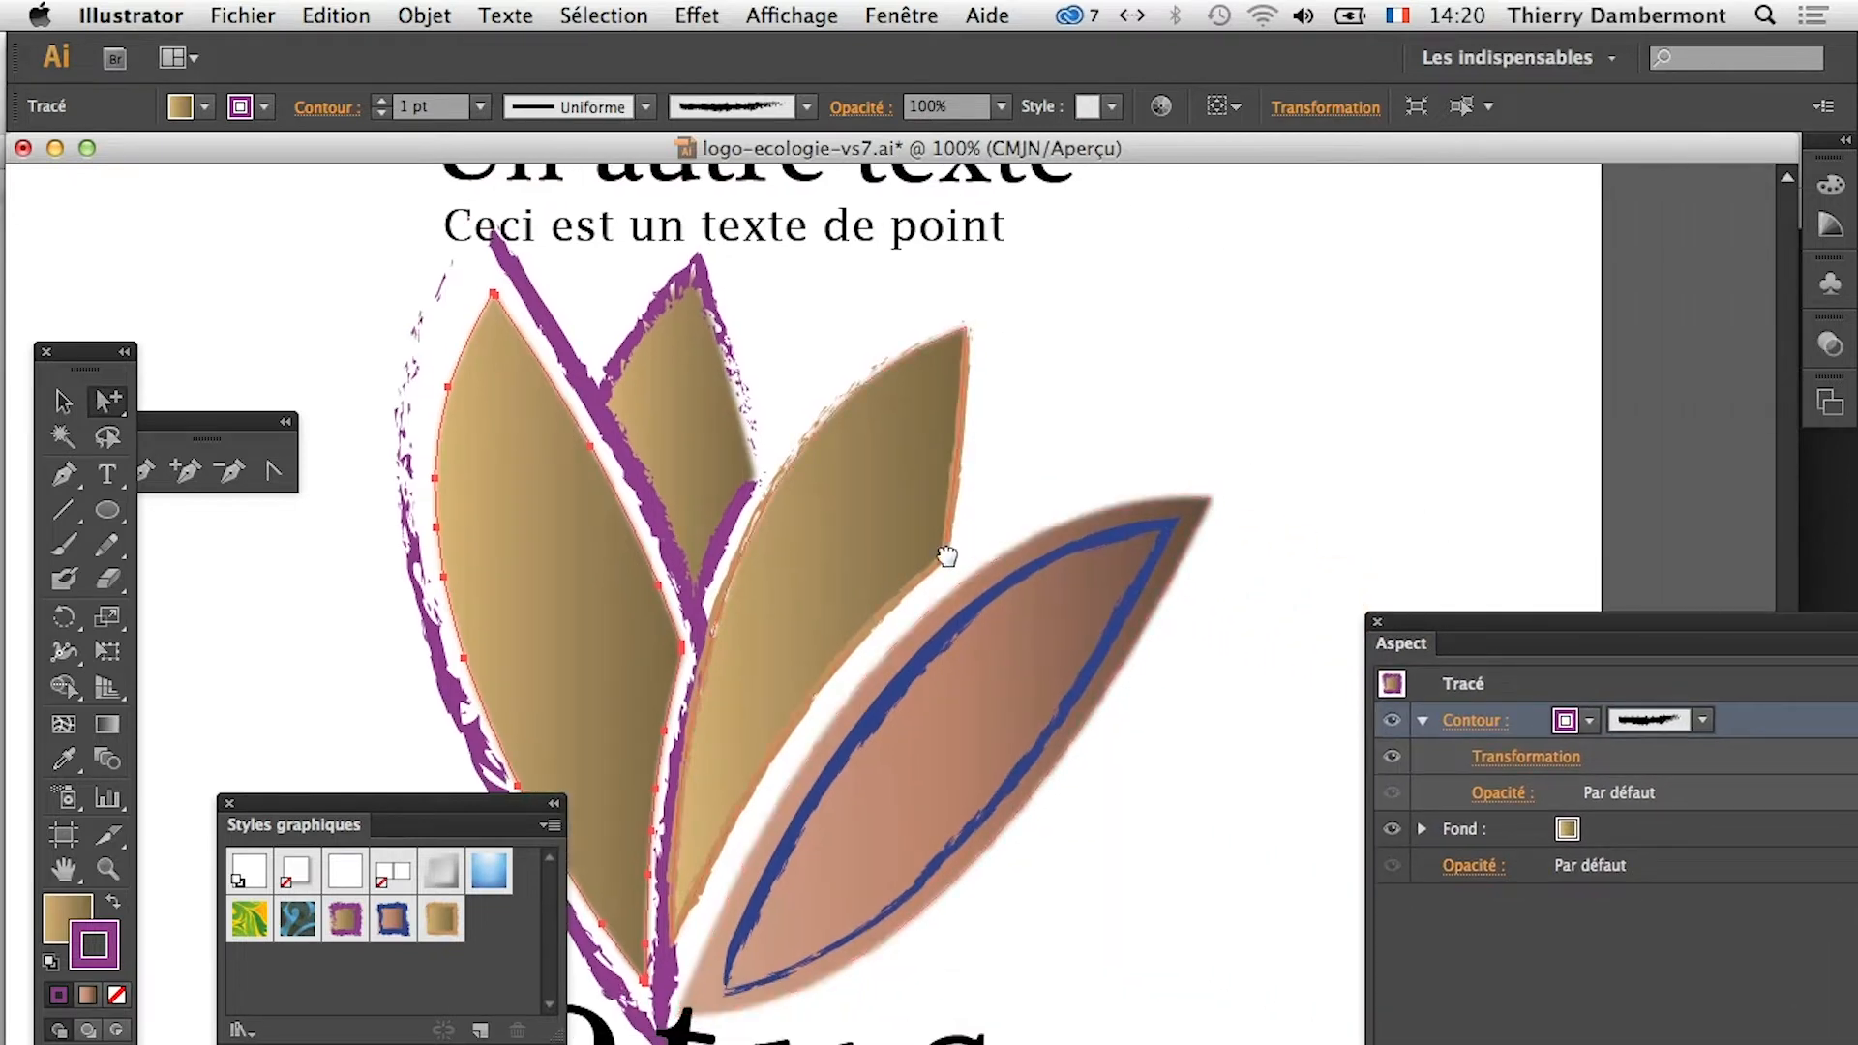
left_click_drag(471, 811, 389, 1022)
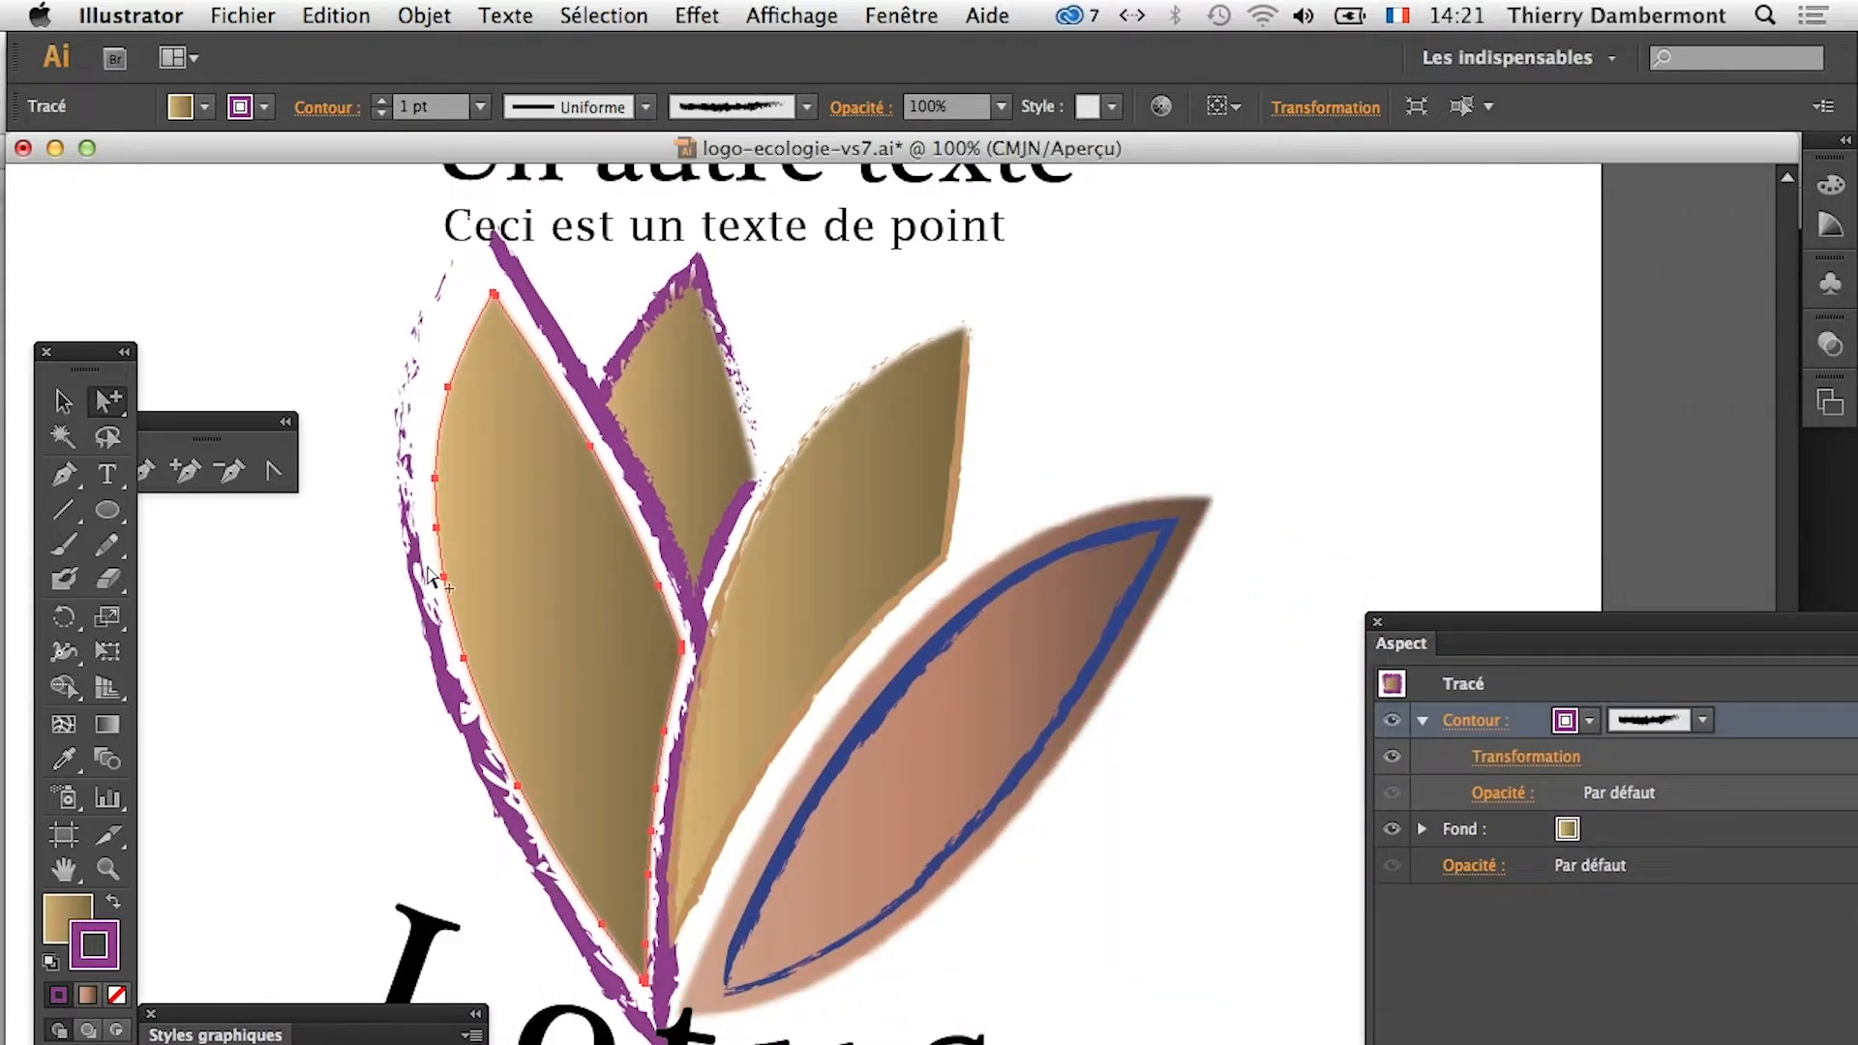
scroll(395, 411, "up", 1)
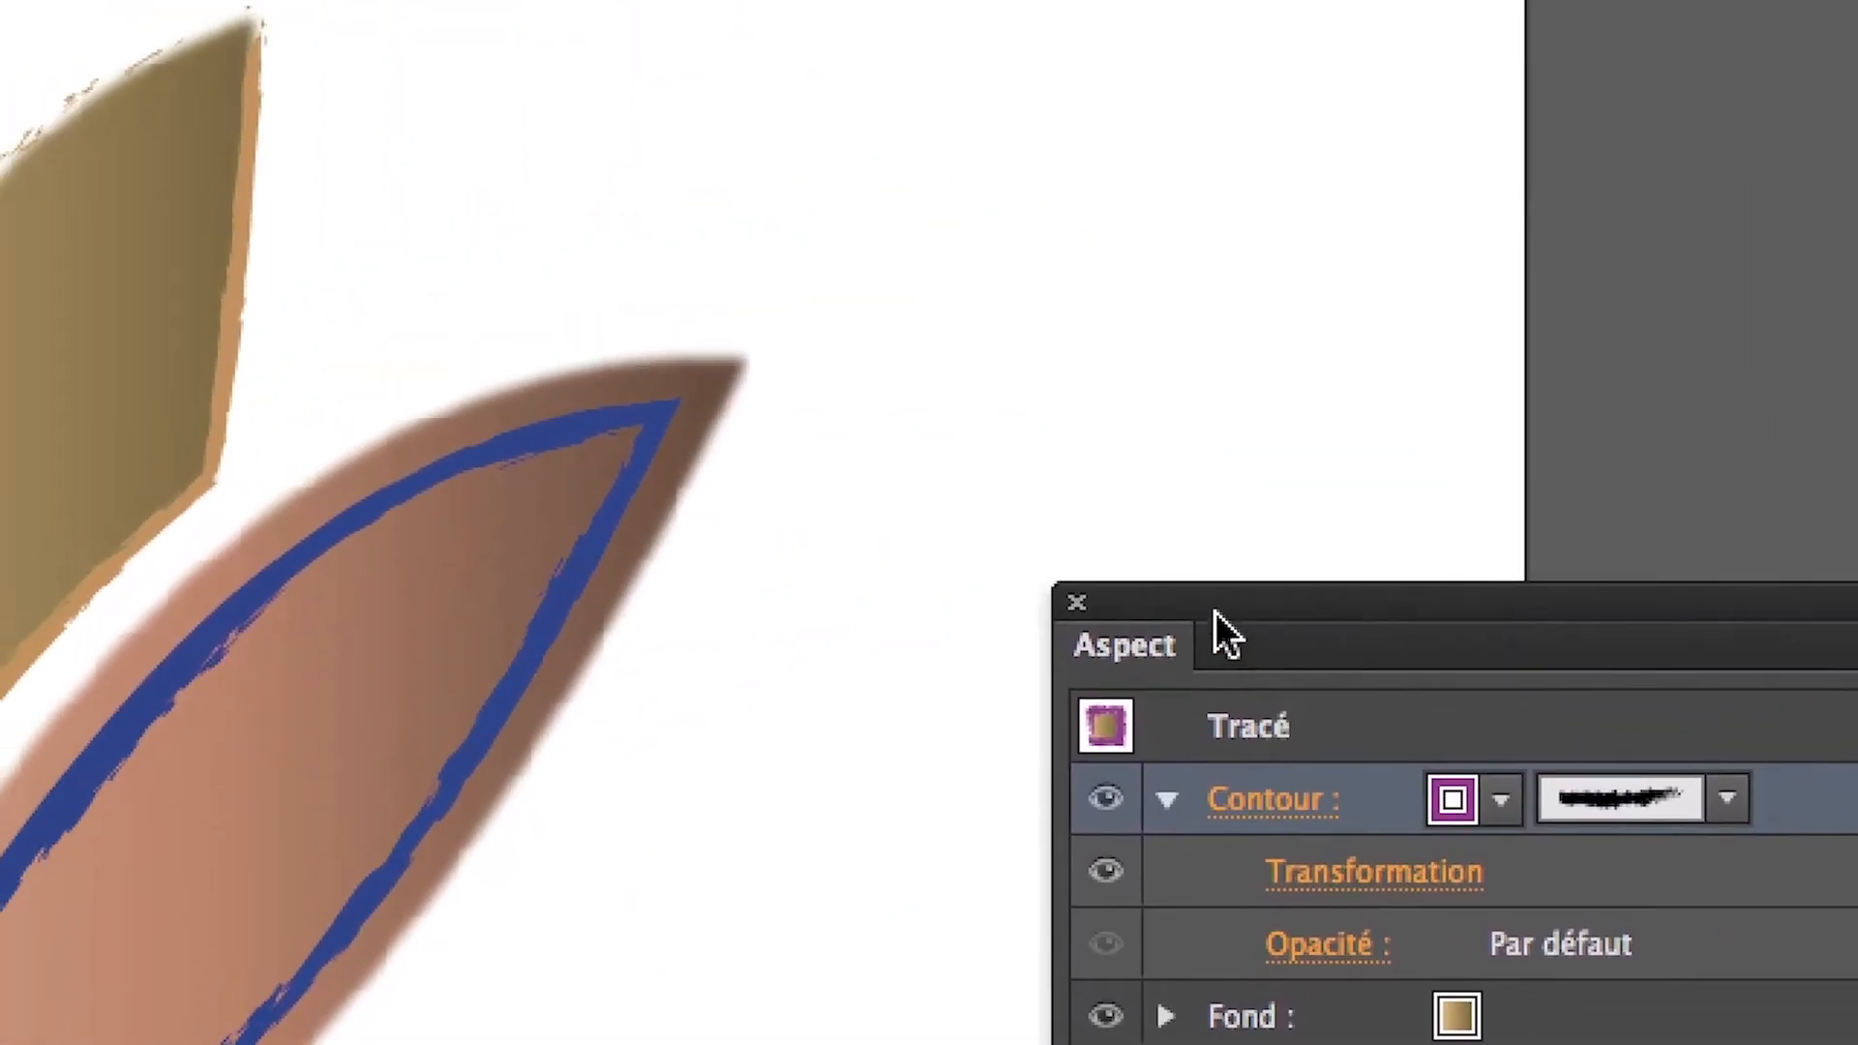
Reopen the Transformation effect of the petal's stroke, enable the preview and set both scales to 80%
left_click_drag(1227, 634, 1119, 614)
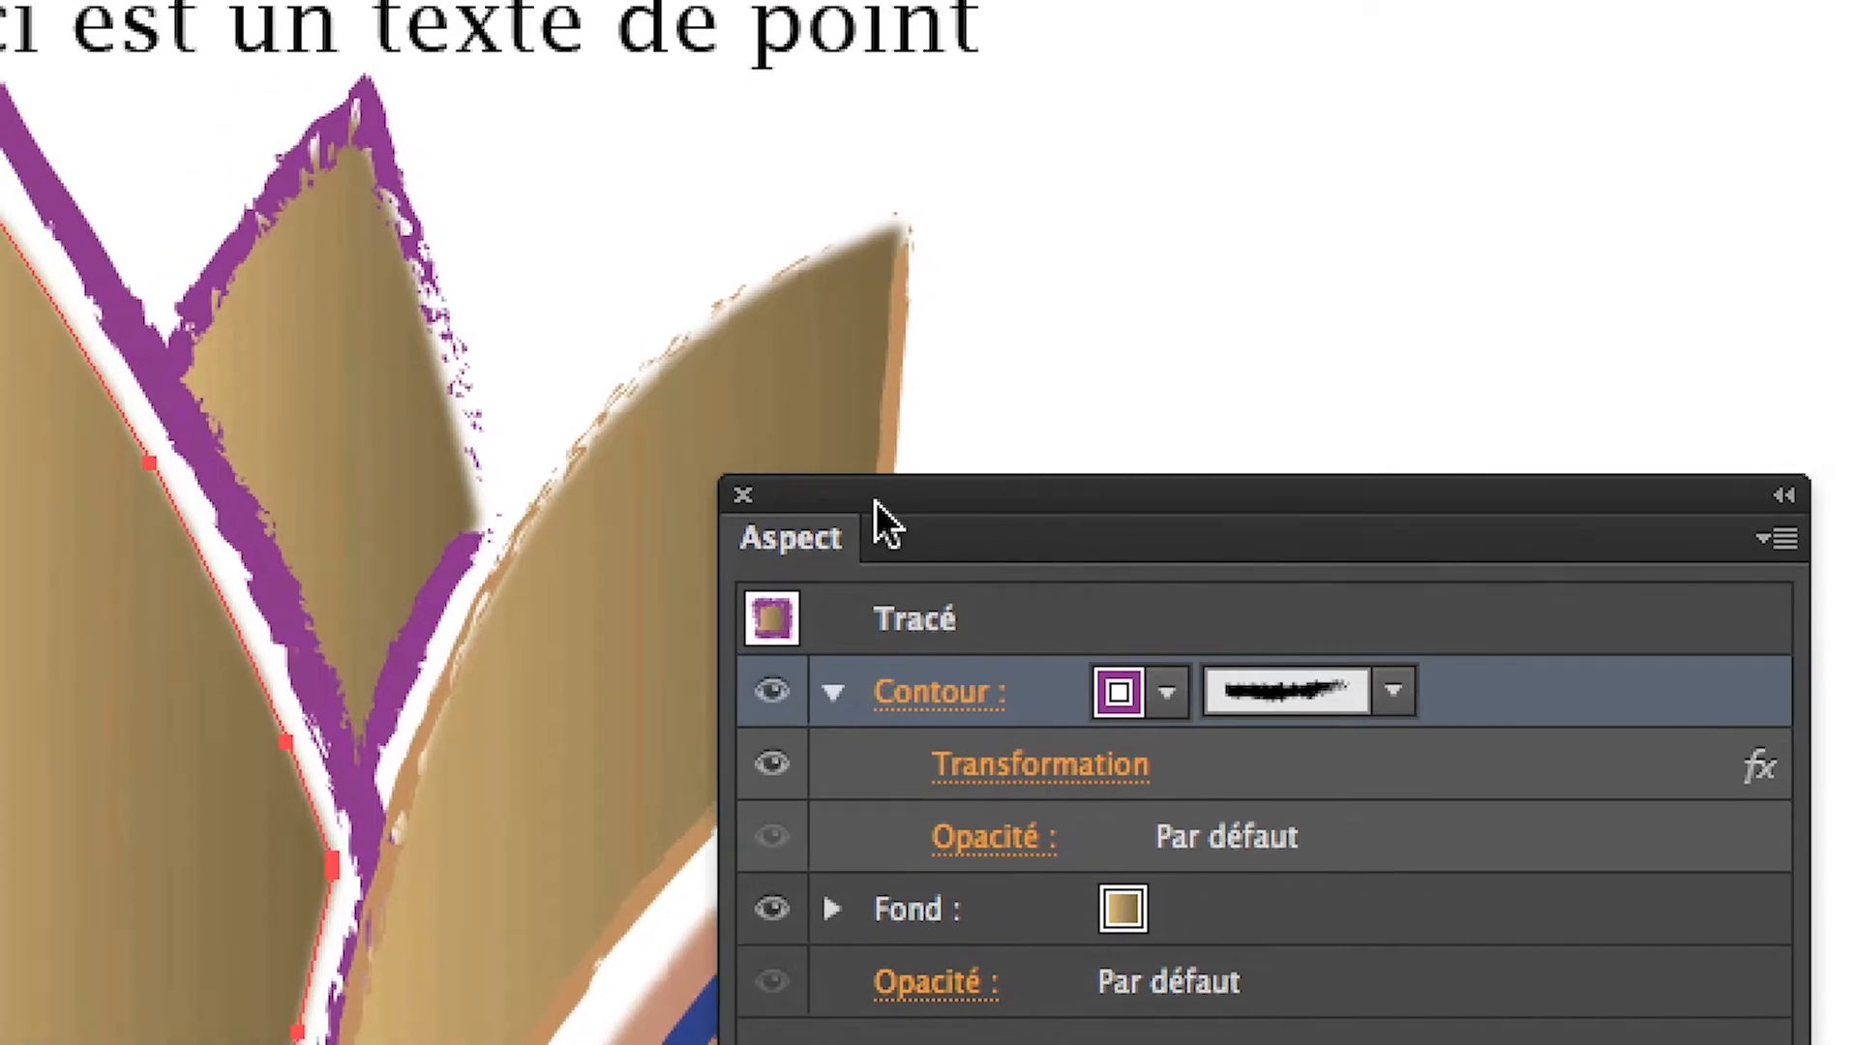
left_click_drag(883, 522, 832, 489)
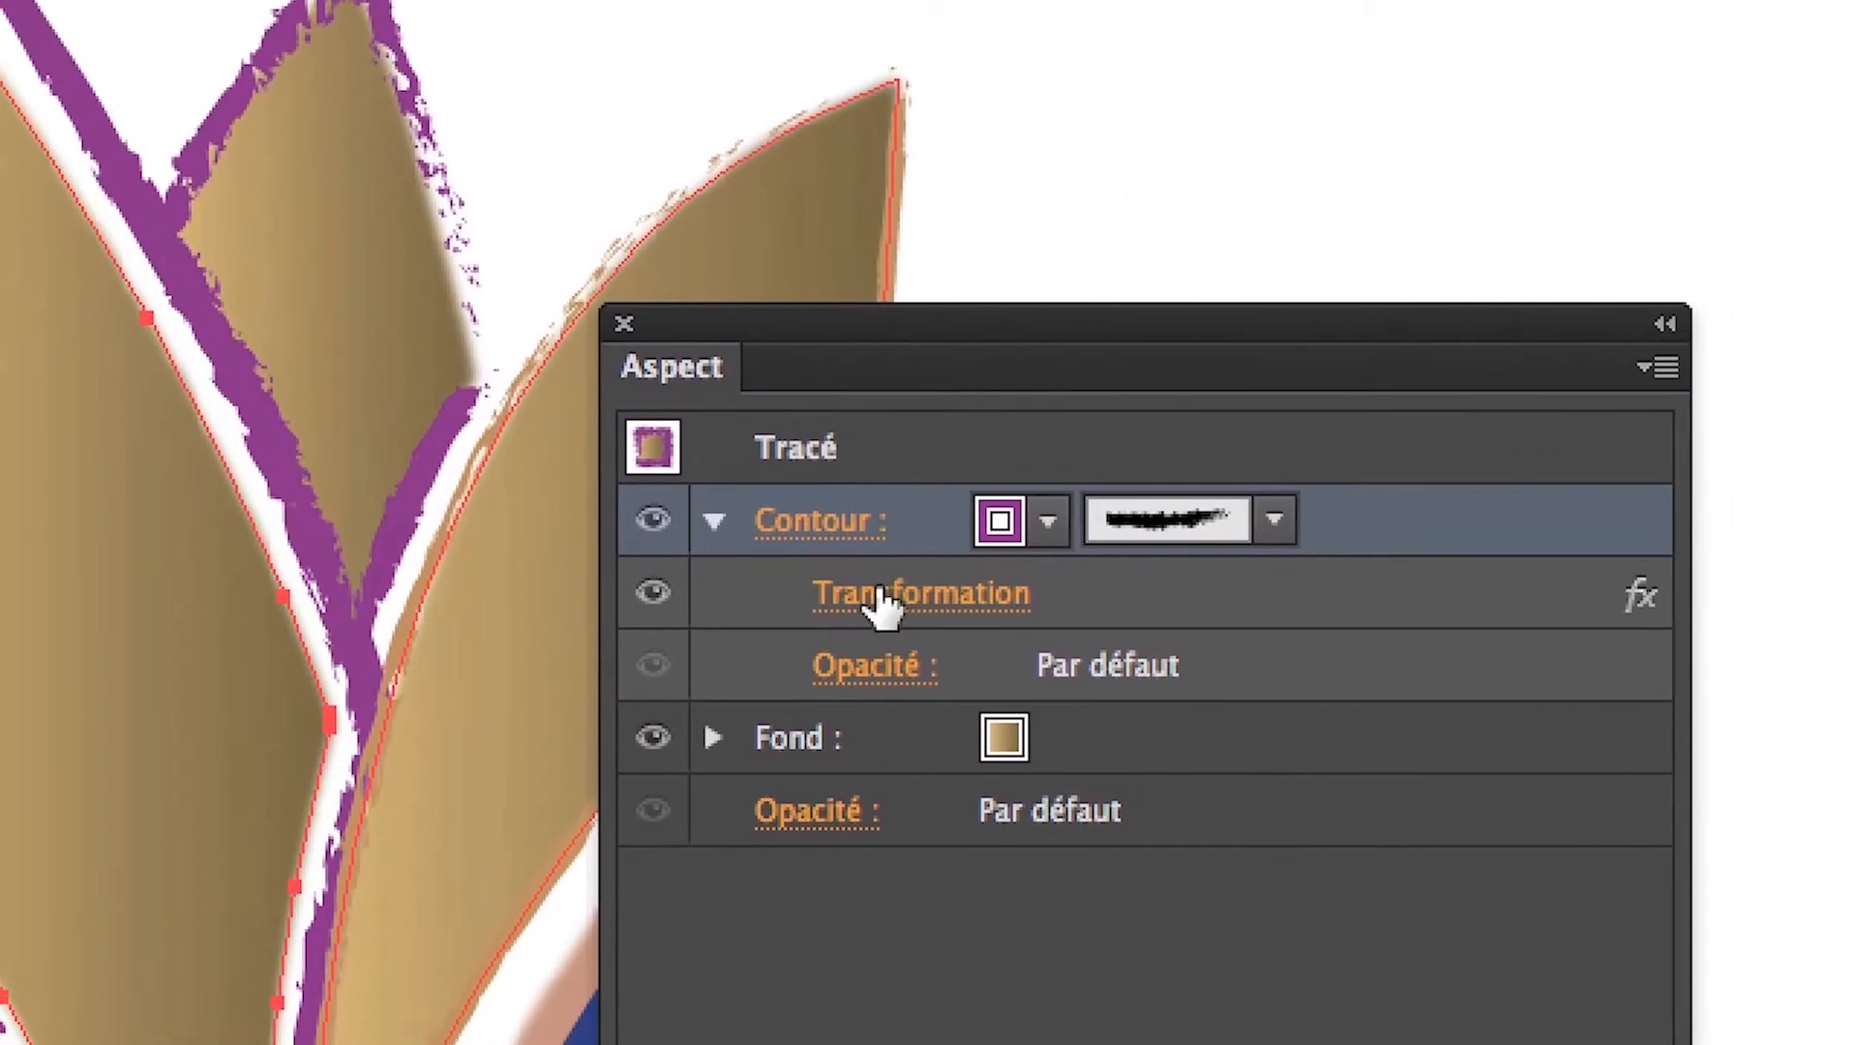
left_click(882, 592)
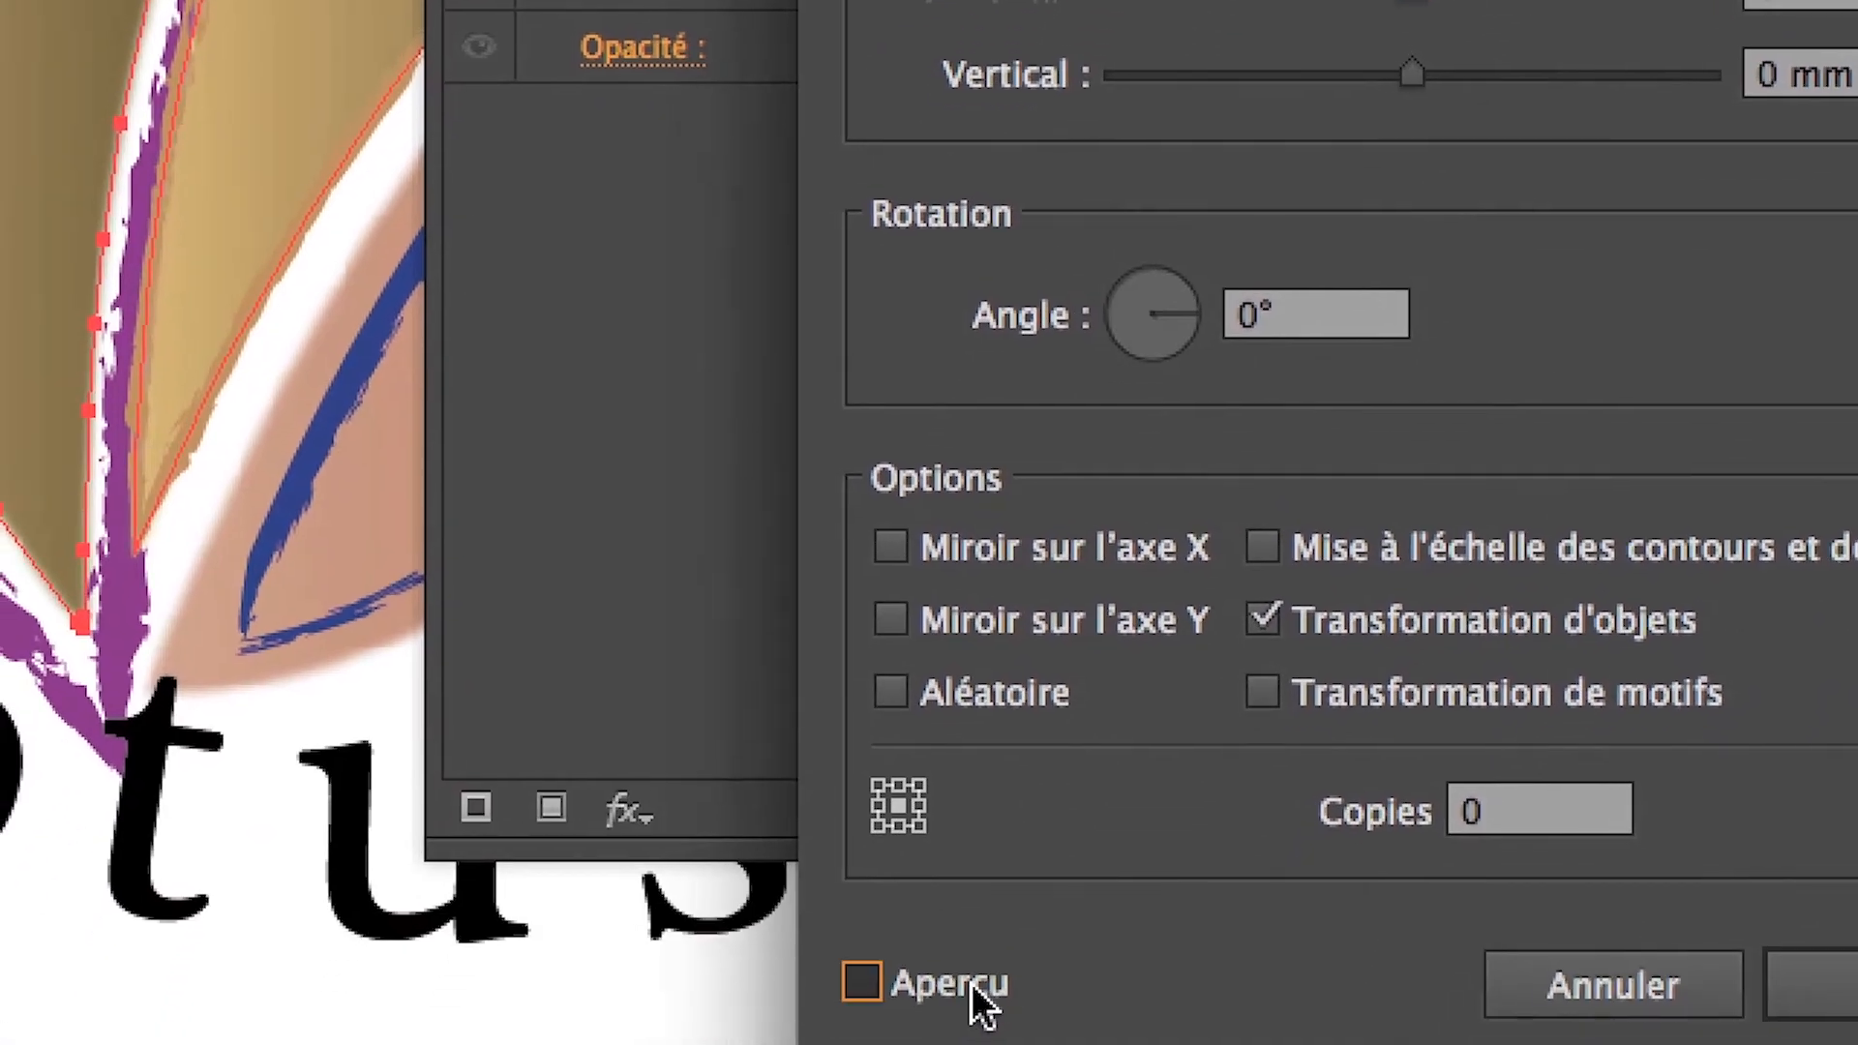
left_click(960, 1006)
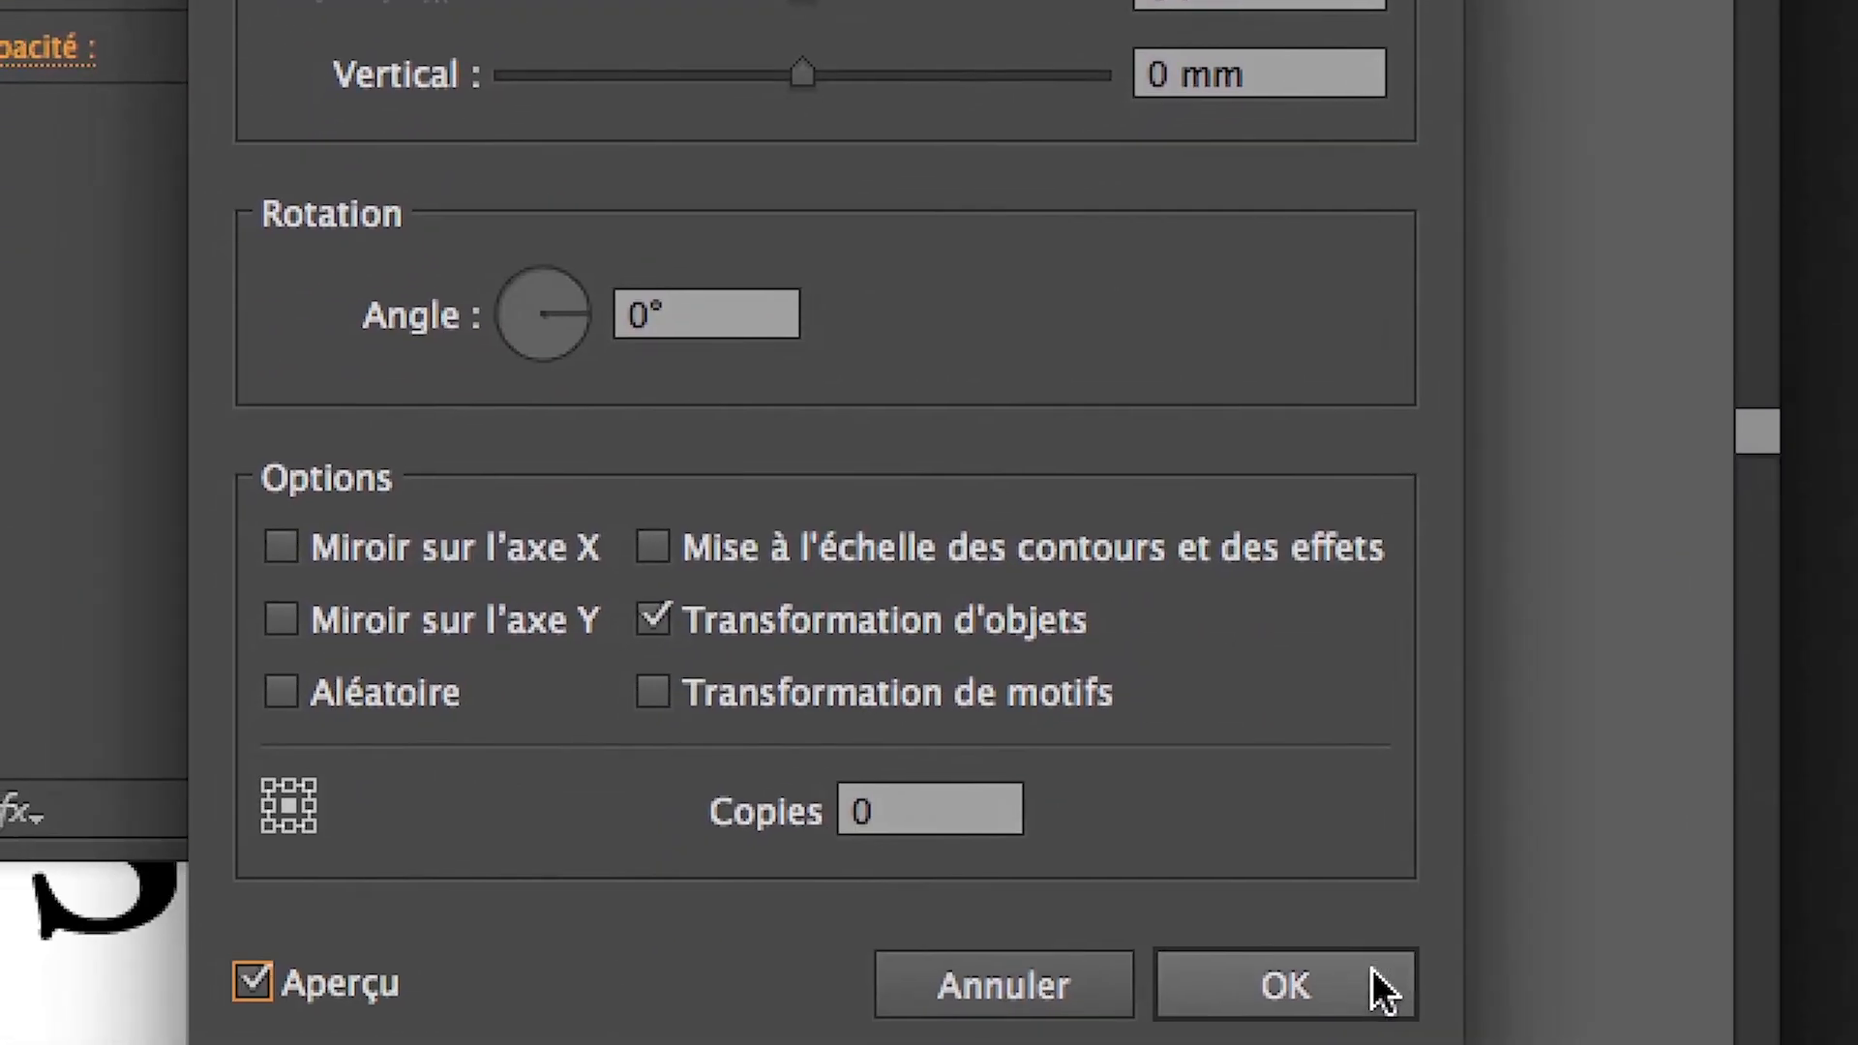
left_click(1381, 983)
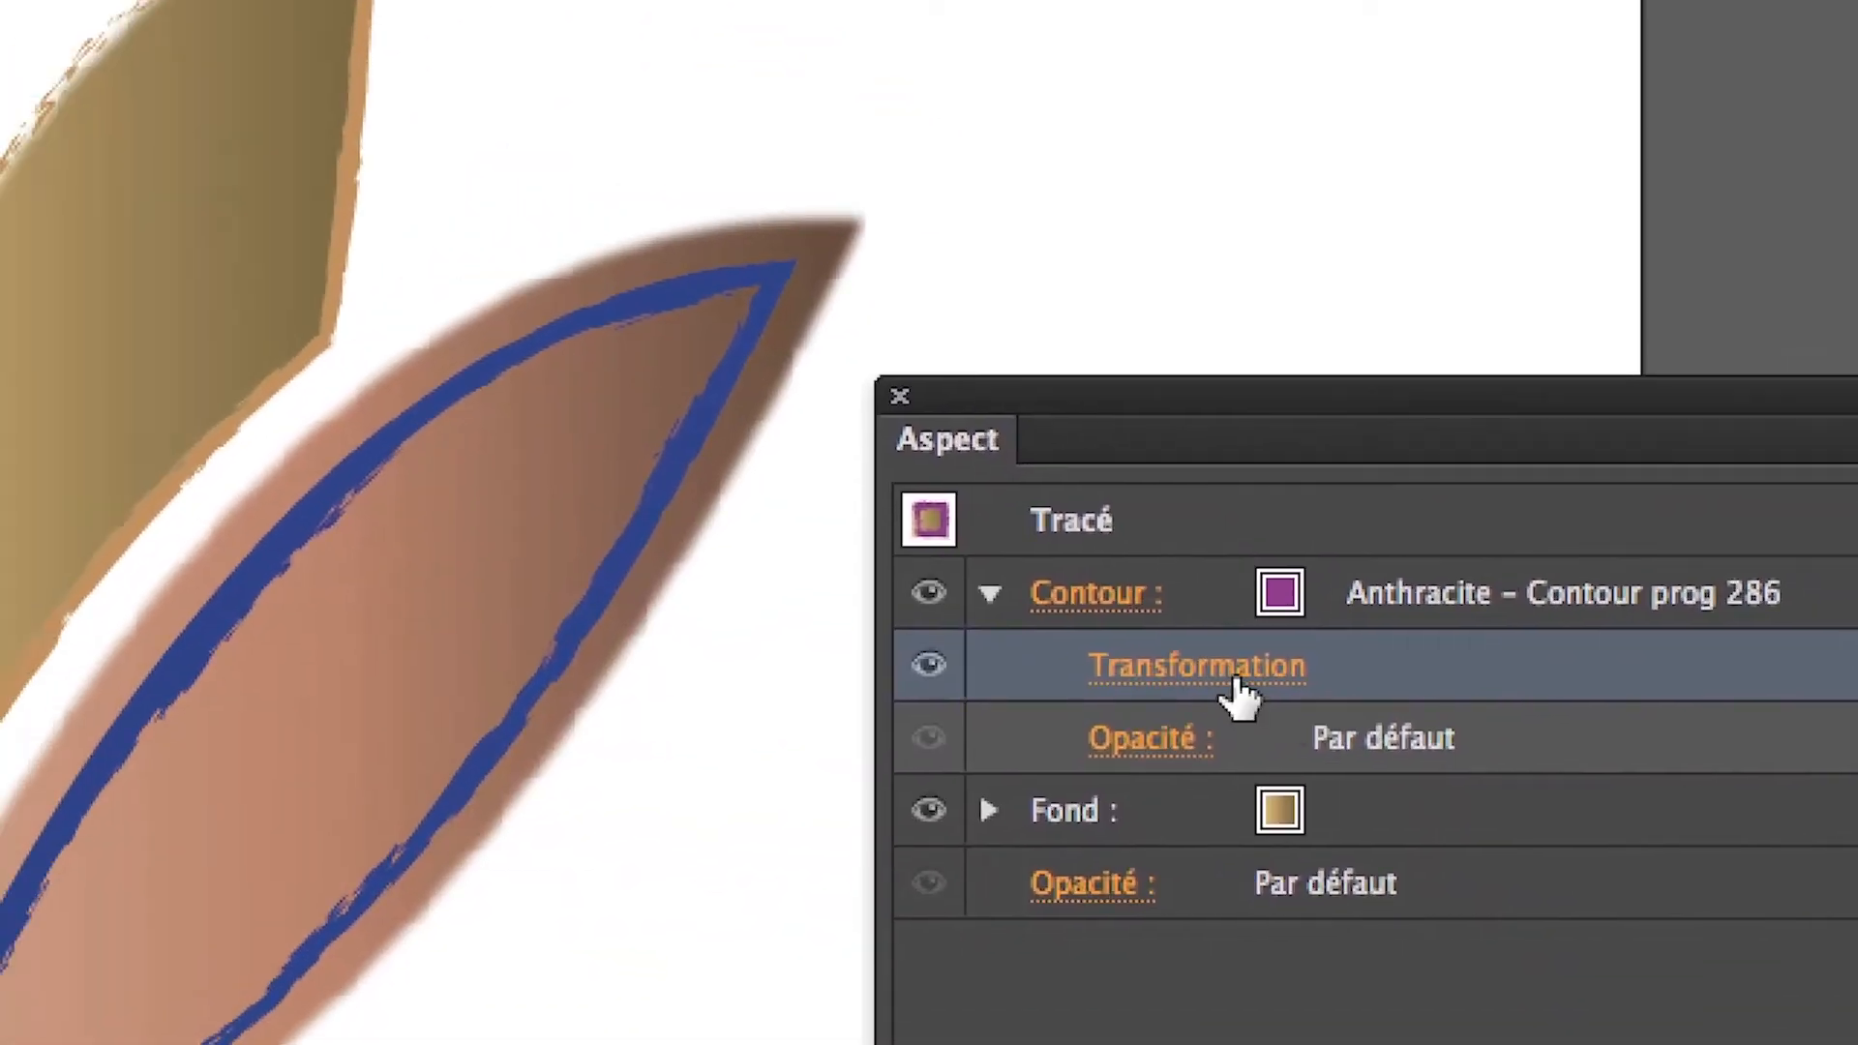
Edit the stroke's Transformation effect again and set the horizontal and vertical scale to 70%
left_click(1843, 934)
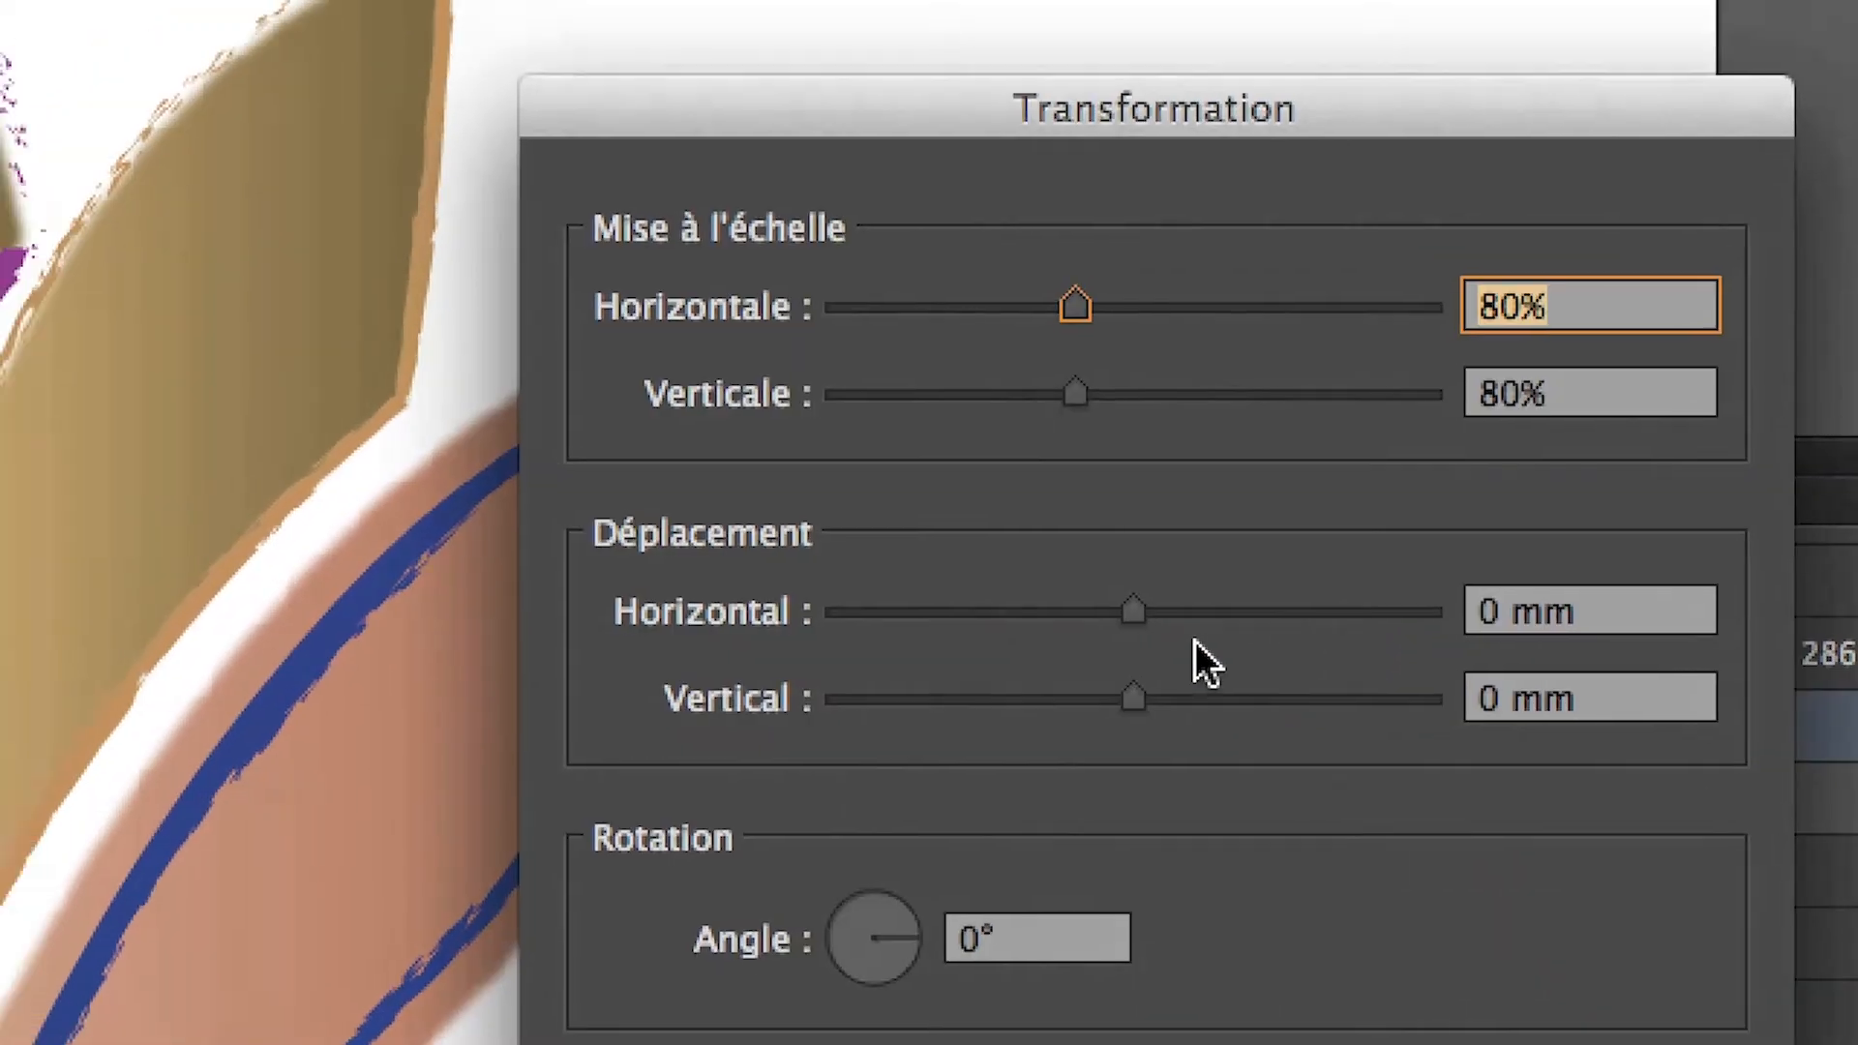
type("70")
key("Tab")
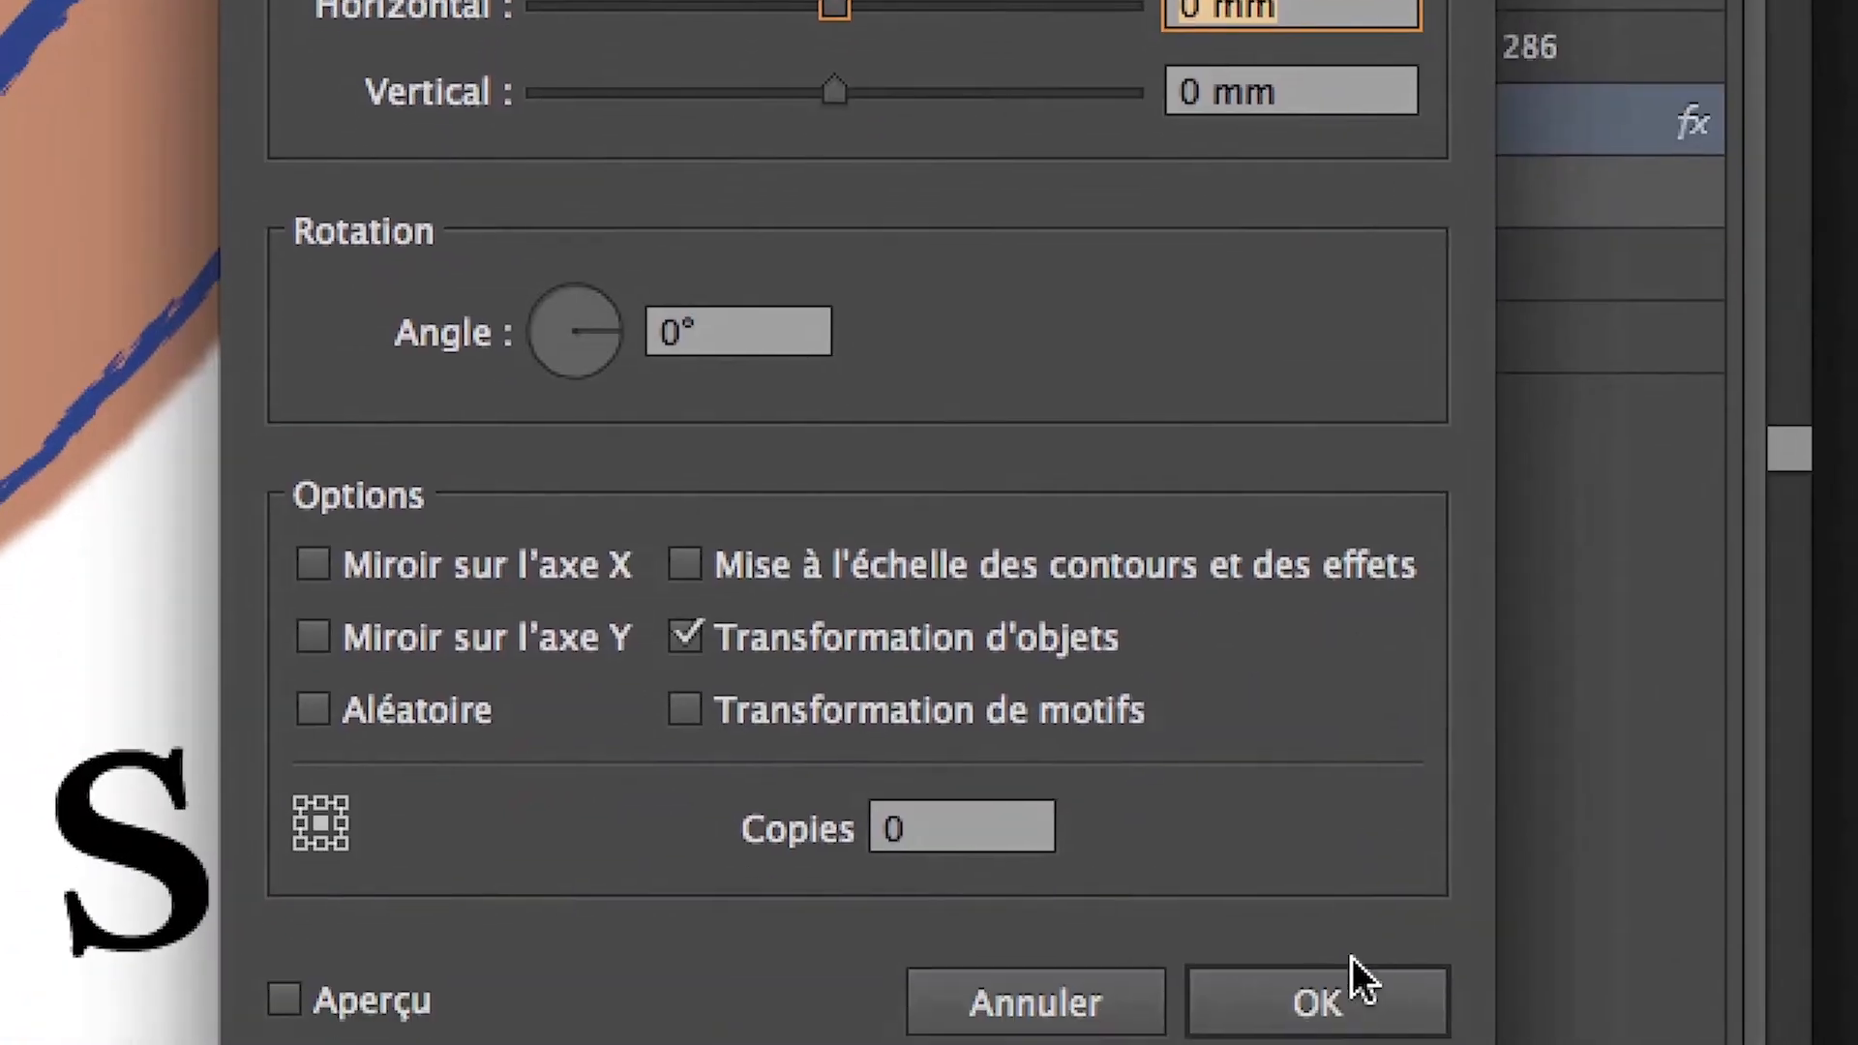
left_click(1351, 978)
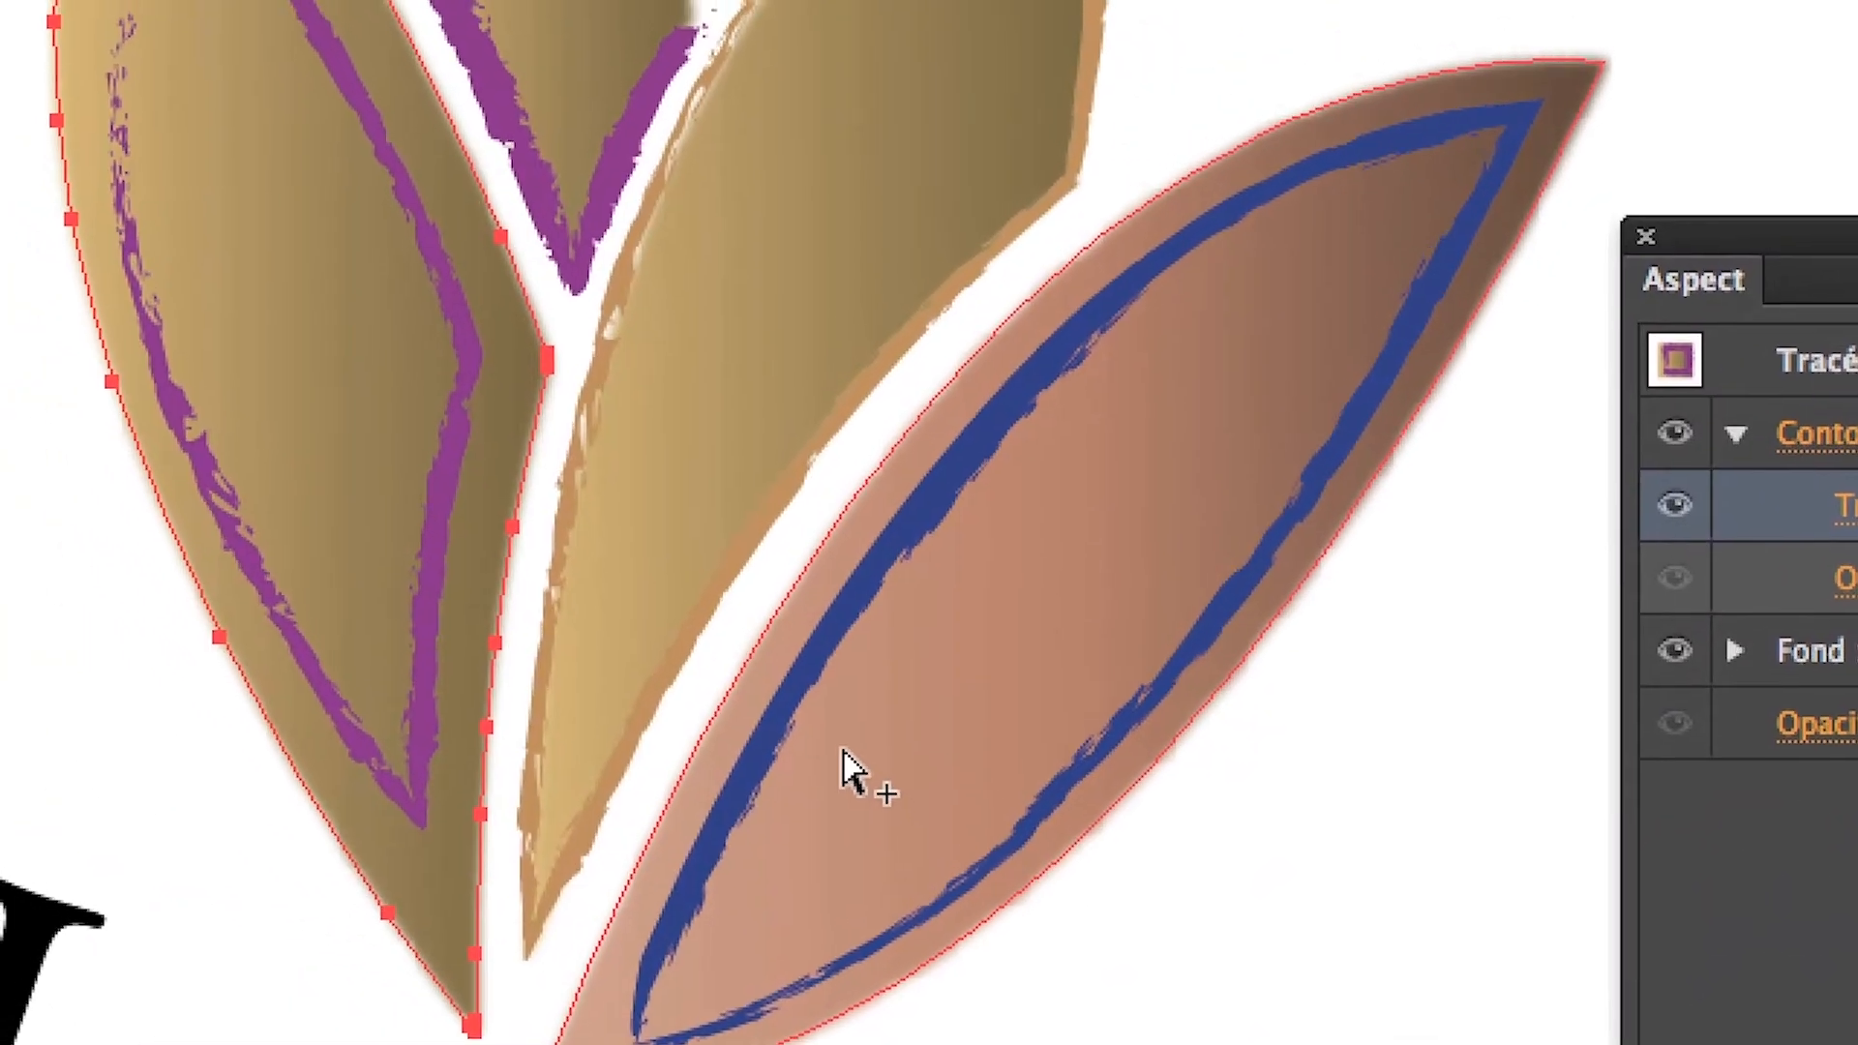
Select the pink petal and set the Décalage effect of its blue stroke to -9 mm, with the preview enabled
left_click(882, 793)
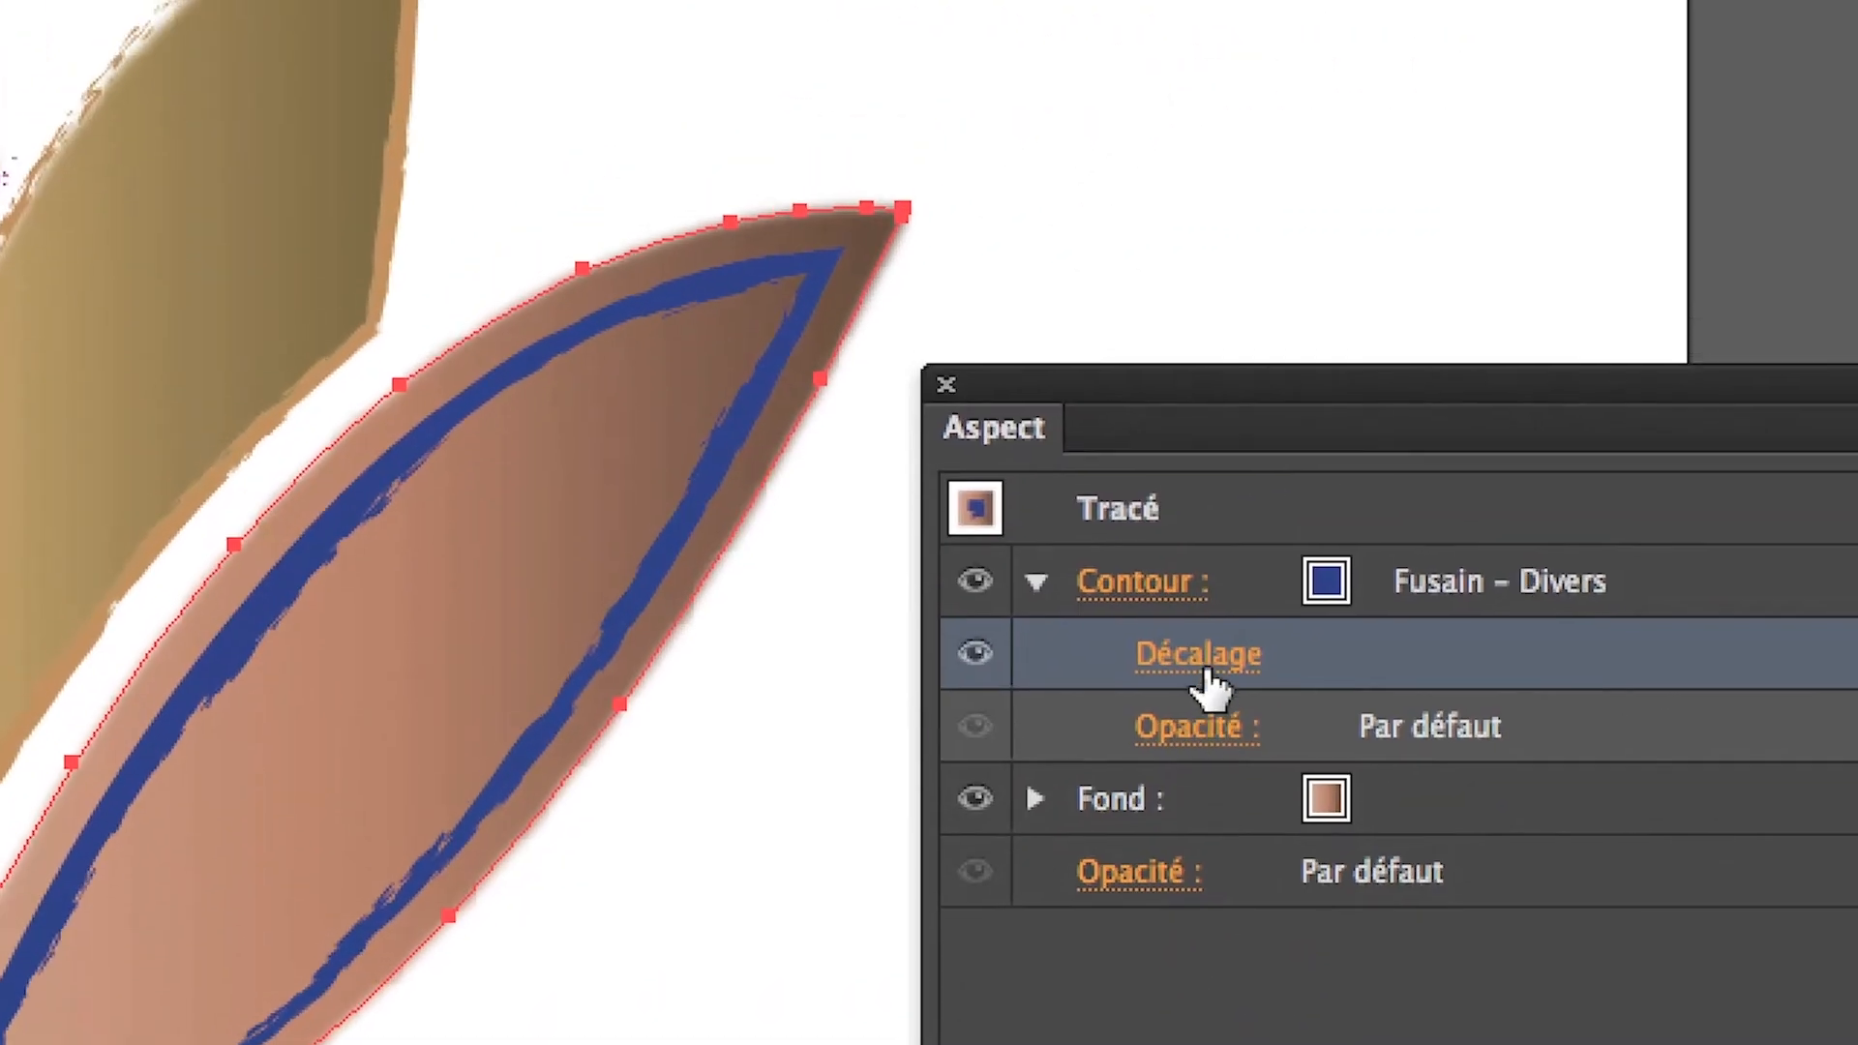
left_click(1502, 538)
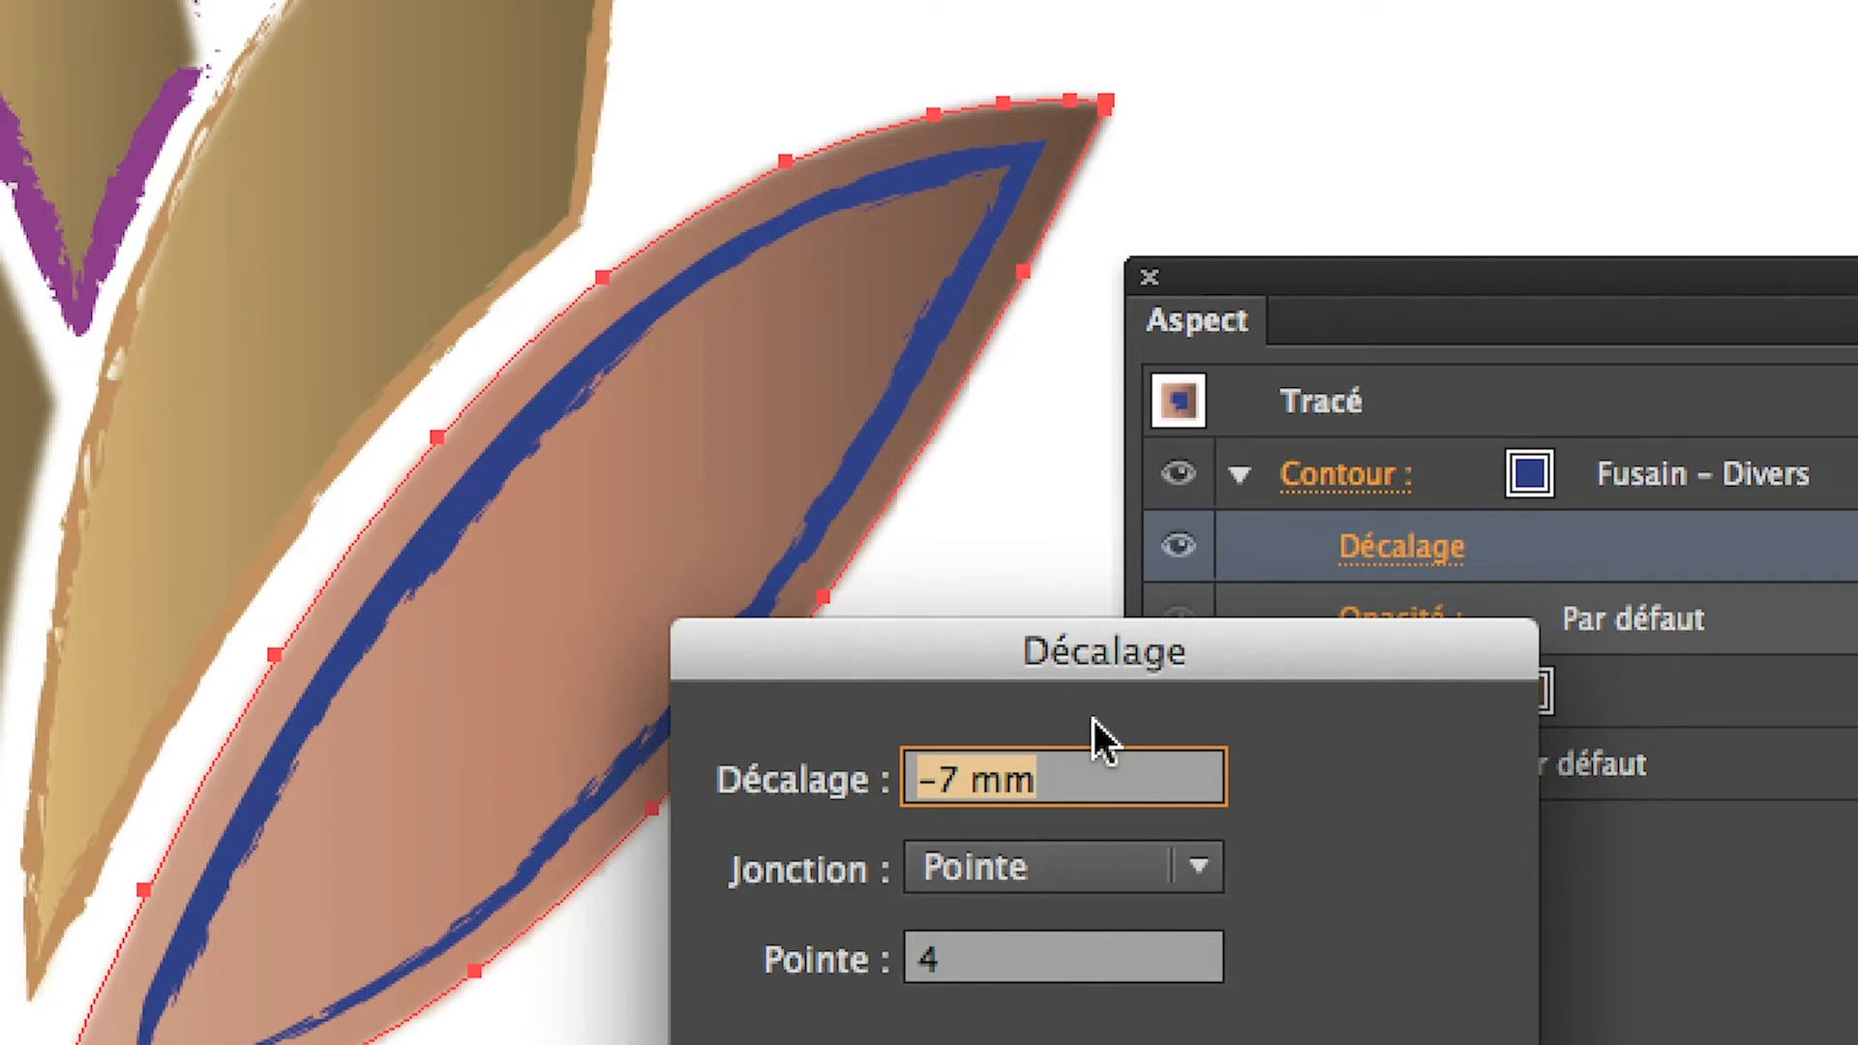
type("-")
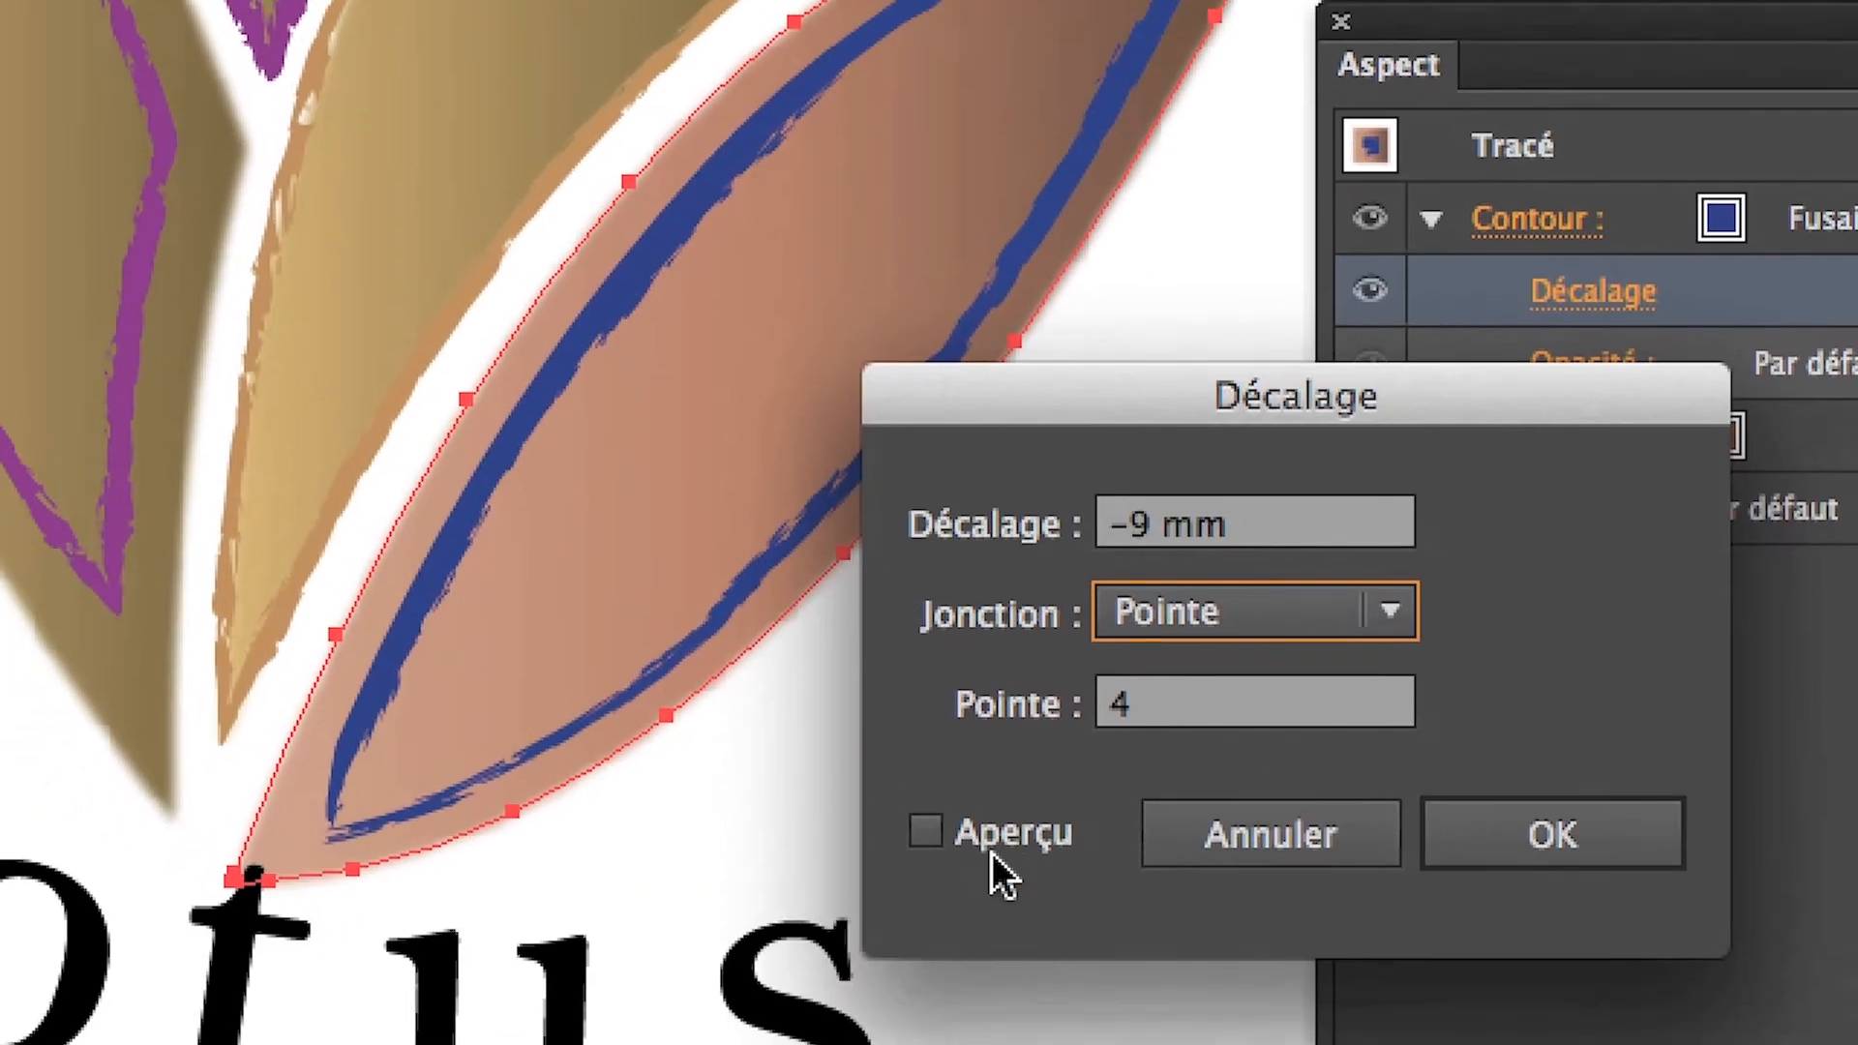
left_click(997, 849)
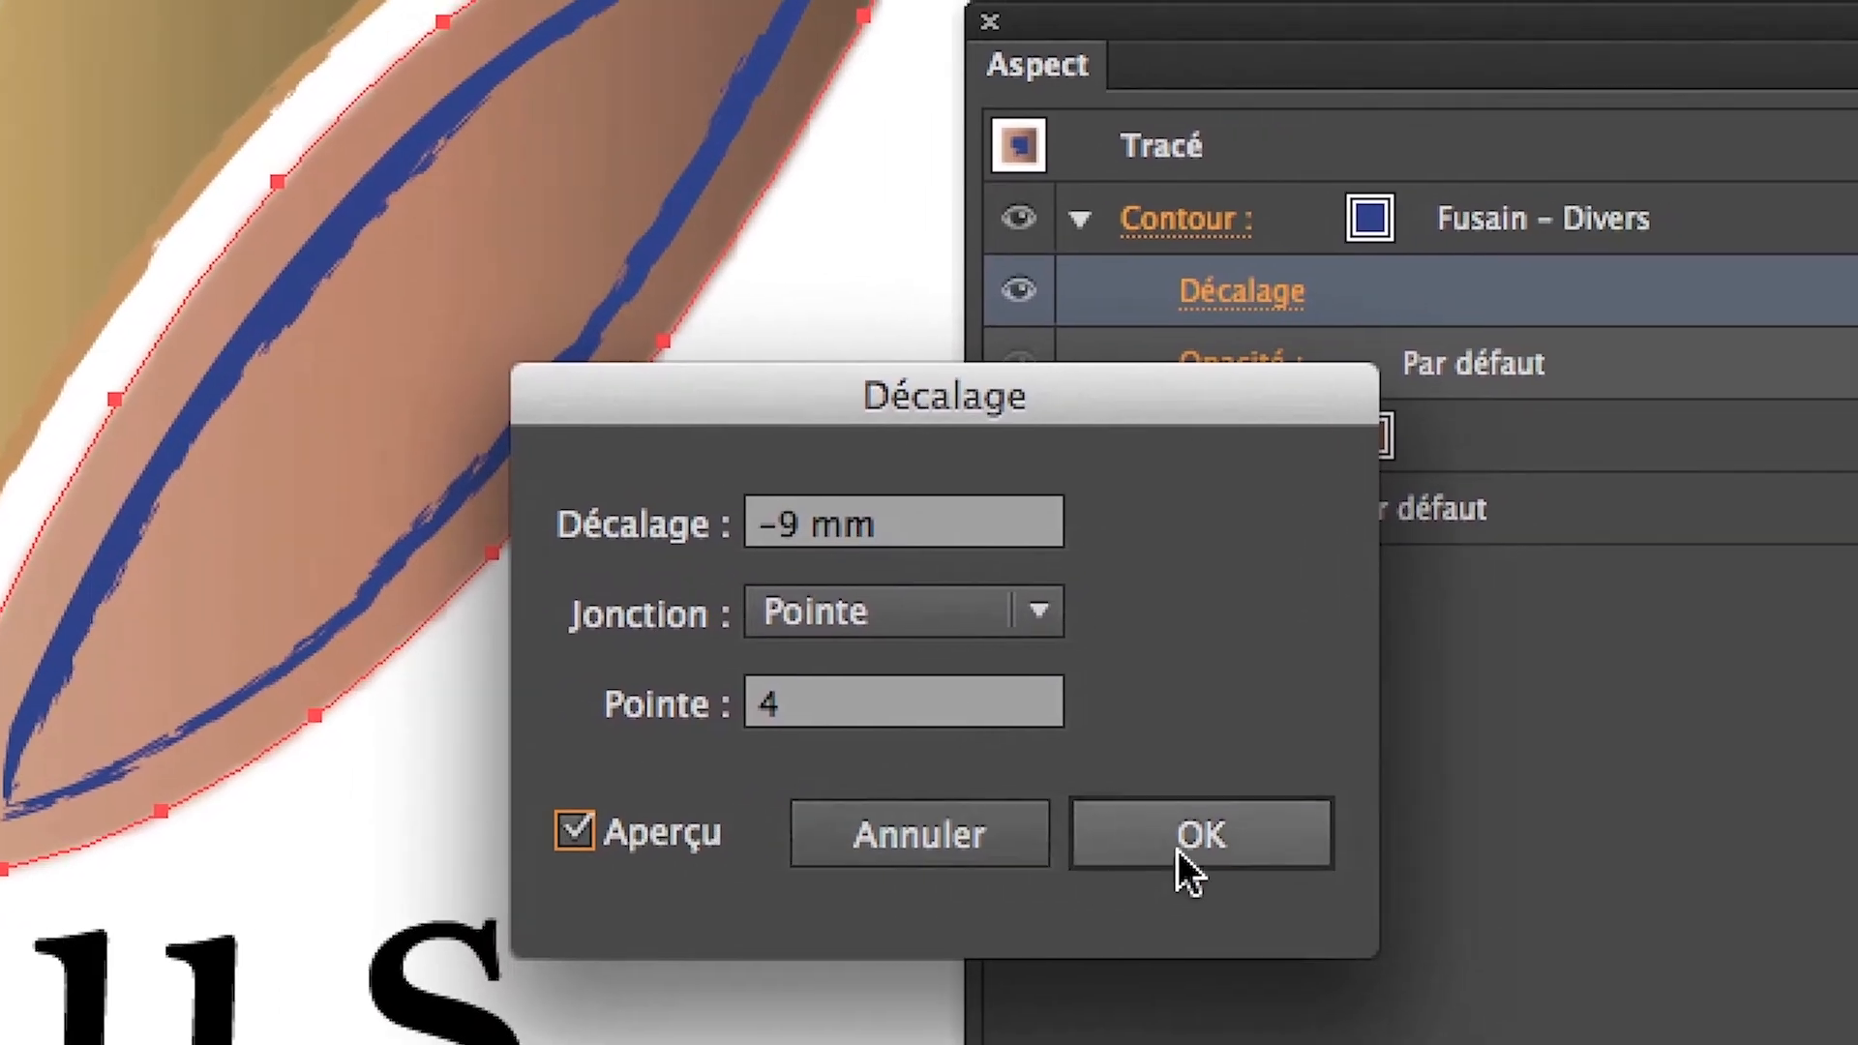
left_click(1546, 850)
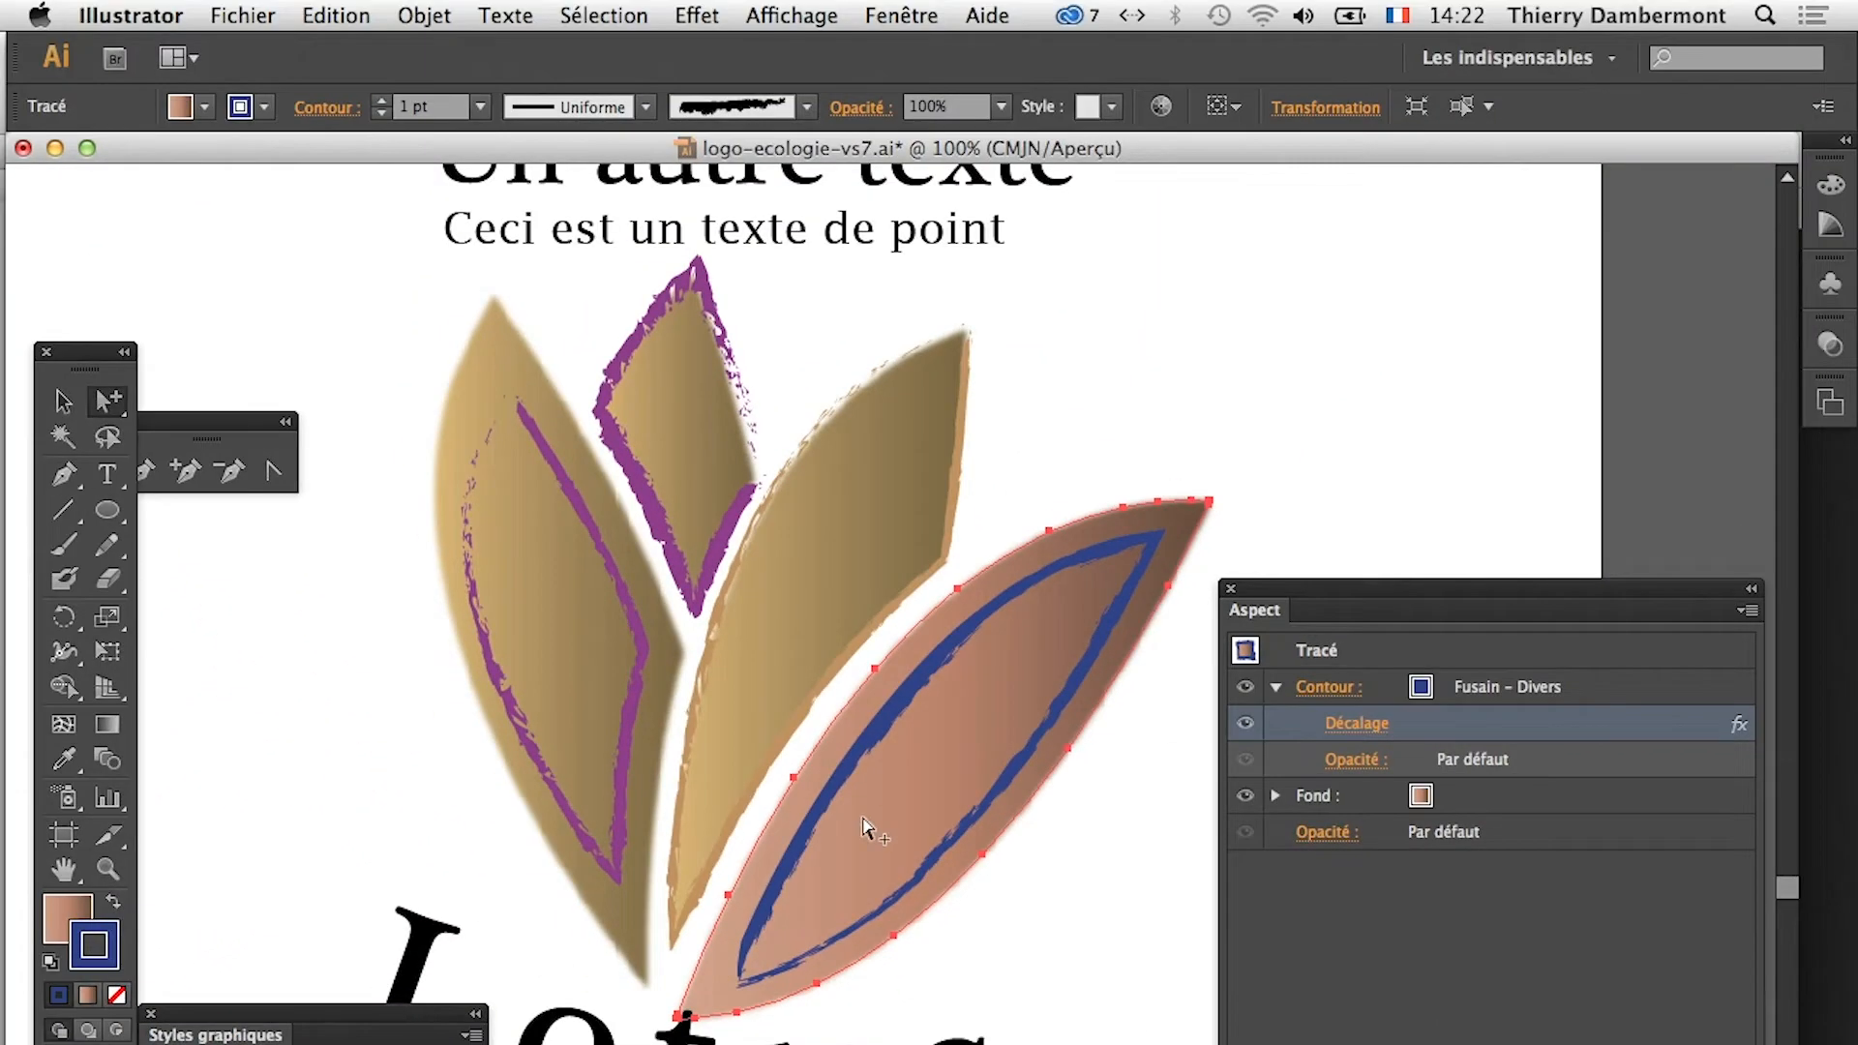
Set the horizontal and vertical scale of the left petal's stroke Transformation effect to 75%, moving the Aspect panel clear and deselecting everything
left_click_drag(1302, 588, 1391, 608)
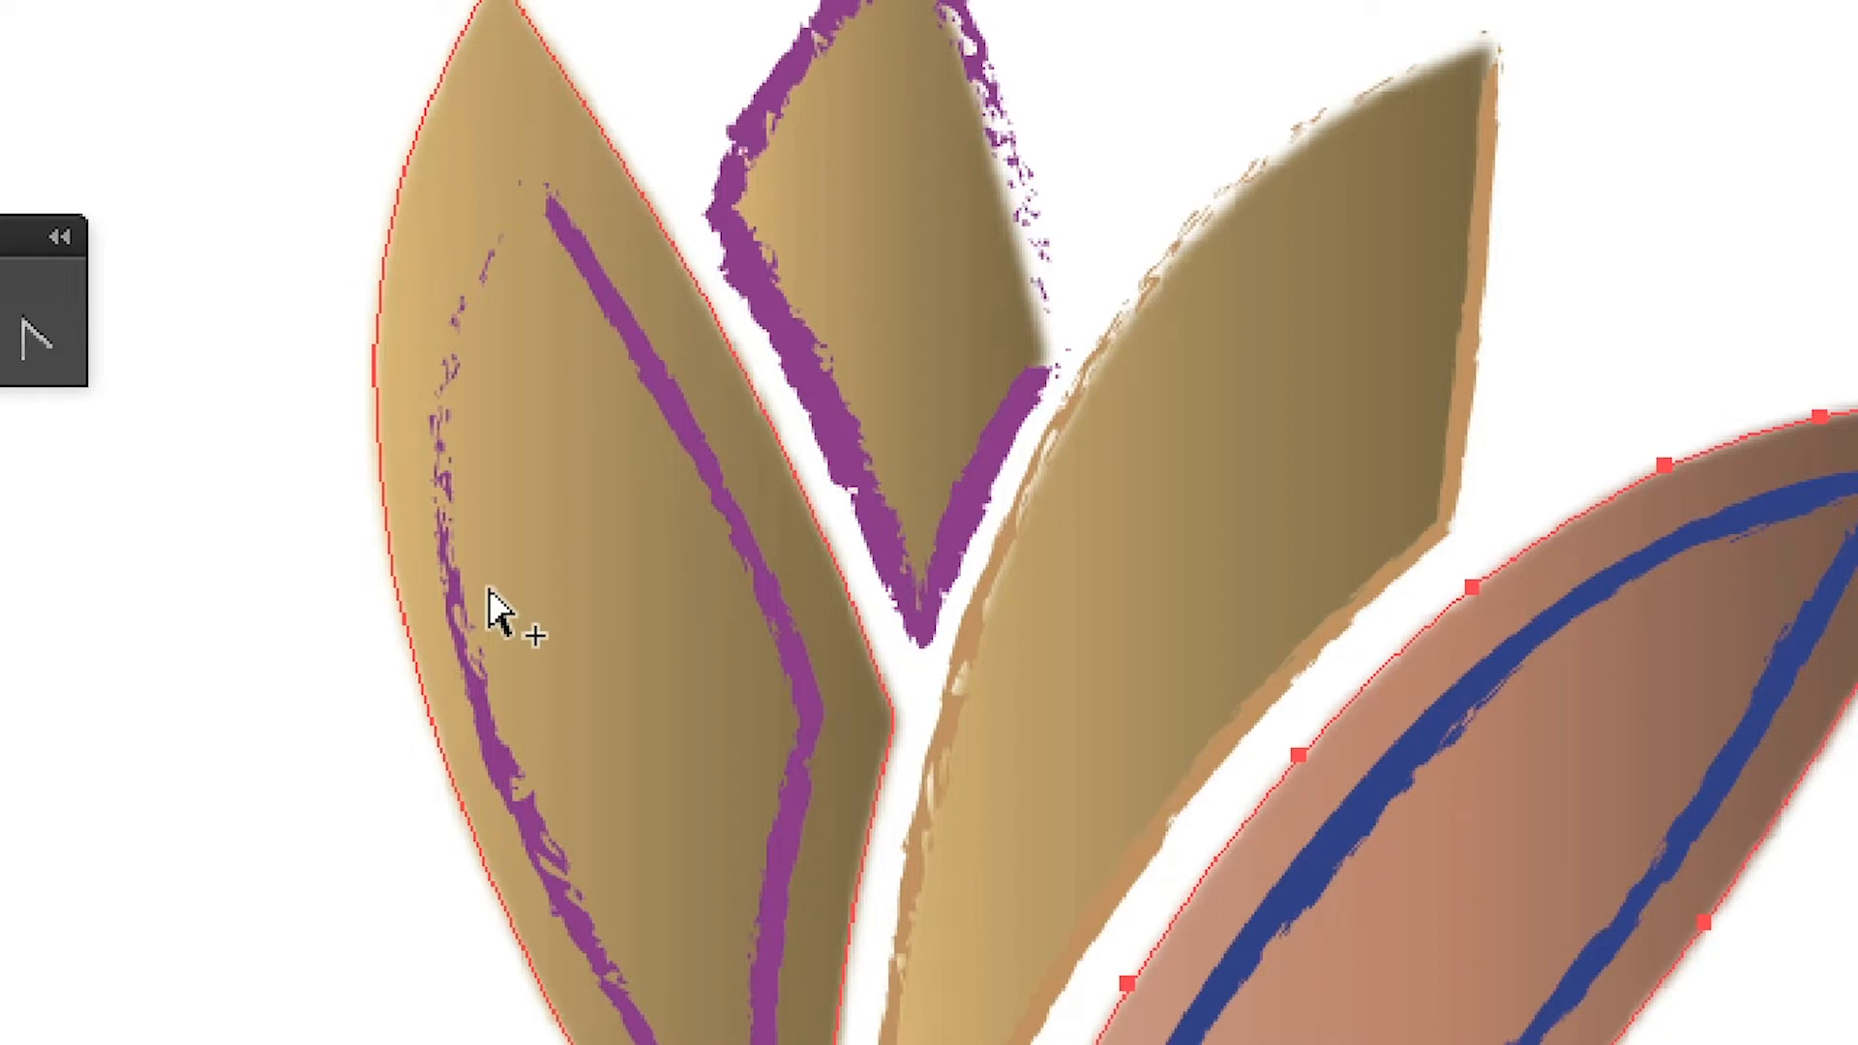
left_click(488, 609)
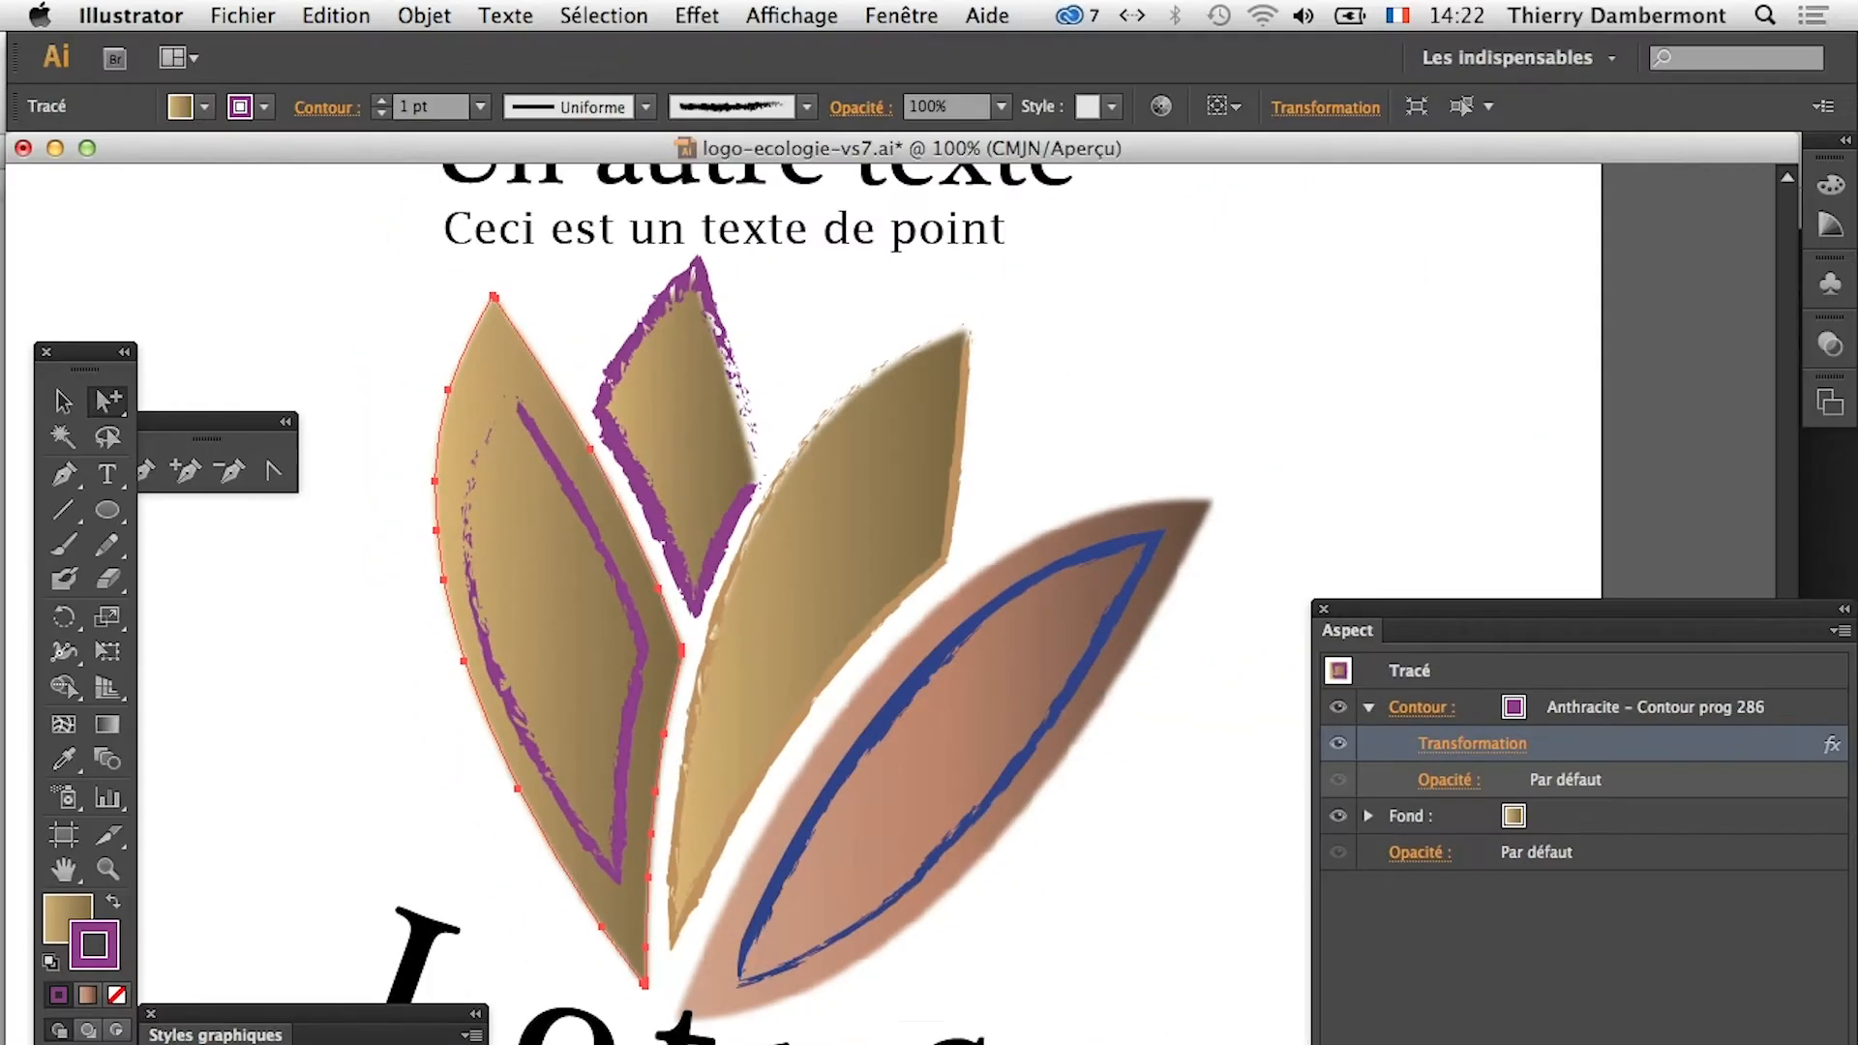
left_click(1464, 741)
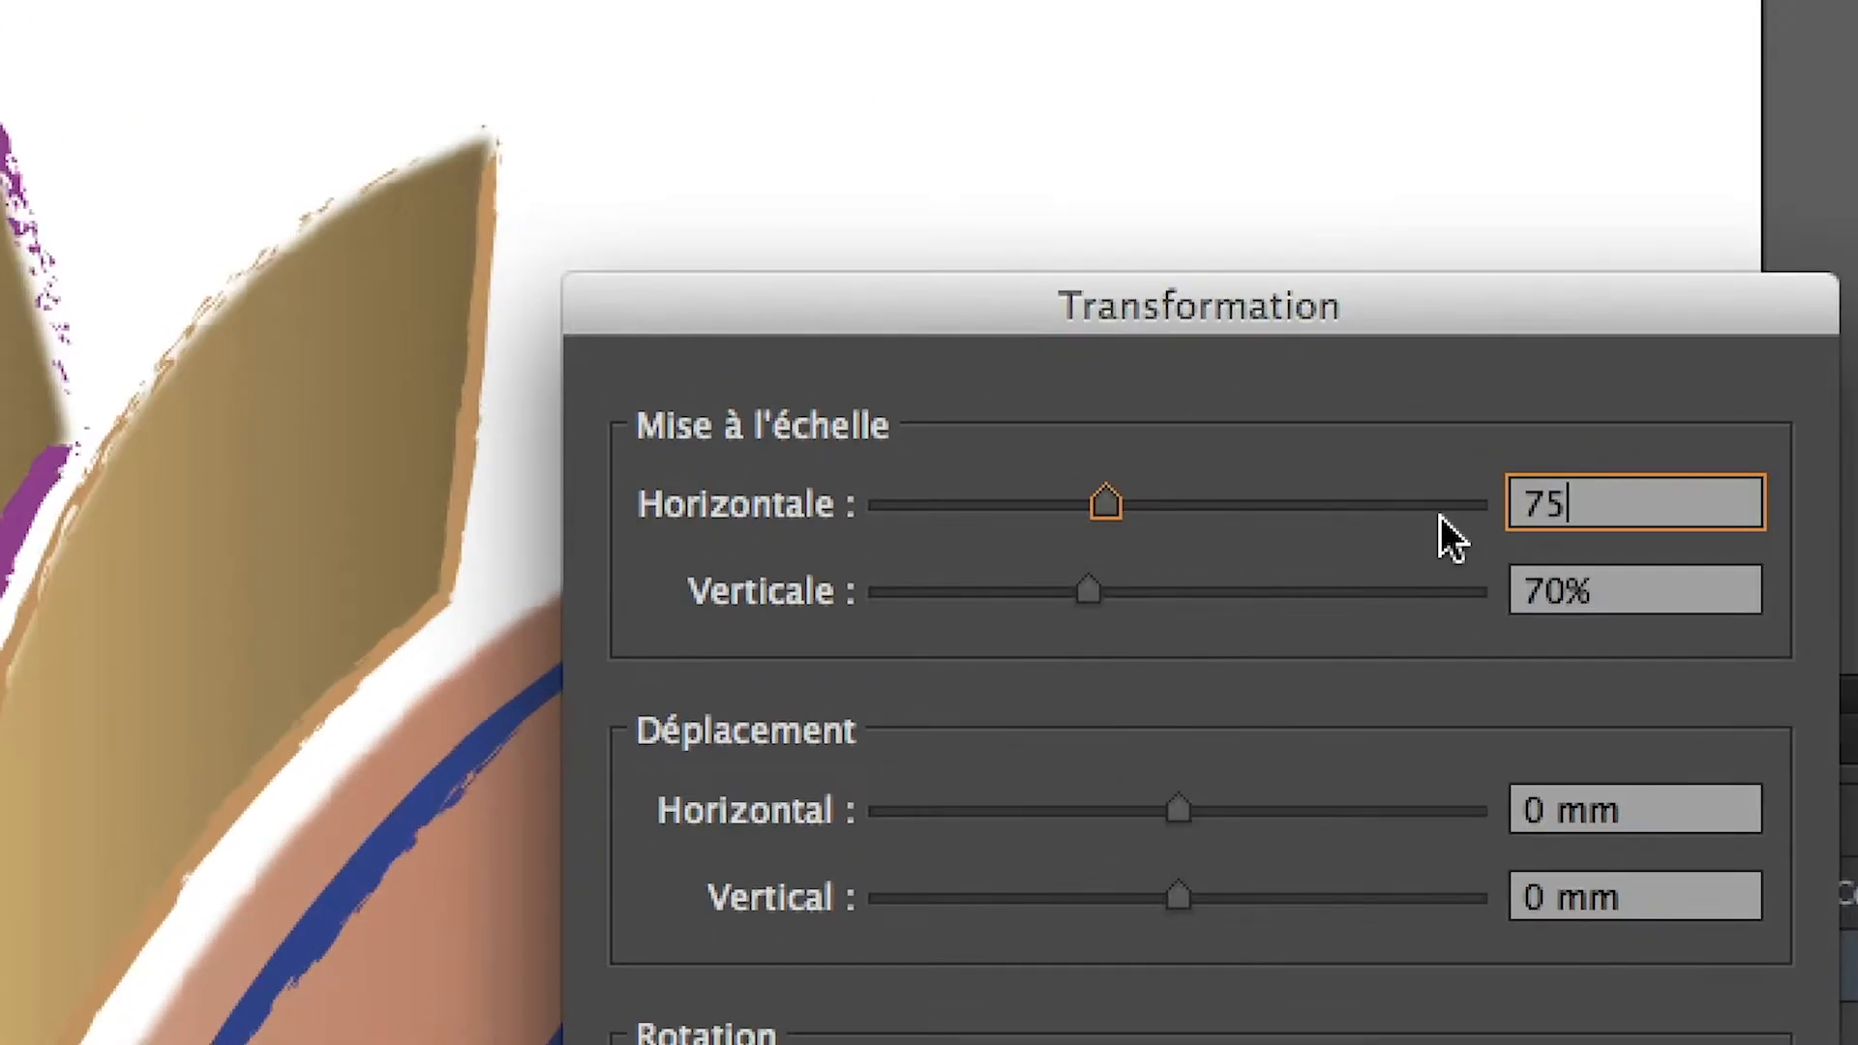
key("Tab")
type("75")
key("Tab")
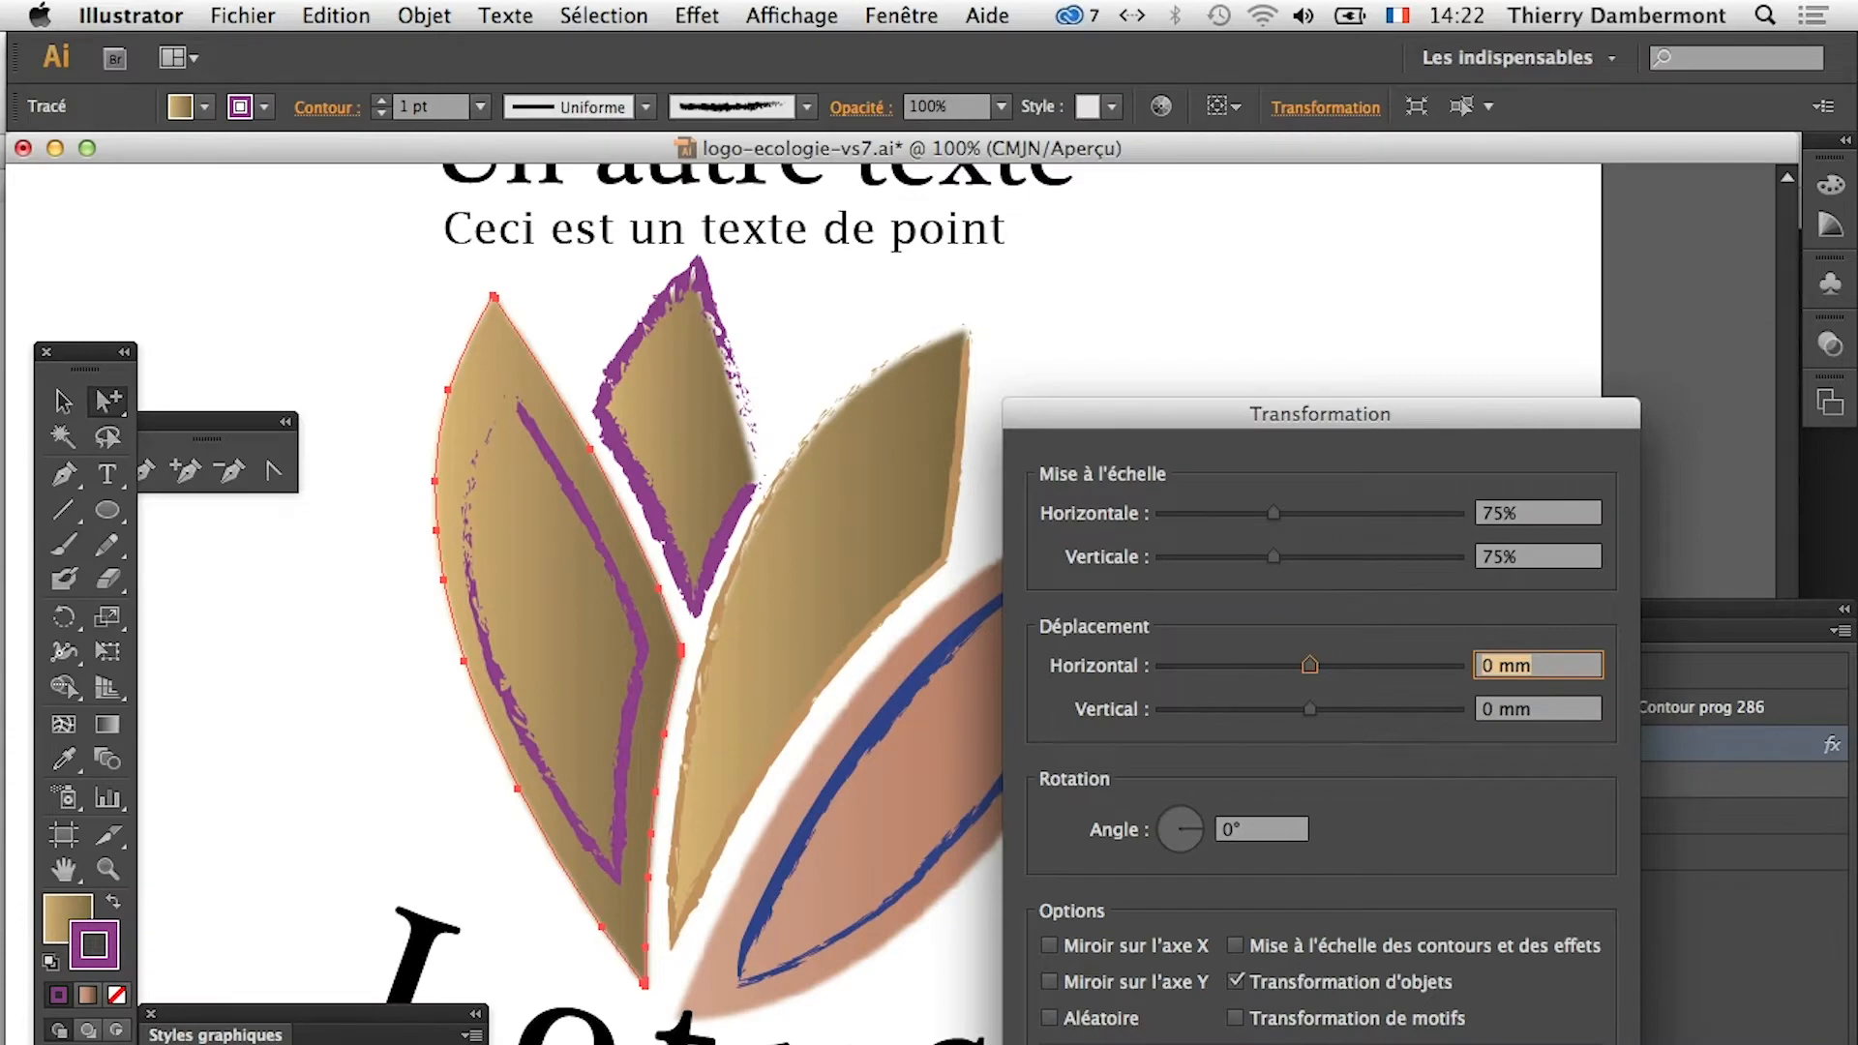
key("Return")
key("super+shift+a")
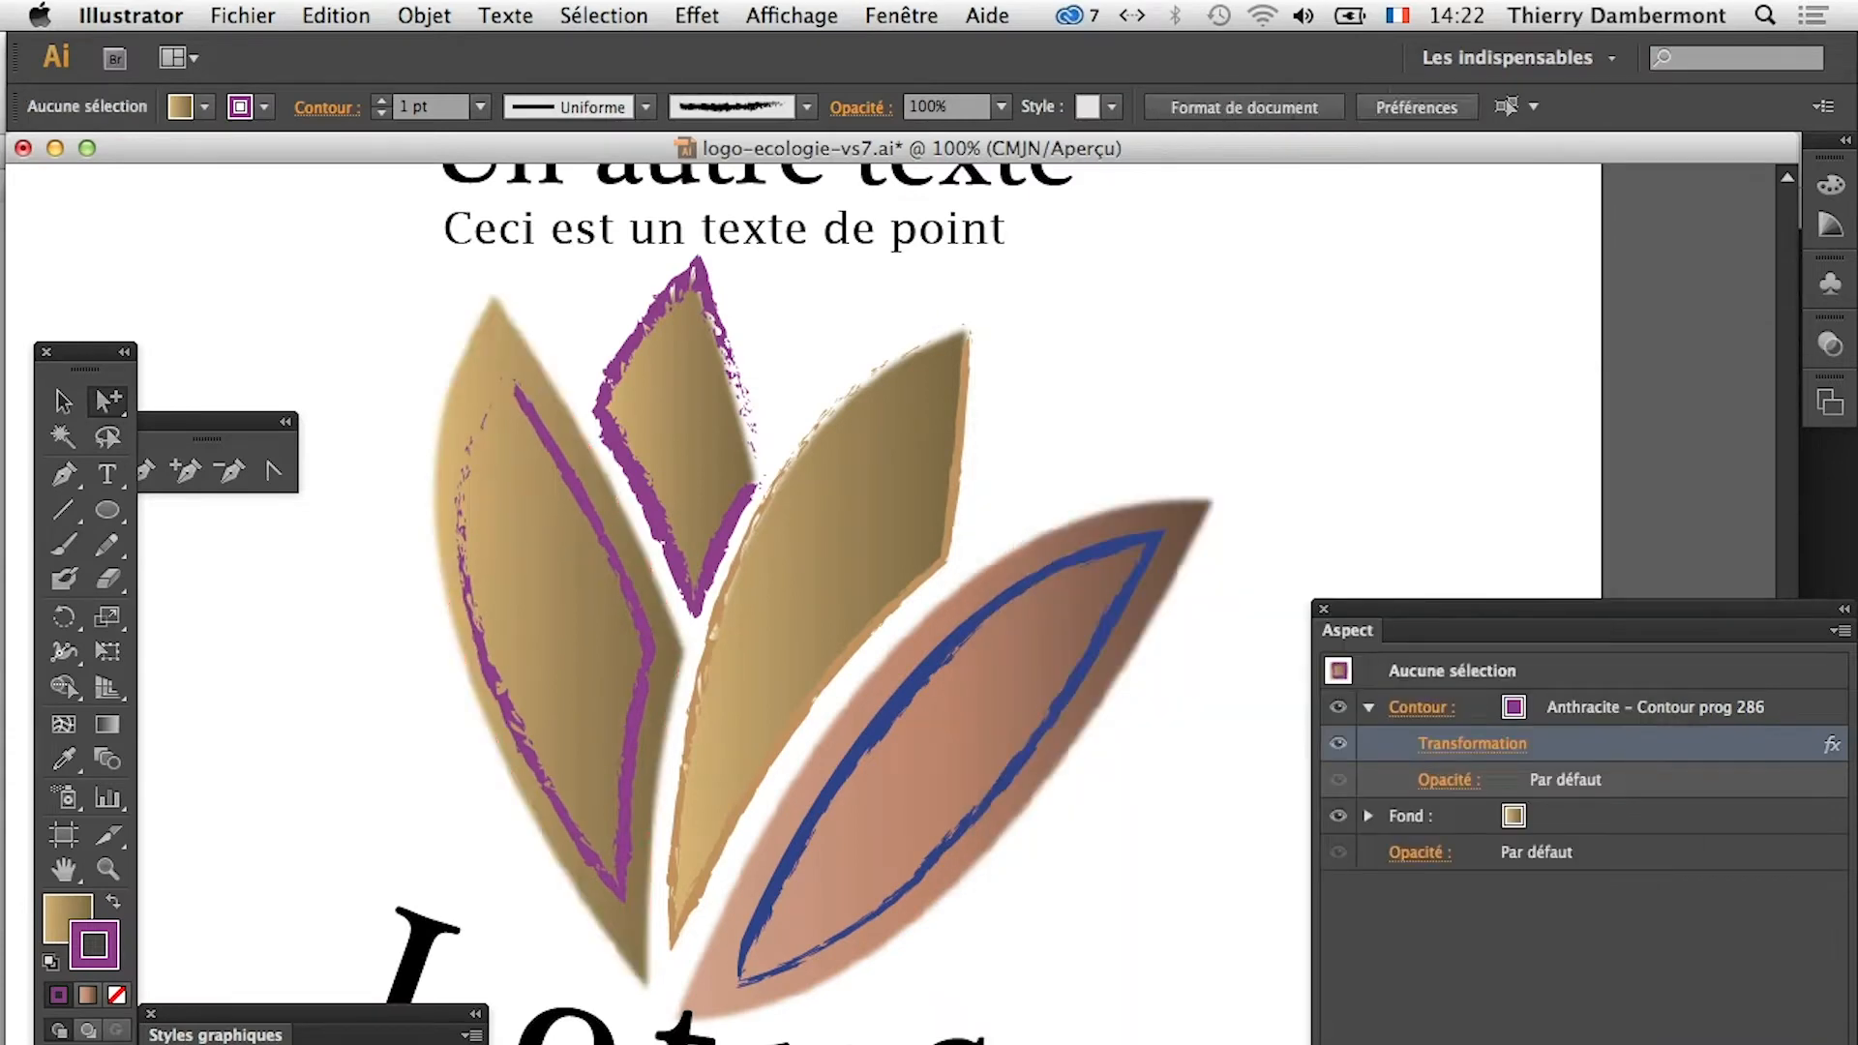
Compare the Décalage settings of the pink petal's stroke with the Transformation settings of the left petal's stroke
left_click(987, 646)
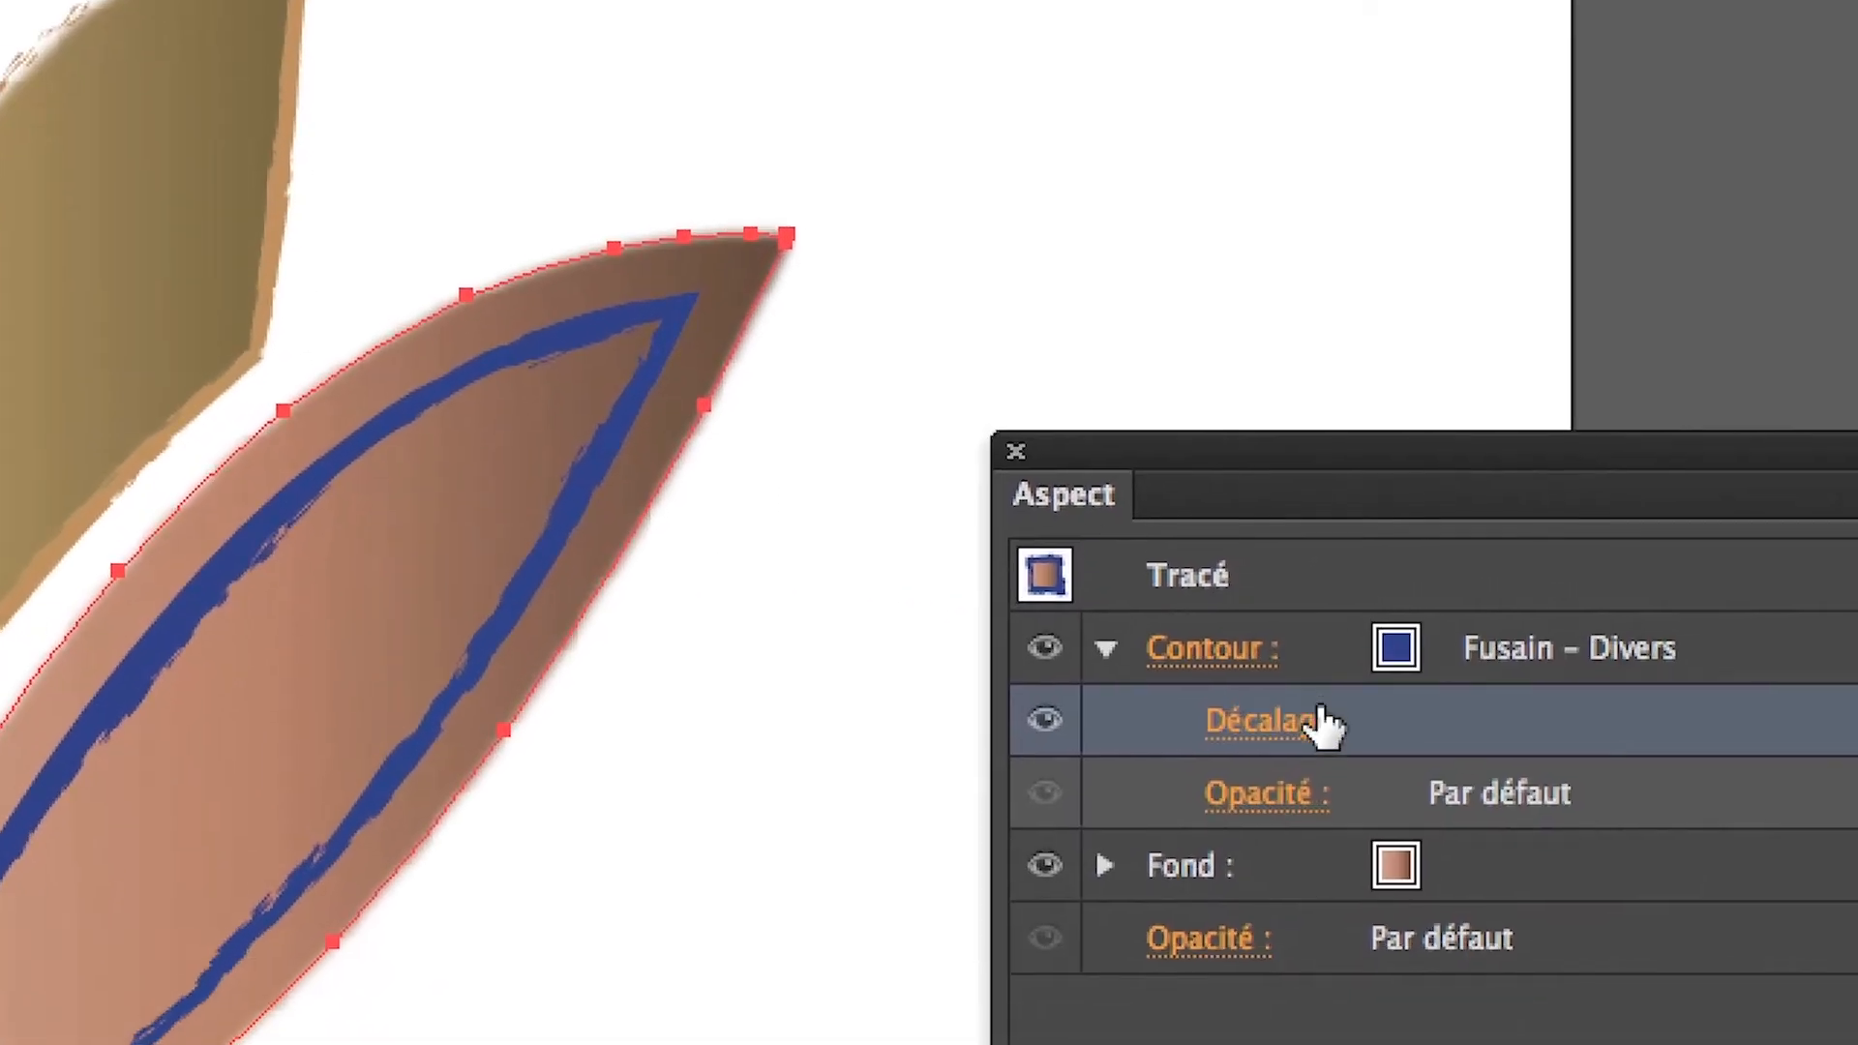
left_click(1470, 746)
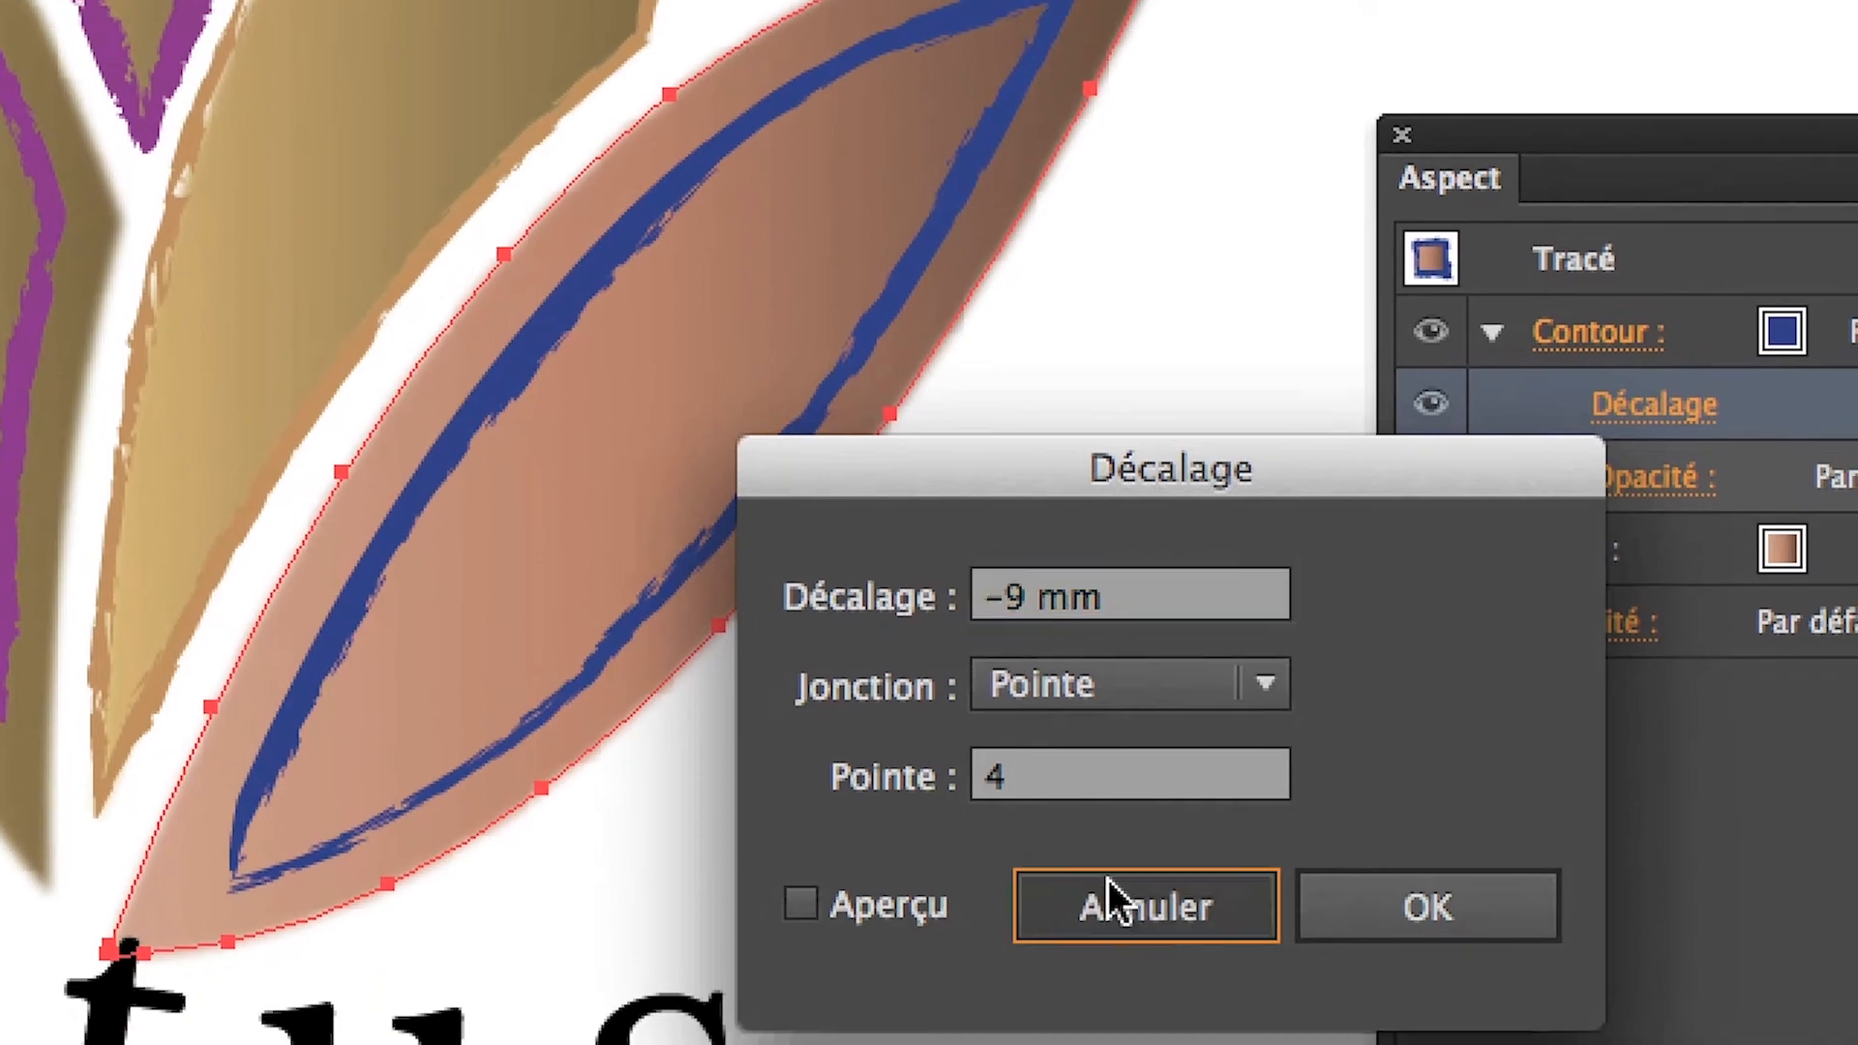
left_click(1171, 1043)
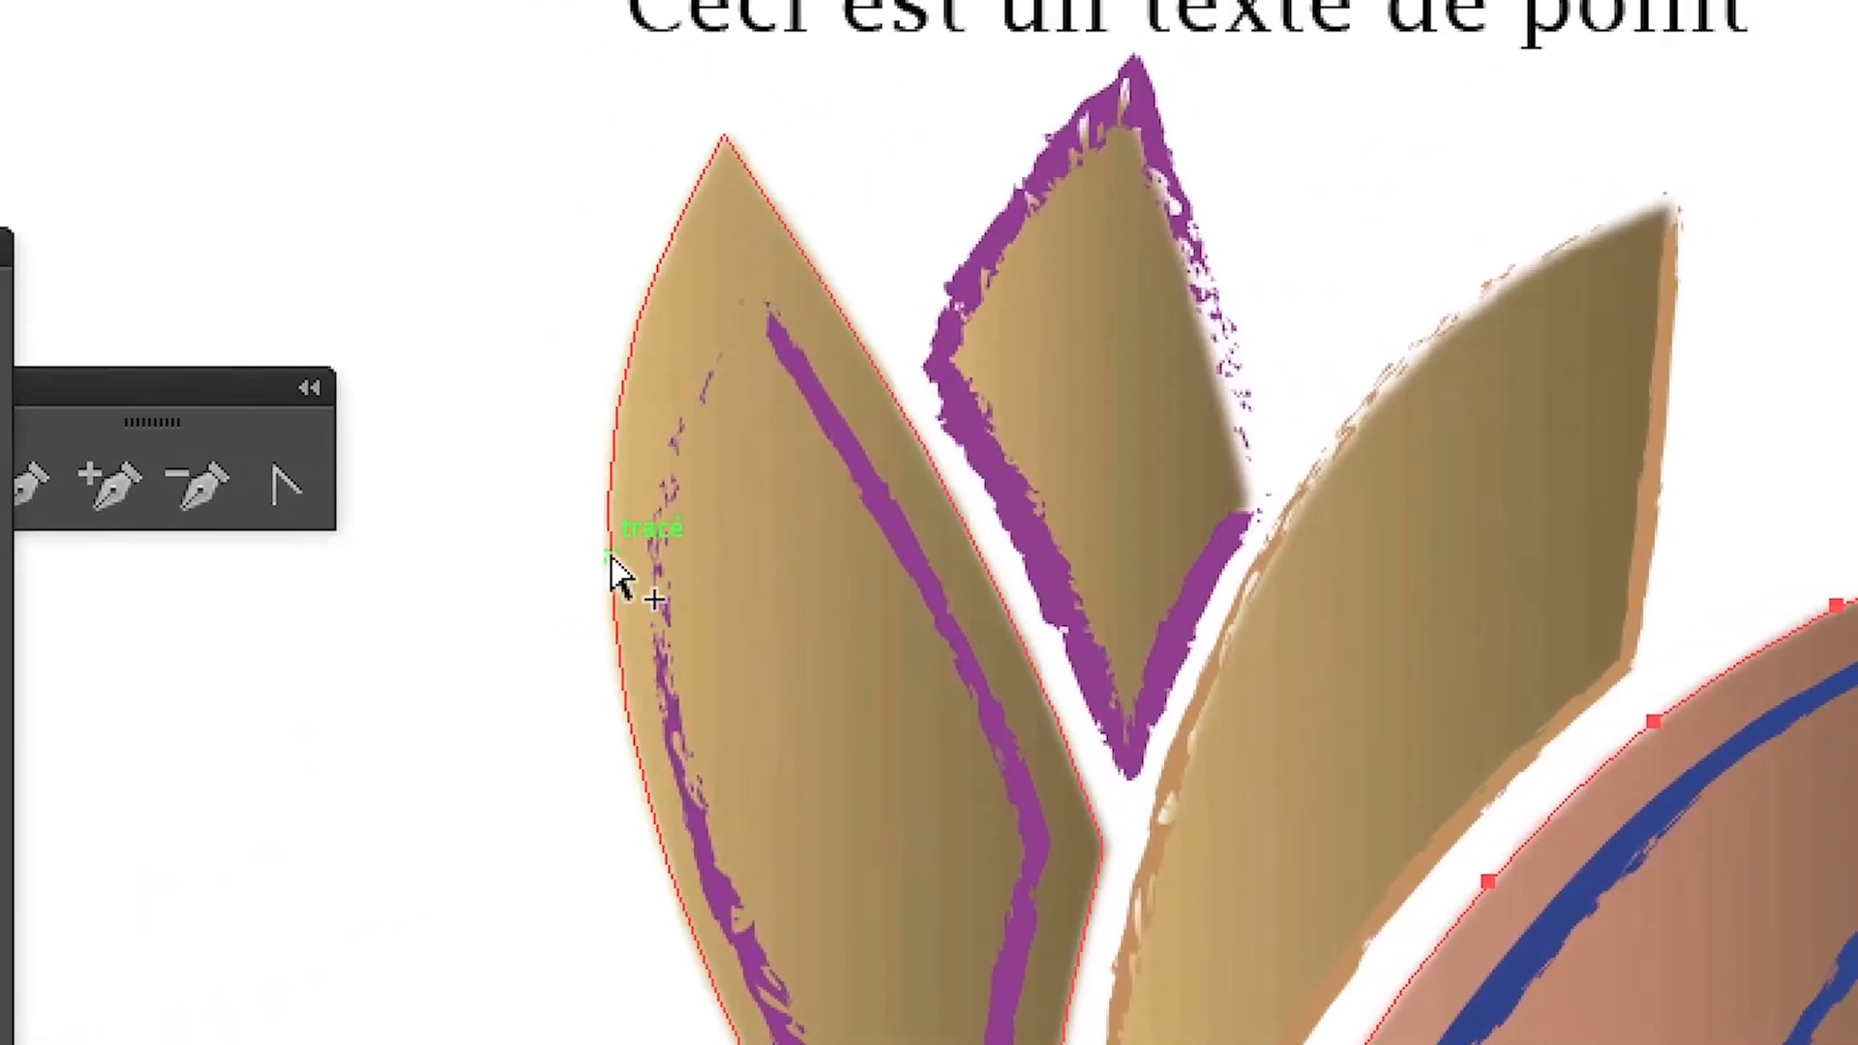
left_click(613, 561)
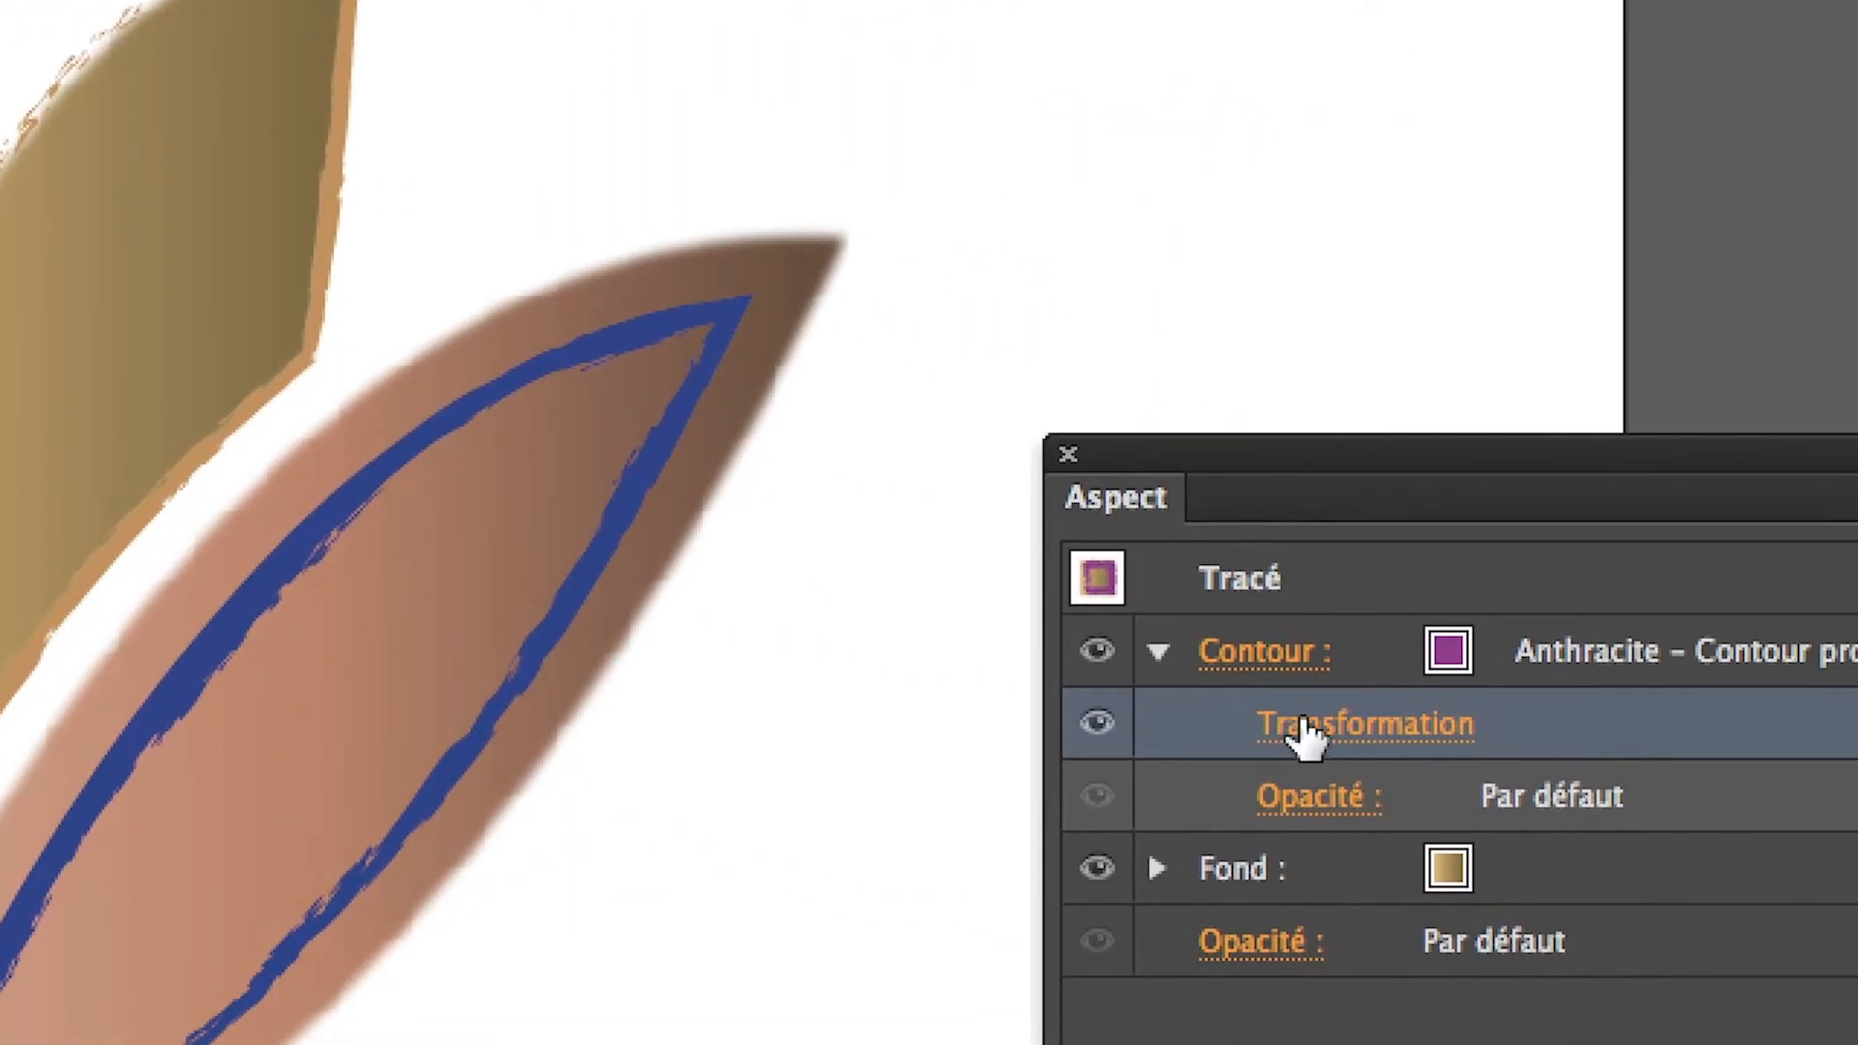
left_click(1303, 735)
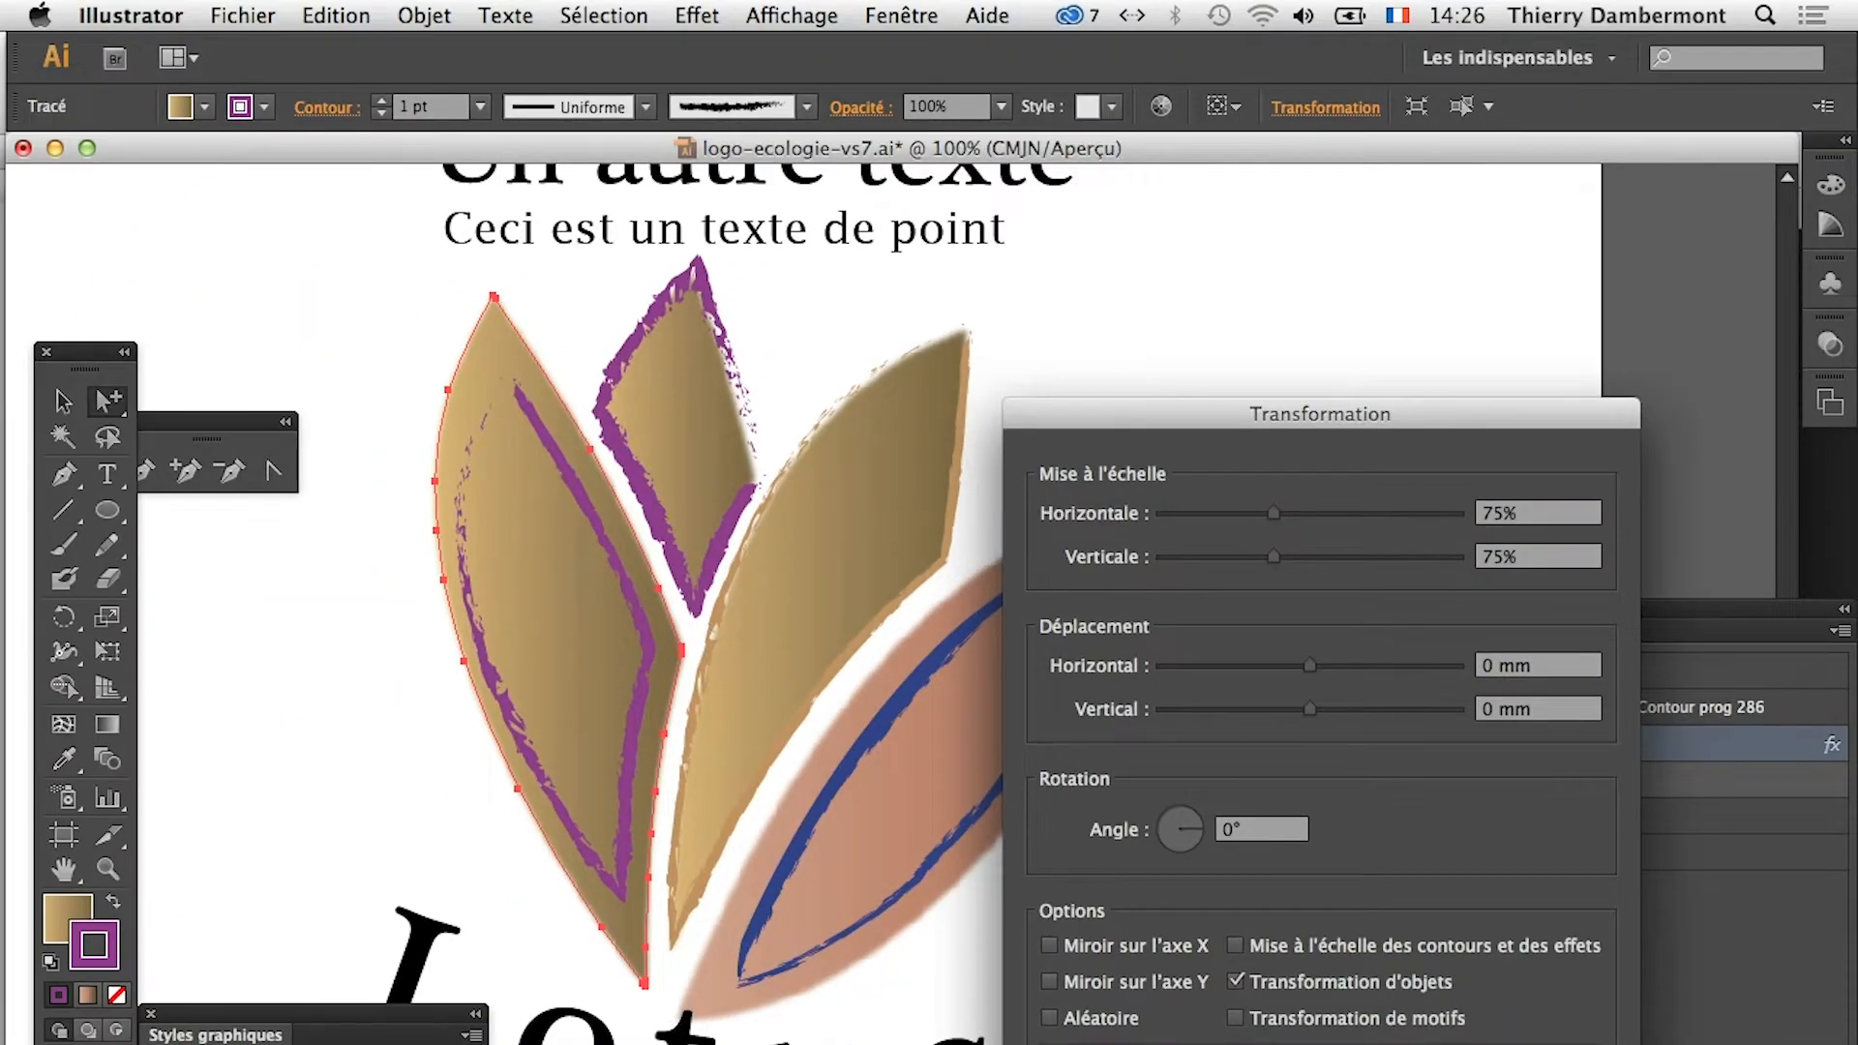
key("Return")
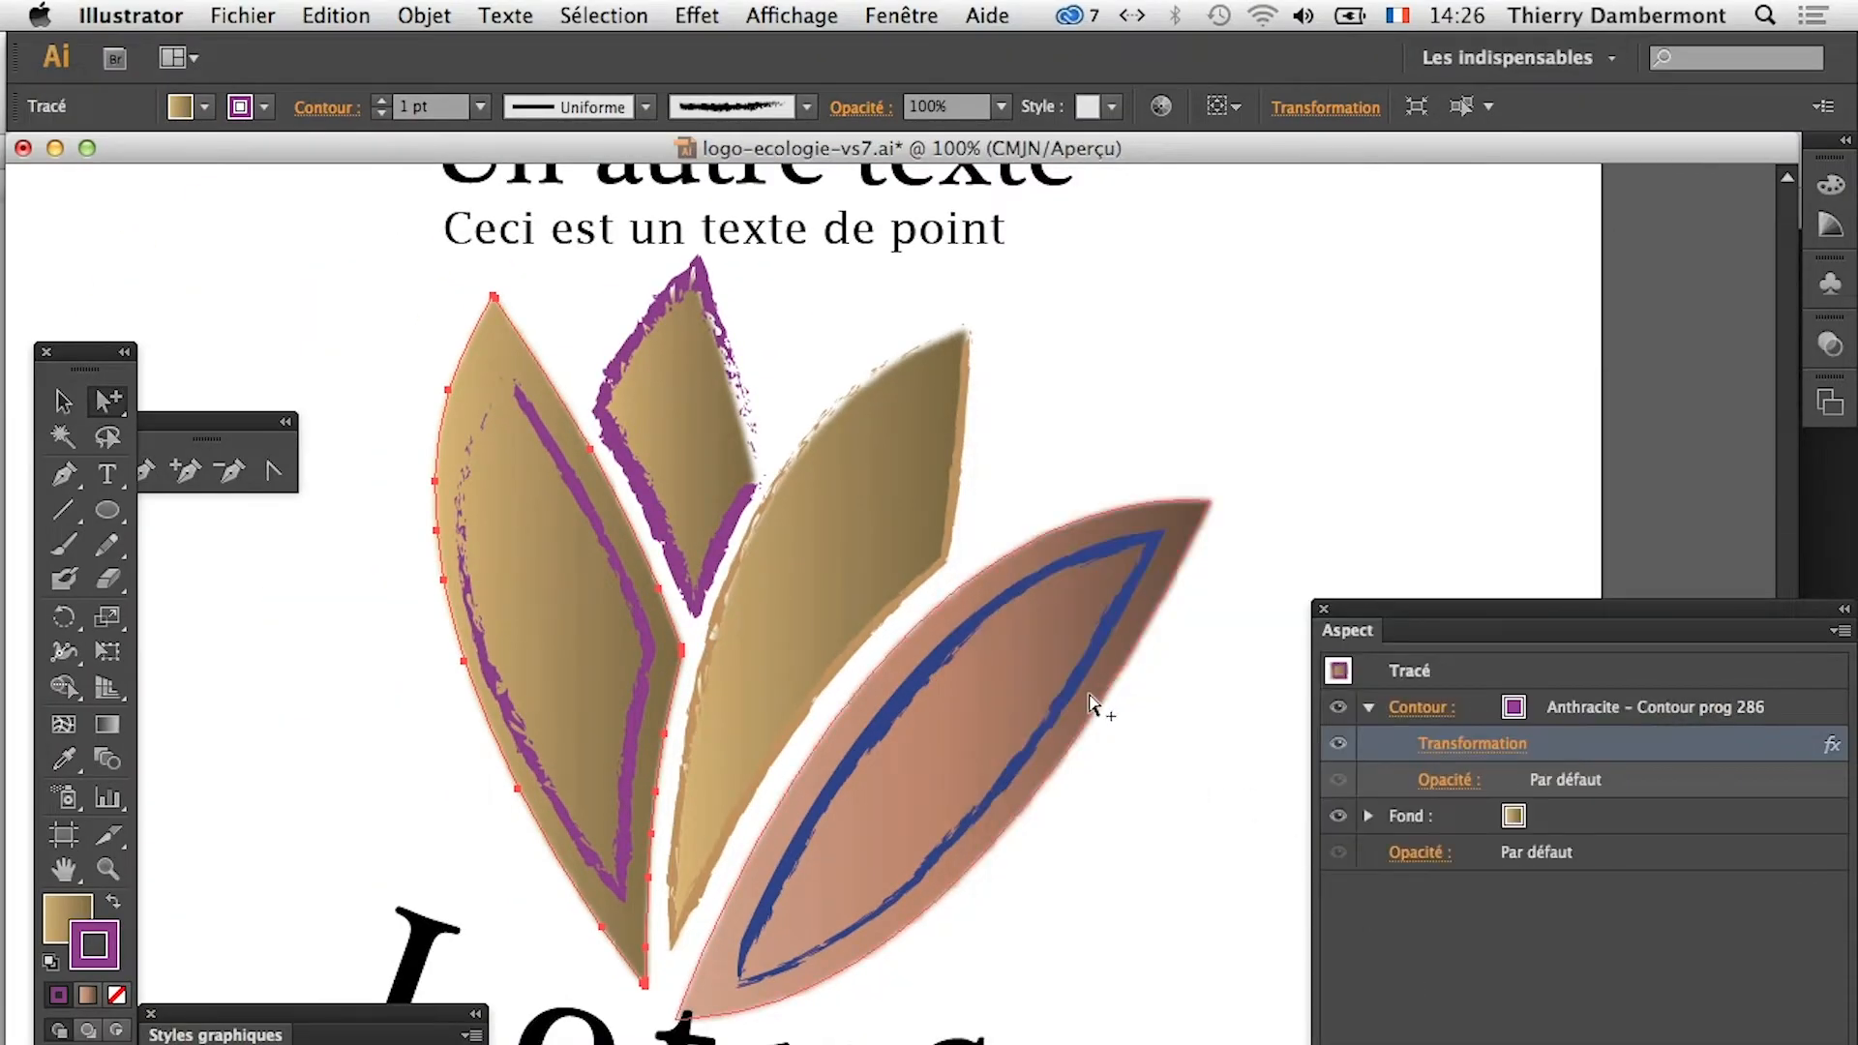
Move the tools and Styles graphiques panels clear of the logos and extend the artboard downward to make room for a third row
scroll(1092, 704, "down", 5)
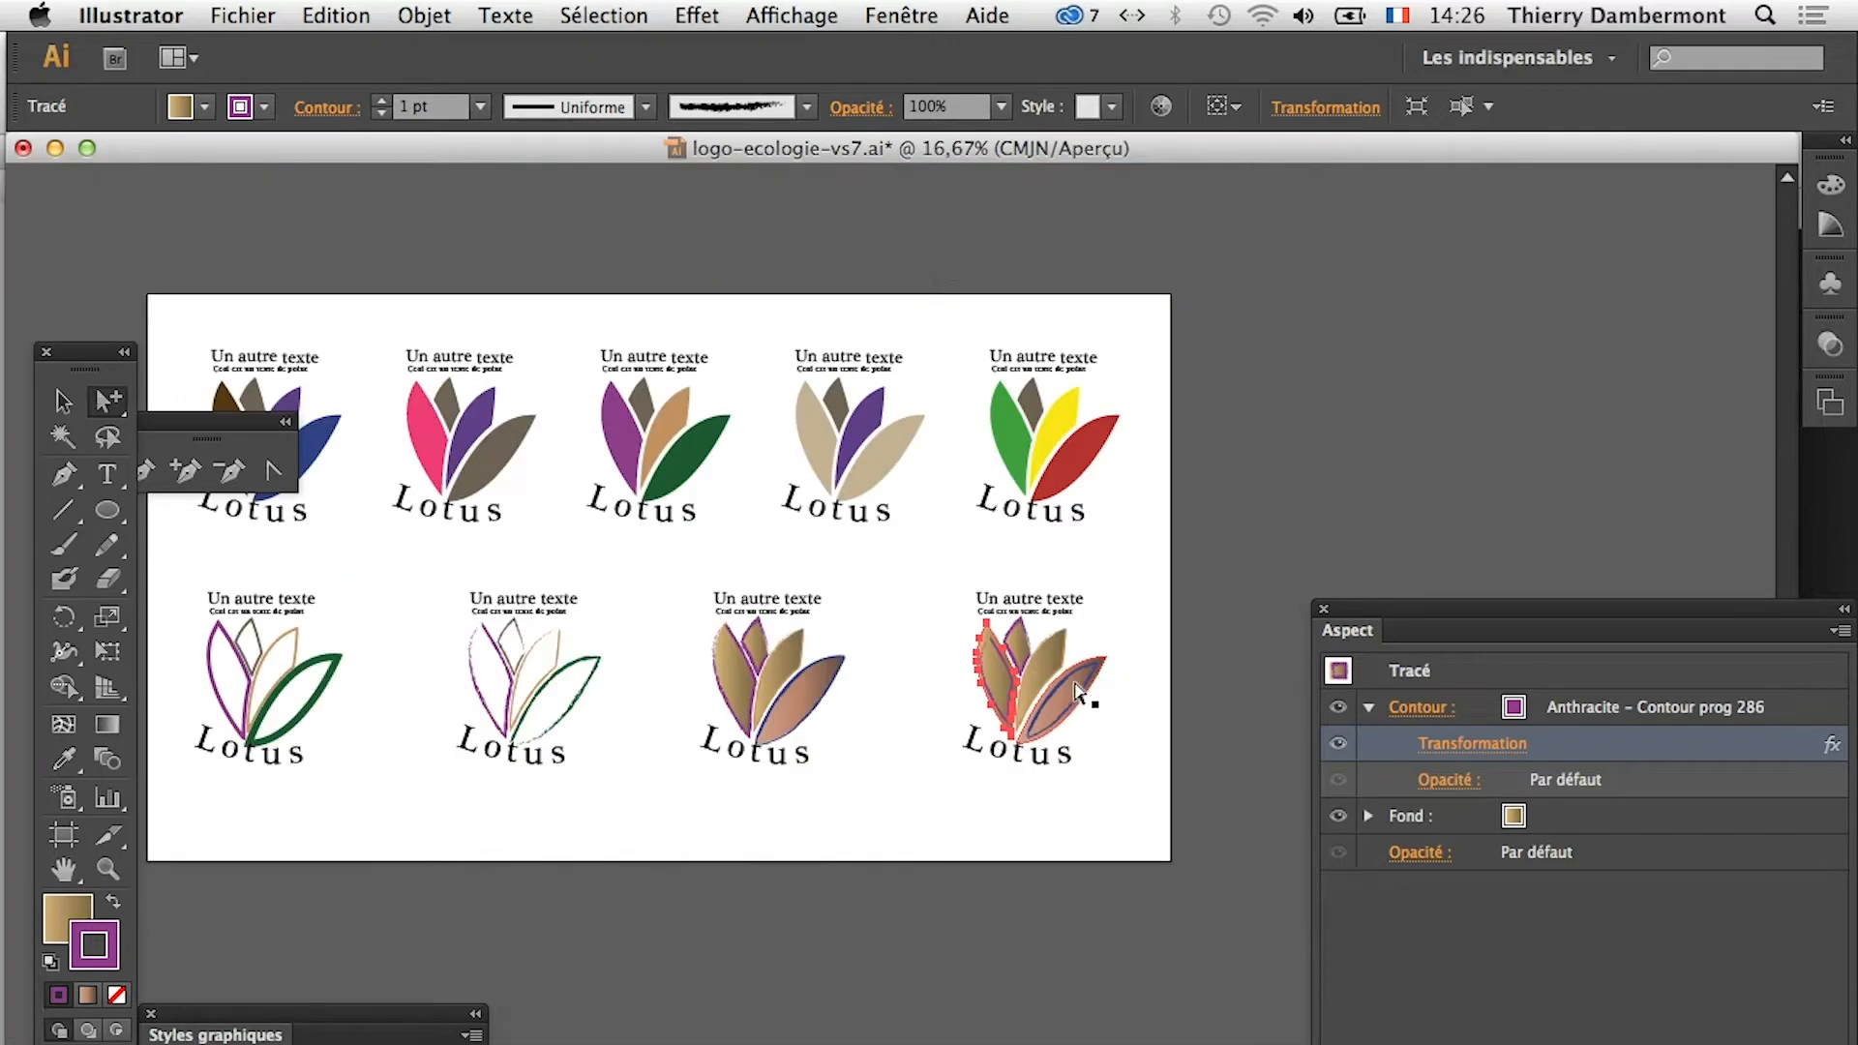
left_click_drag(97, 351, 70, 308)
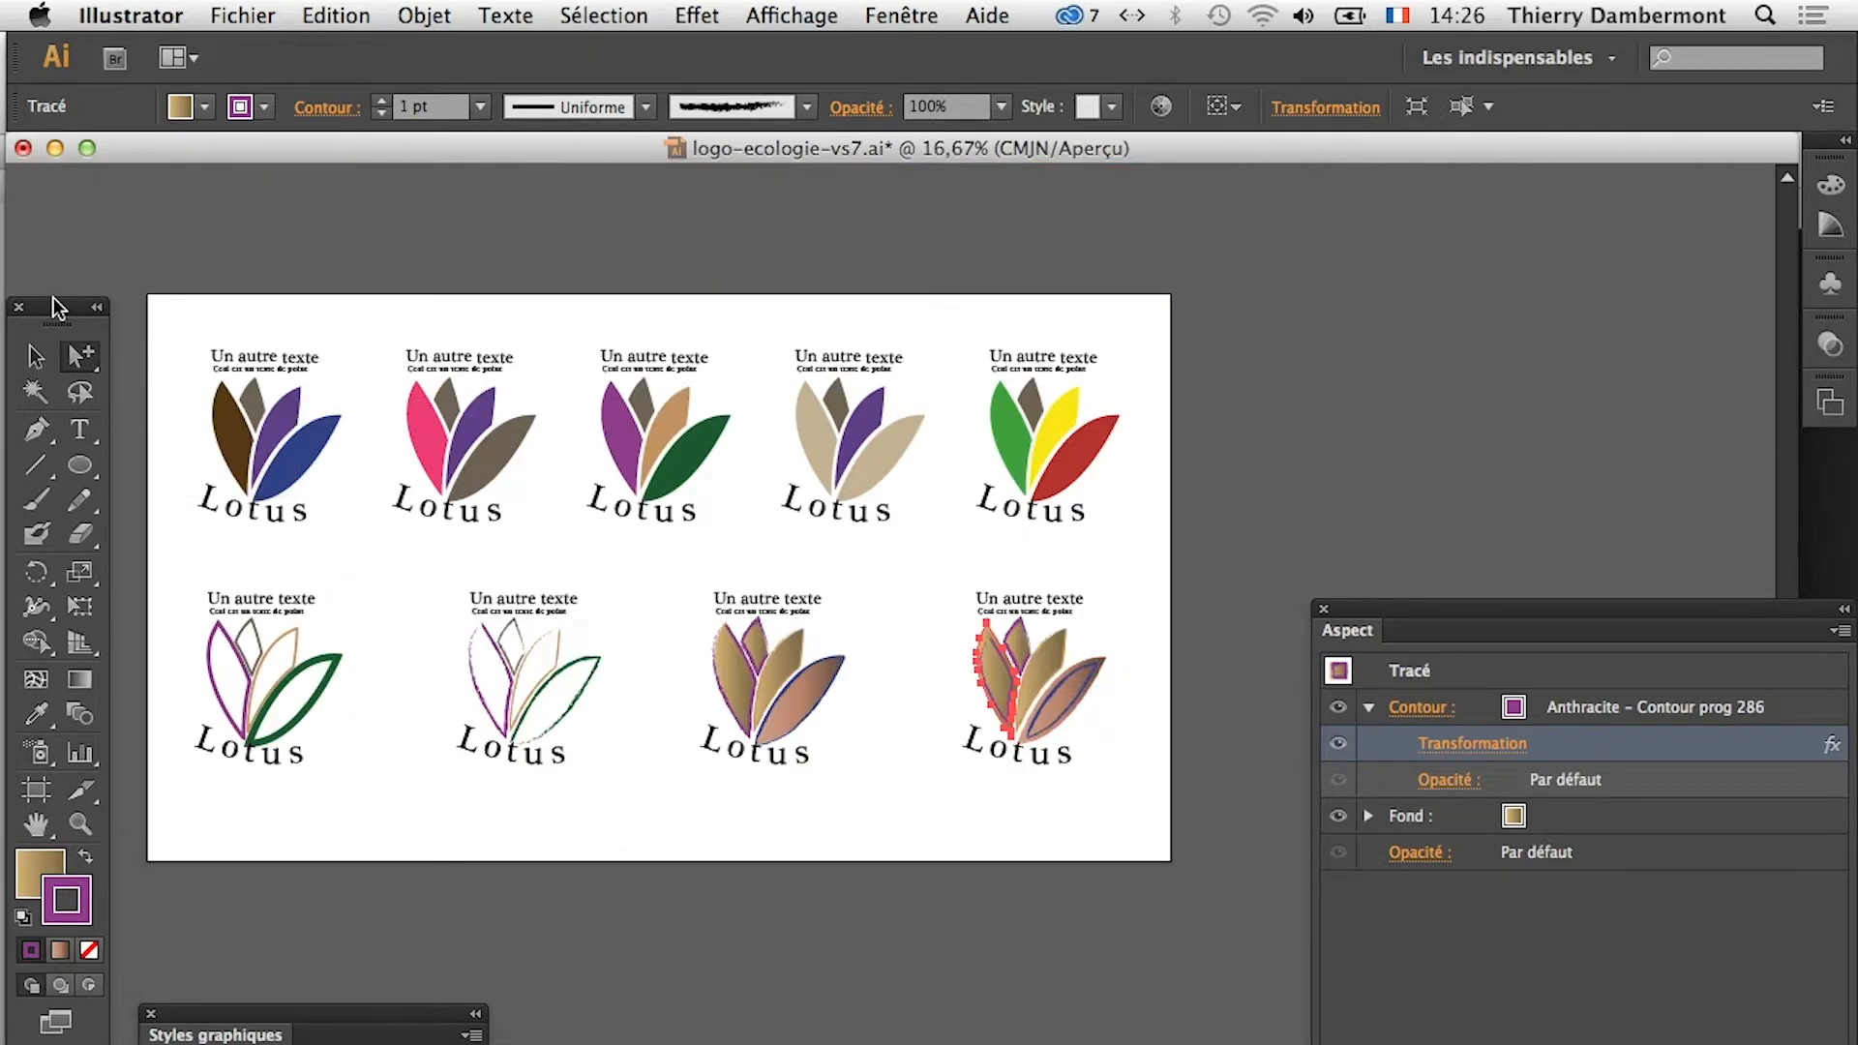
left_click_drag(53, 297, 69, 217)
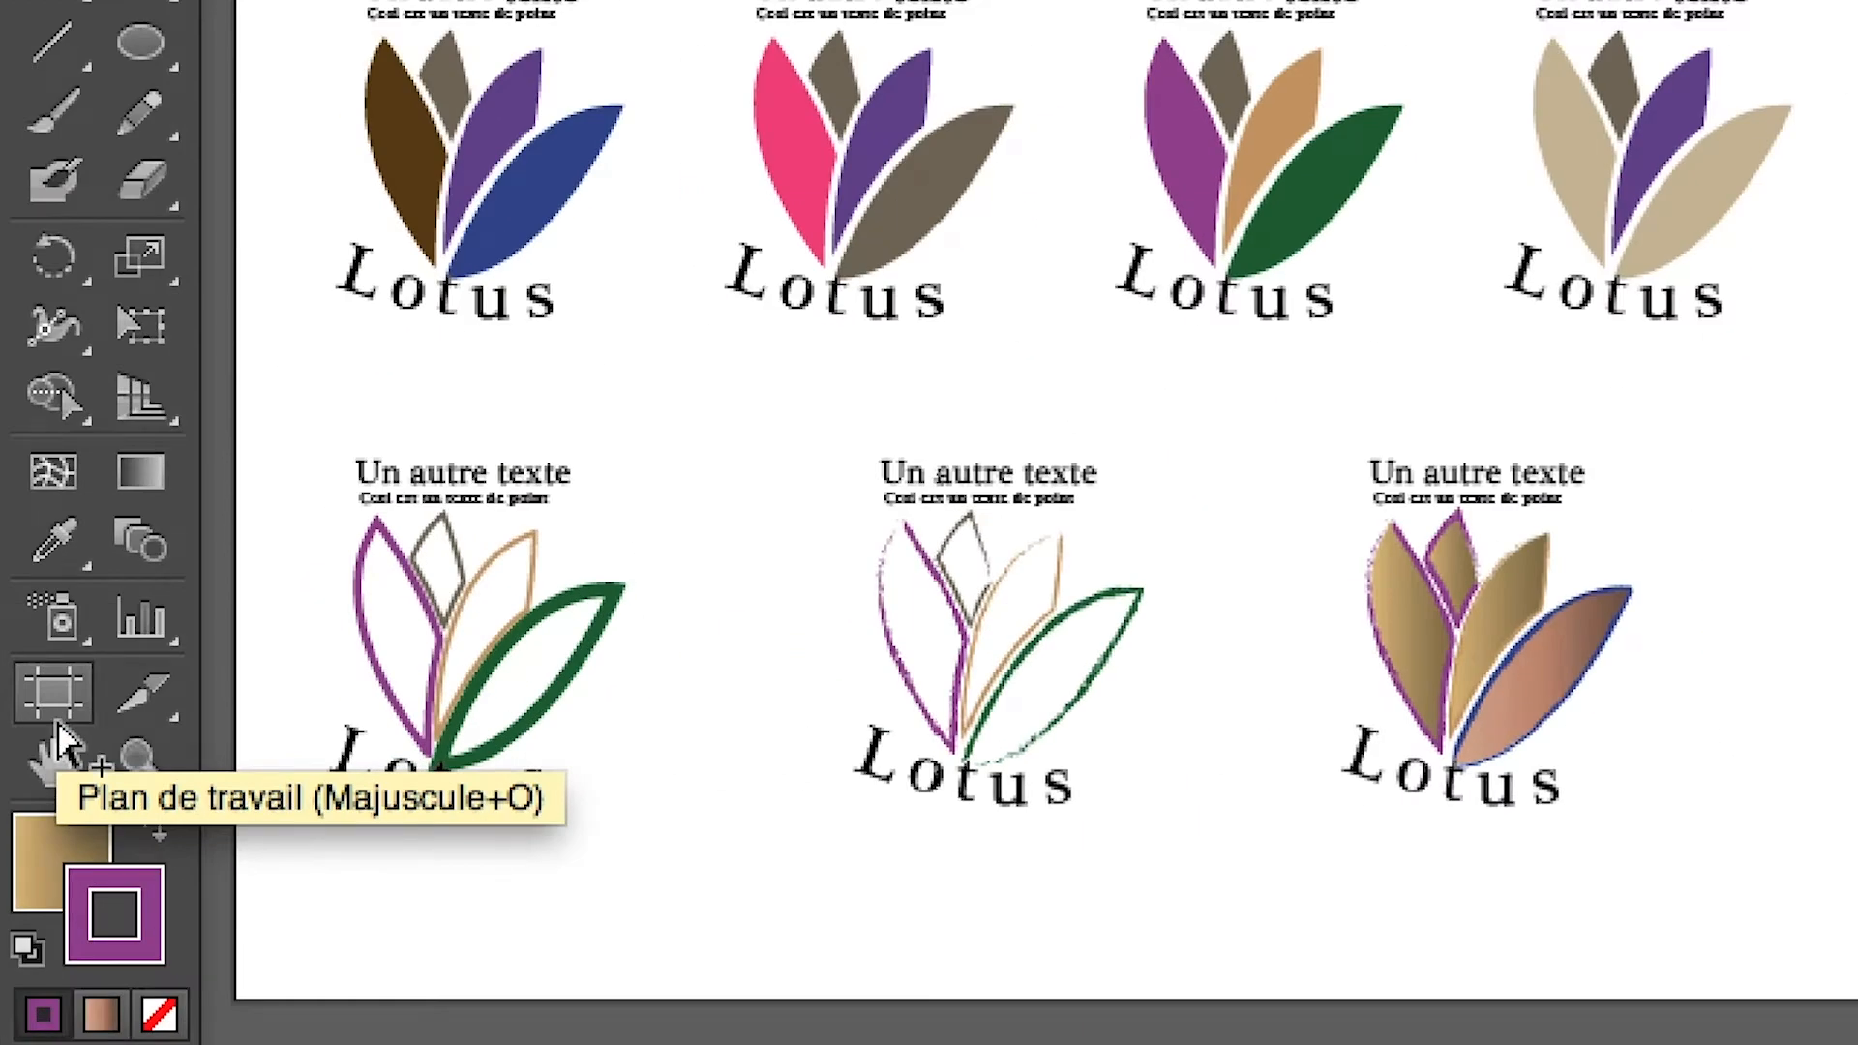
left_click(56, 721)
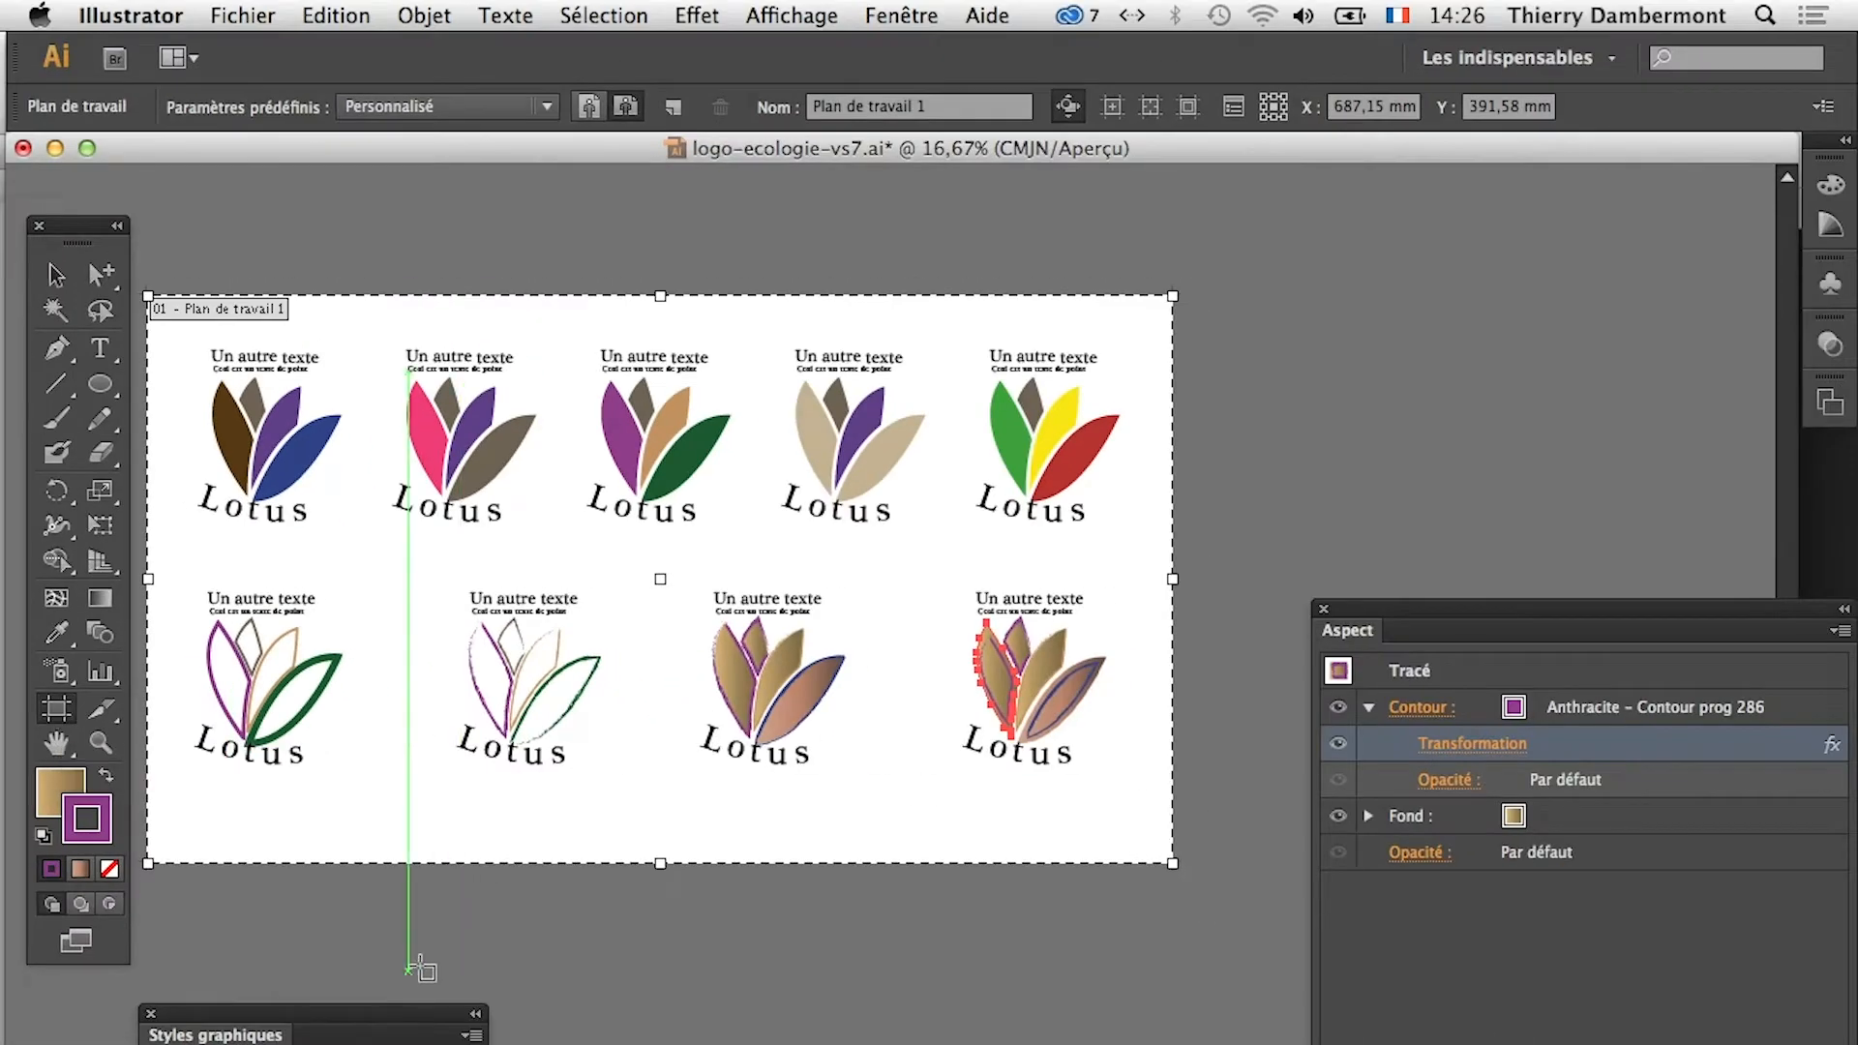
left_click_drag(305, 1018, 320, 1044)
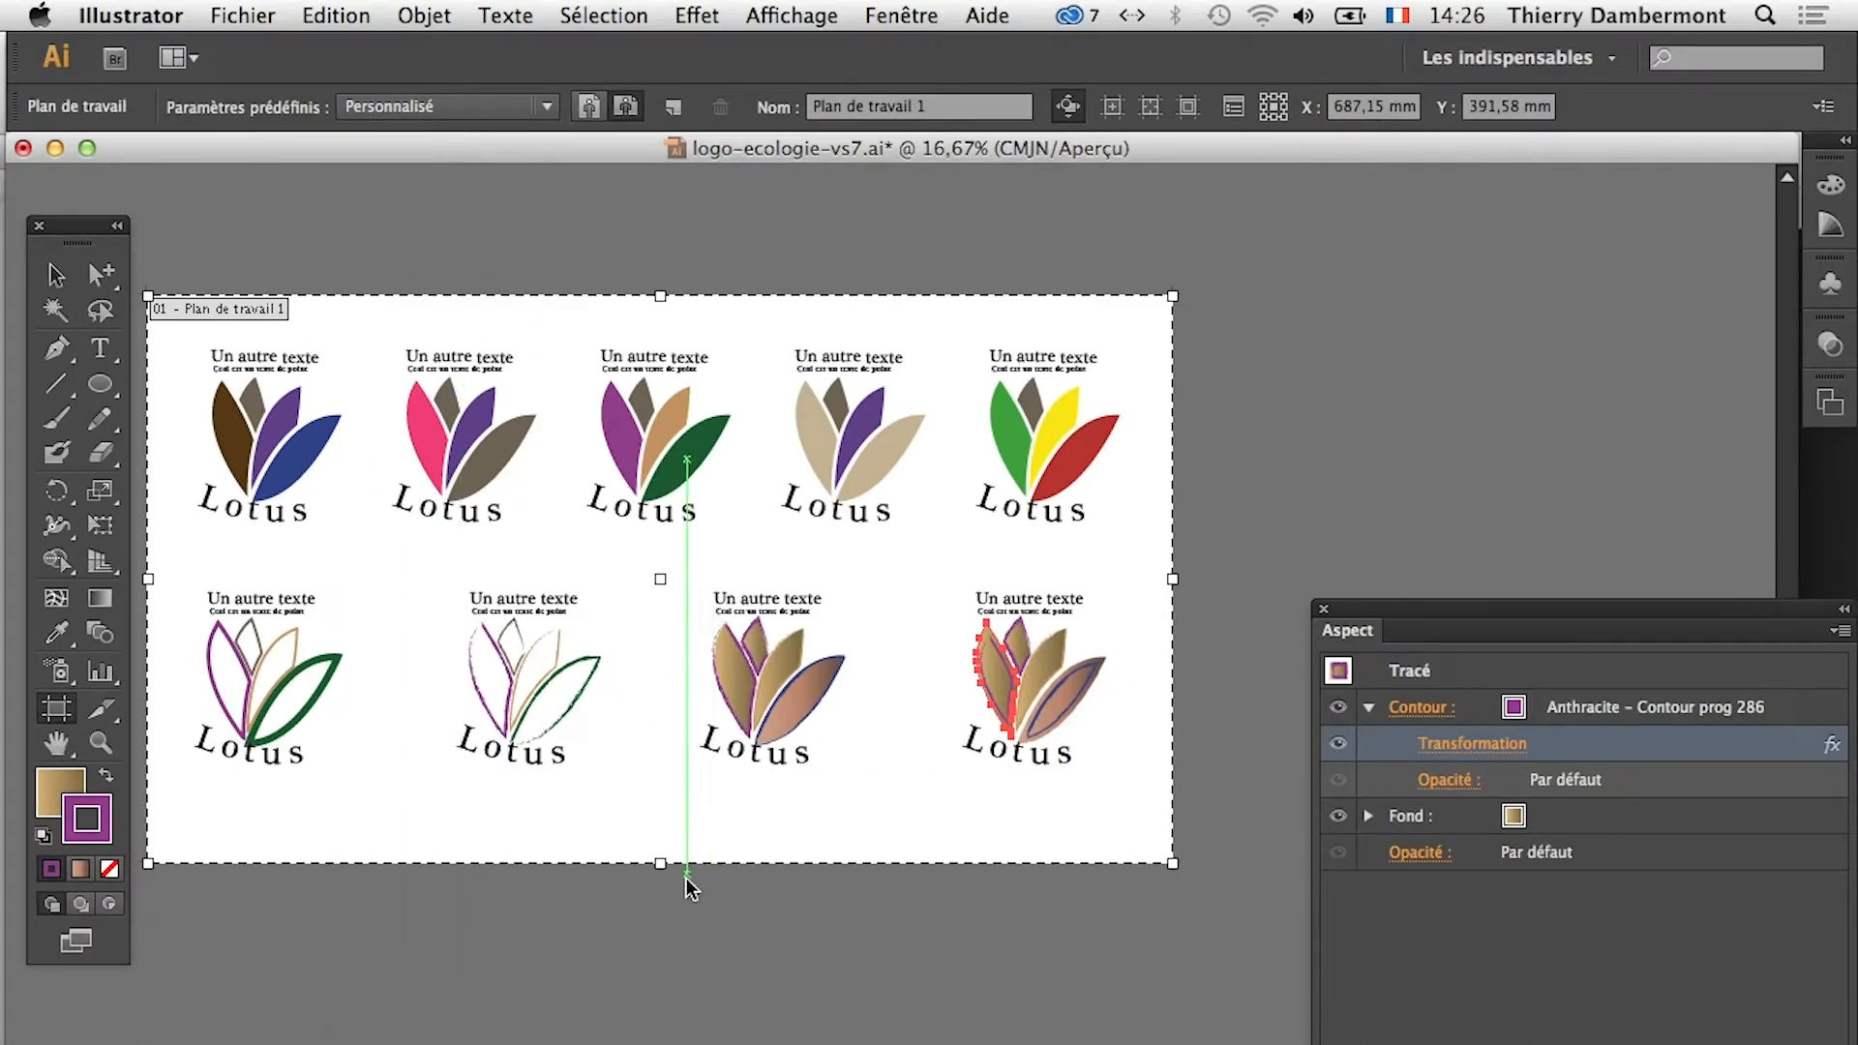
left_click_drag(662, 863, 665, 1043)
Display the Calques panel above the Aspect panel and adjust the artboard's lower edge
key("F7")
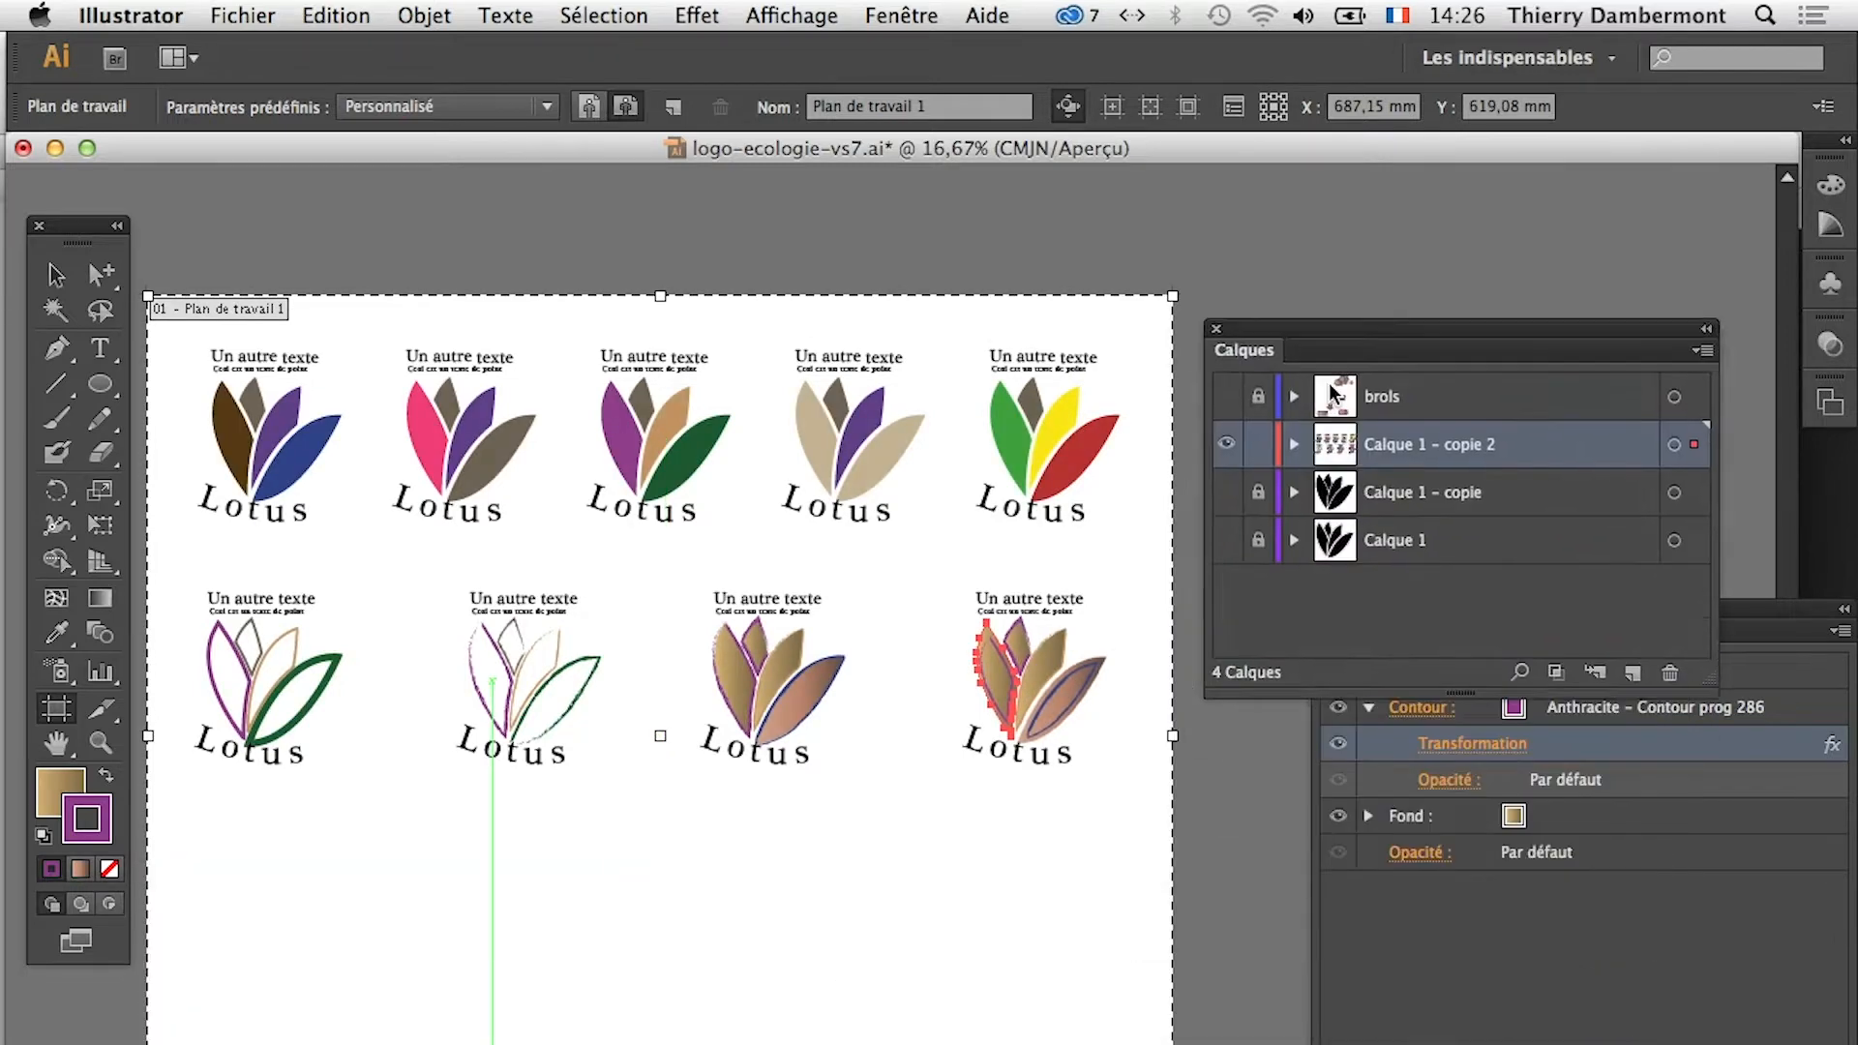
left_click_drag(1345, 338, 1386, 222)
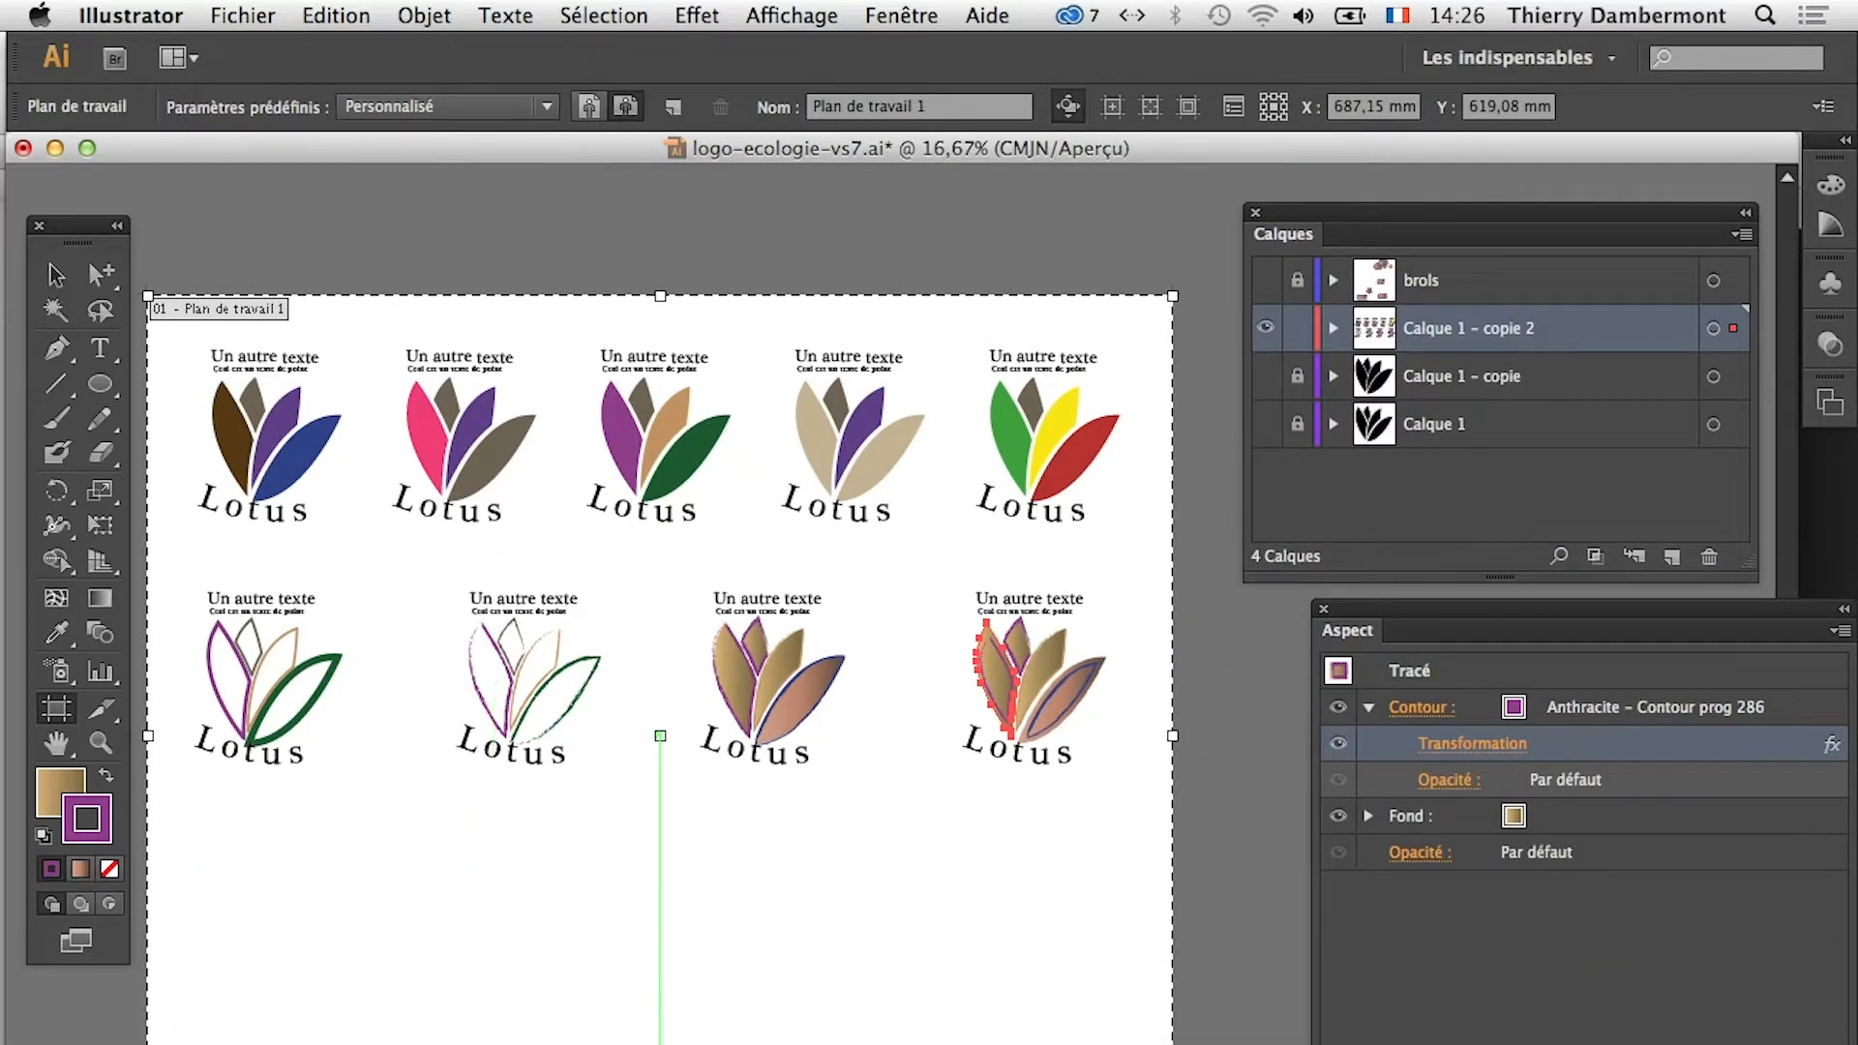
left_click_drag(659, 1044, 660, 1044)
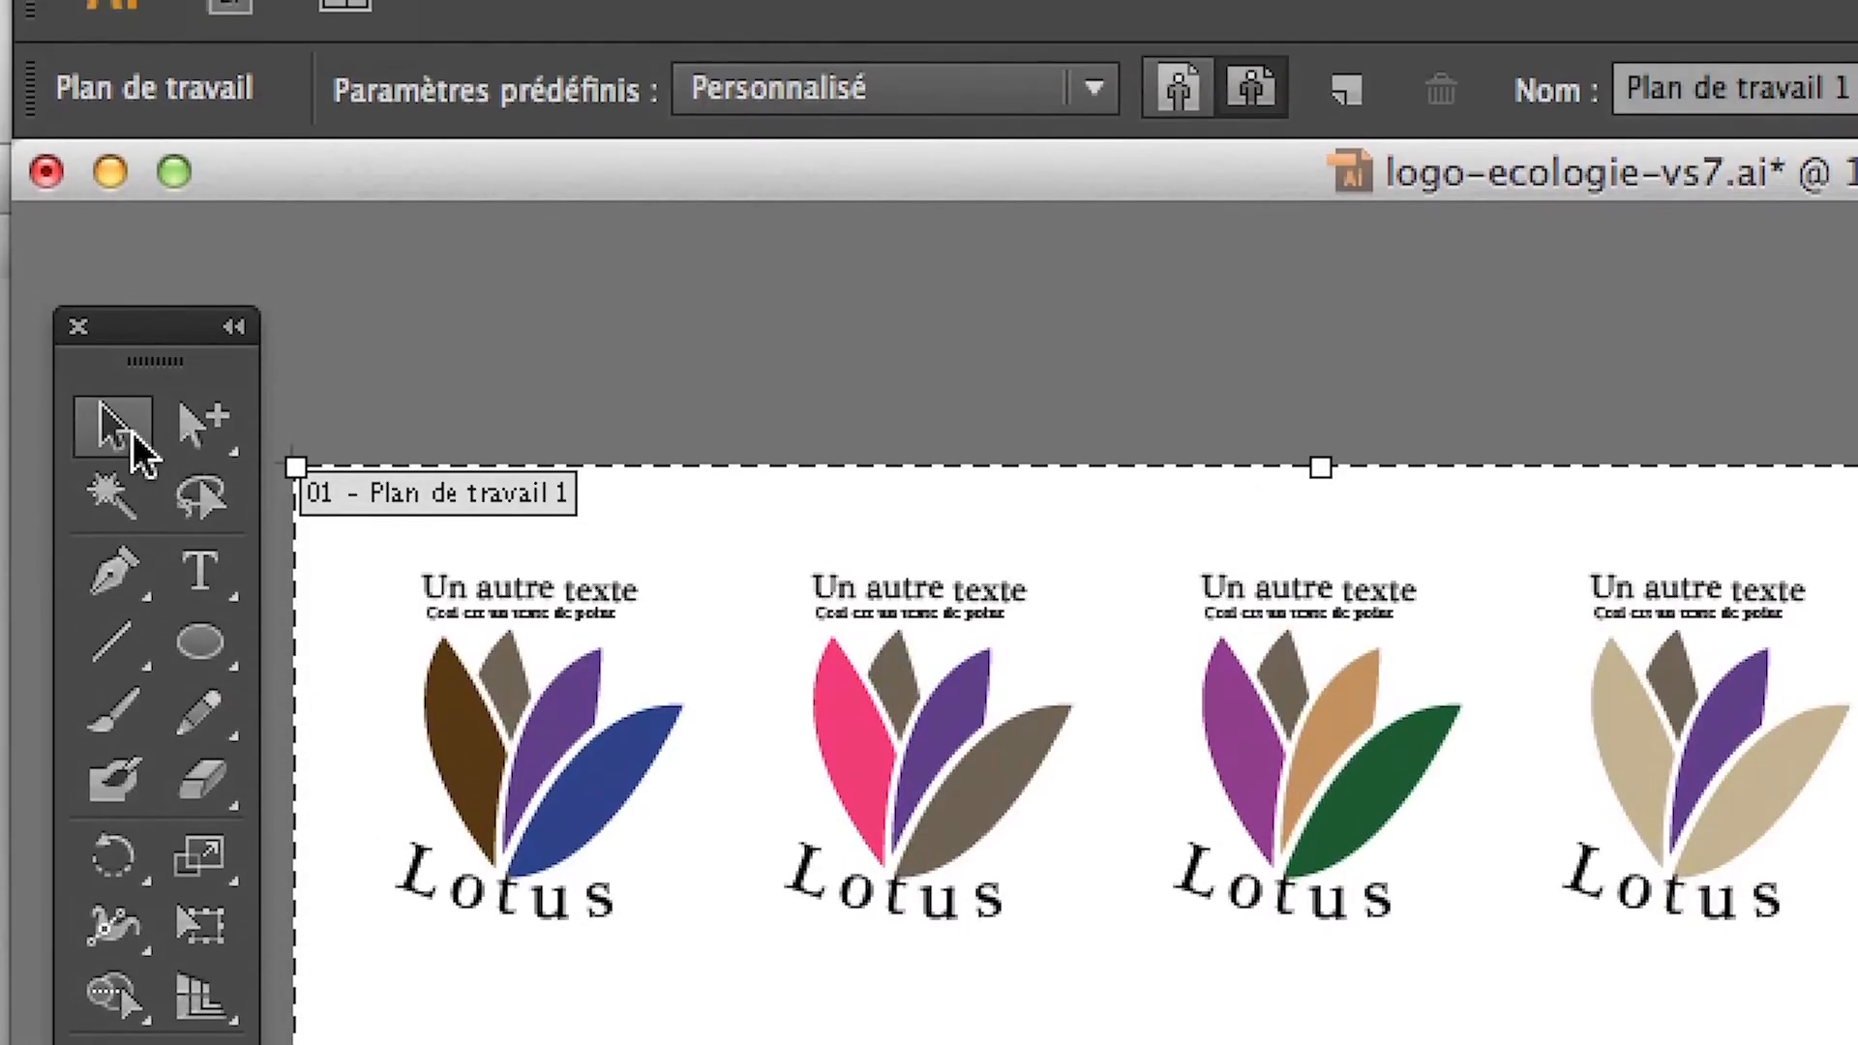
Select the entire last logo of the second row as a group and place a copy directly below it
left_click(125, 432)
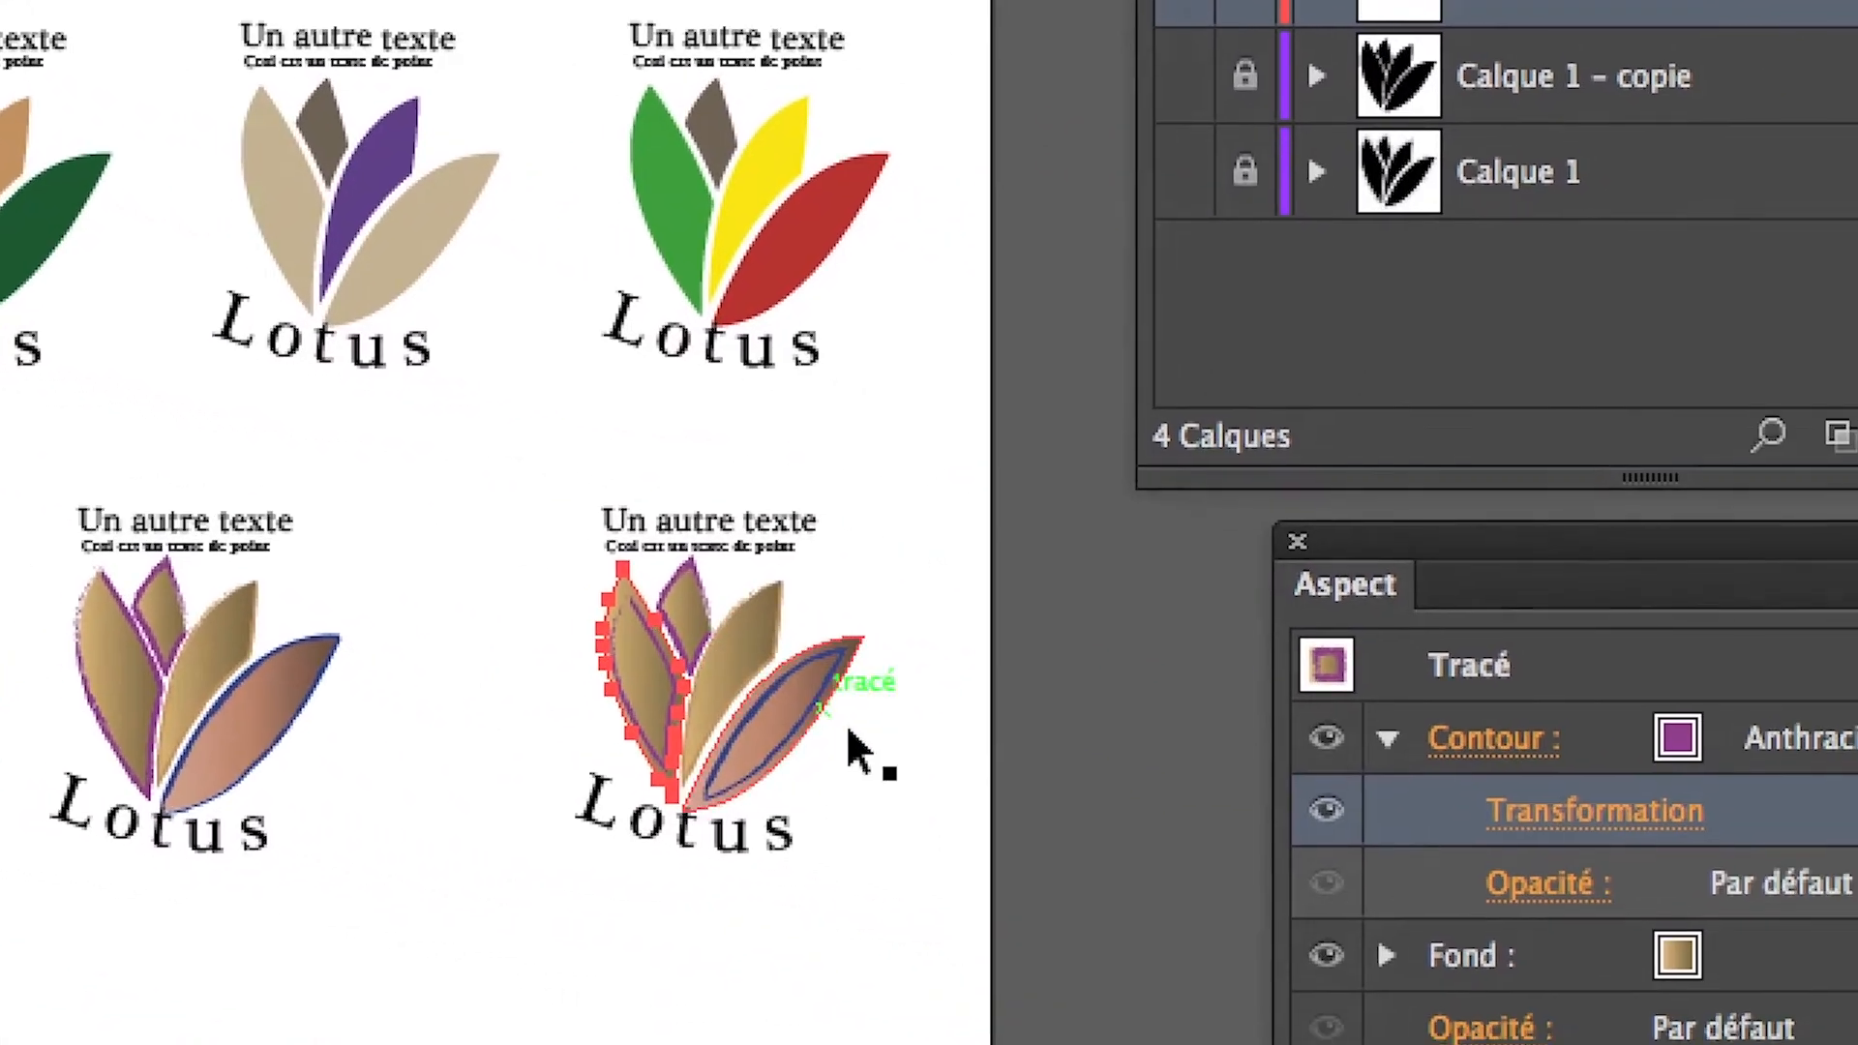
left_click(847, 729)
left_click(811, 704)
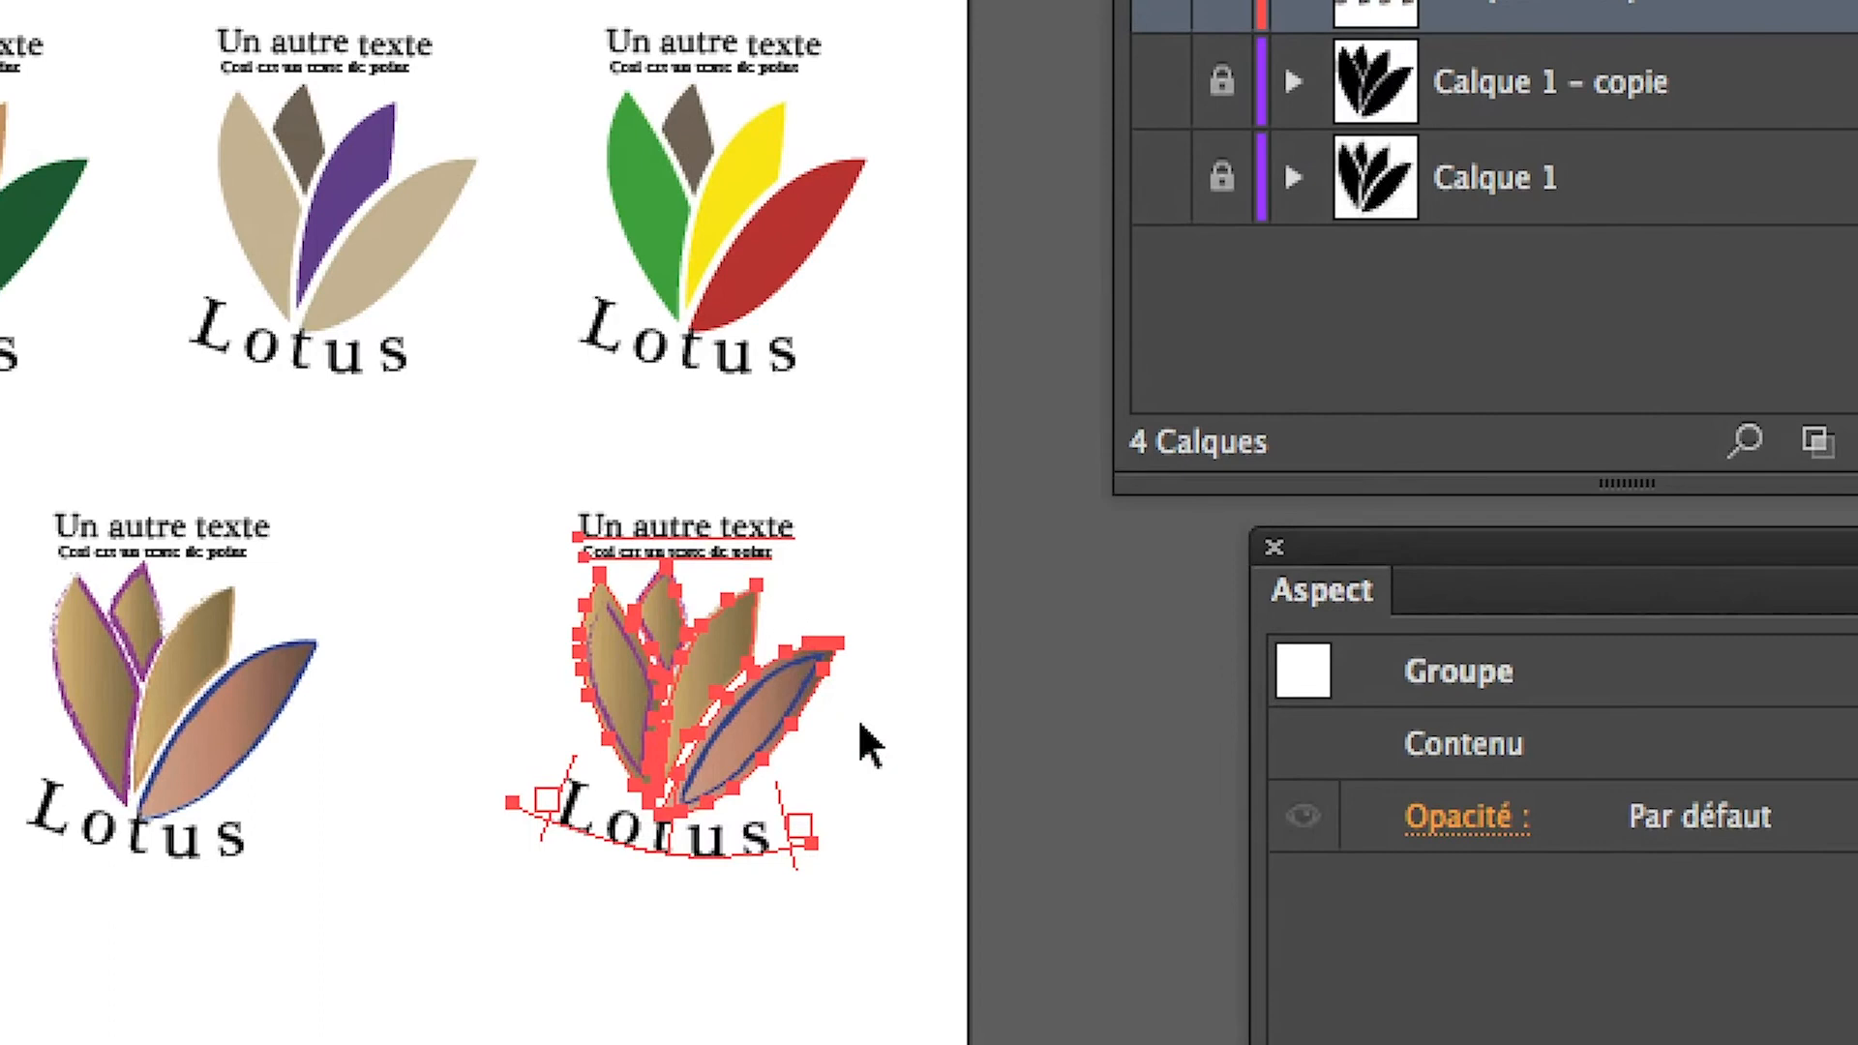
left_click(927, 822)
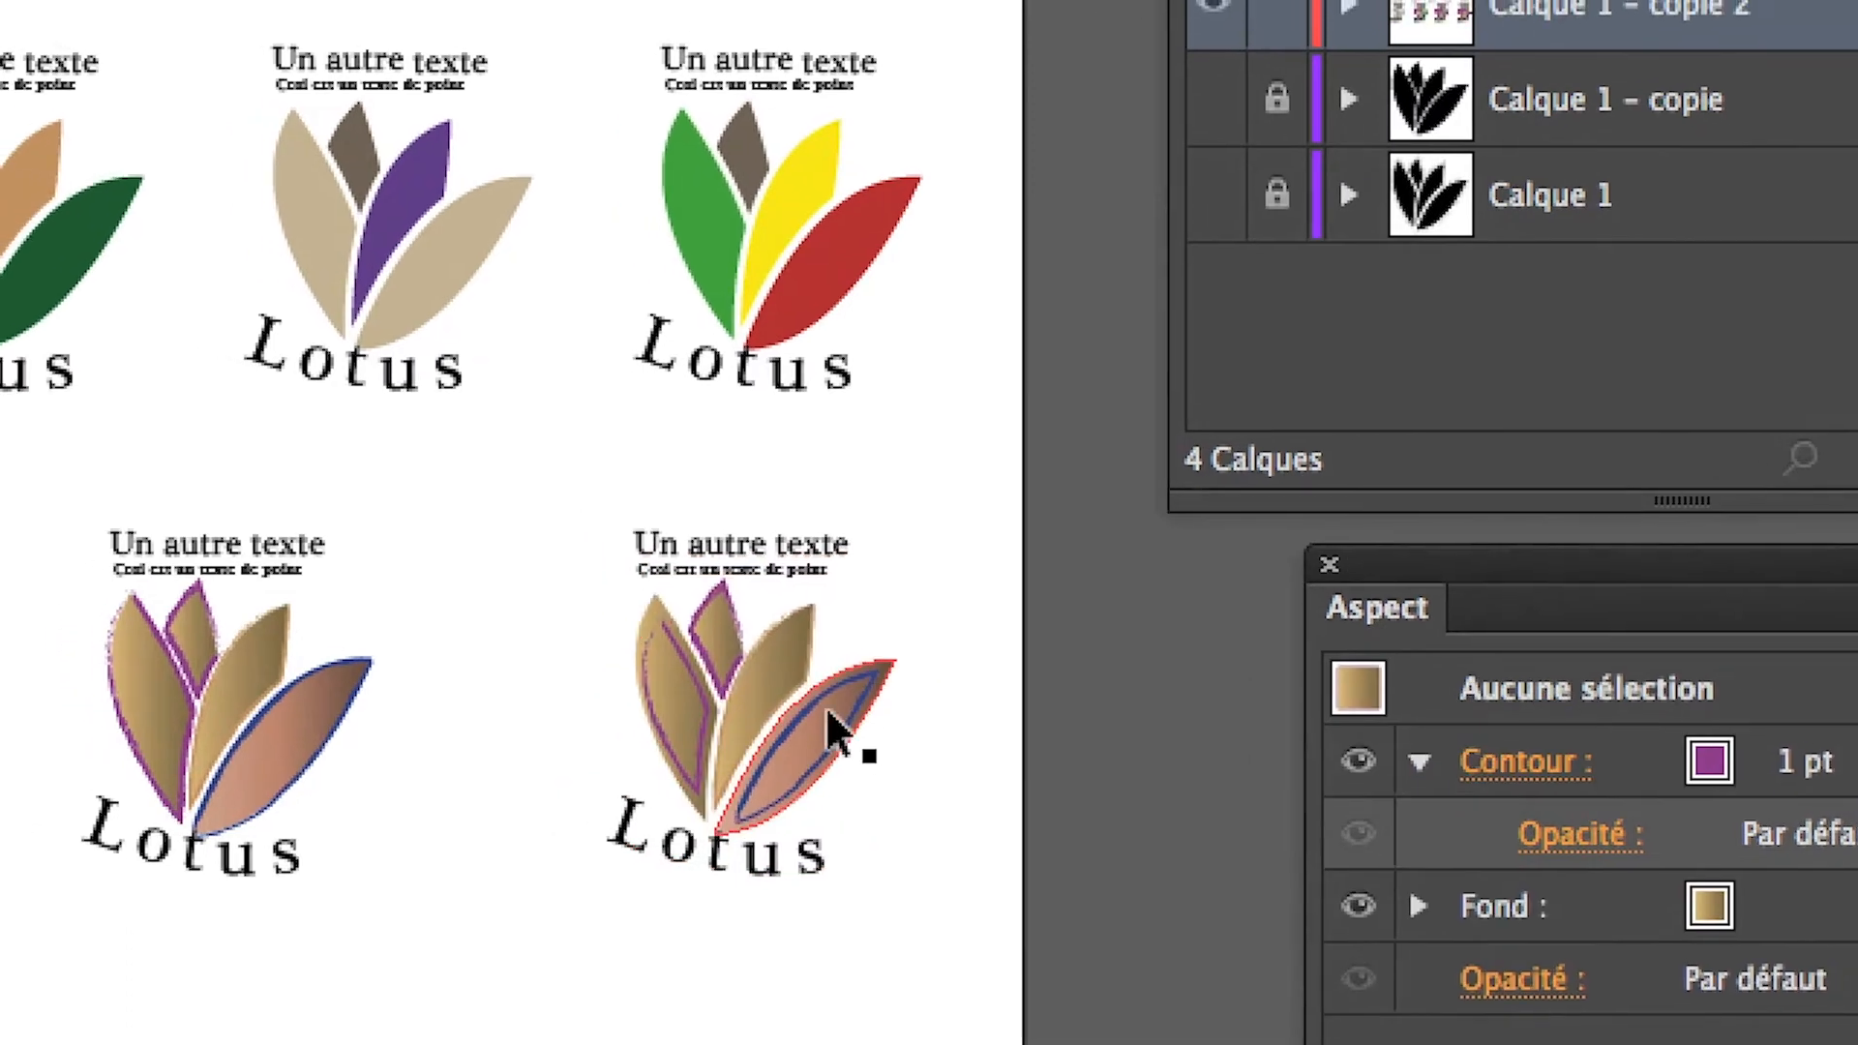
left_click(836, 796)
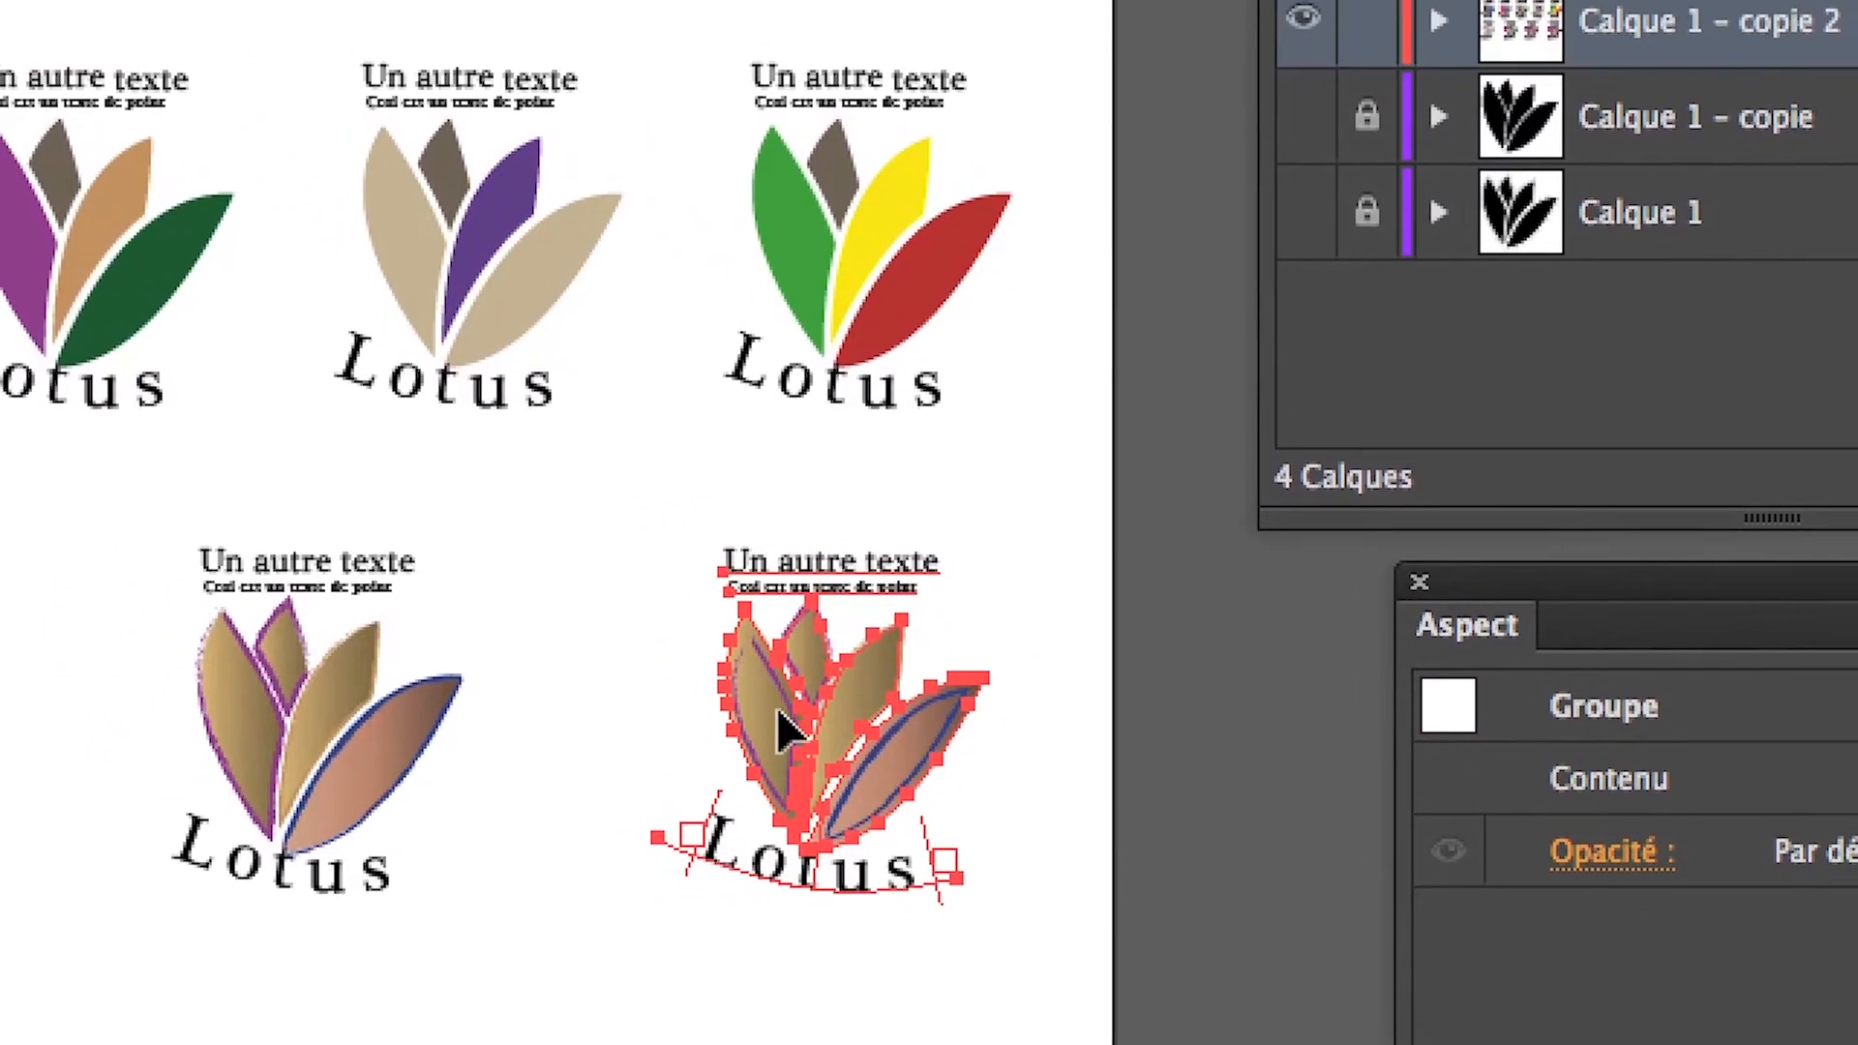
left_click_drag(780, 729, 760, 889)
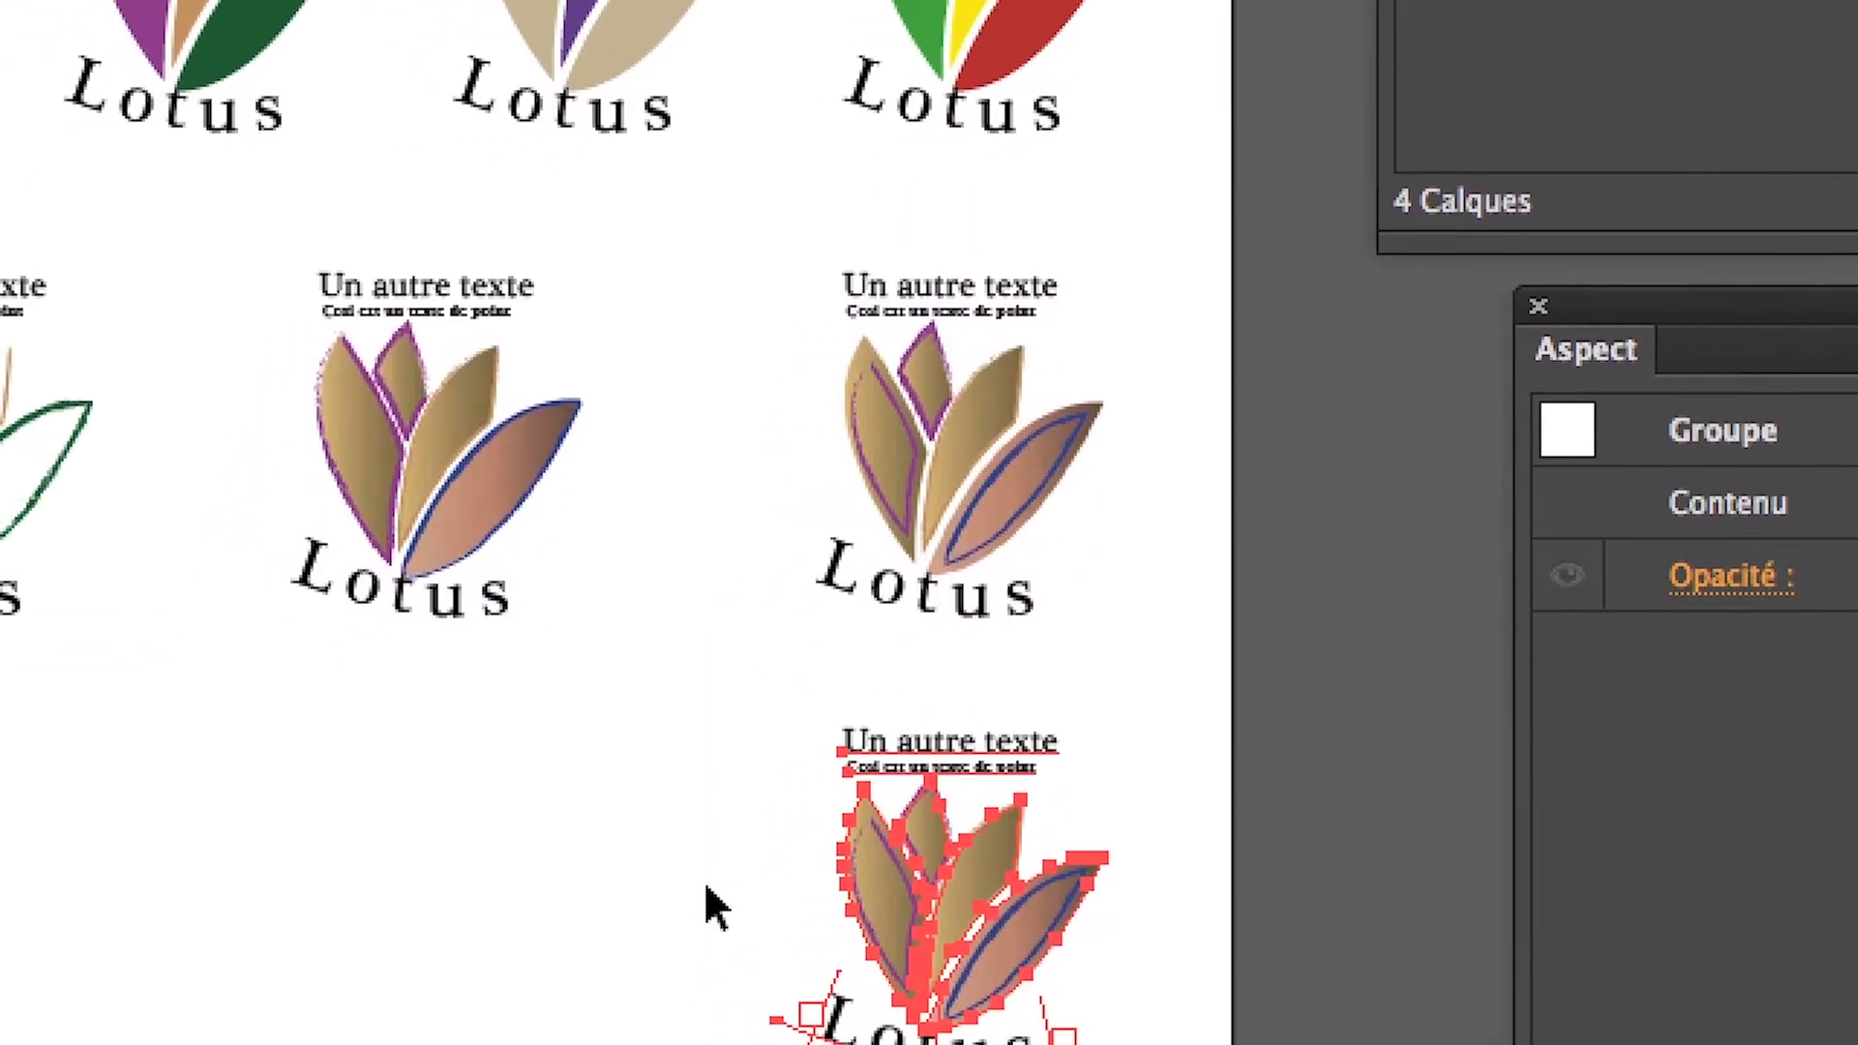
left_click(708, 890)
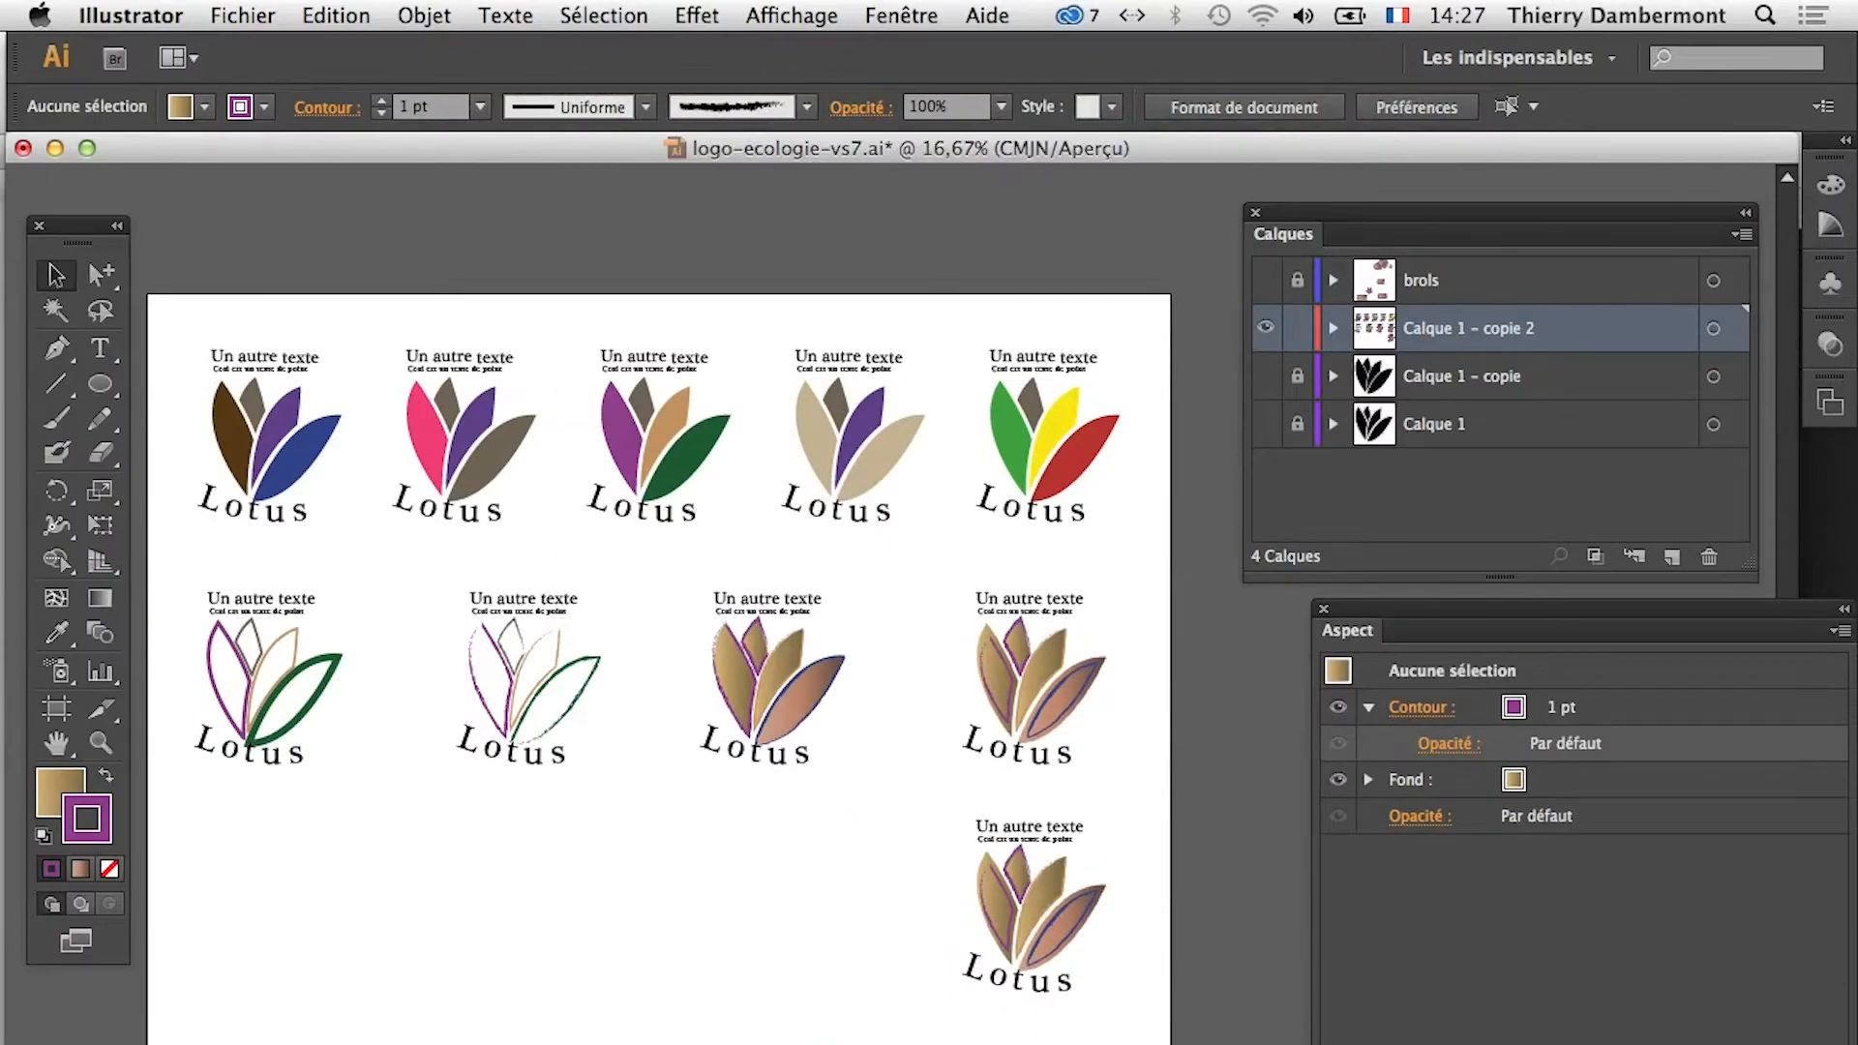
Select only the pink petal of the copied logo and add a new stroke to its appearance
scroll(1079, 943, "up", 3)
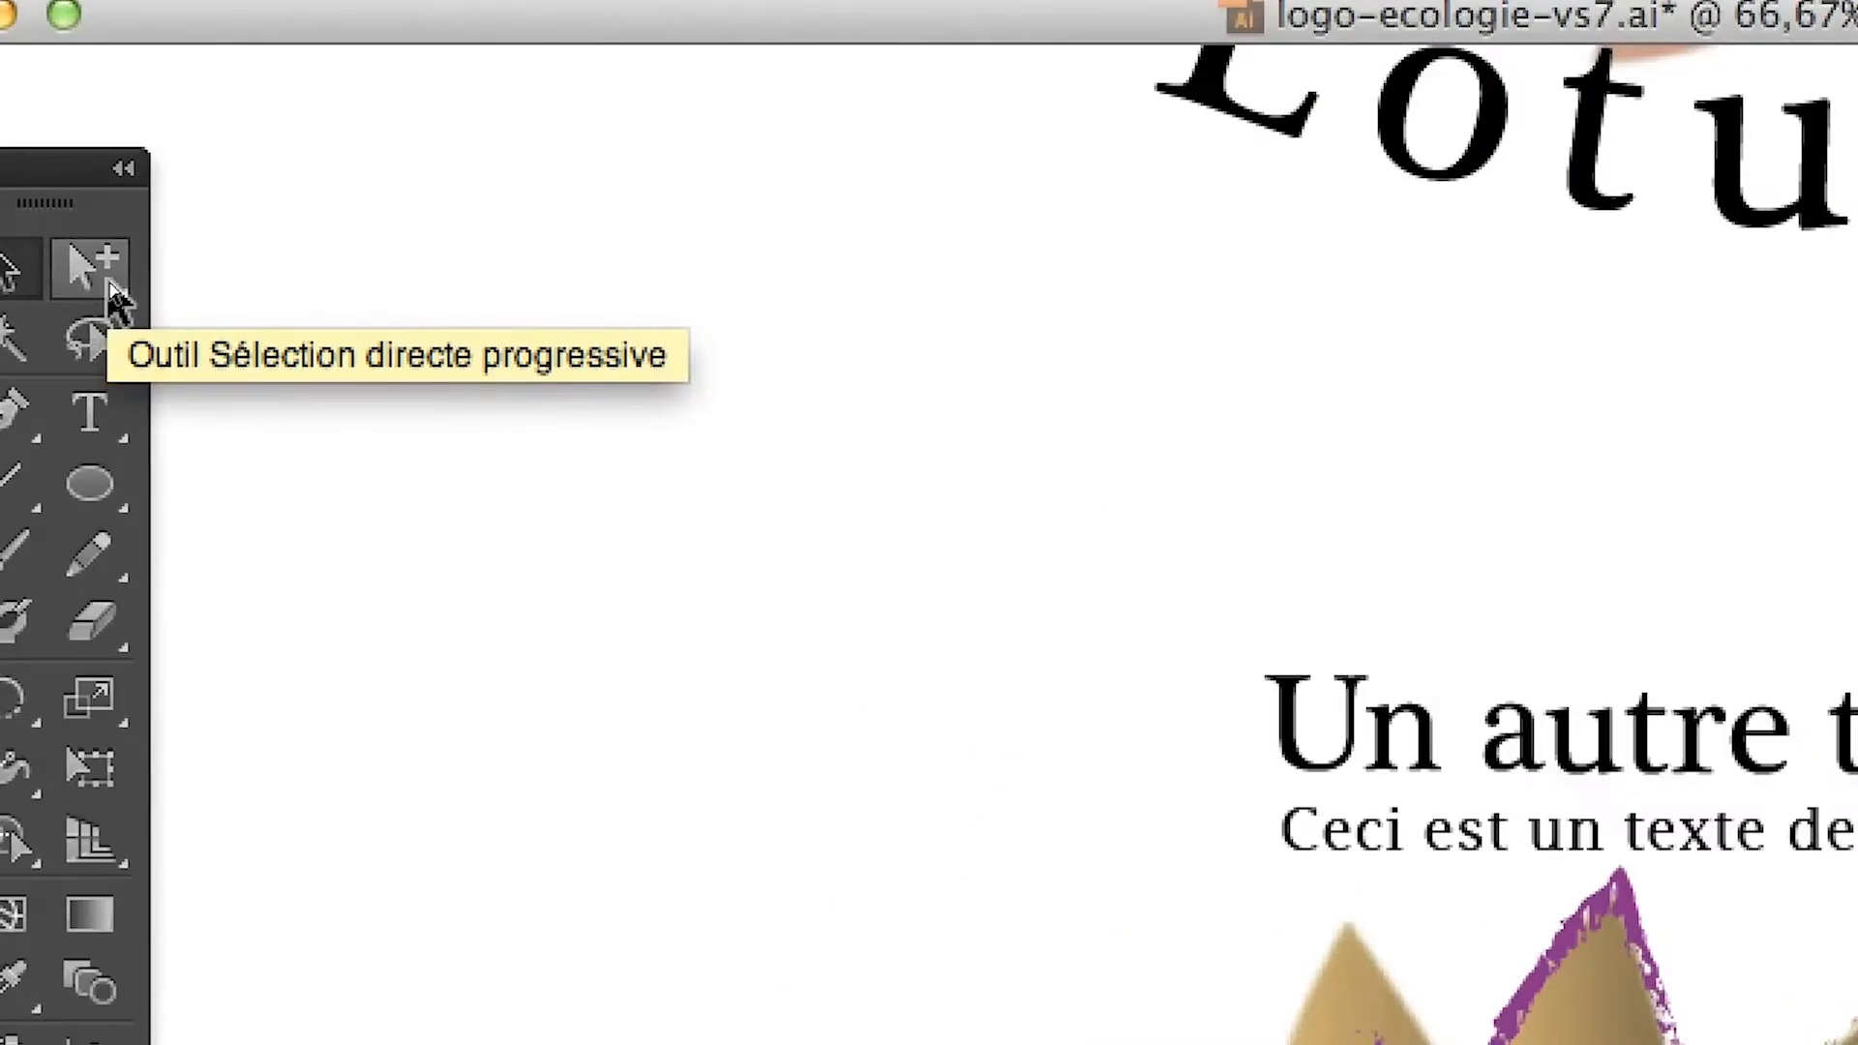
left_click(107, 279)
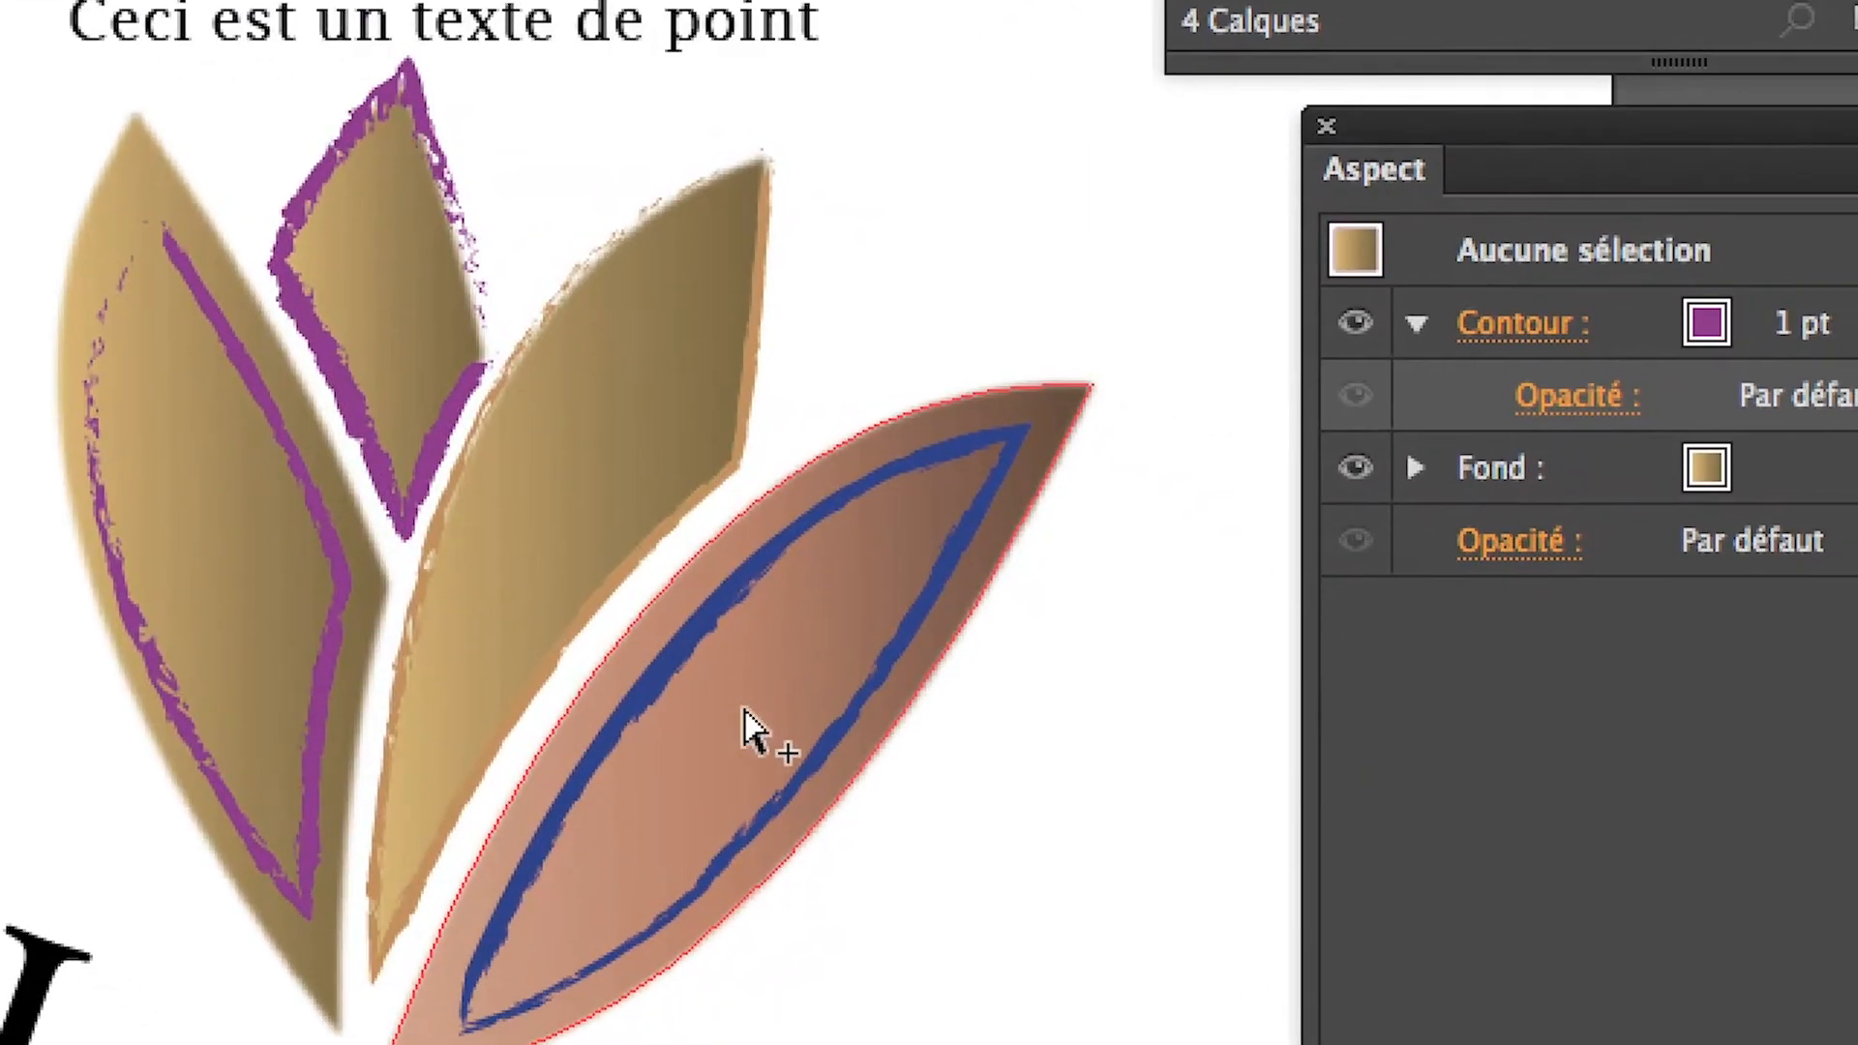
left_click(751, 733)
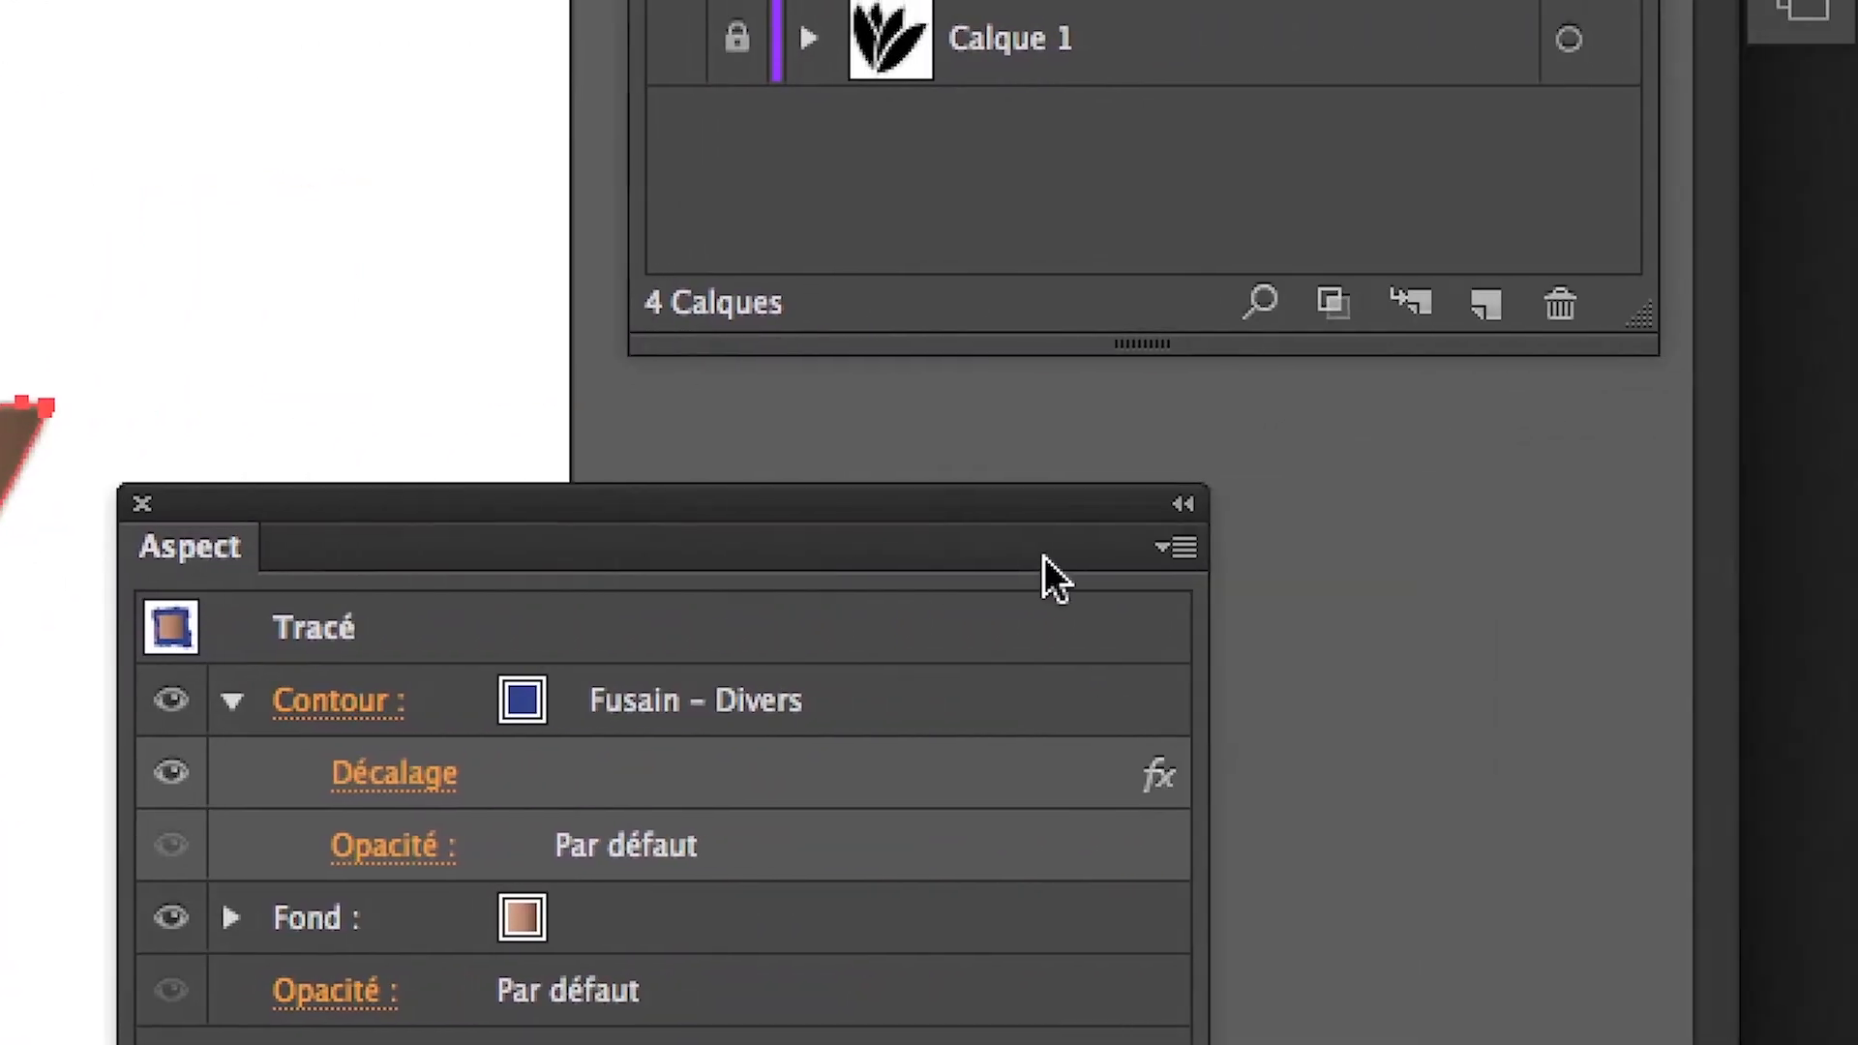
left_click(1838, 553)
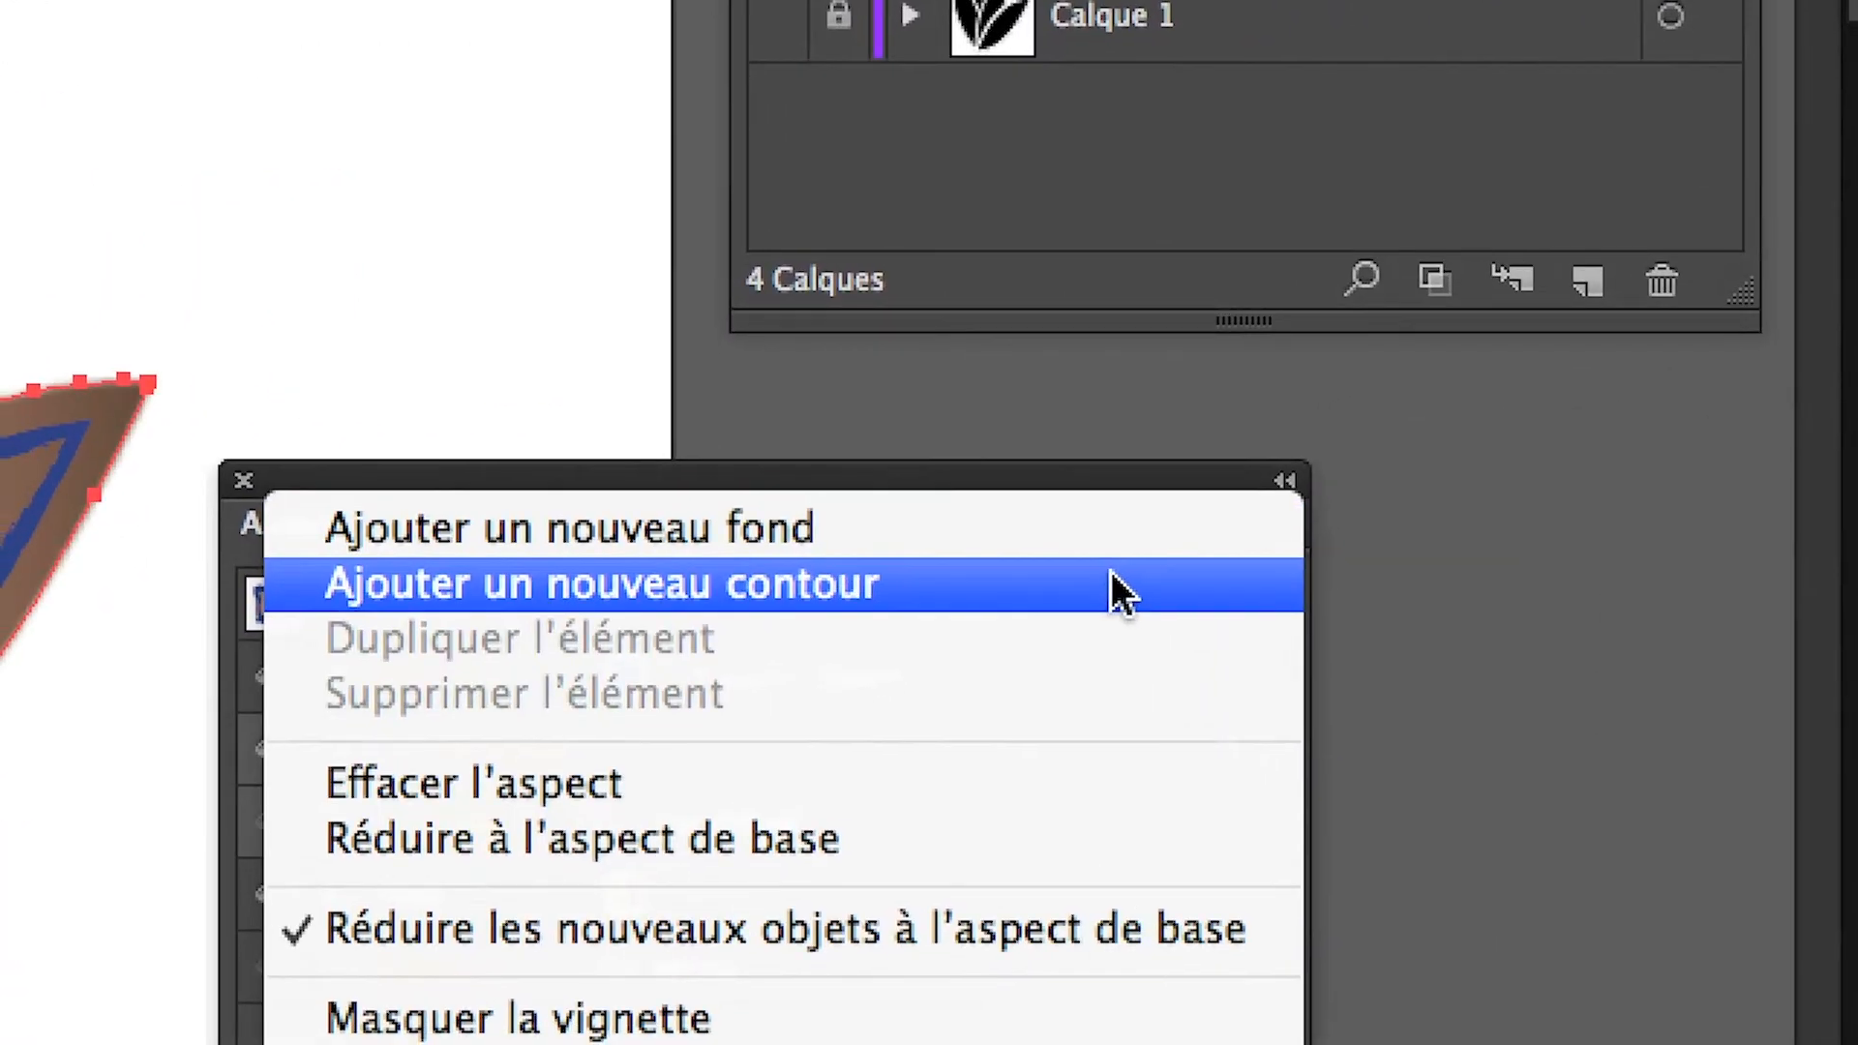
left_click(1110, 578)
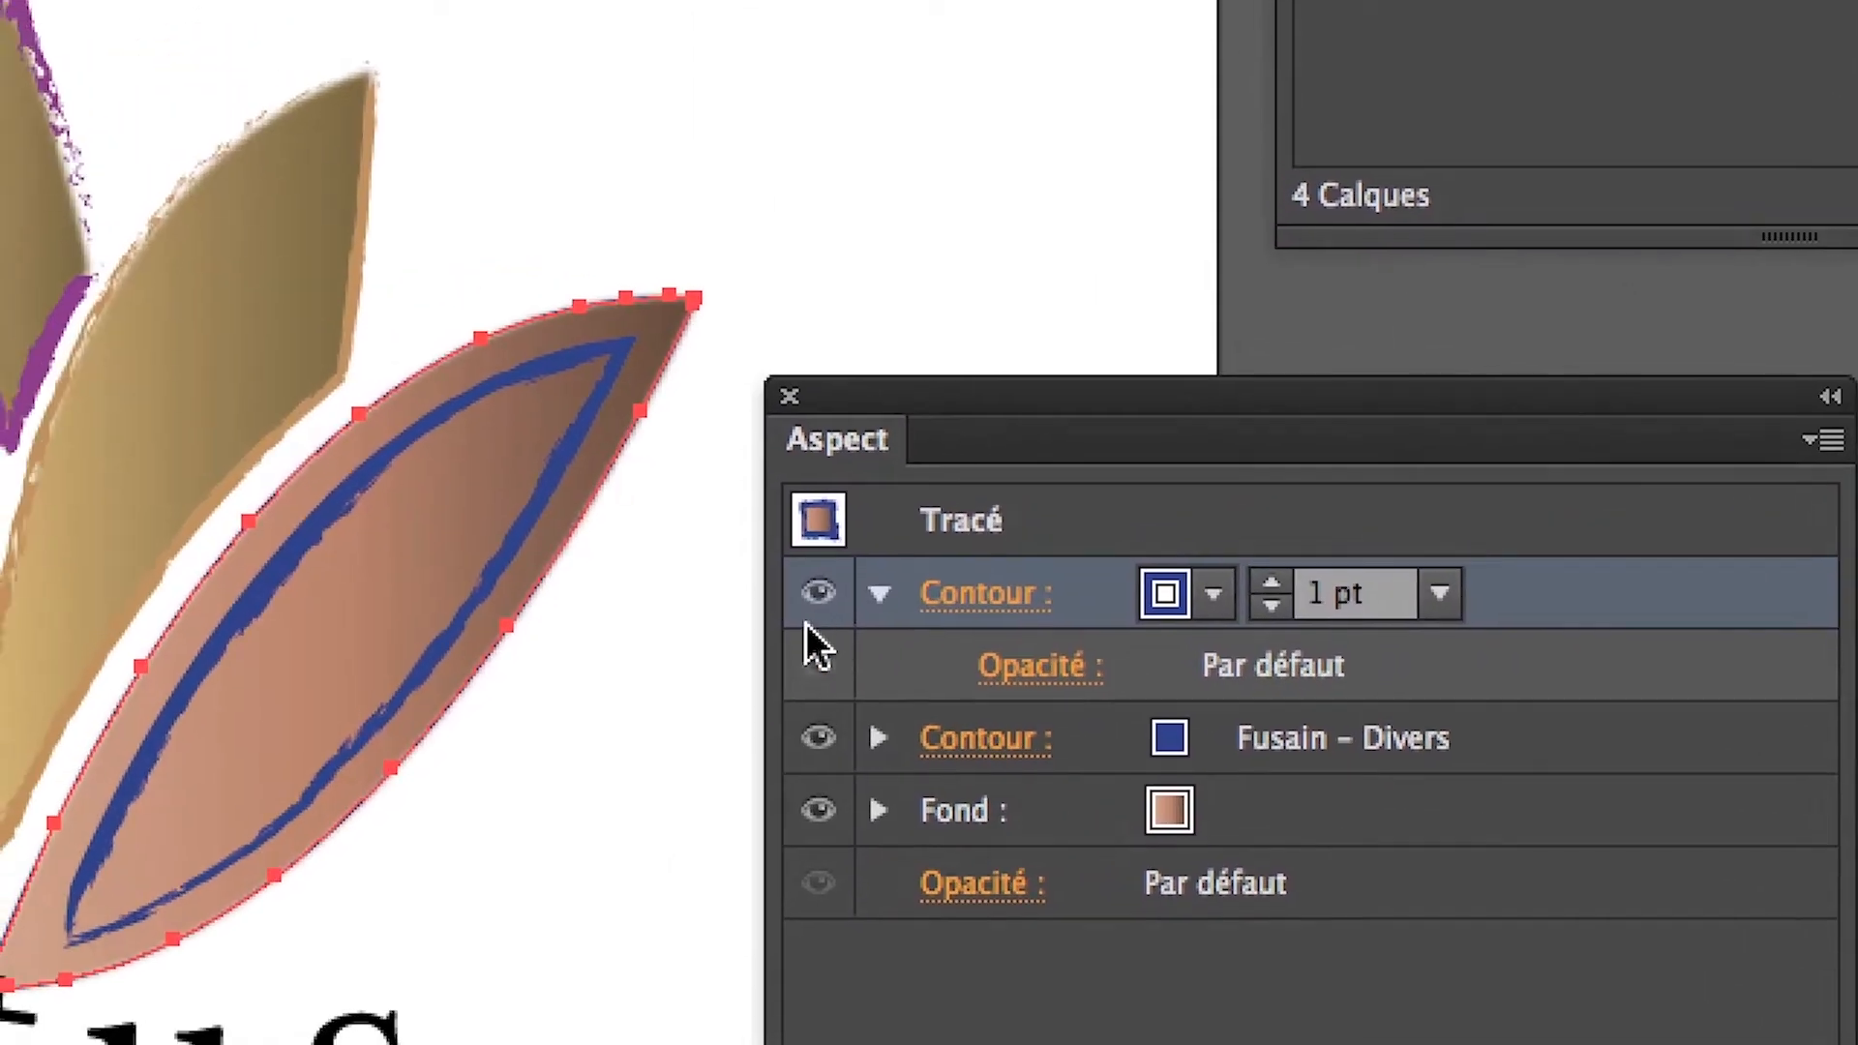
Toggle the visibility of the new 1 pt stroke to examine its effect along the pink petal's edge
left_click(819, 593)
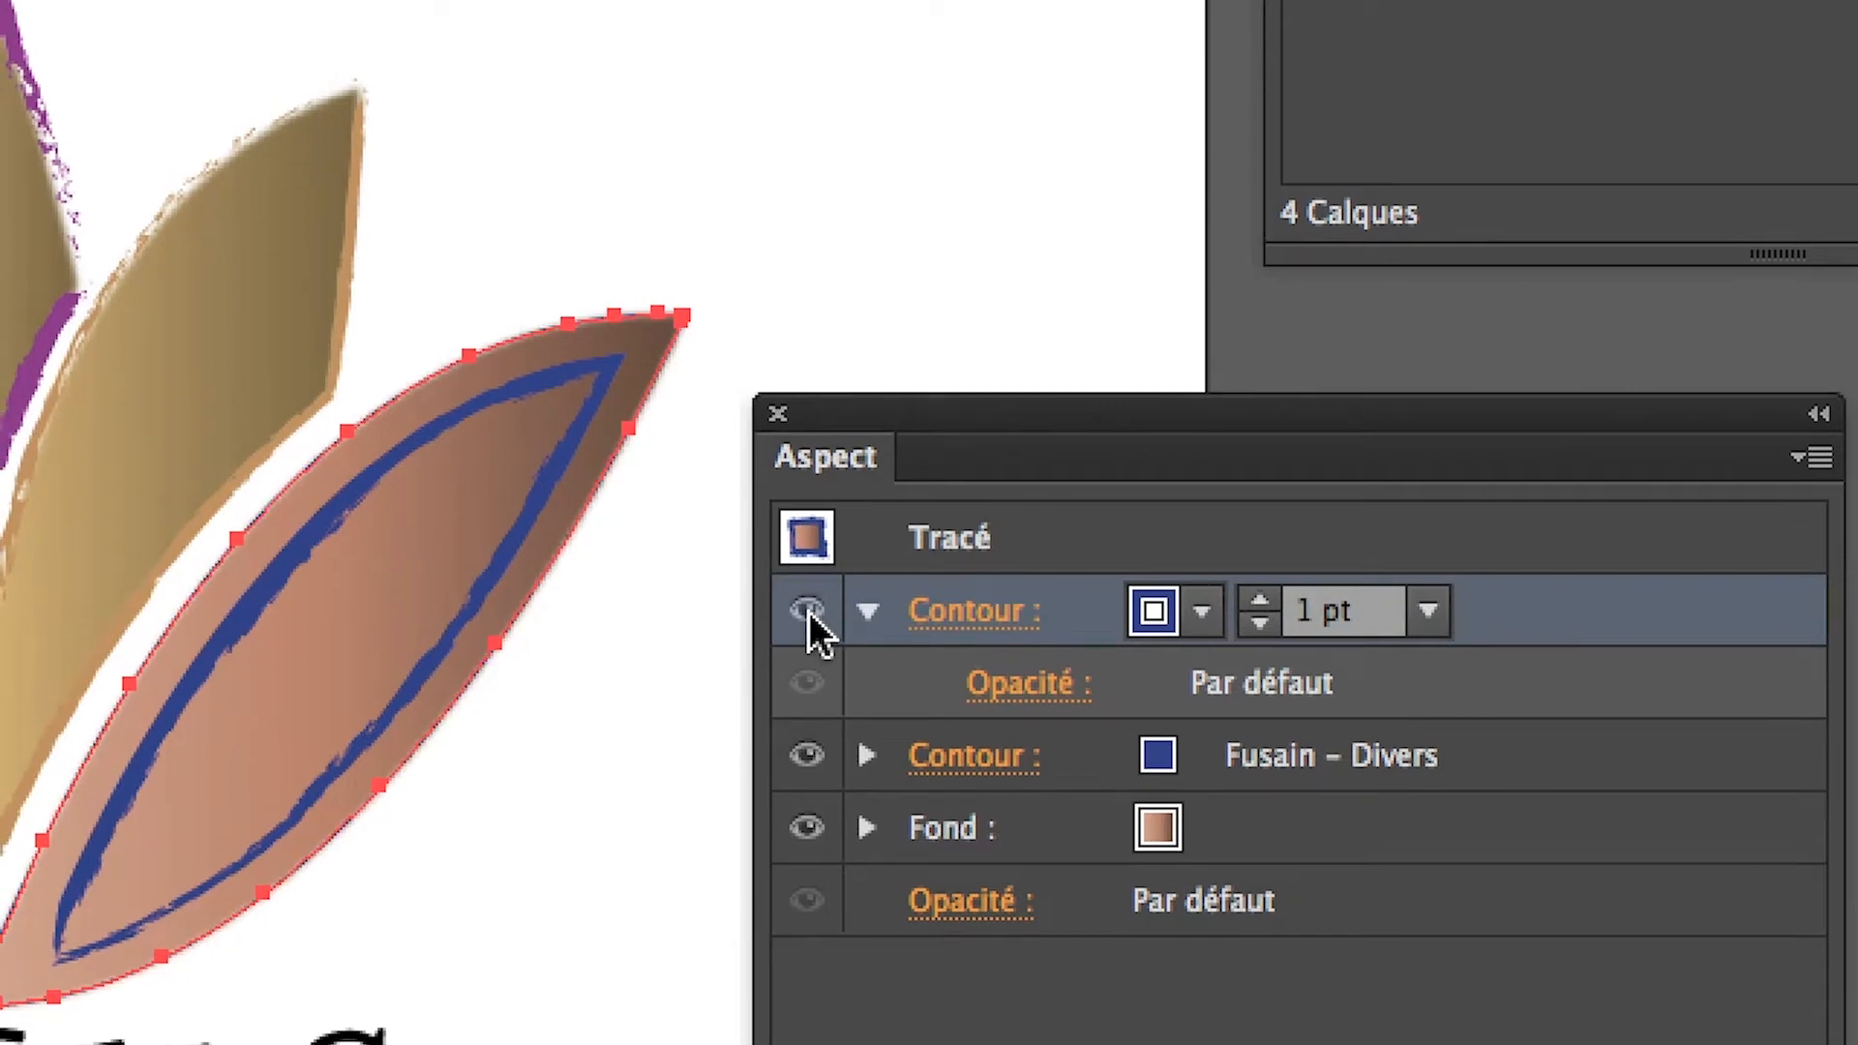
scroll(439, 374, "up", 2)
scroll(683, 532, "up", 3)
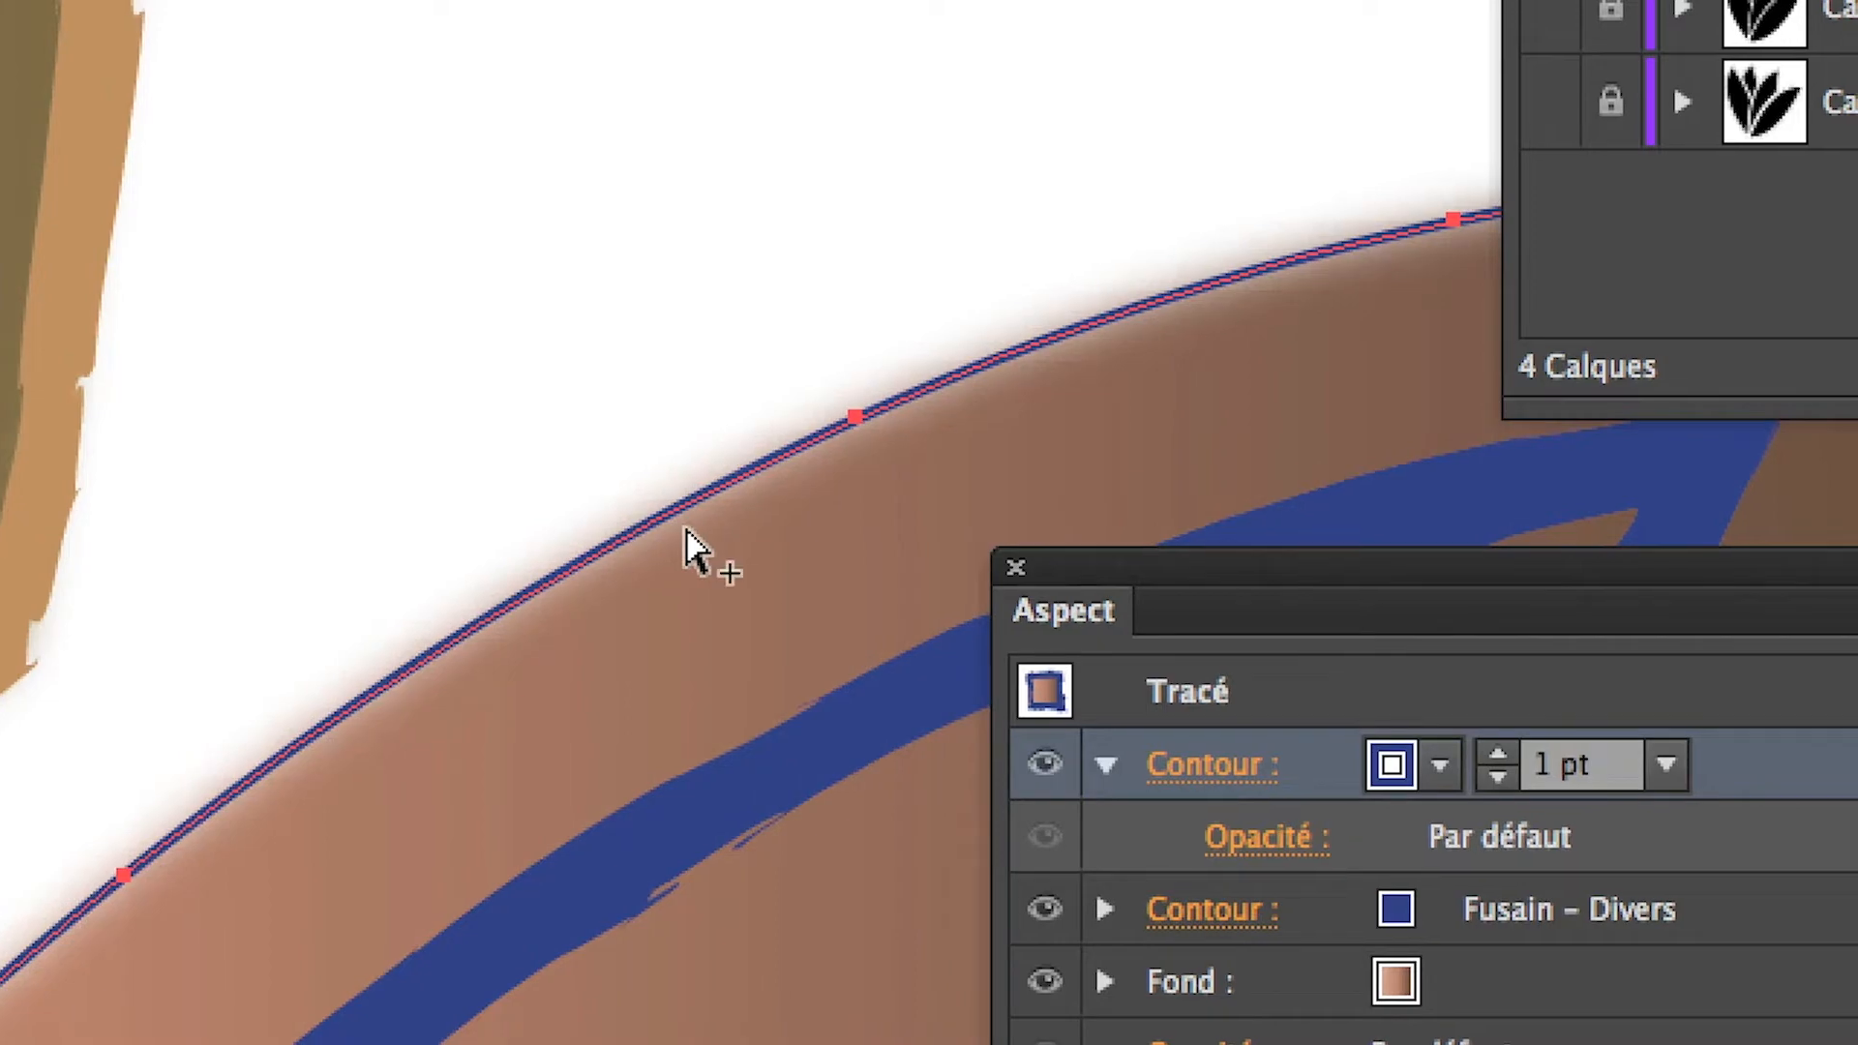
key("super+shift+z")
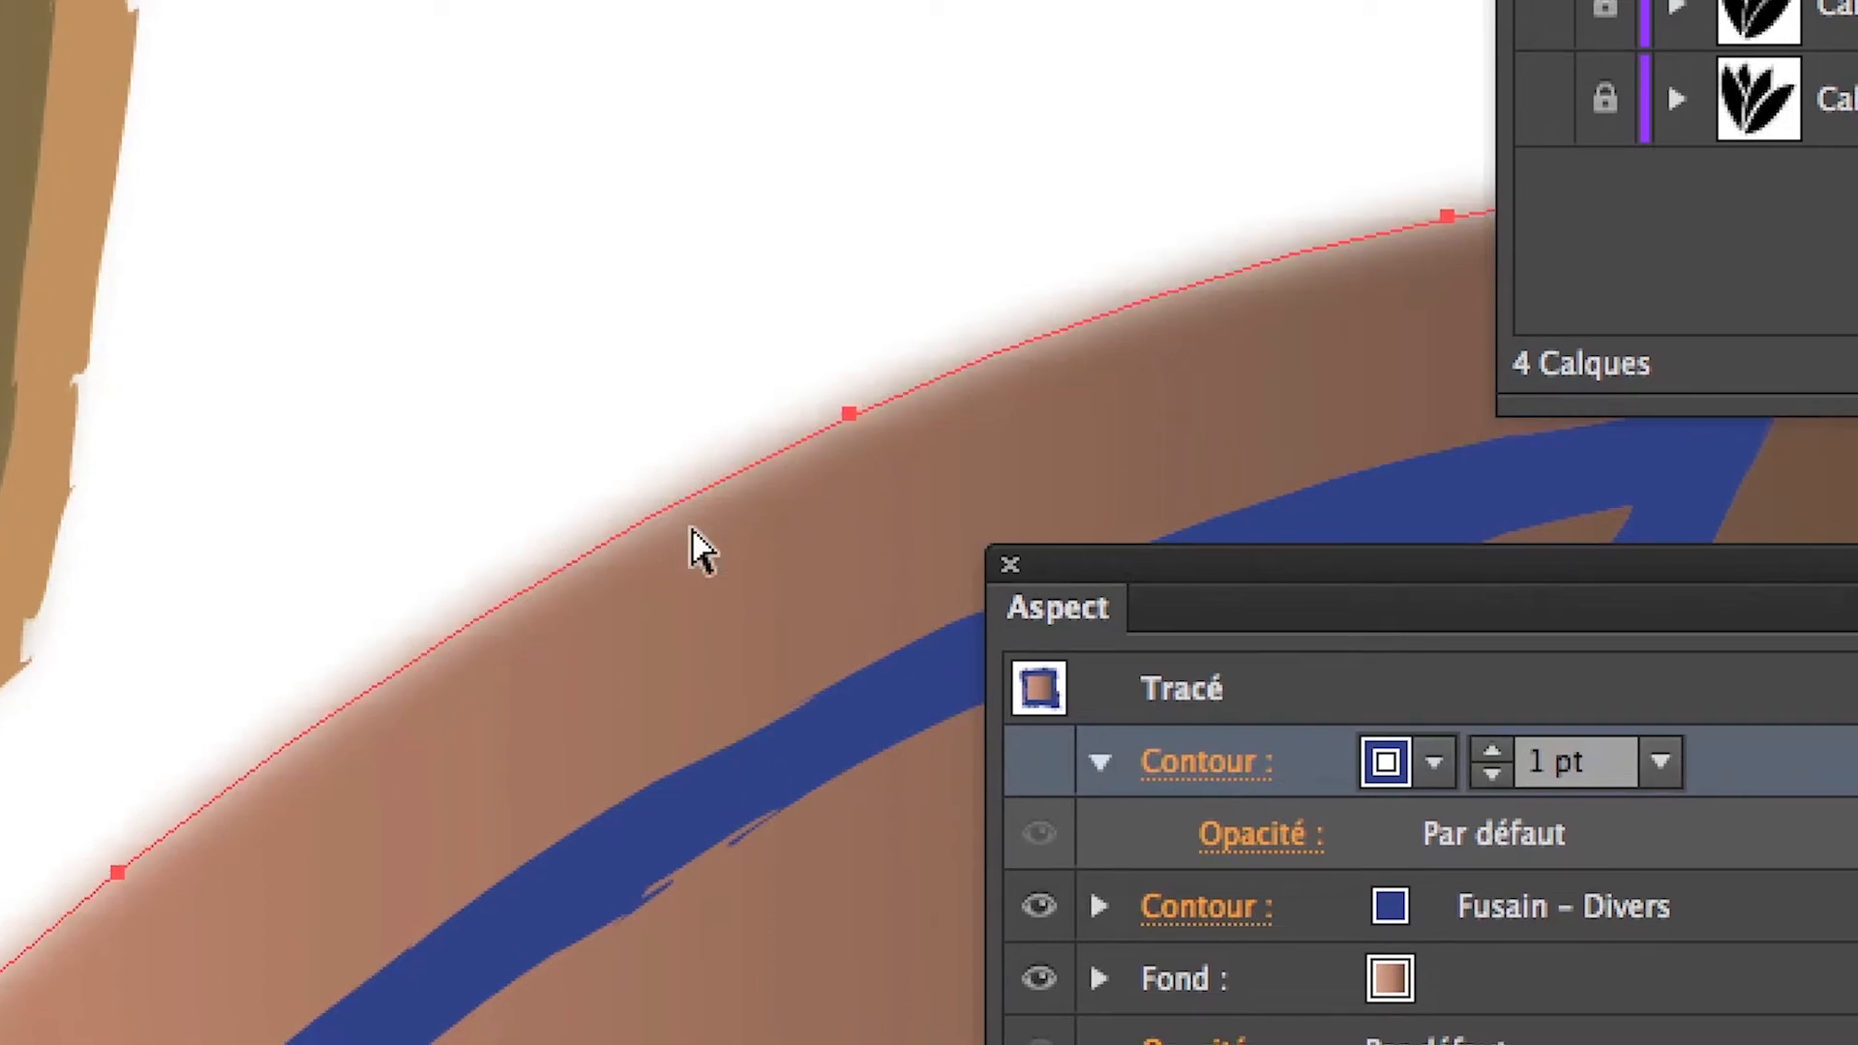
scroll(695, 550, "down", 2)
scroll(694, 551, "down", 6)
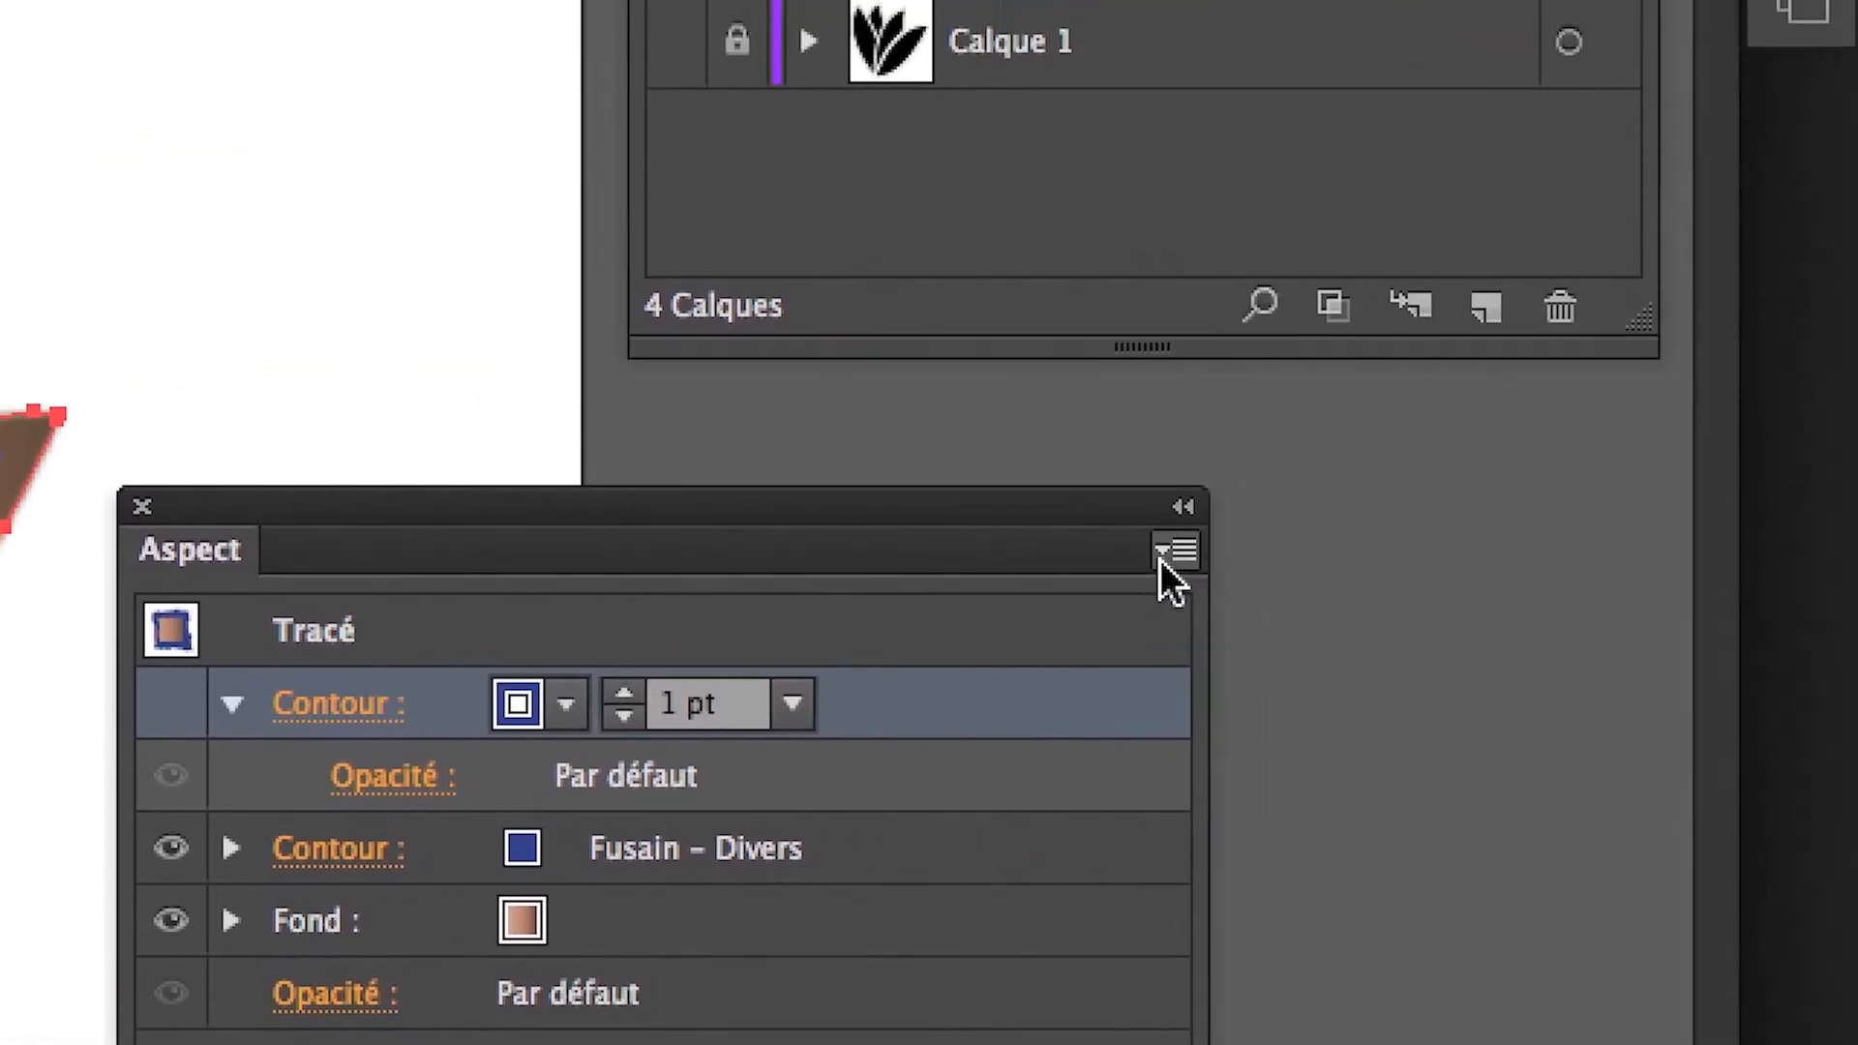
Delete the new 1 pt stroke from the pink petal's appearance and duplicate its Fusain brush stroke
left_click(1165, 553)
left_click(1100, 525)
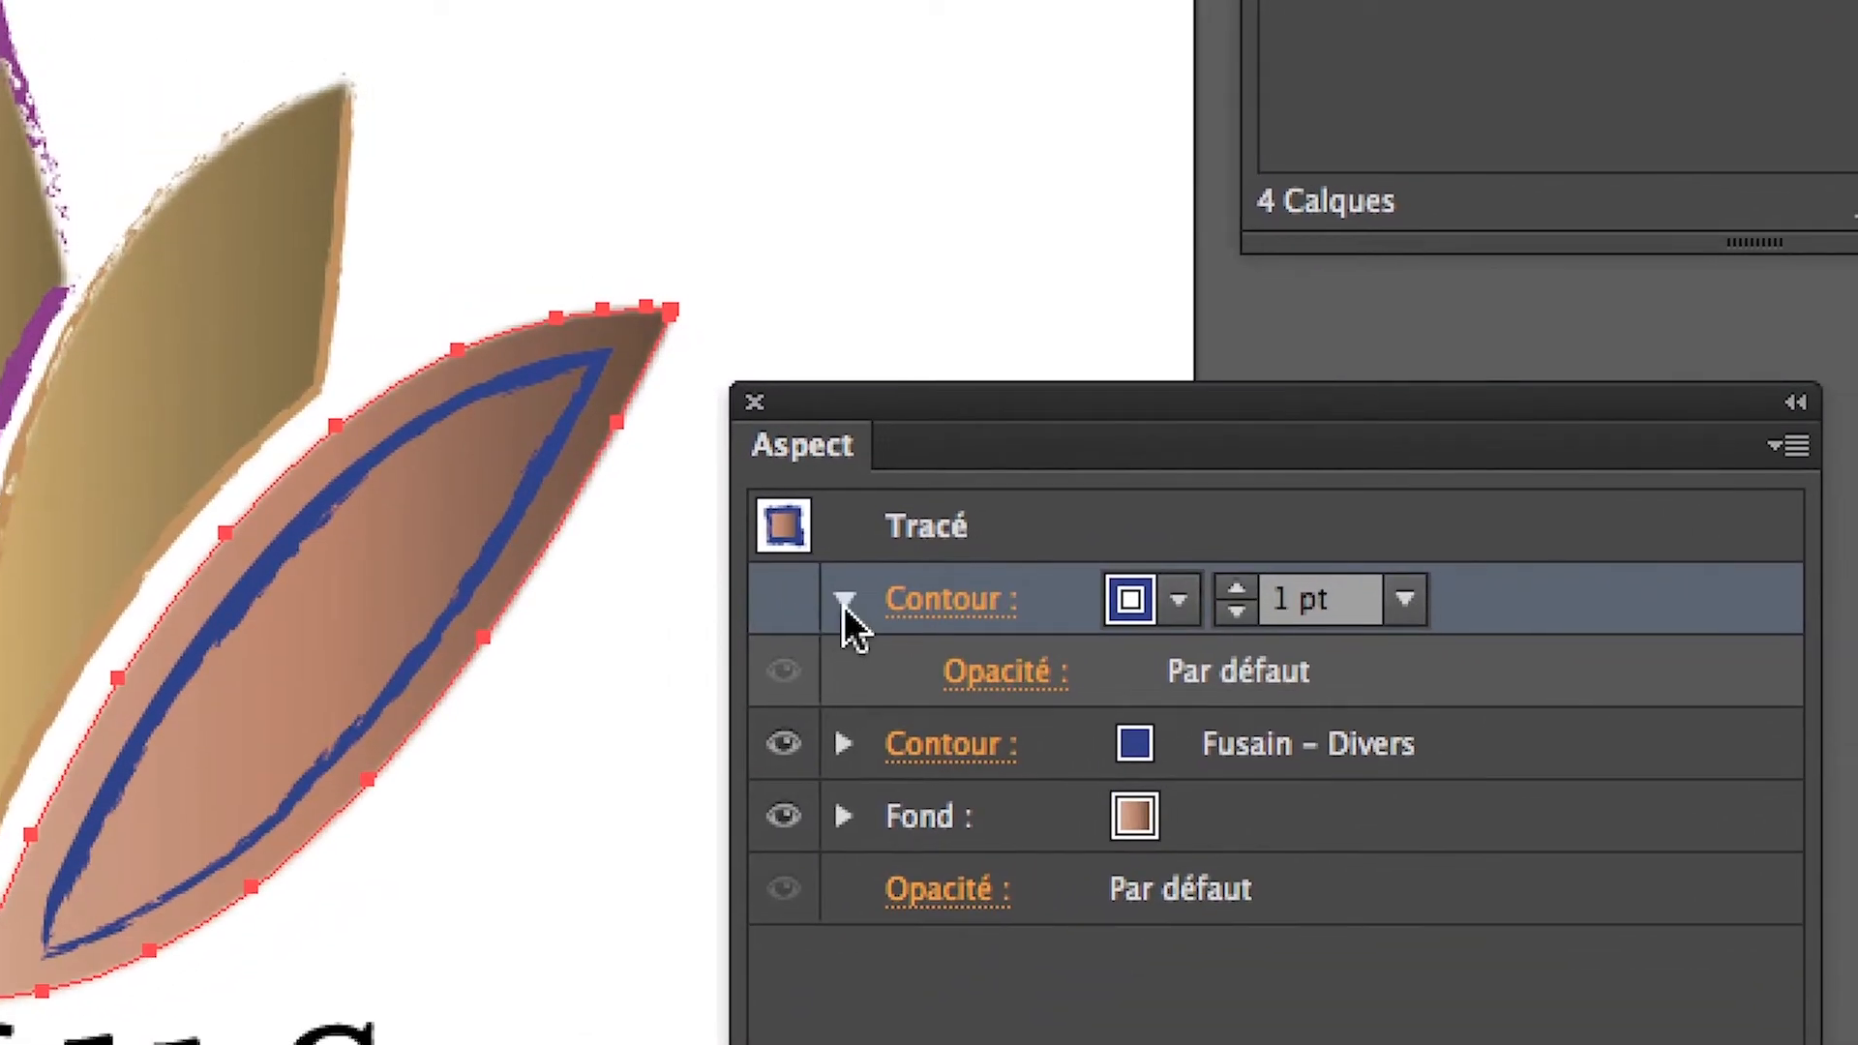
left_click(840, 603)
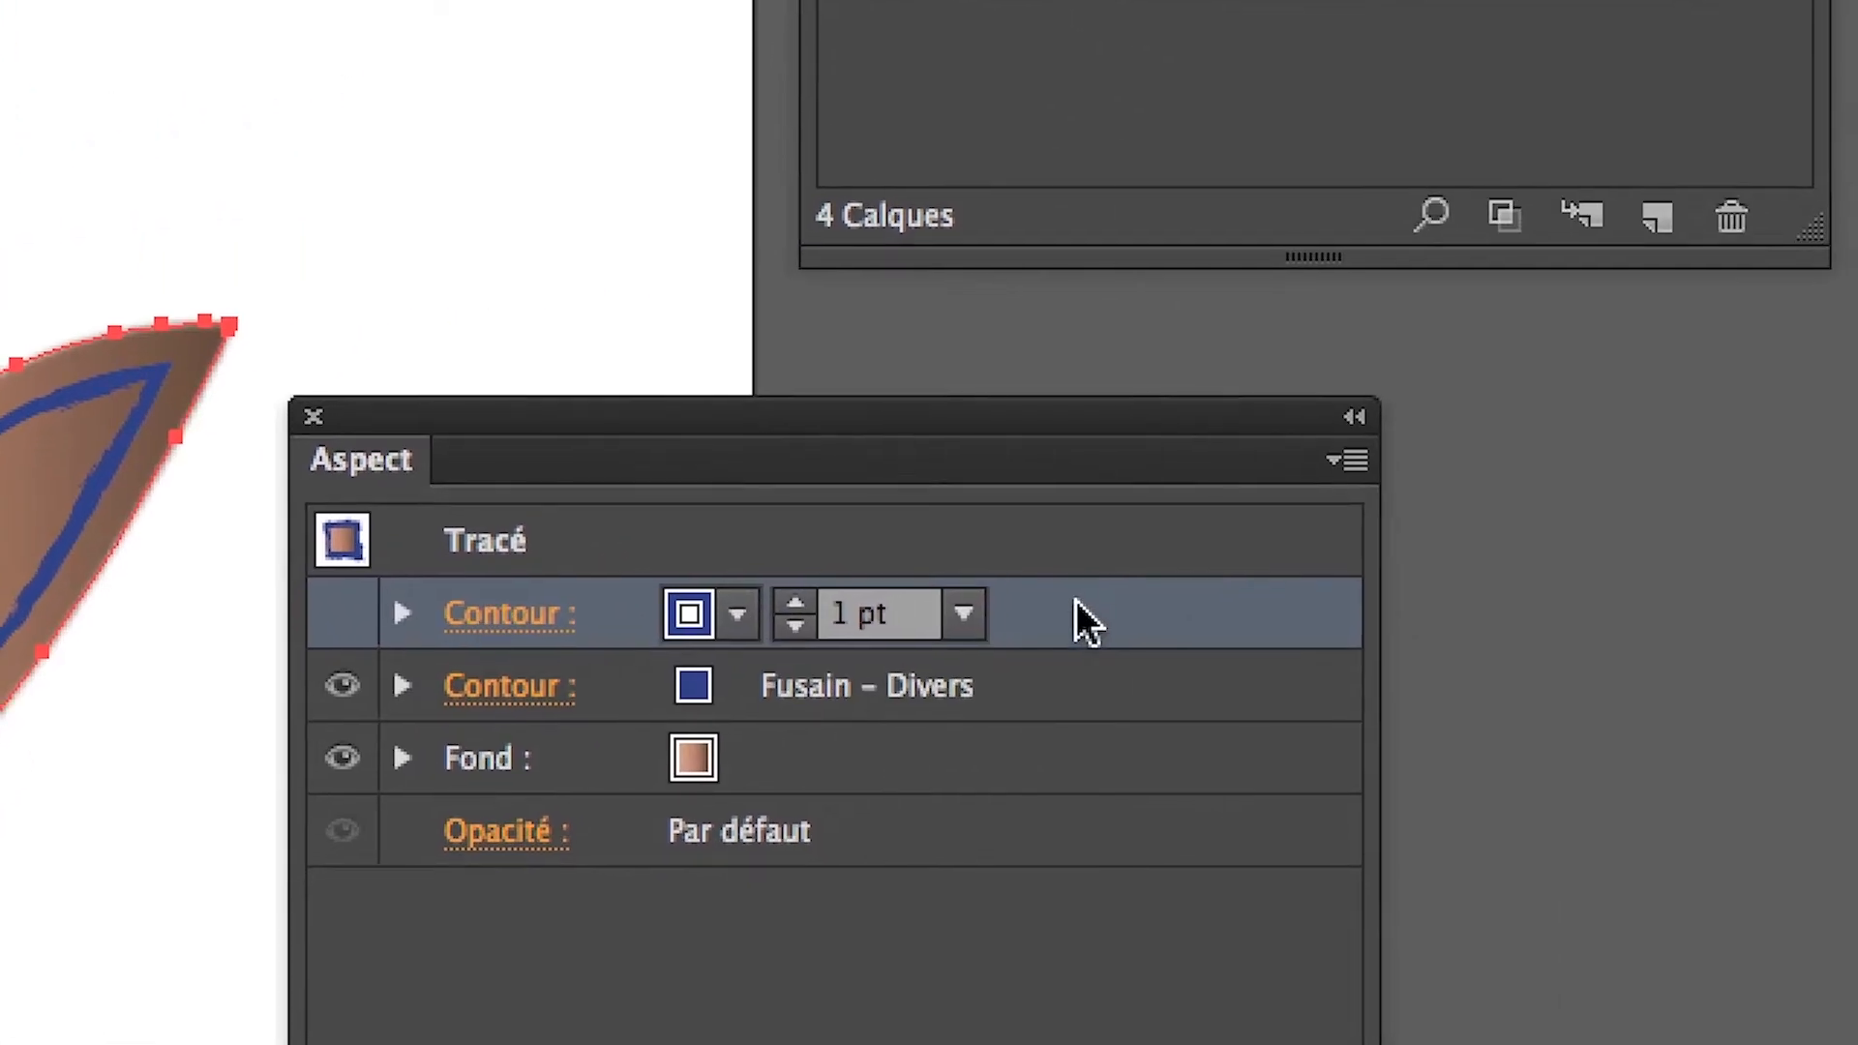
mouse_move(1308, 603)
left_mouse_down()
mouse_move(1130, 803)
mouse_move(1149, 1044)
left_mouse_up()
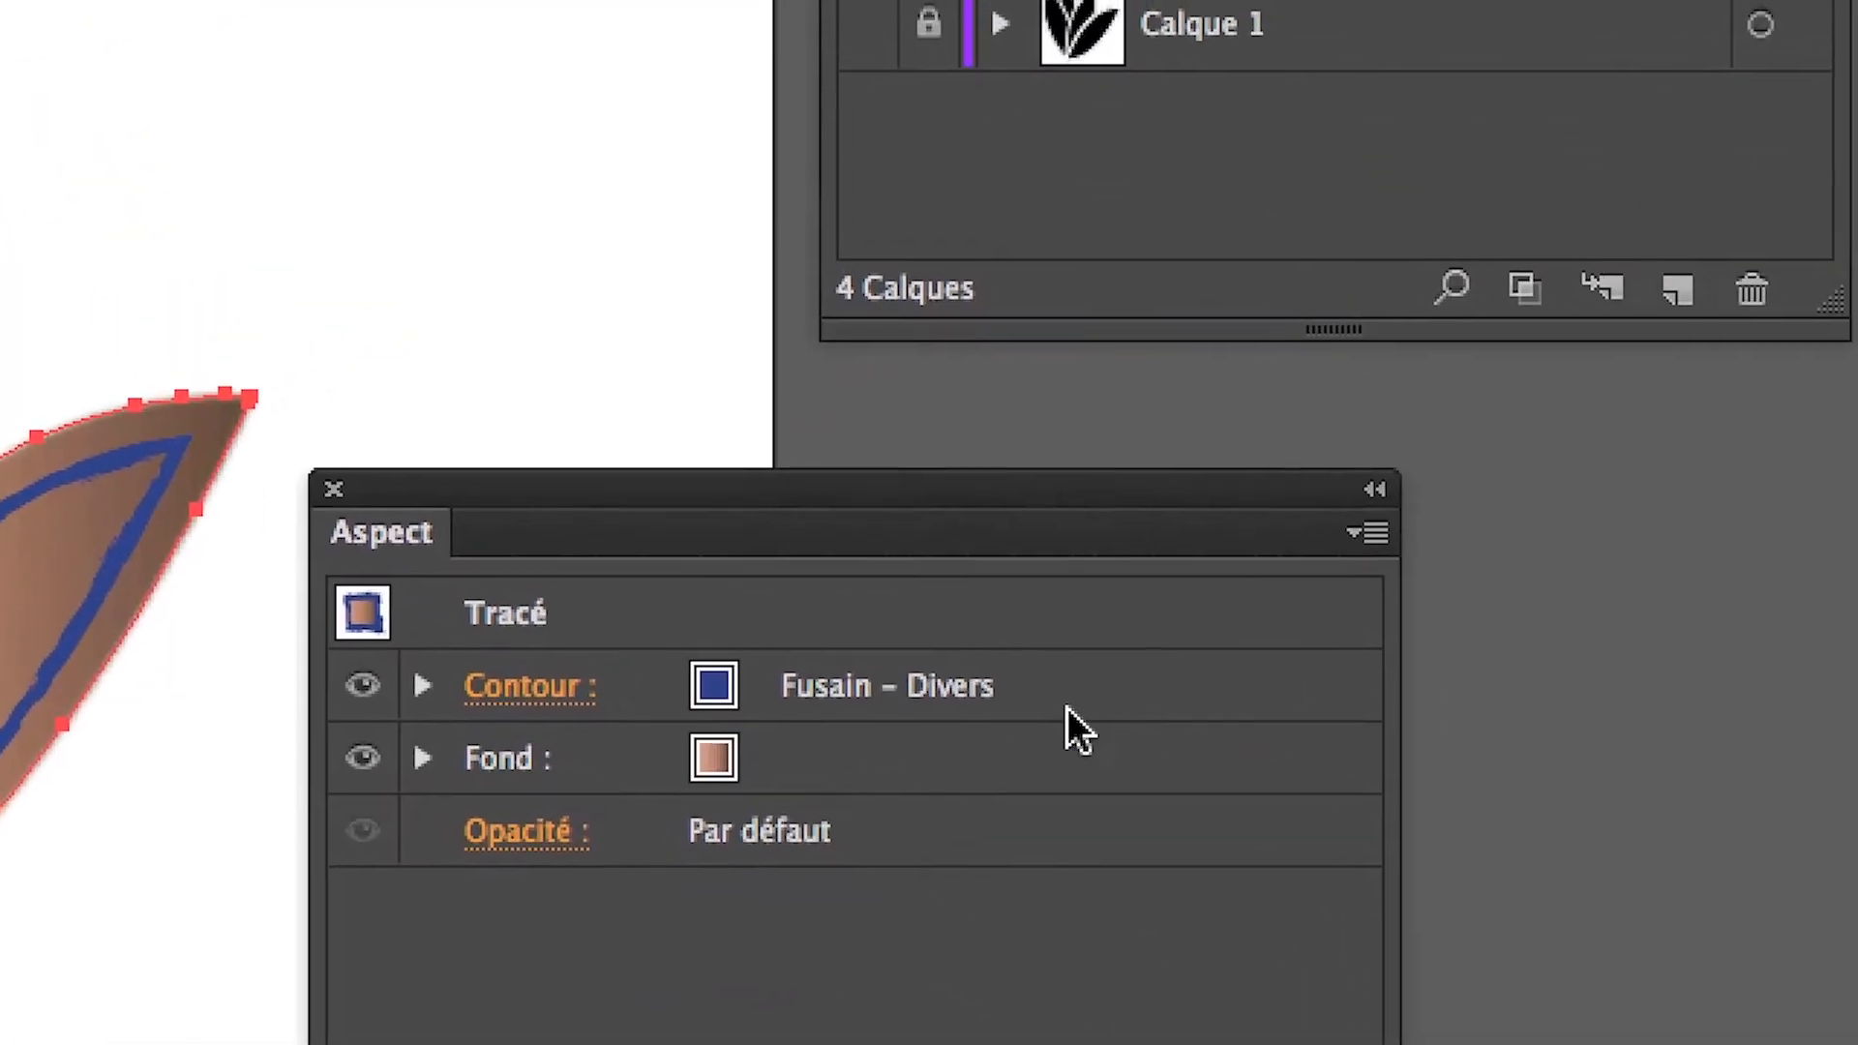
left_click(1069, 702)
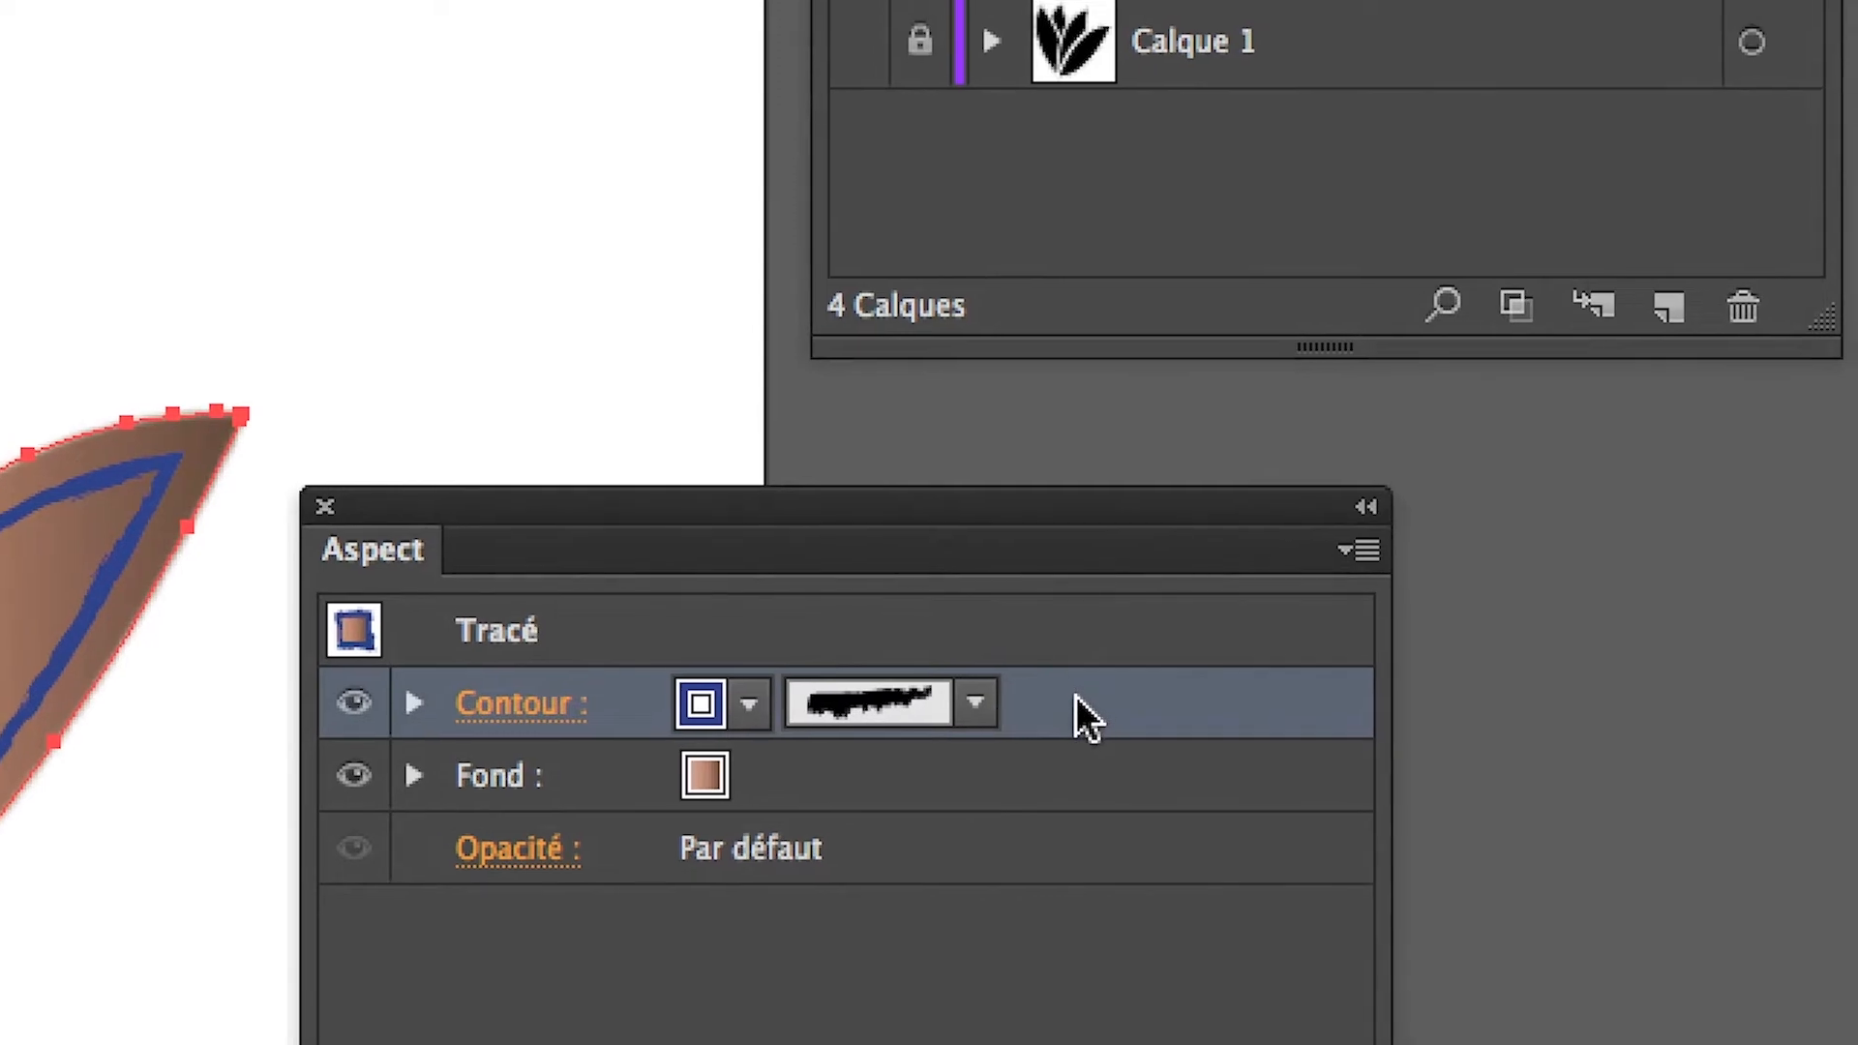
left_click_drag(1076, 694, 1113, 1044)
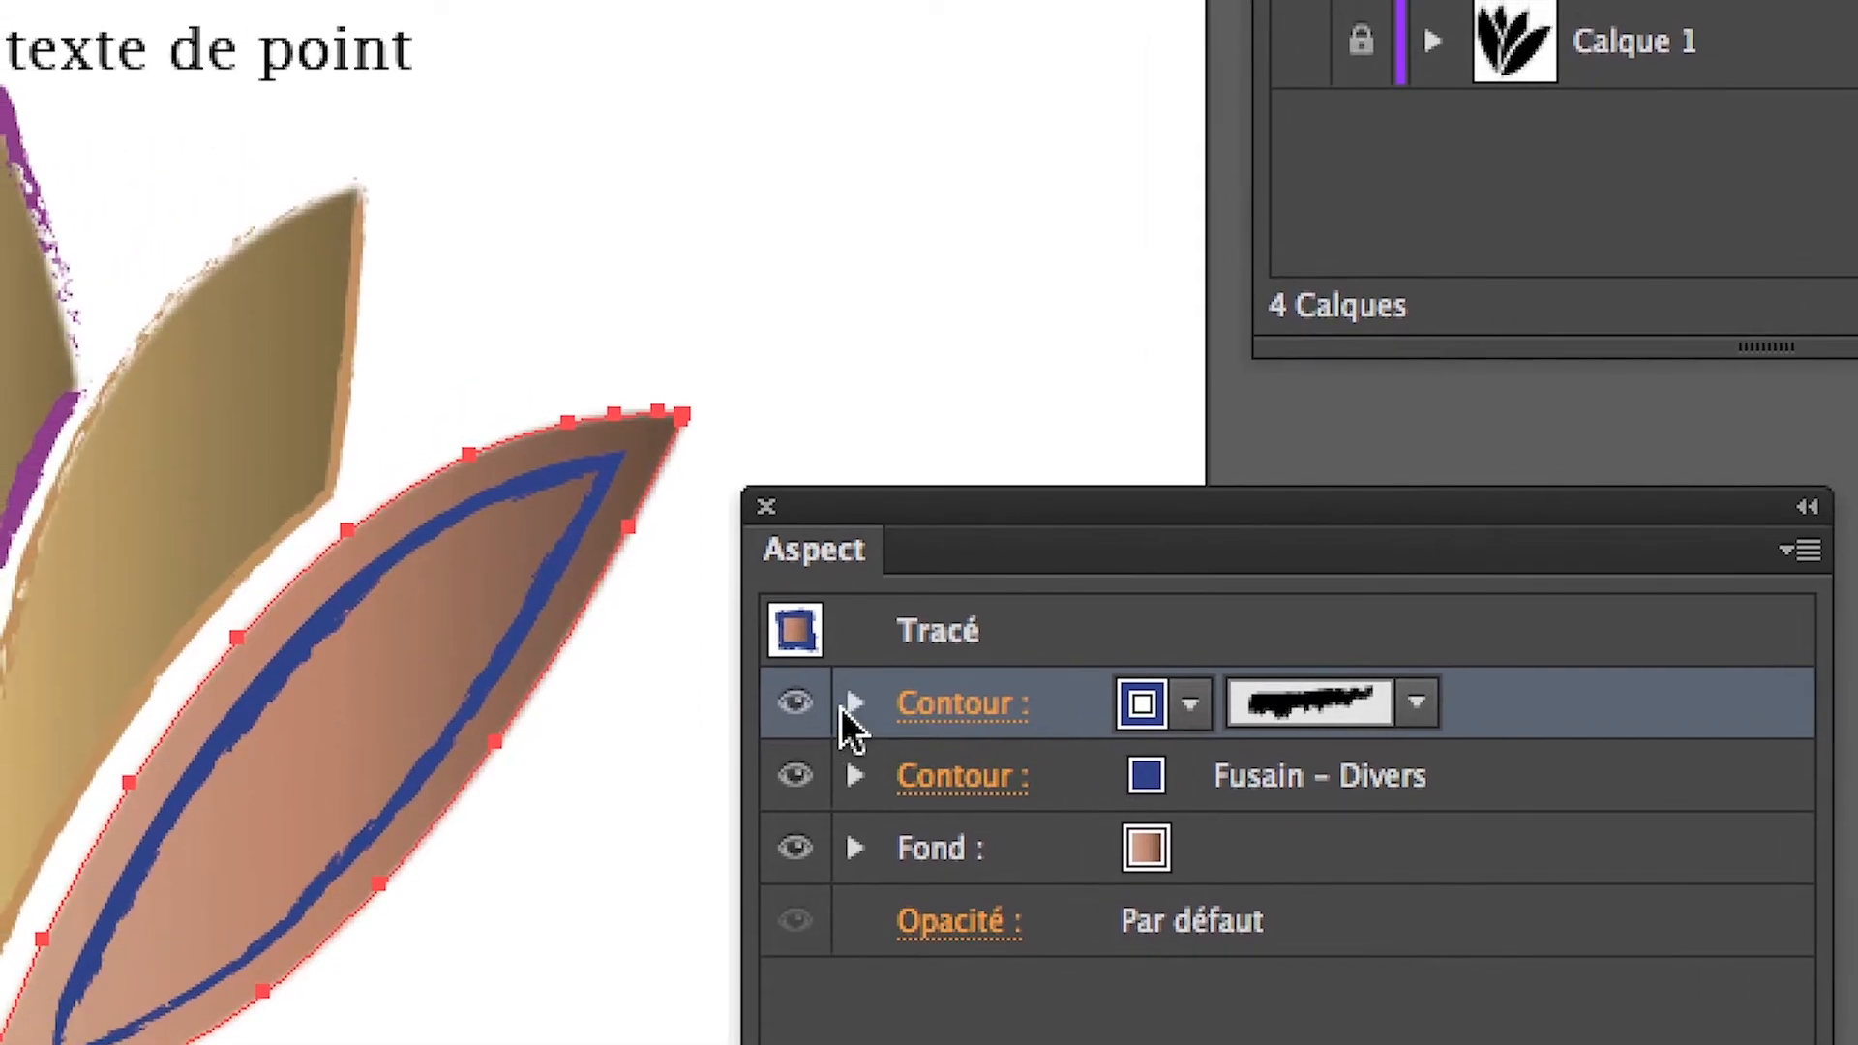
Set the upper Fusain stroke's Décalage effect to 9 mm and turn on the preview
left_click(700, 674)
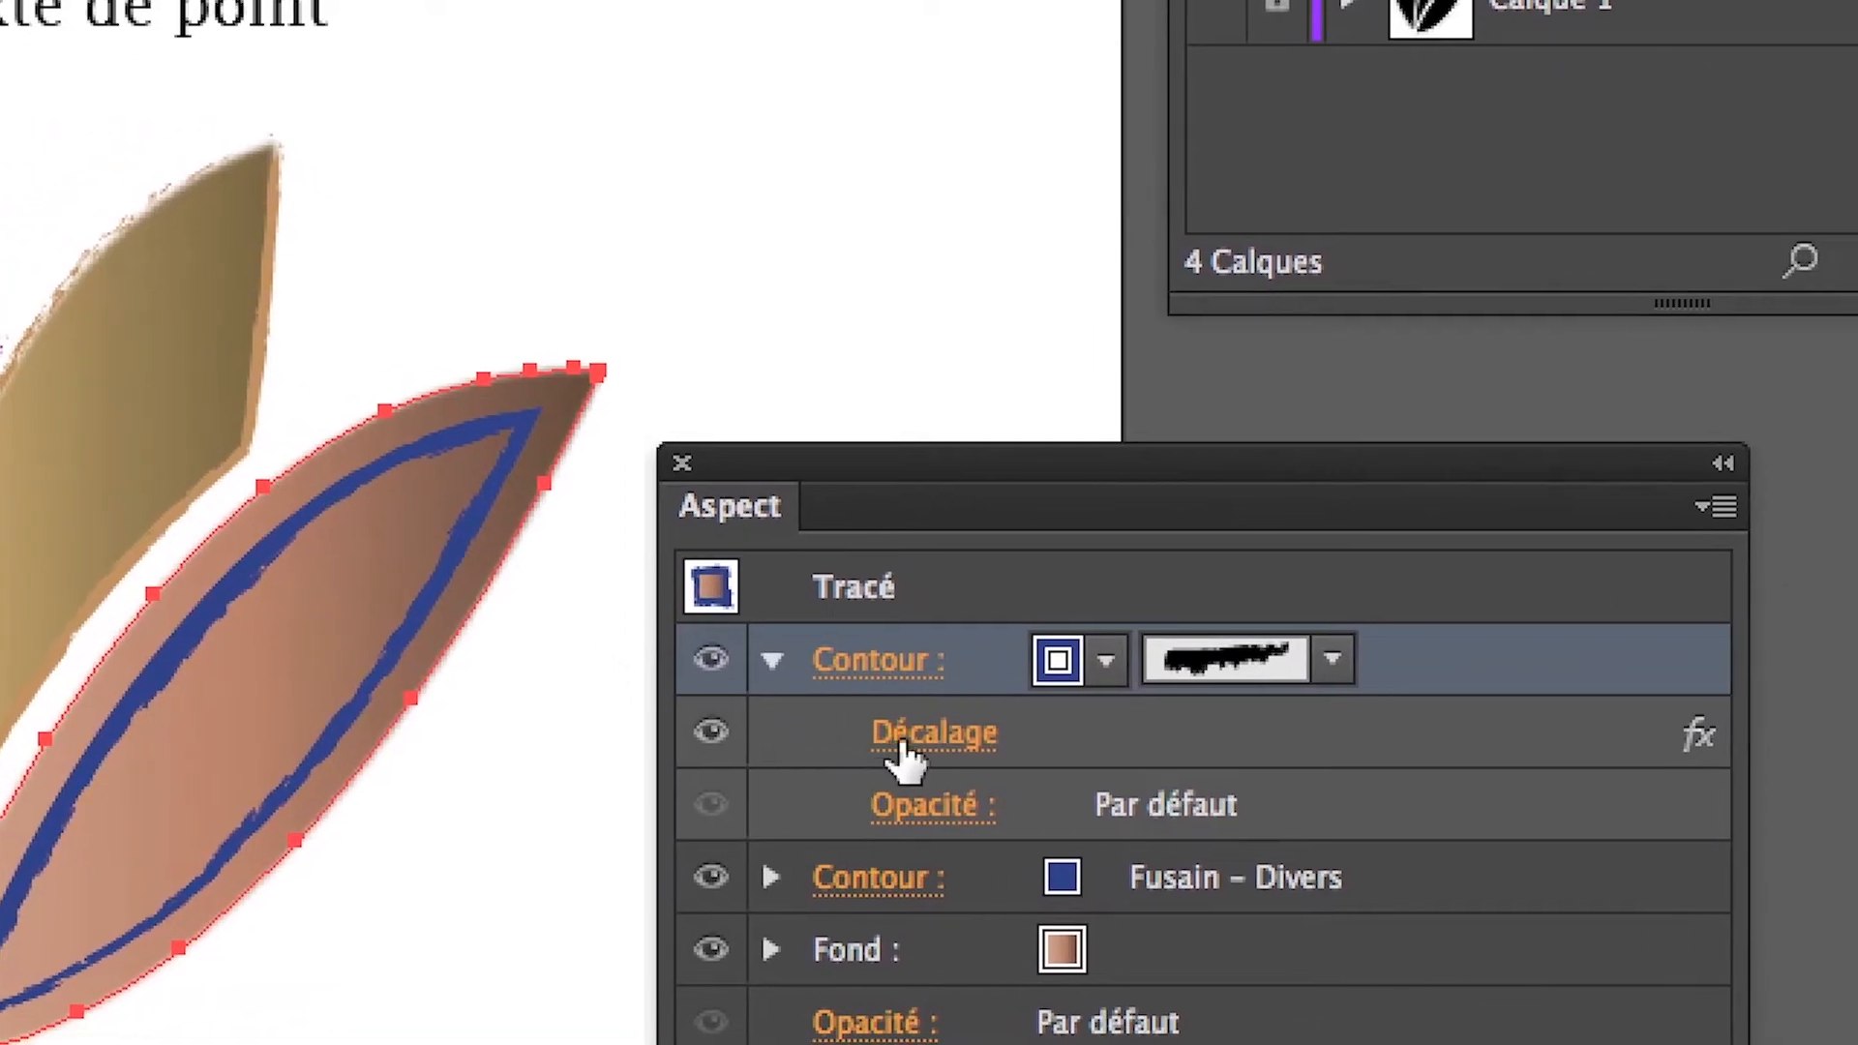
left_click(989, 773)
left_click(906, 823)
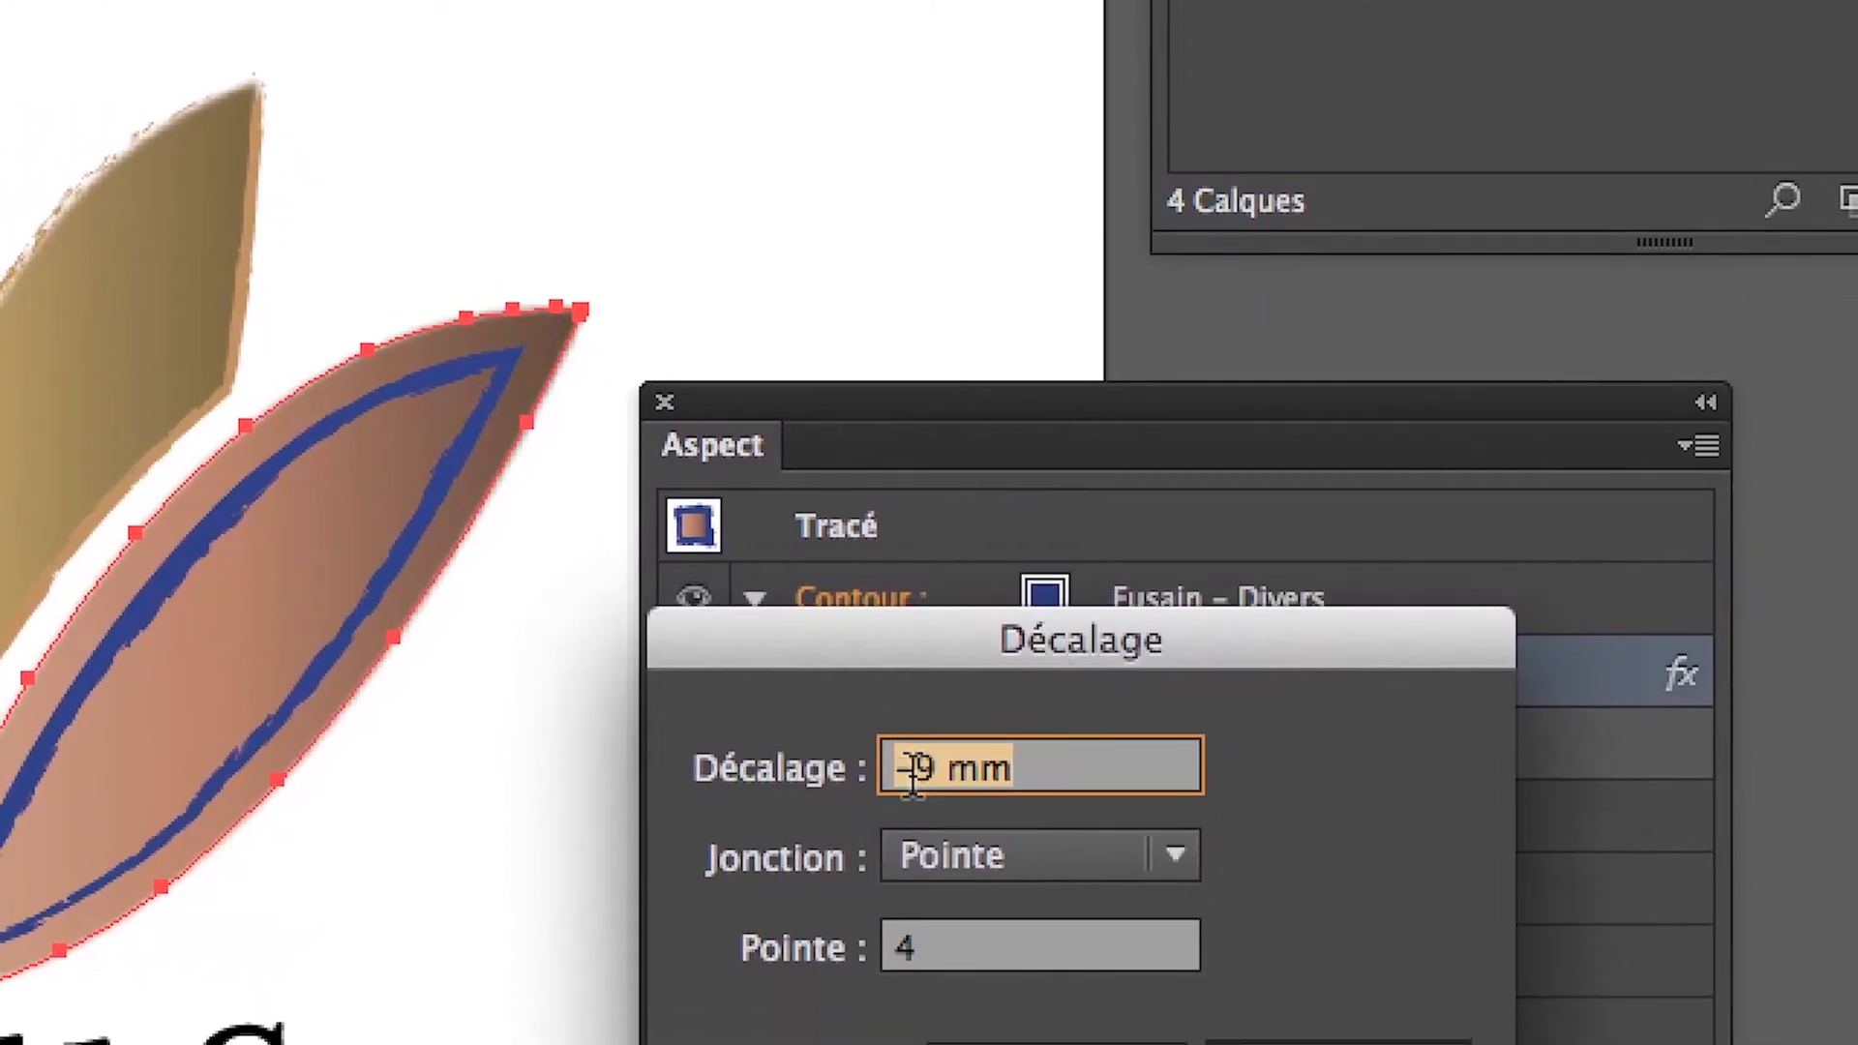
key("Delete")
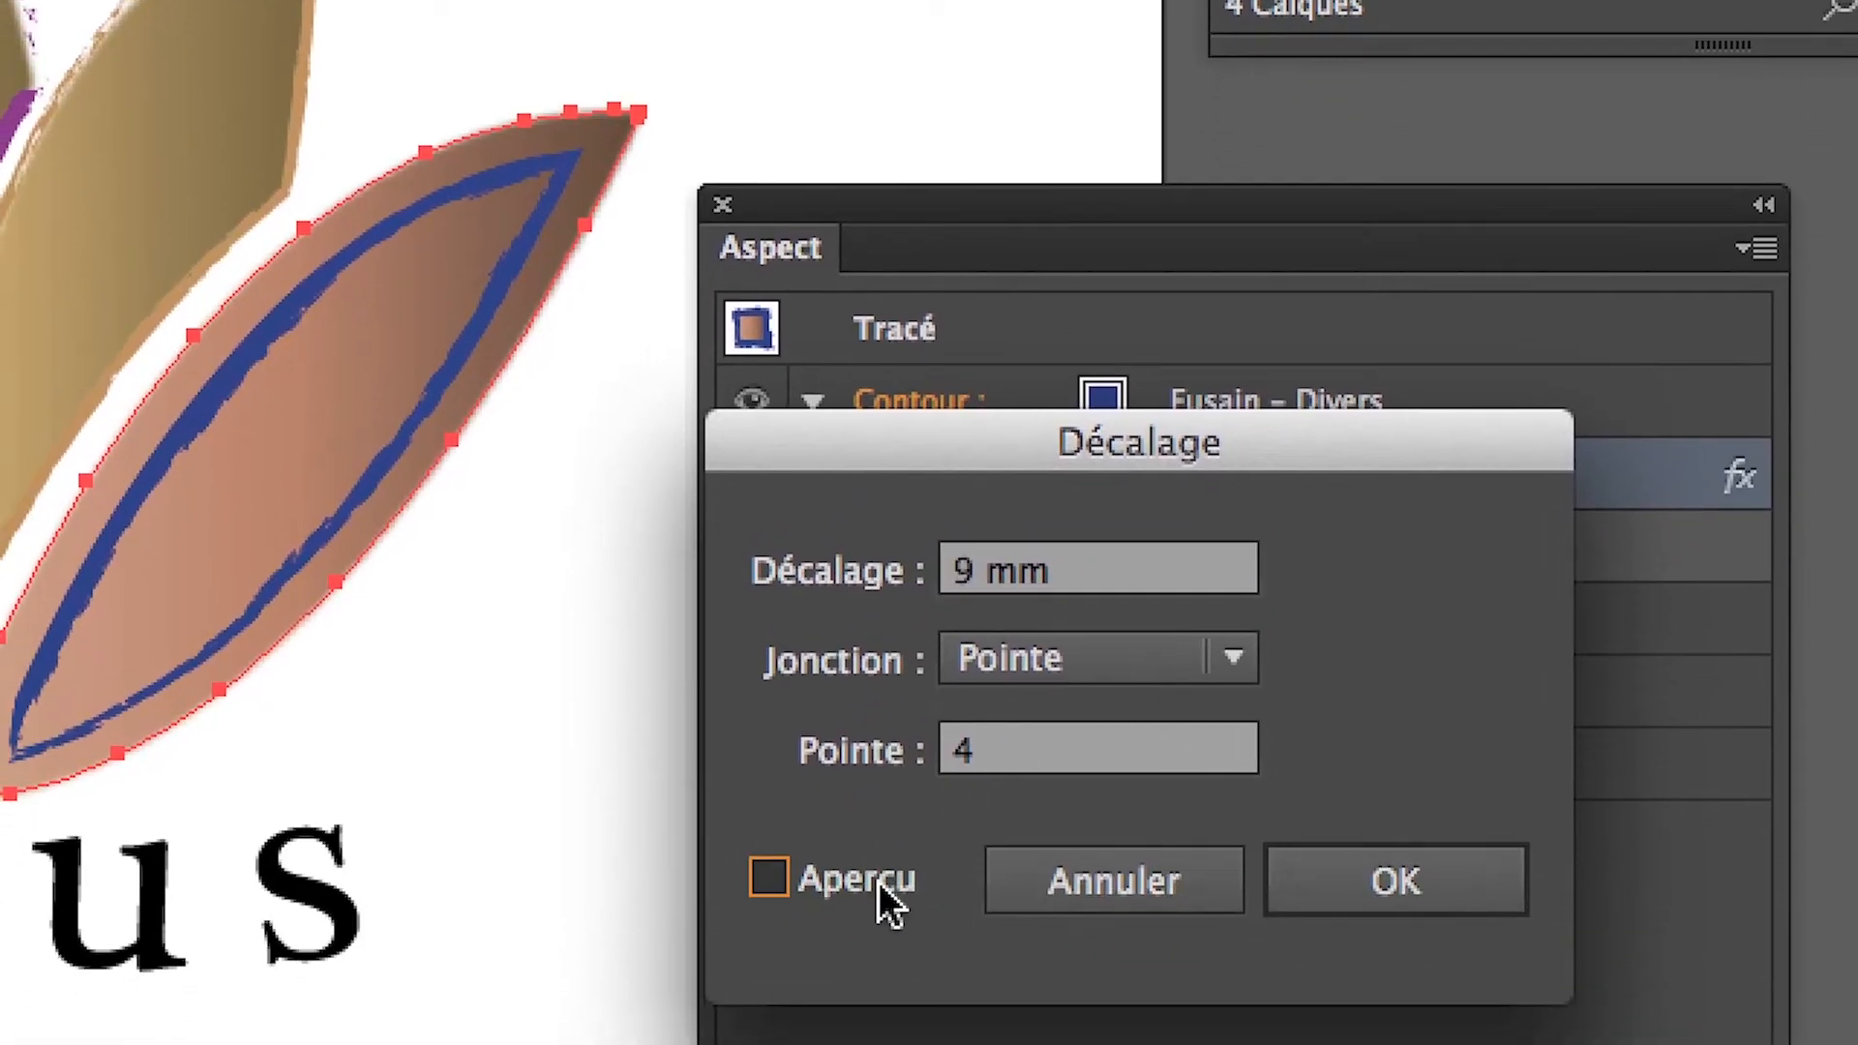
left_click(878, 880)
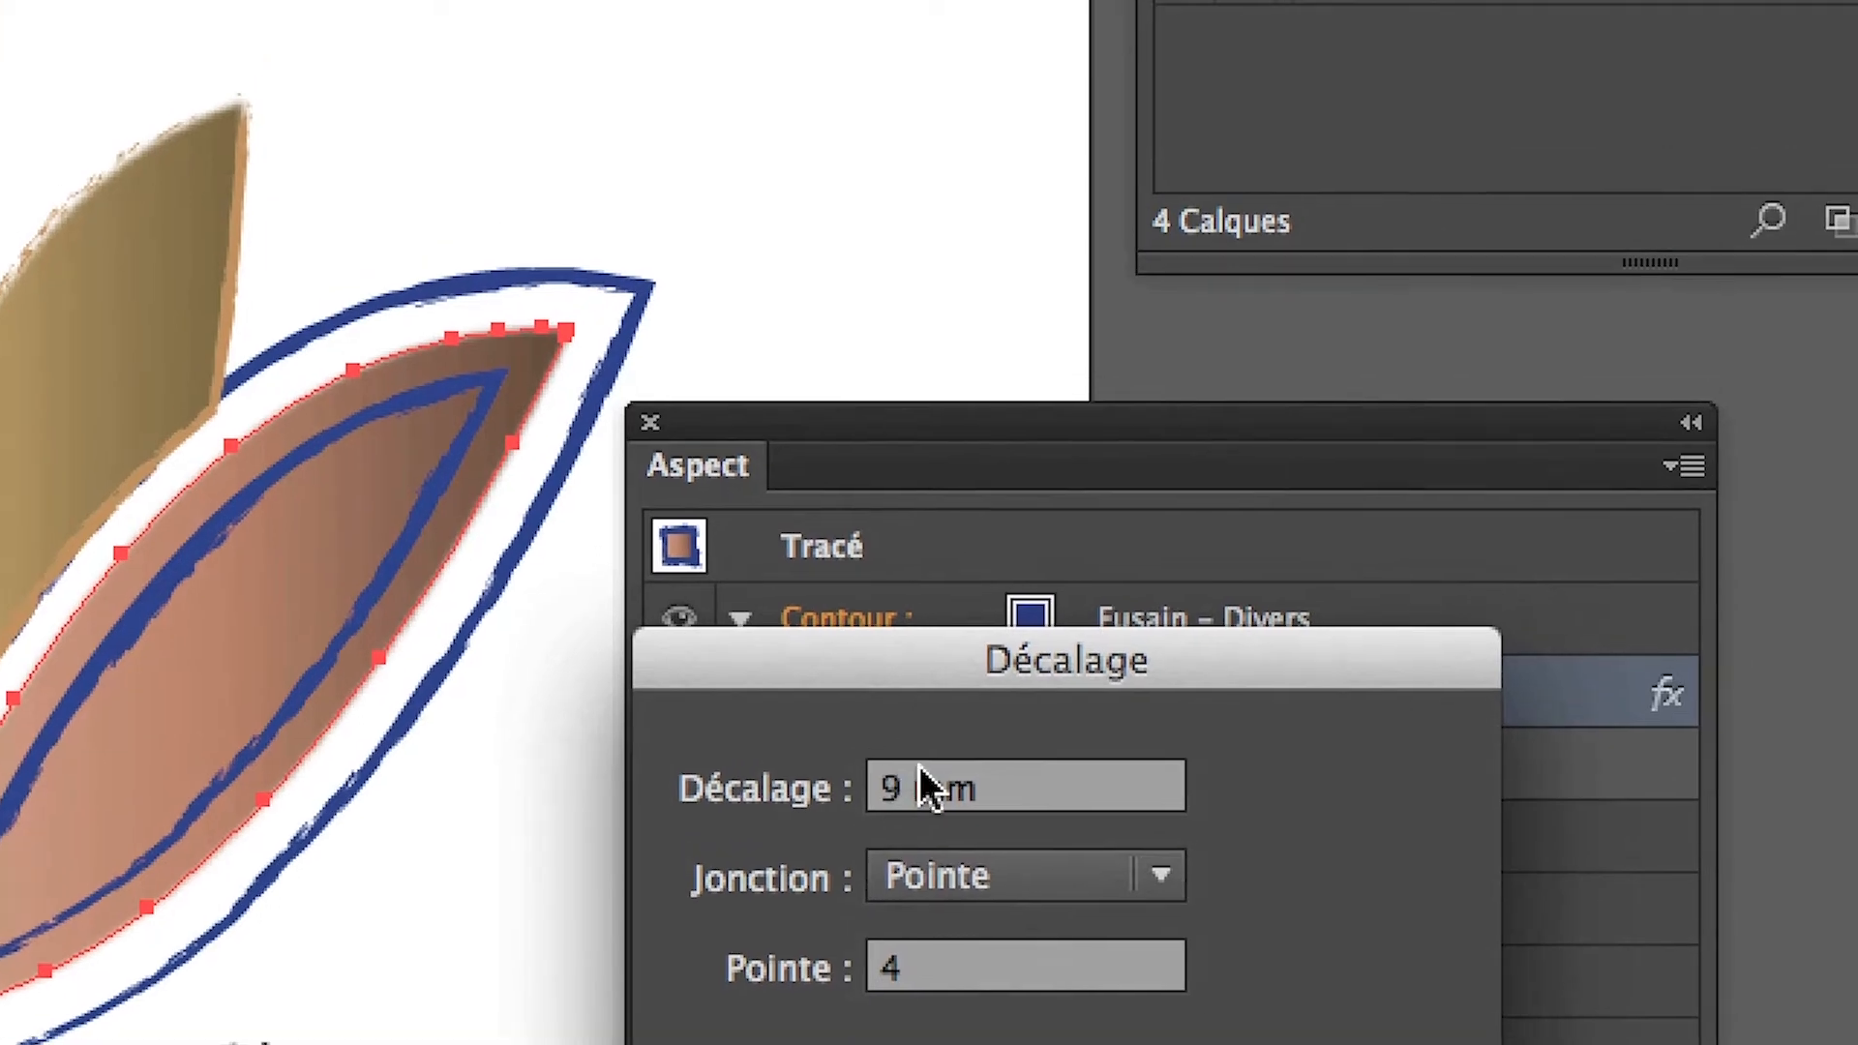
Try an offset of 5 mm for the upper Fusain stroke, and apply 2,5 mm as its Décalage value
double_click(913, 780)
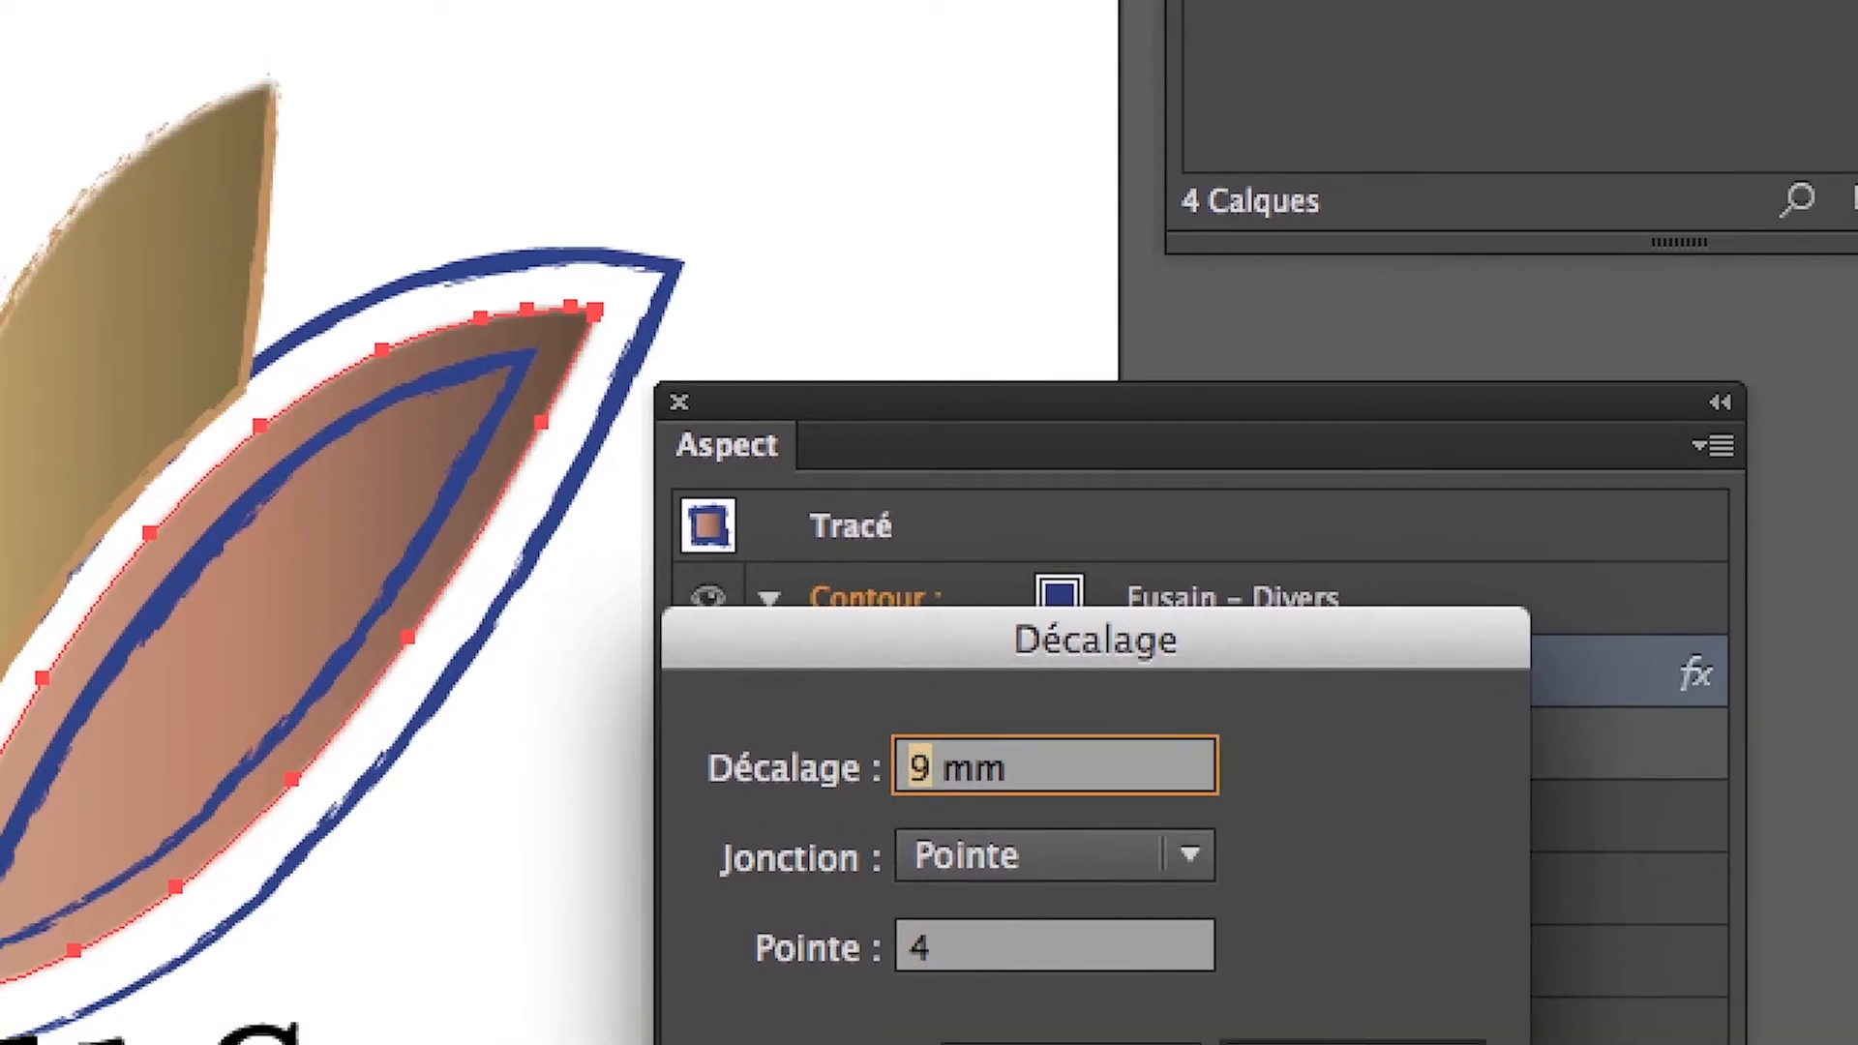
type("5")
key("Tab")
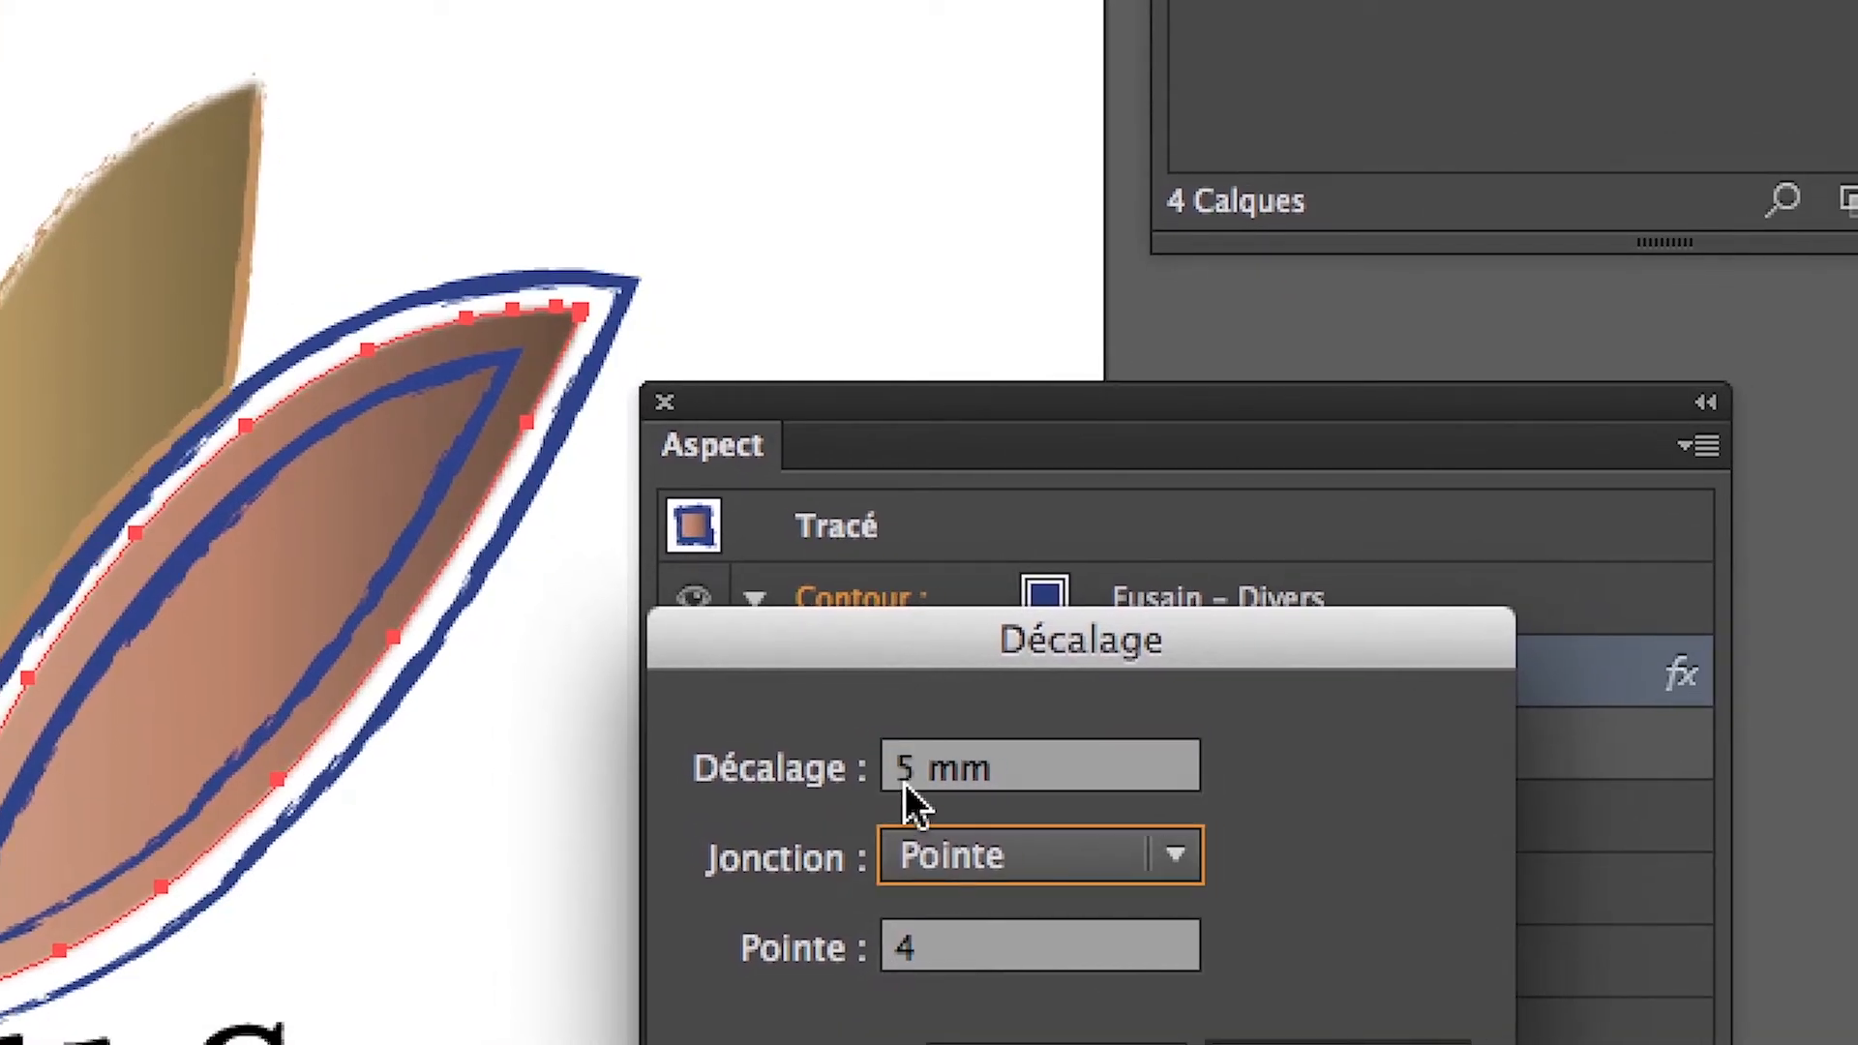
left_click(925, 765)
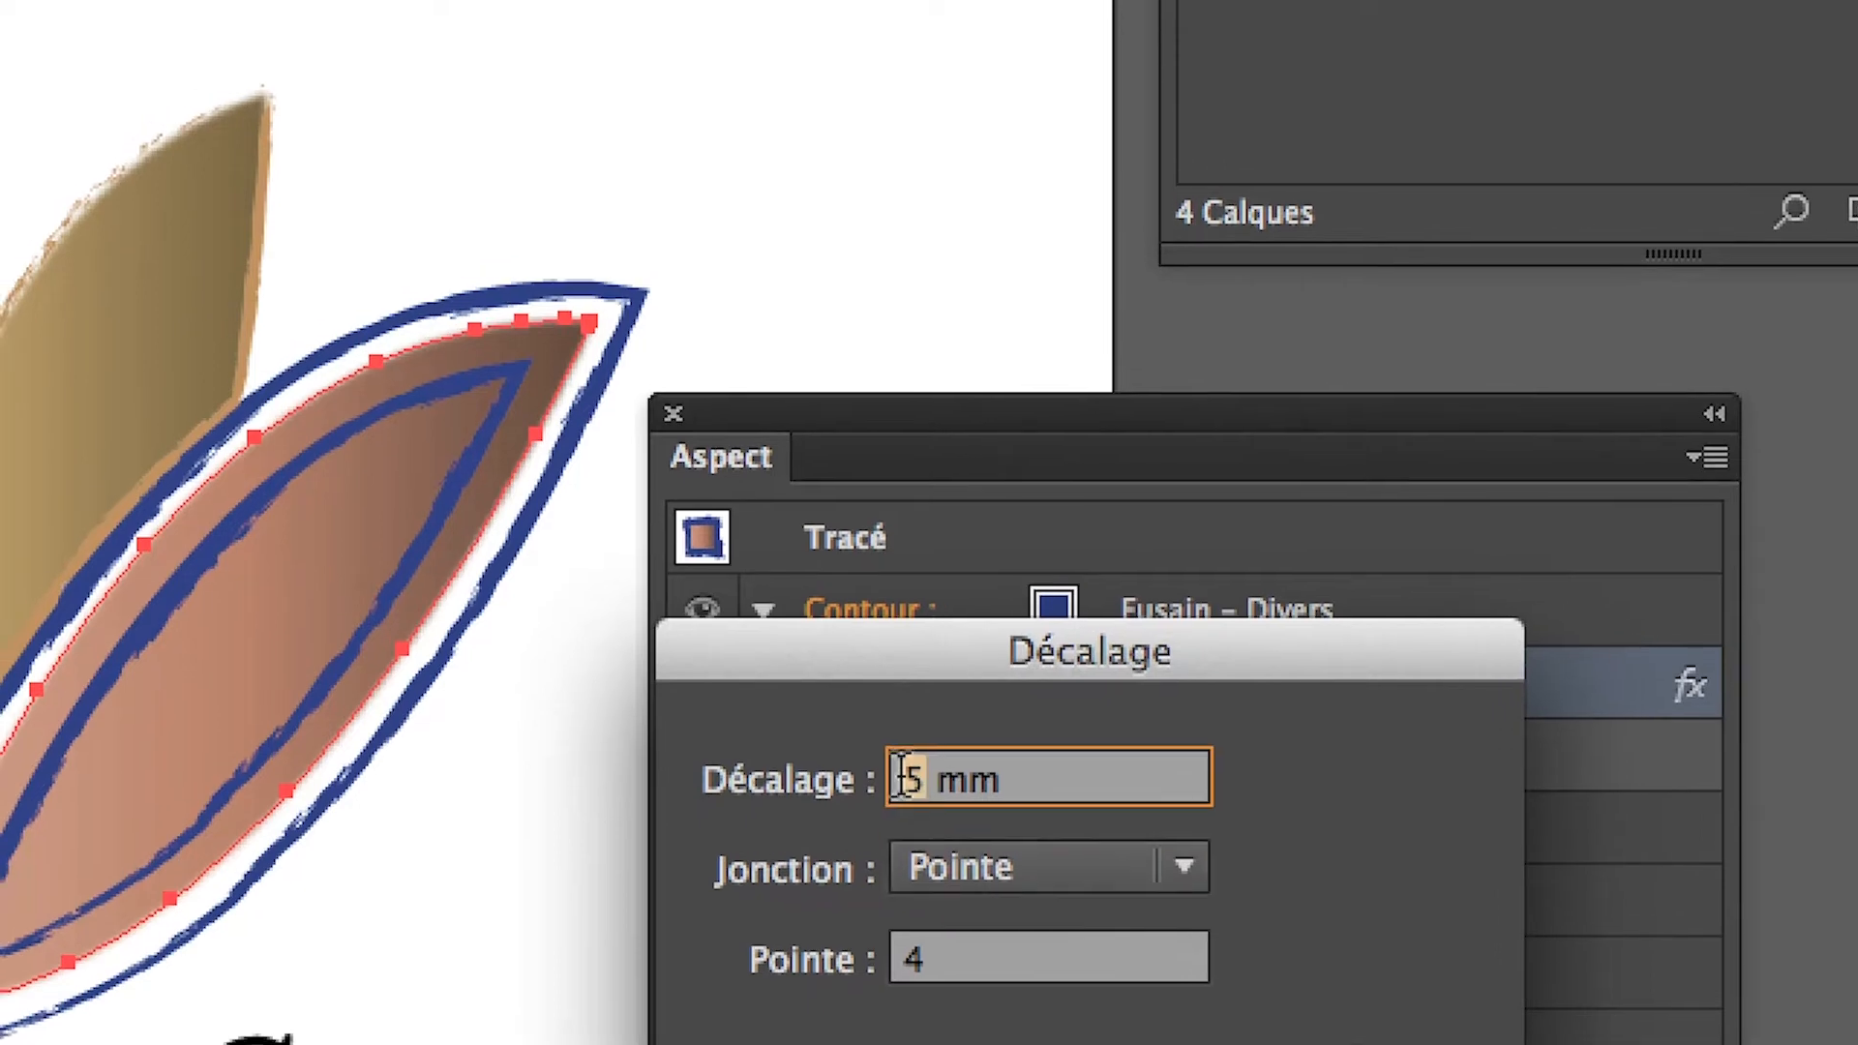
key("BackSpace")
type("2")
key("Tab")
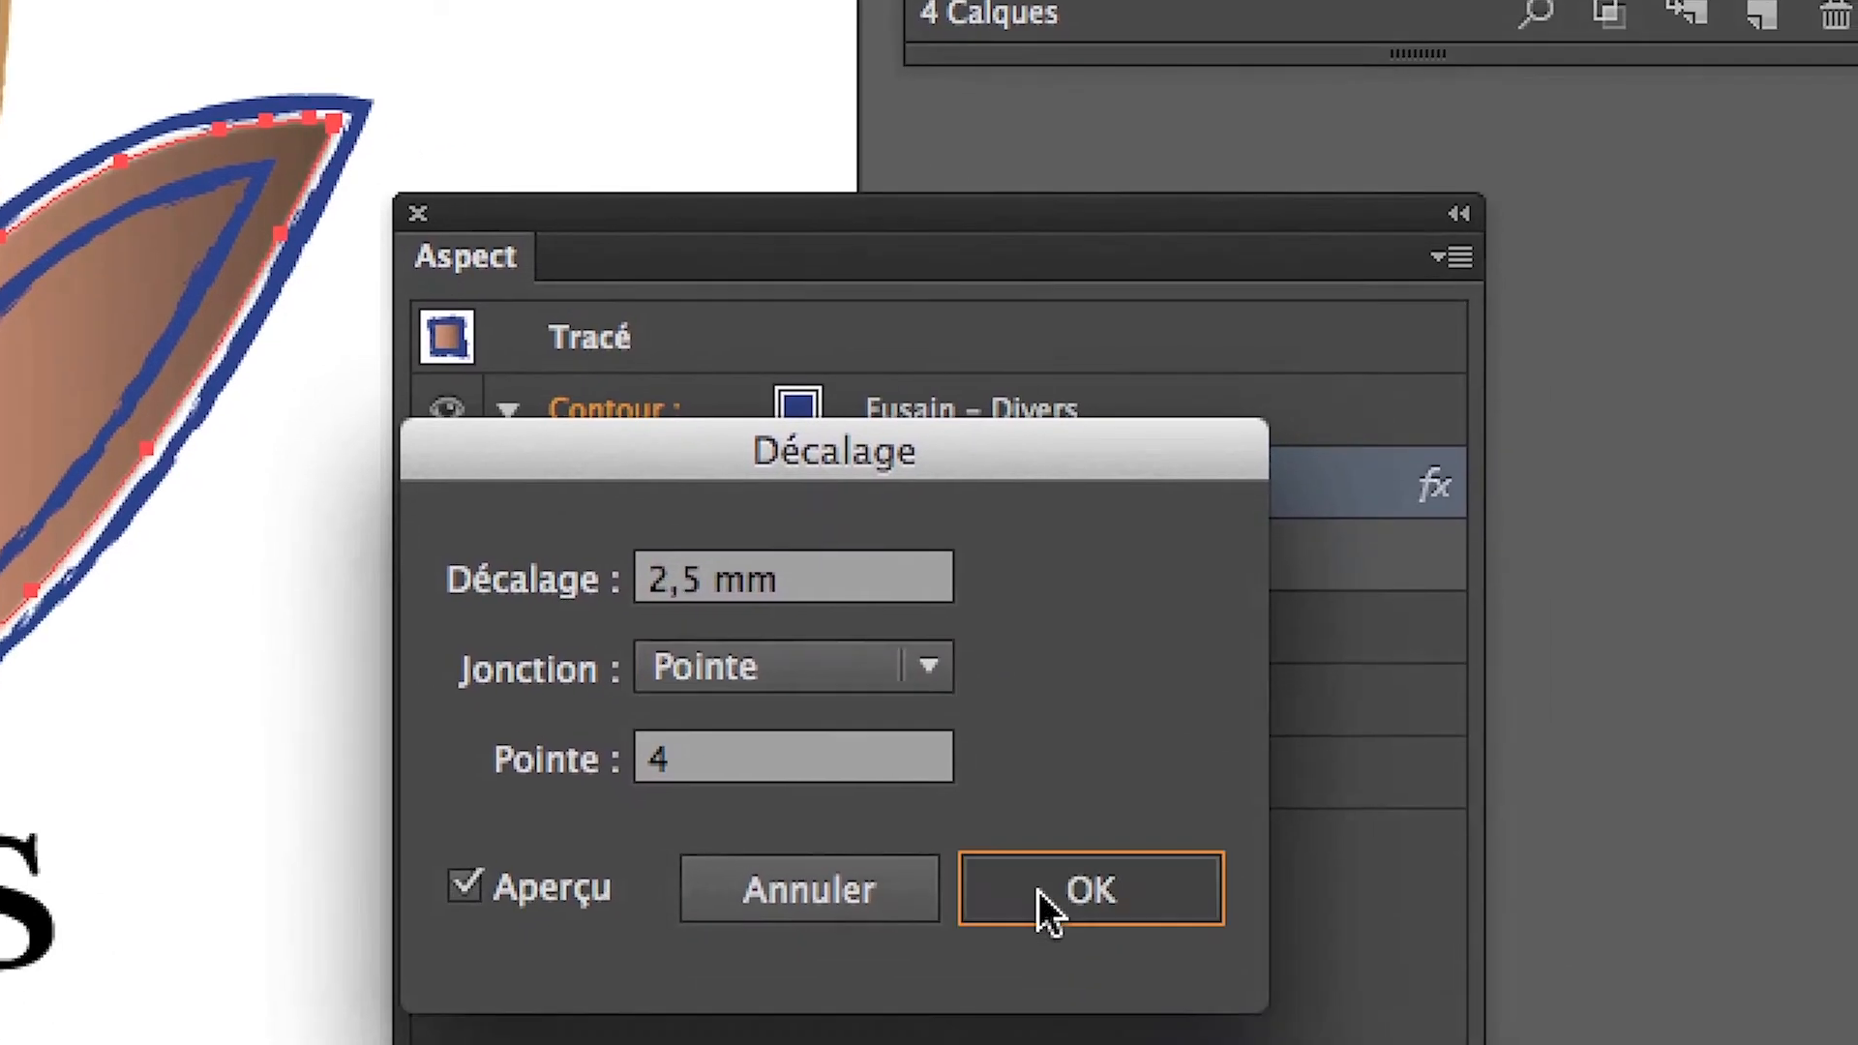
left_click(1277, 1004)
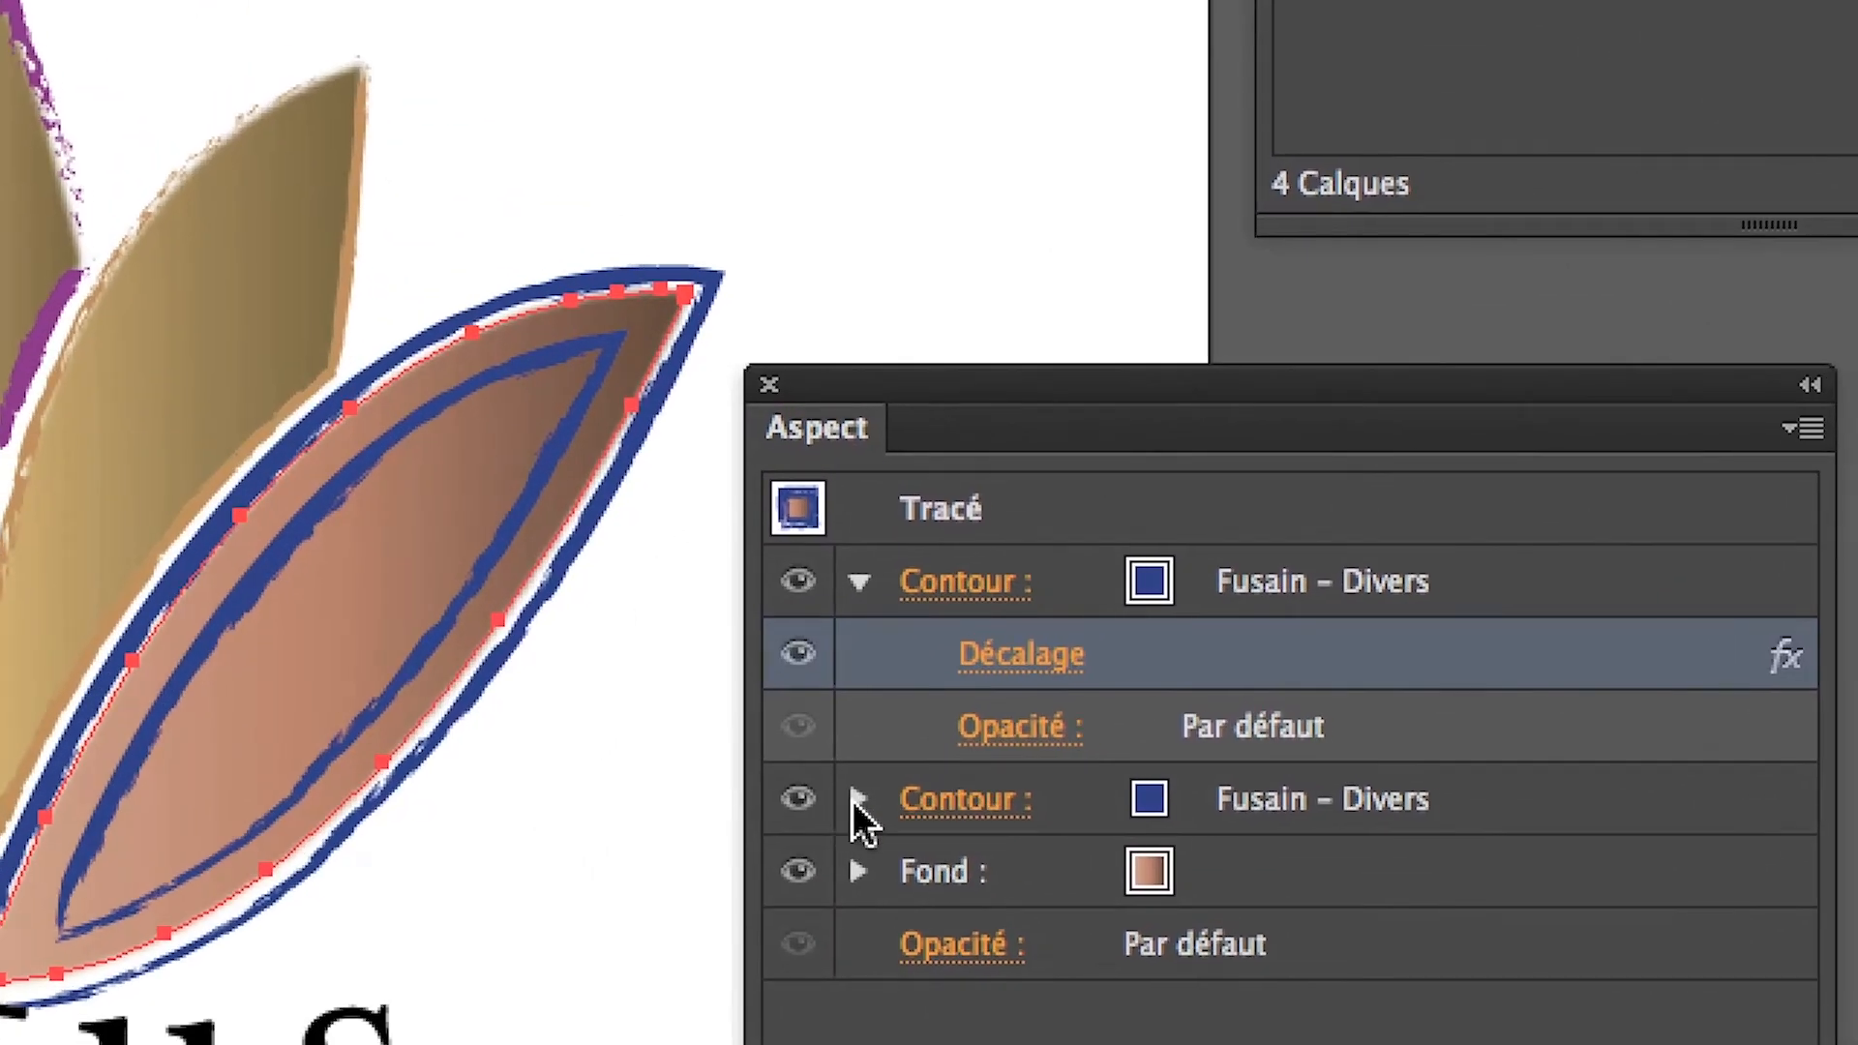
Set the Décalage effect of the petal's lower Fusain stroke to -7 mm with preview and apply it
left_click(855, 799)
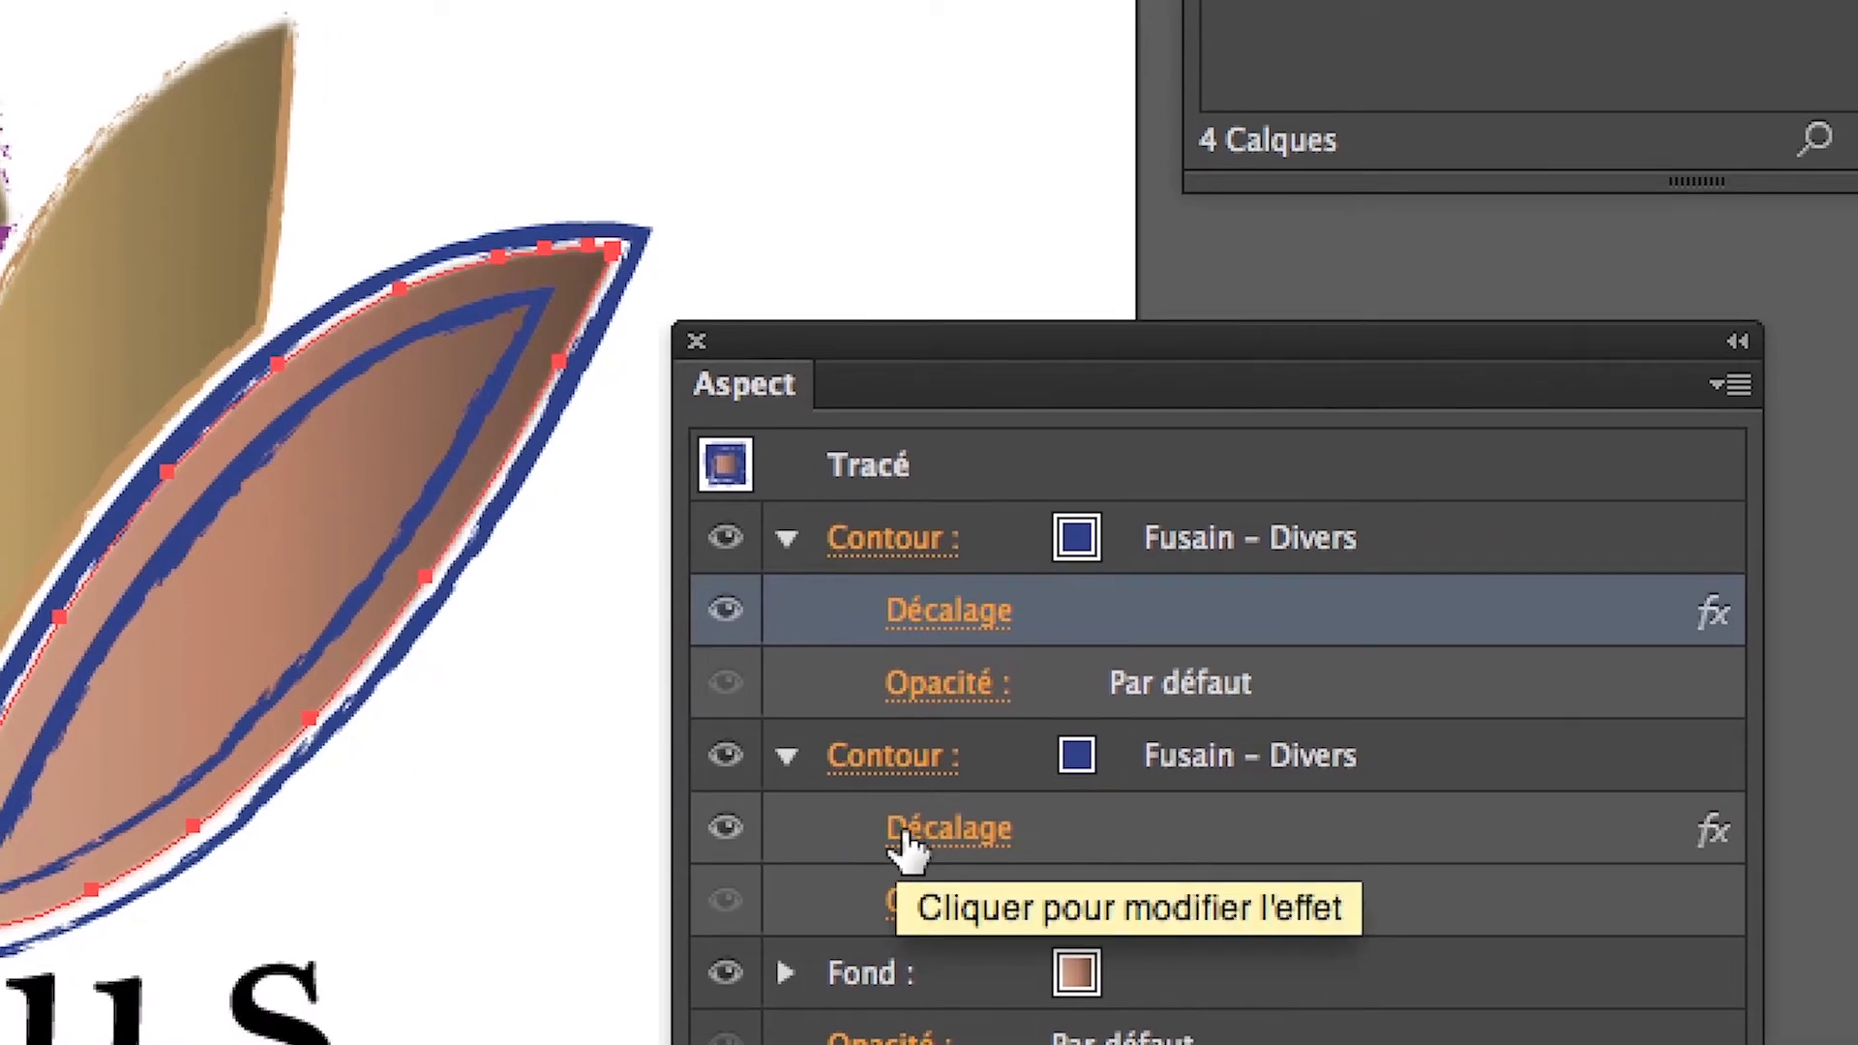
left_click(902, 831)
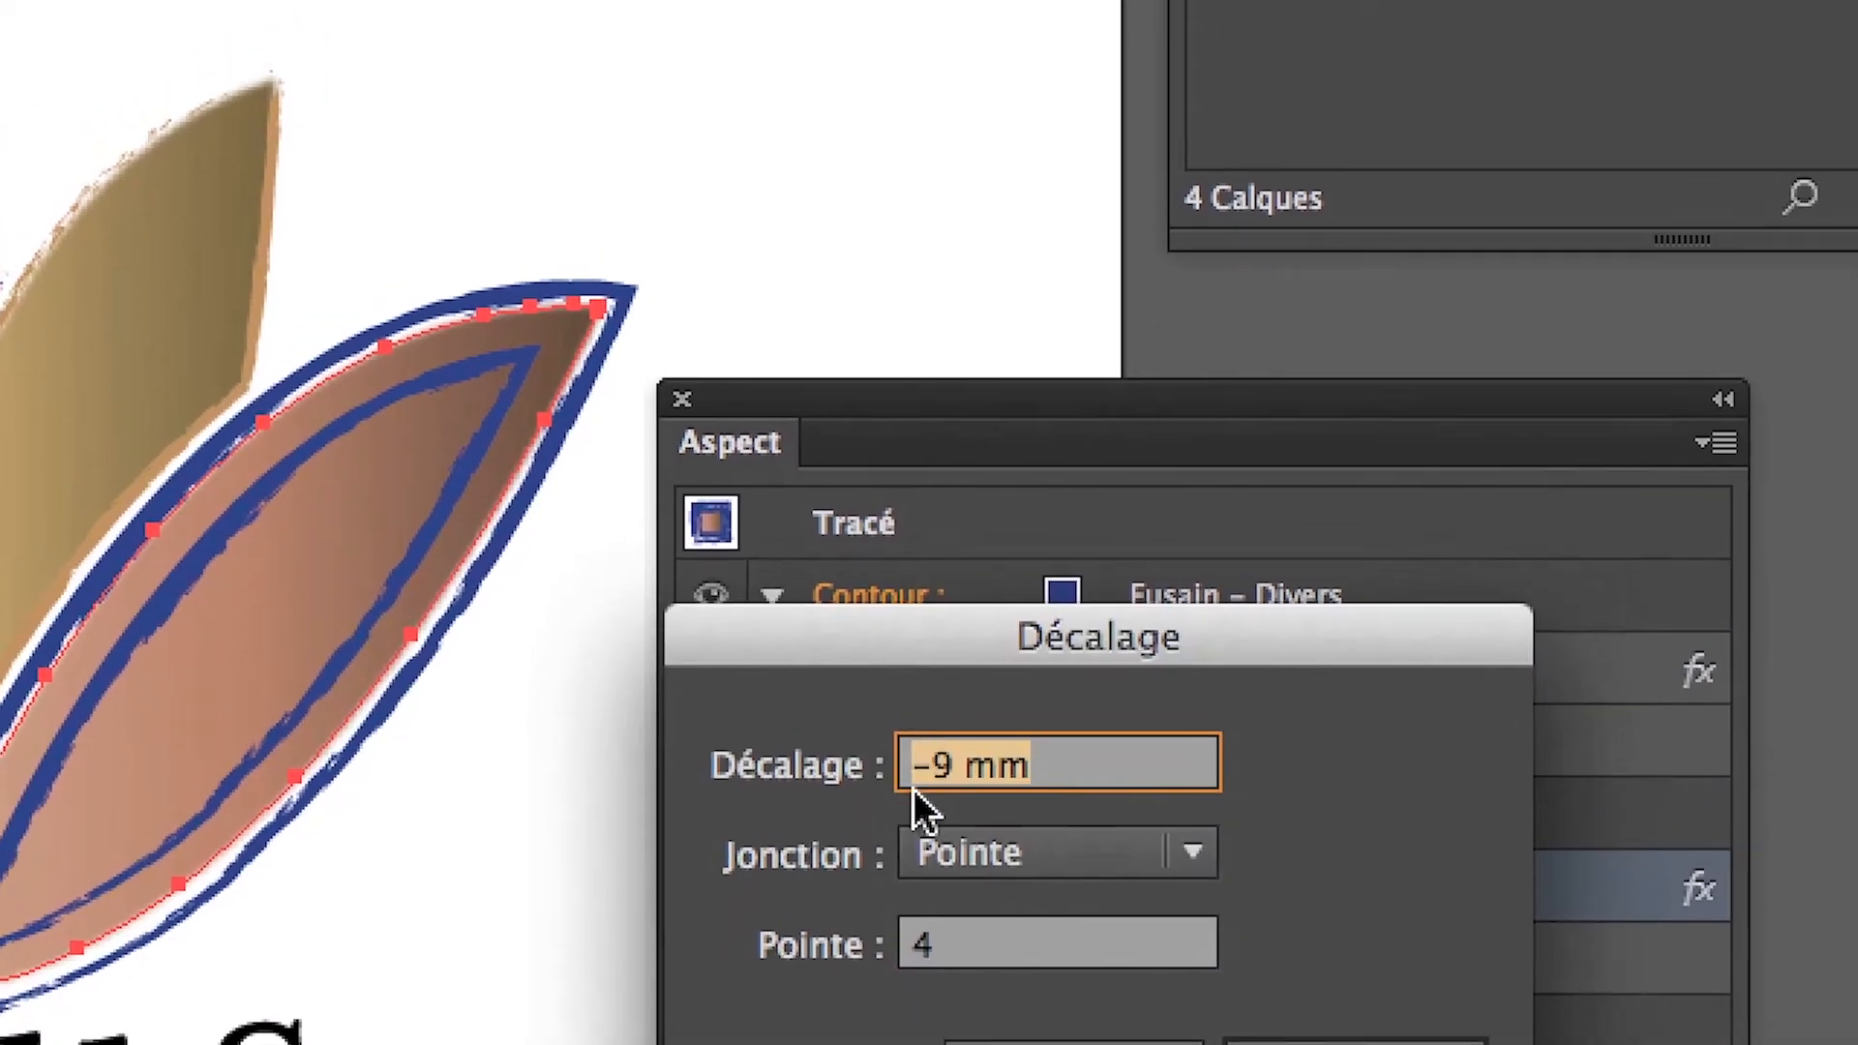
left_click(950, 682)
double_click(919, 780)
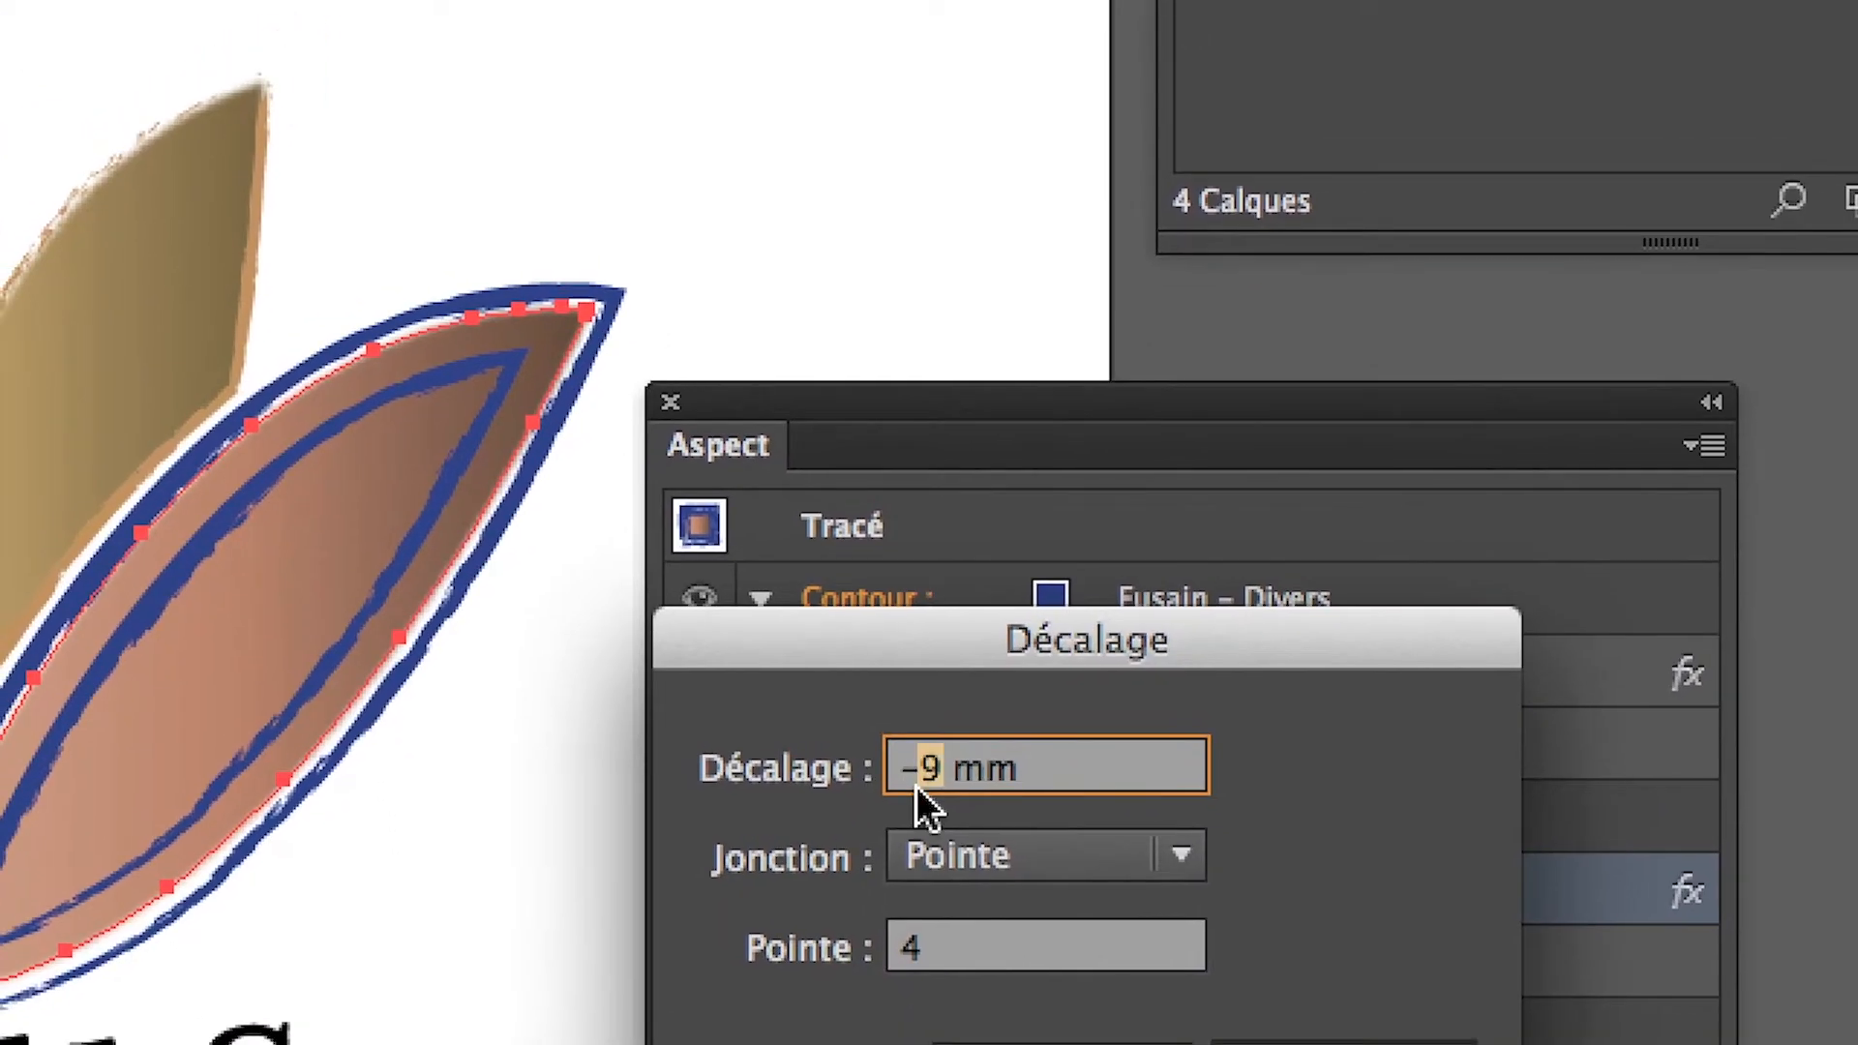
type("7")
key("Tab")
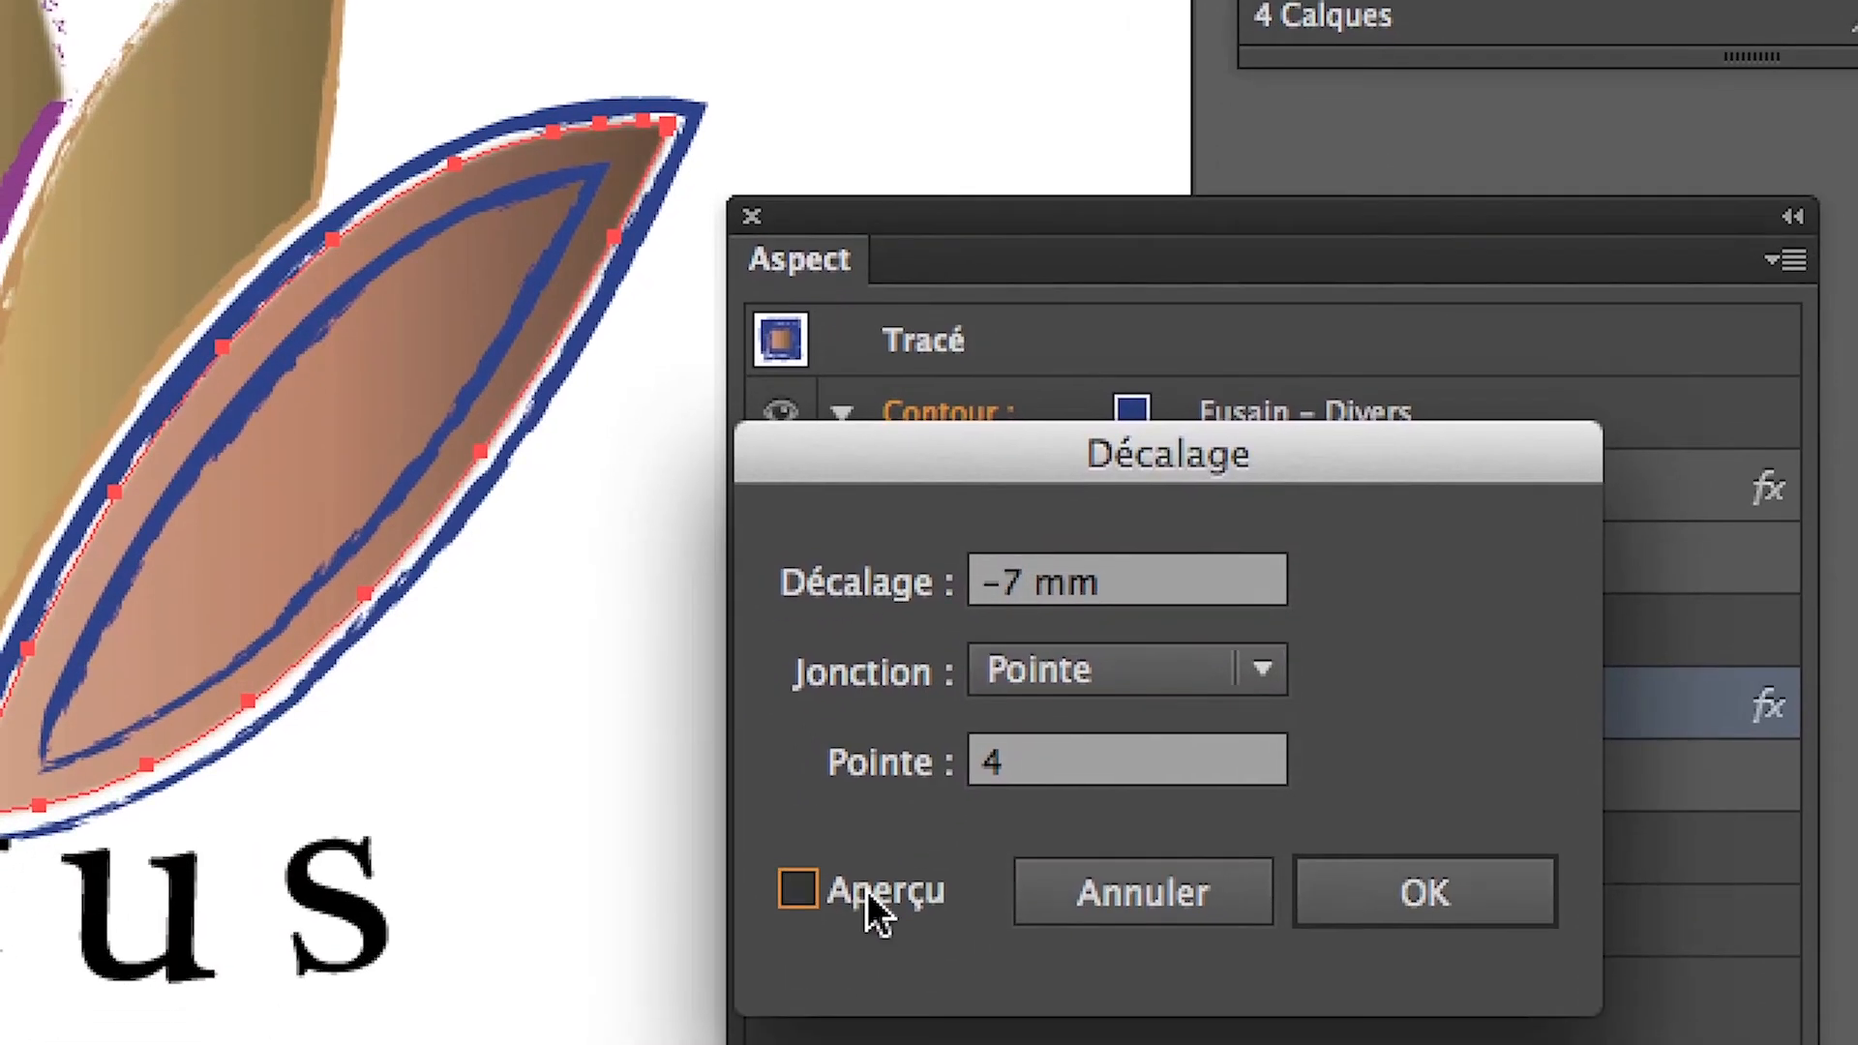
left_click(869, 890)
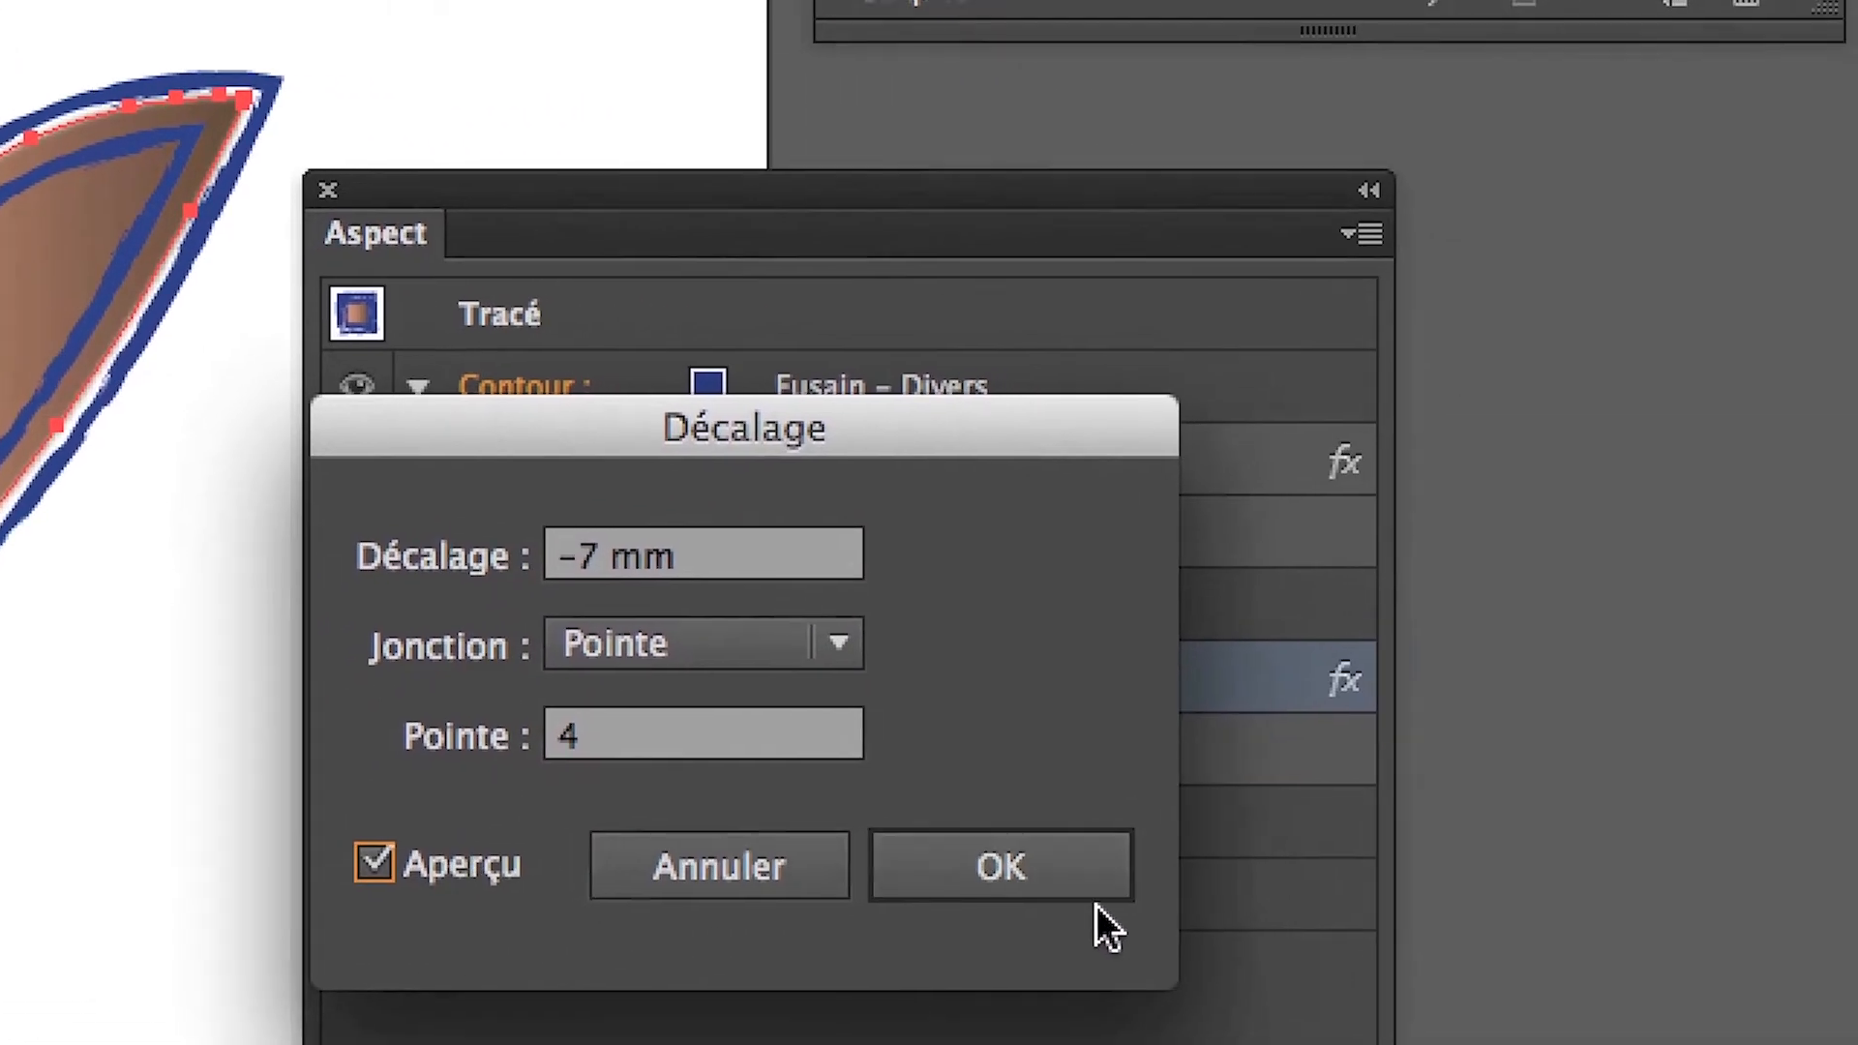
left_click(1510, 910)
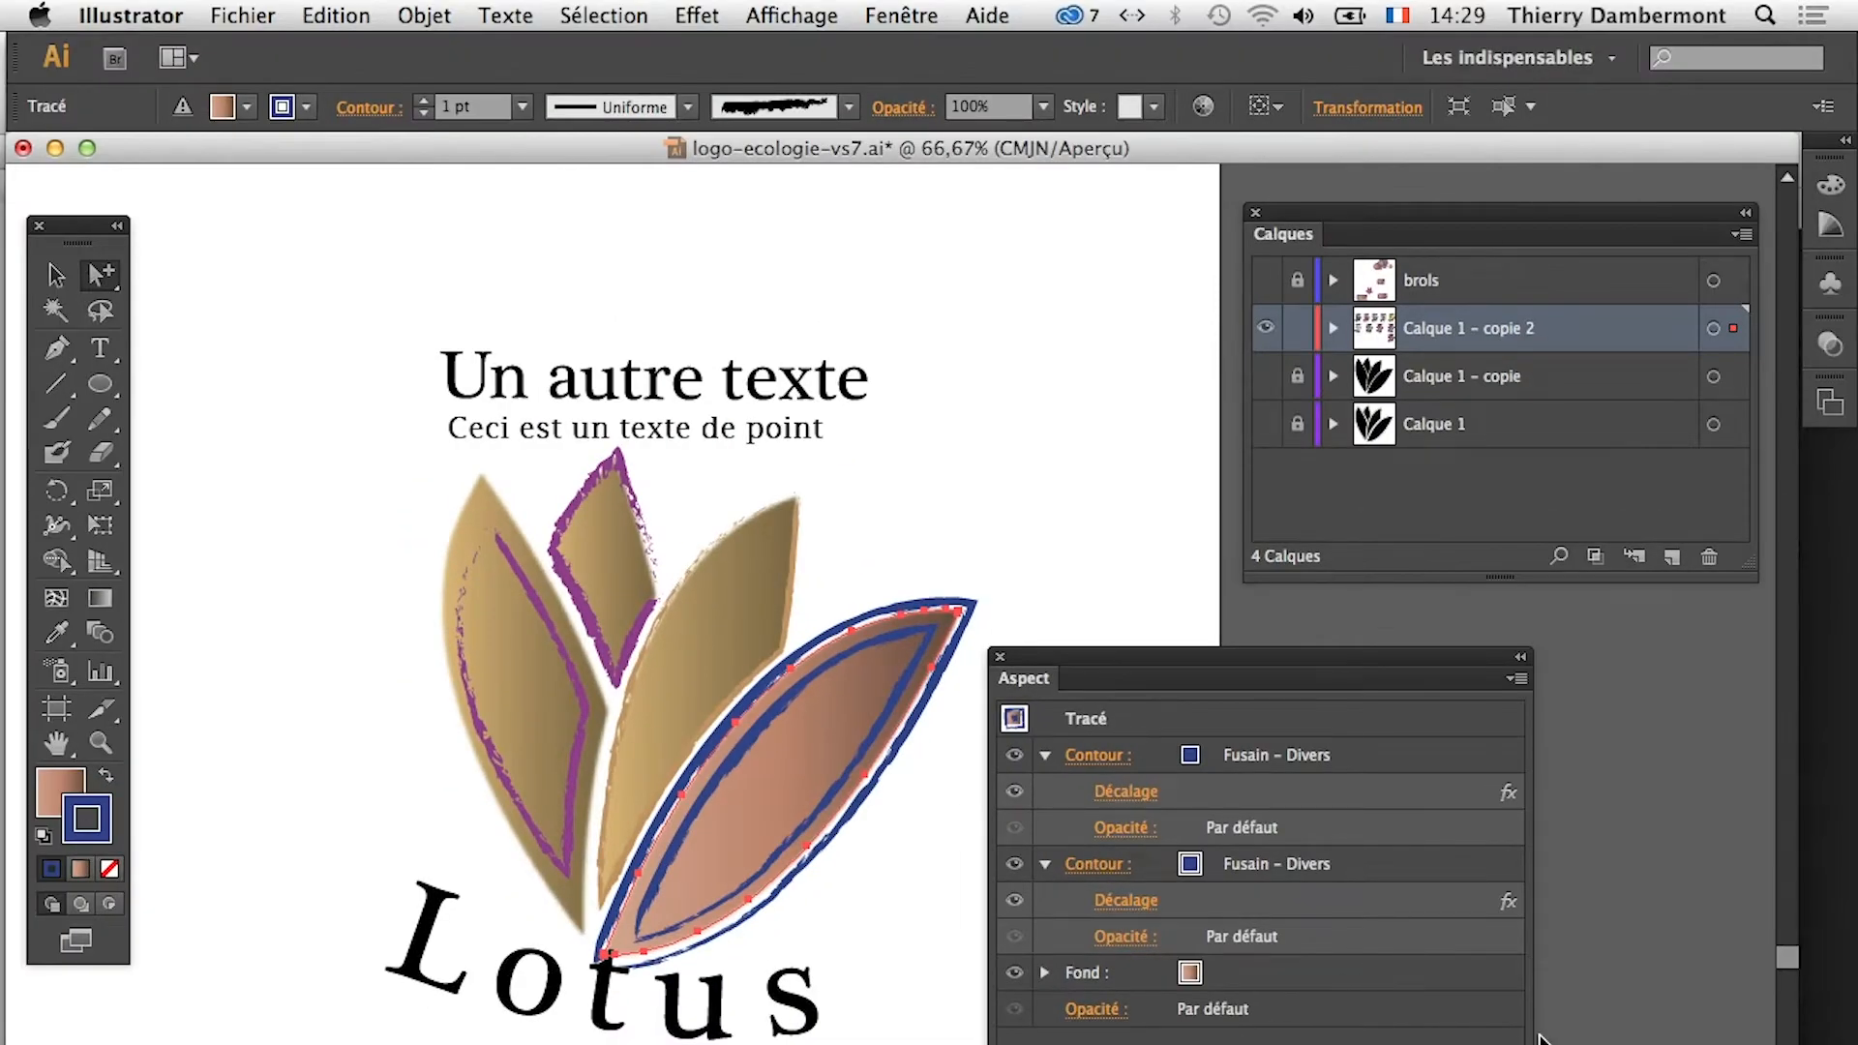
Set the preference units to centimetres for general measurements and strokes, and to millimetres for type
left_click(1126, 795)
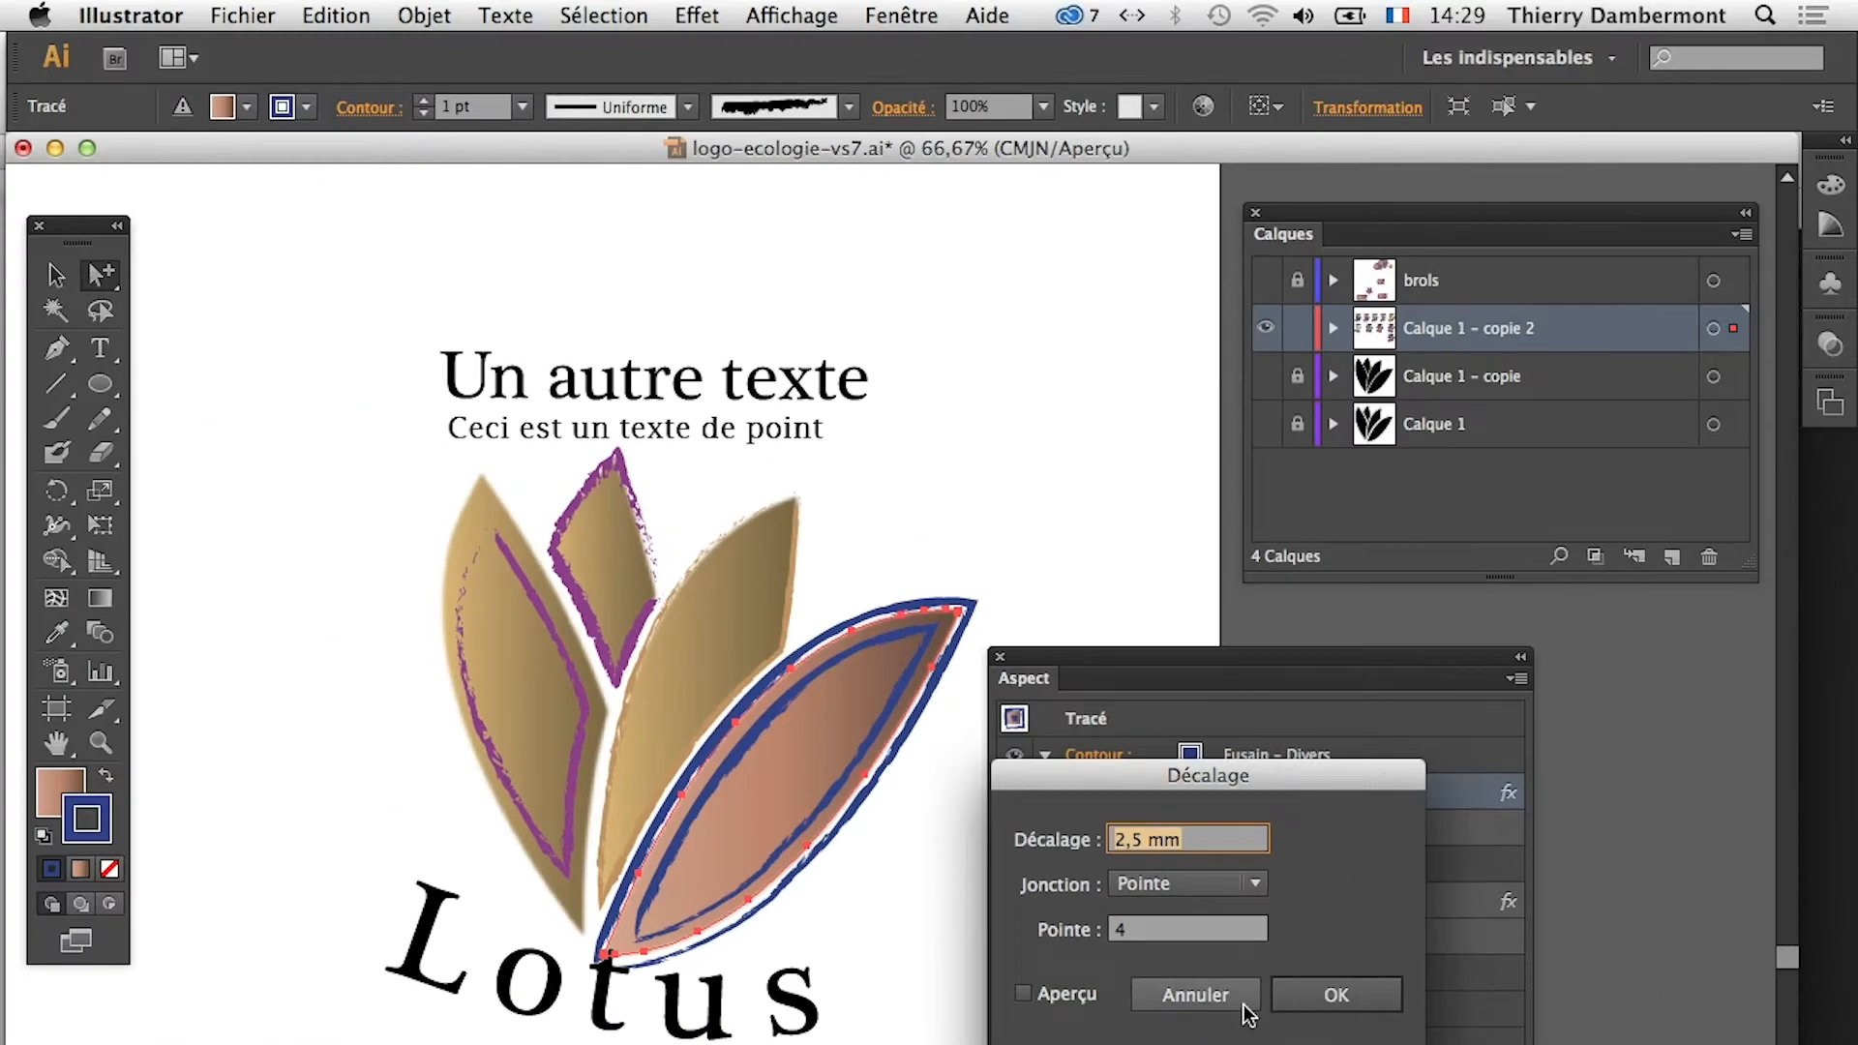
left_click(1243, 1004)
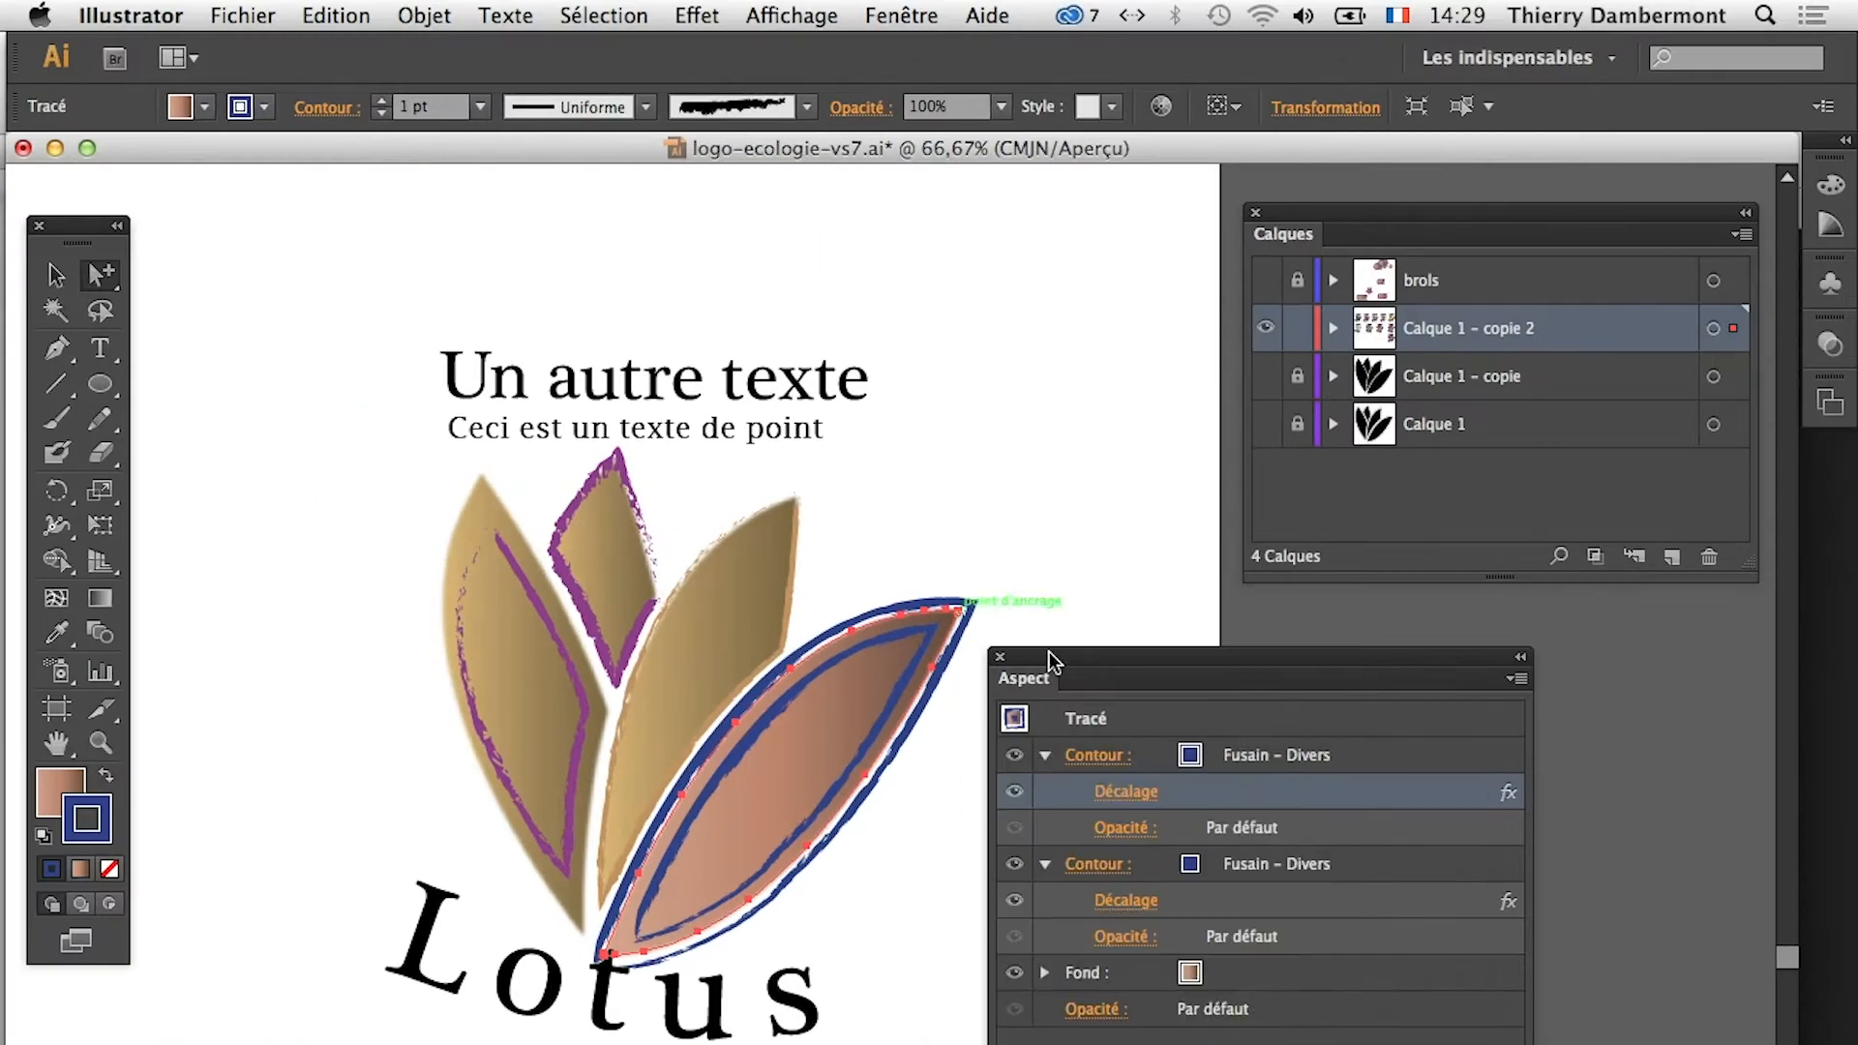
left_click(162, 14)
mouse_move(222, 102)
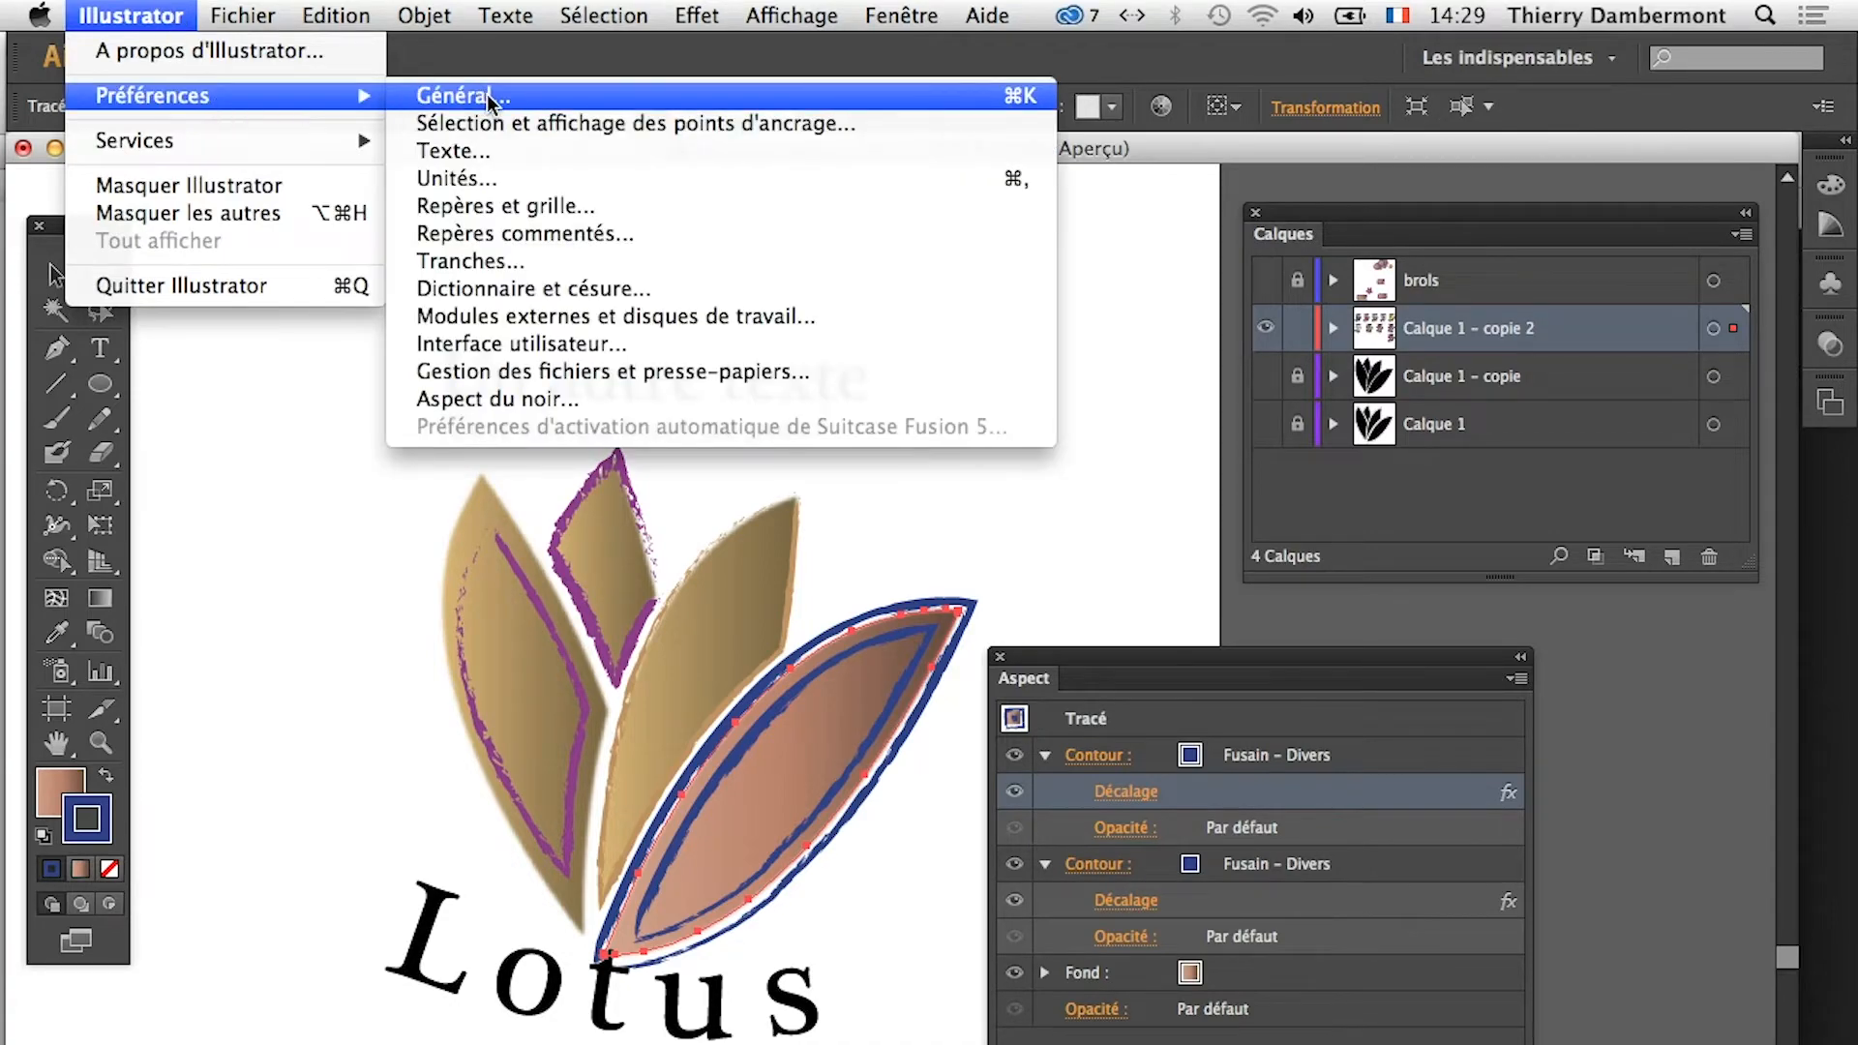
left_click(518, 178)
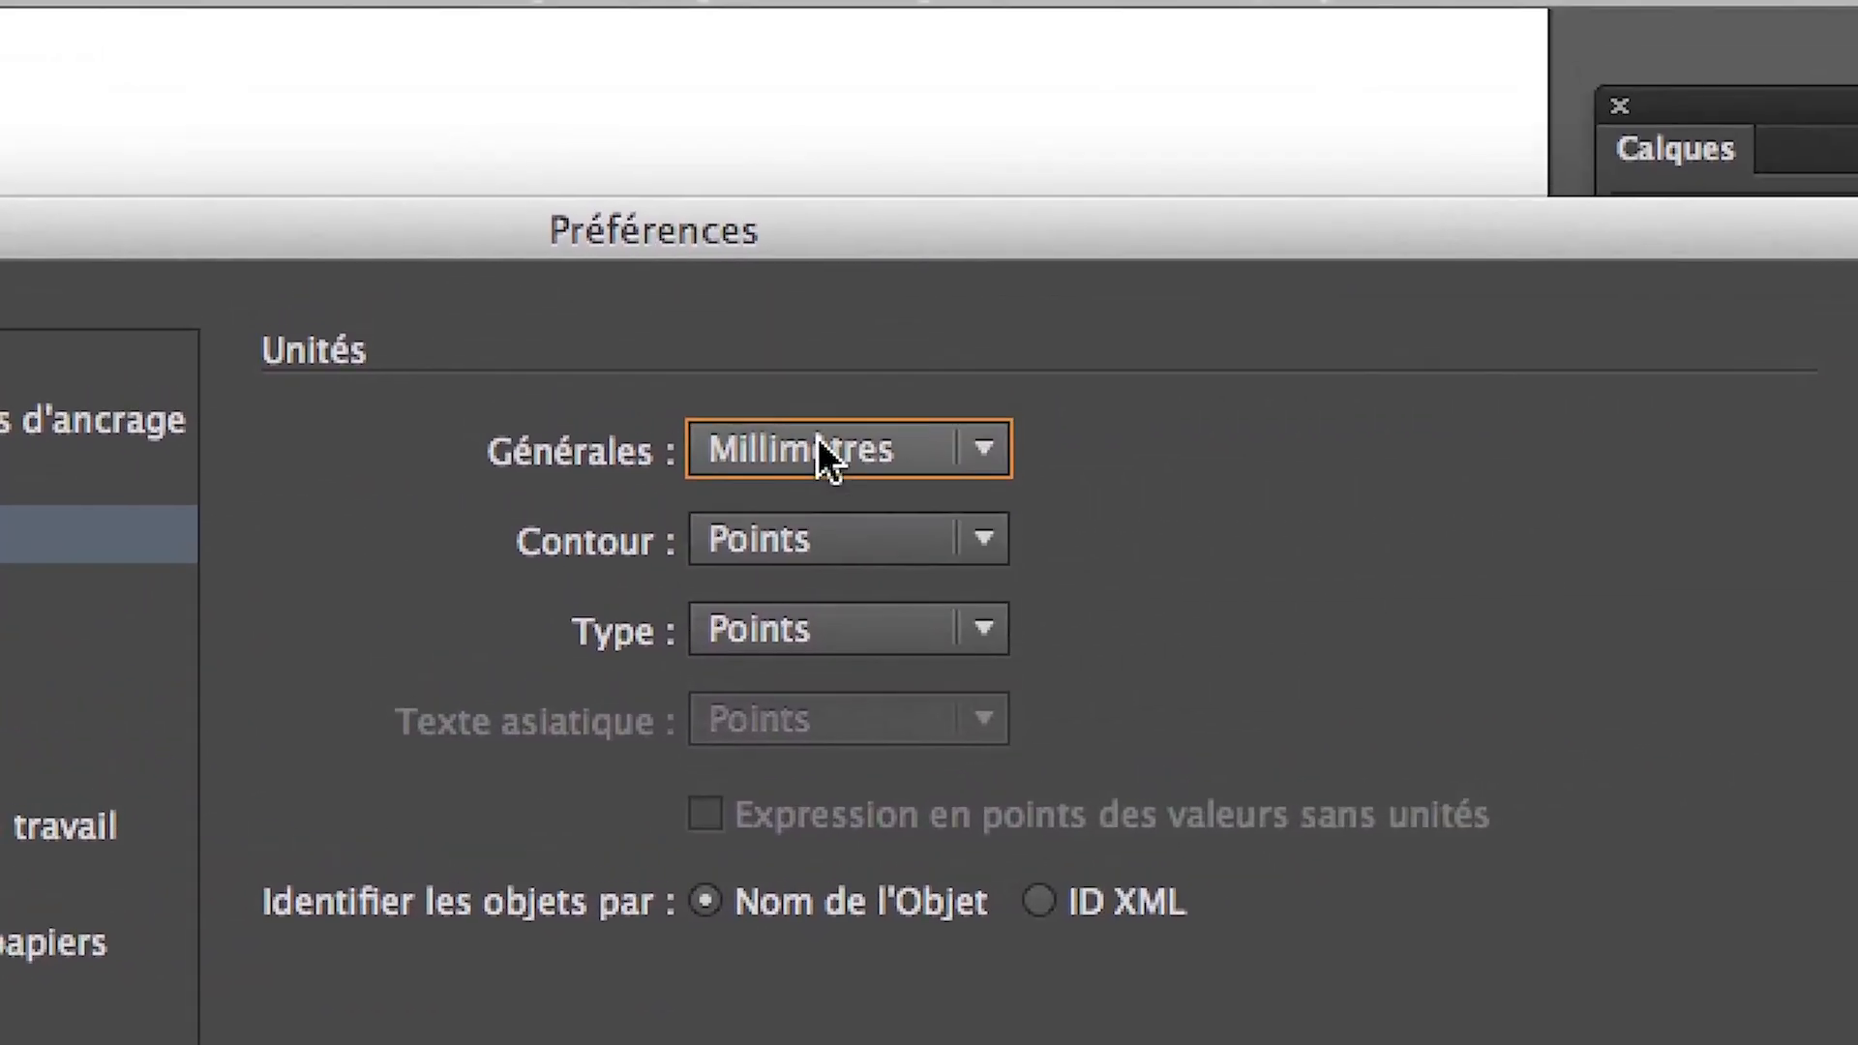
left_click(819, 440)
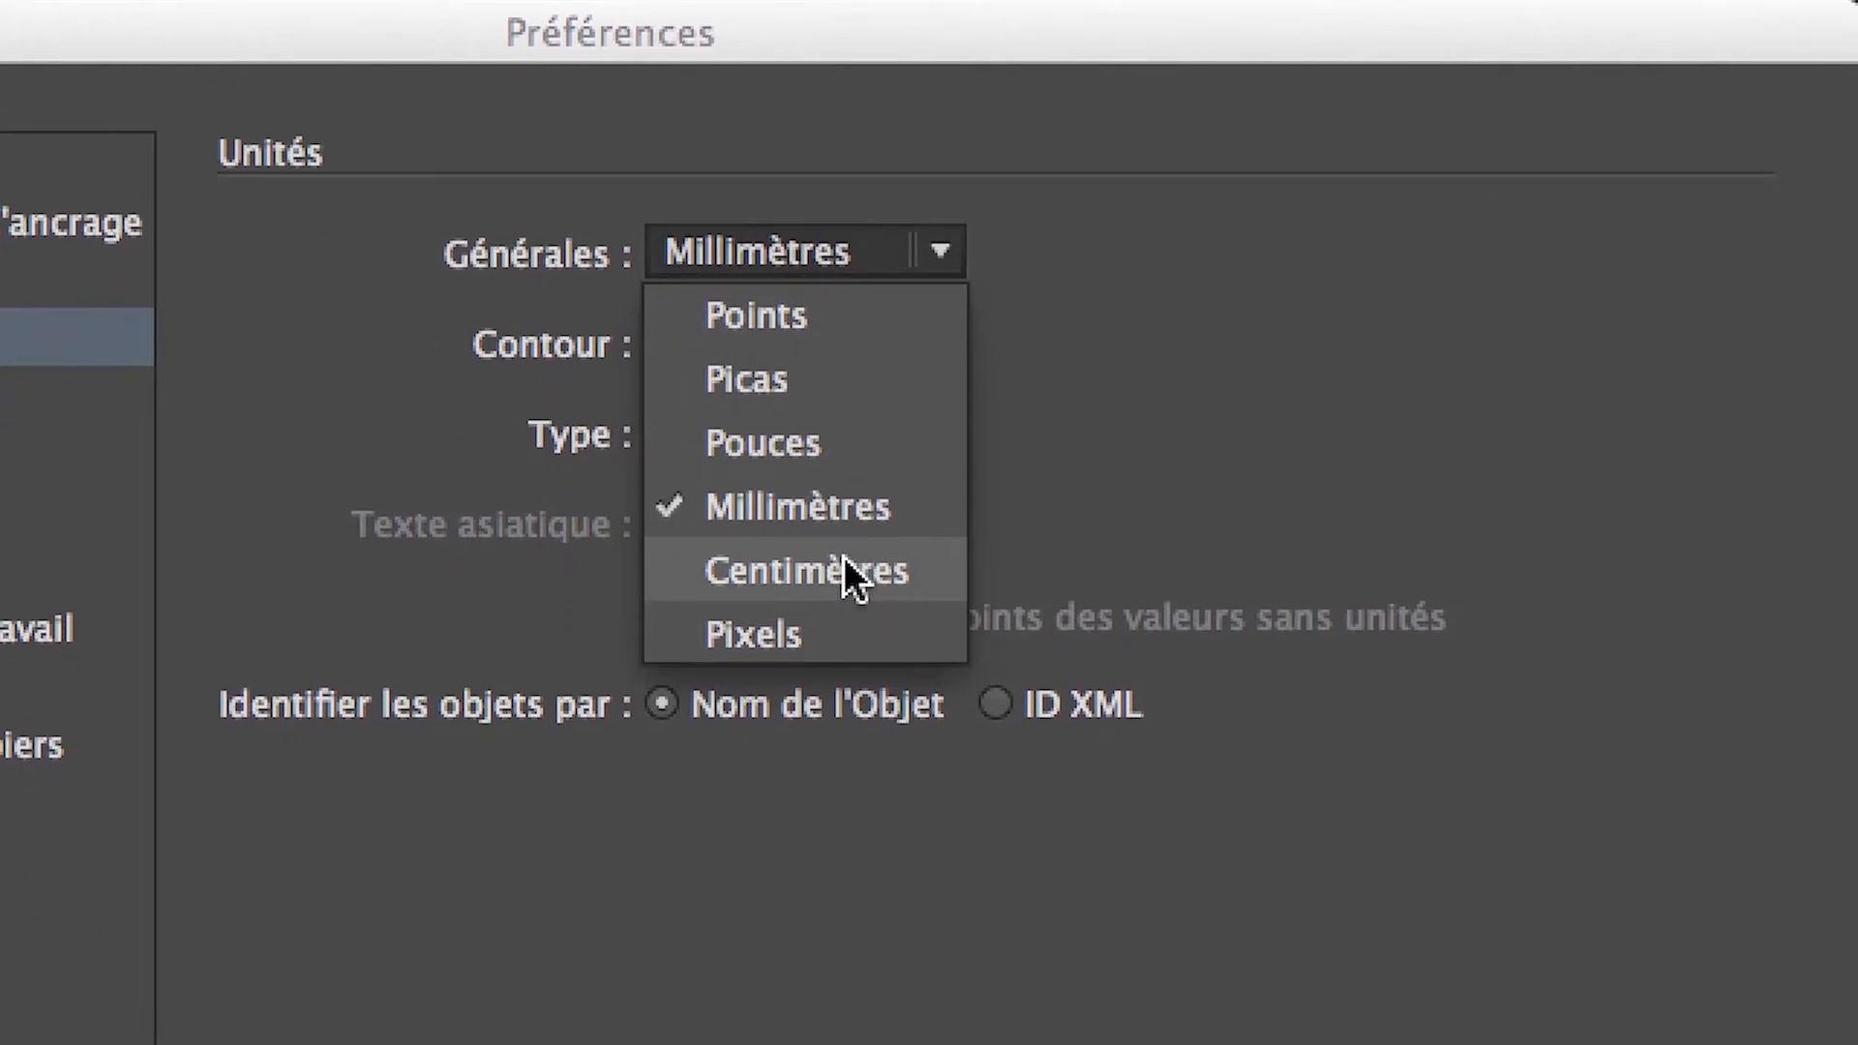
left_click(844, 559)
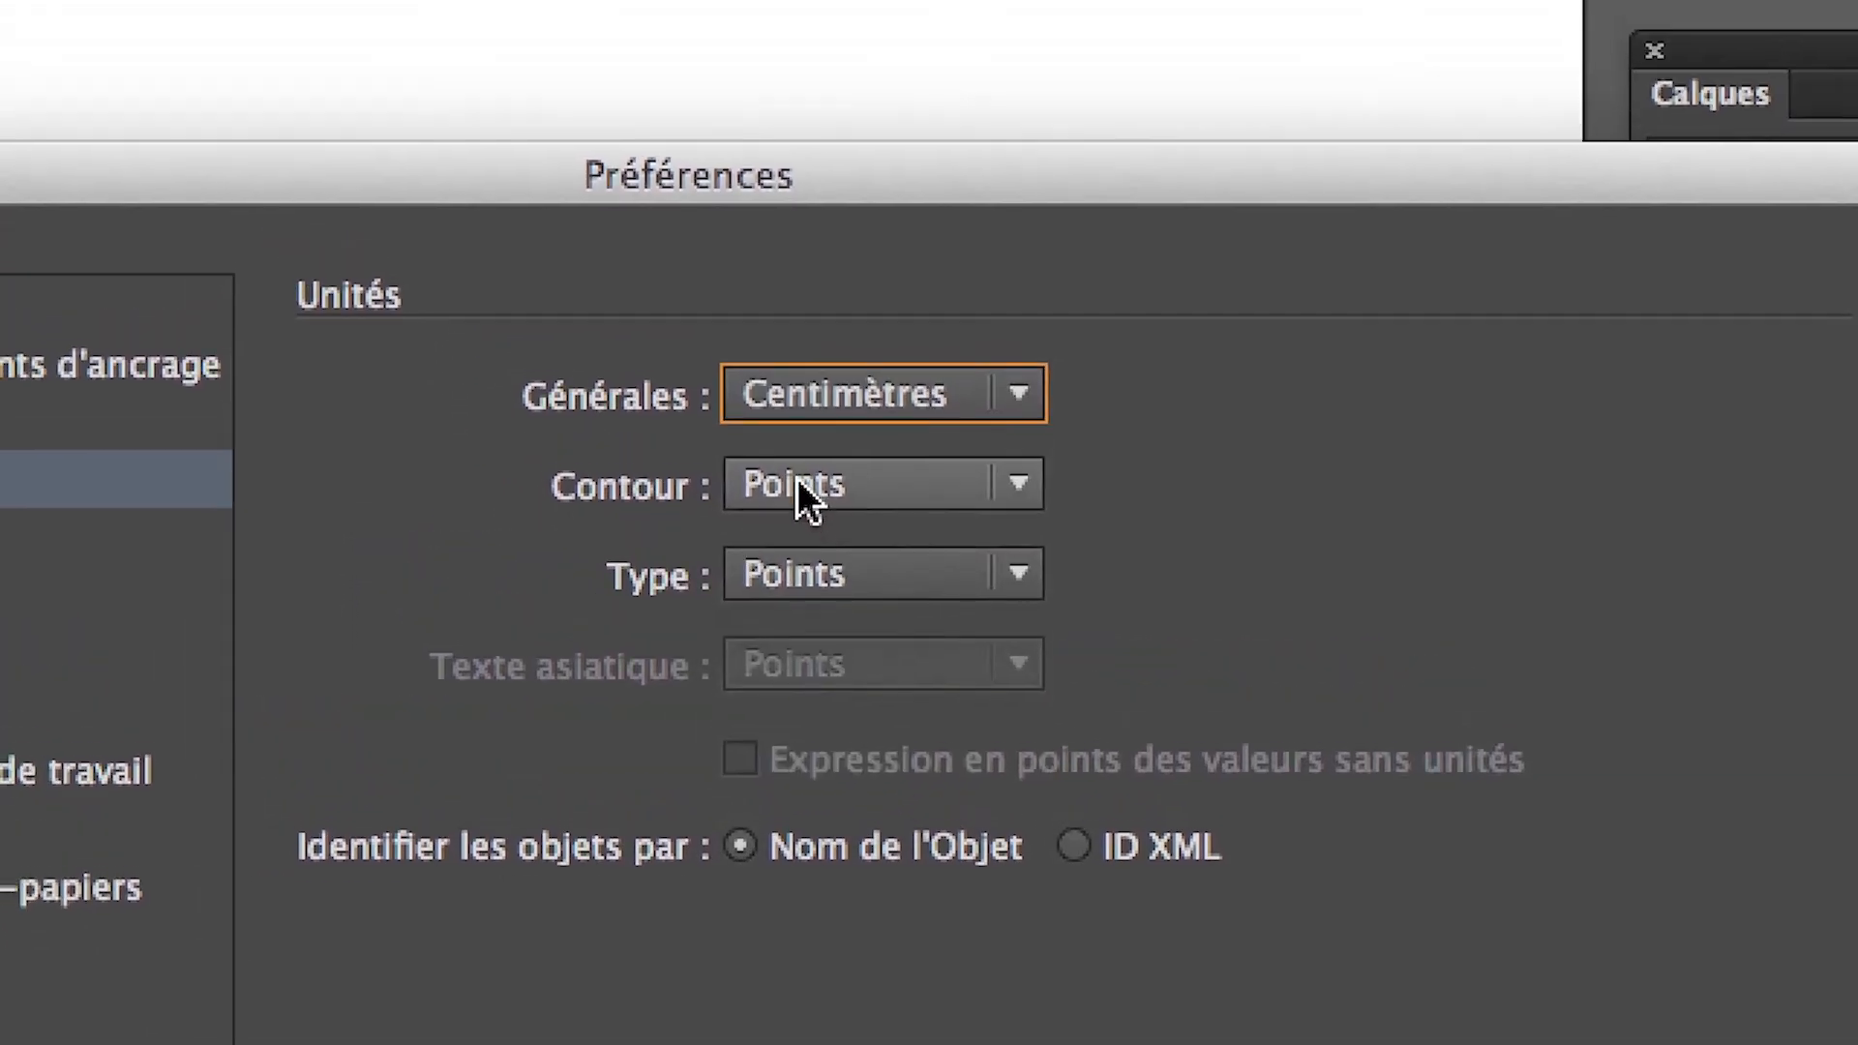
left_click(797, 477)
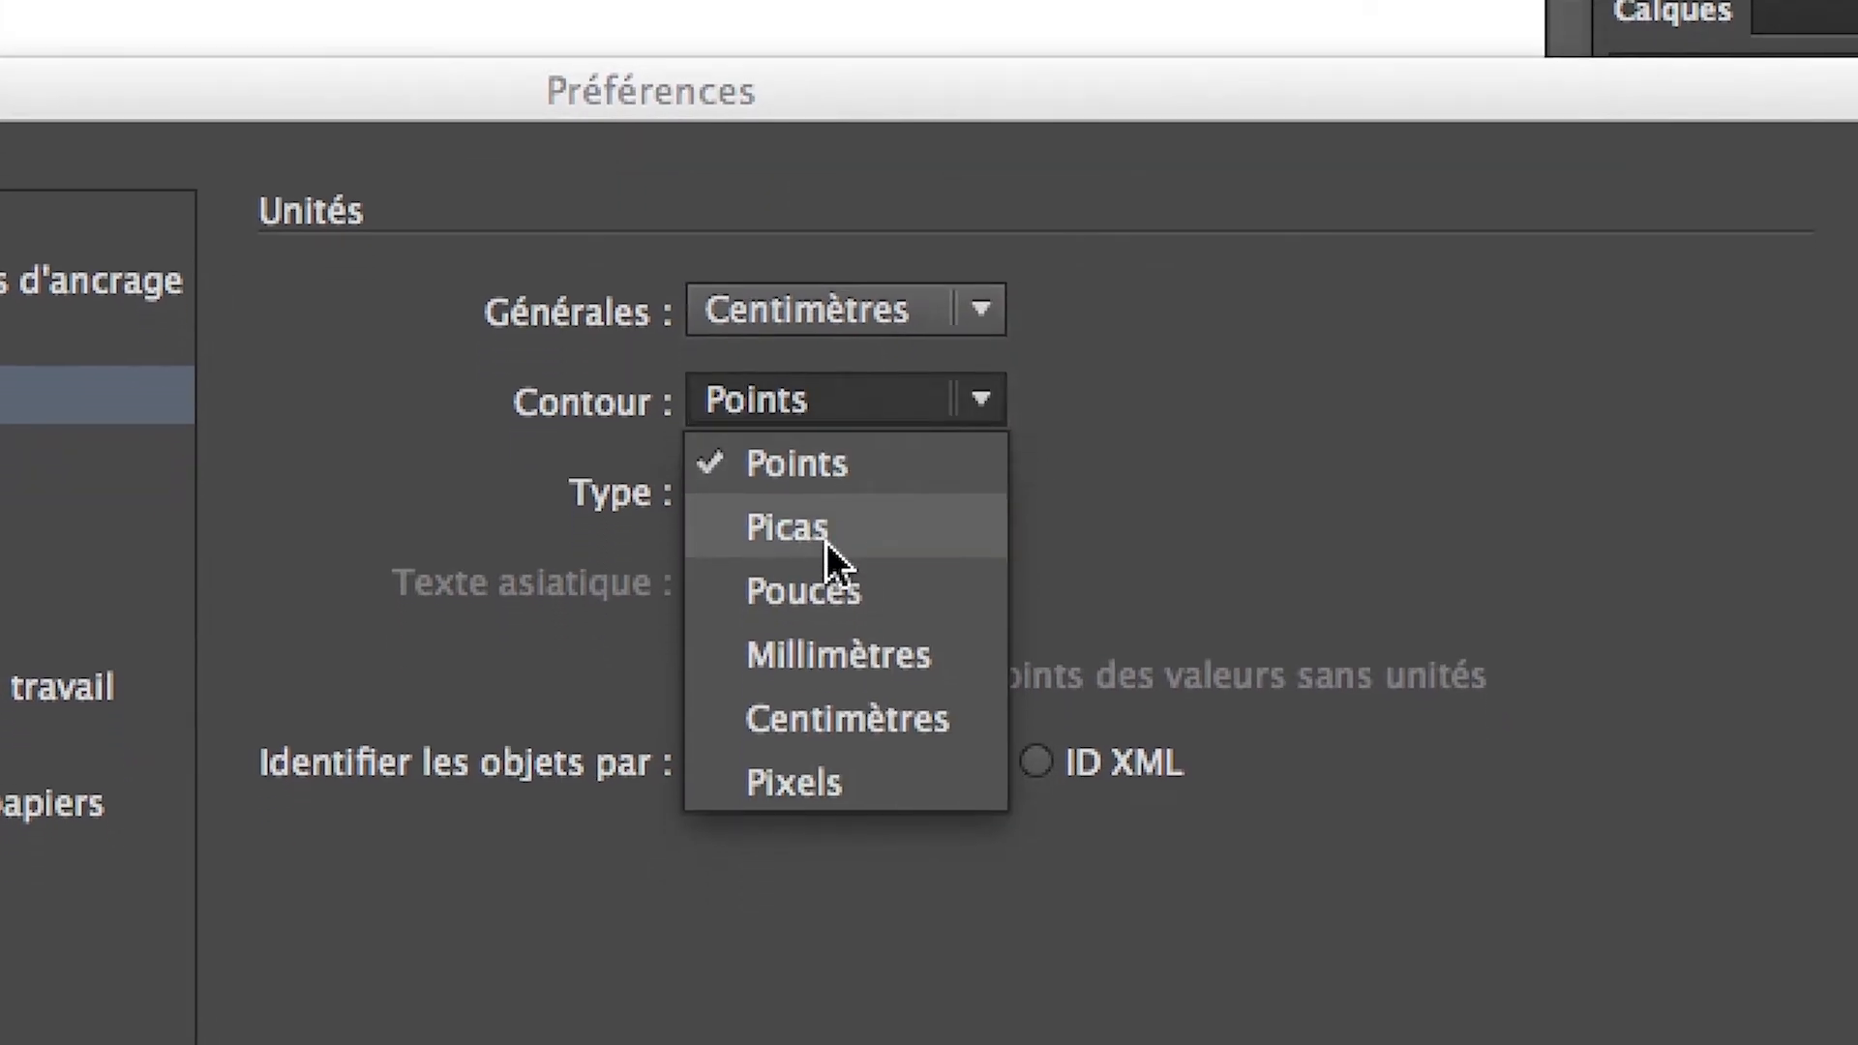
left_click(849, 719)
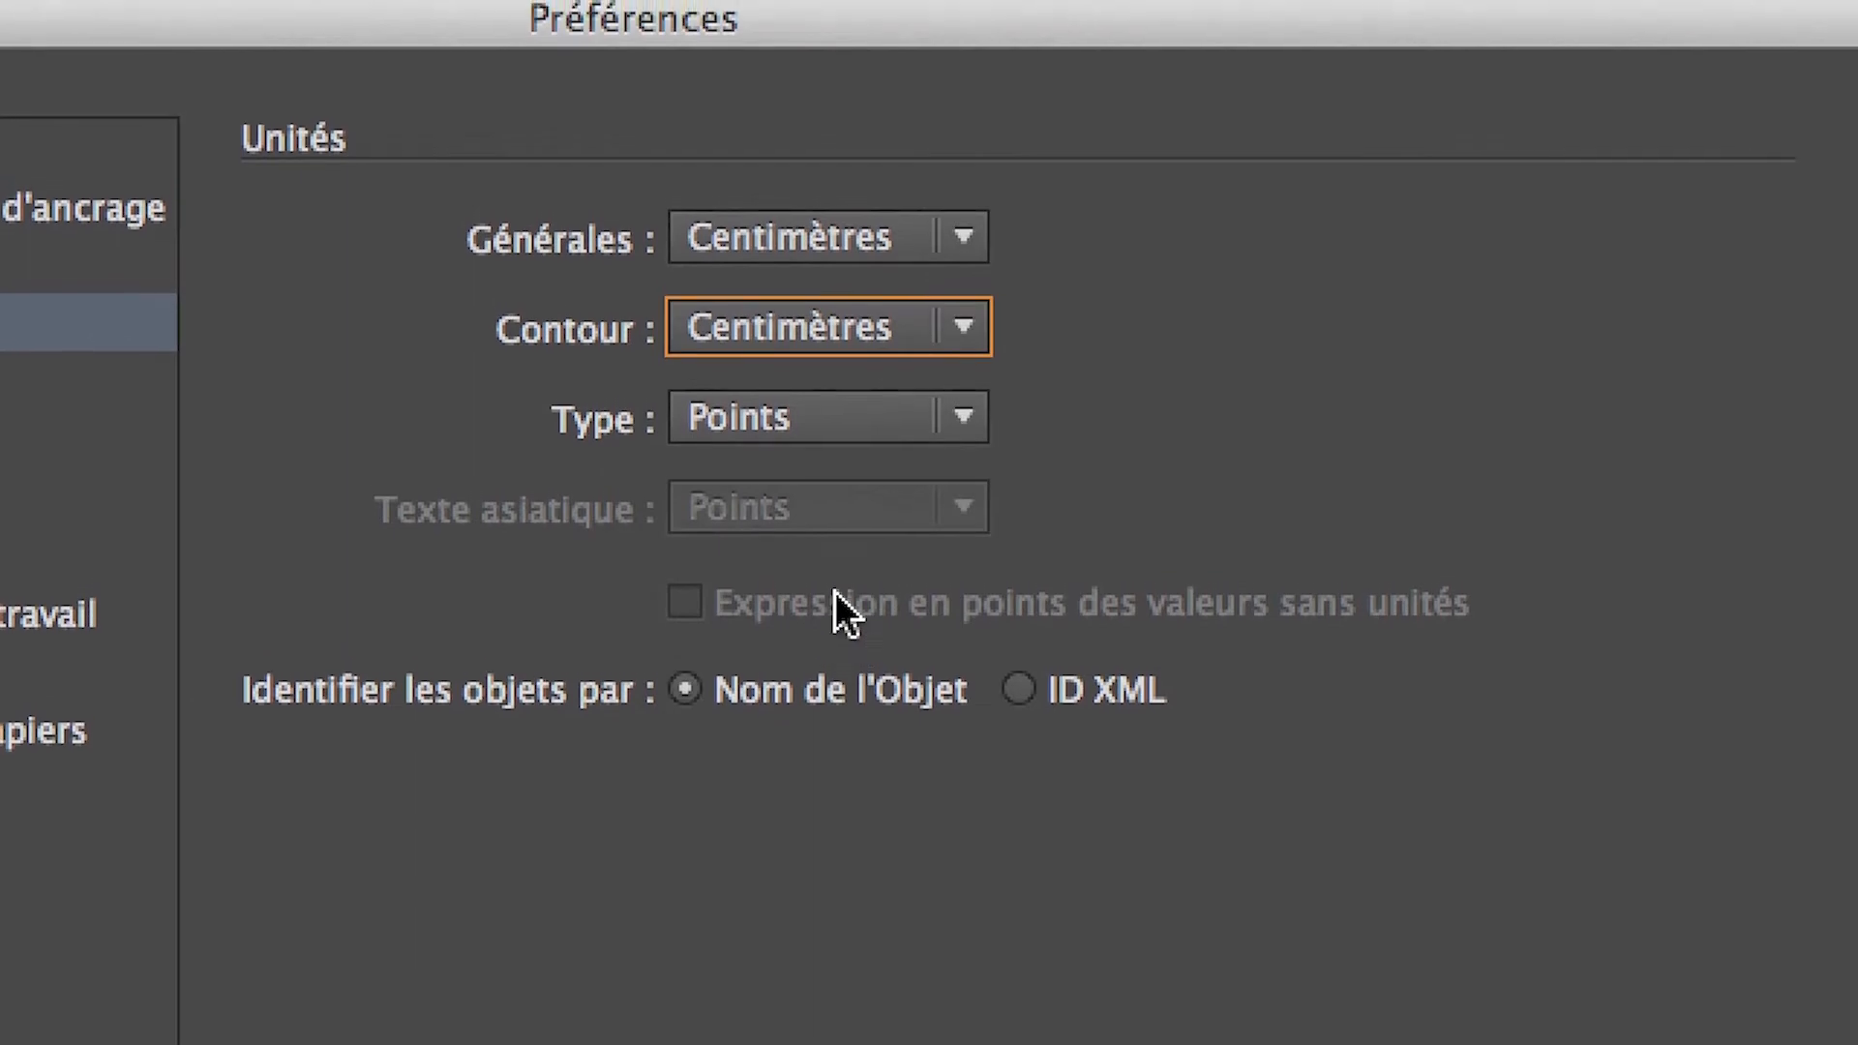
left_click(777, 414)
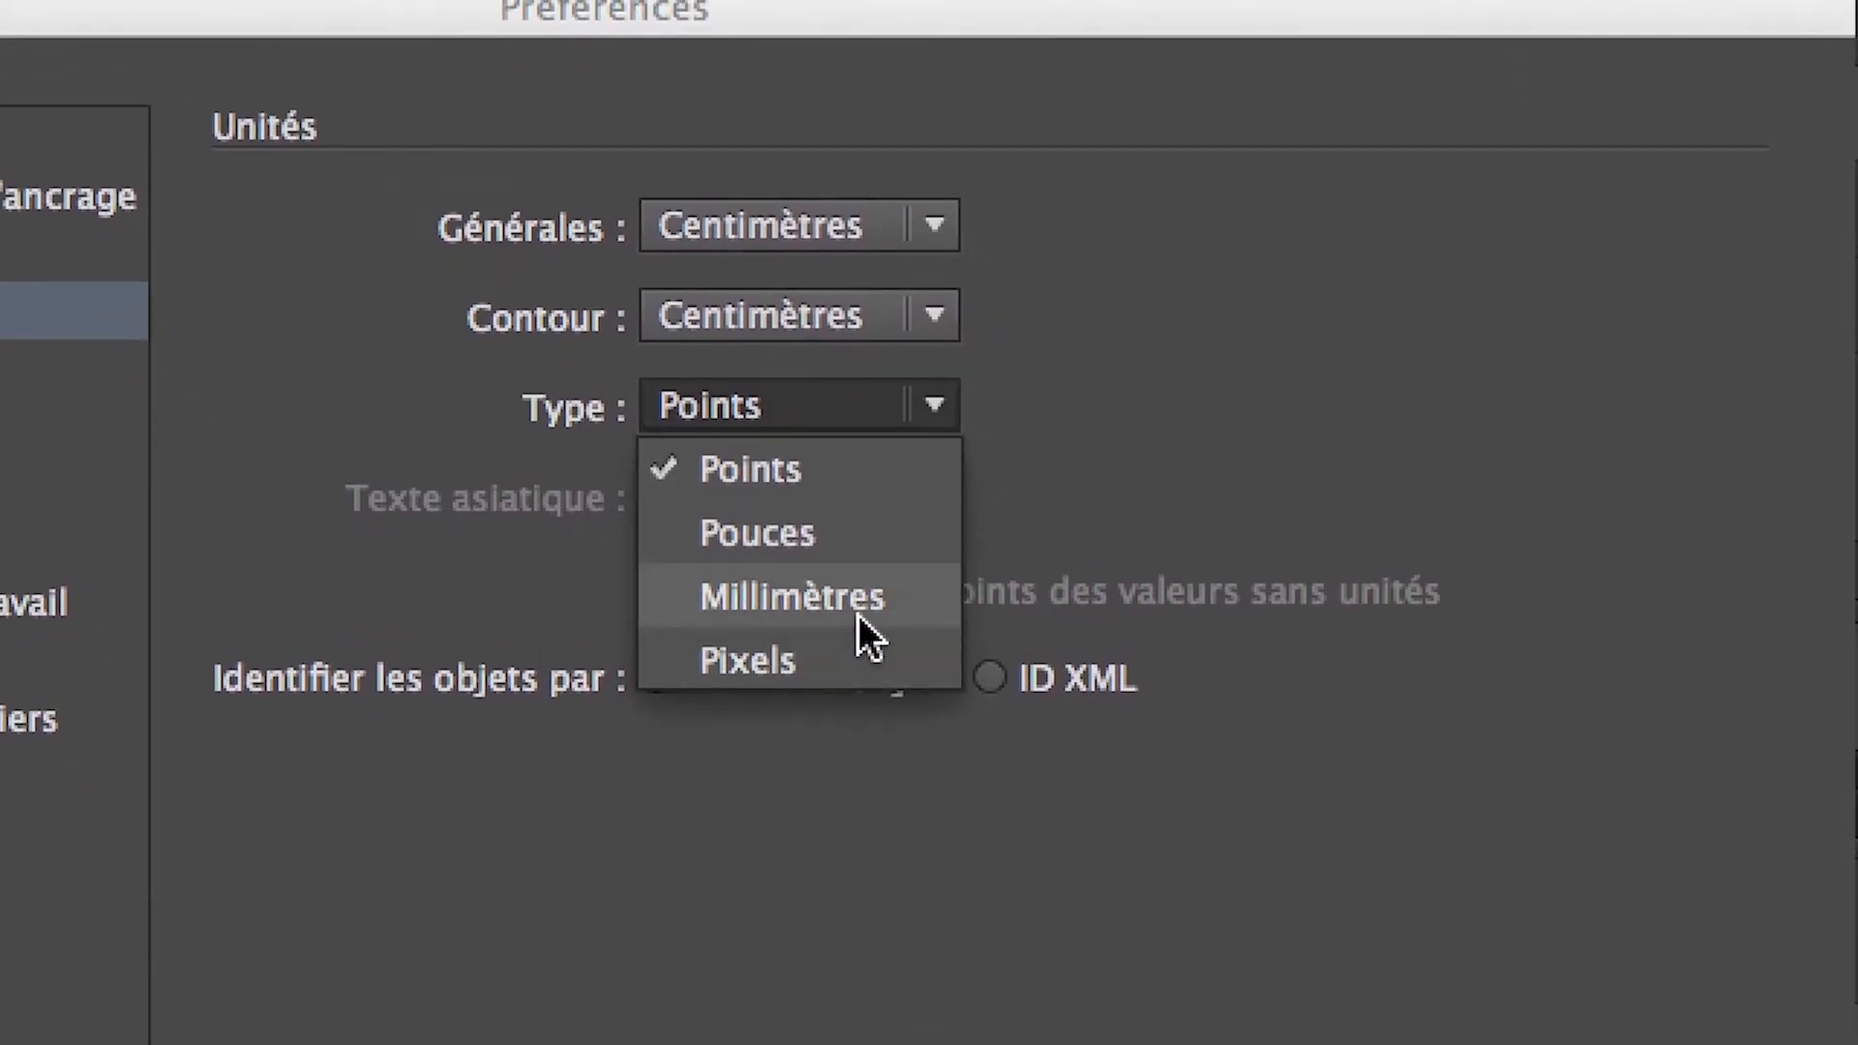
left_click(857, 612)
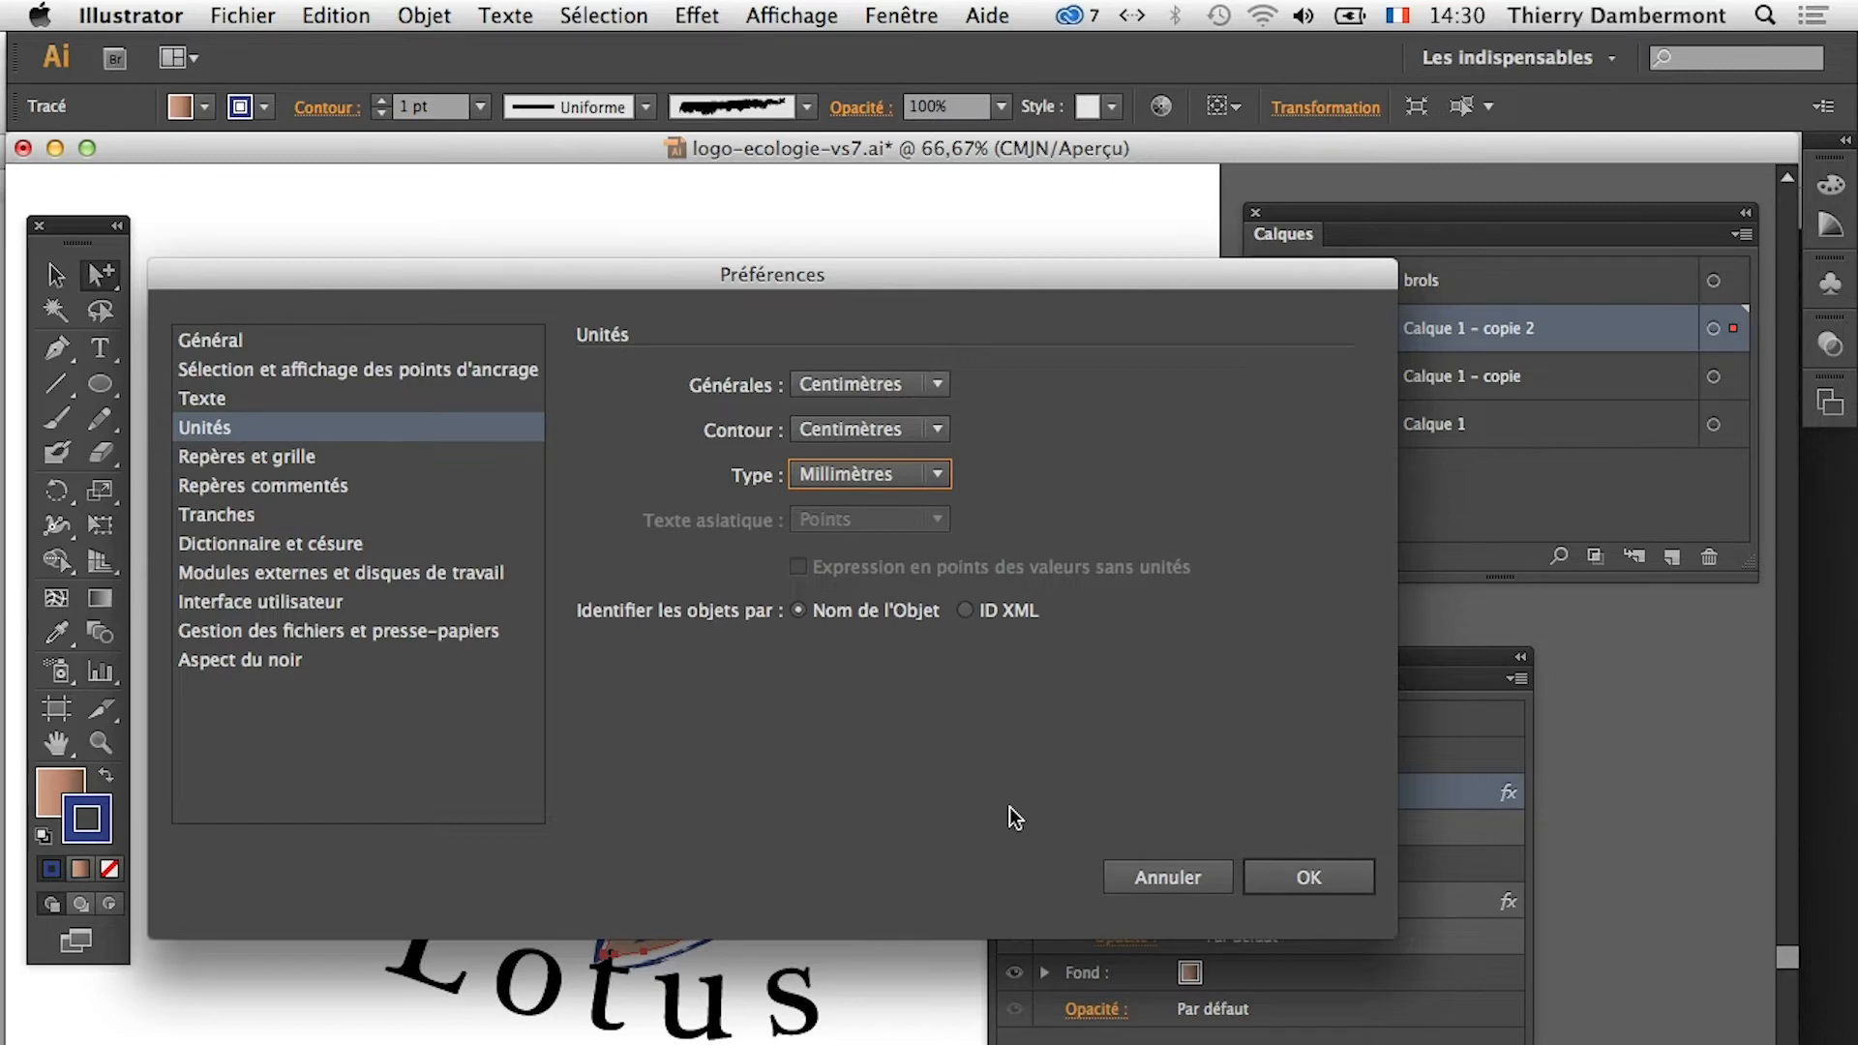
left_click(1316, 875)
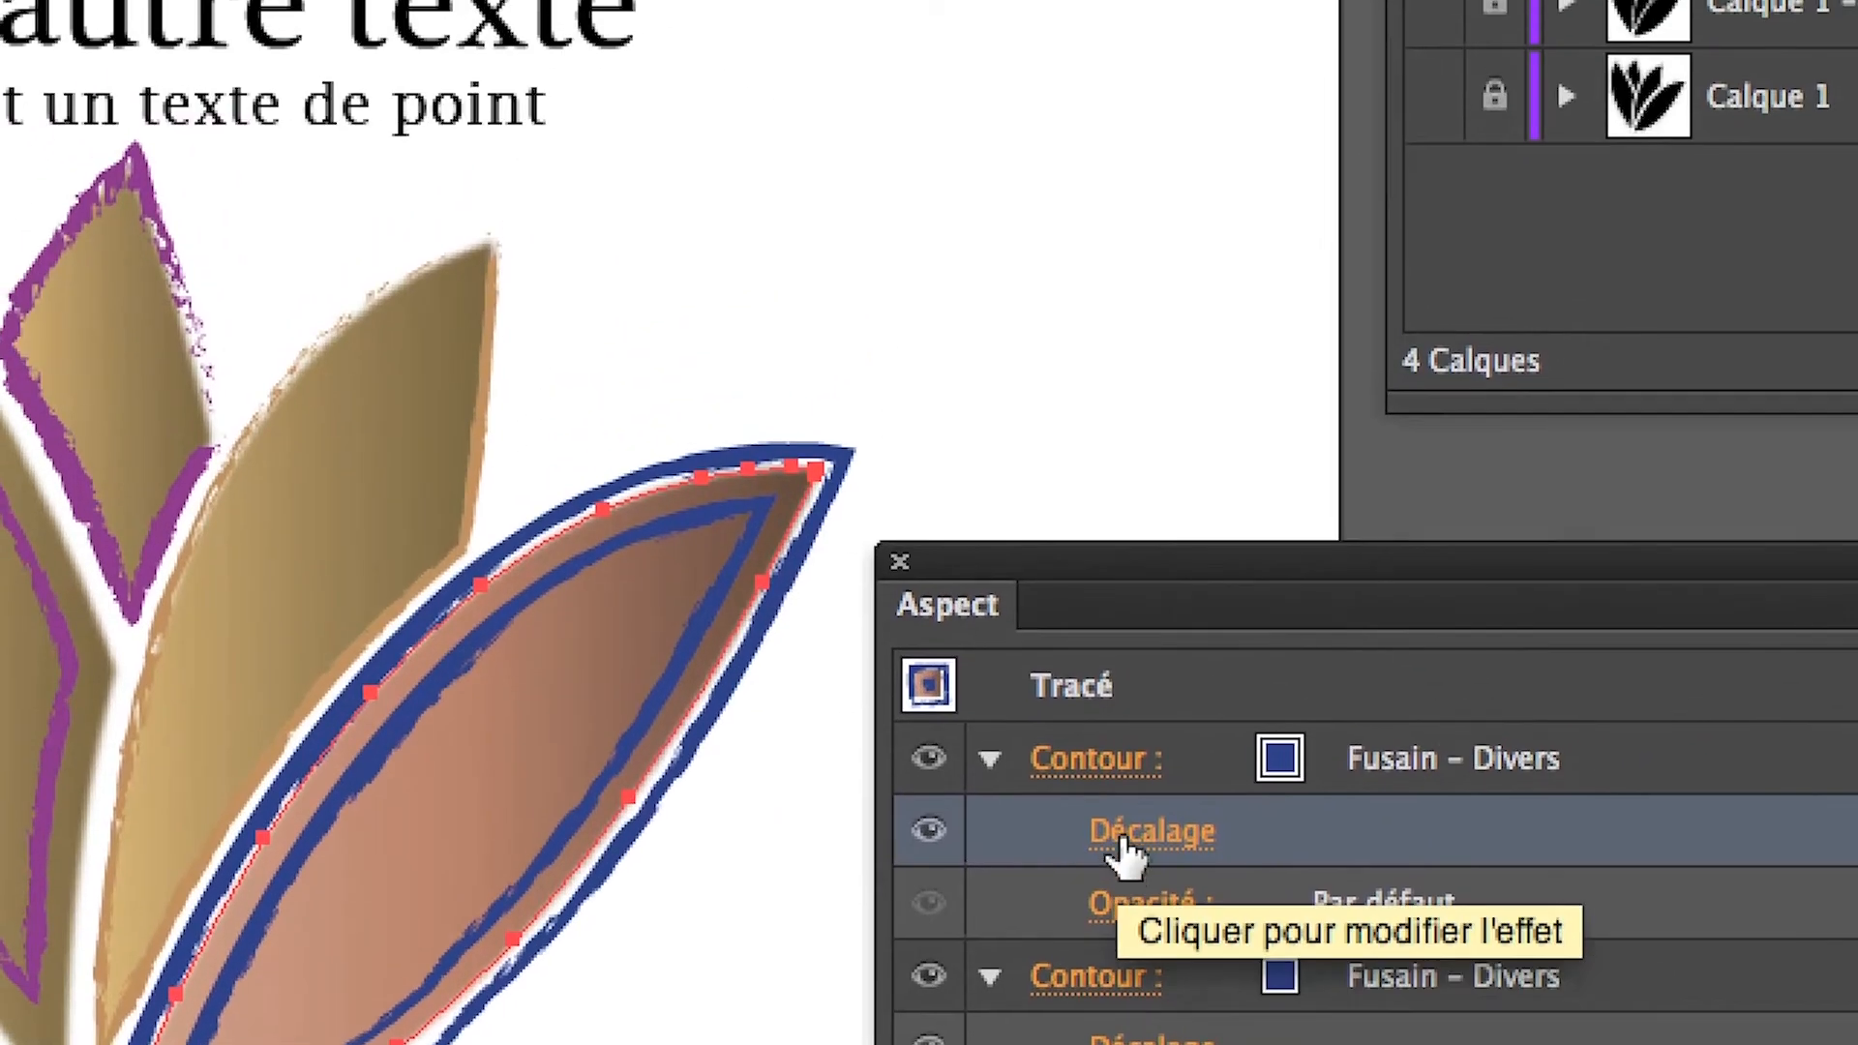
Check the upper Fusain stroke's Décalage settings and the left petal's Transformation settings without changing them, and deselect everything
left_click(1122, 841)
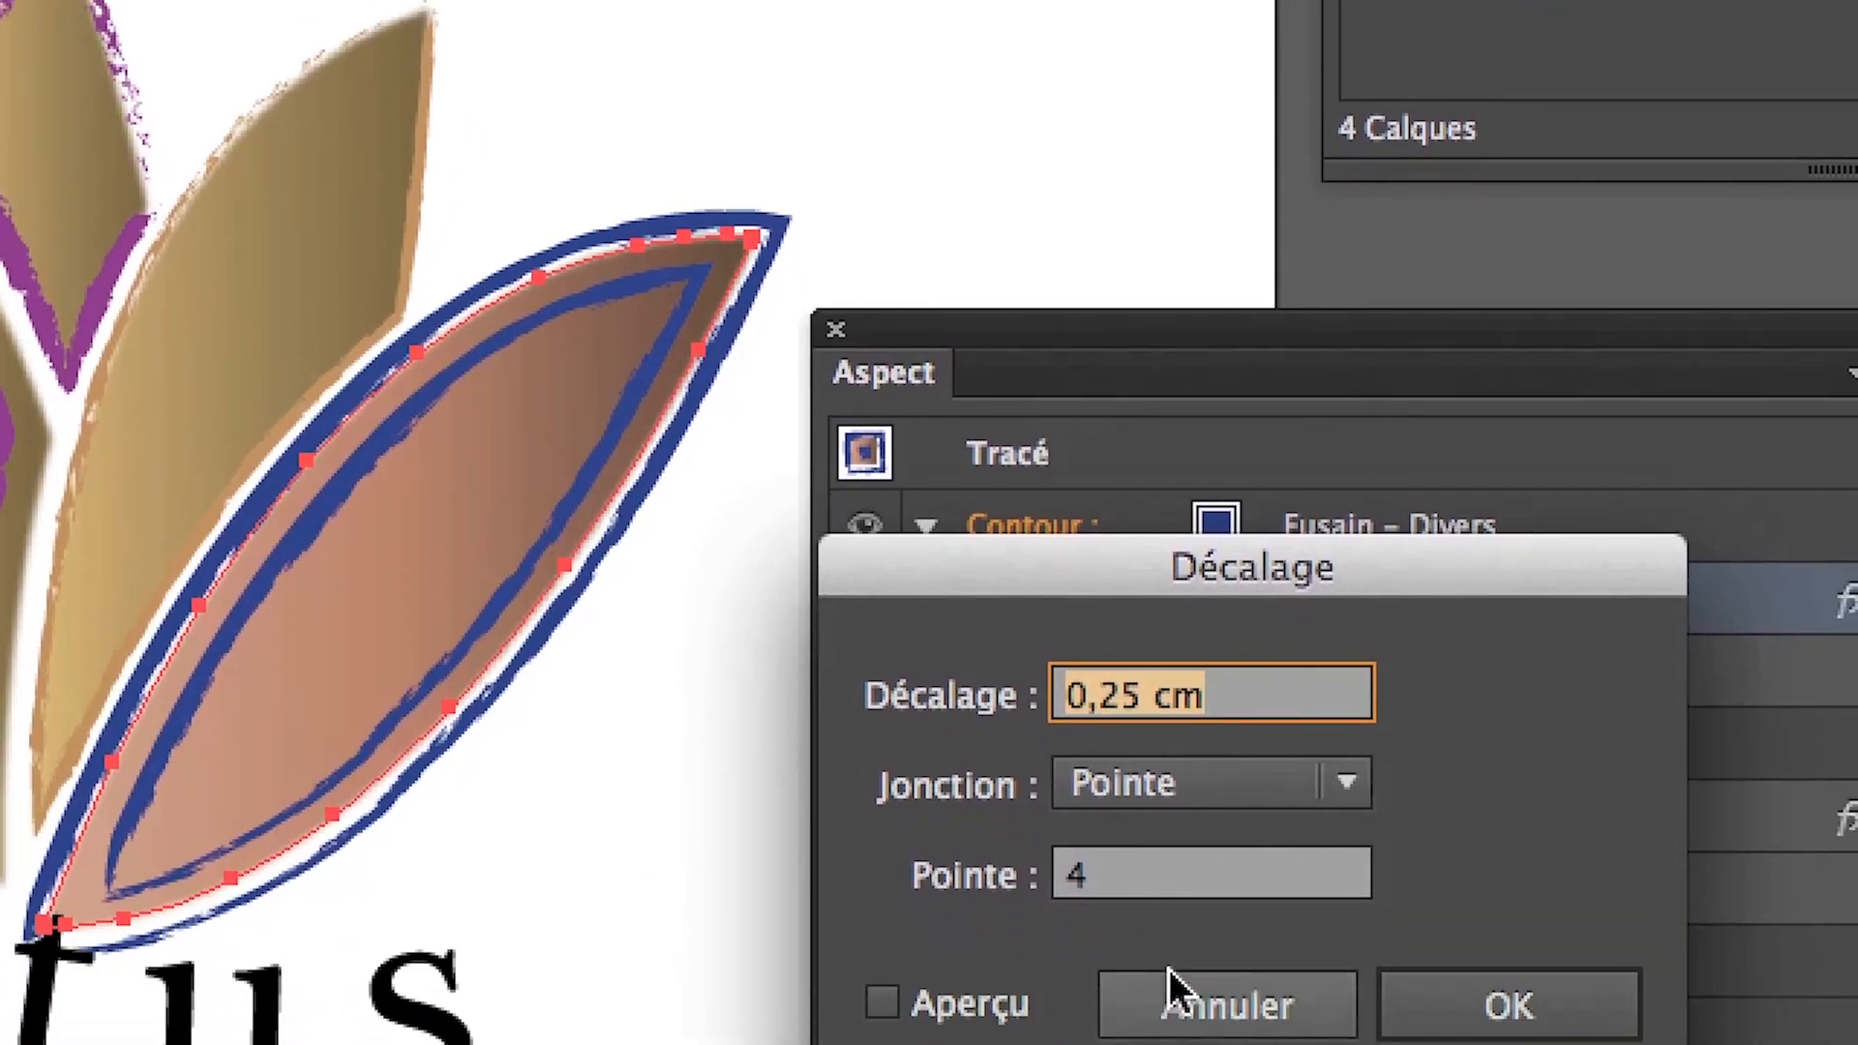
left_click(1170, 995)
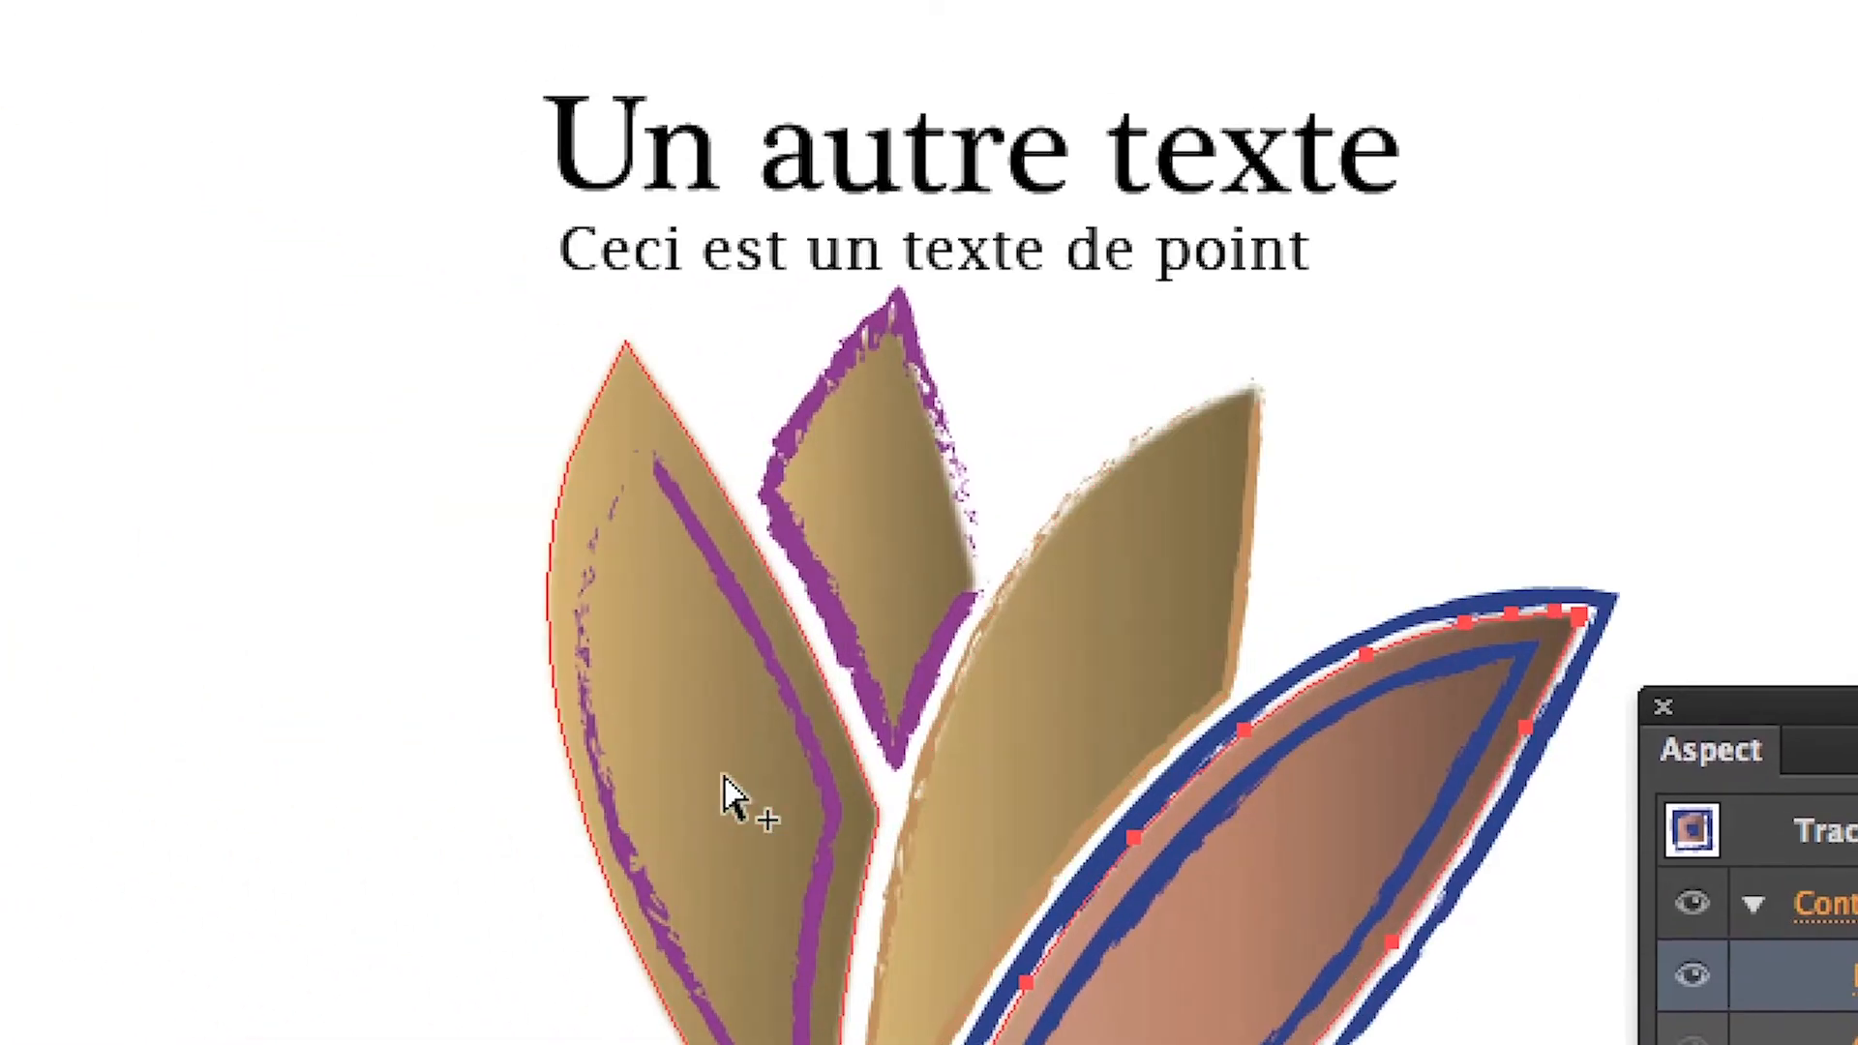
left_click(721, 773)
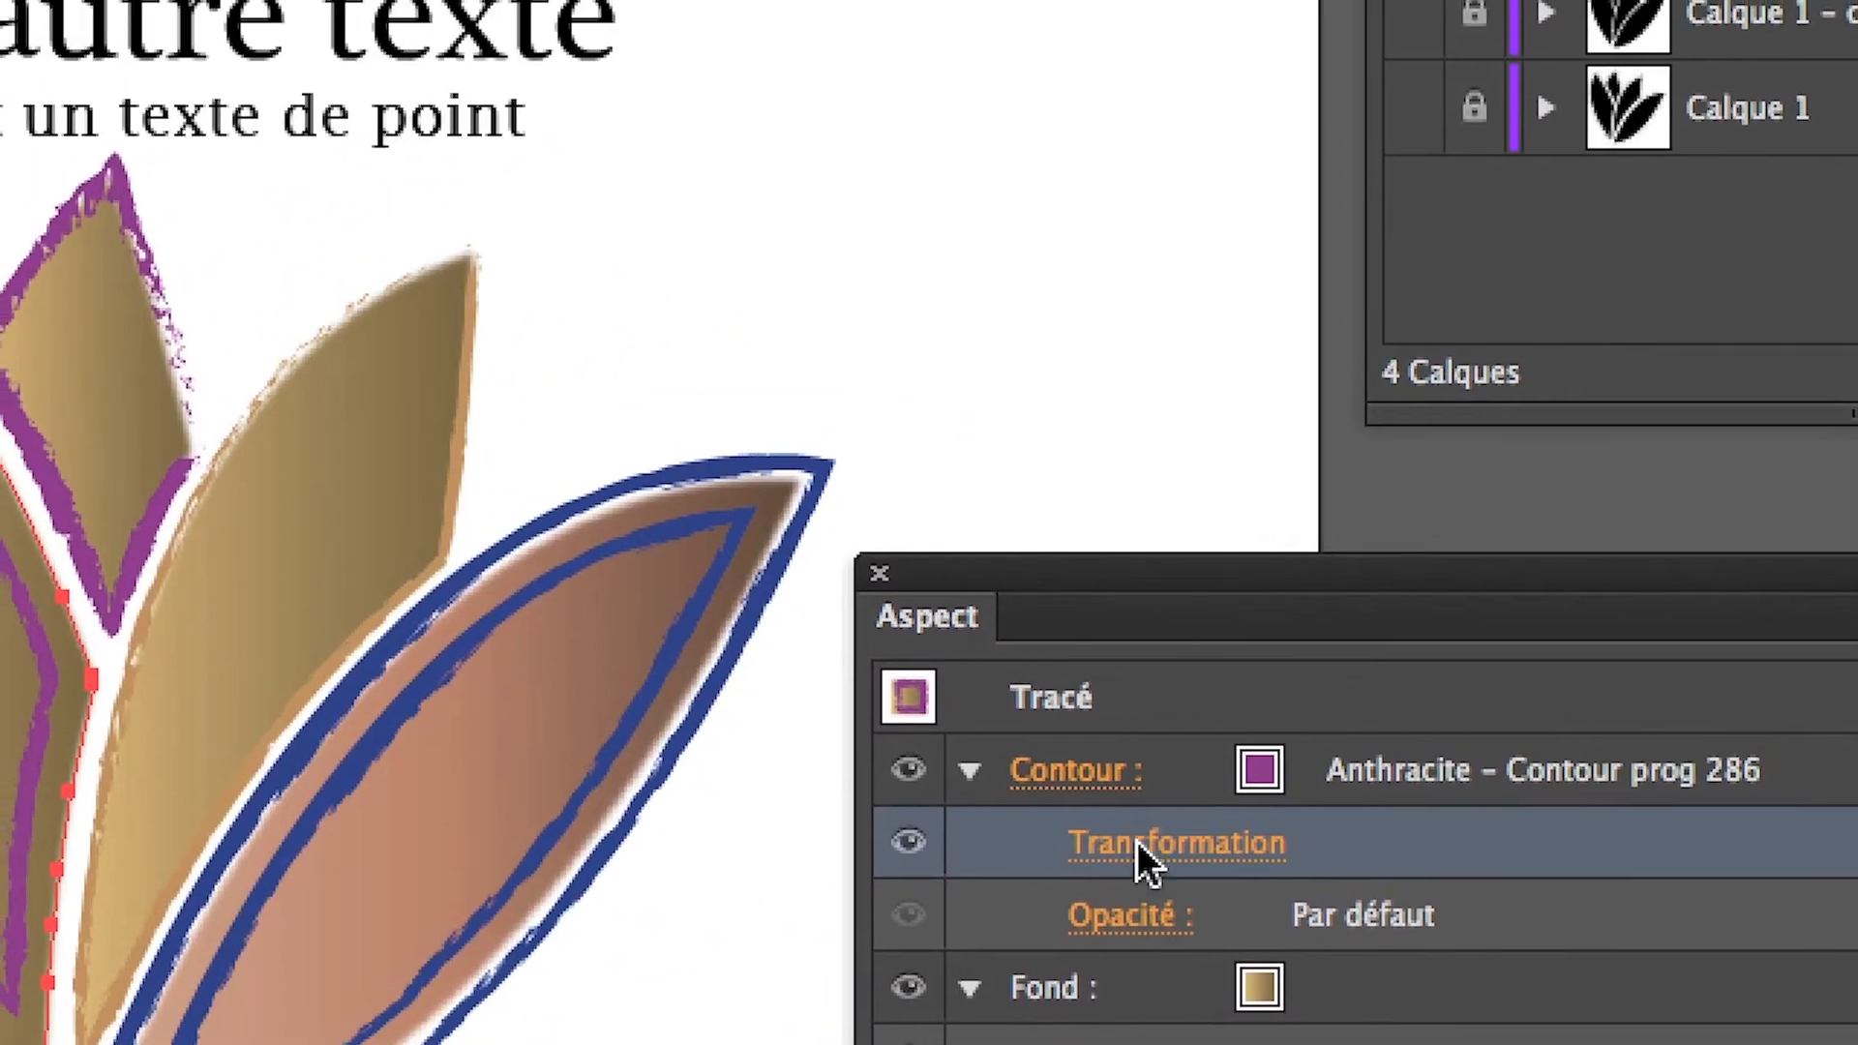
left_click(1135, 840)
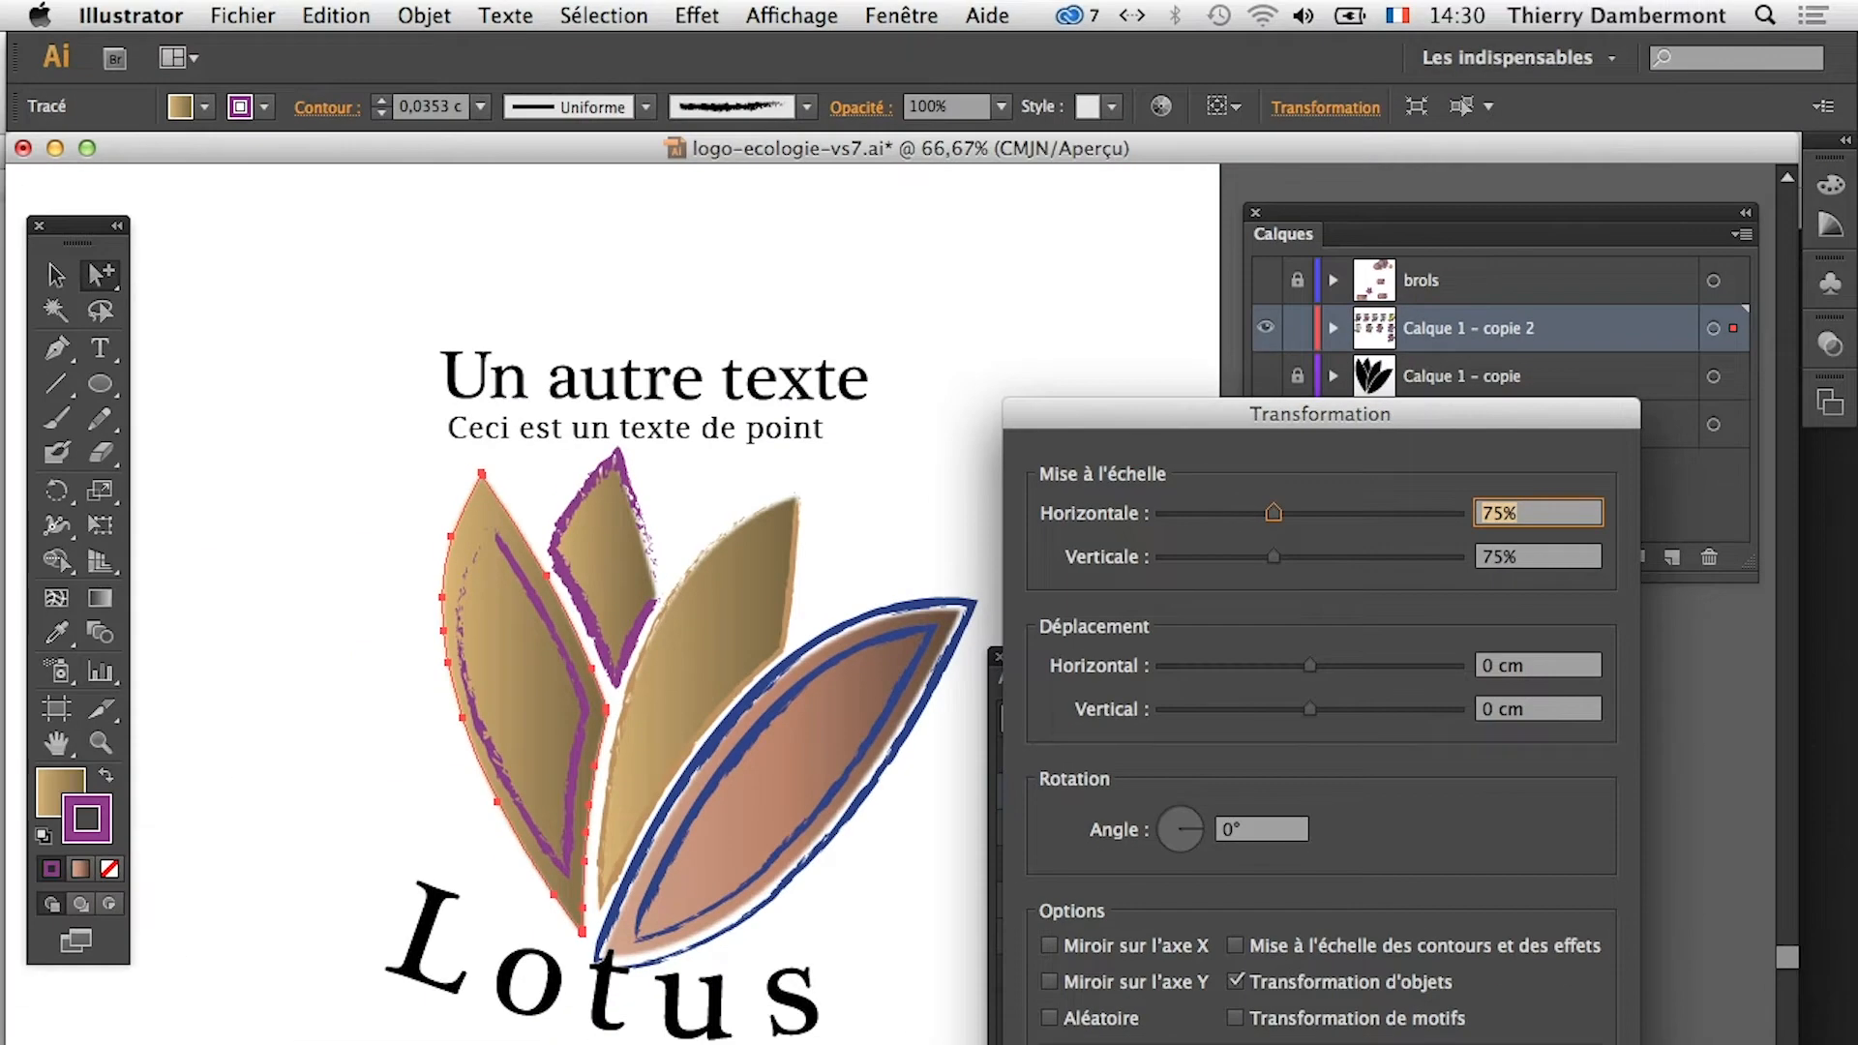
key("Return")
key("super+shift+a")
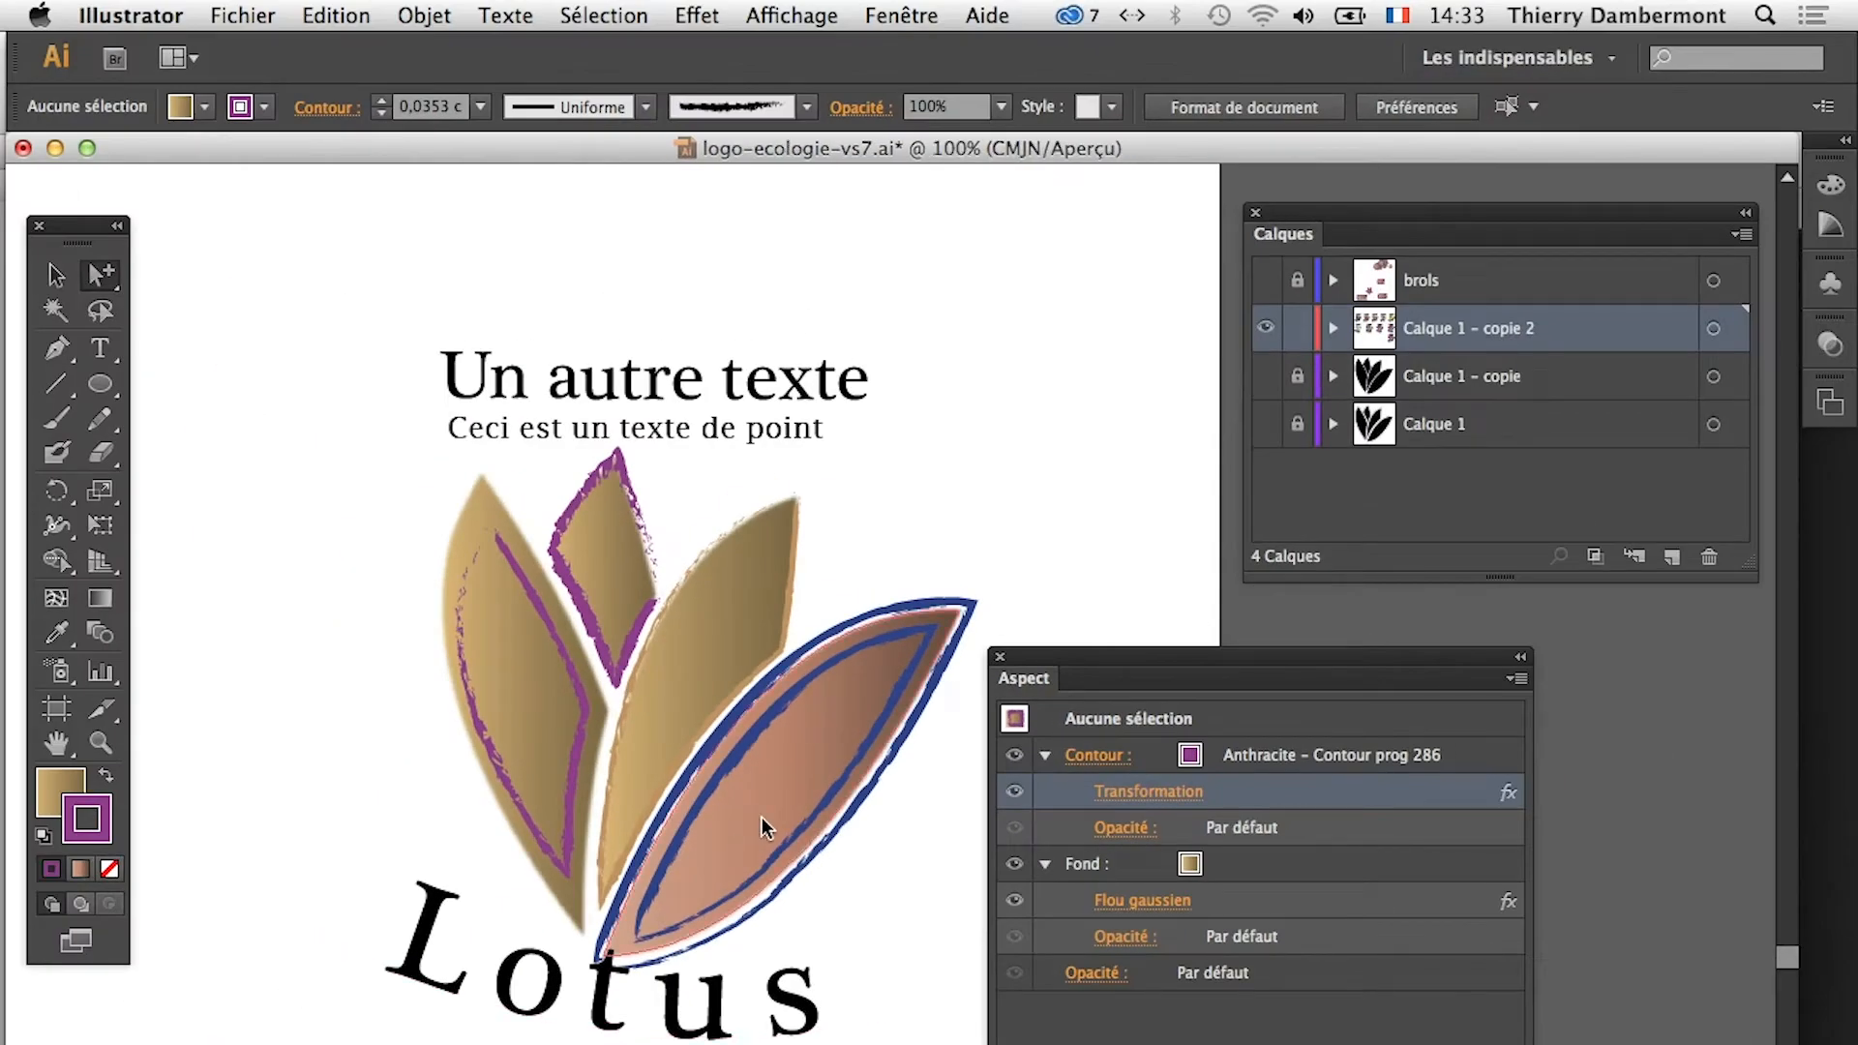
Select the petal with the two blue Fusain strokes and add a new fill to its appearance
key("super+plus")
left_click_drag(664, 808, 622, 780)
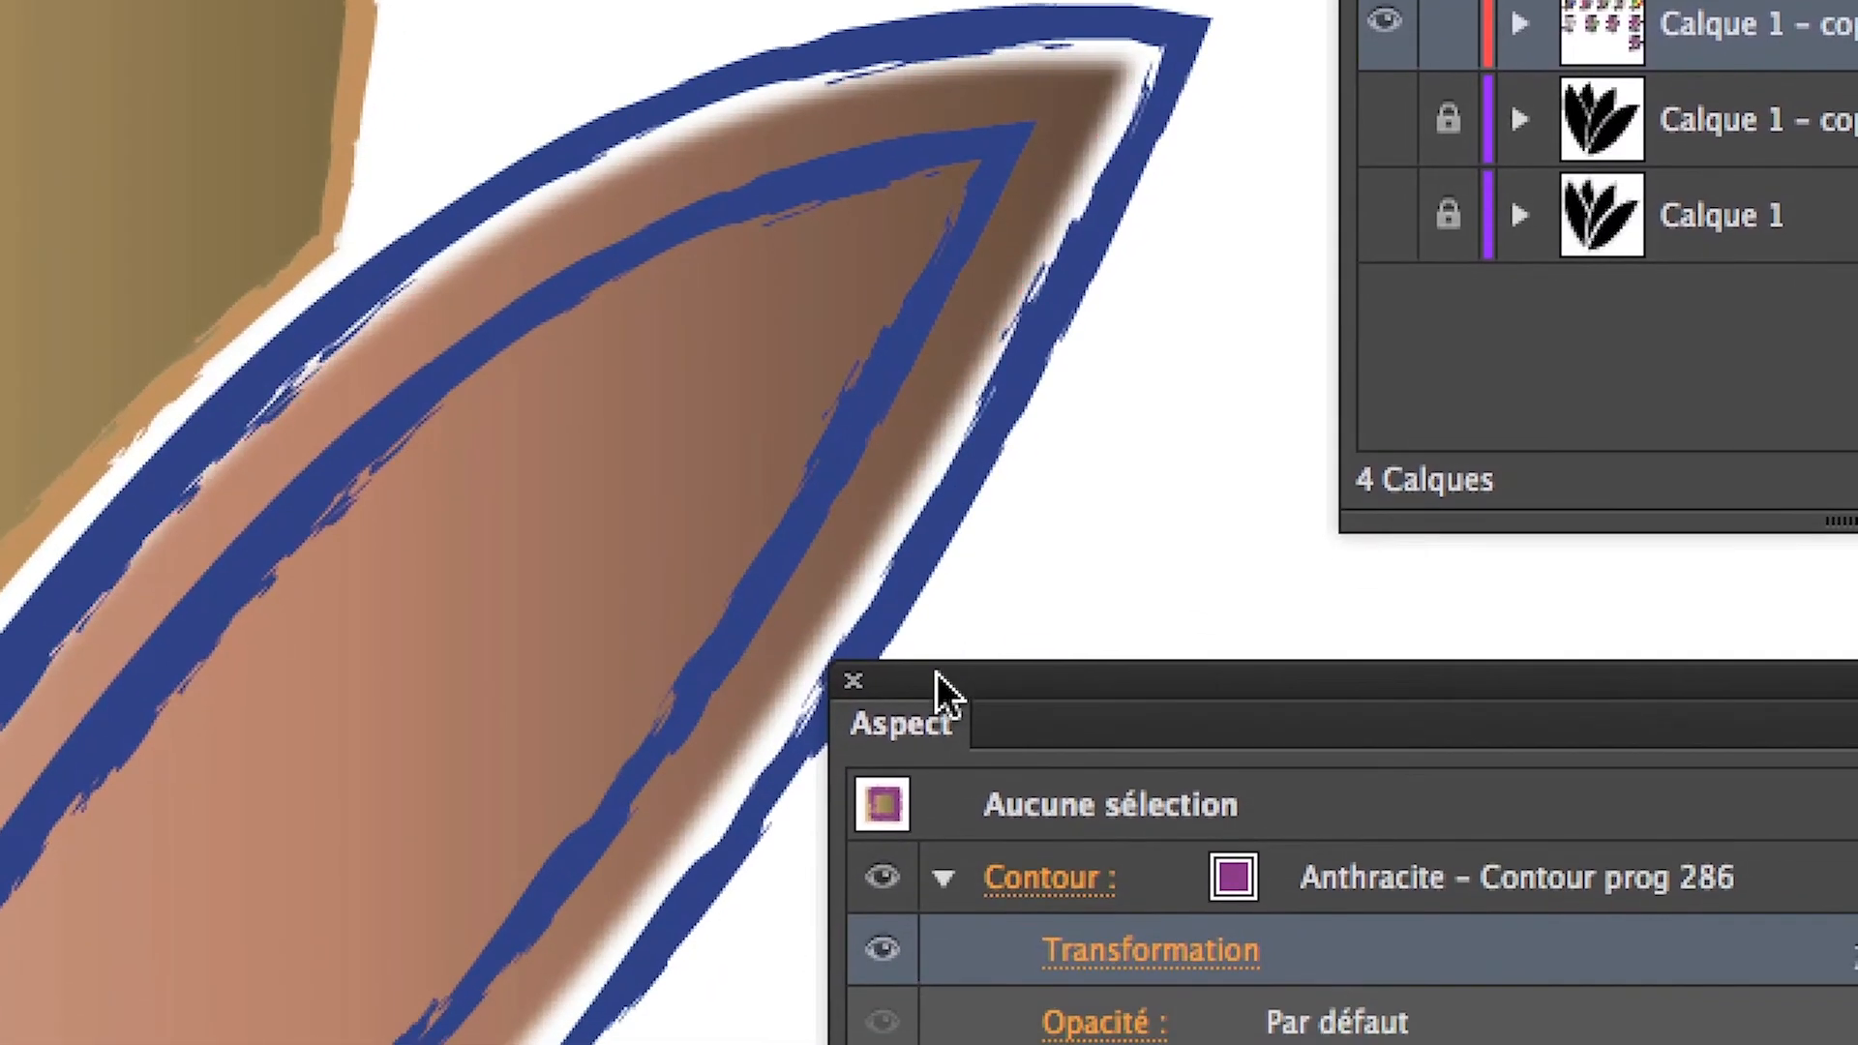
left_click_drag(936, 672, 904, 581)
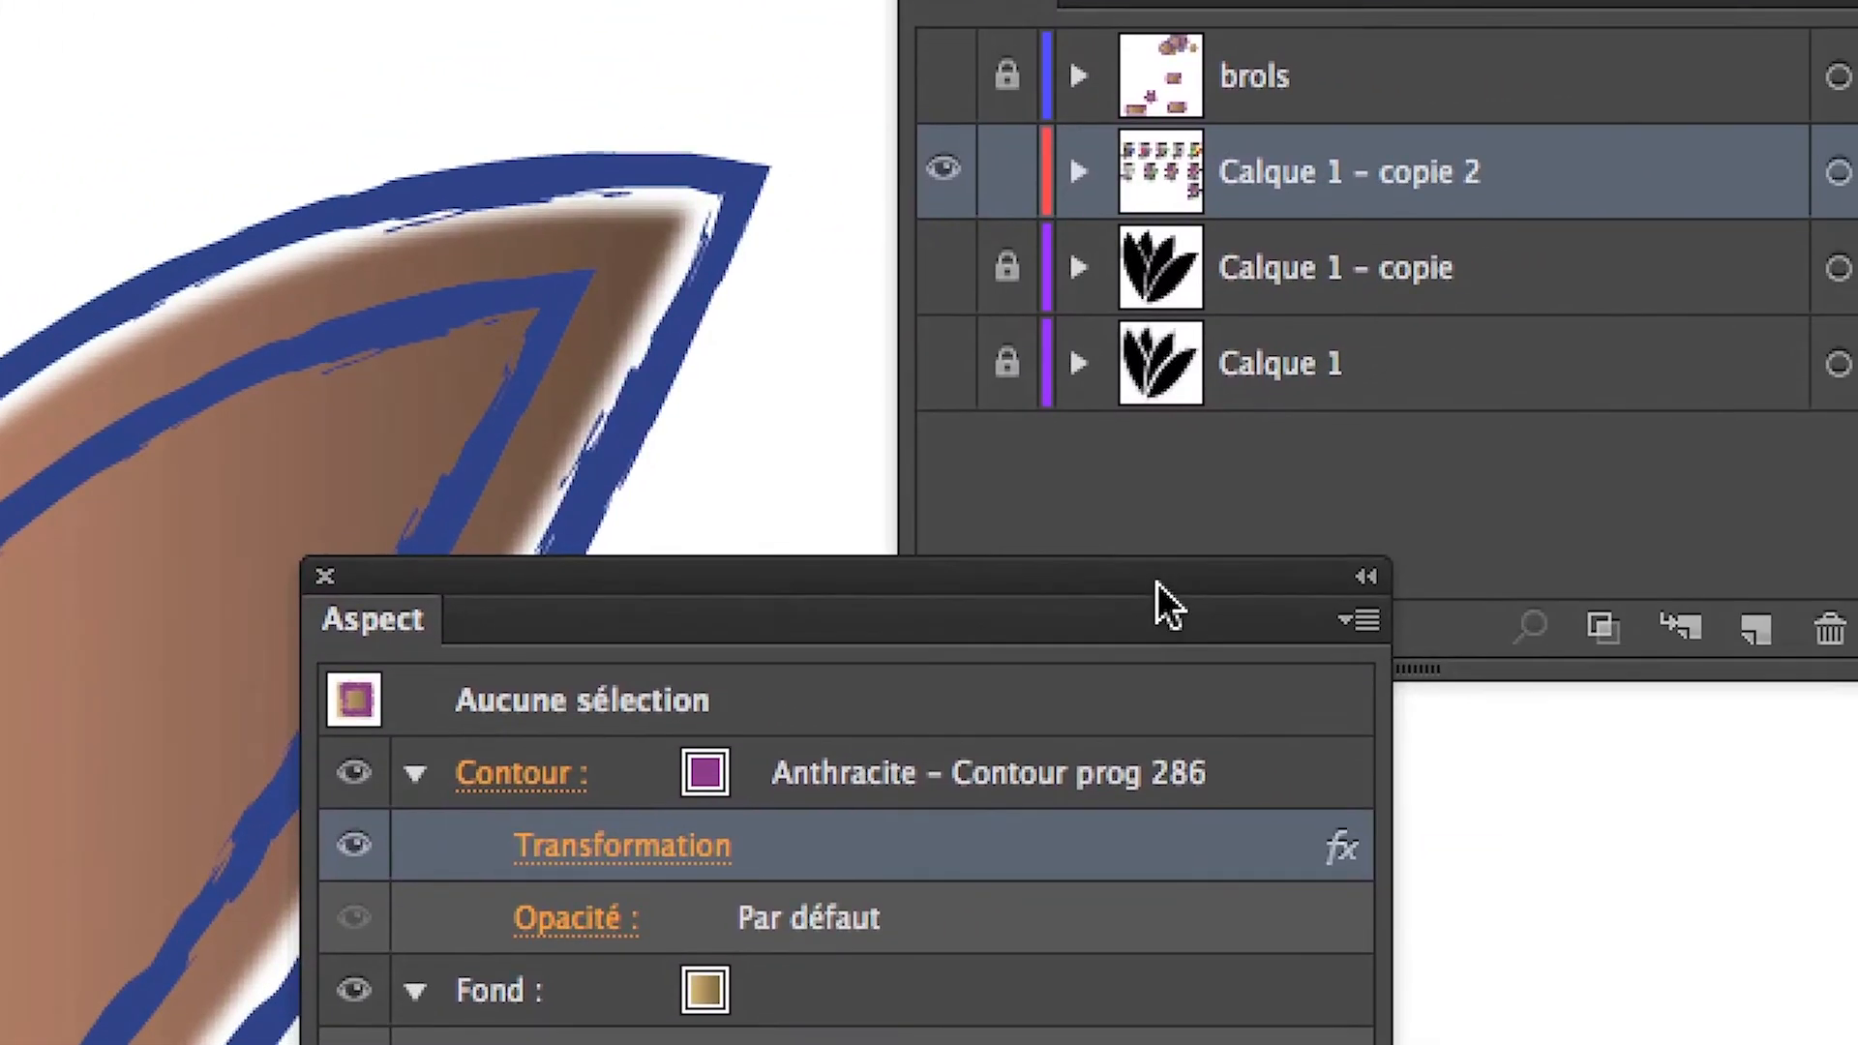
left_click_drag(1354, 607, 1239, 689)
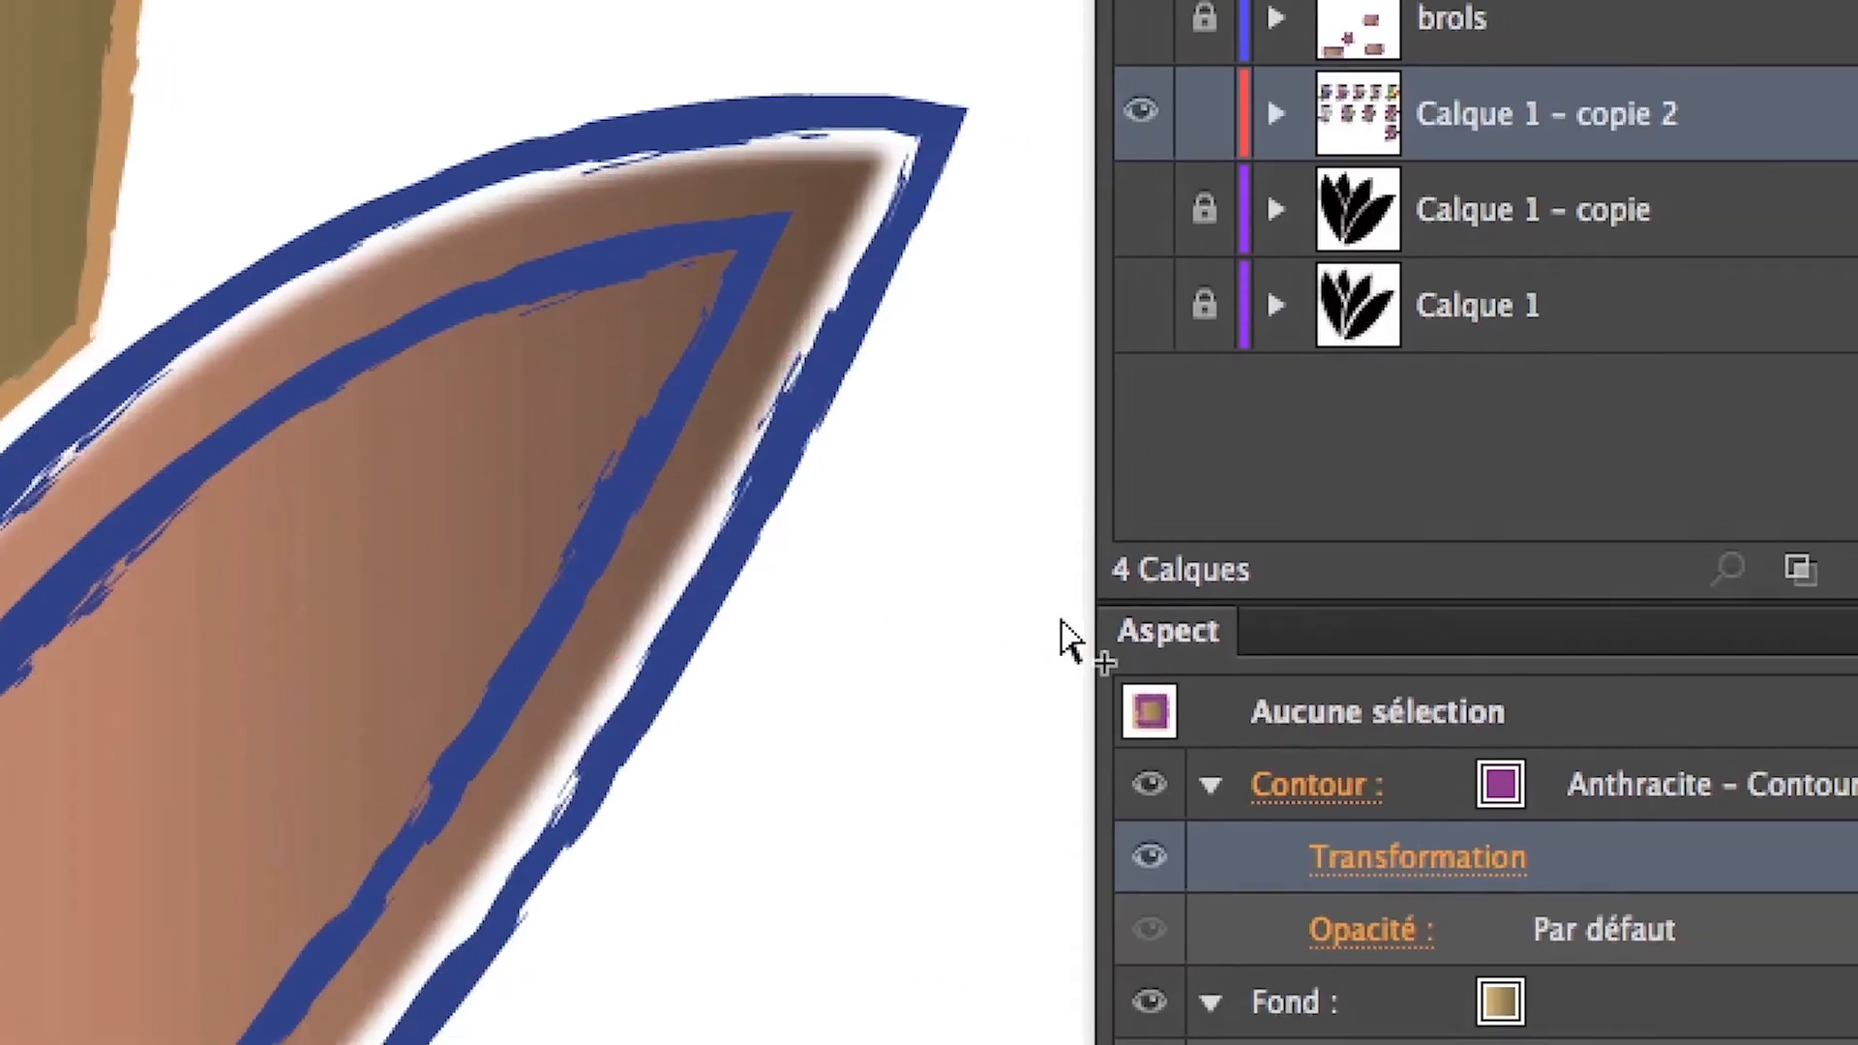
left_click_drag(1696, 703, 1235, 872)
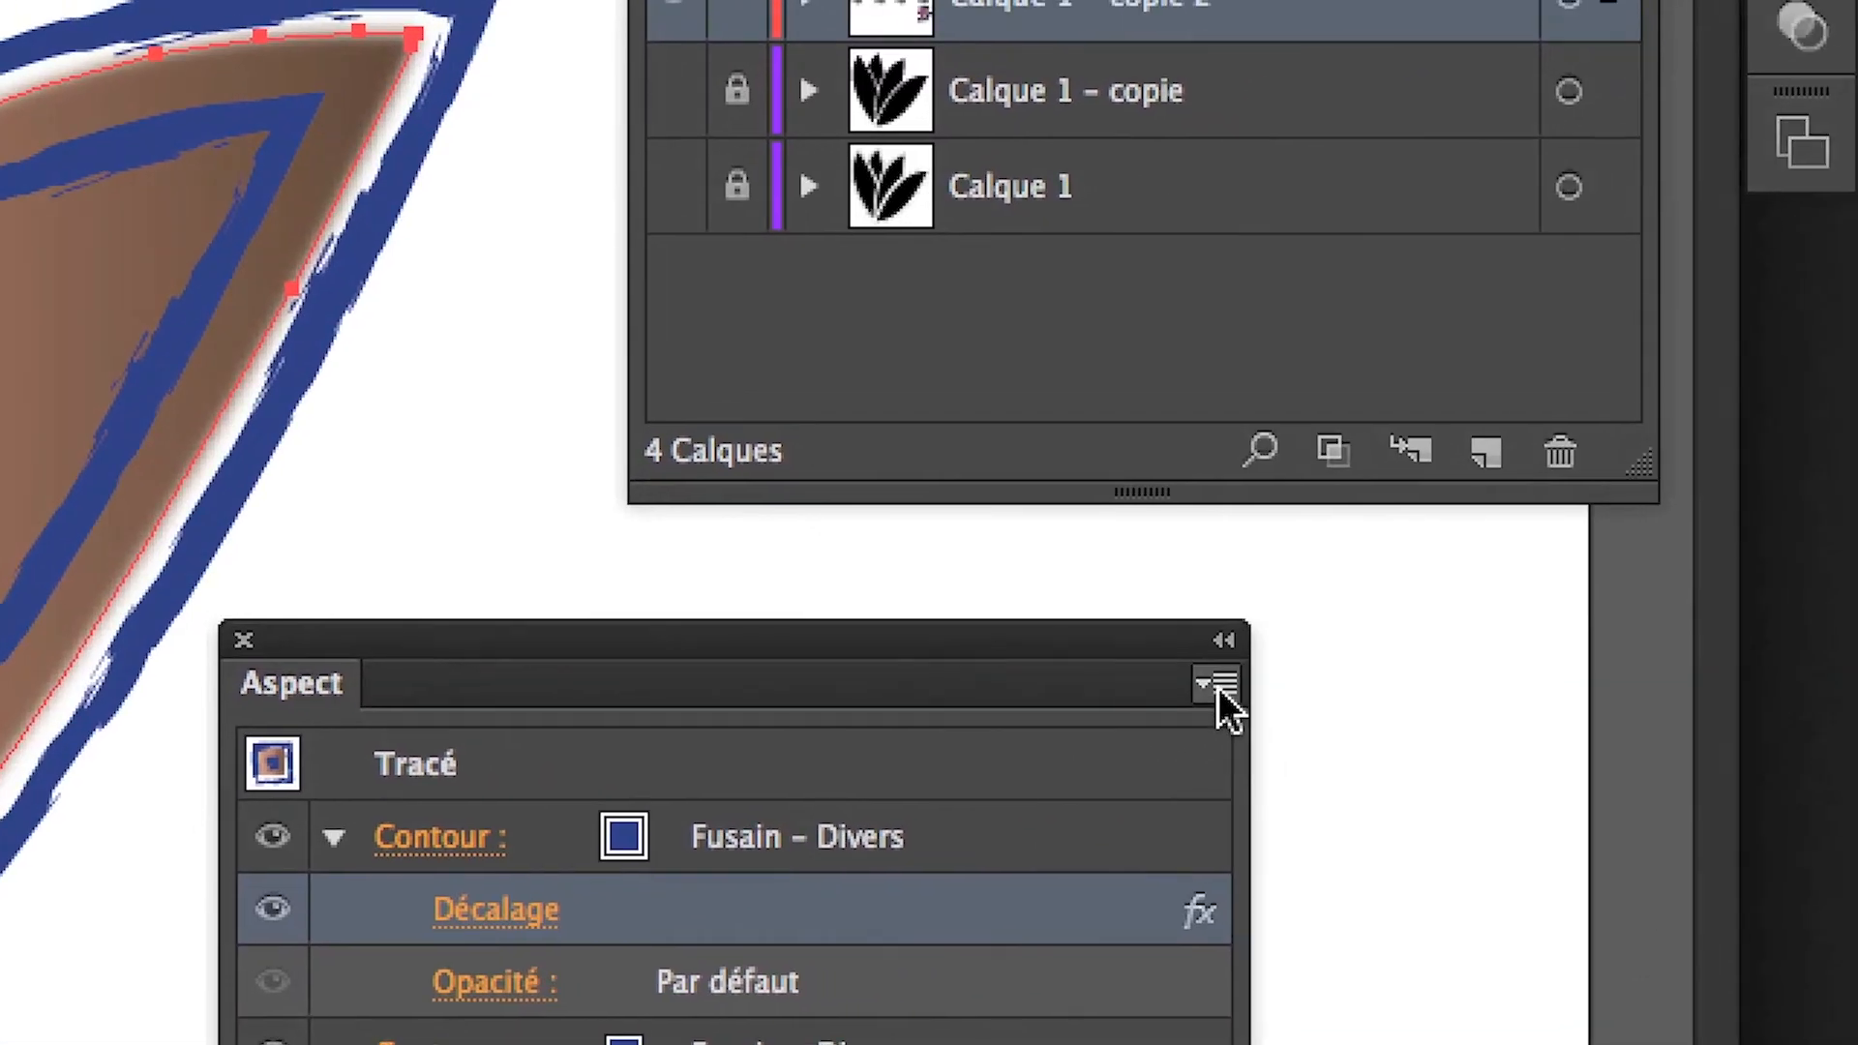
left_click(1818, 720)
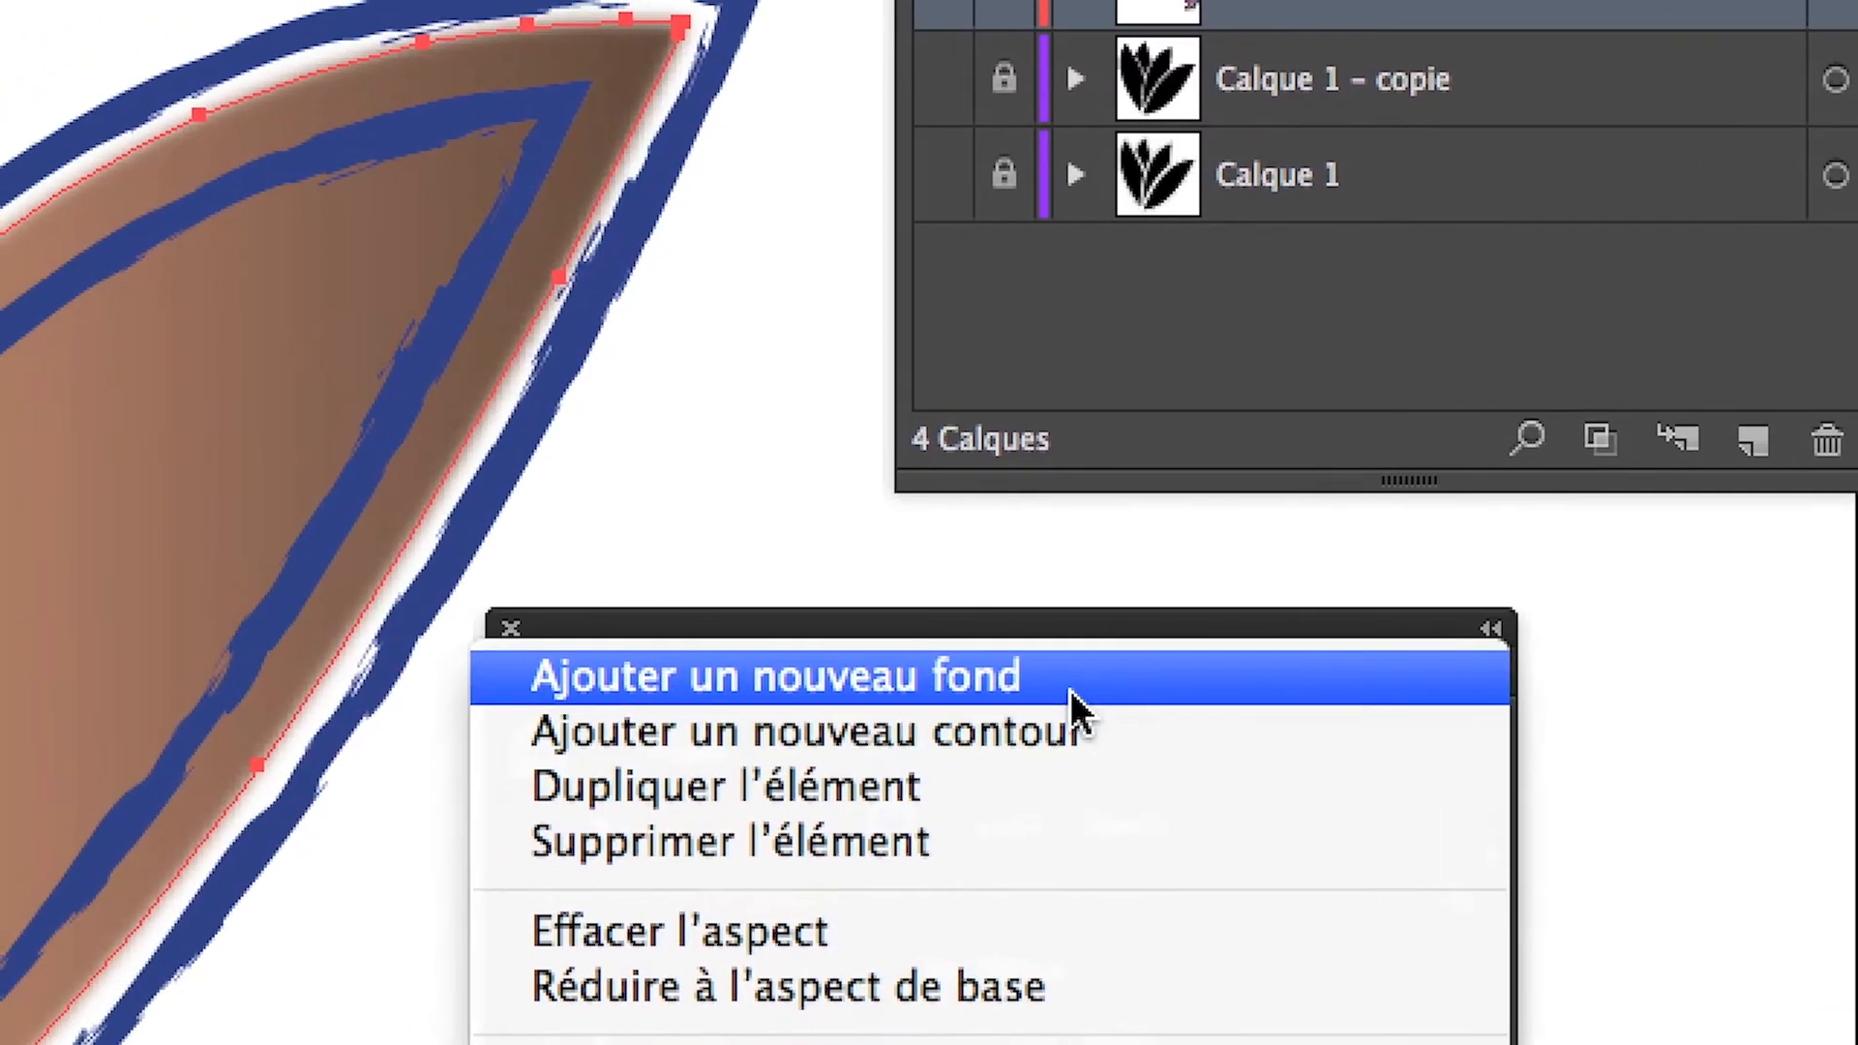
left_click(1070, 689)
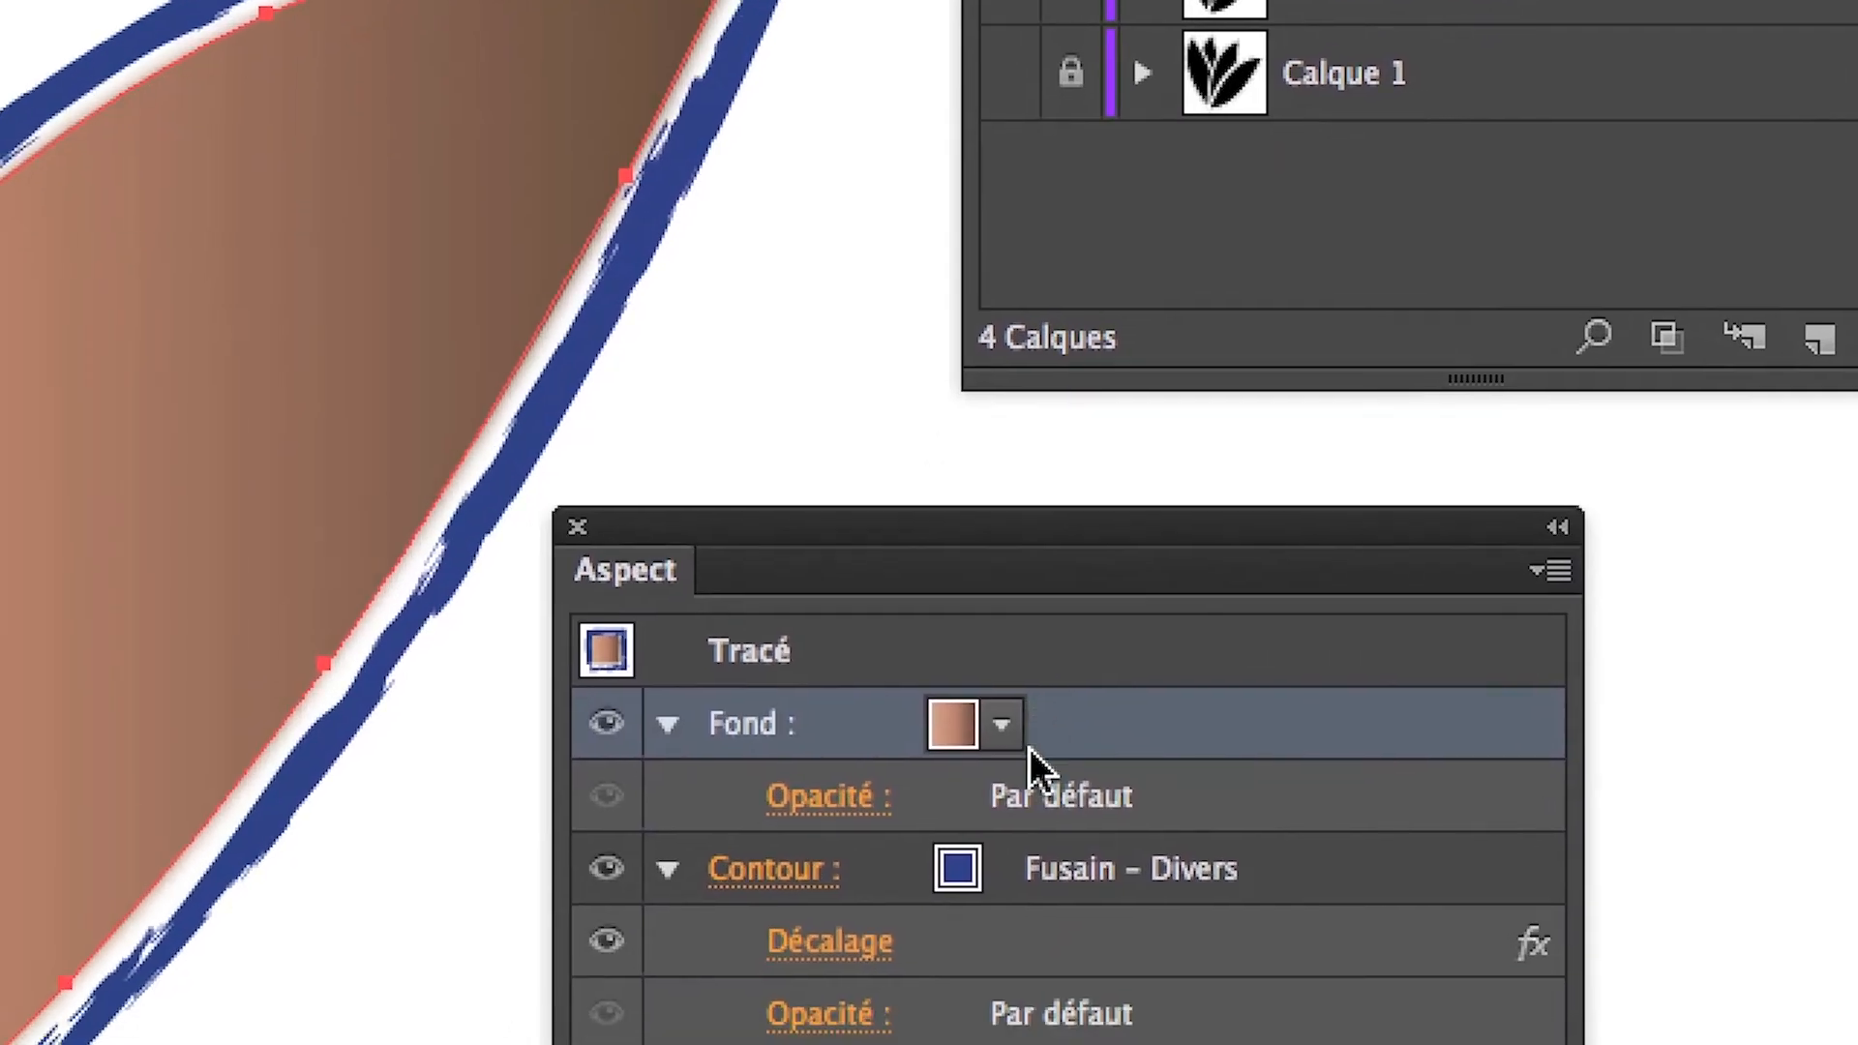
Set the petal's new top fill to white
left_click(1001, 724)
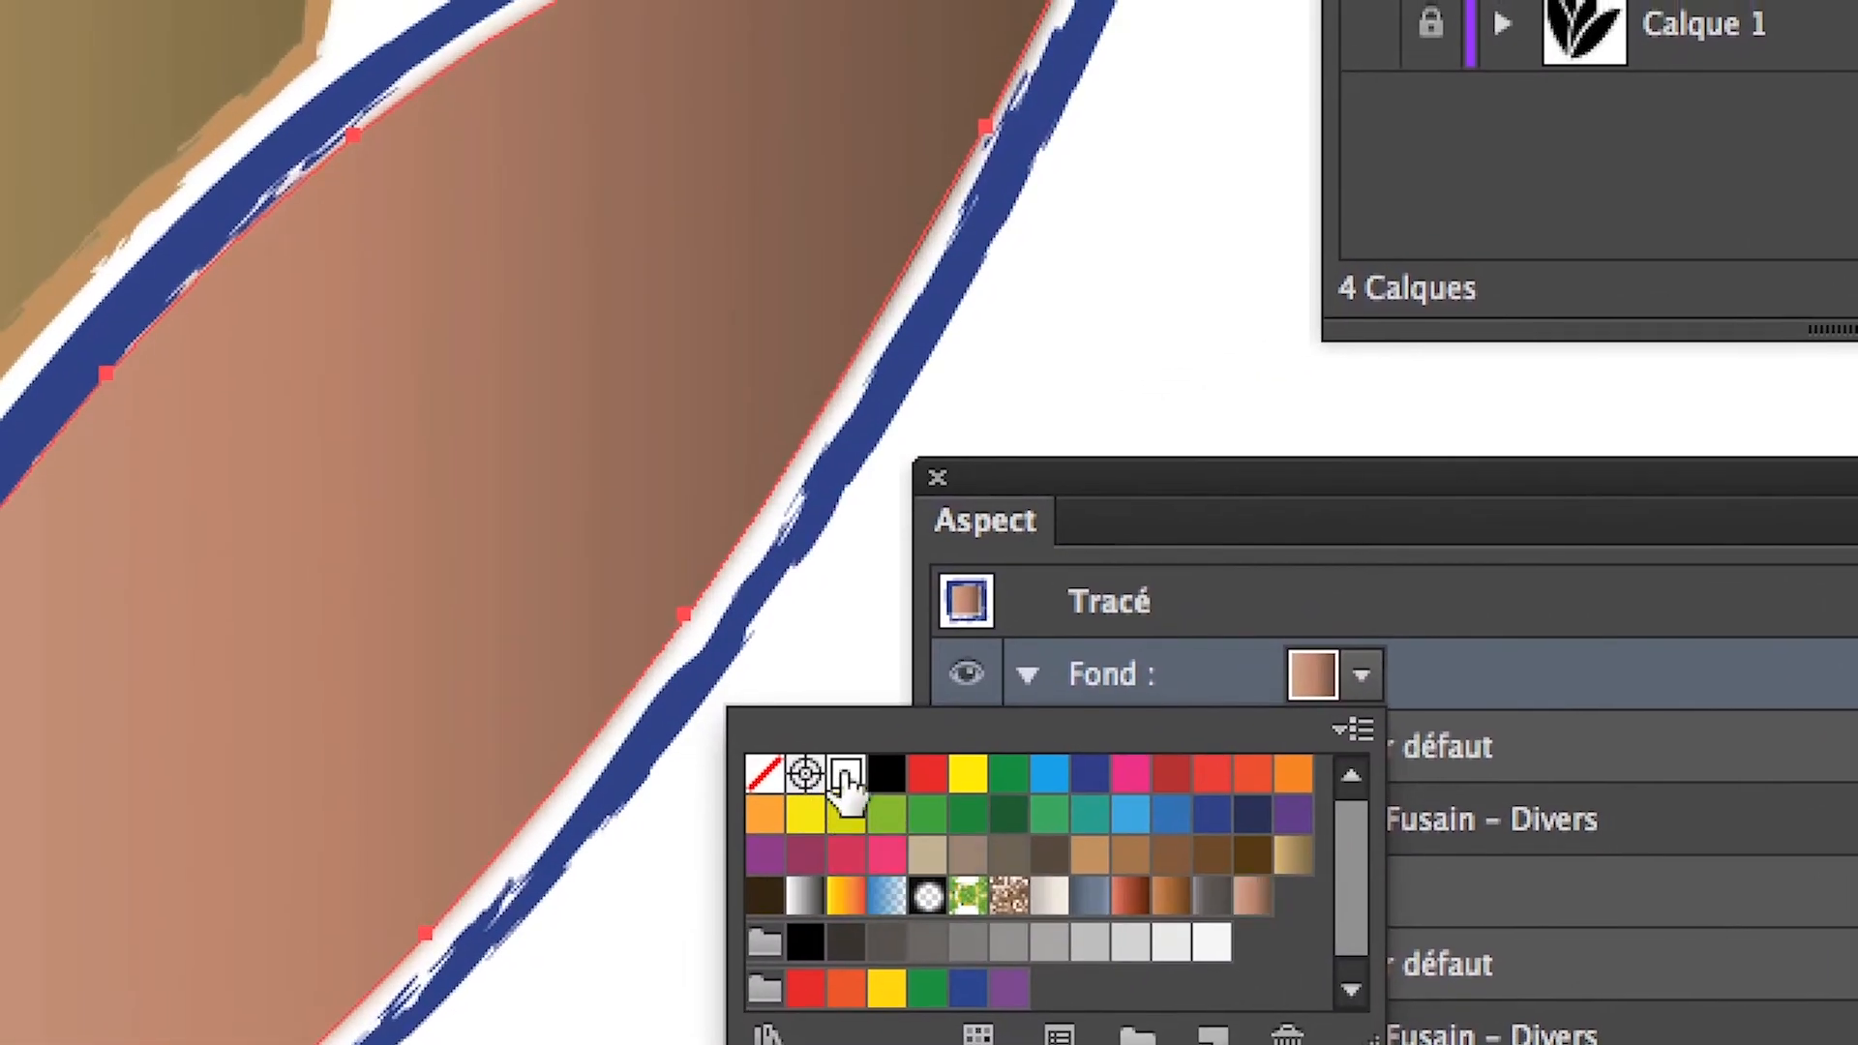
left_click(845, 776)
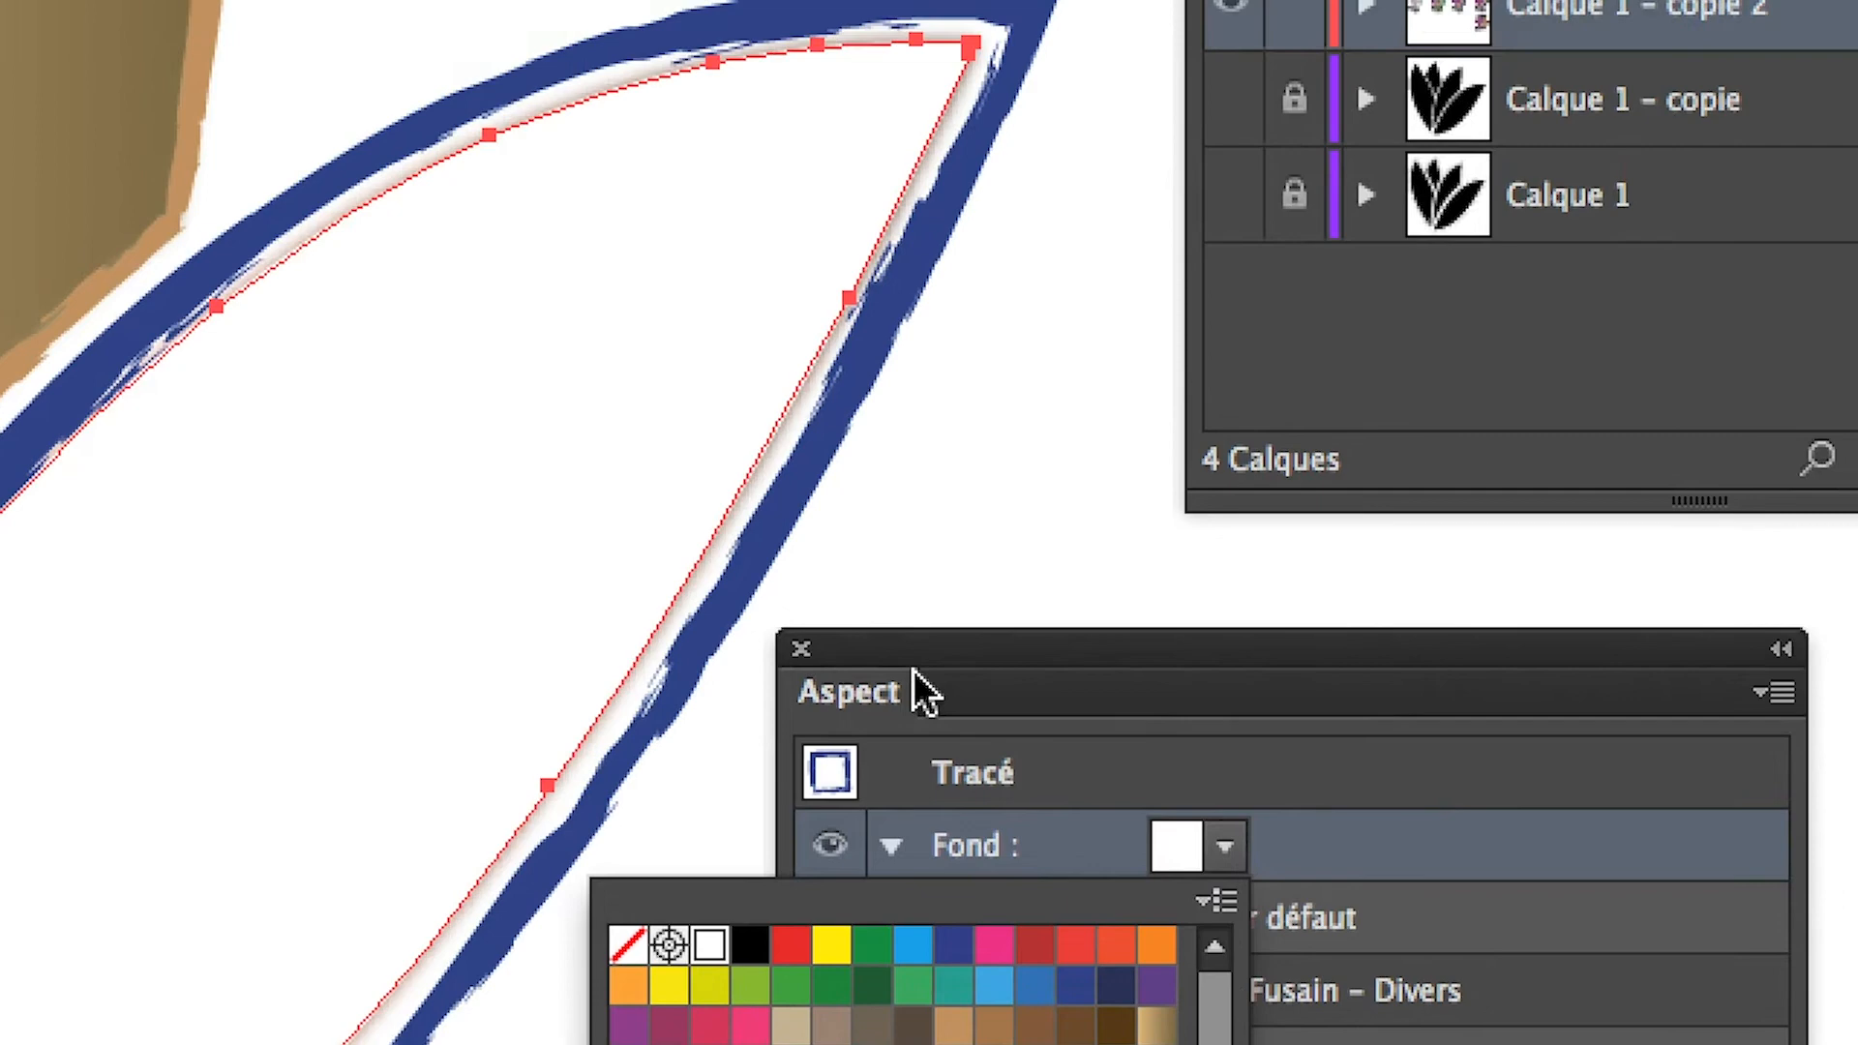
left_click(1048, 484)
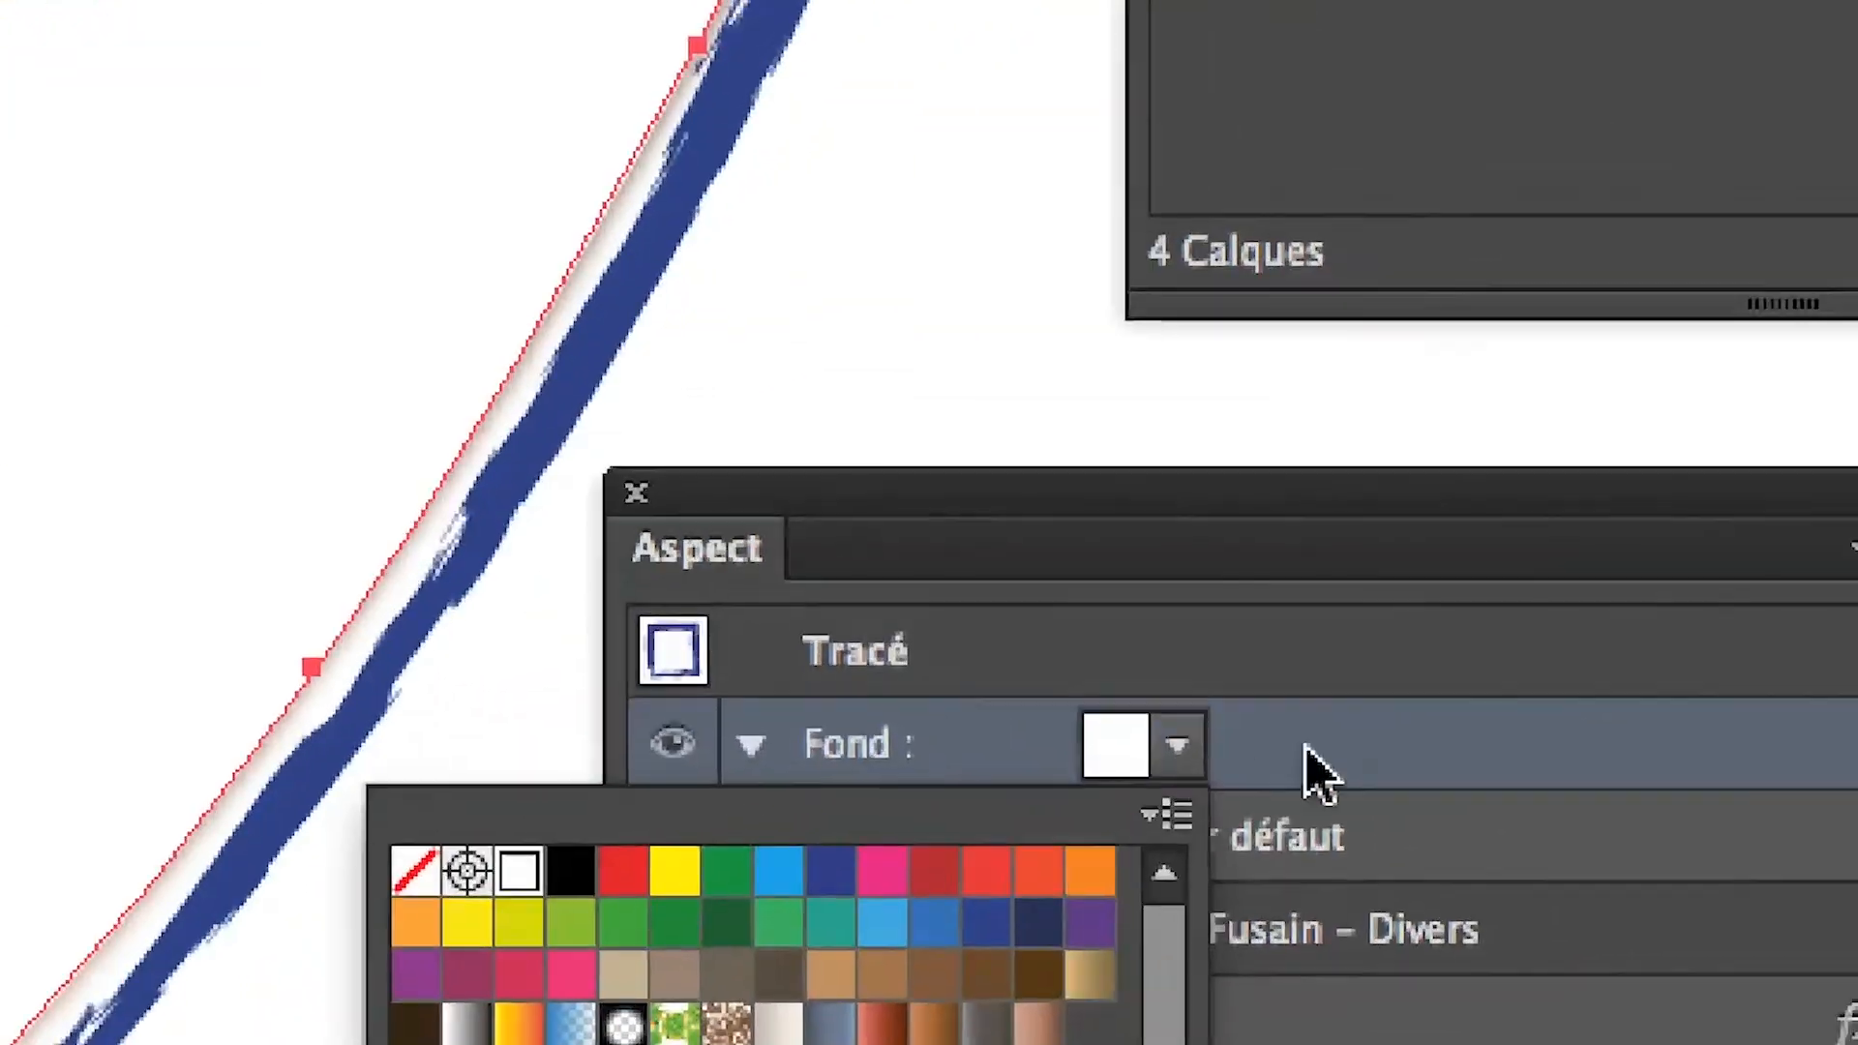
left_click(1391, 745)
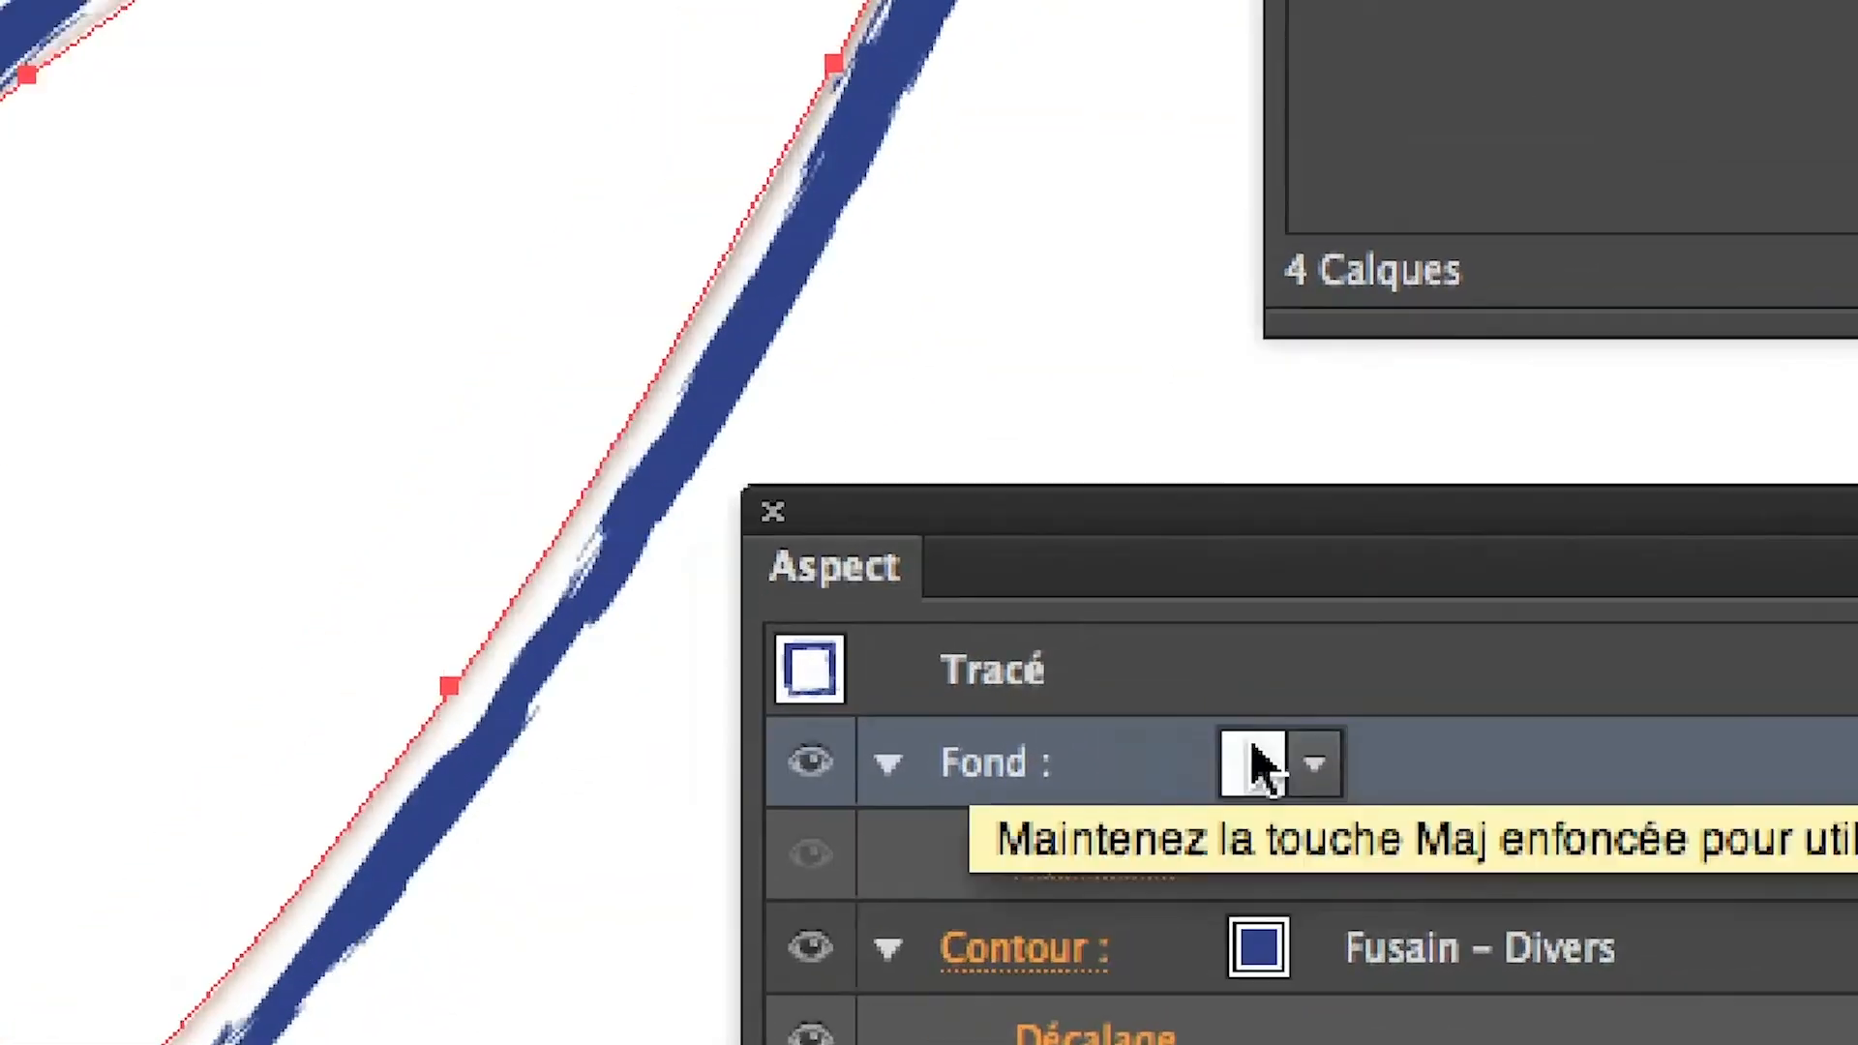
Move the petal's white fill below both Fusain strokes in the appearance stack
left_click(813, 391)
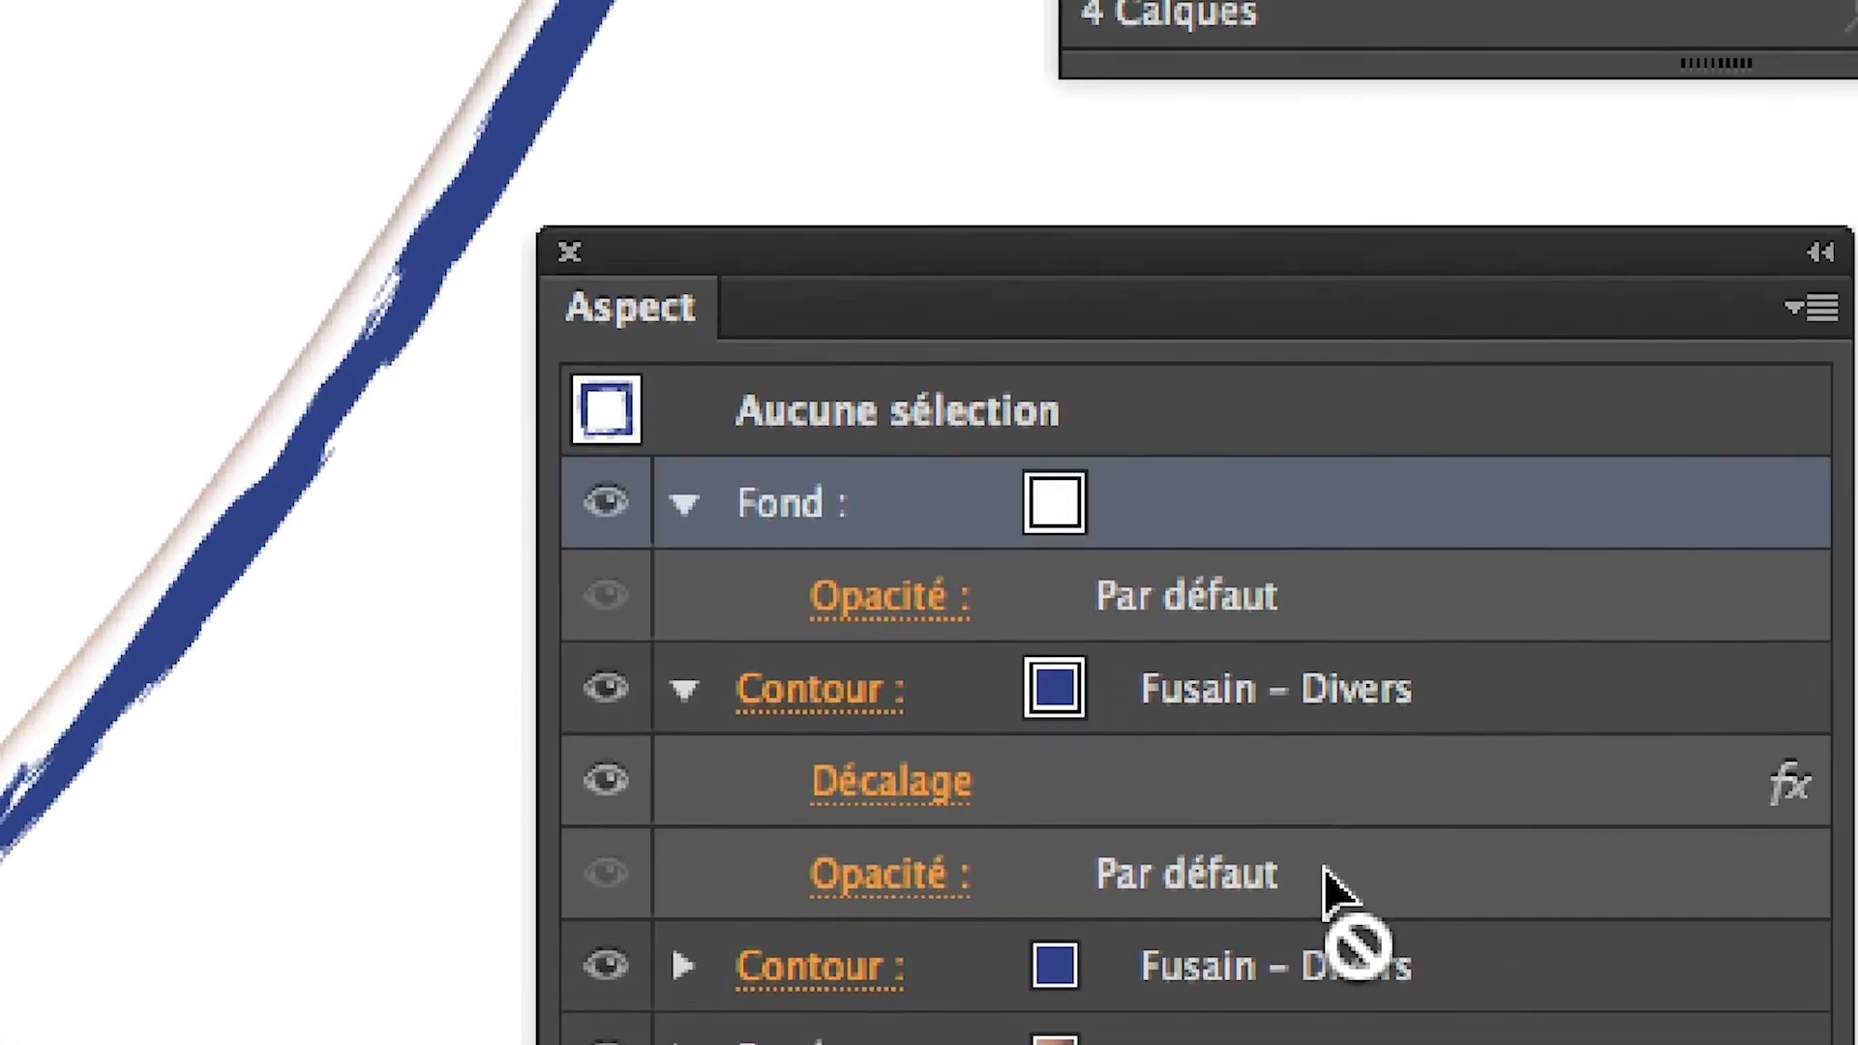
left_click_drag(1320, 875, 1340, 933)
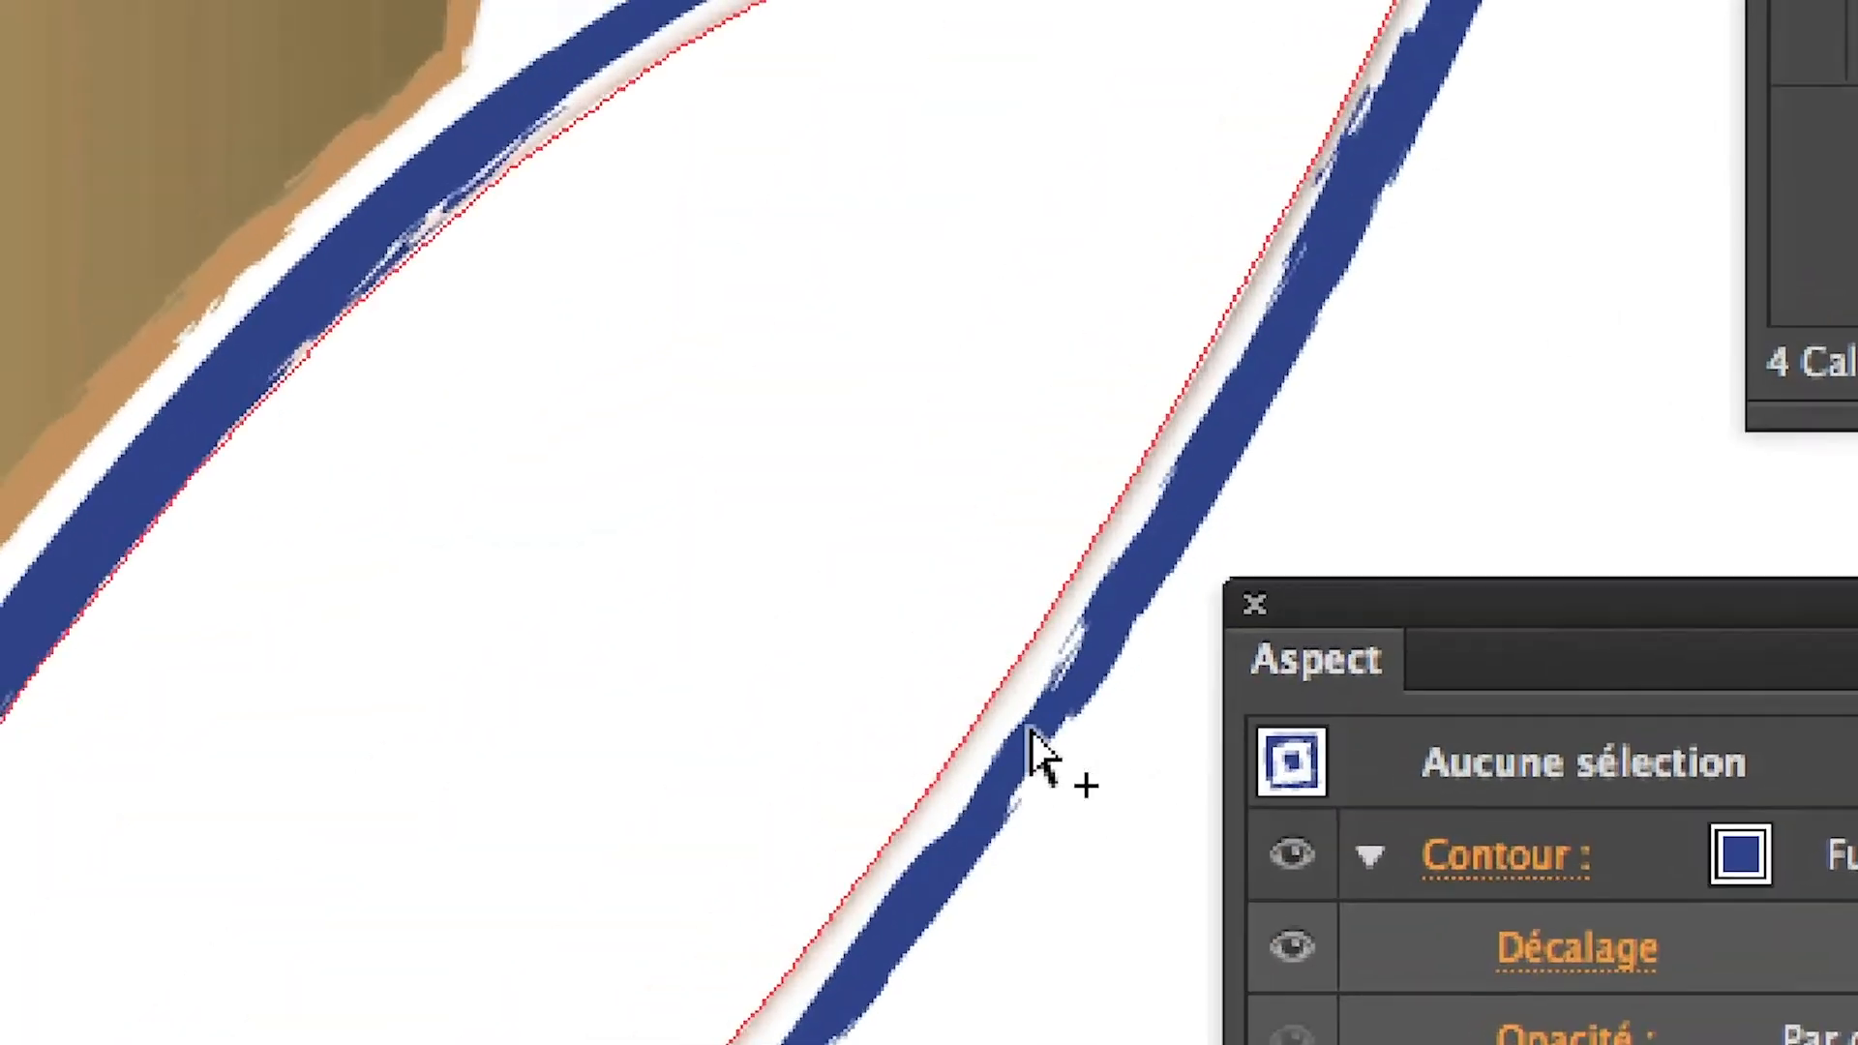
left_click(305, 290)
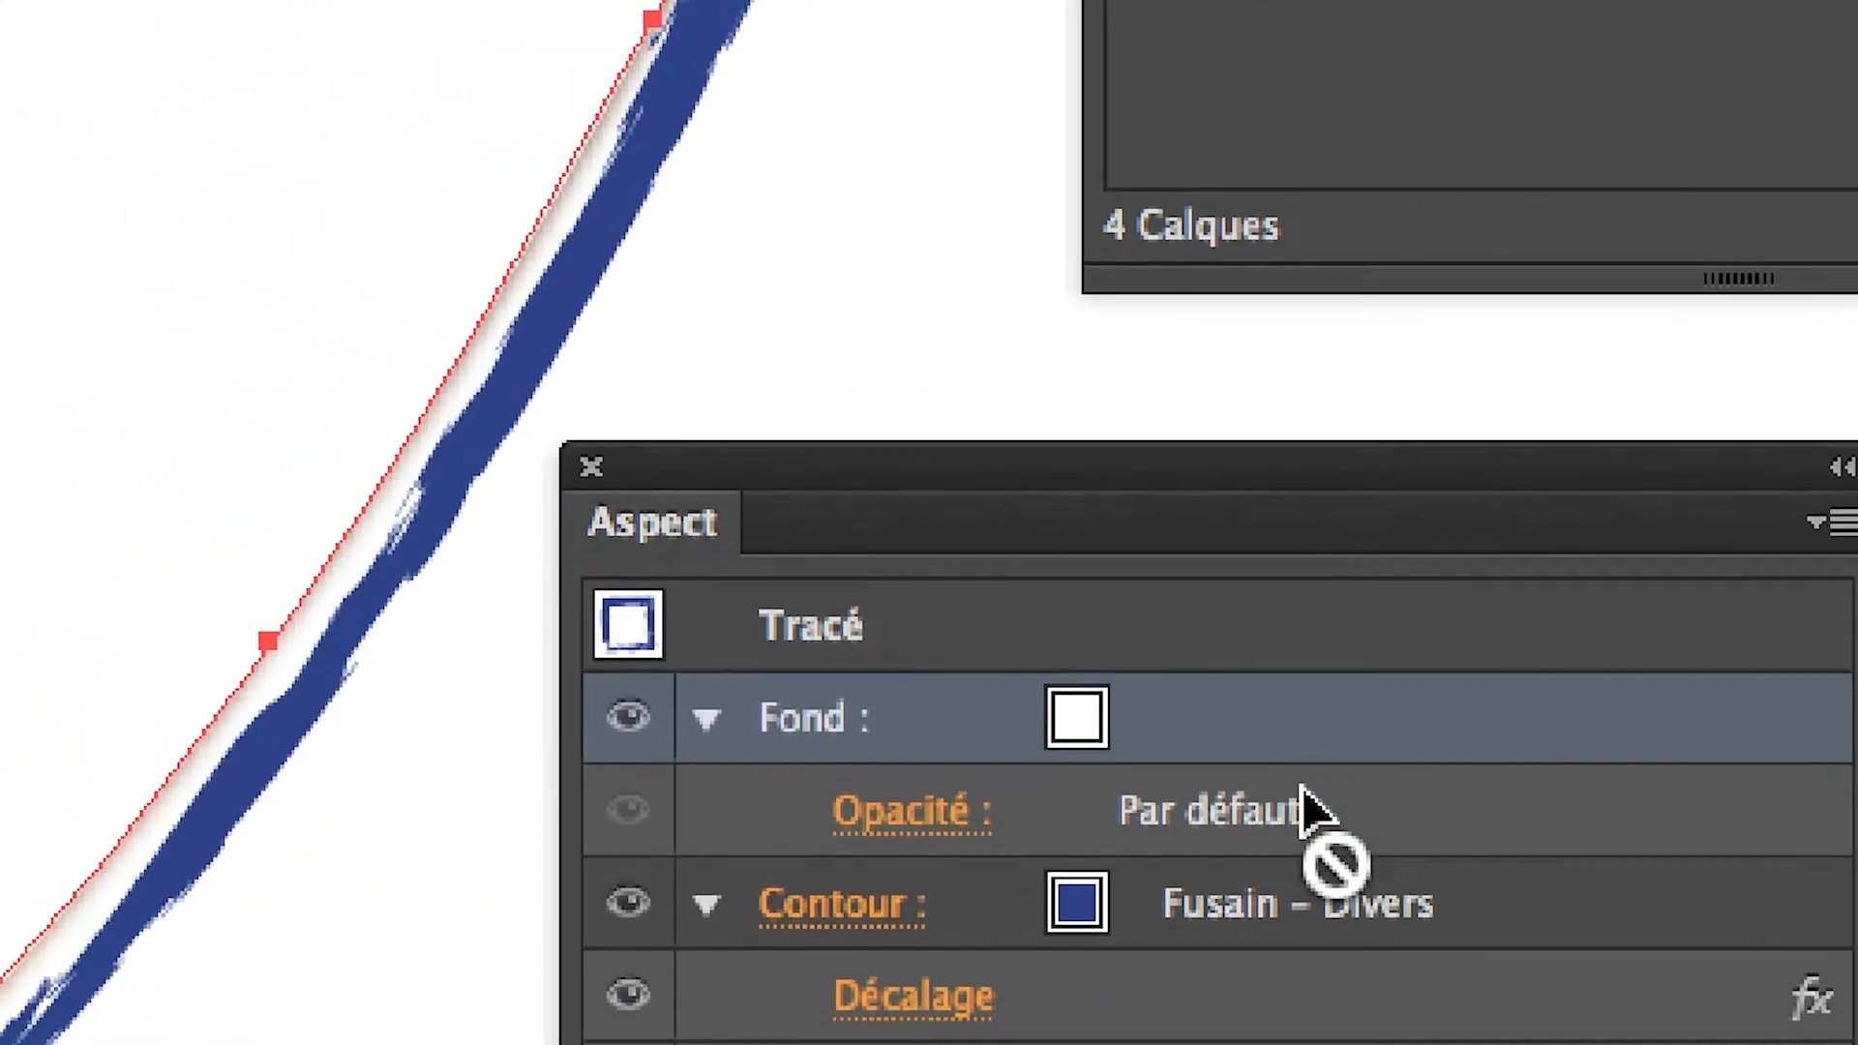
left_click_drag(1302, 785, 1356, 991)
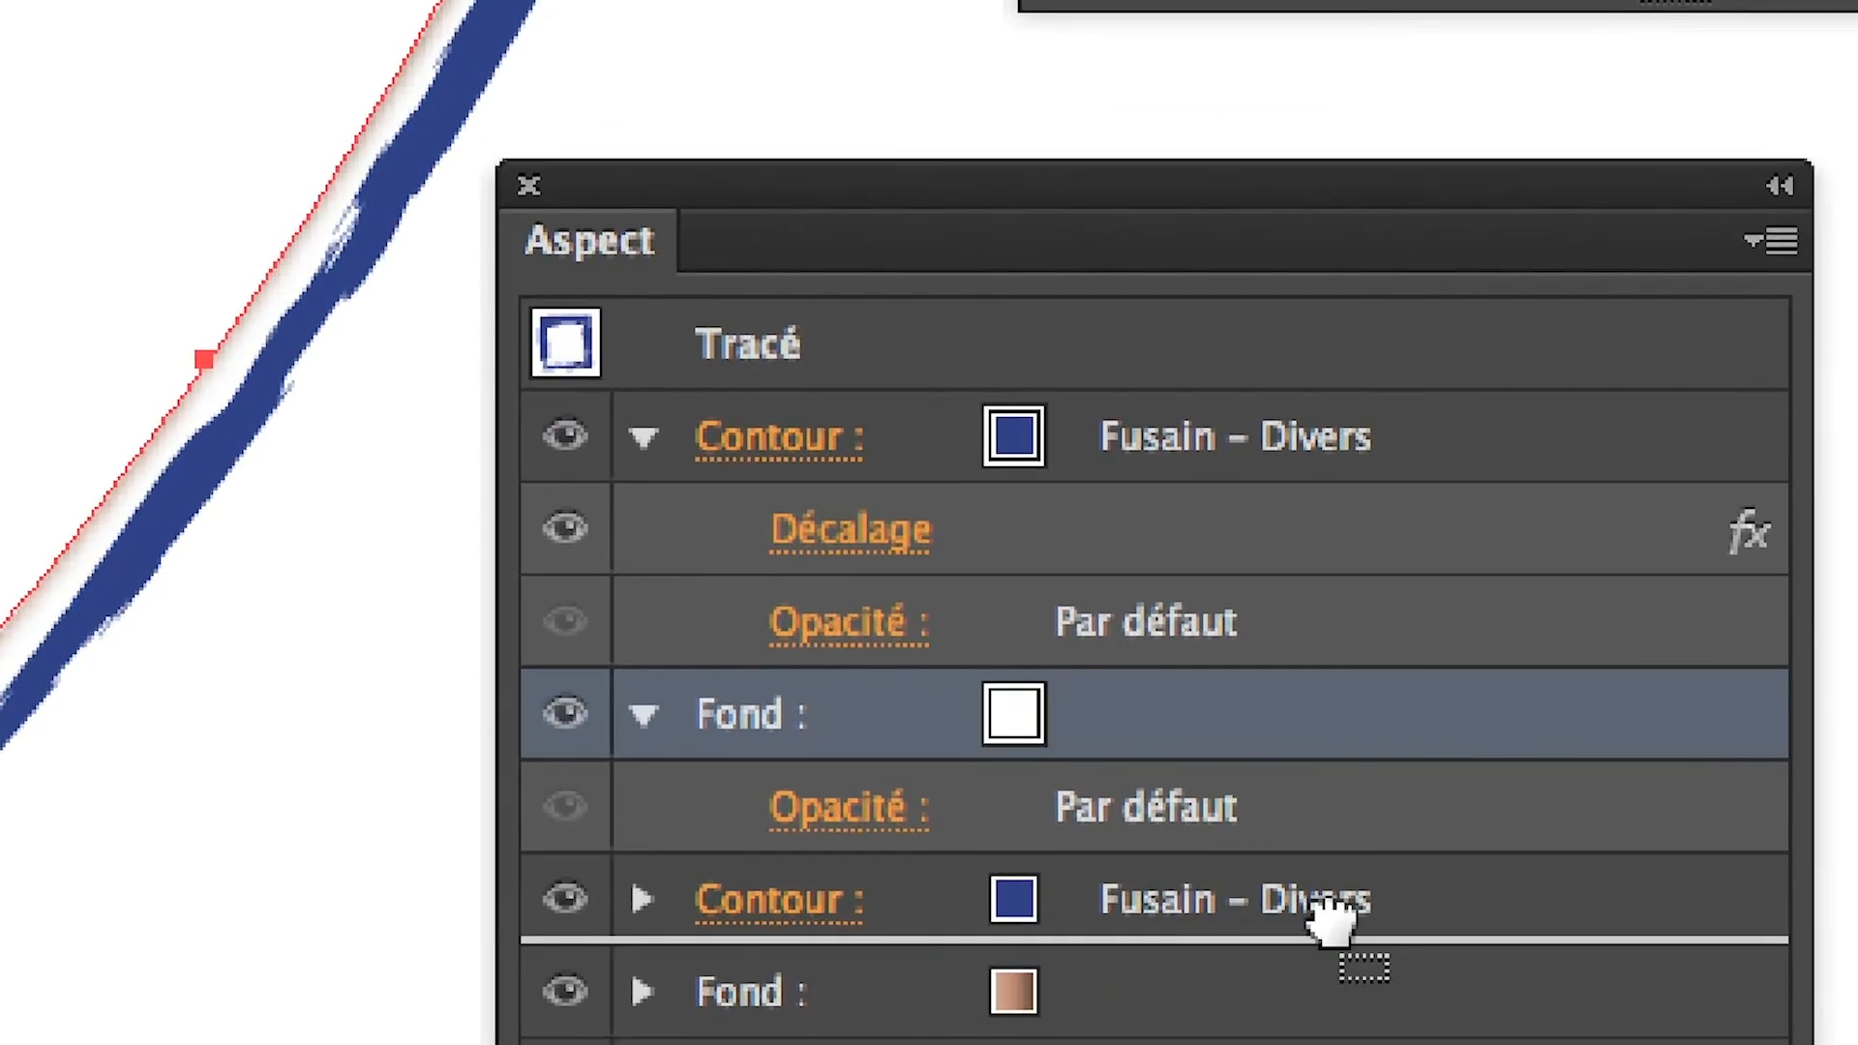
left_click_drag(1330, 915, 1331, 927)
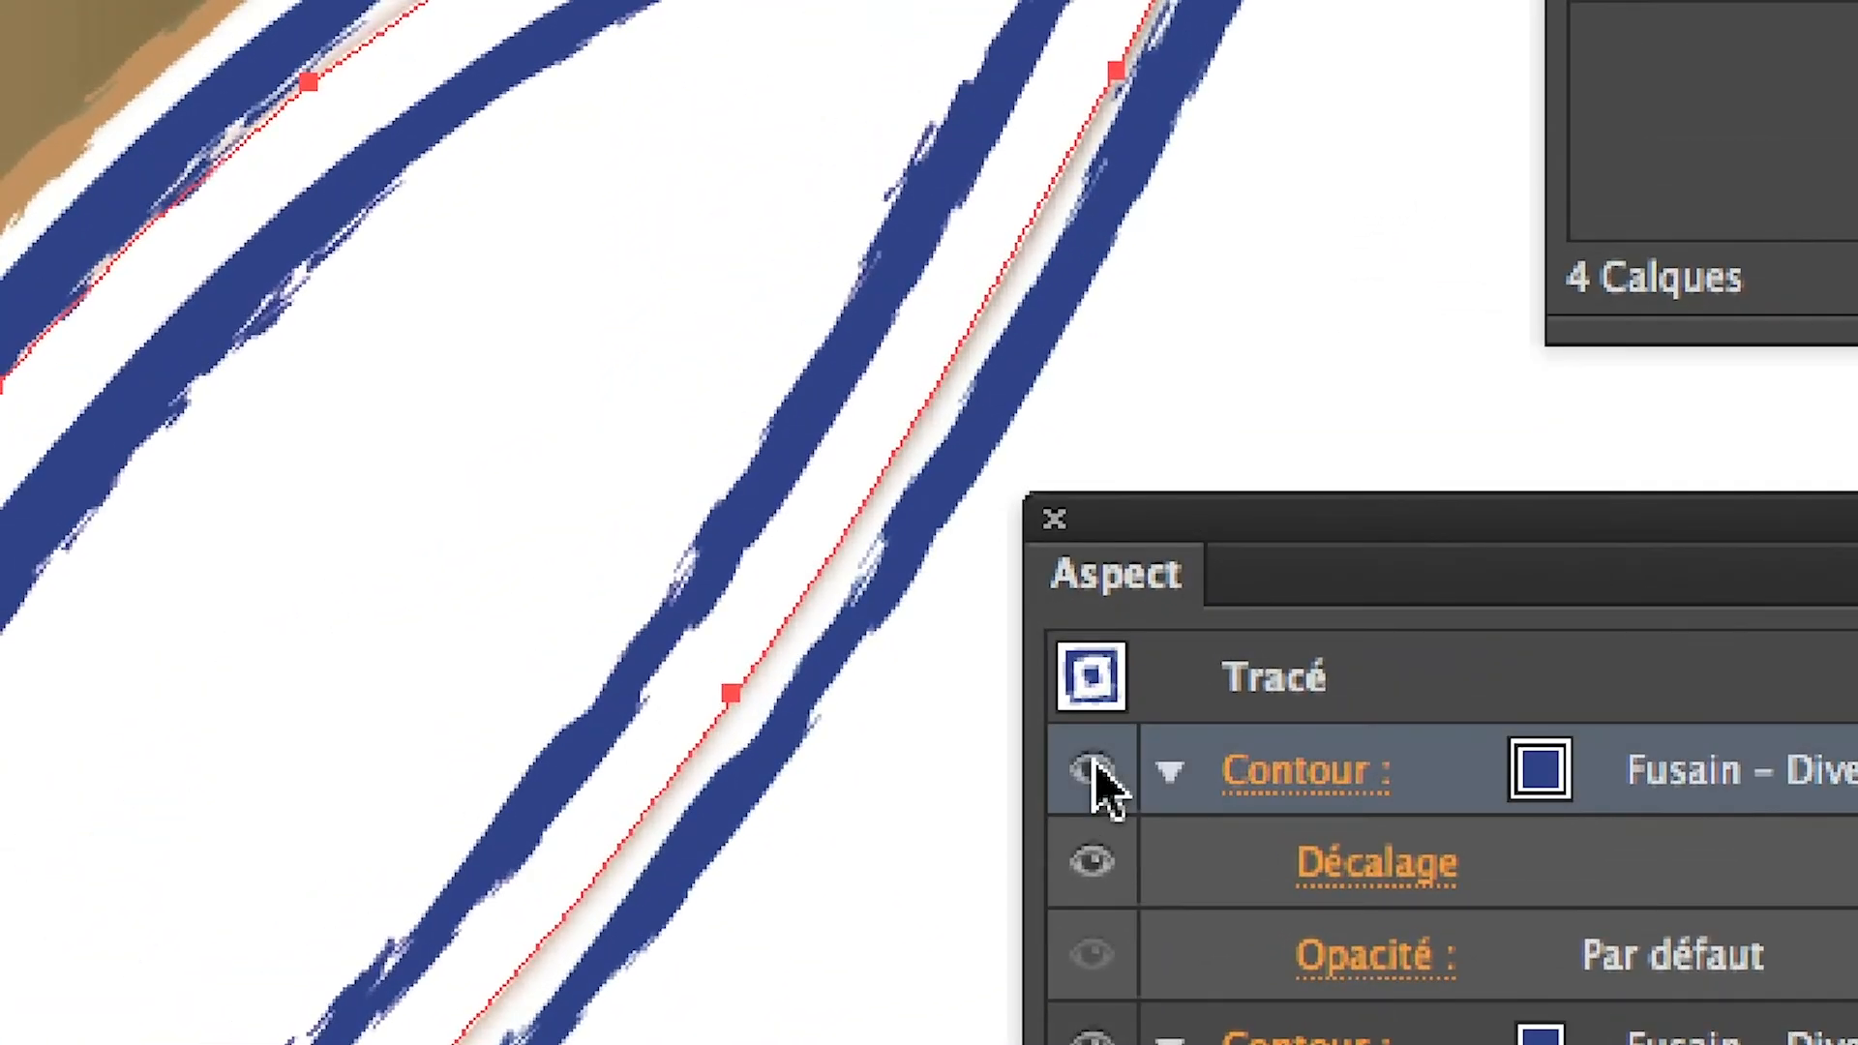
Toggle the visibility of the two Fusain strokes and the white fill to examine how the petal's appearance is stacked
left_click(1093, 769)
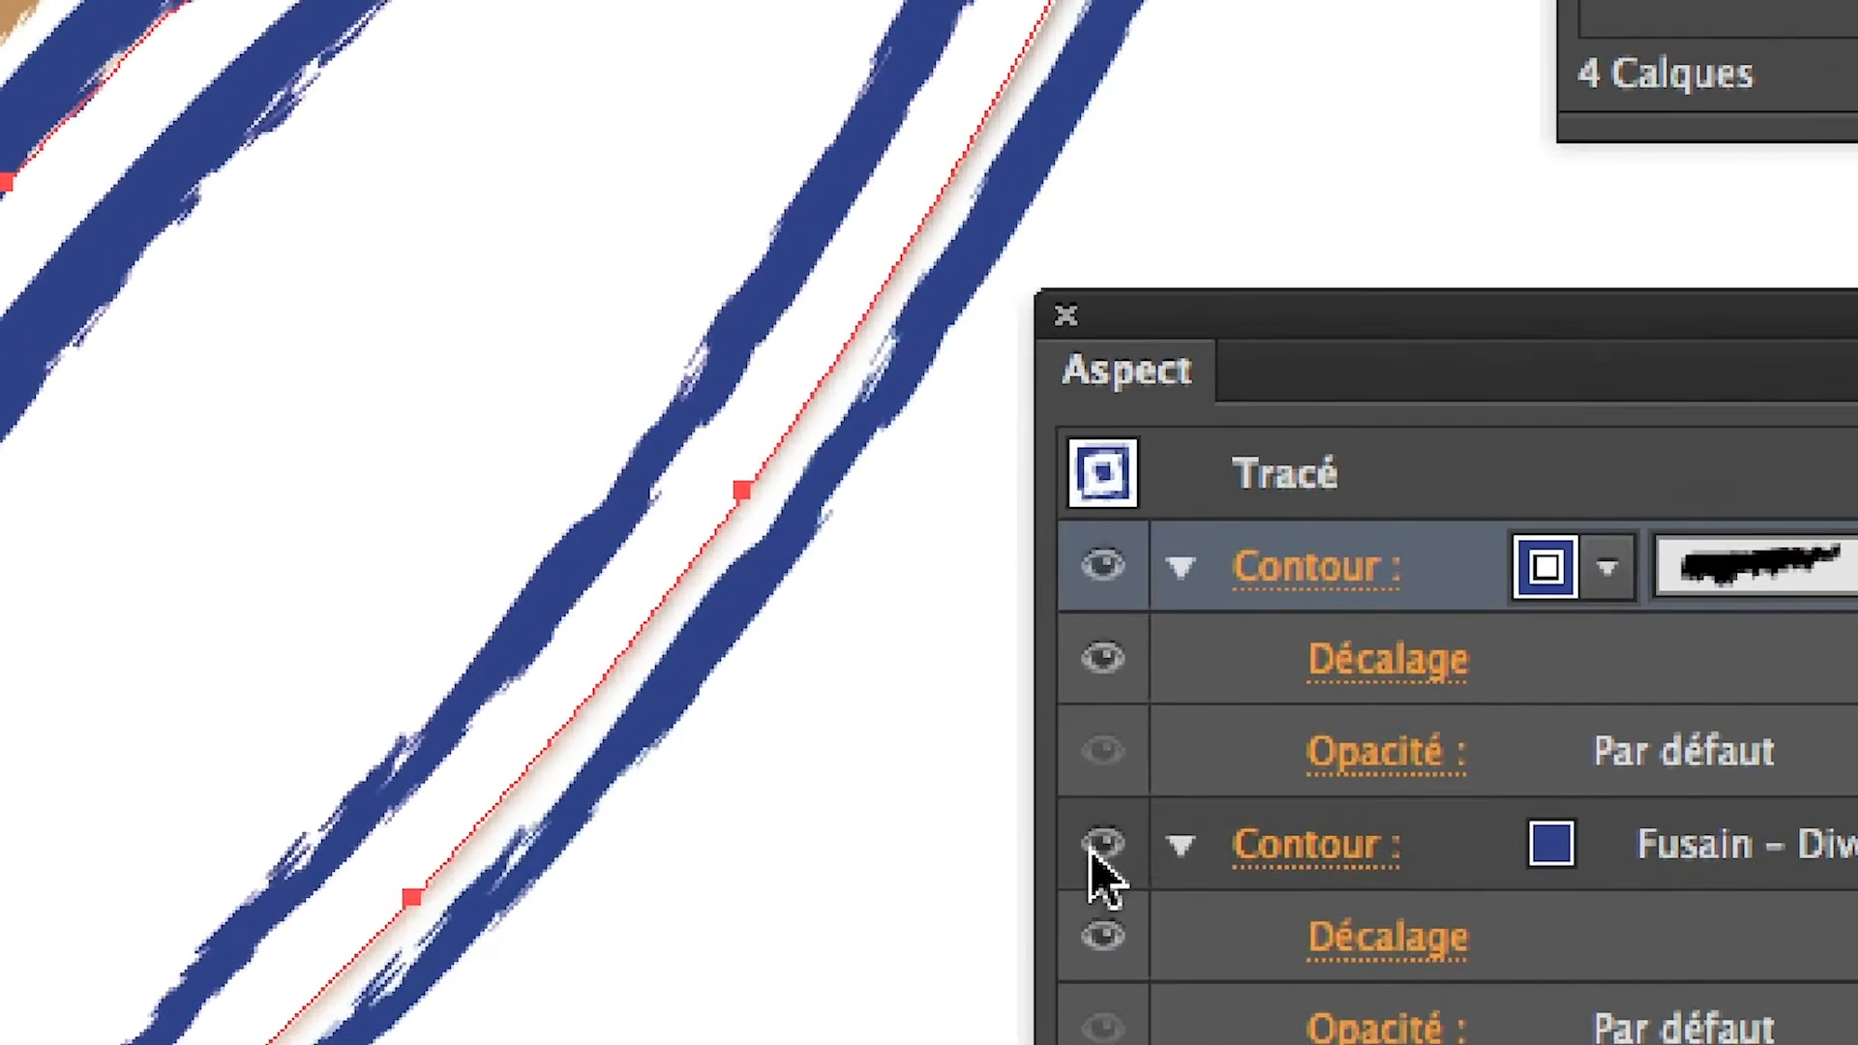
left_click(1092, 1033)
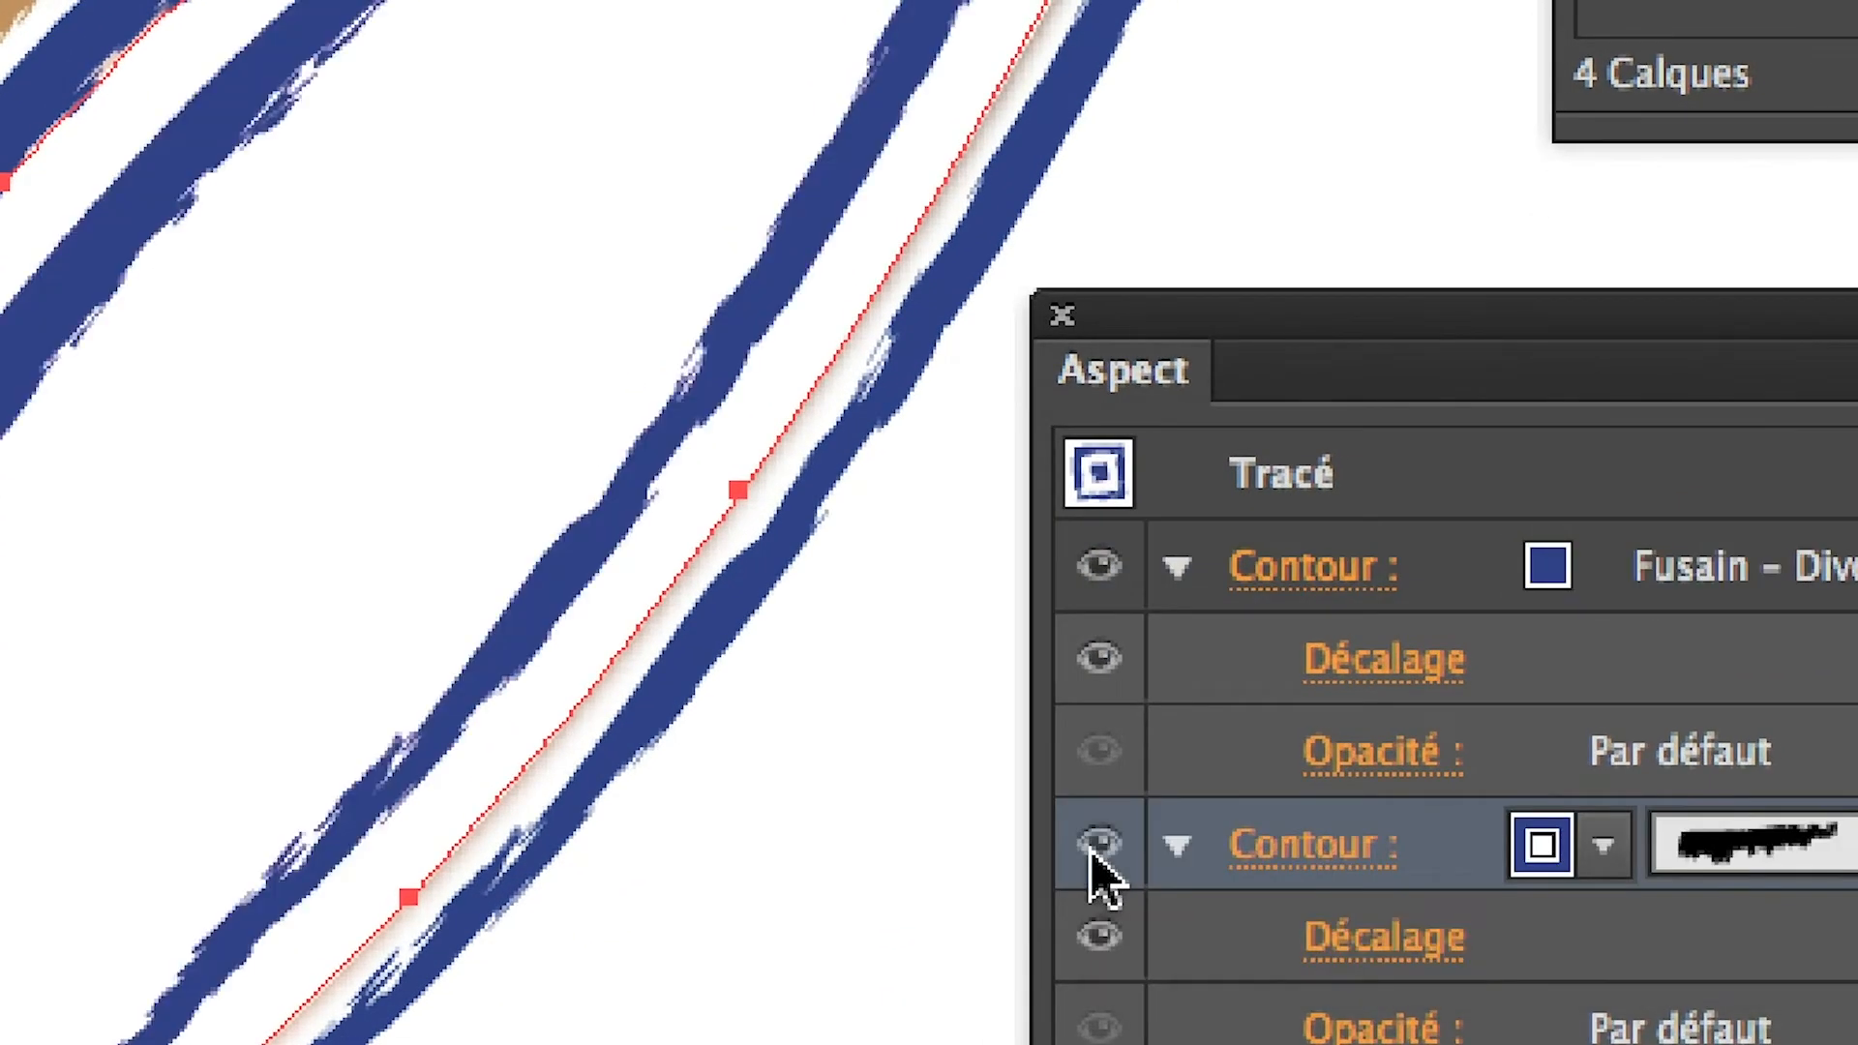
left_click(1094, 844)
left_click(1097, 844)
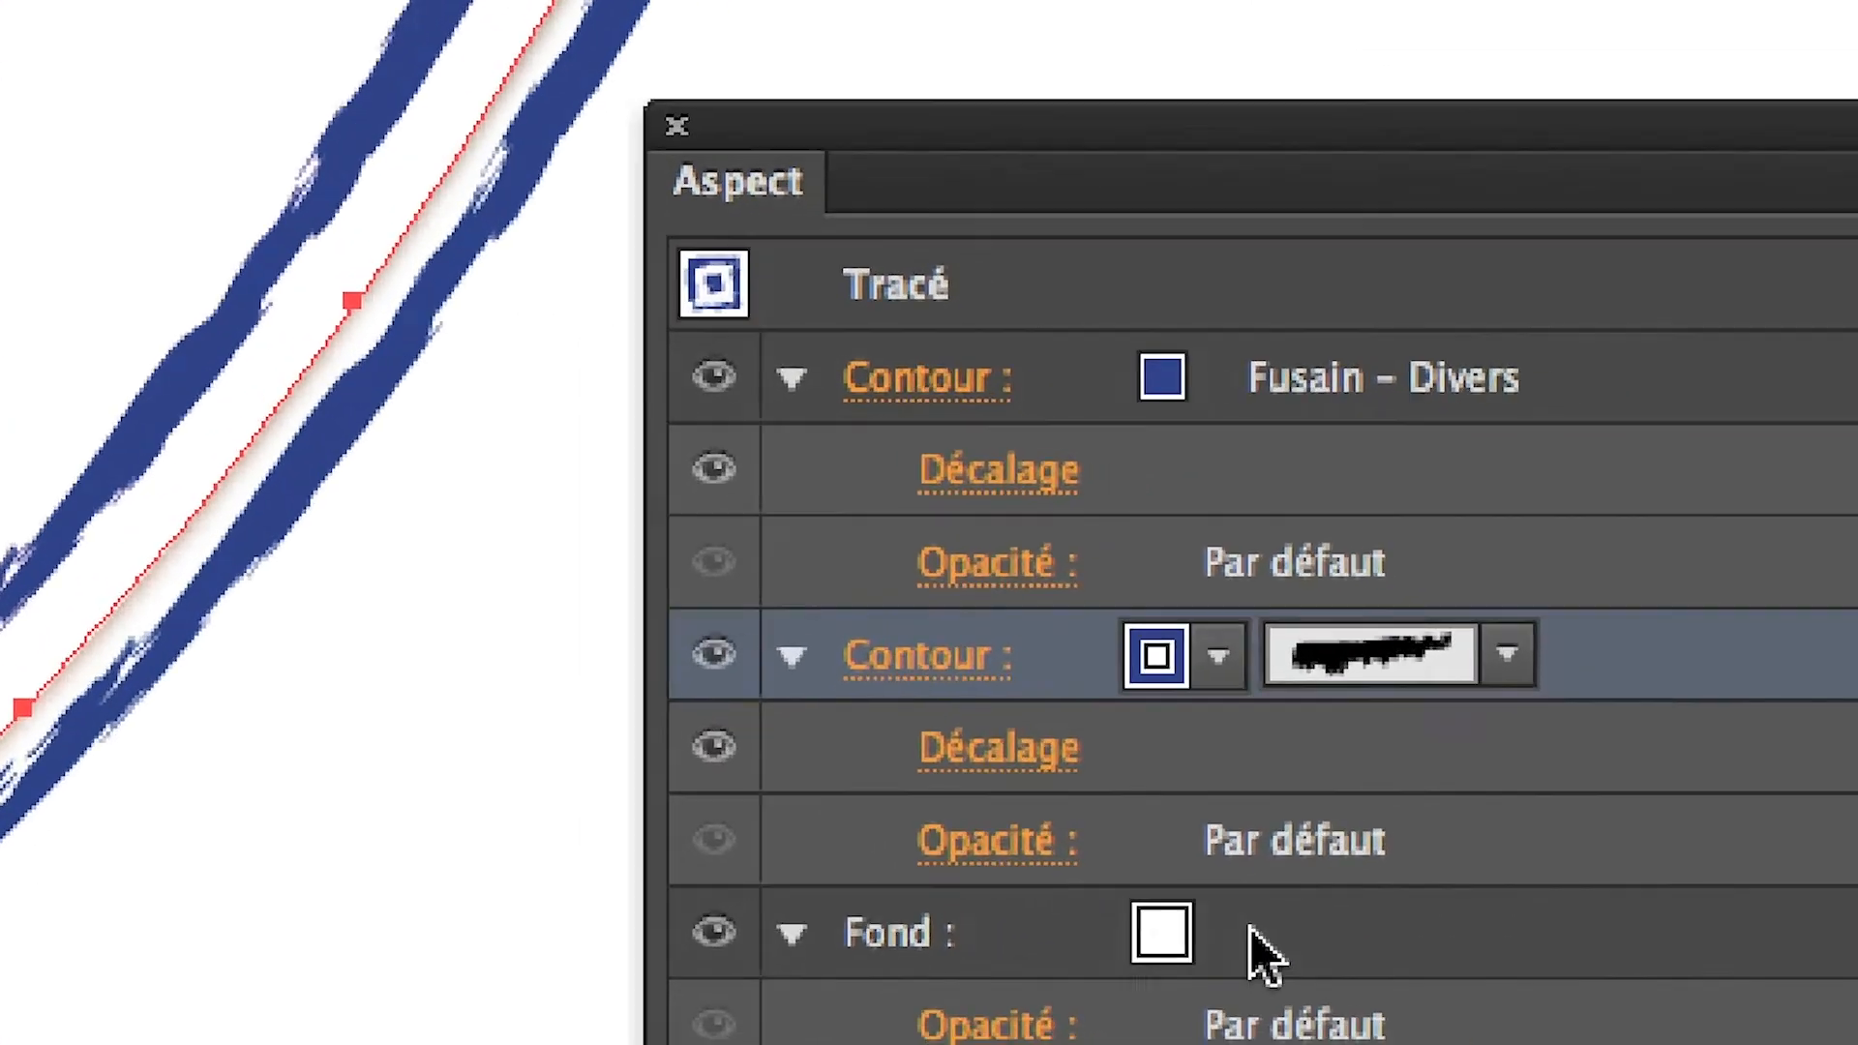
left_click(1263, 930)
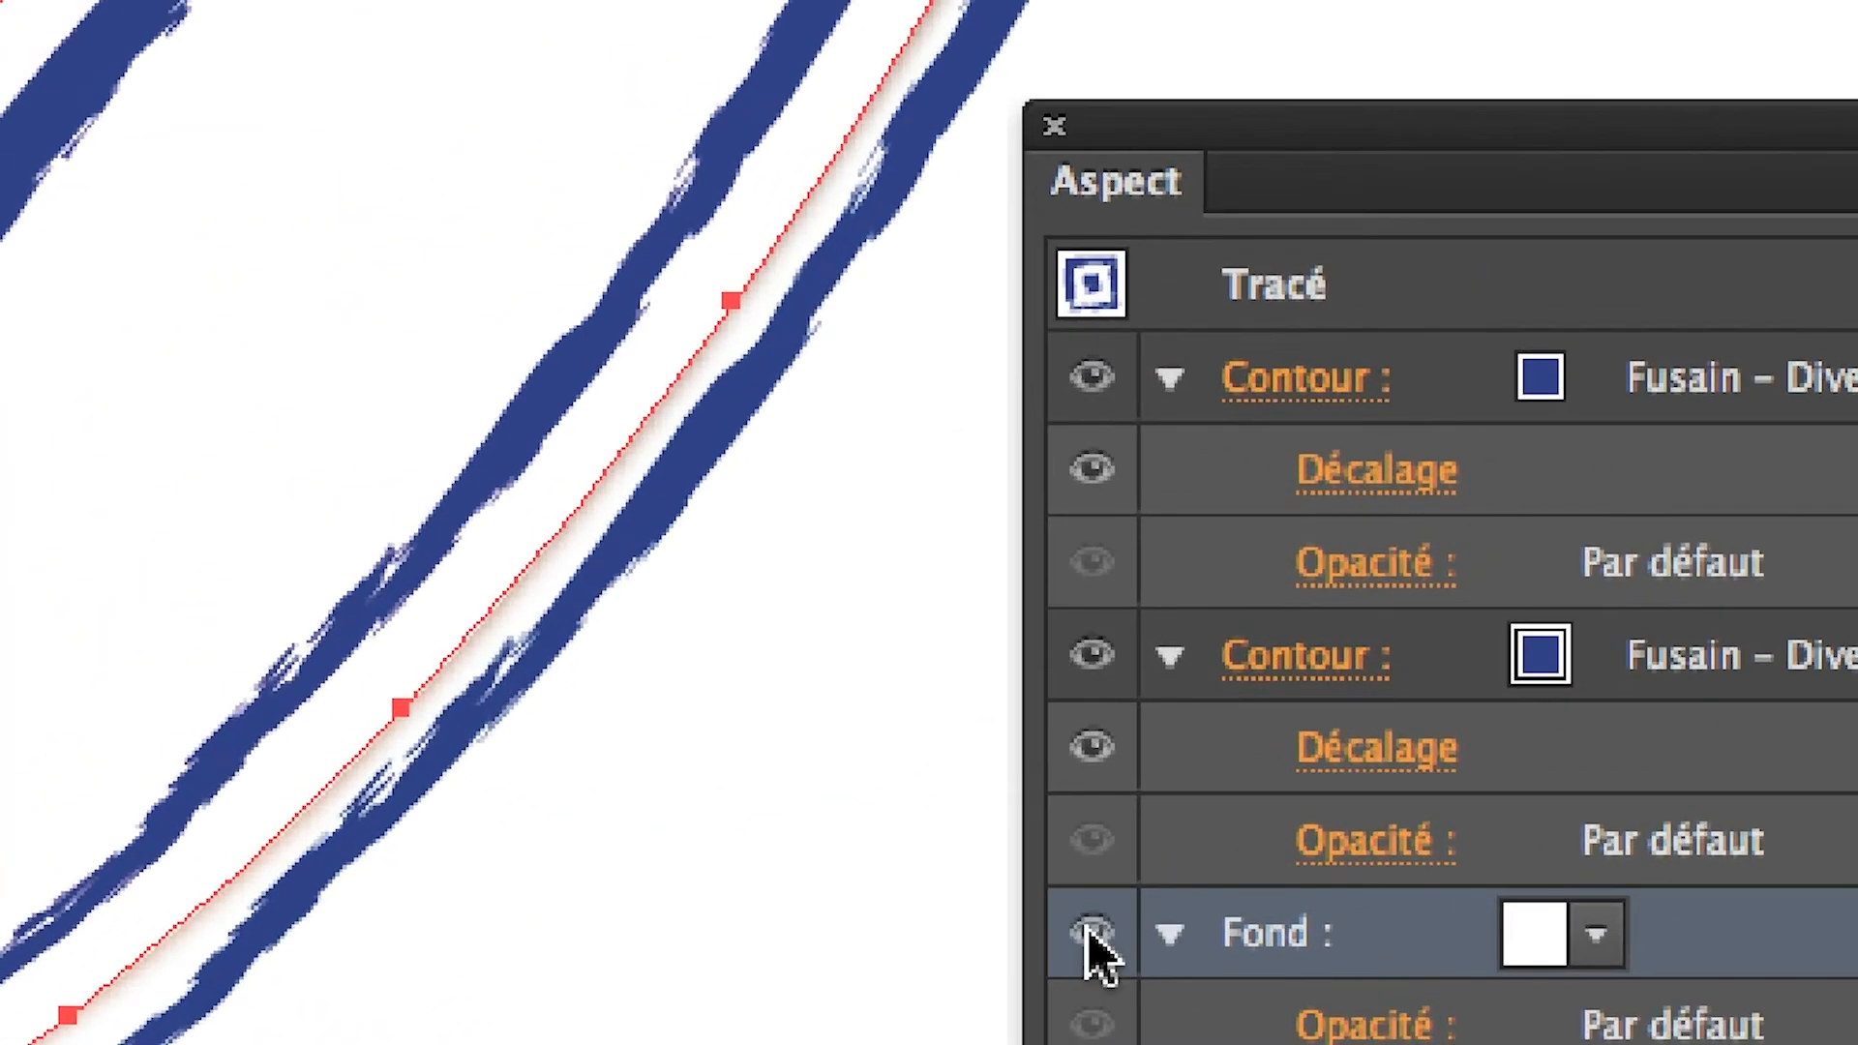
left_click(1081, 918)
left_click(1086, 927)
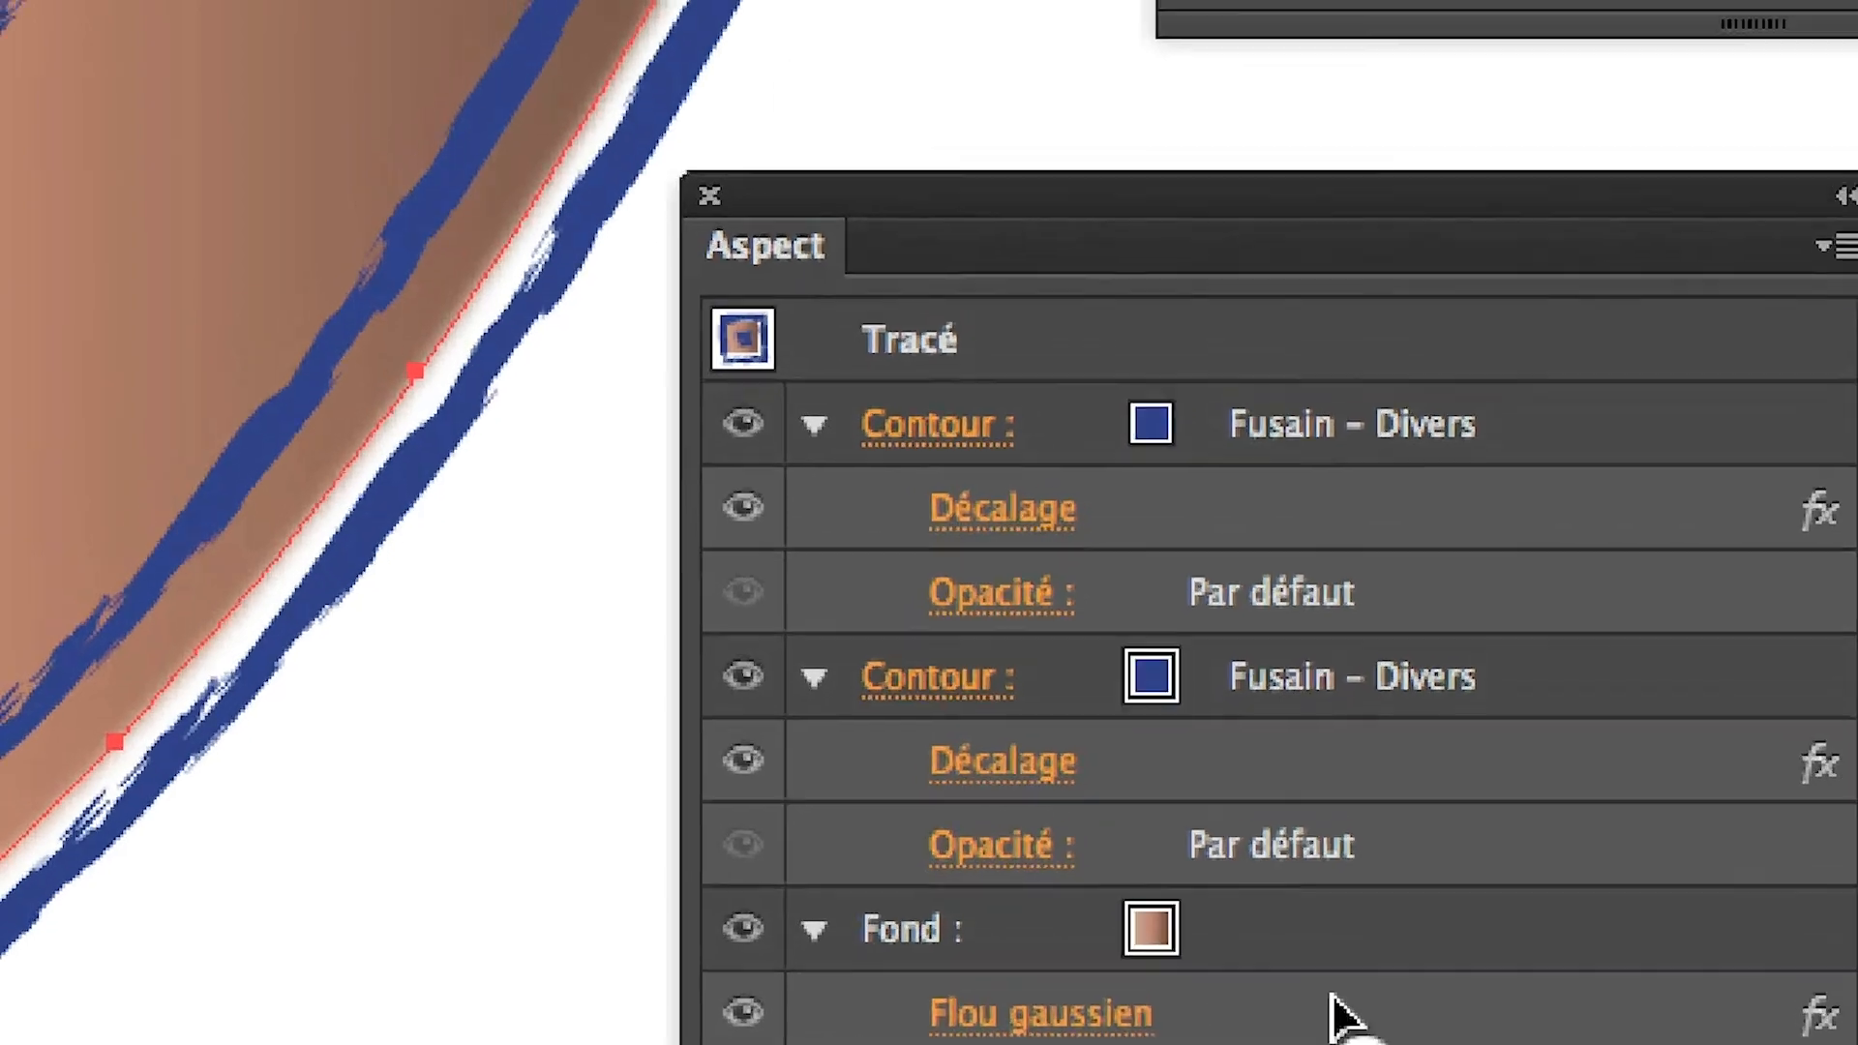
Restack the petal's fills so the white fill sits above the gradient fill, and select the white fill
left_click_drag(1328, 895, 1316, 793)
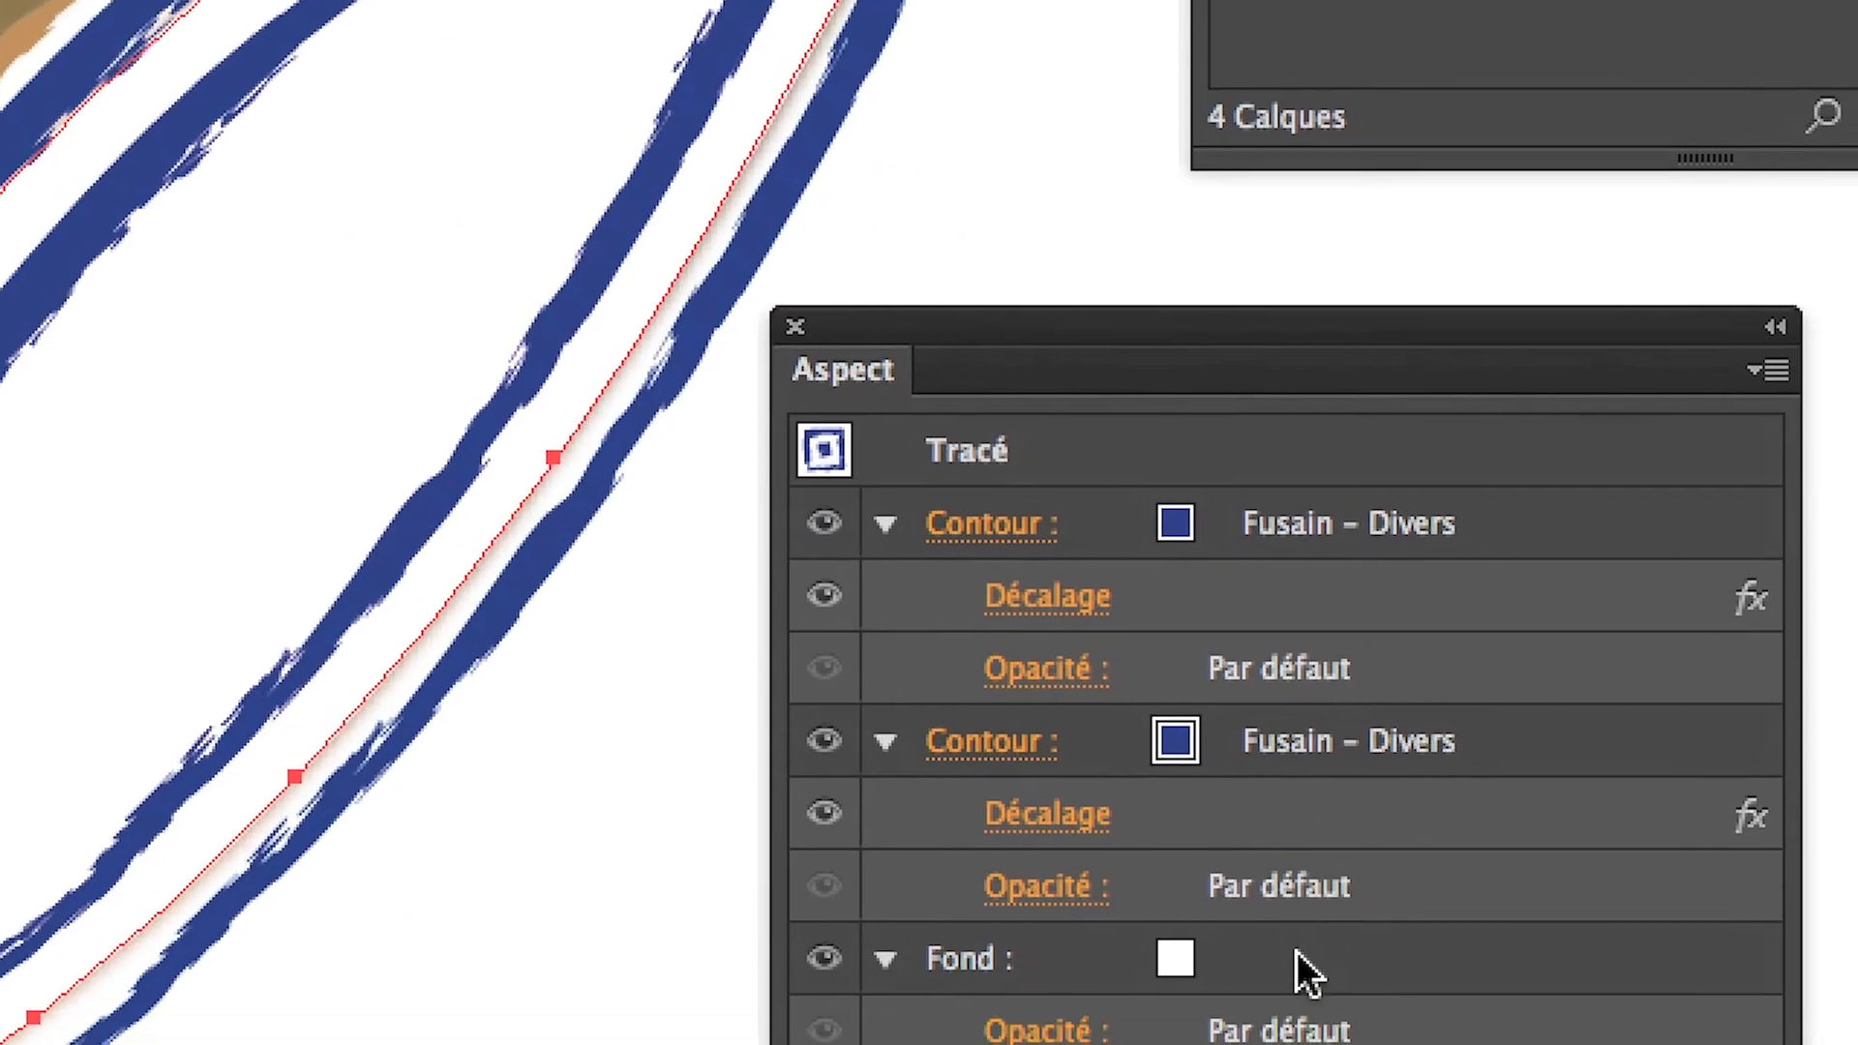
left_click(1314, 960)
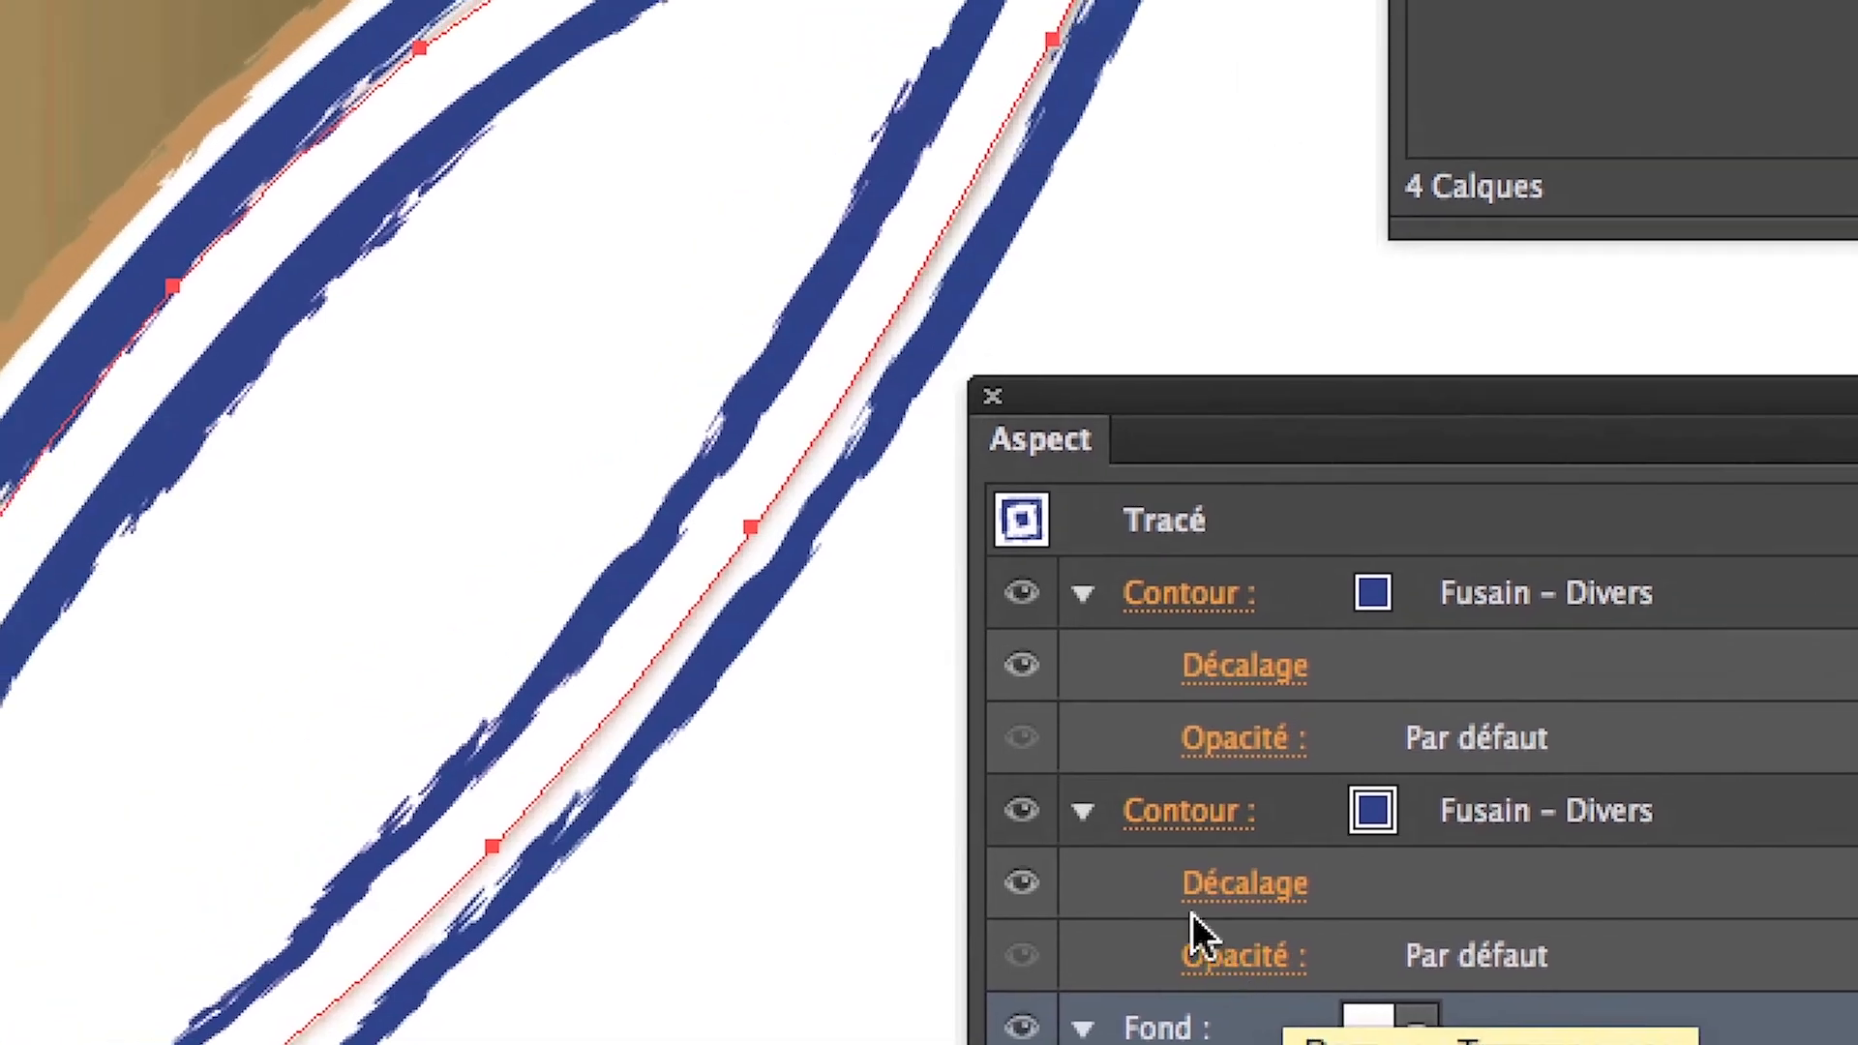
Check the lower Fusain stroke's Décalage settings without changing them, and toggle that stroke's visibility to identify it
left_click(1197, 919)
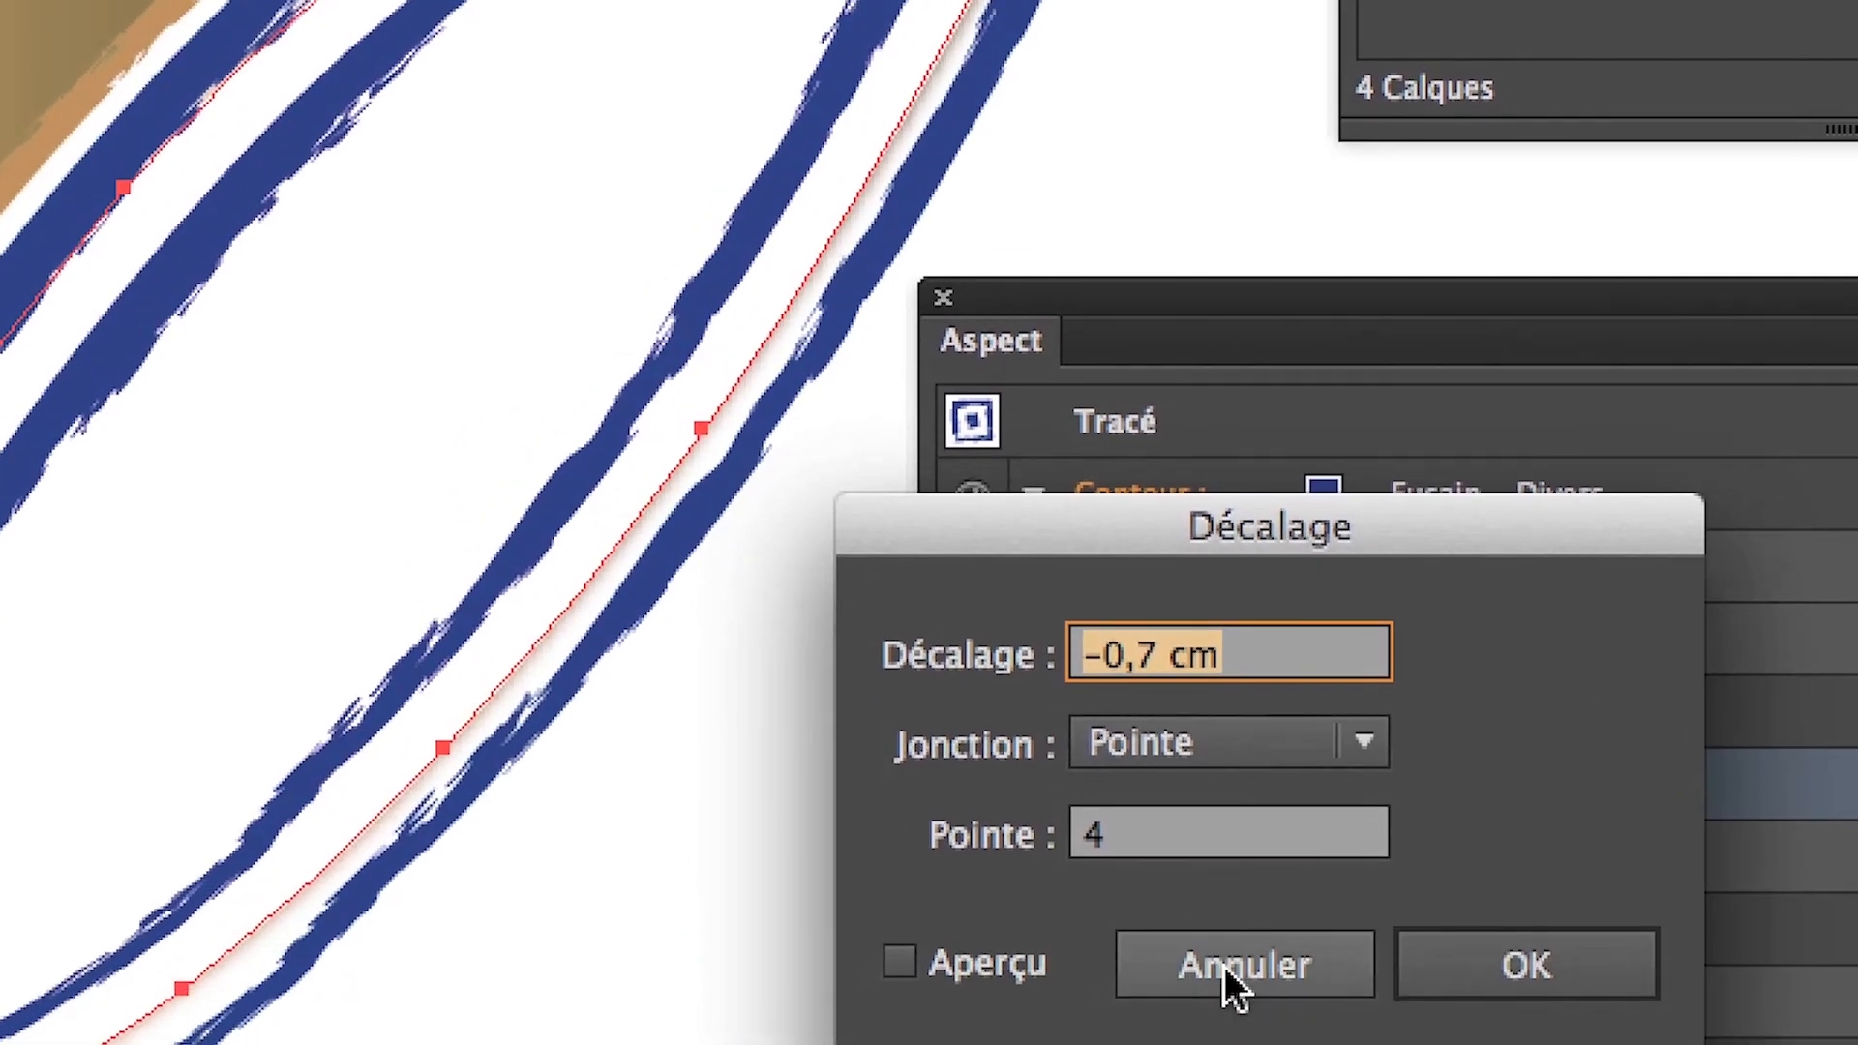
left_click(1227, 963)
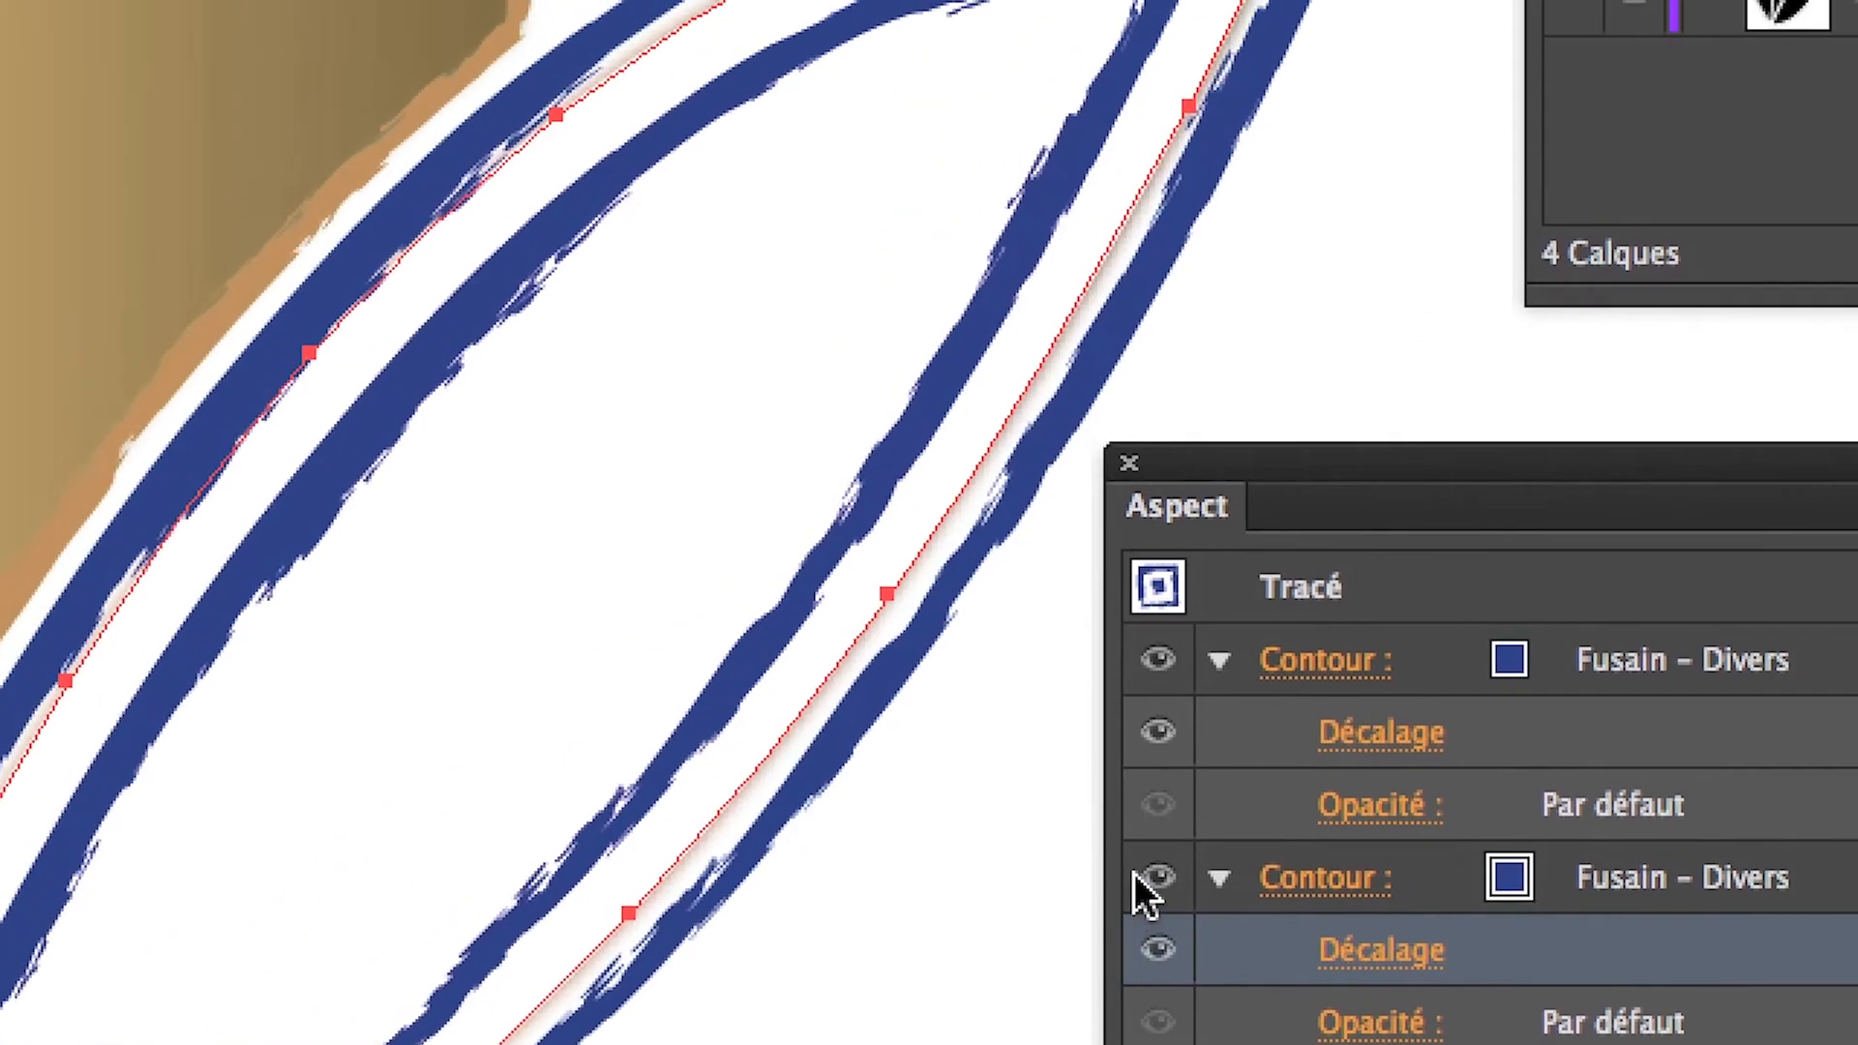
left_click(780, 831)
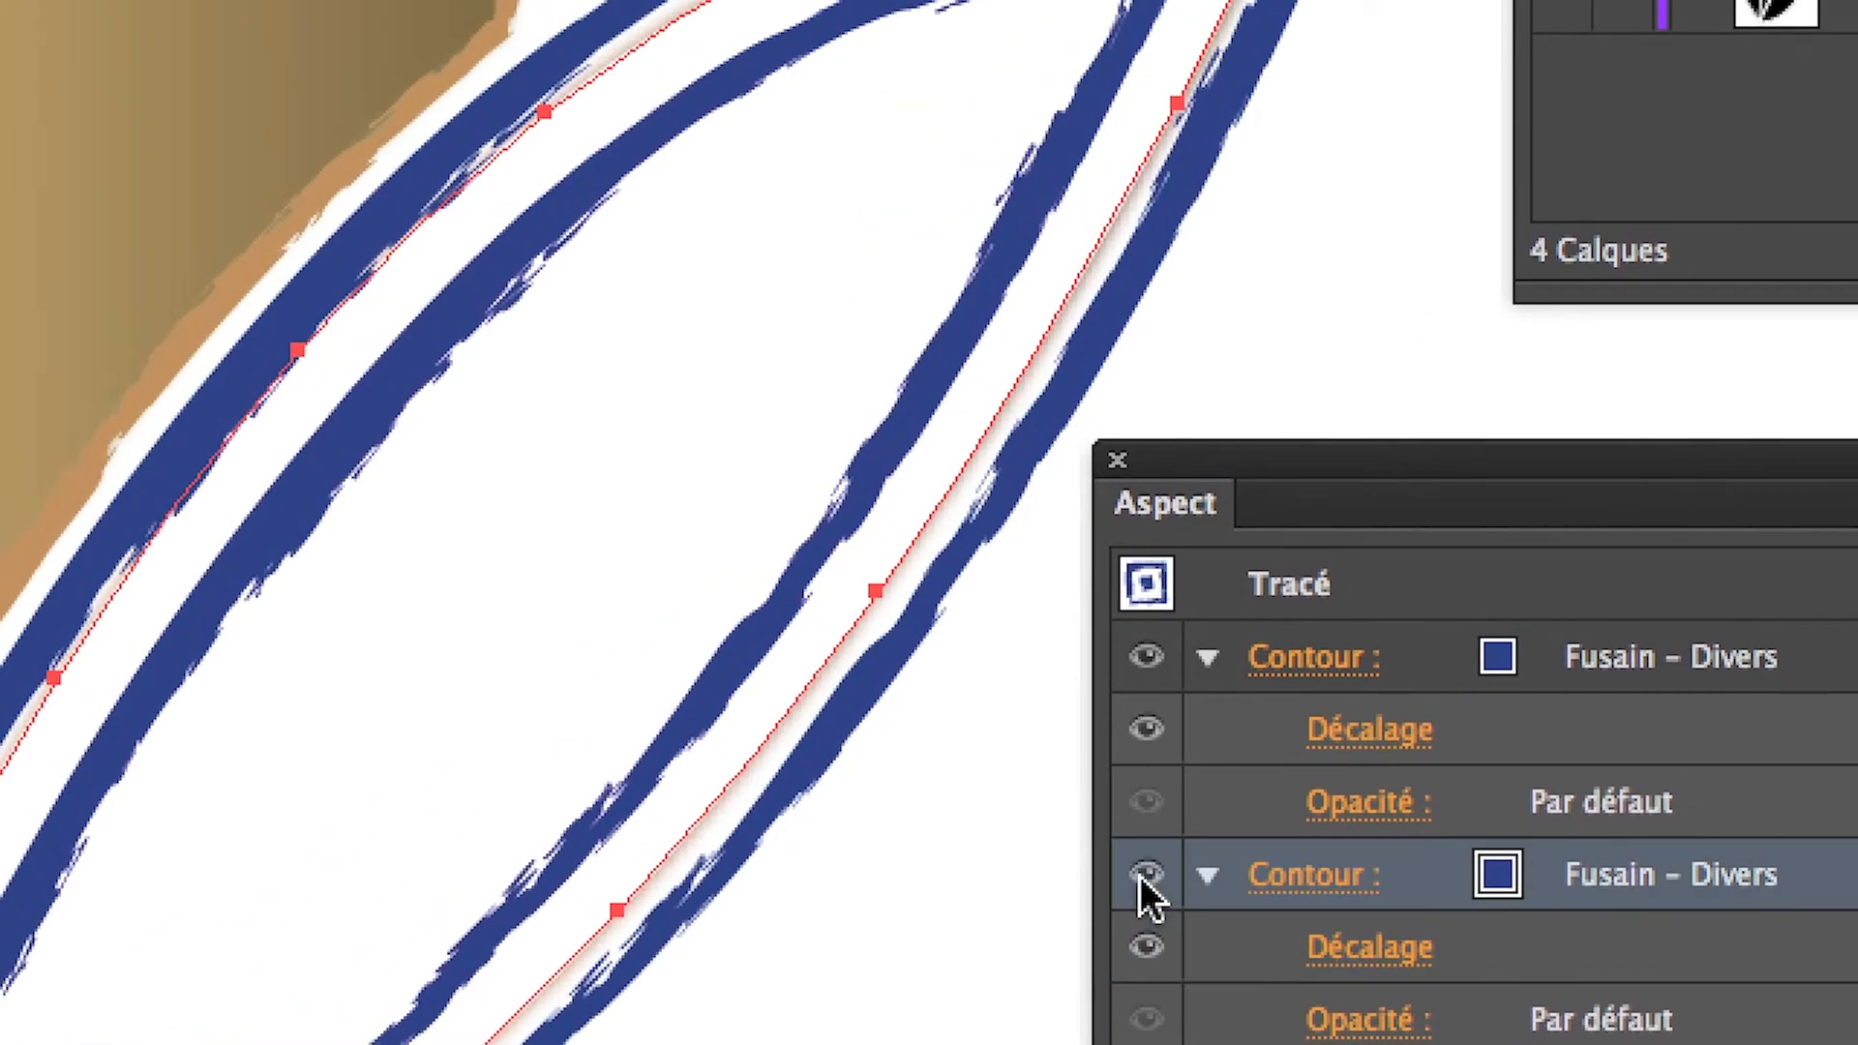
left_click(1144, 875)
left_click(1145, 876)
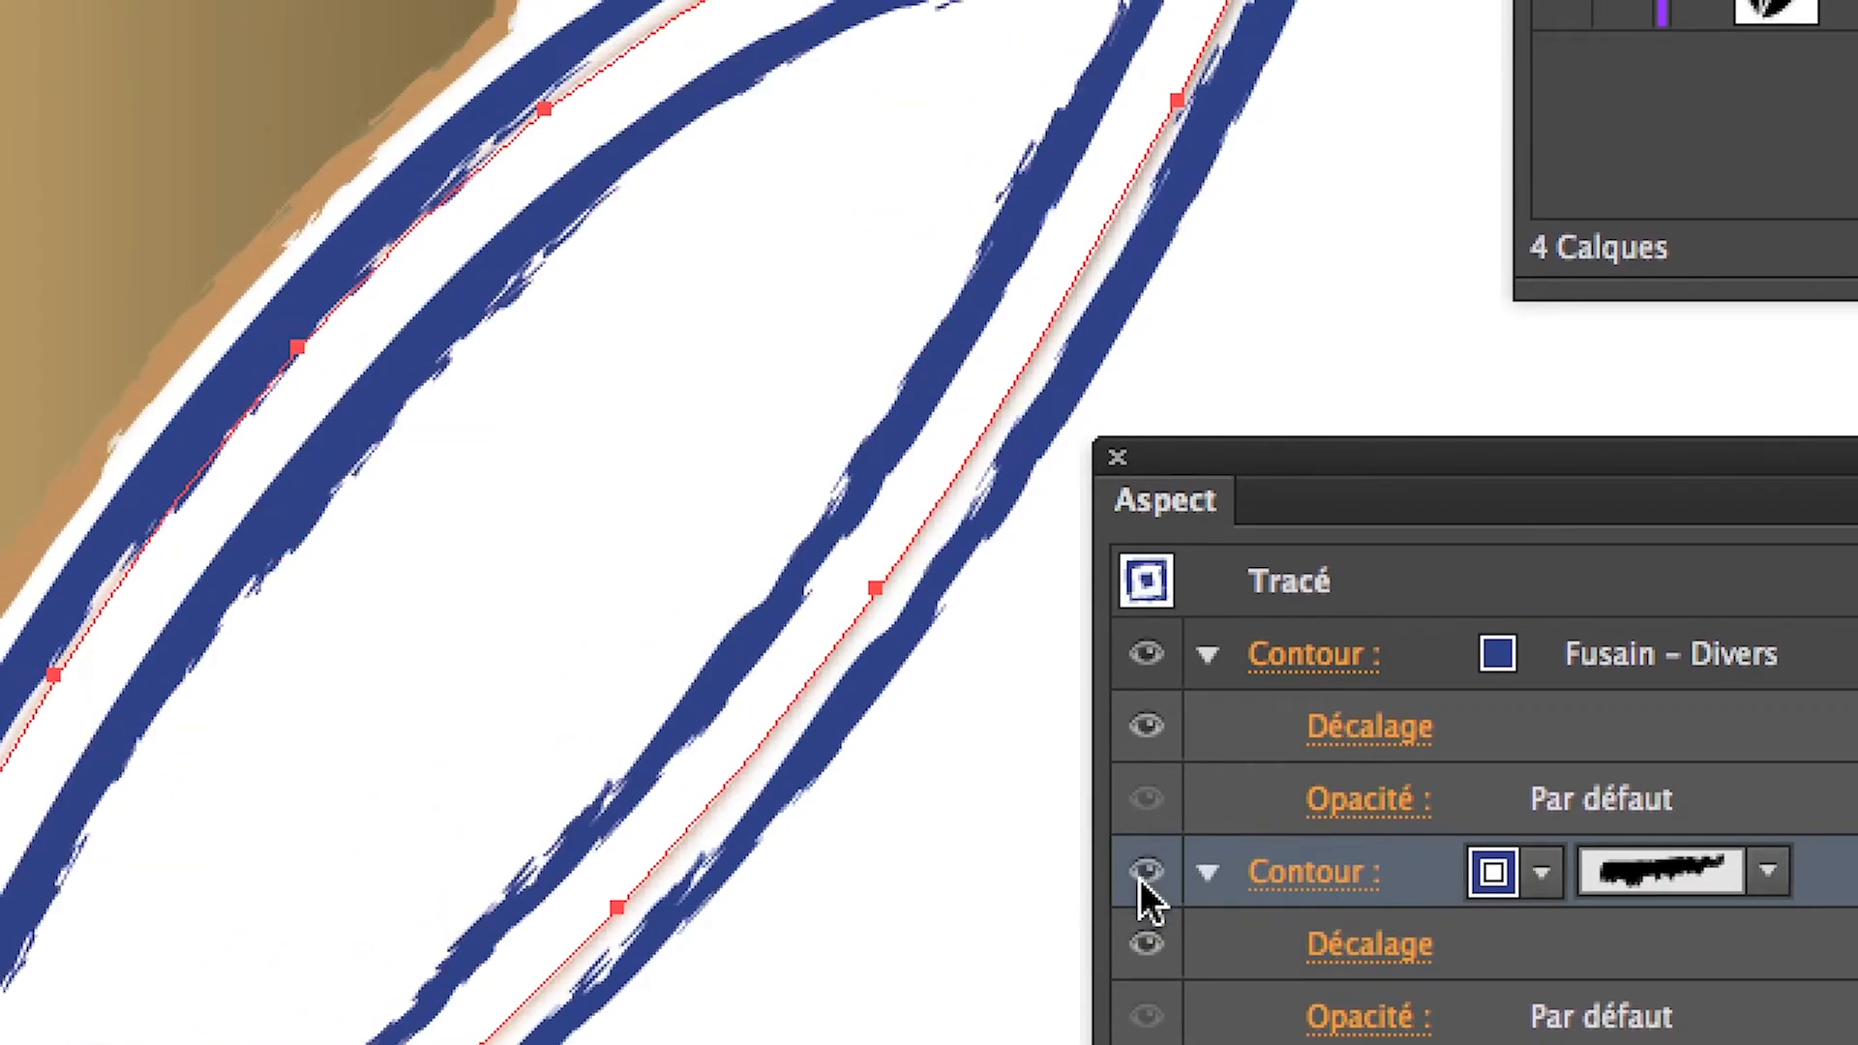
left_click(1144, 877)
left_click(1140, 879)
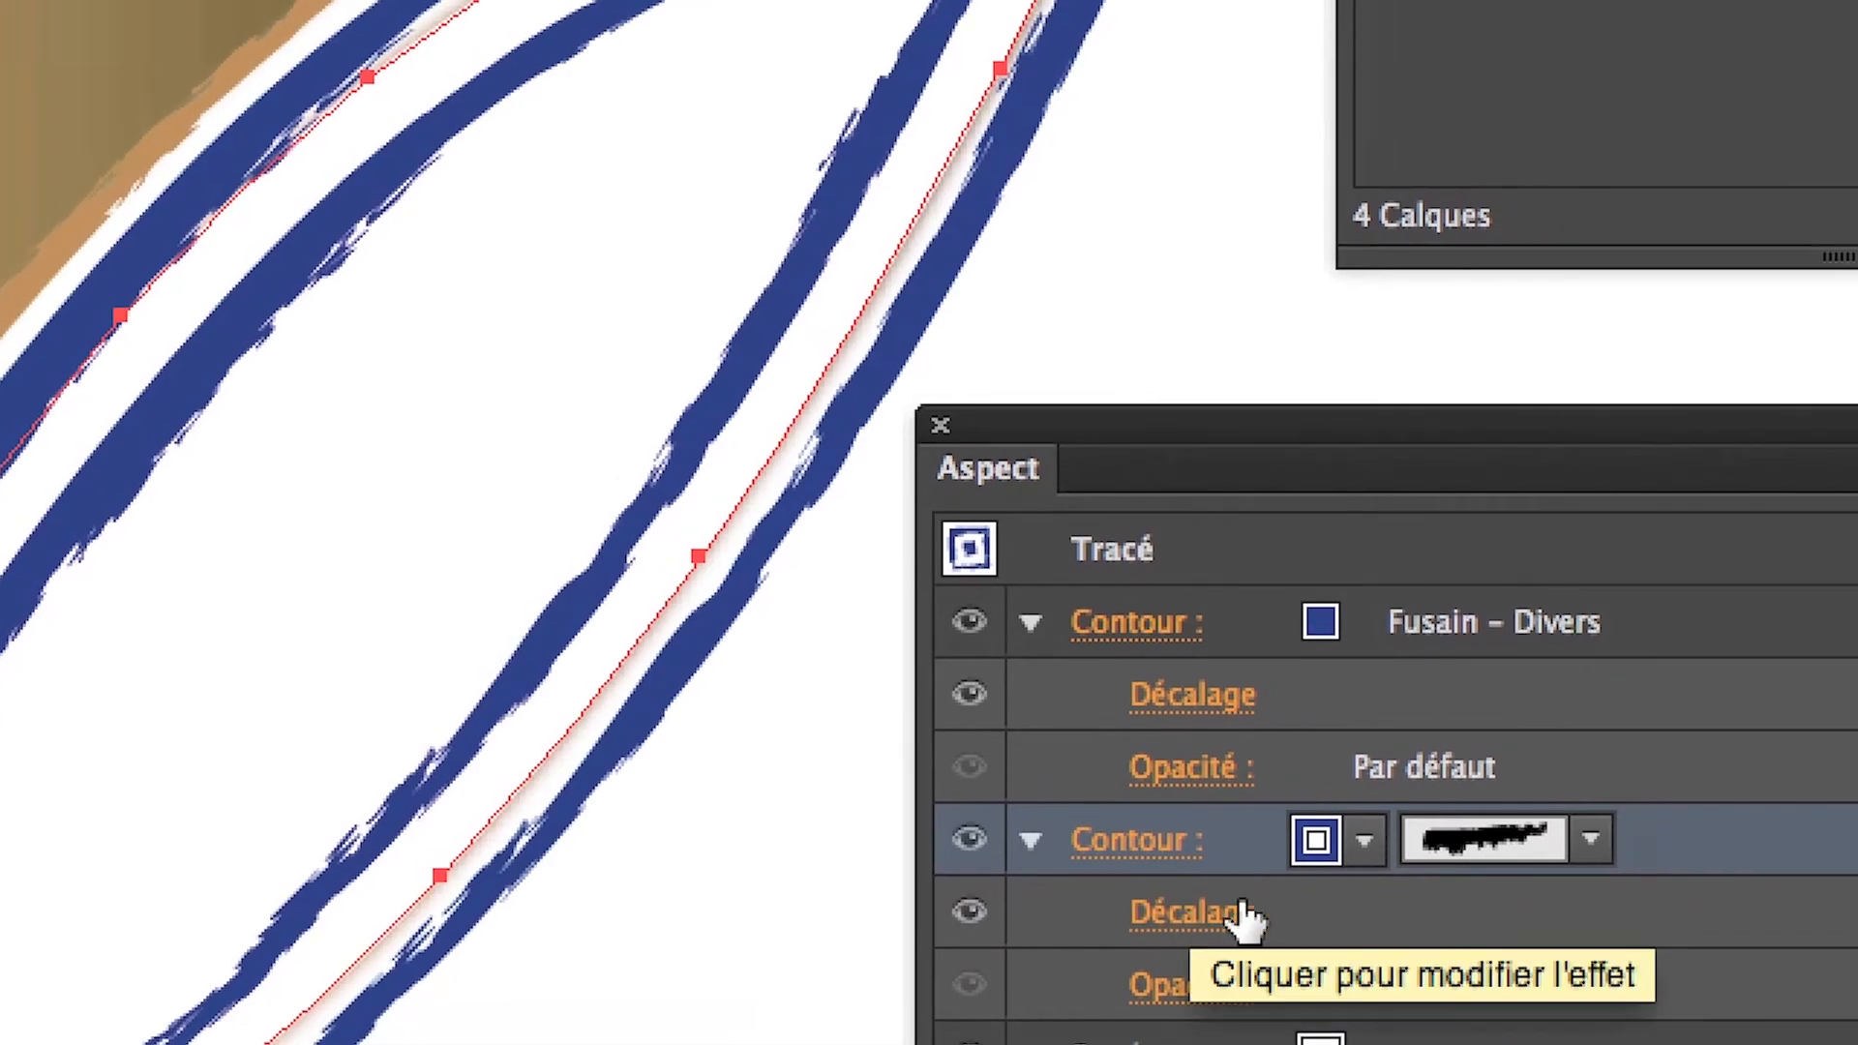
Duplicate the lower Fusain stroke's Décalage effect onto the petal's white fill, and check the copied effect's settings without changing them
left_click(1532, 946)
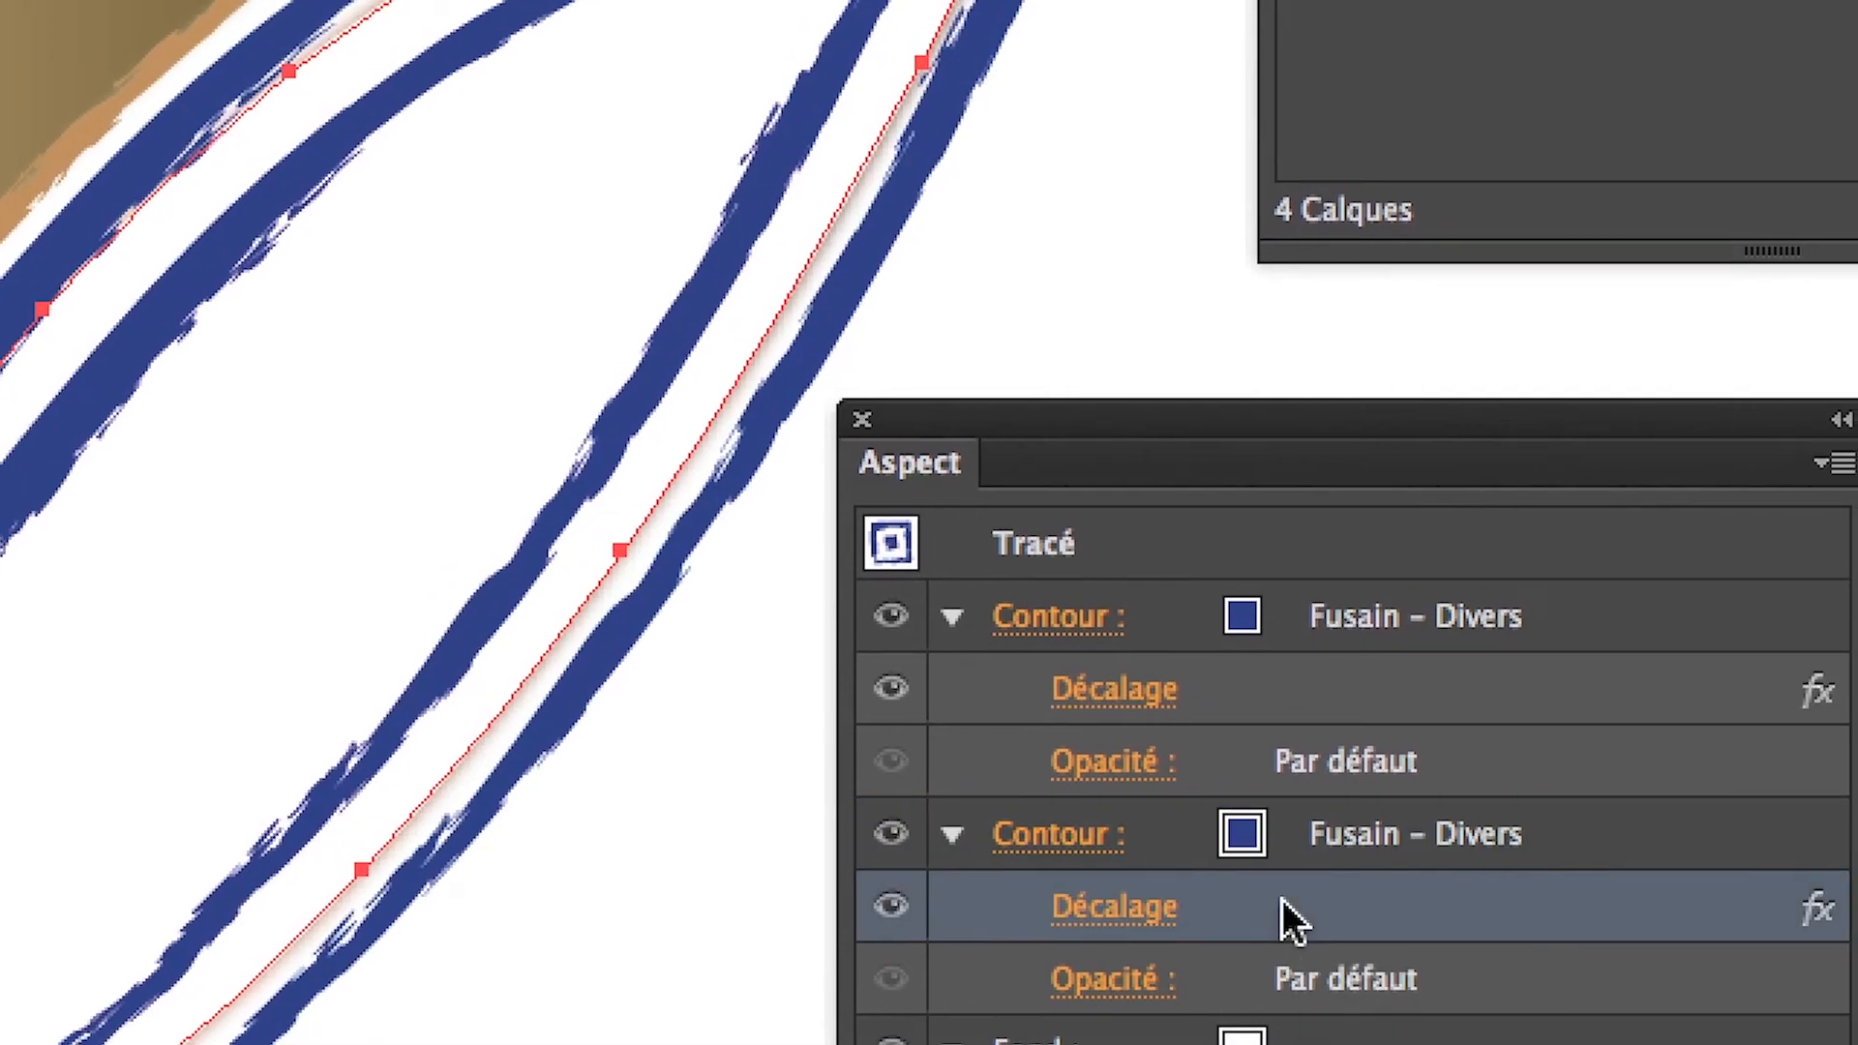
left_click_drag(1285, 900, 1316, 960)
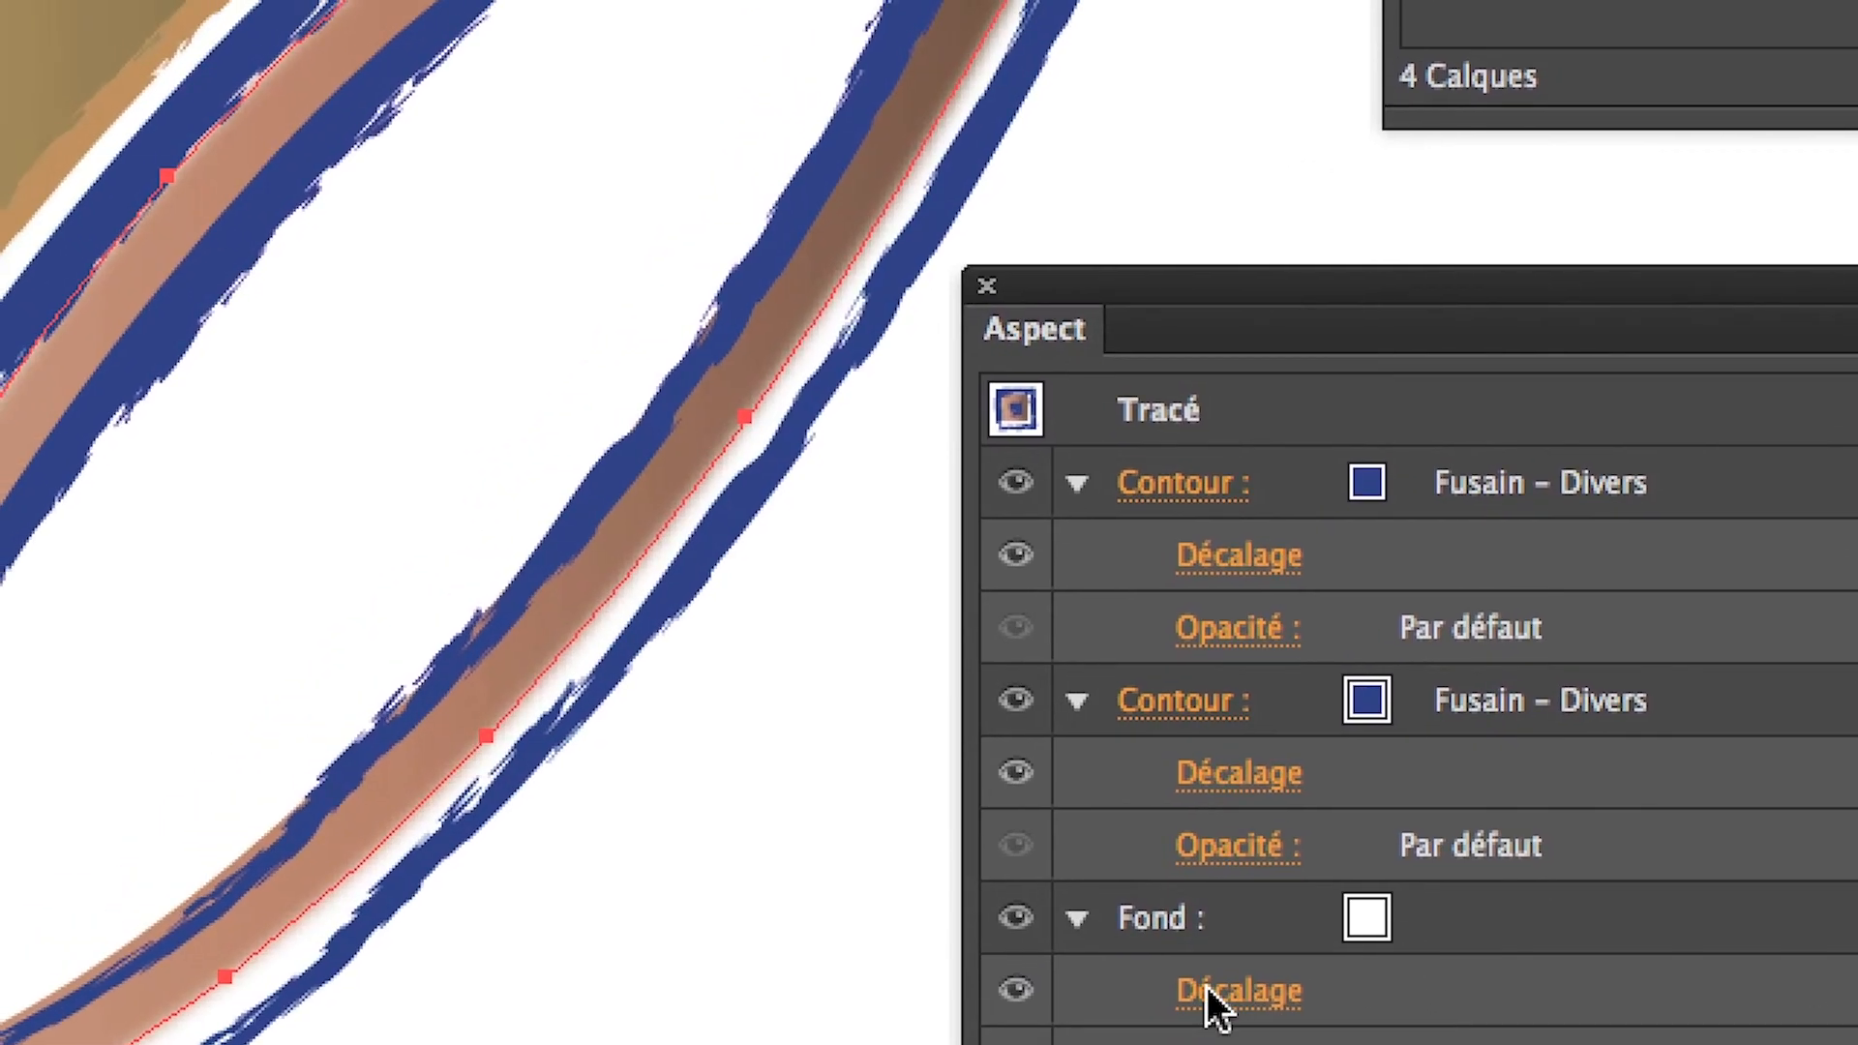
left_click(1205, 985)
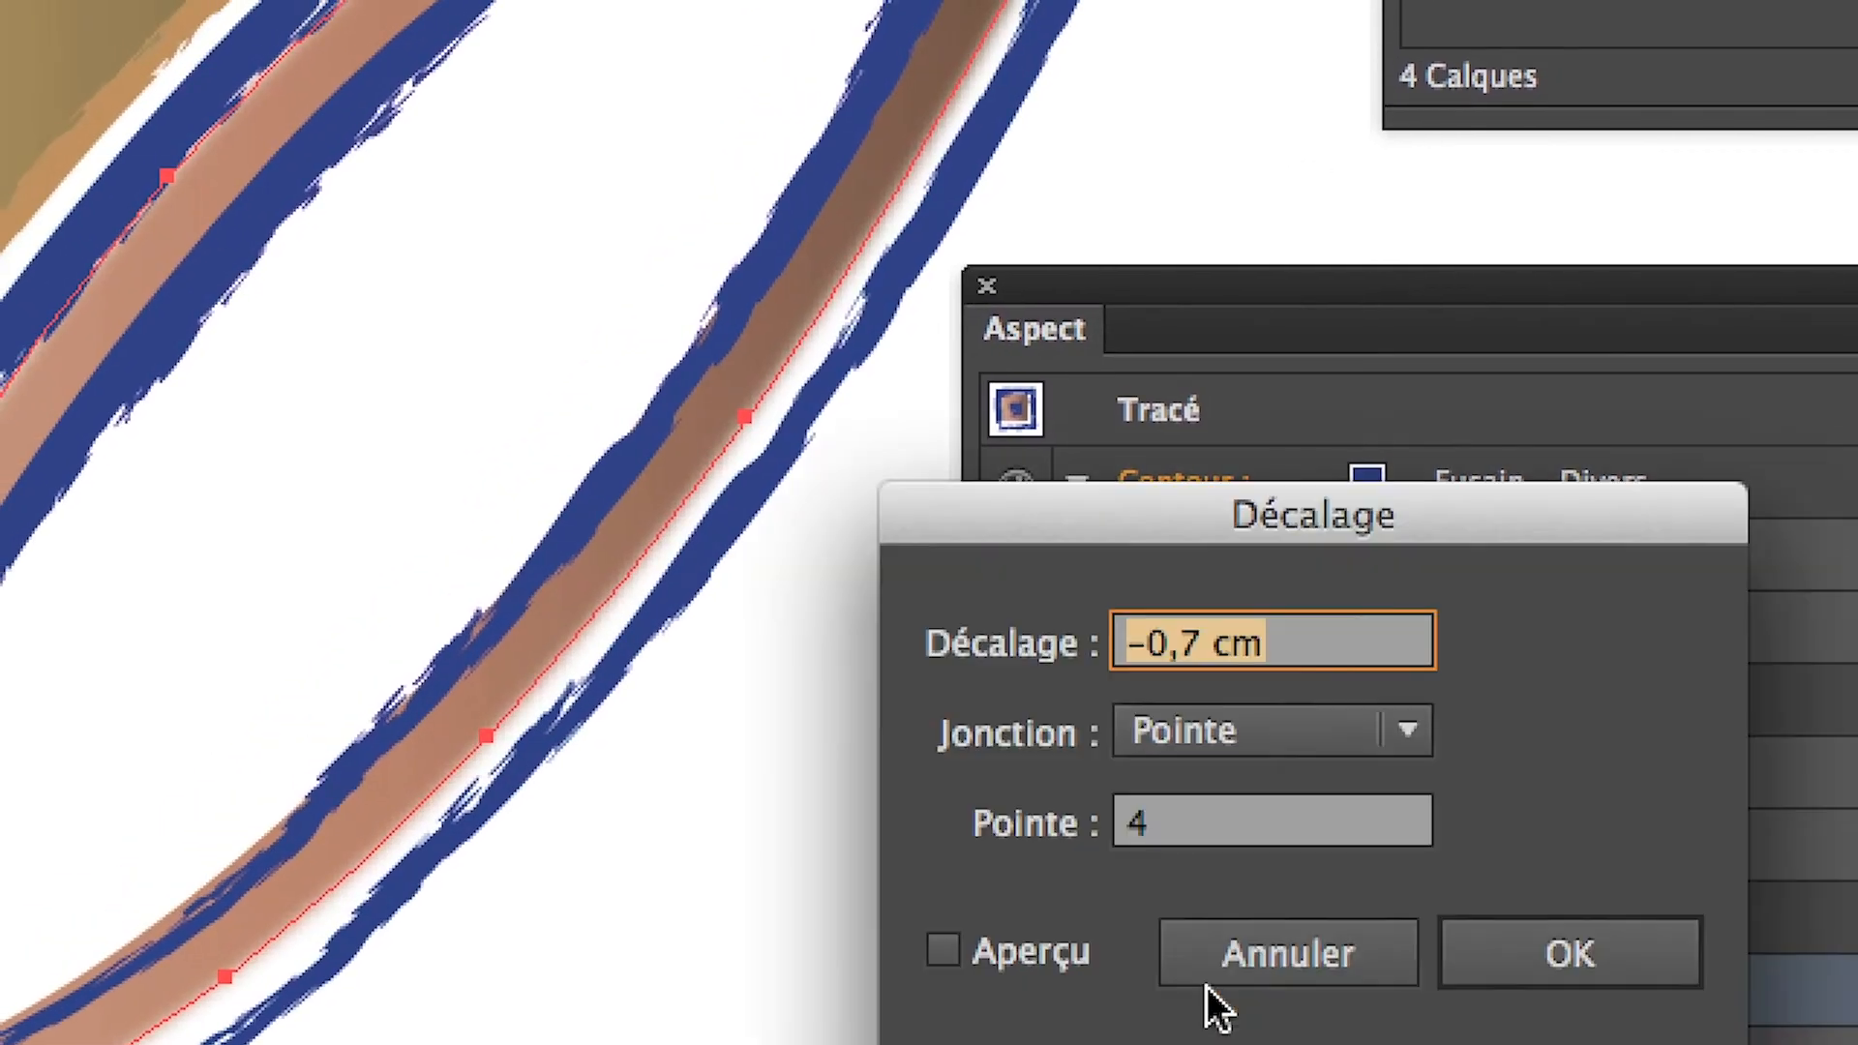
left_click(1229, 968)
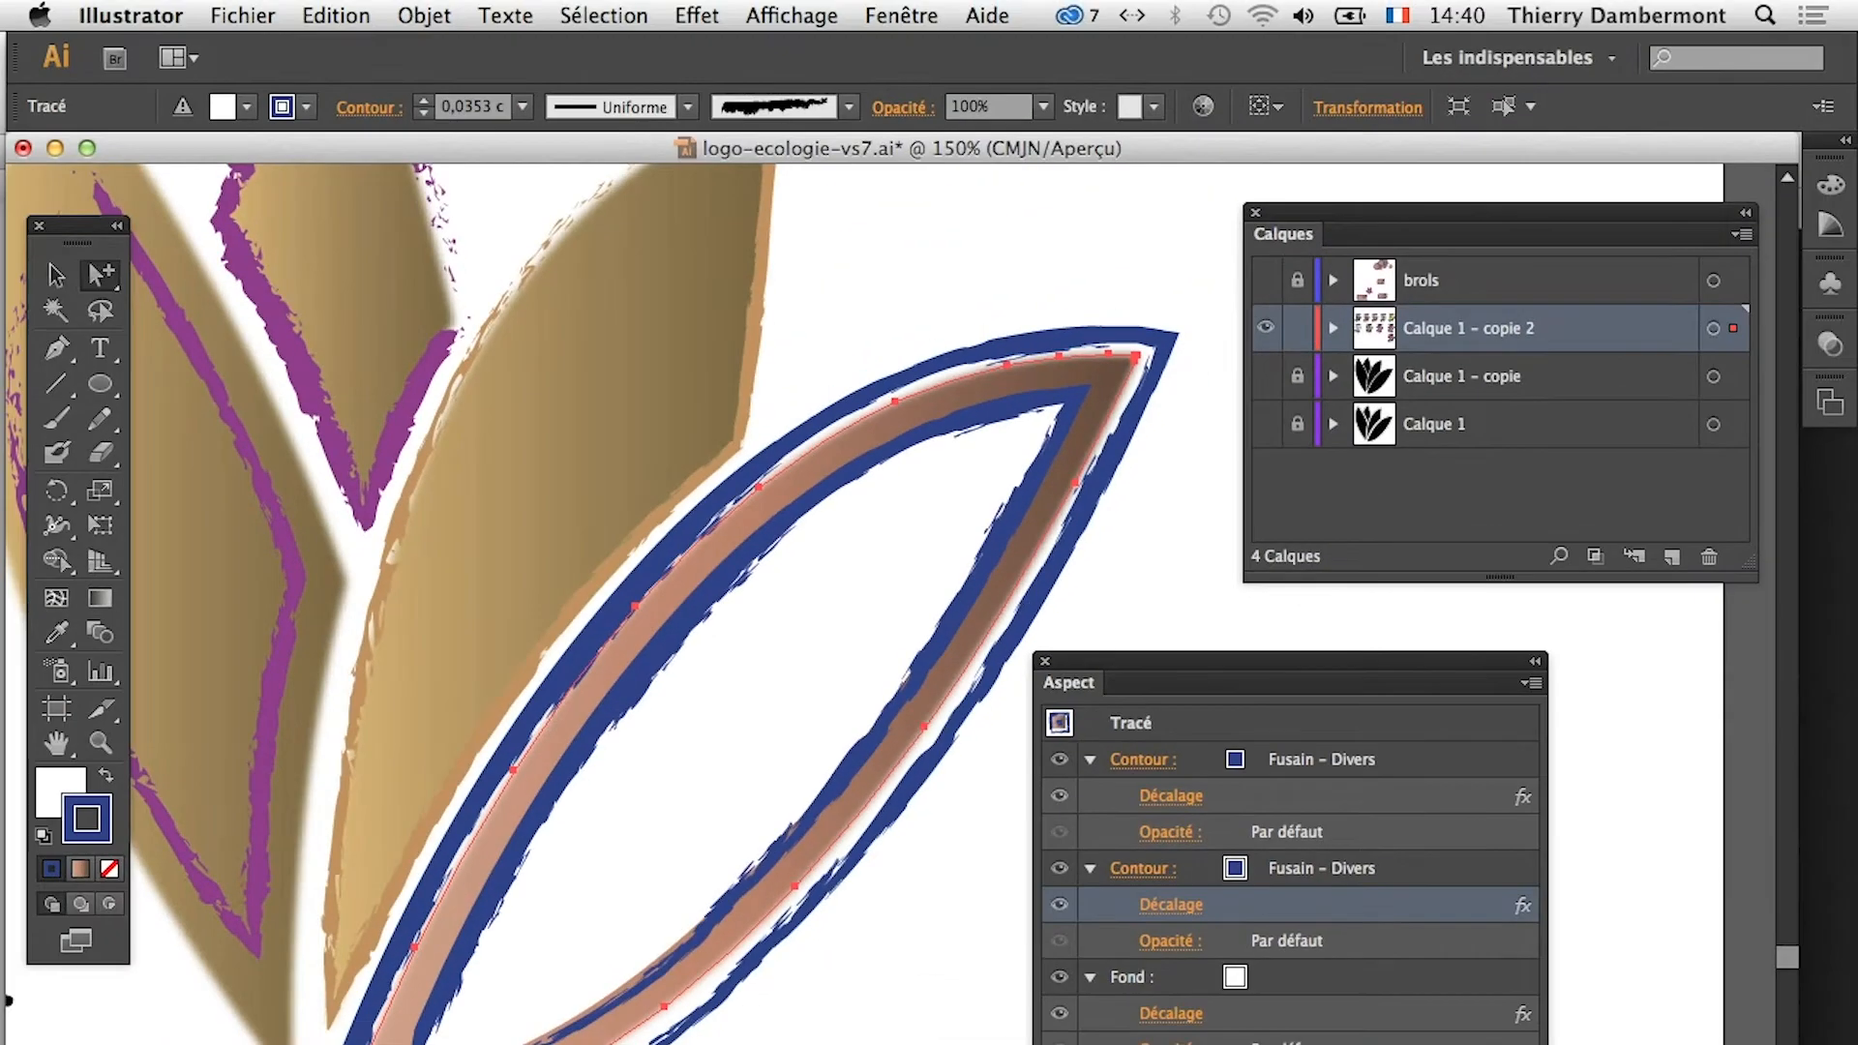
Add a new white fill to the leftmost gold petal and place it between the purple Anthracite stroke and the gradient fill
left_click_drag(234, 554, 600, 610)
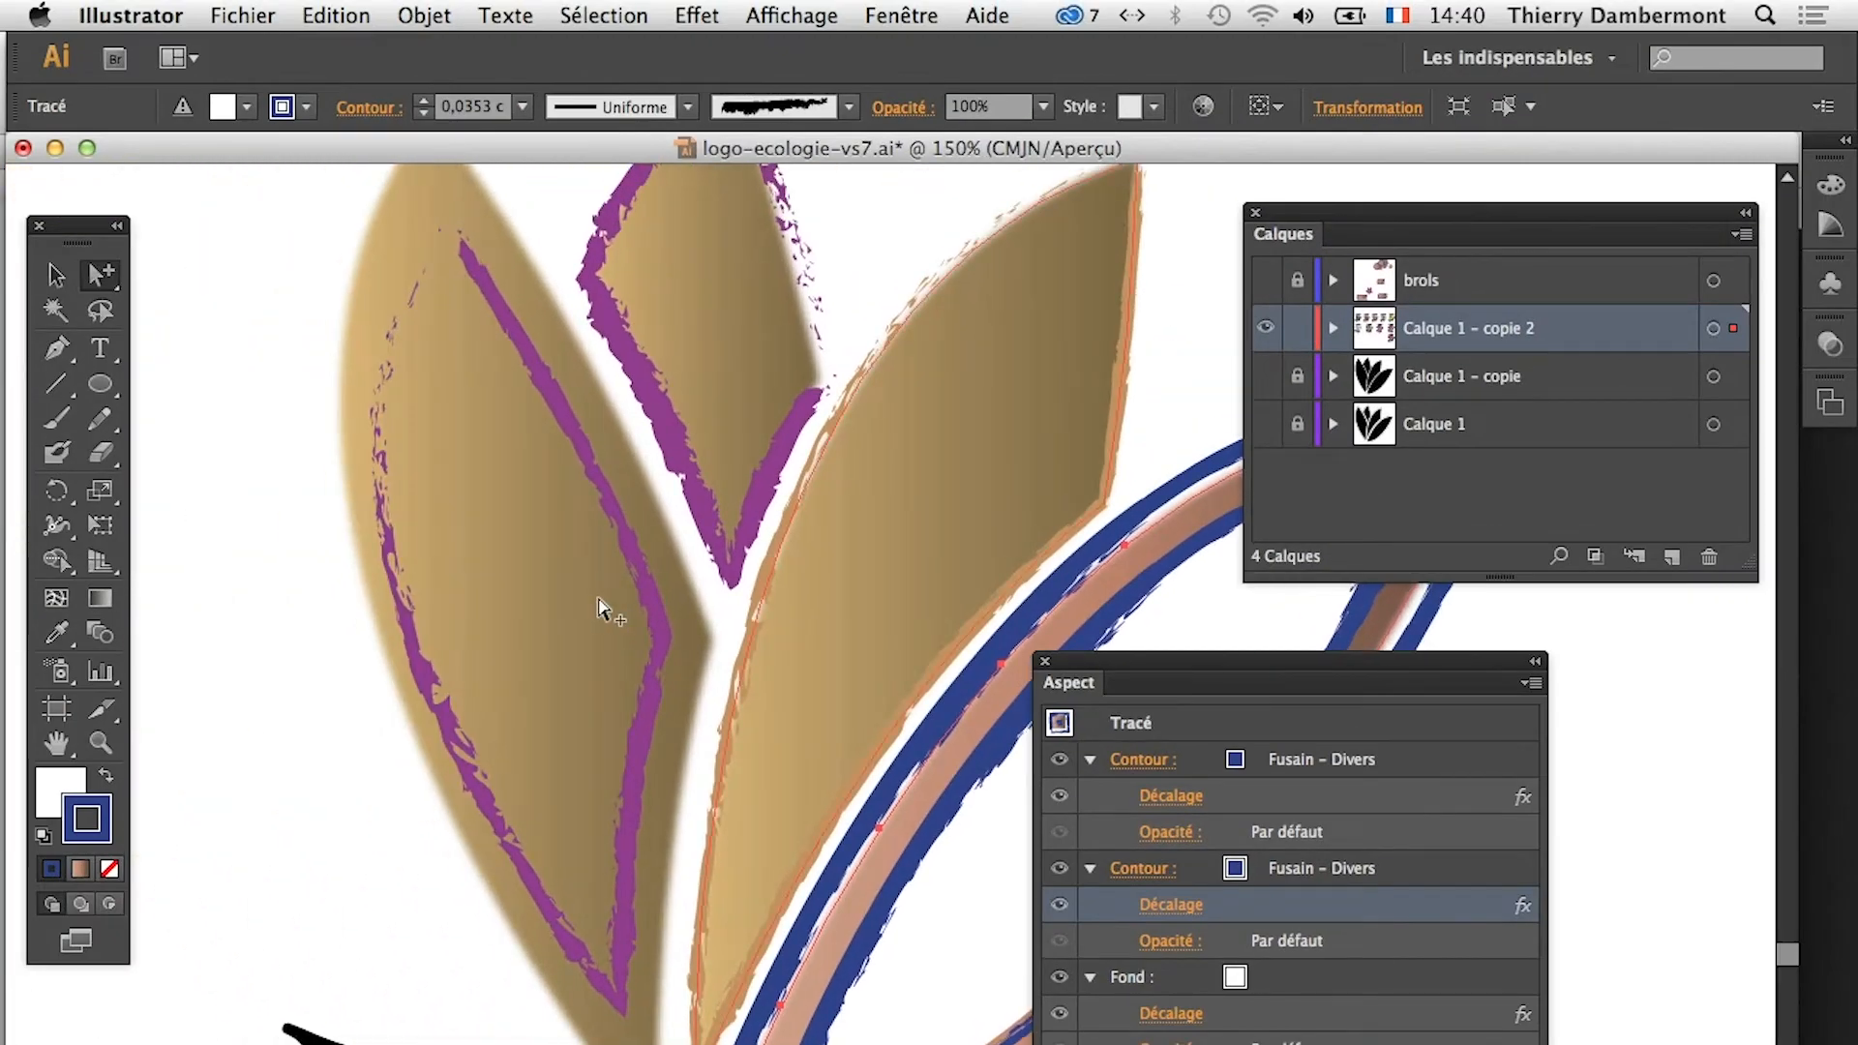
left_click(646, 686)
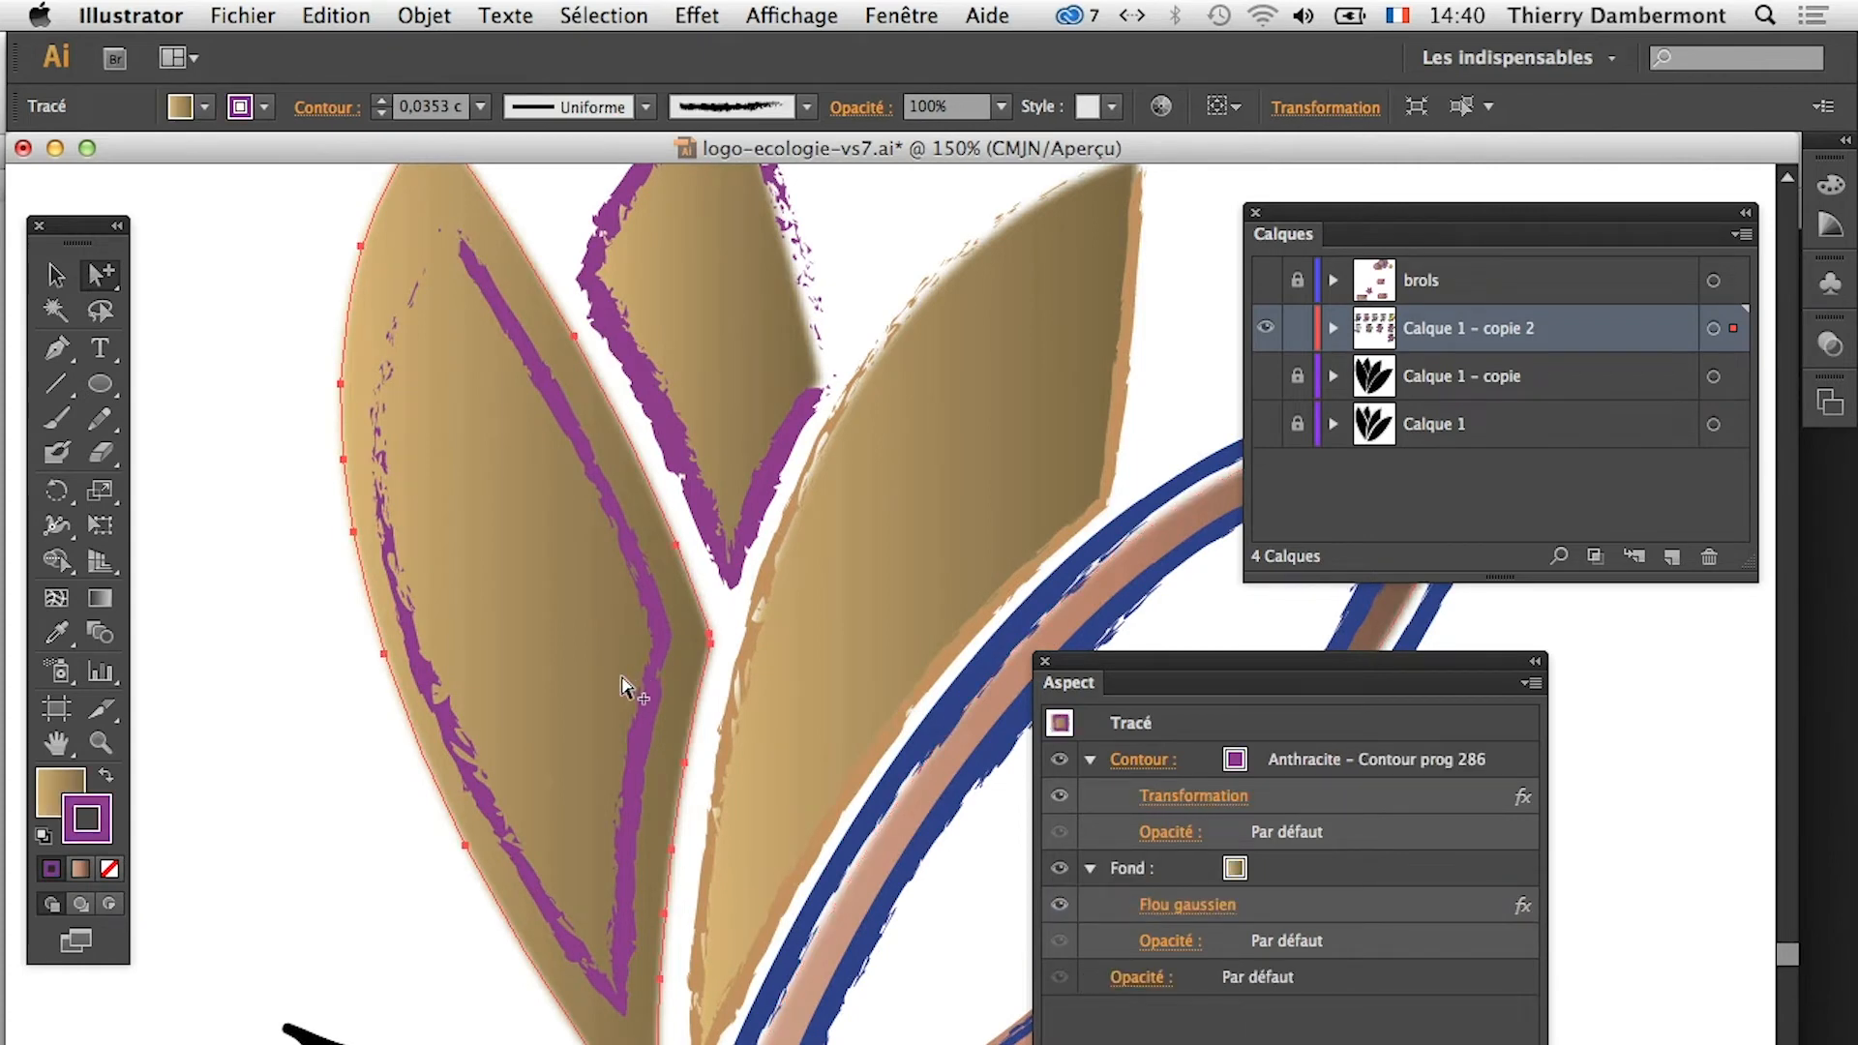
left_click_drag(624, 687, 577, 759)
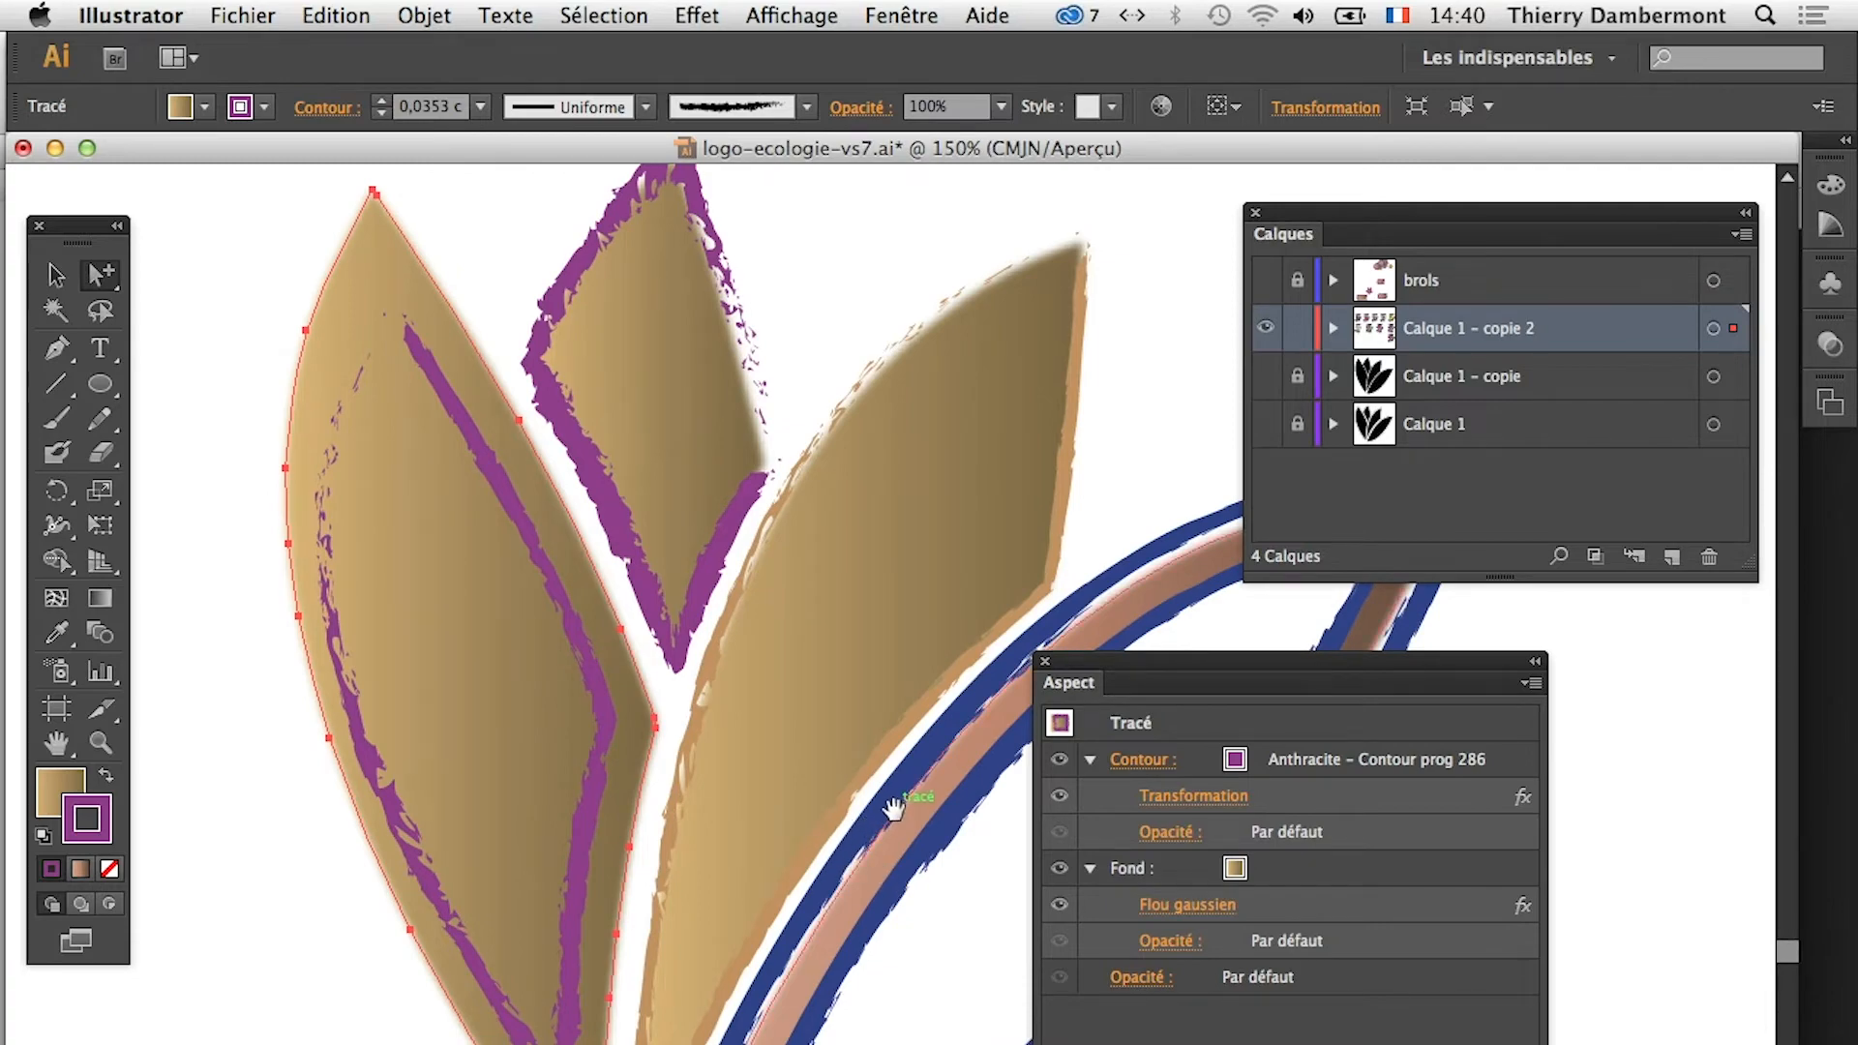
left_click_drag(1191, 698, 848, 472)
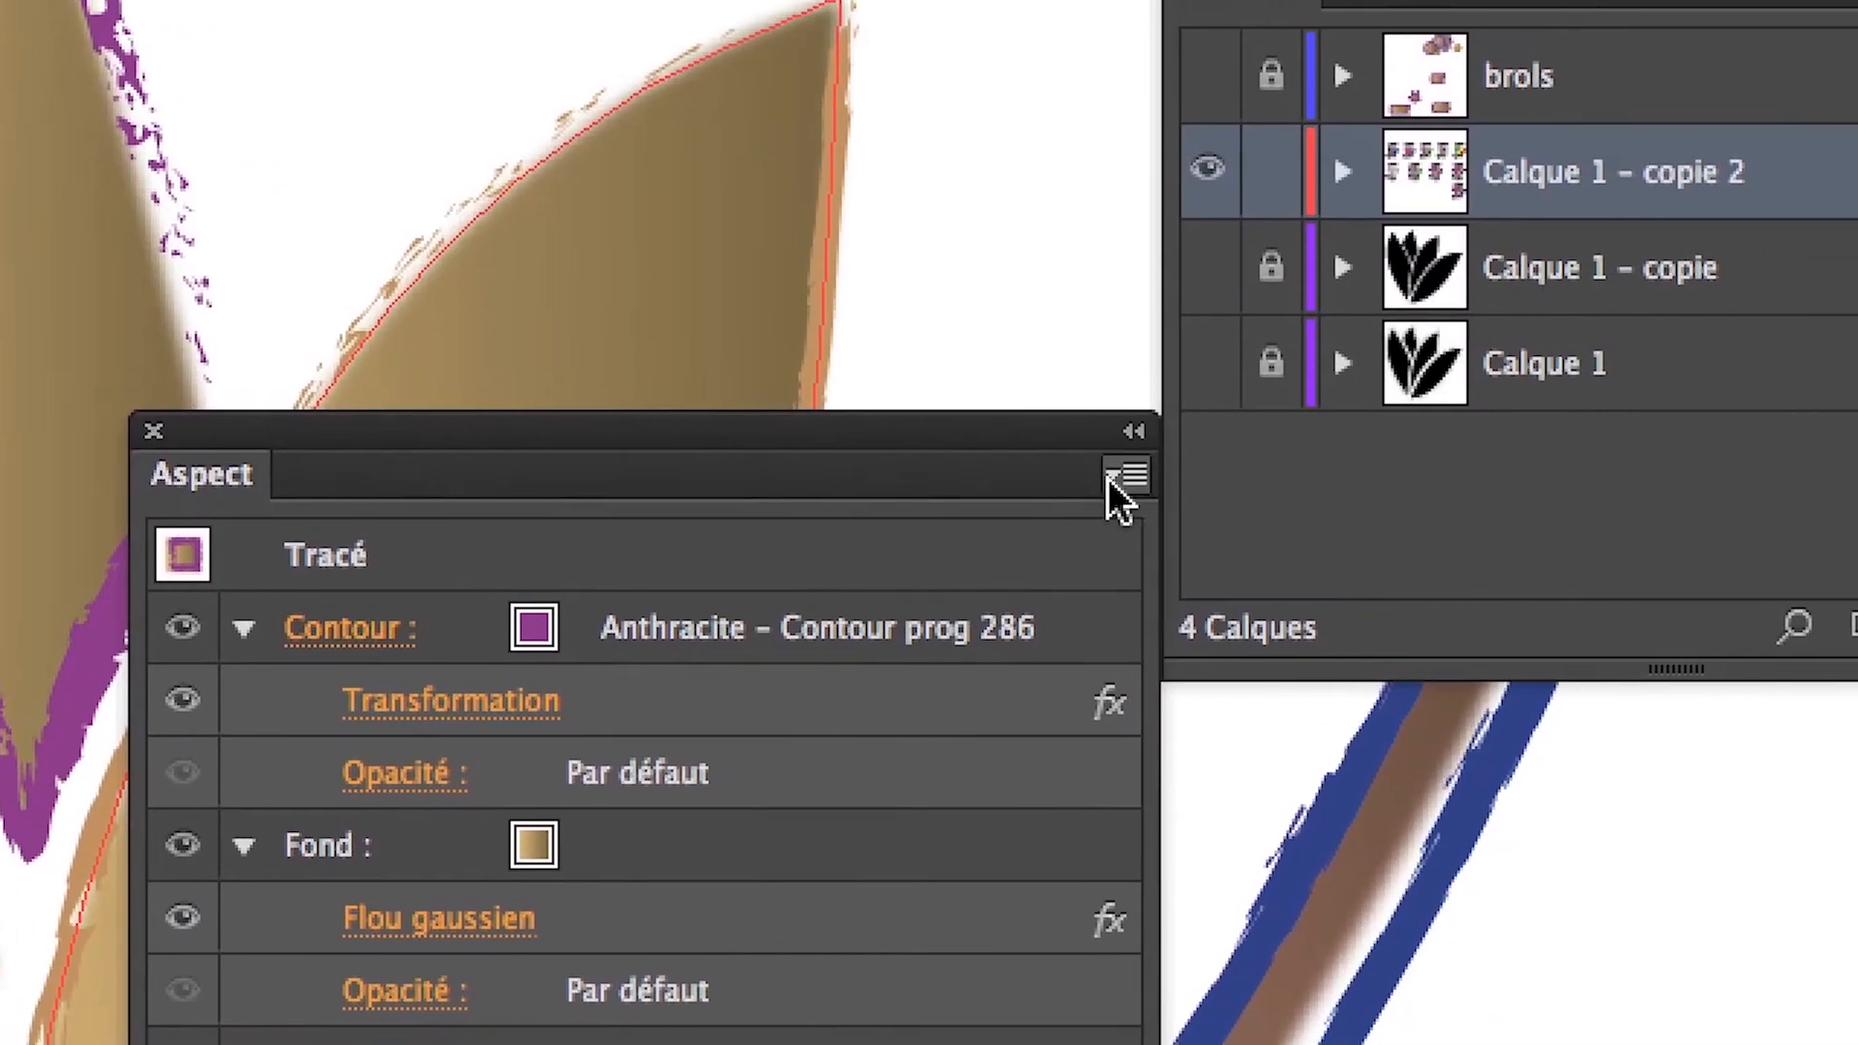
left_click(1112, 474)
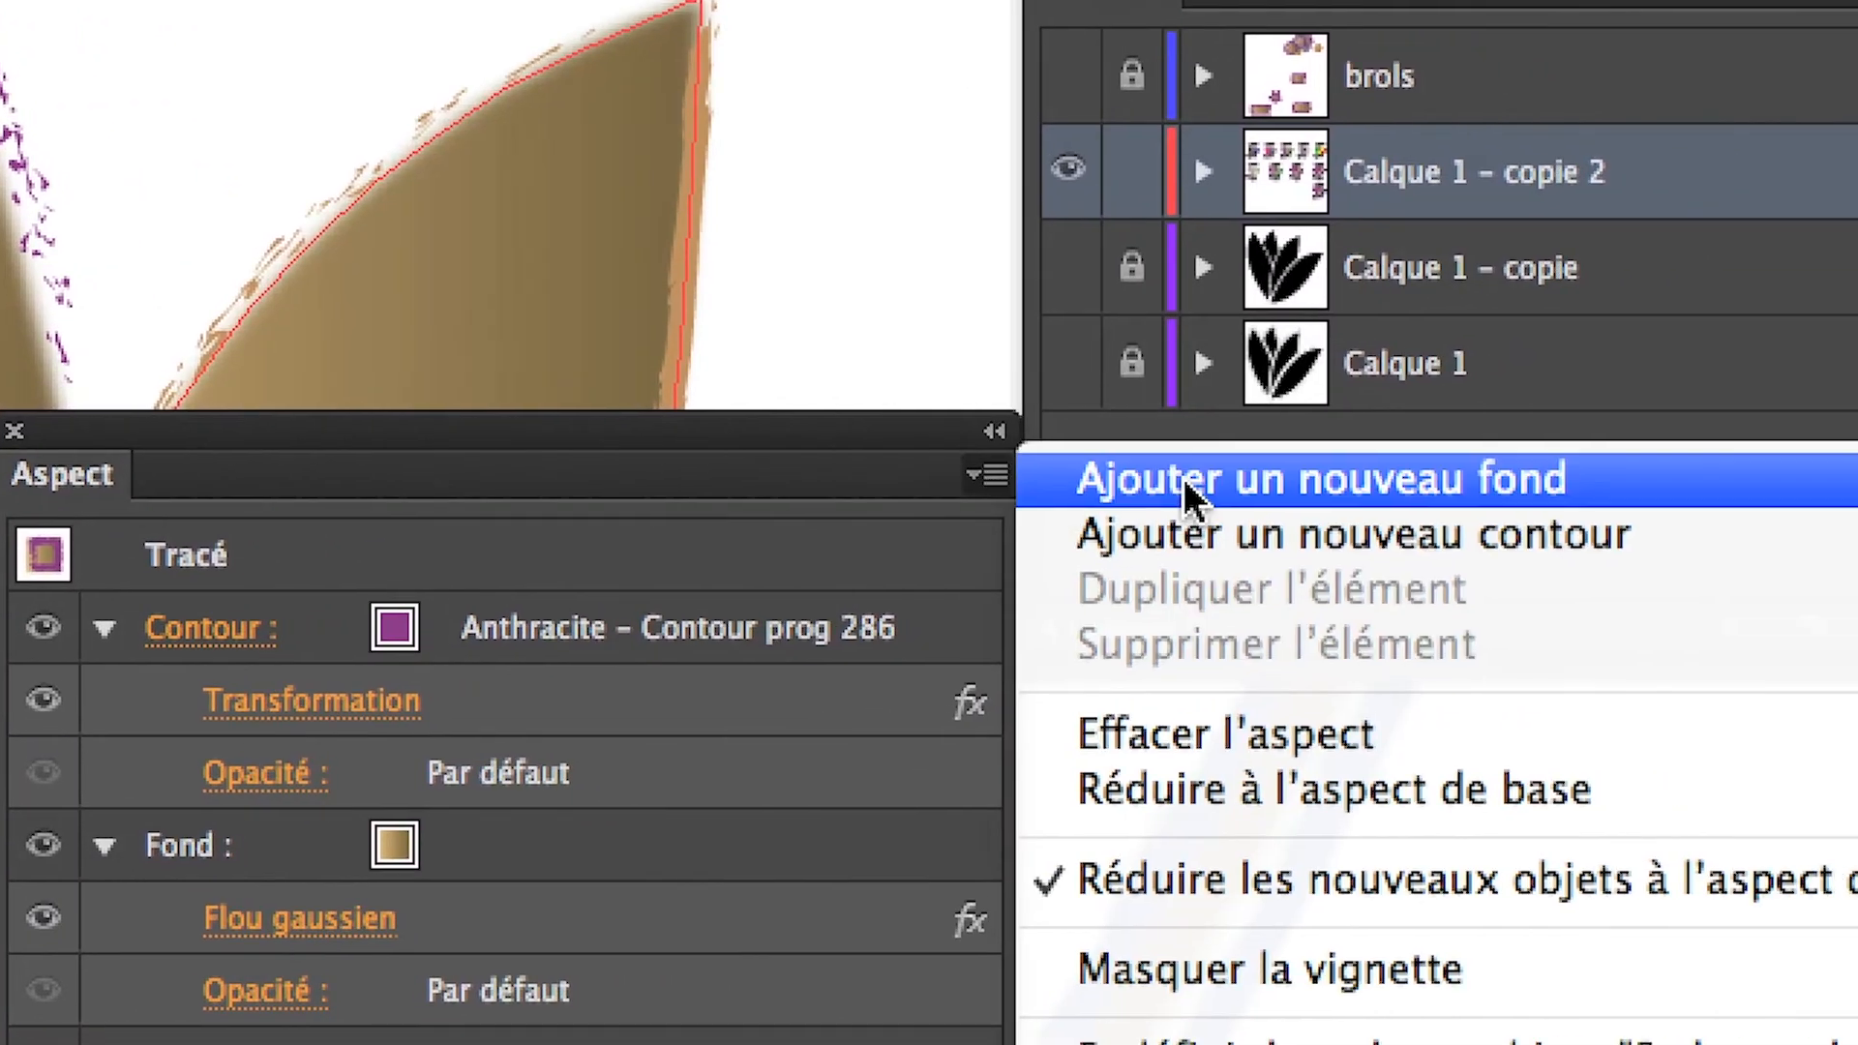
left_click(1257, 477)
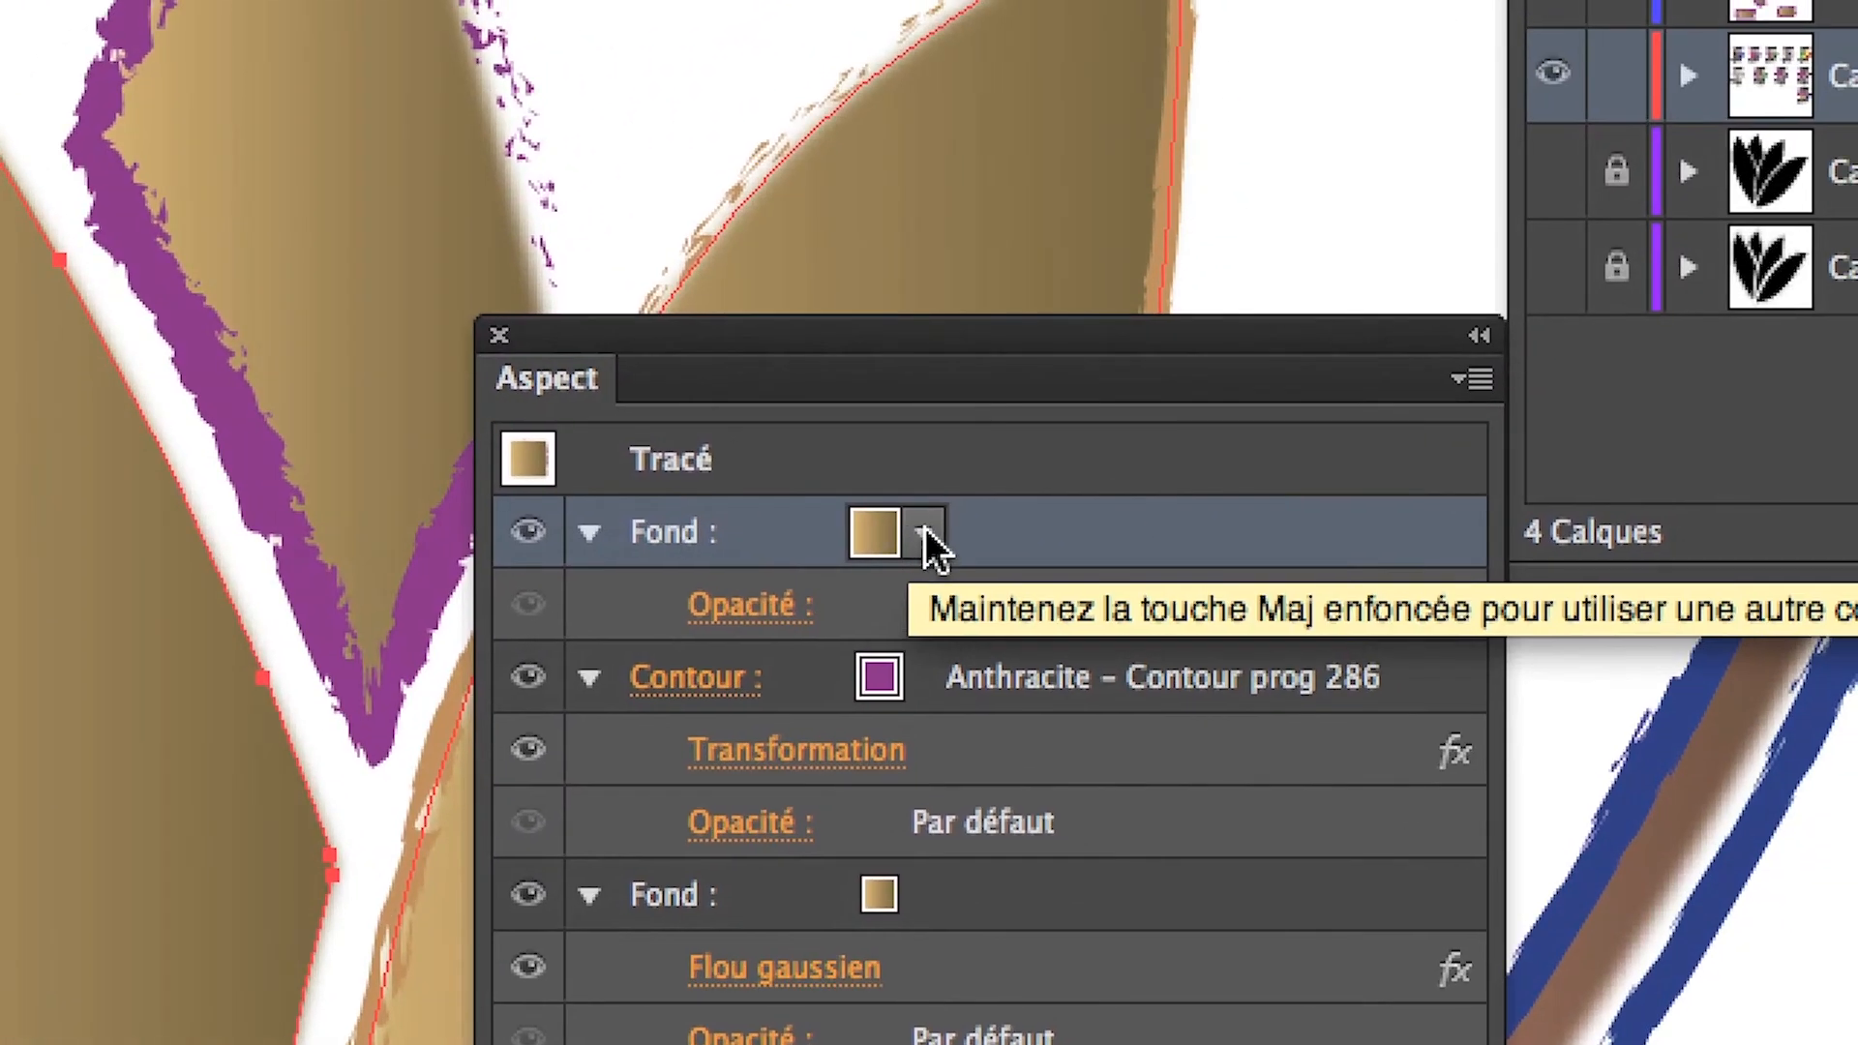
left_click(903, 486)
left_click(750, 568)
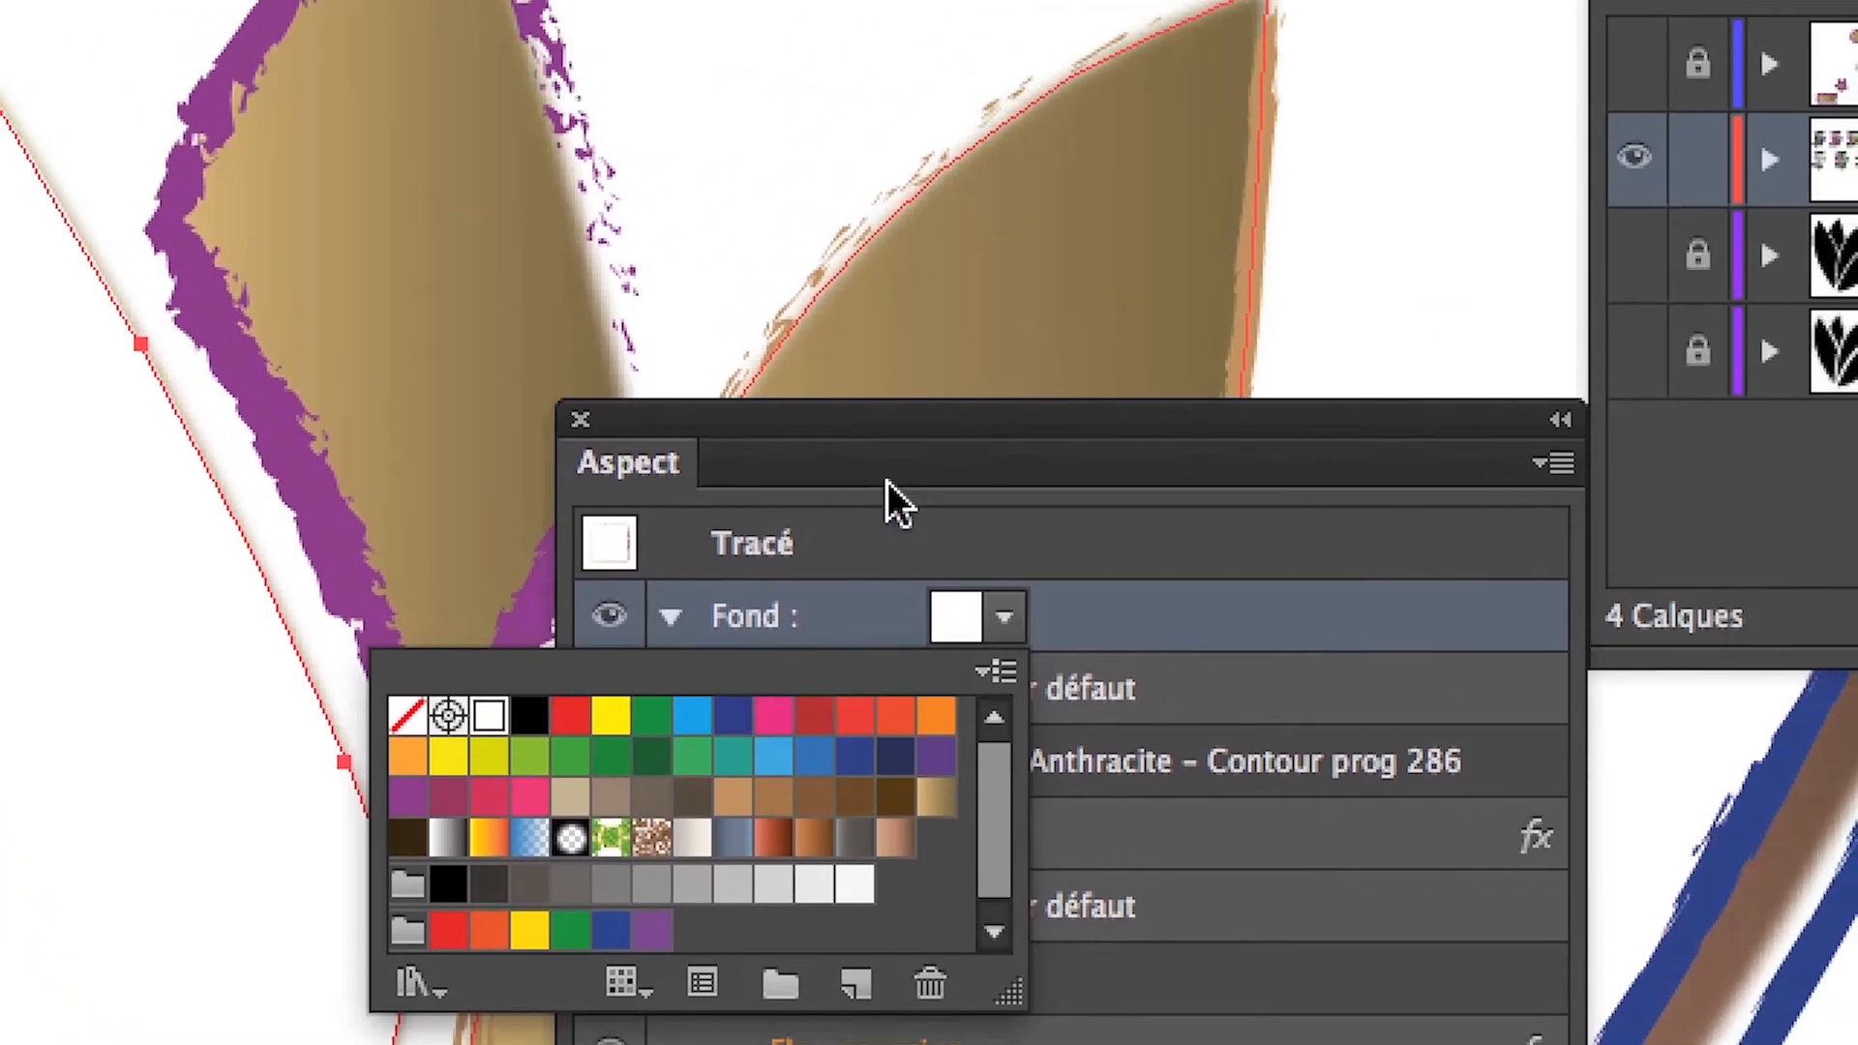
left_click(1147, 269)
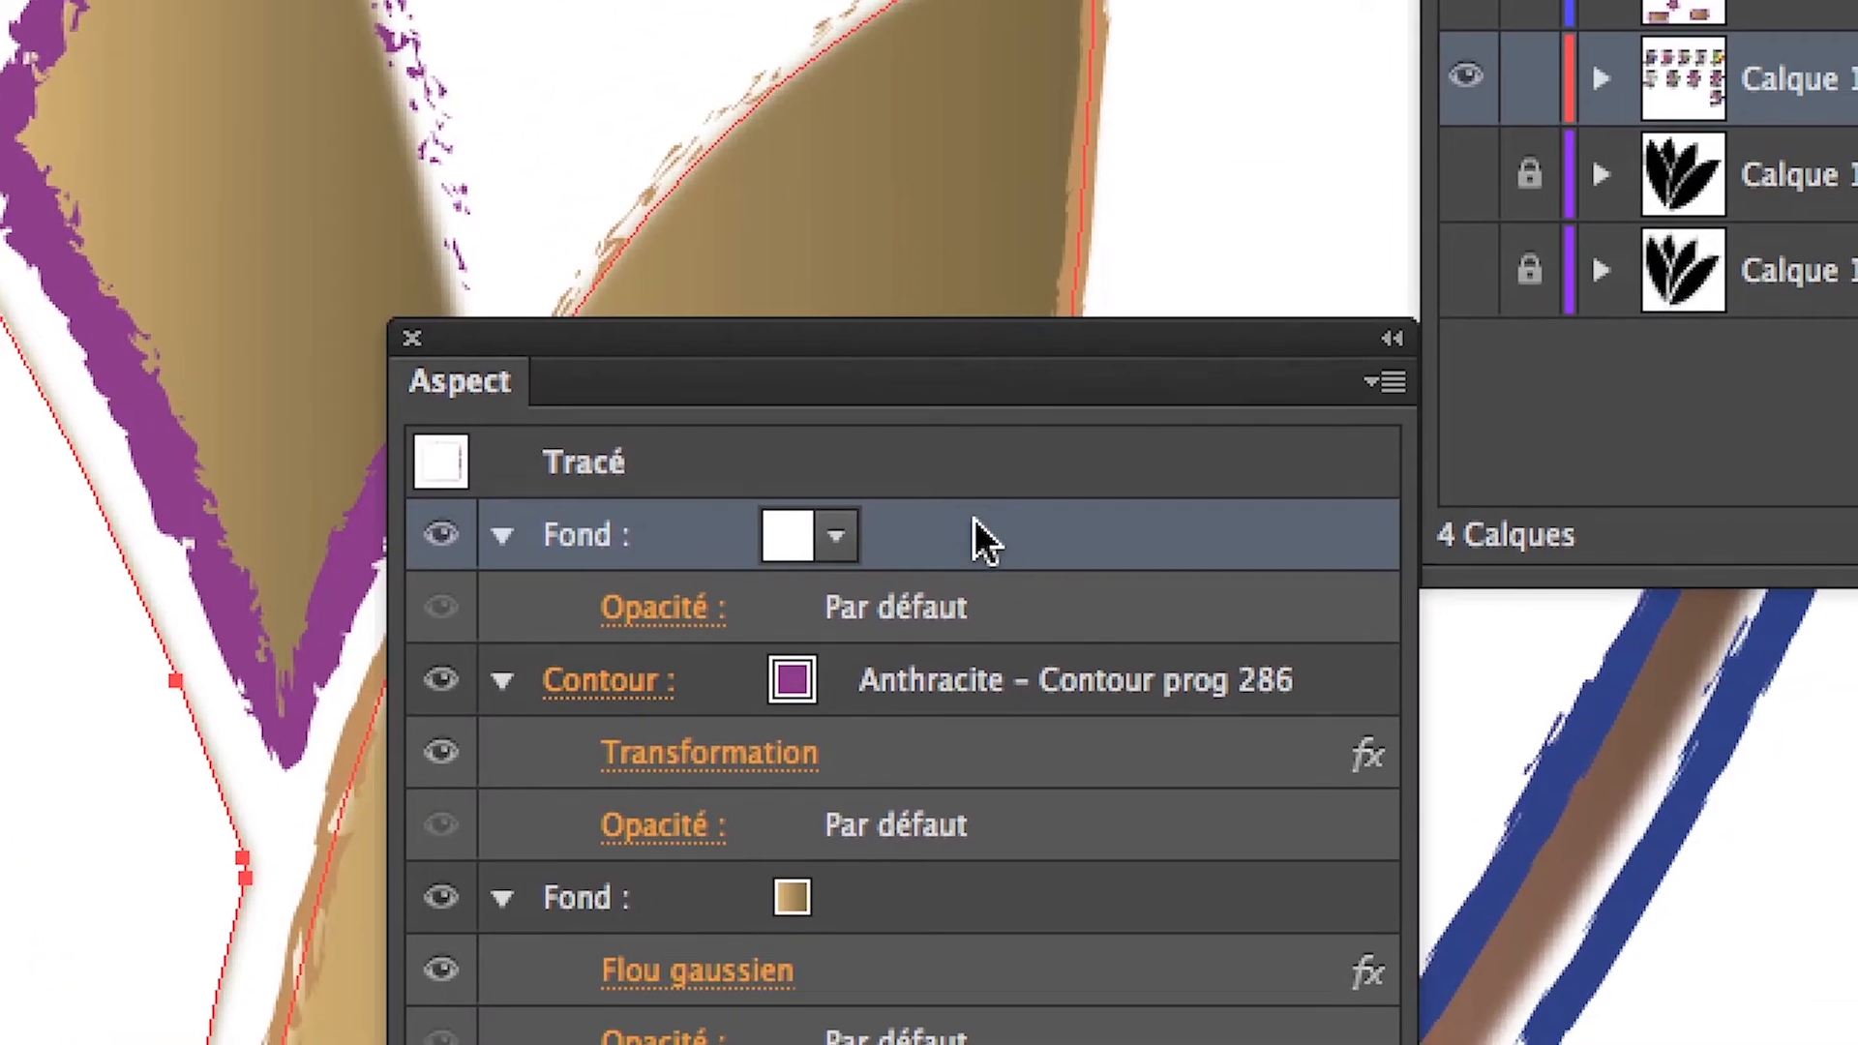
left_click_drag(1143, 645, 1116, 902)
left_click_drag(962, 617, 956, 643)
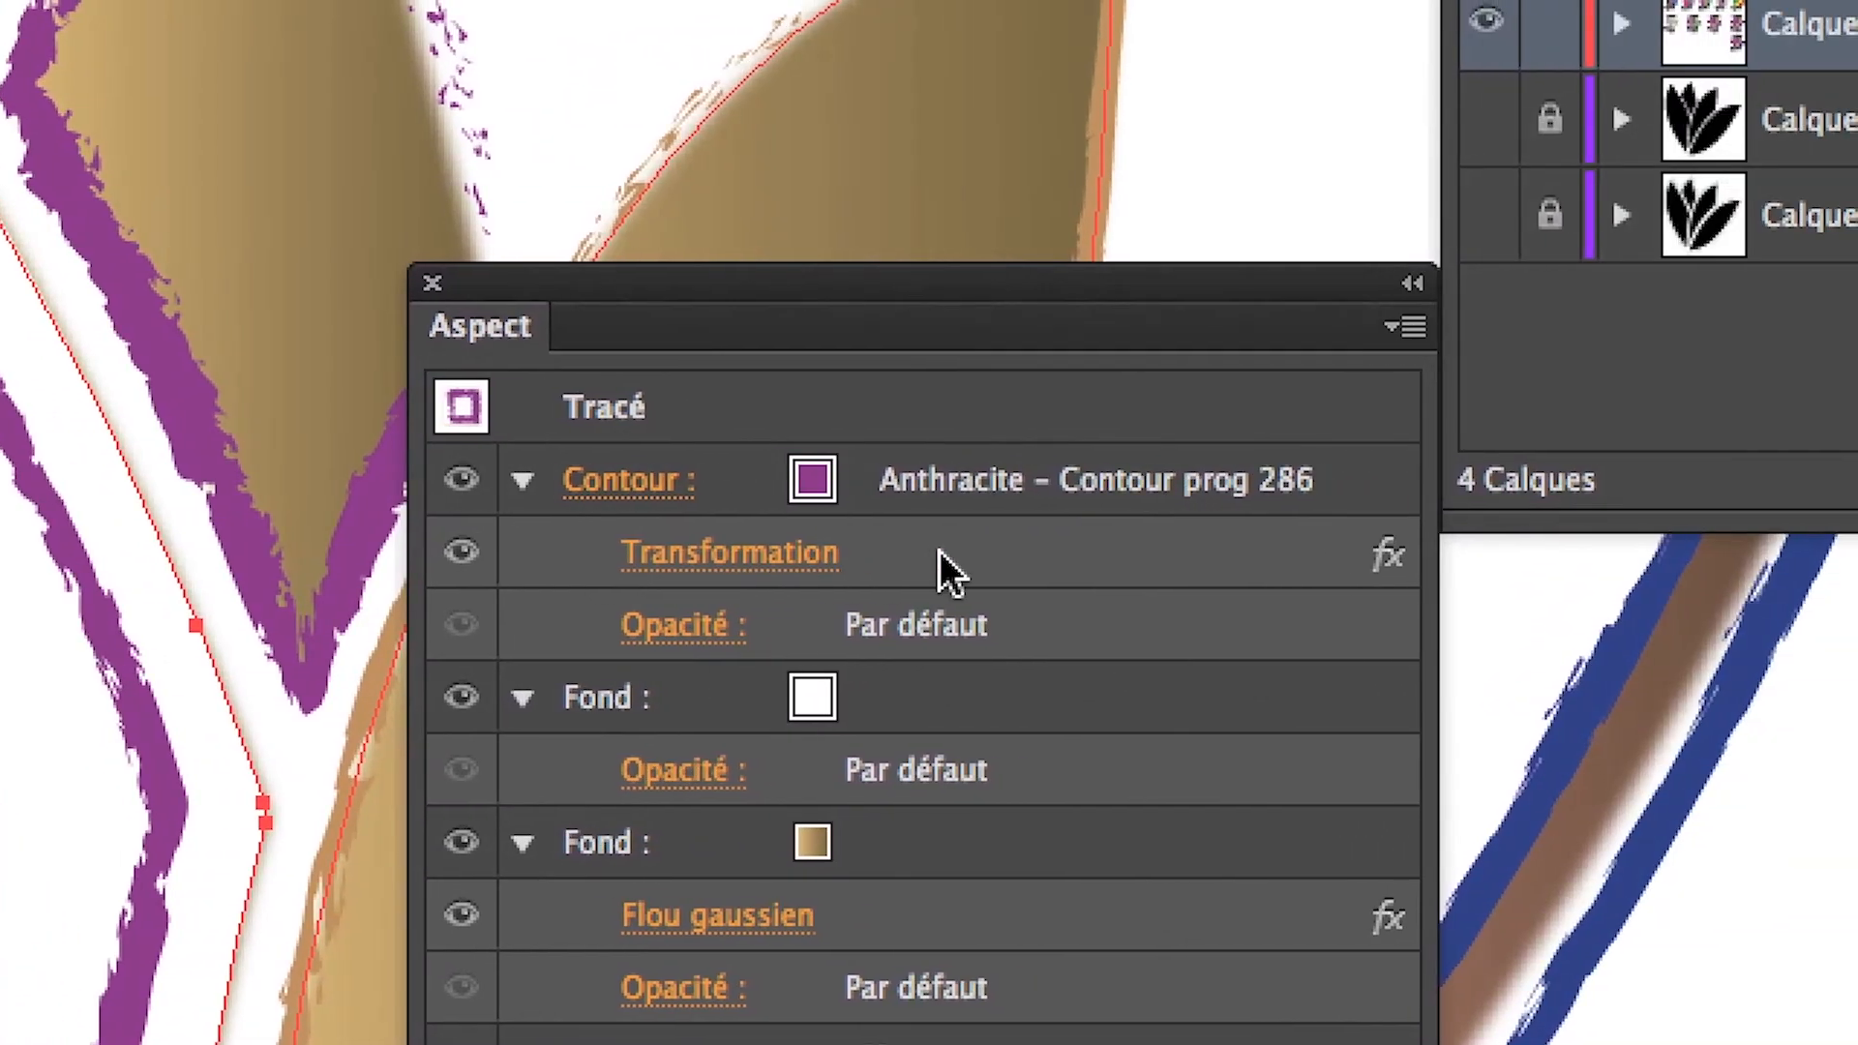
Duplicate the purple Anthracite stroke's Transformation effect onto the leftmost petal's white fill
left_click(1232, 491)
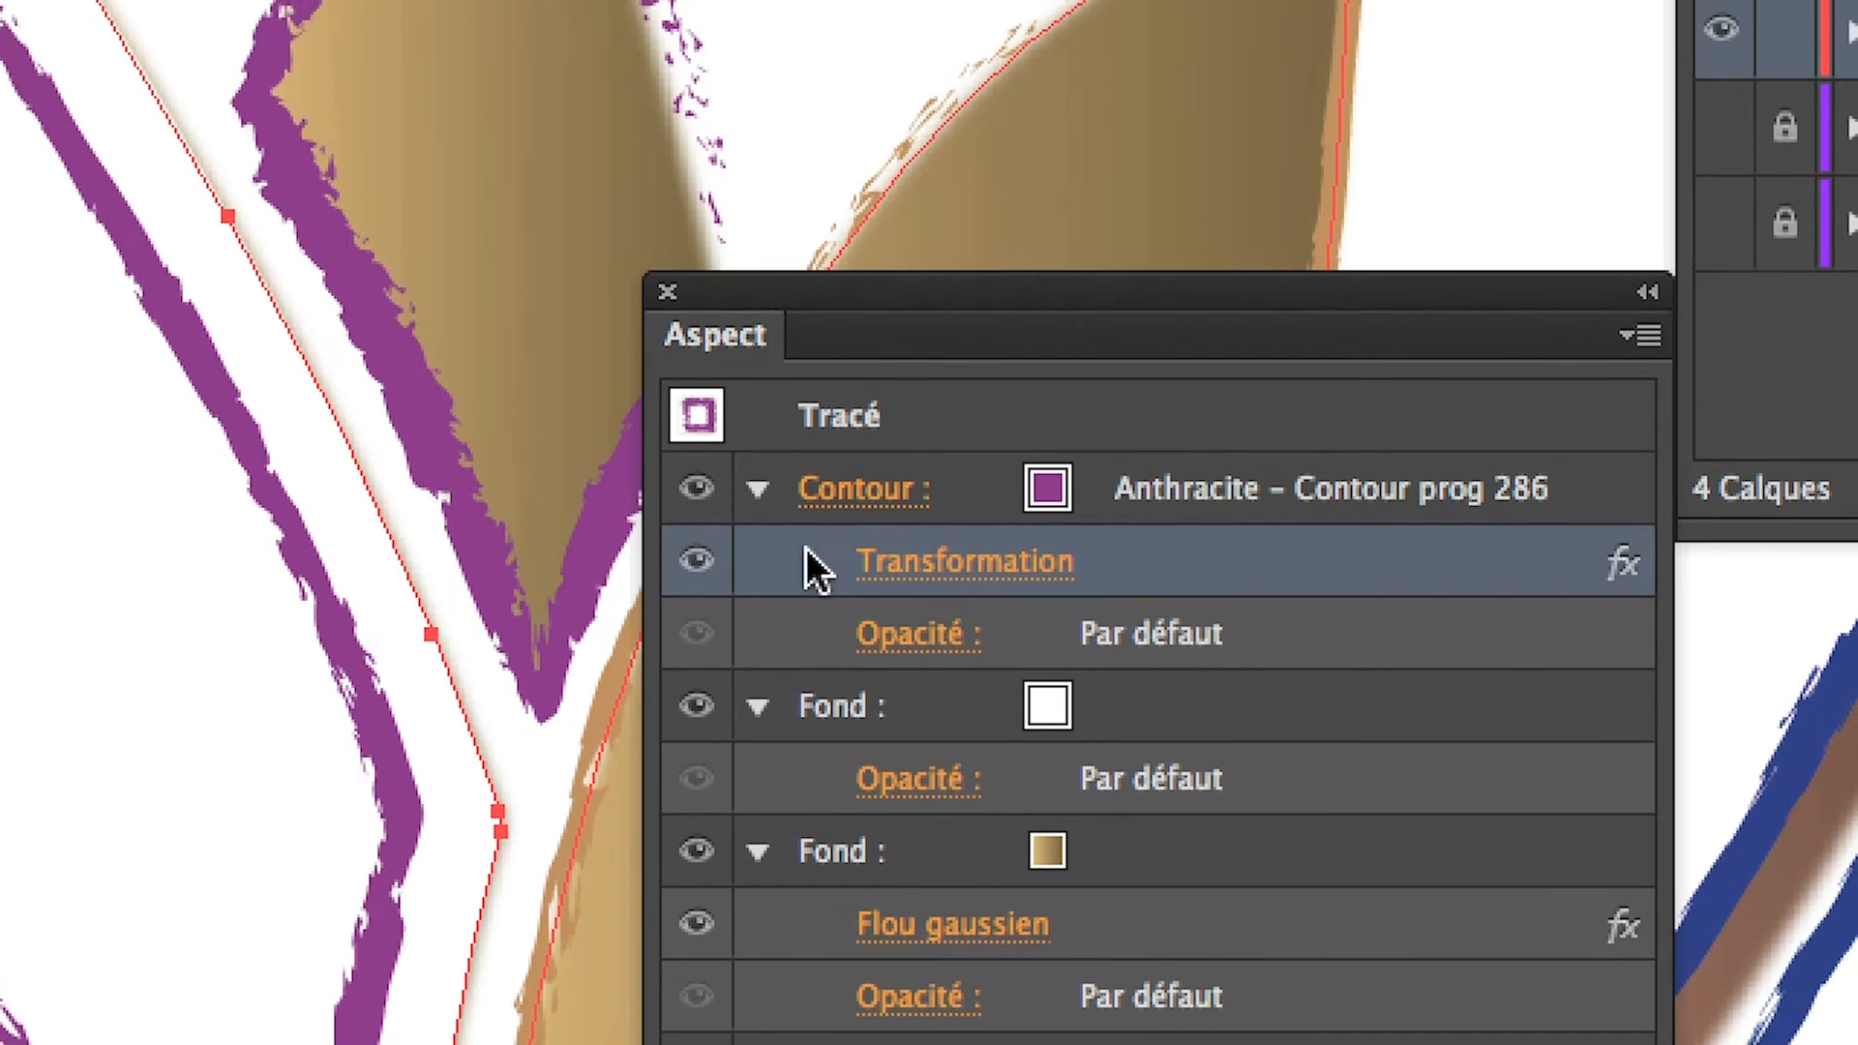
left_click(758, 547, "super")
left_click_drag(812, 555, 1135, 667)
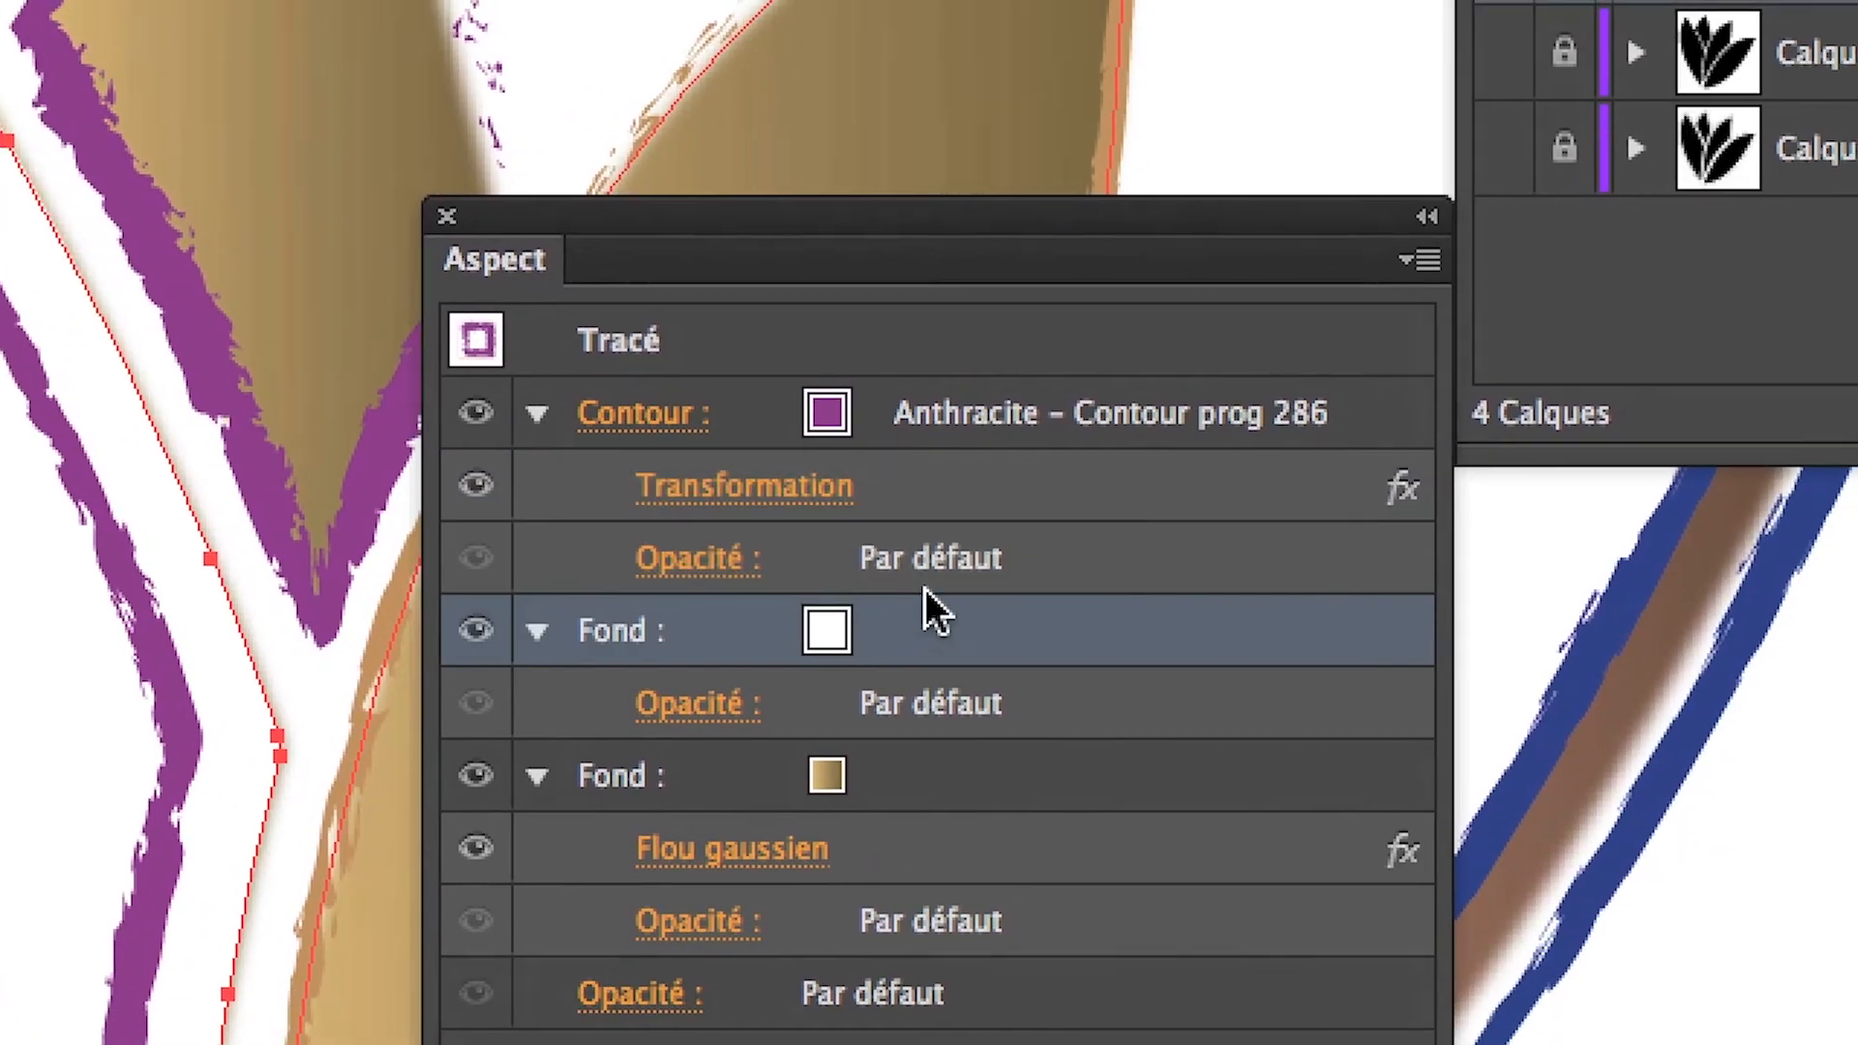
left_click(1224, 557)
left_click_drag(966, 545, 972, 697)
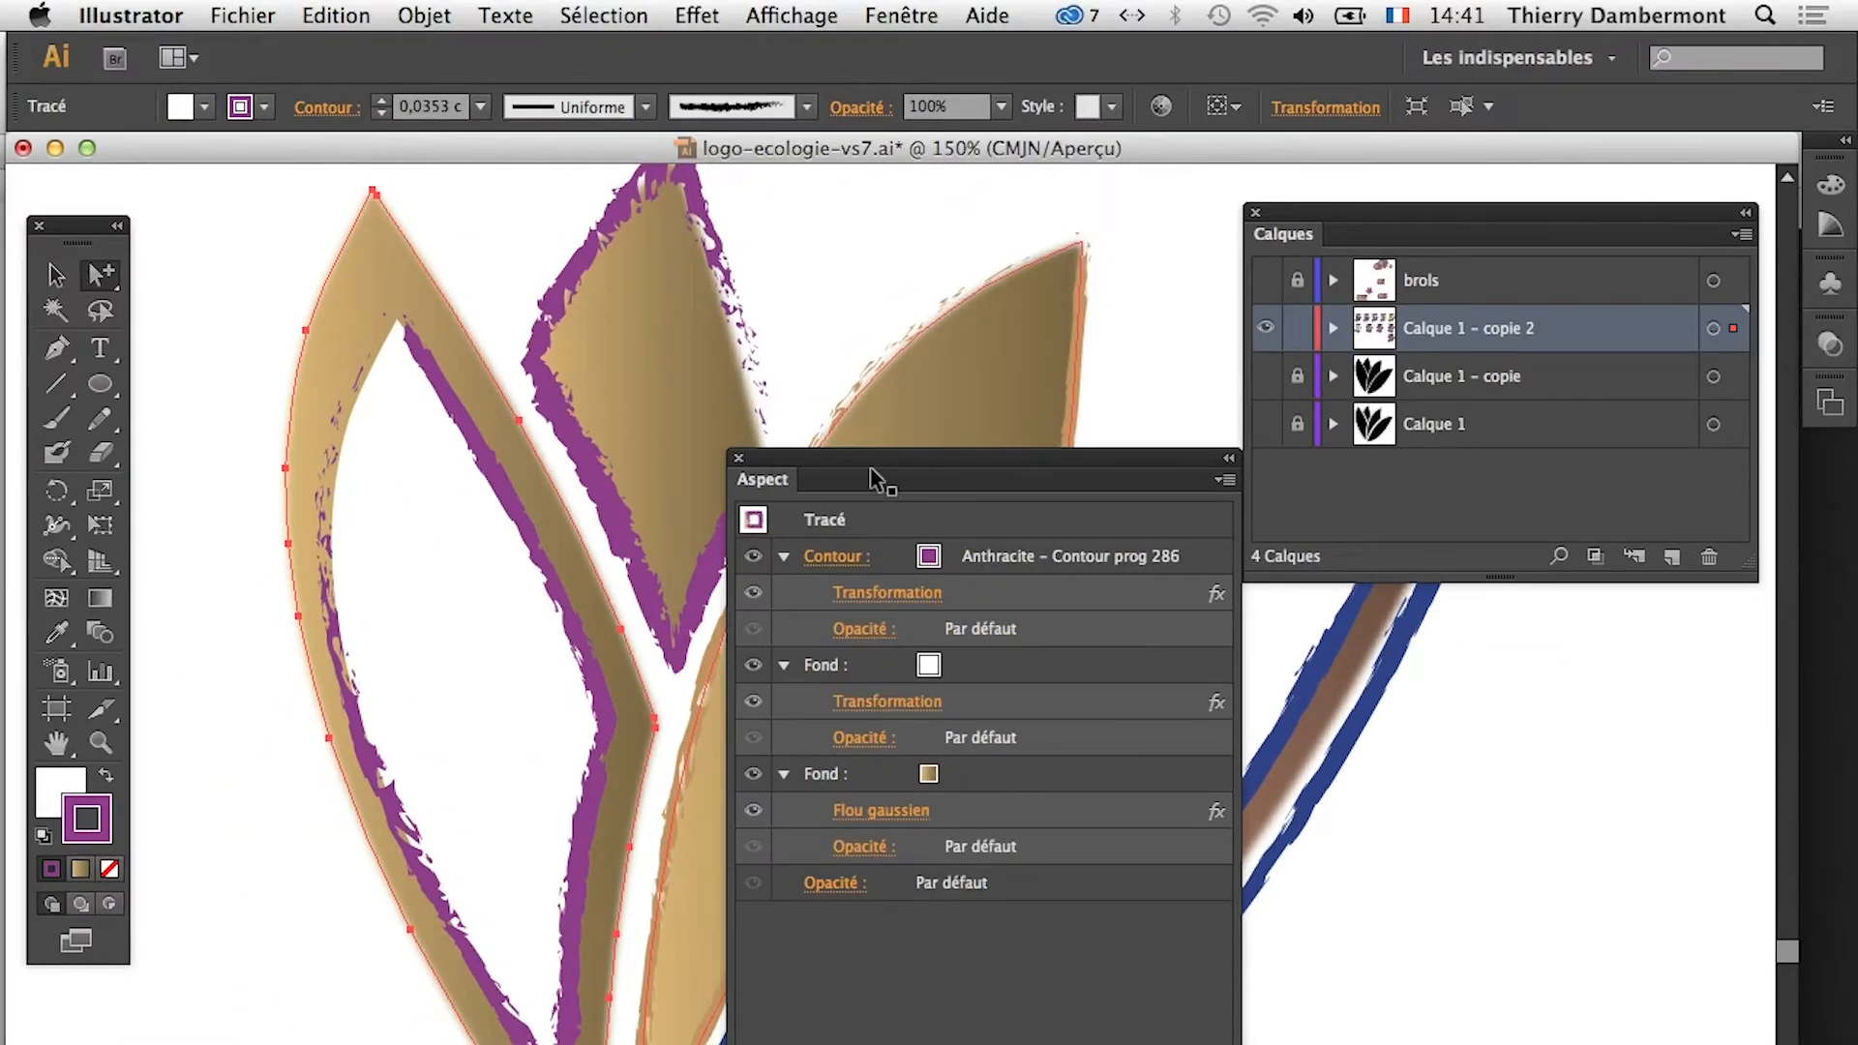
left_click_drag(871, 485, 1317, 702)
key("super+1")
left_click_drag(836, 726, 601, 621)
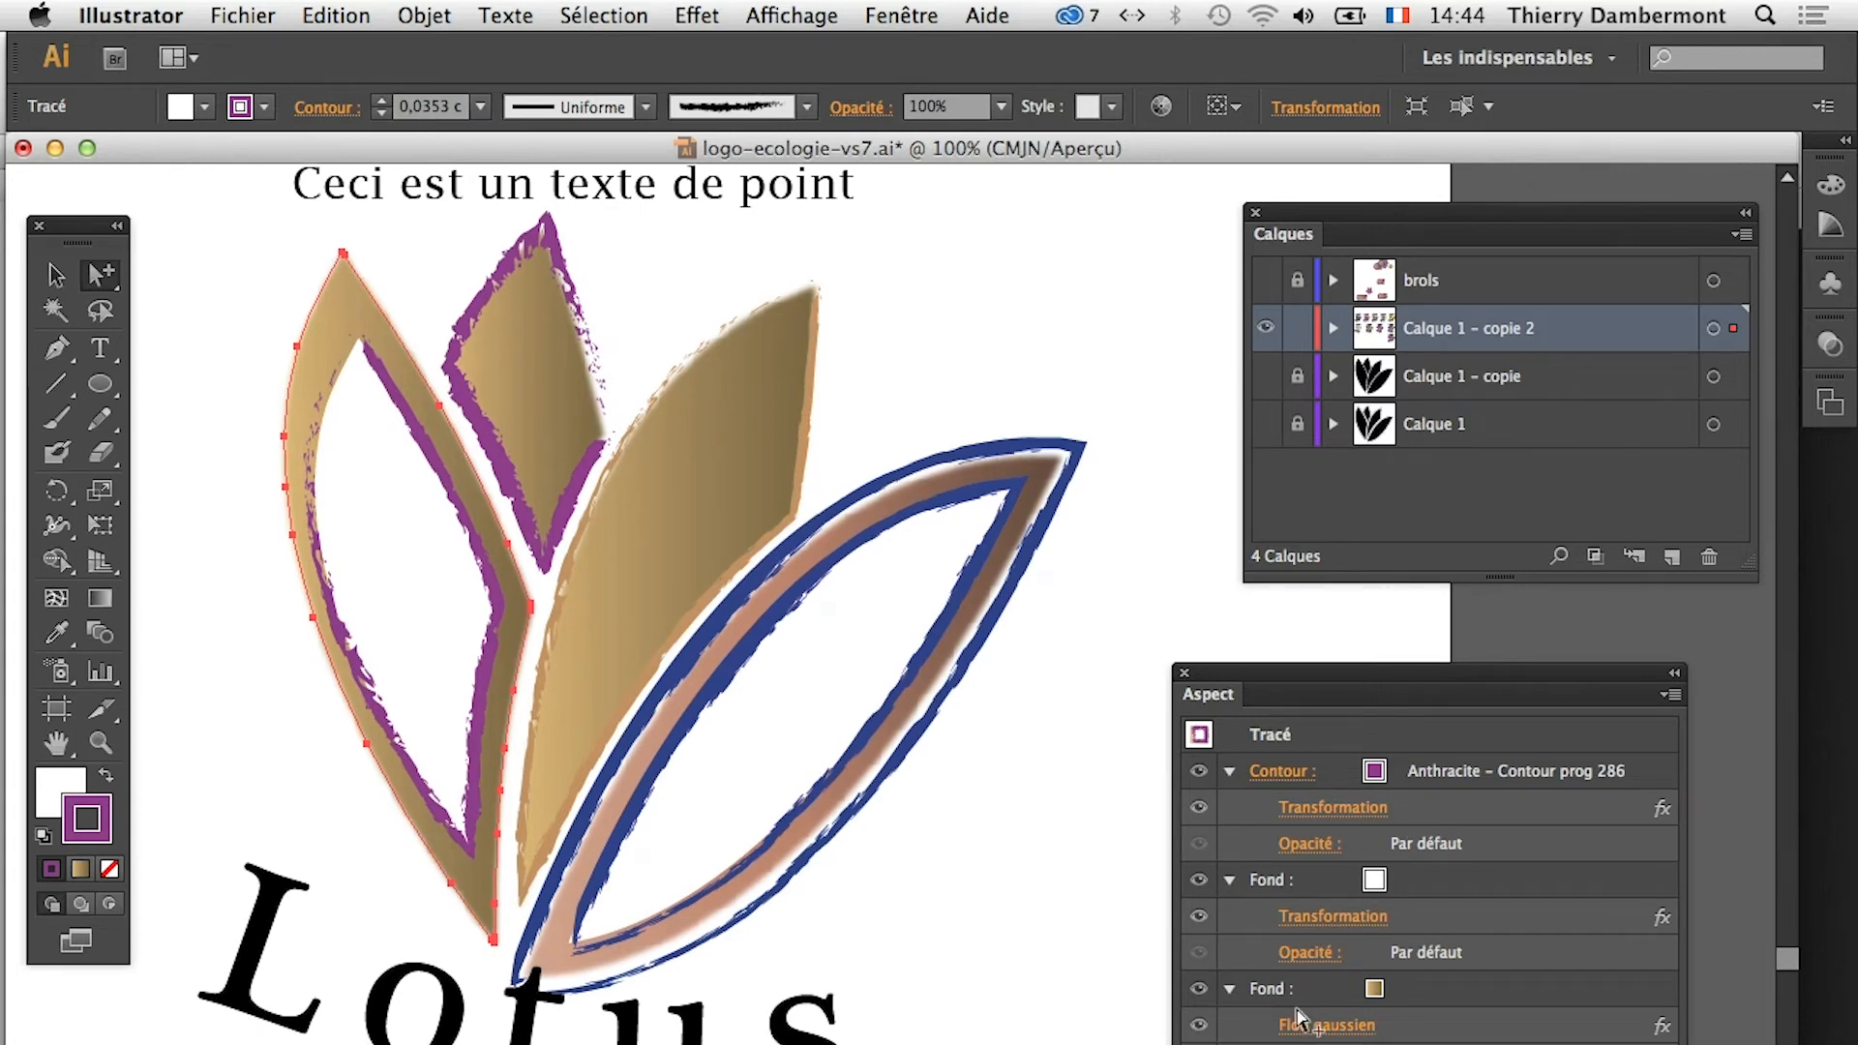
left_click_drag(1287, 685, 1167, 651)
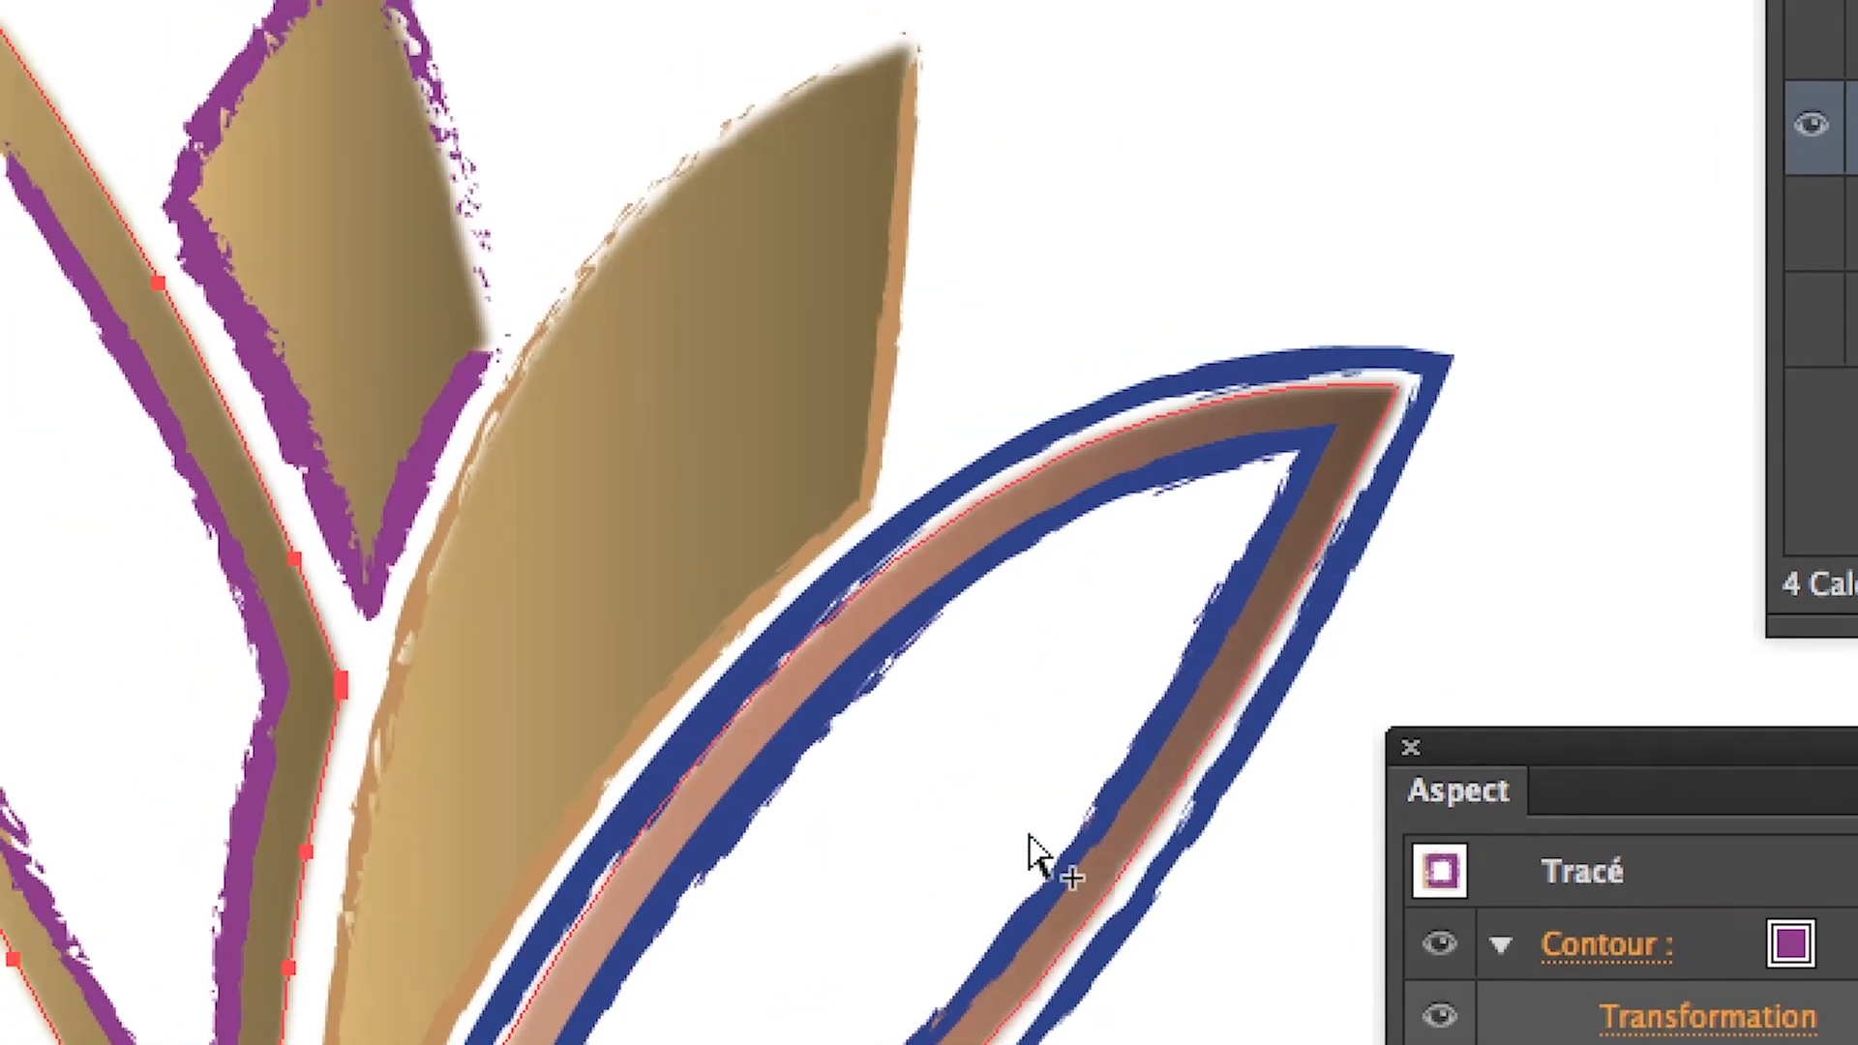
Select the blue-outlined petal and examine the Décalage effect of its lower Fusain stroke in the appearance stack
left_click(733, 692)
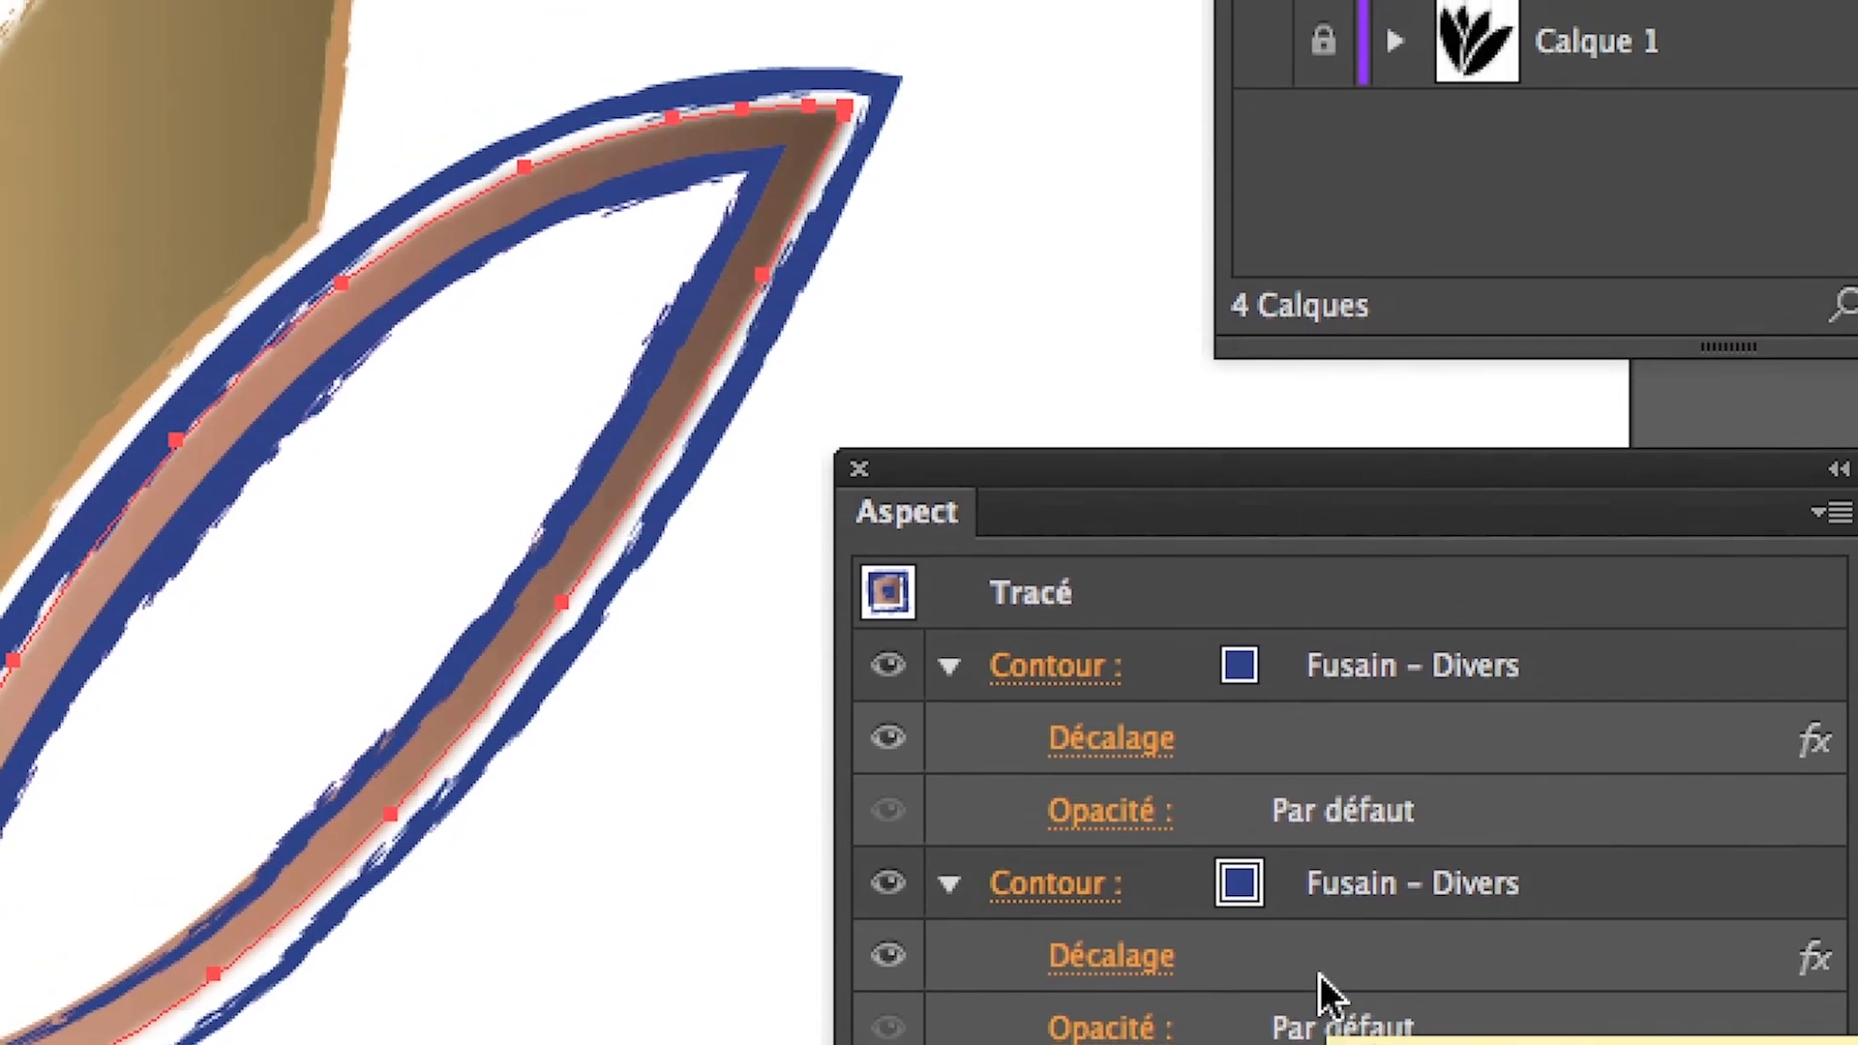
left_click(1320, 971)
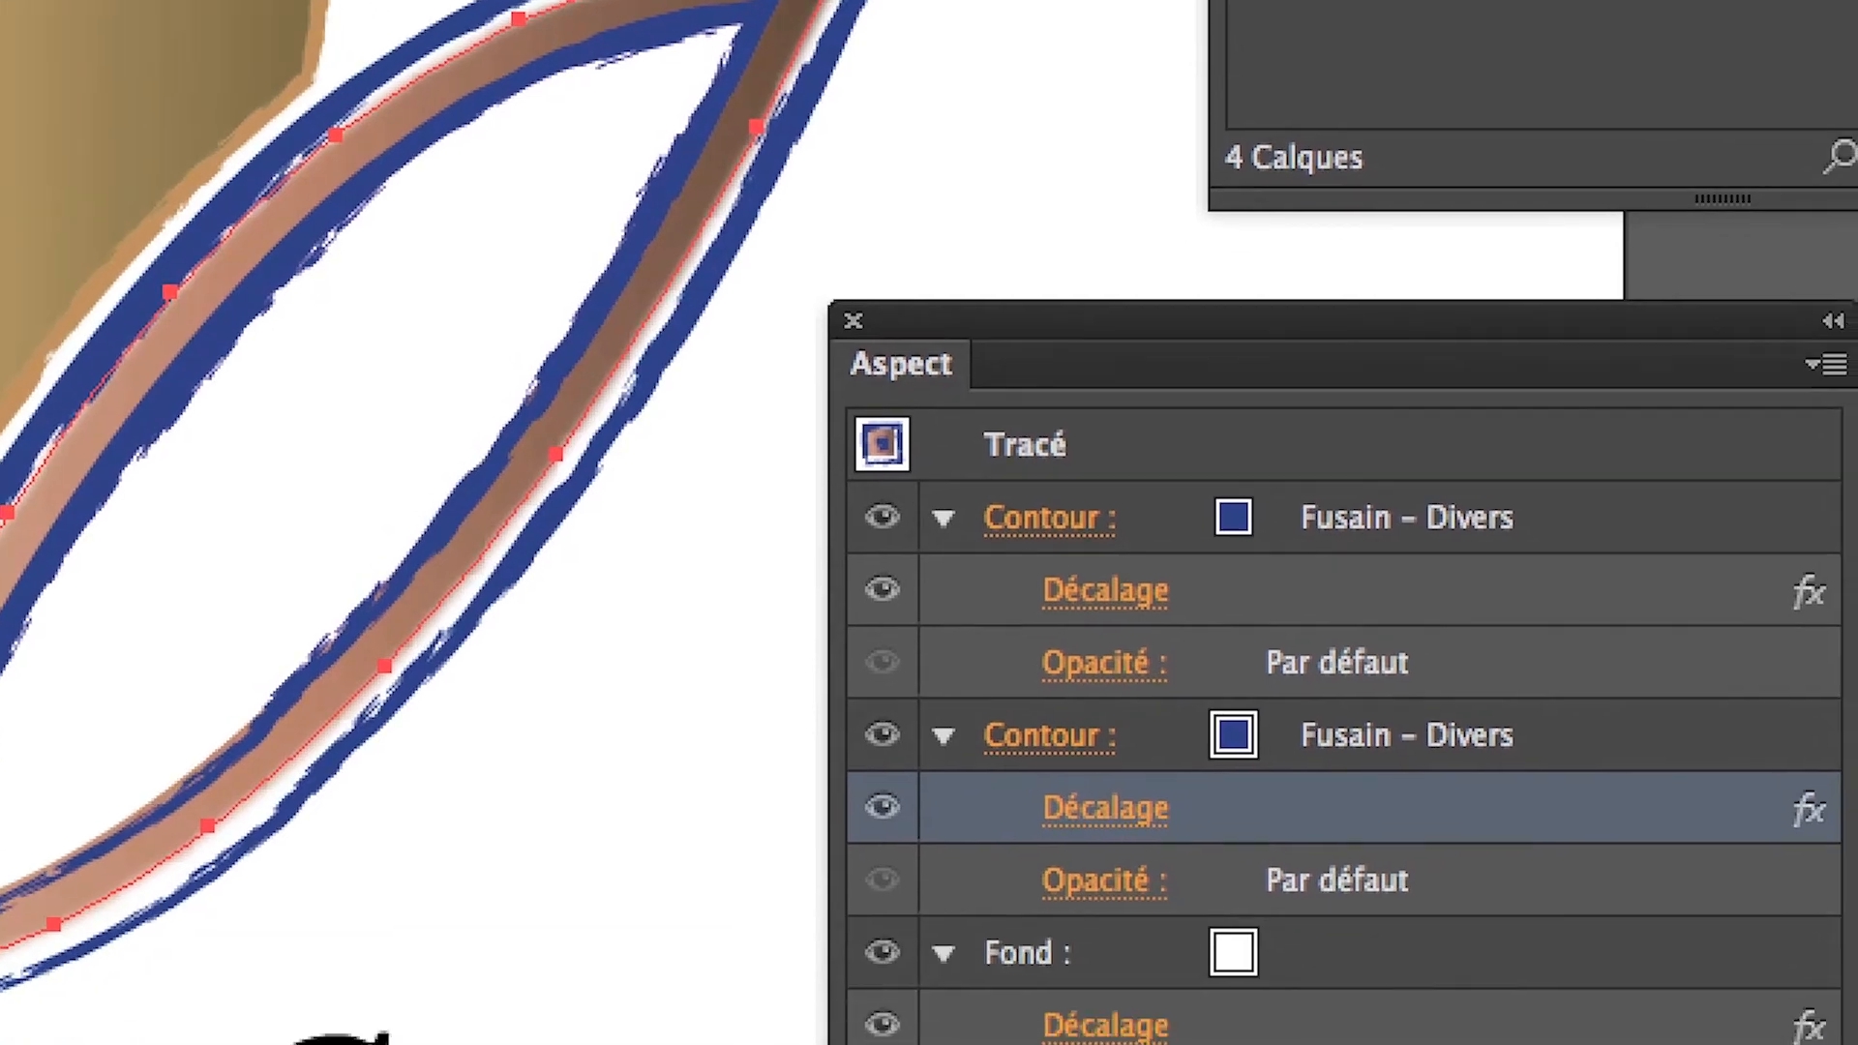
left_click(1307, 1023)
left_click(1244, 844)
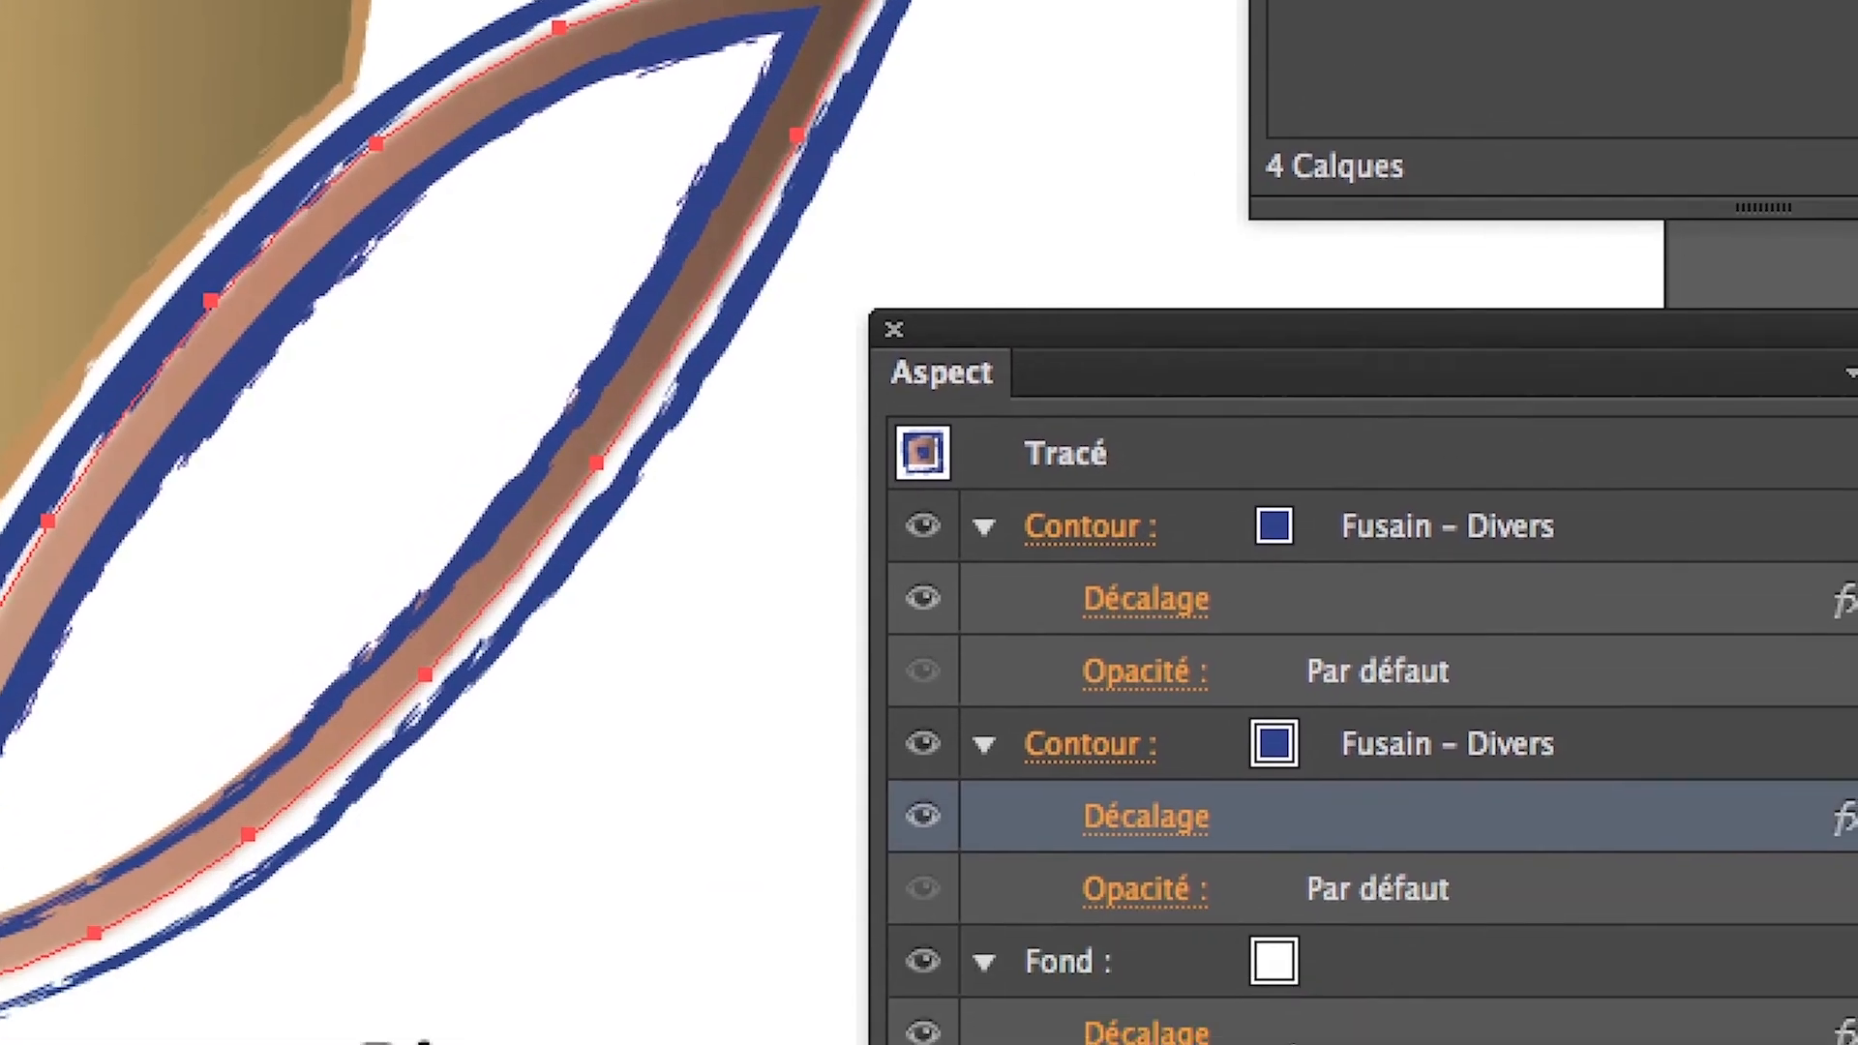
left_click(1258, 1039)
left_click(1250, 839)
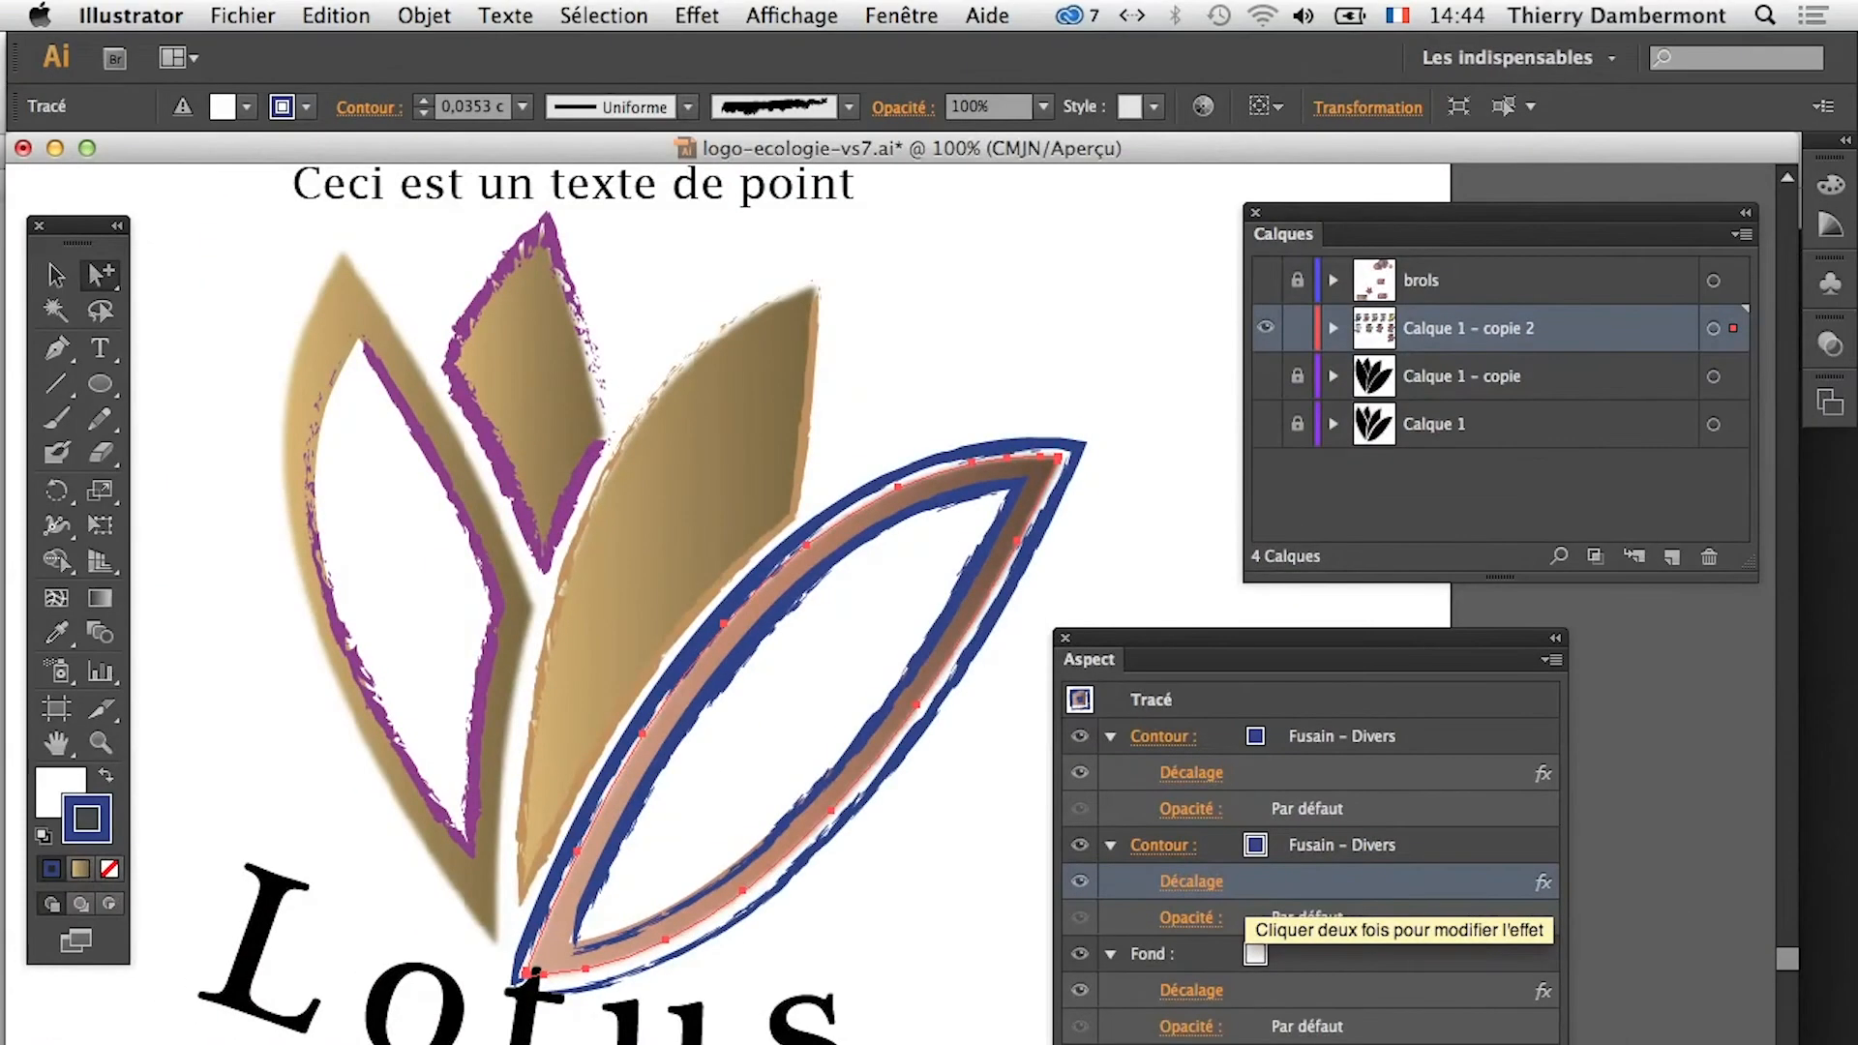
Duplicate the finished Lotus logo group straight to its left, placing the copy at about X 91.5 cm, and deselect it
scroll(959, 1043, "down", 2)
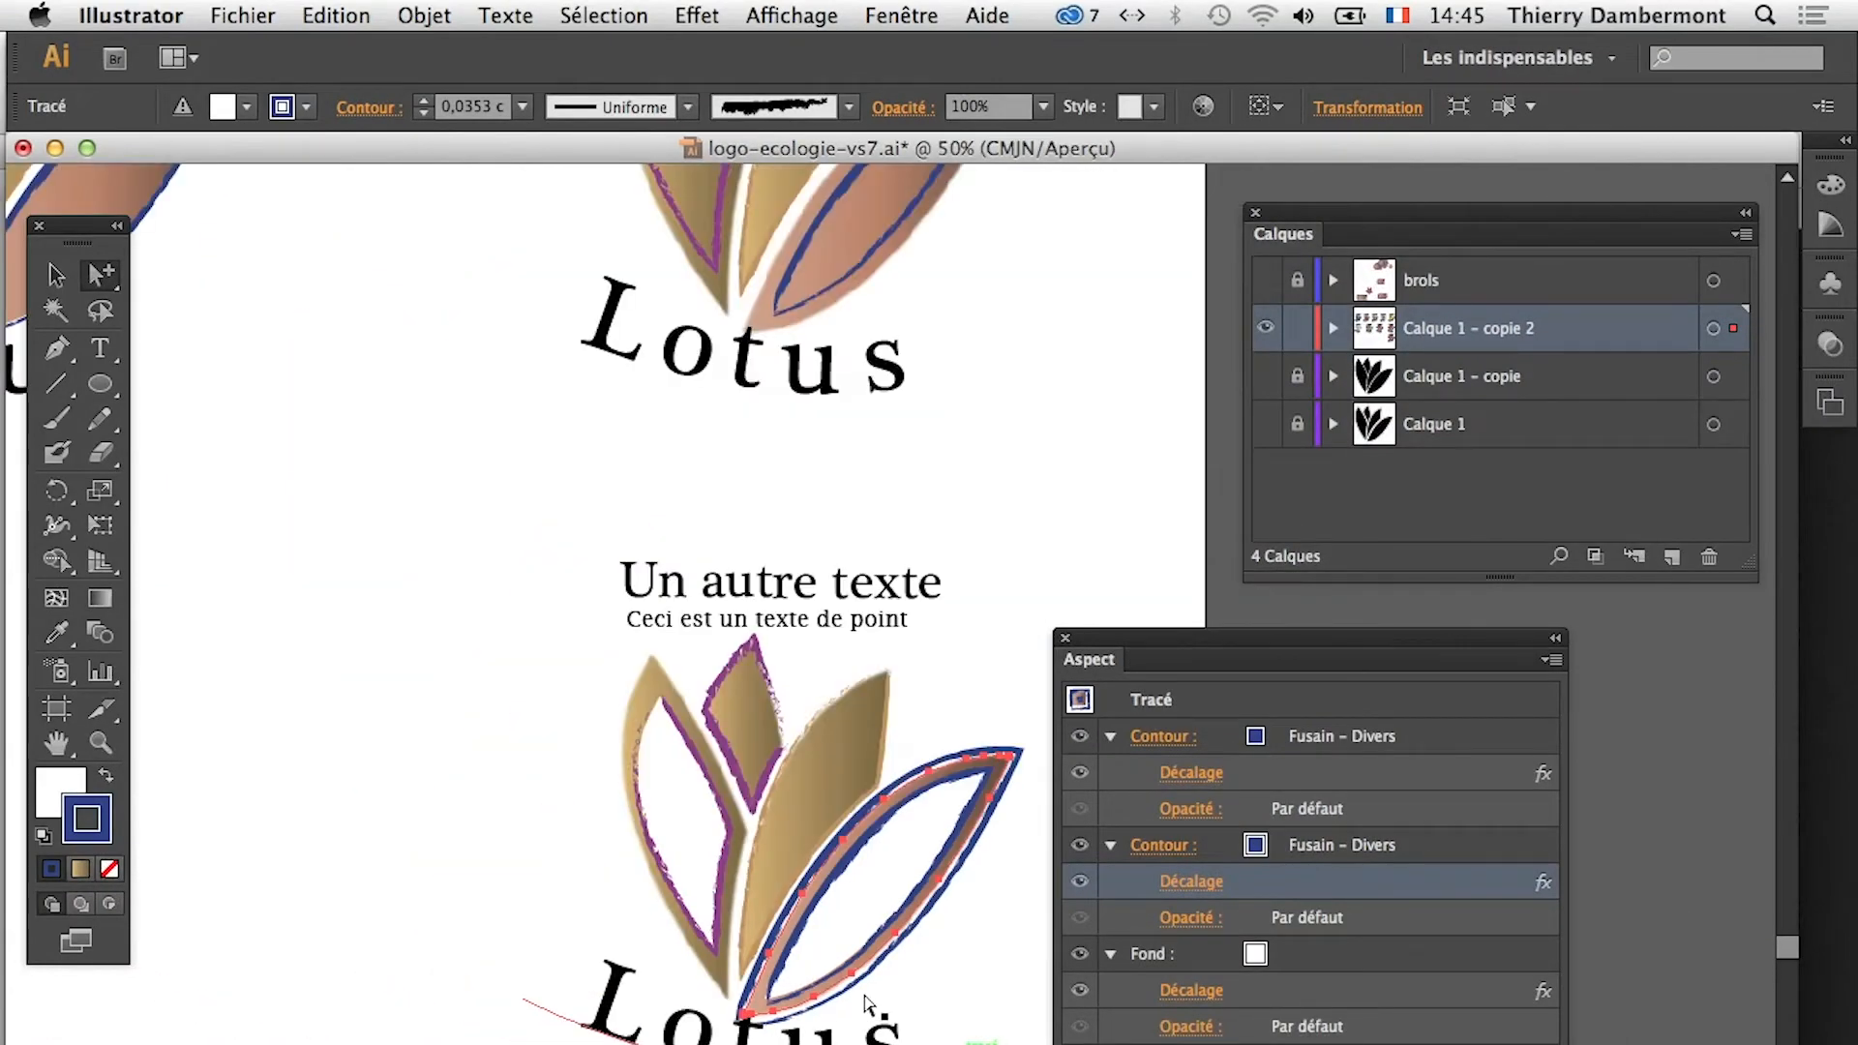
left_click_drag(868, 1005, 915, 814)
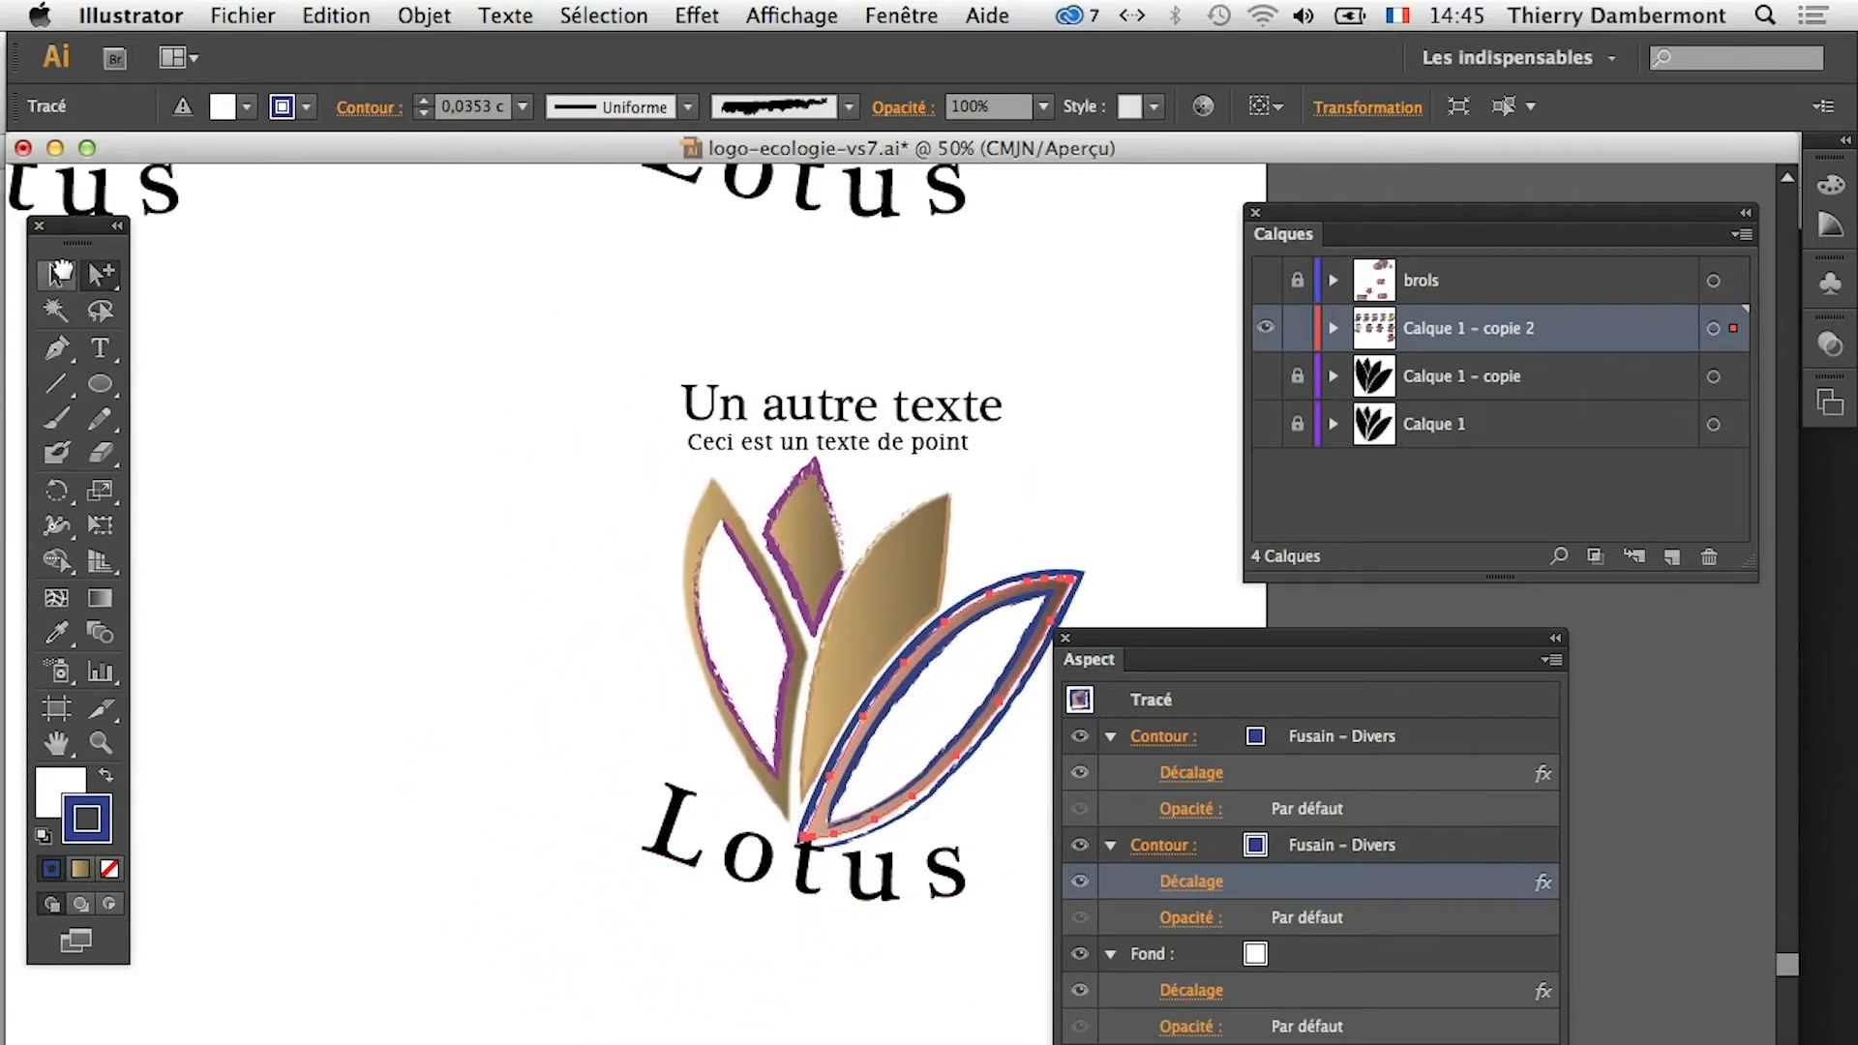
left_click(58, 273)
left_click(500, 581)
left_click_drag(525, 361, 934, 938)
scroll(883, 694, "left", 4)
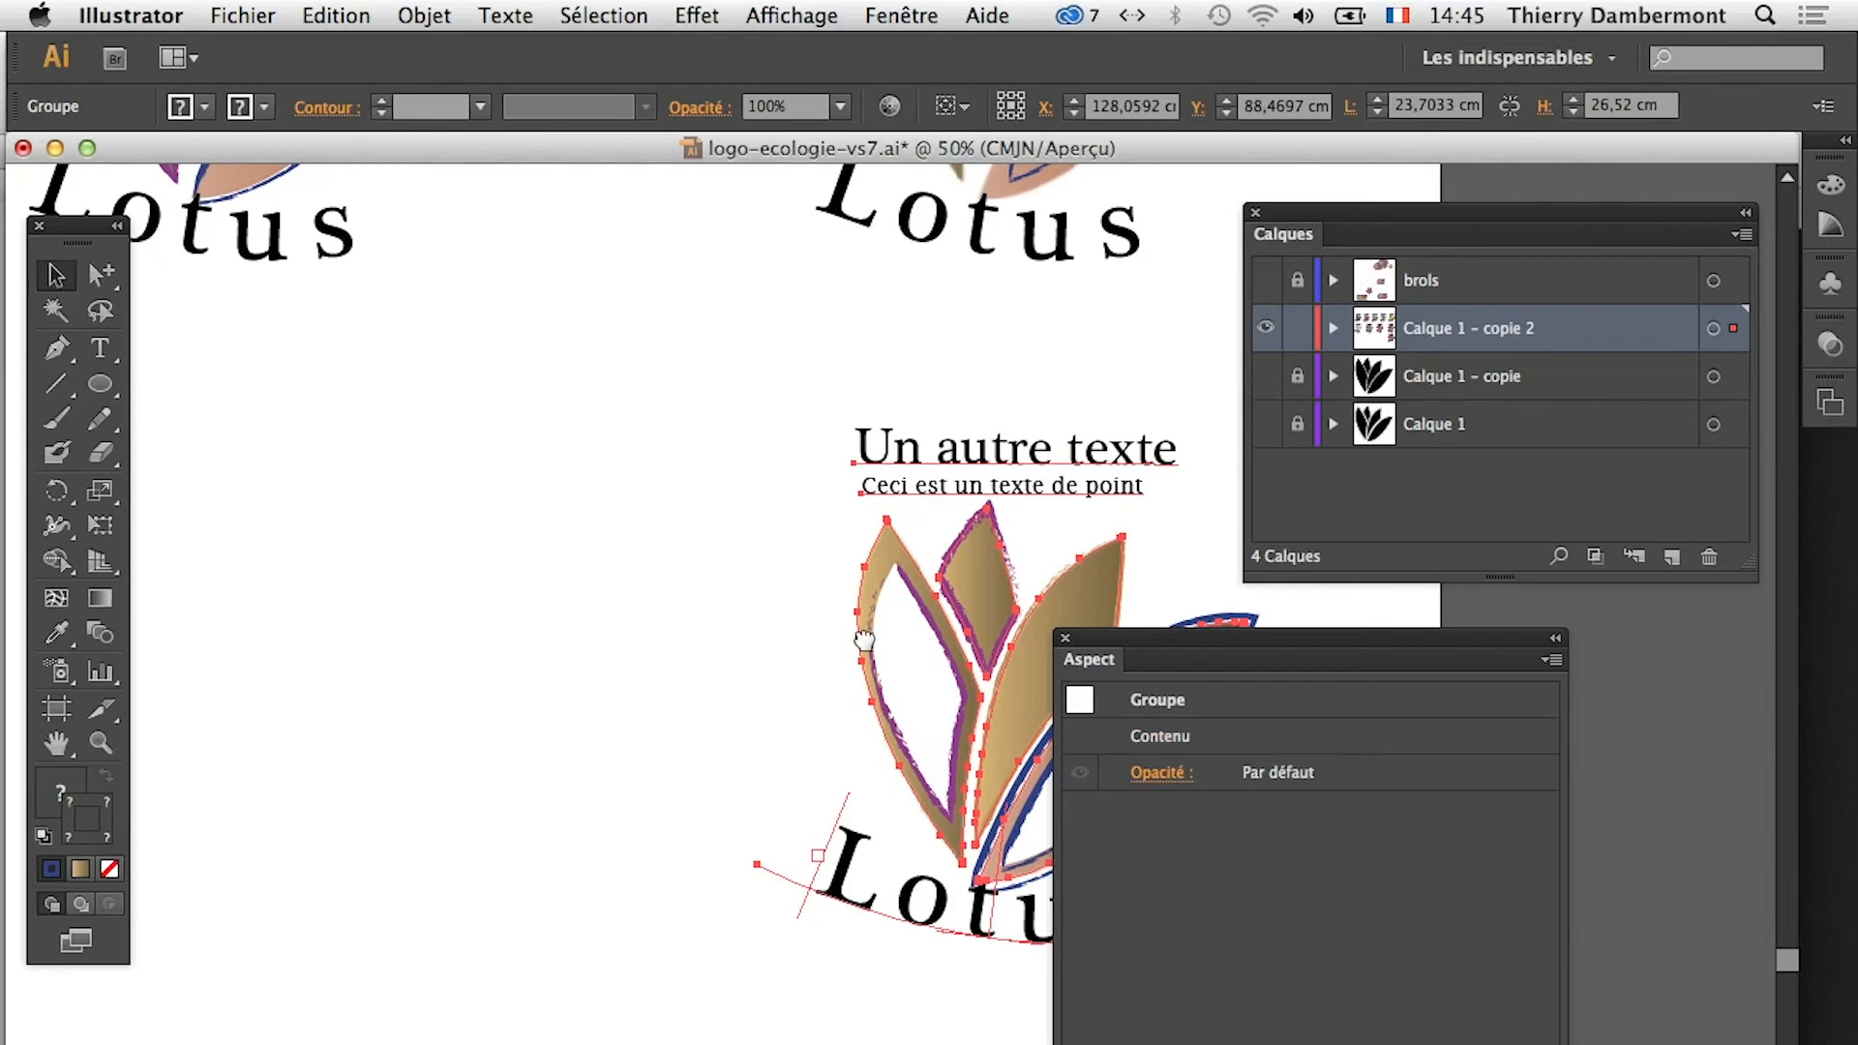
left_click_drag(863, 641, 278, 687)
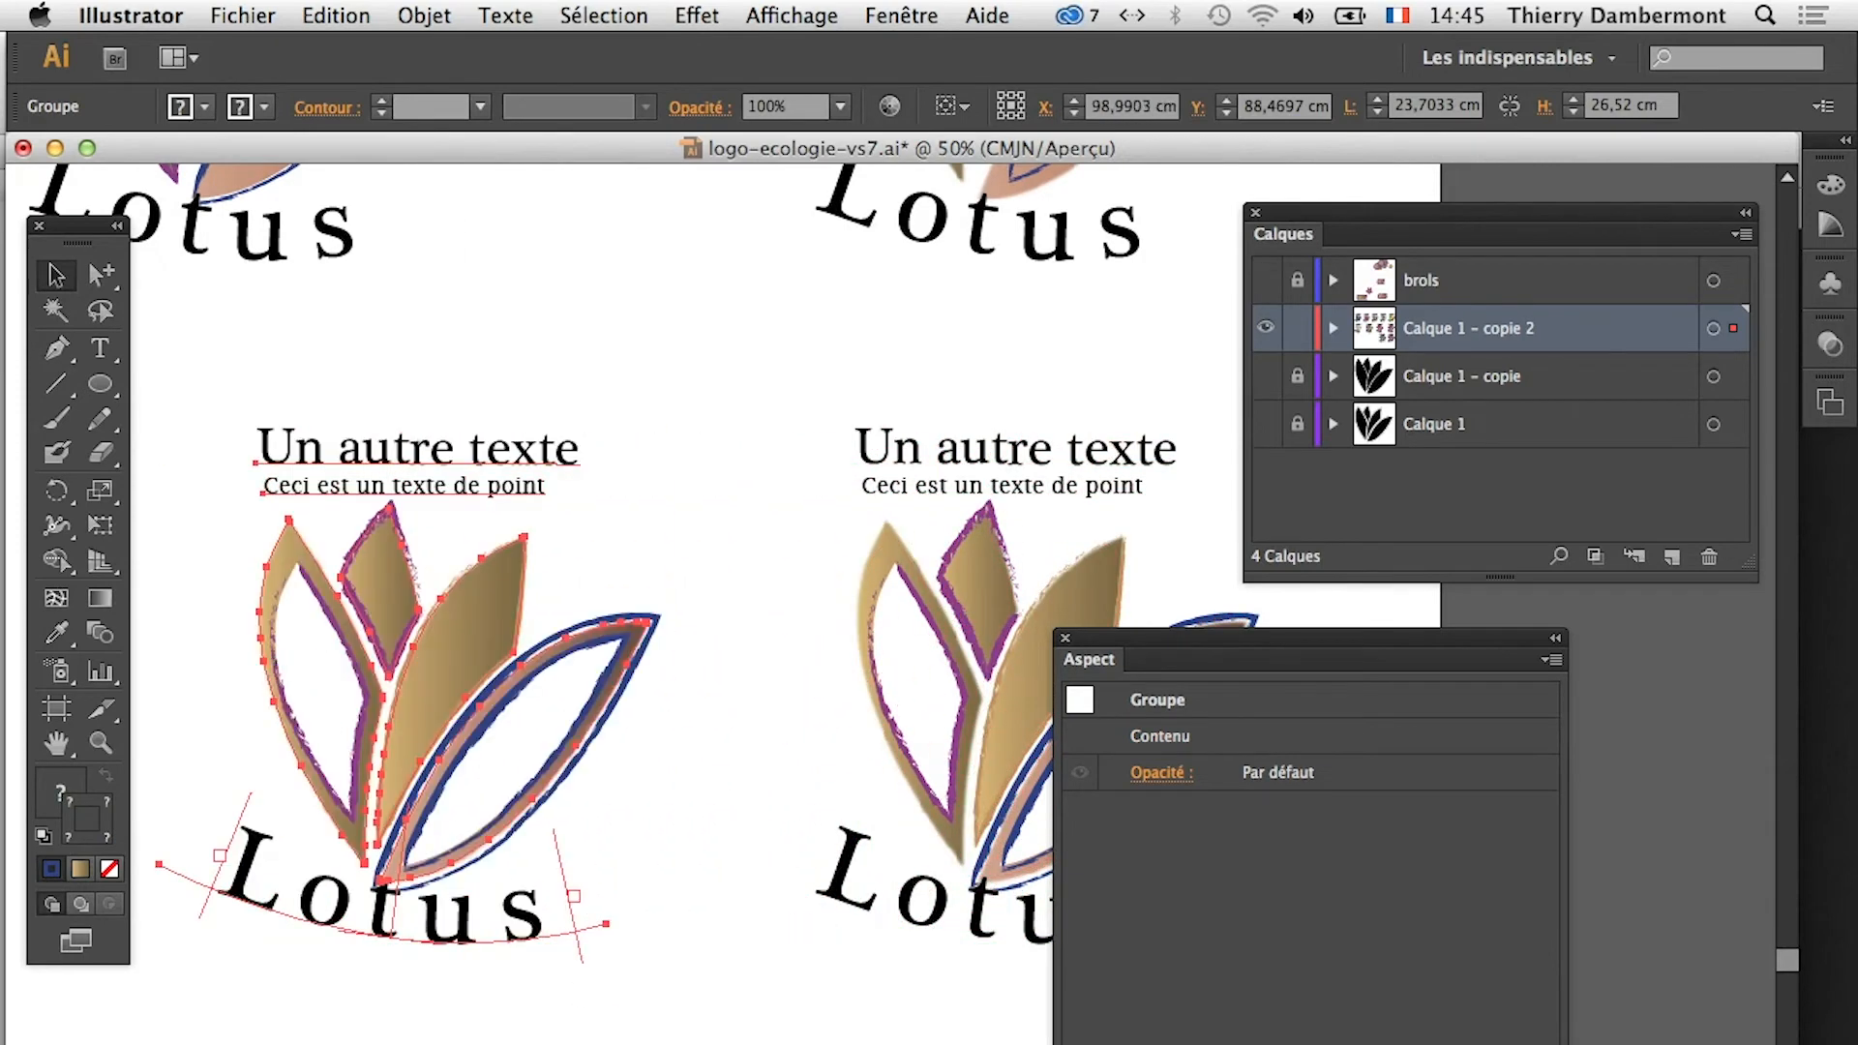
scroll(543, 705, "left", 3)
left_click_drag(542, 705, 392, 721)
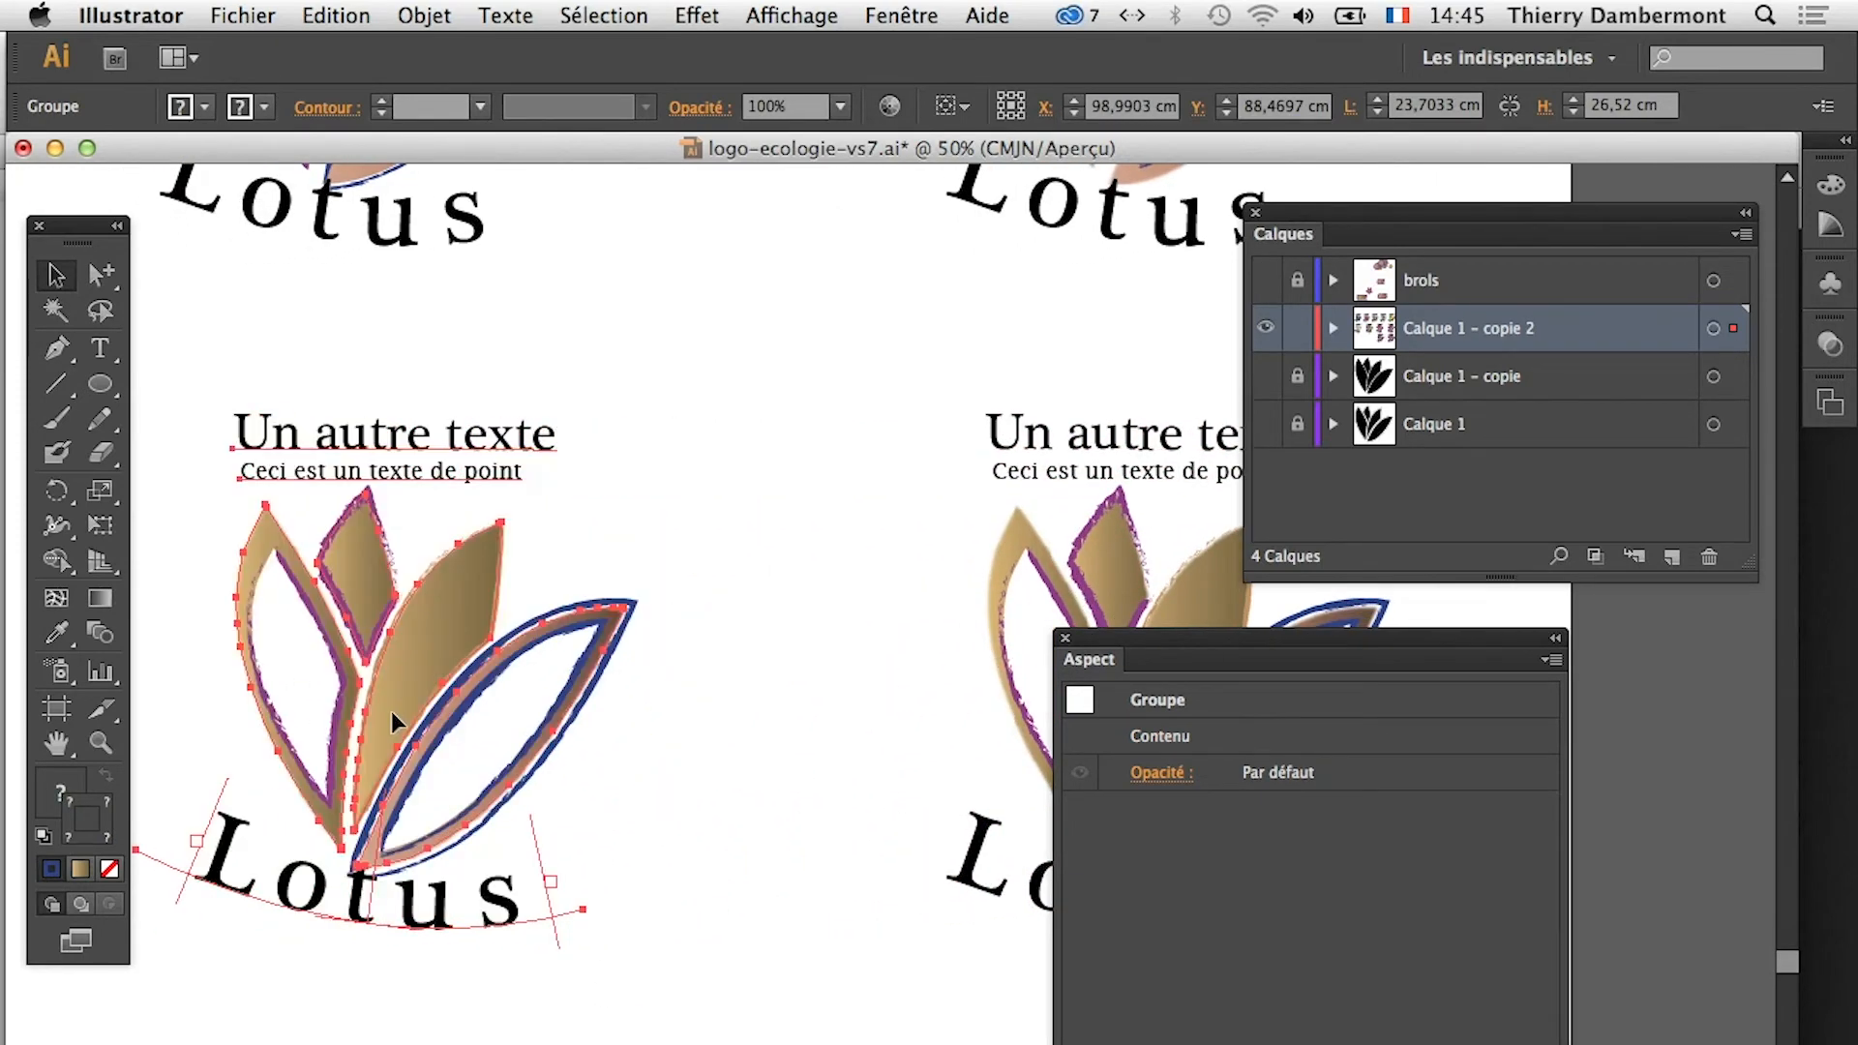
scroll(593, 996, "down", 2)
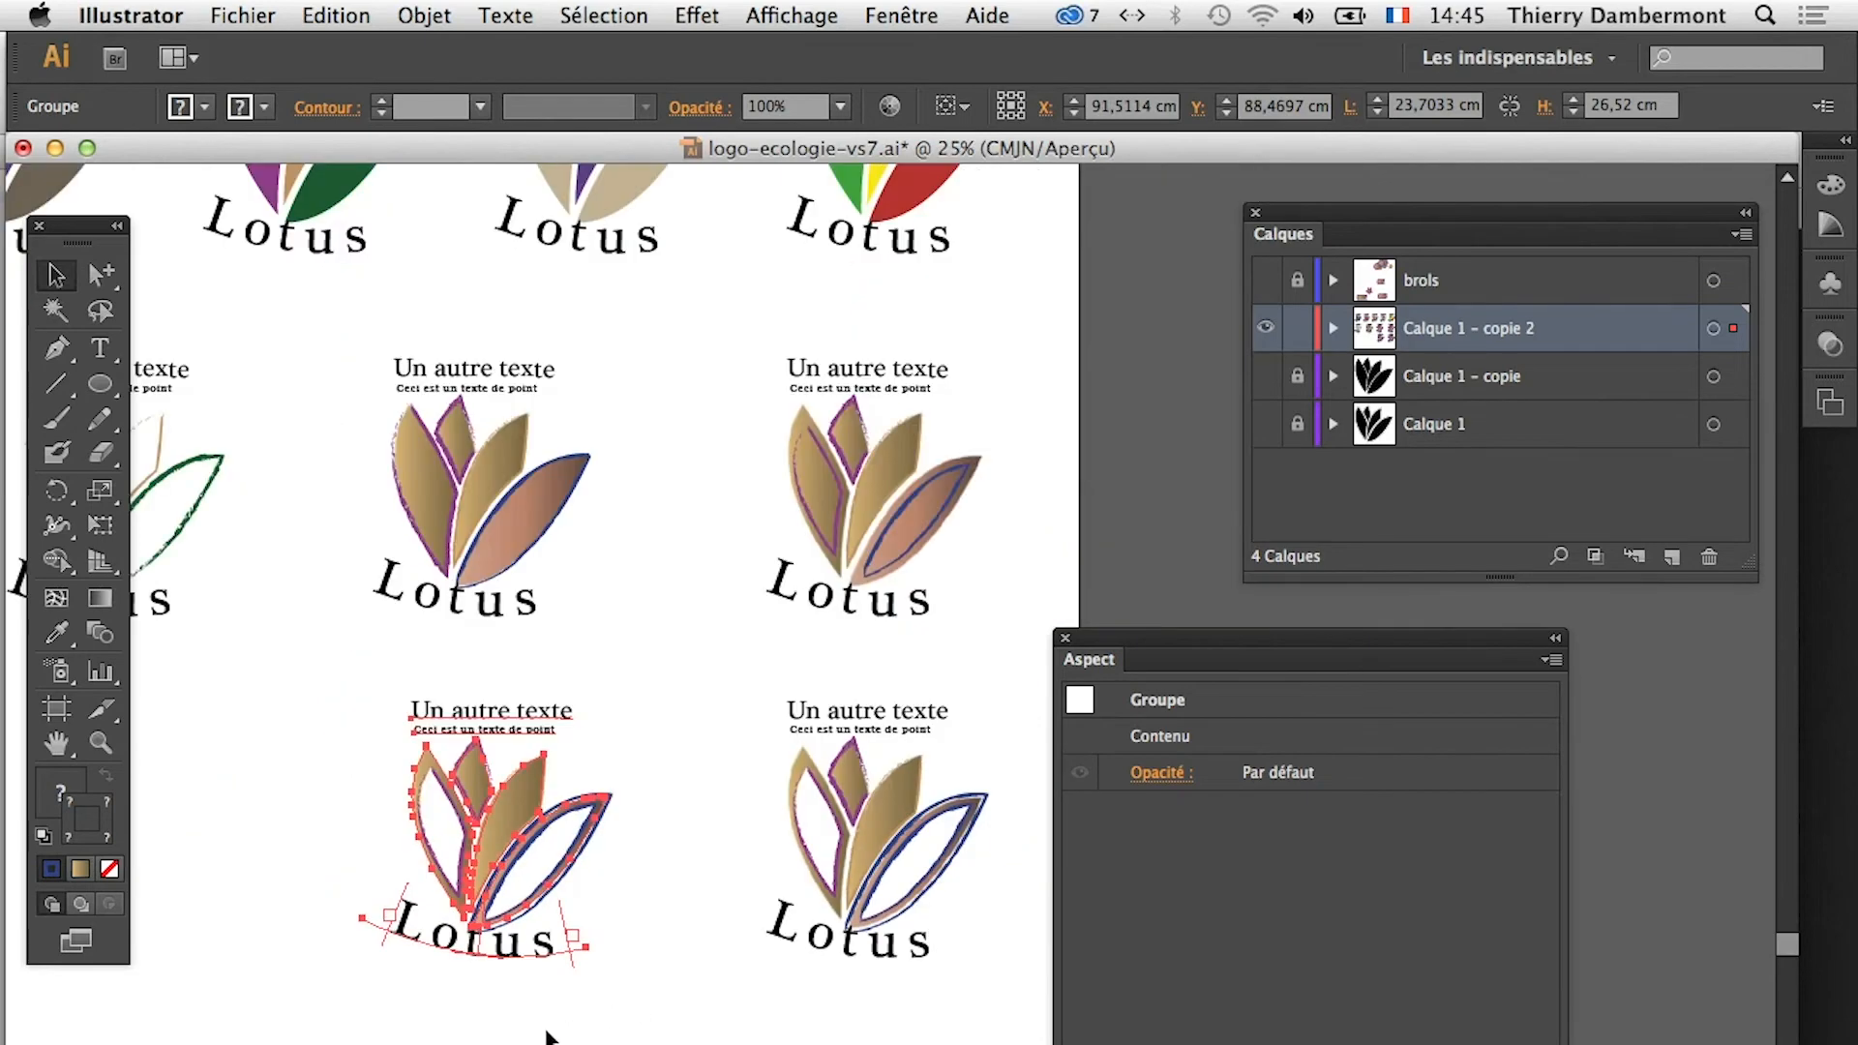
left_click(505, 1041)
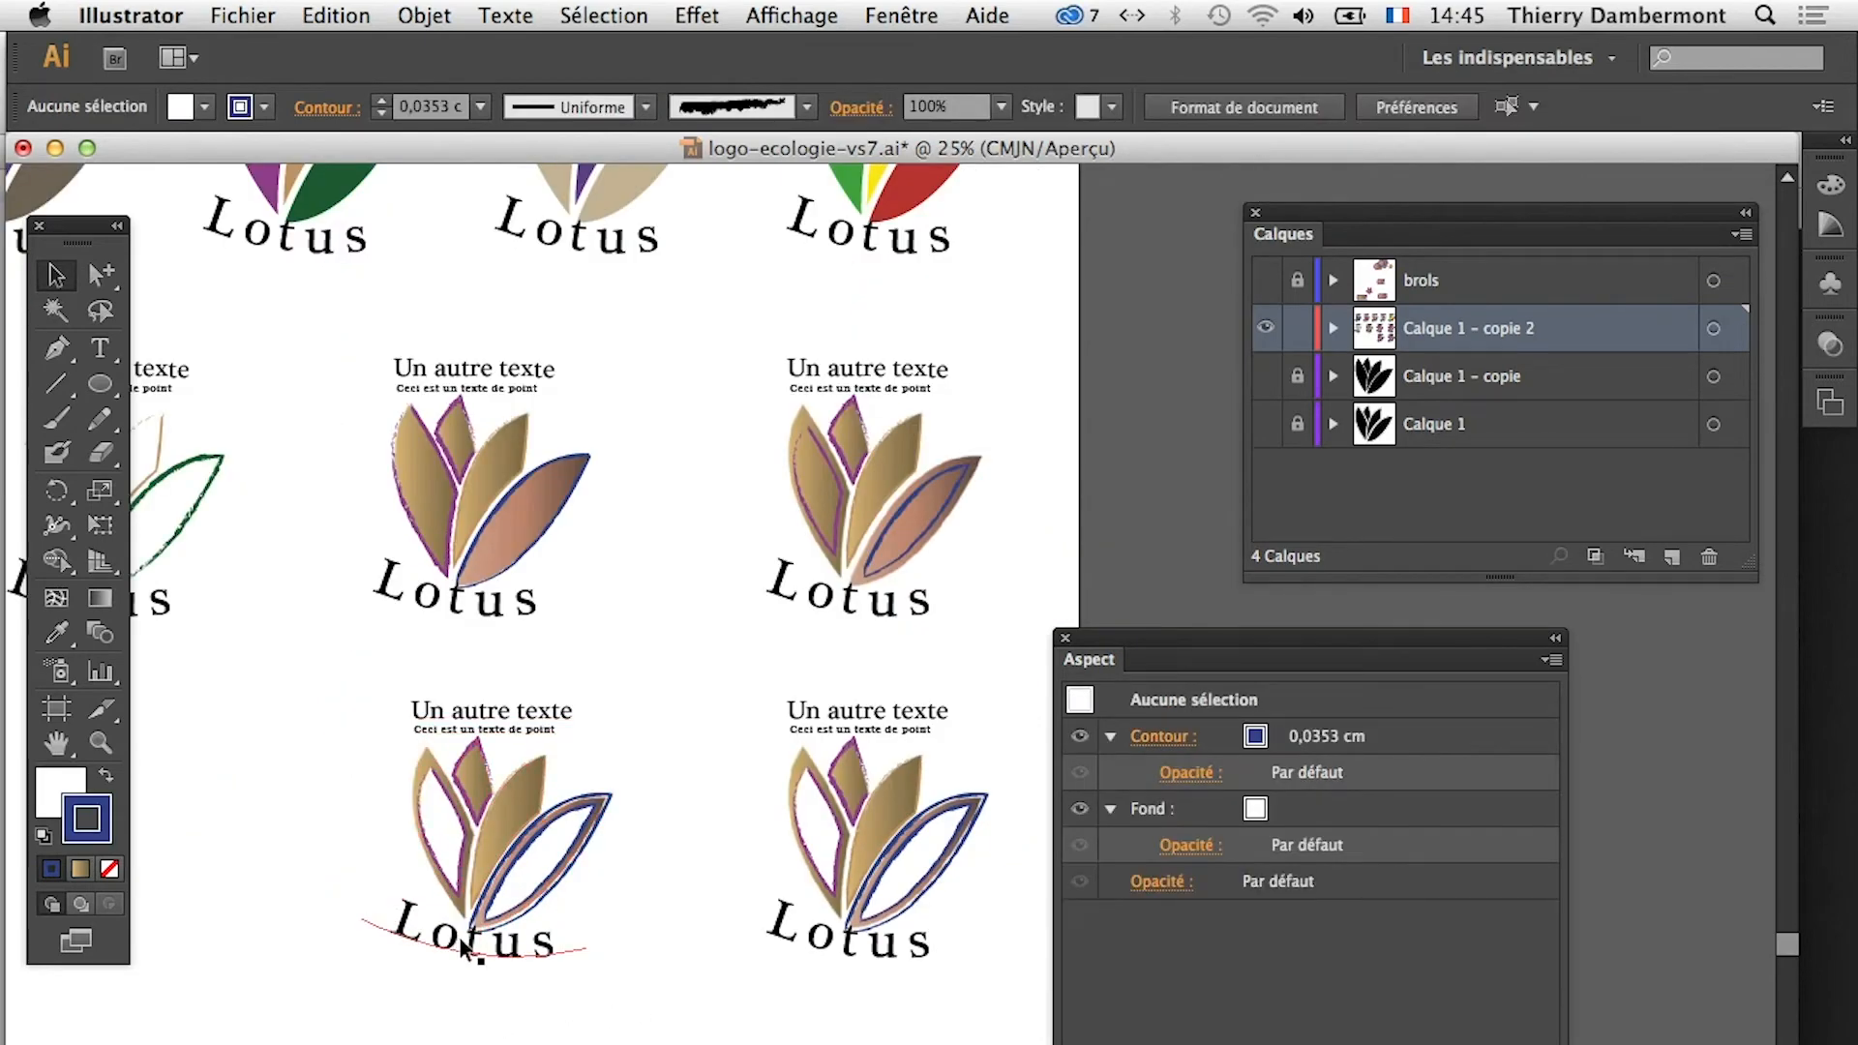
Select the duplicated logo group and directly select its blue-outlined petal to examine that path's strokes and fills
scroll(443, 746, "up", 3)
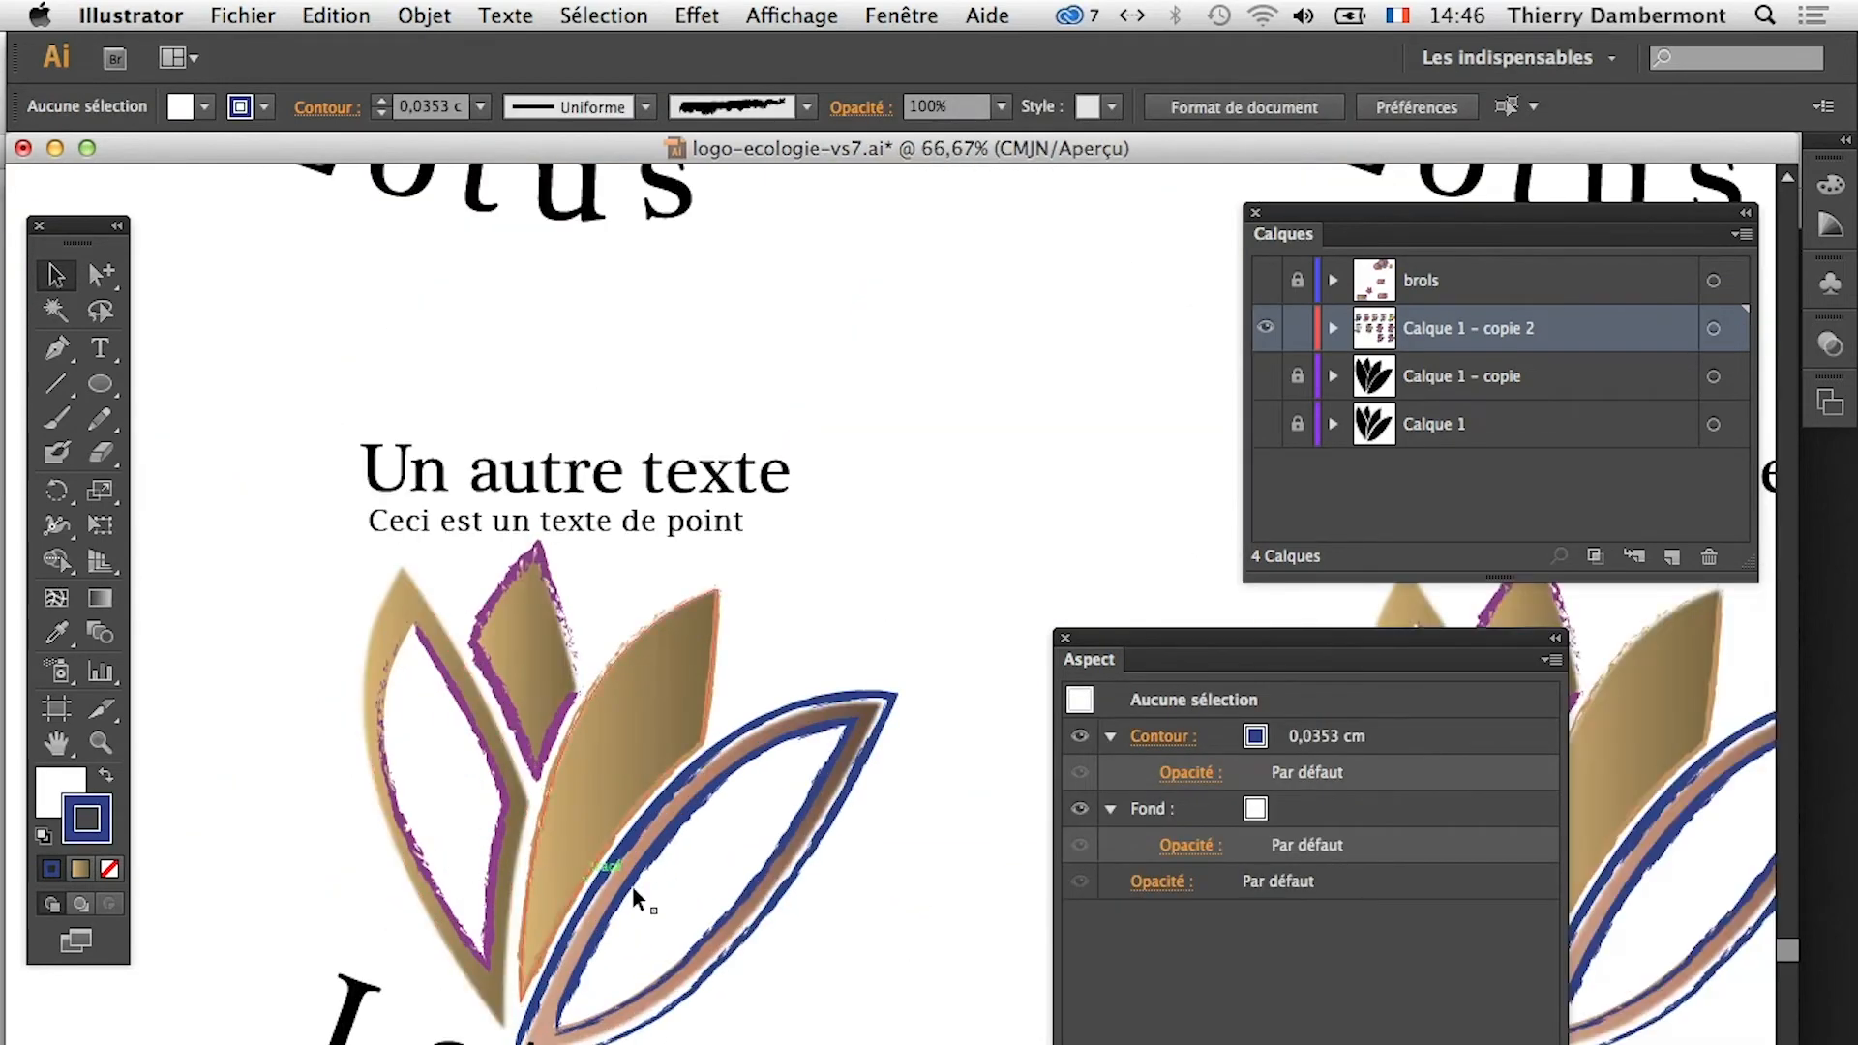
scroll(785, 924, "up", 1)
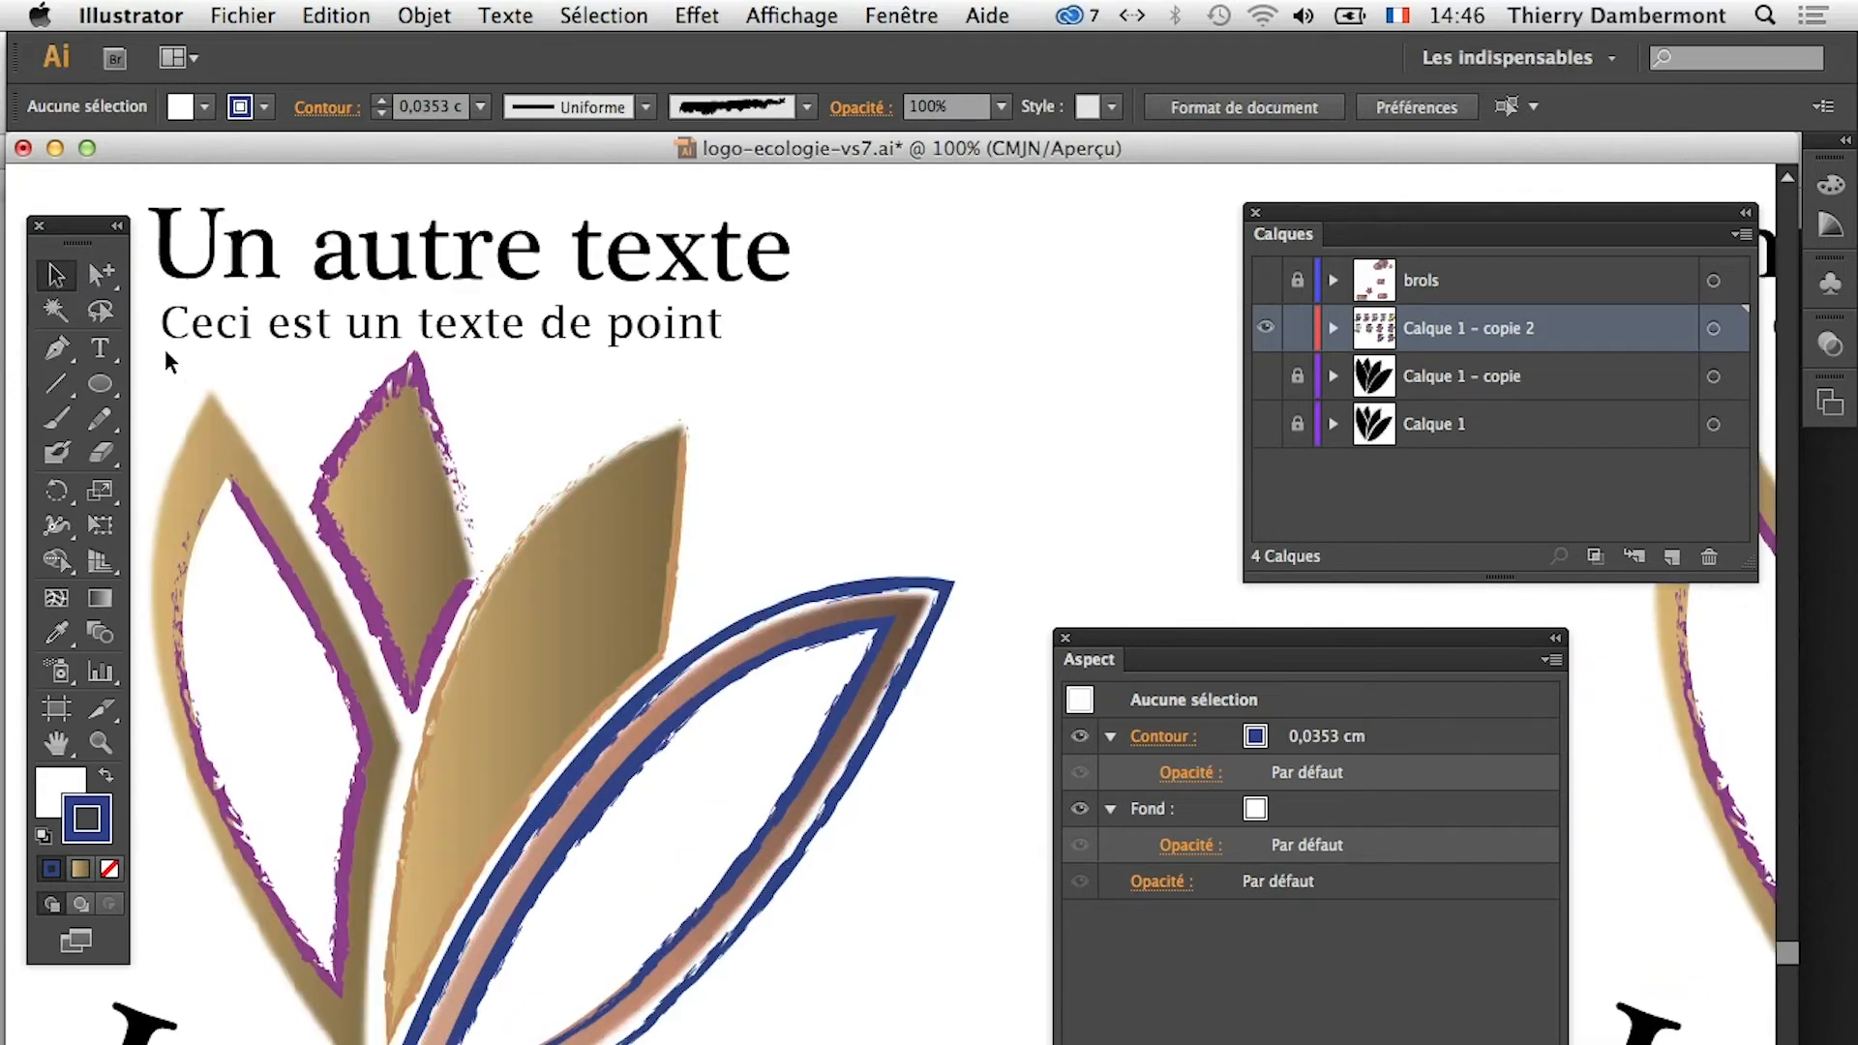
left_click(55, 275)
left_click(495, 647)
left_click(100, 274)
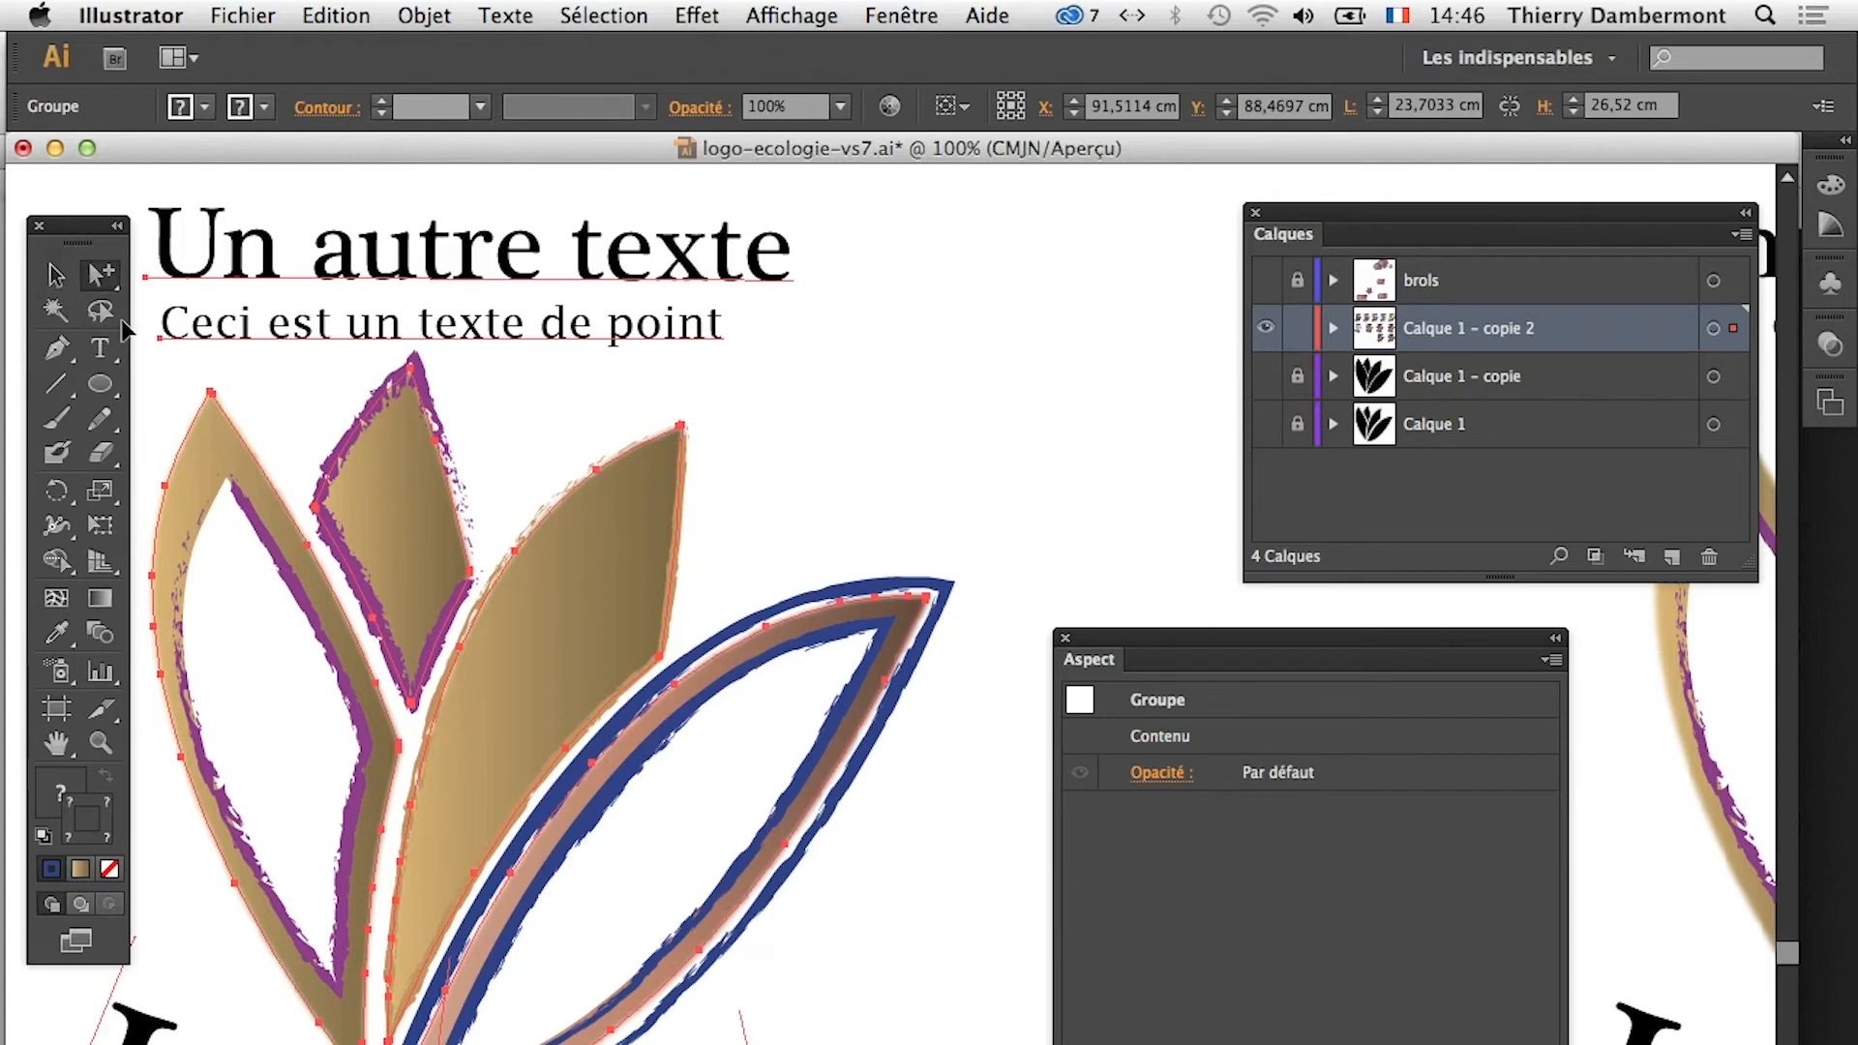
left_click(857, 1016)
left_click(709, 883)
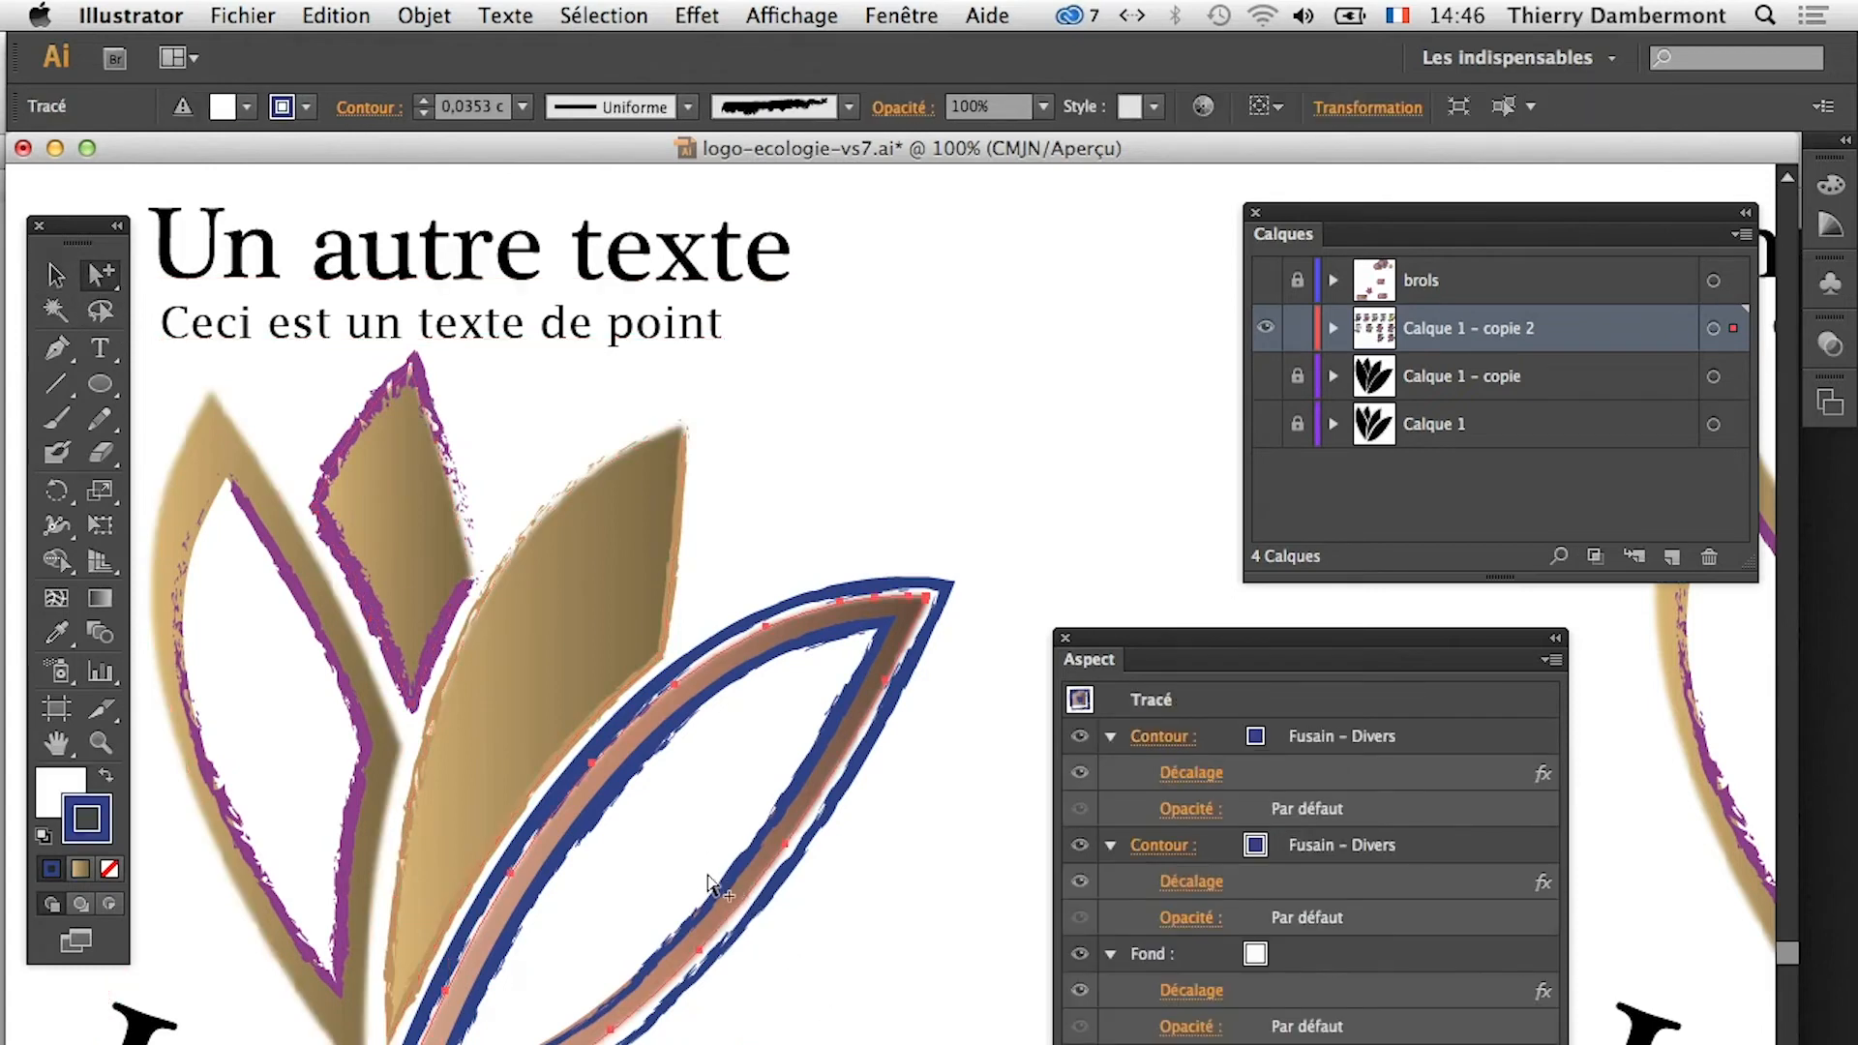
Select the whole duplicated Lotus logo as a group
scroll(693, 871, "up", 1)
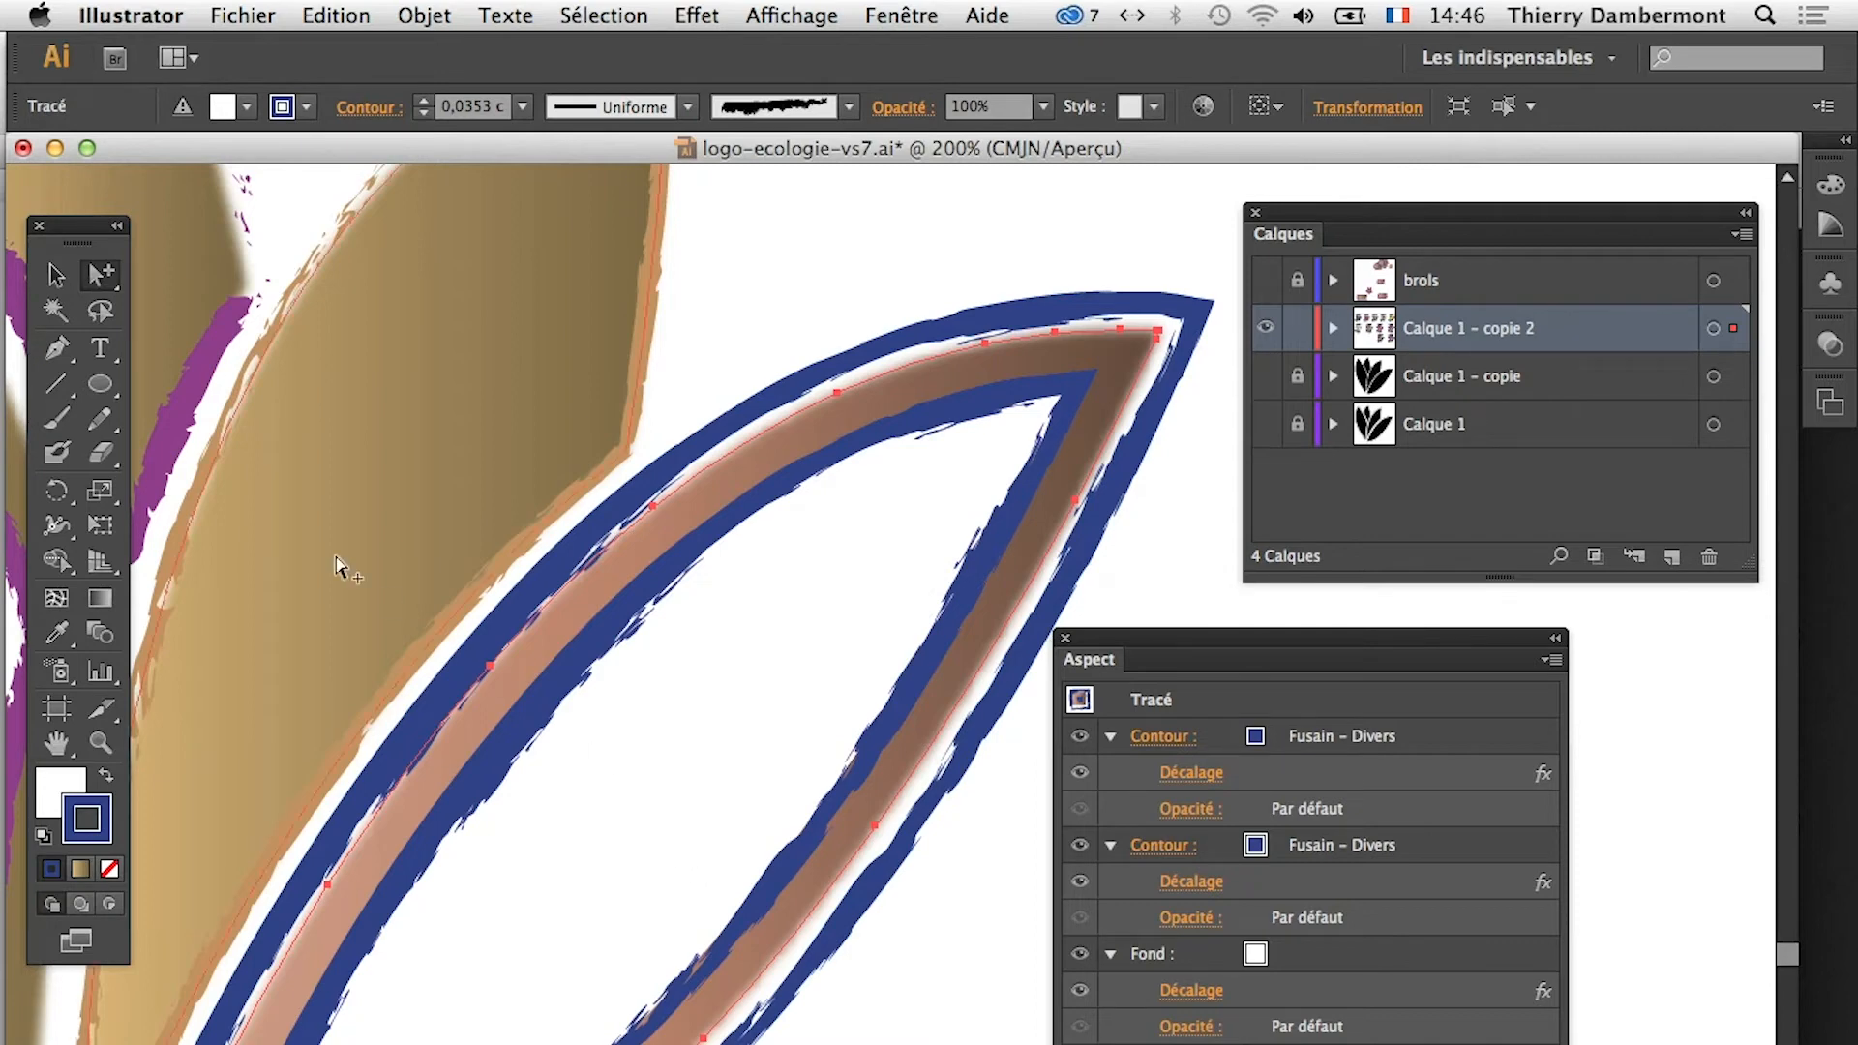
left_click(55, 273)
left_click(397, 348)
left_click(863, 668)
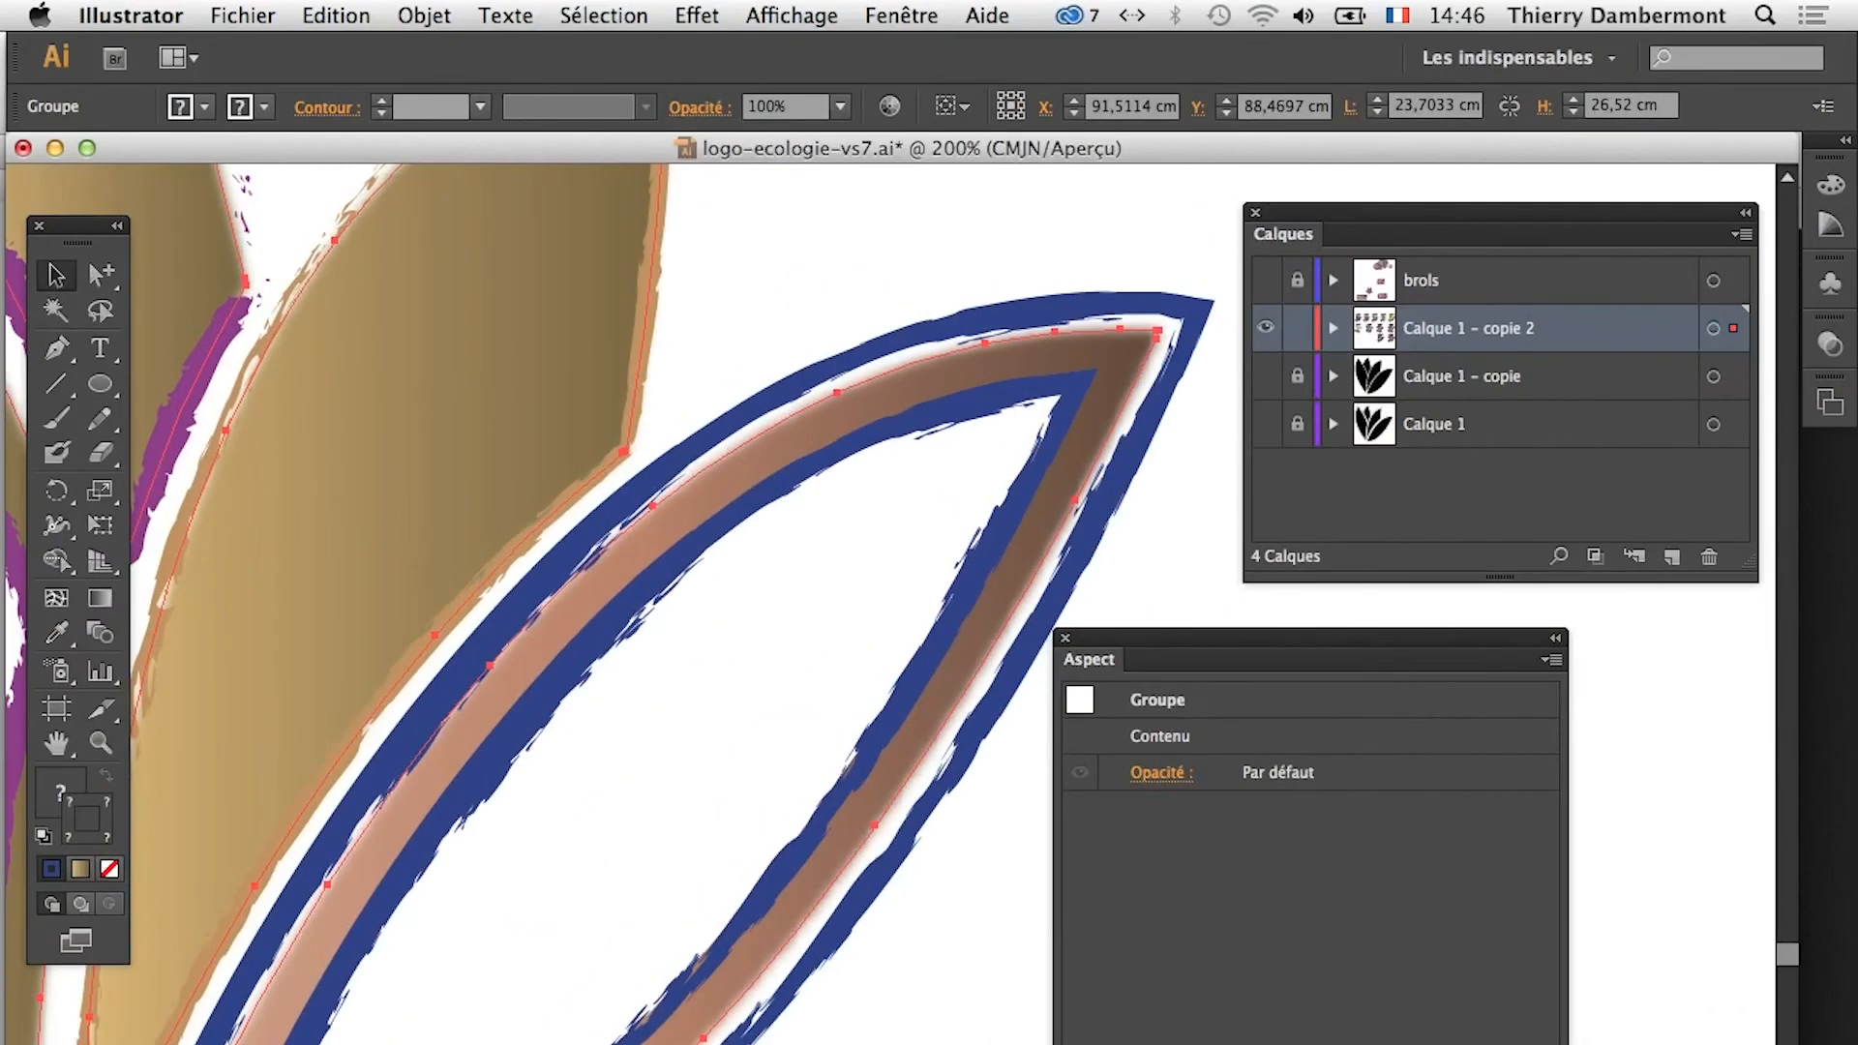
Directly select the blue-outlined petal of the duplicated logo and reposition its appearance stack closer to the artwork
left_click(100, 274)
left_click(804, 295)
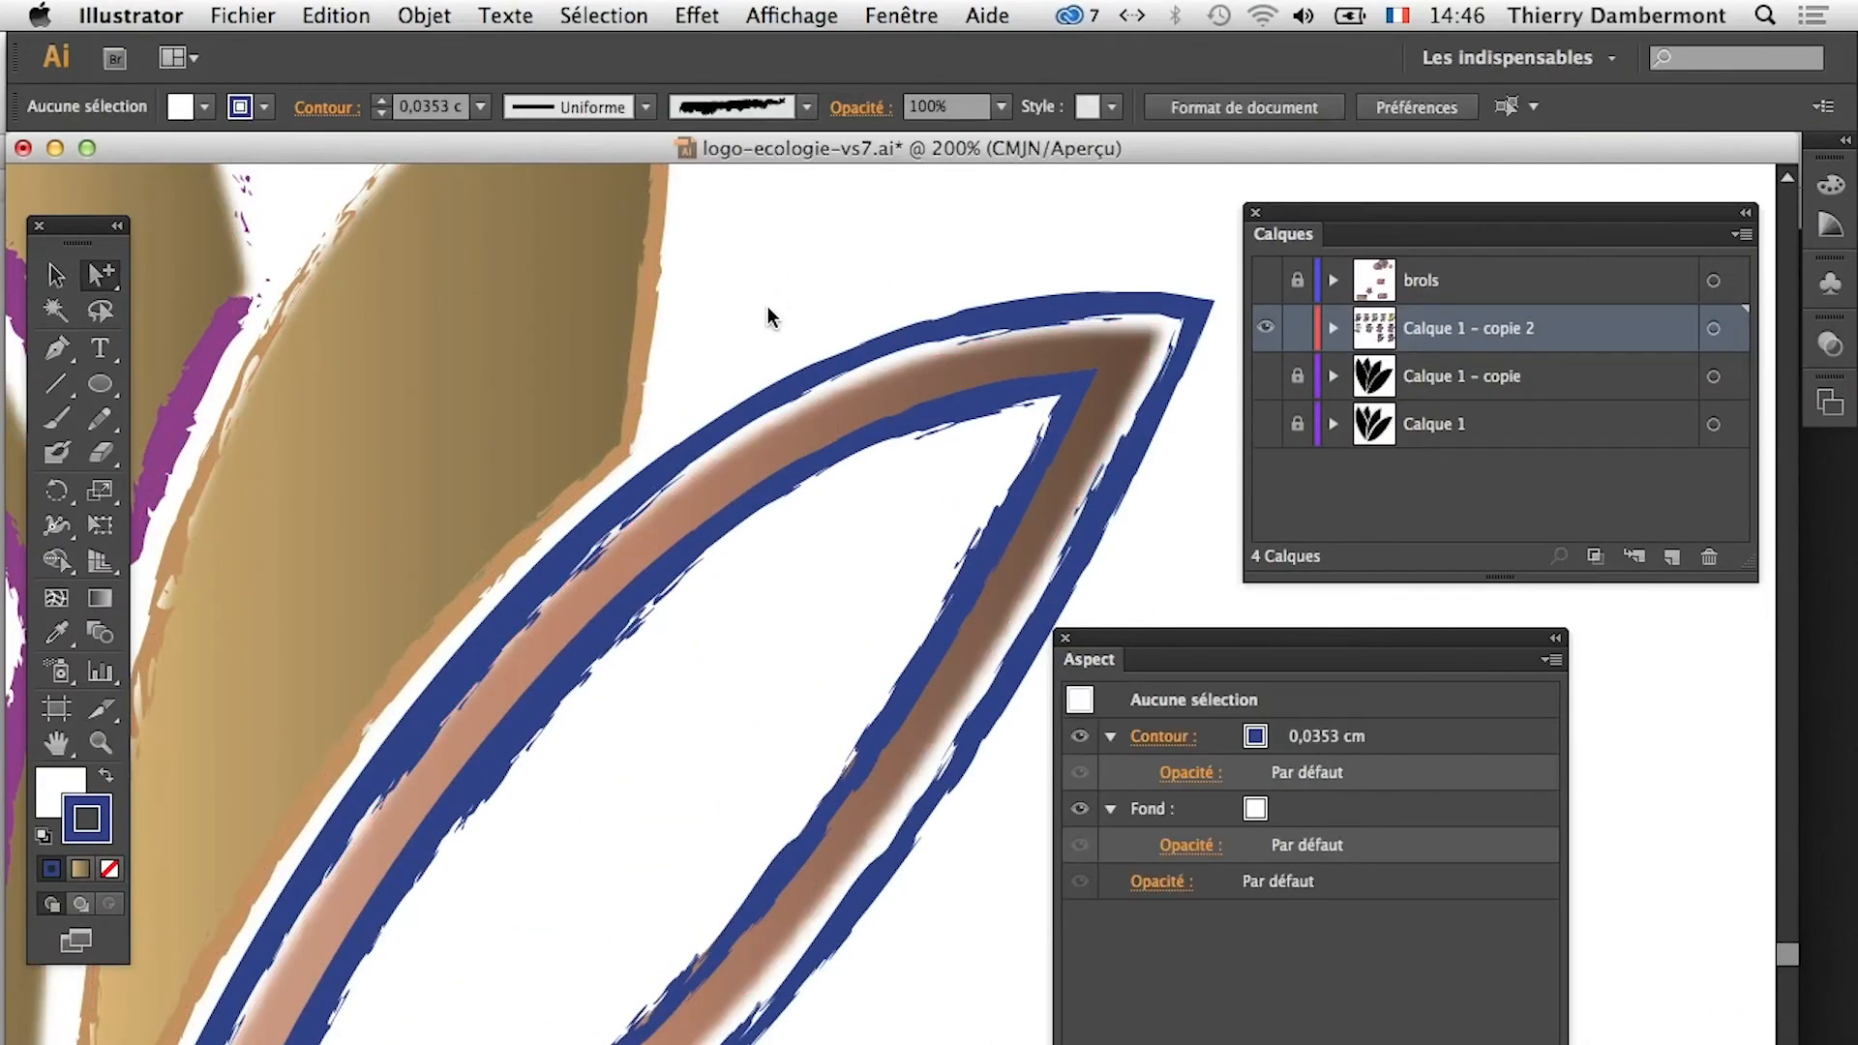
left_click(839, 822)
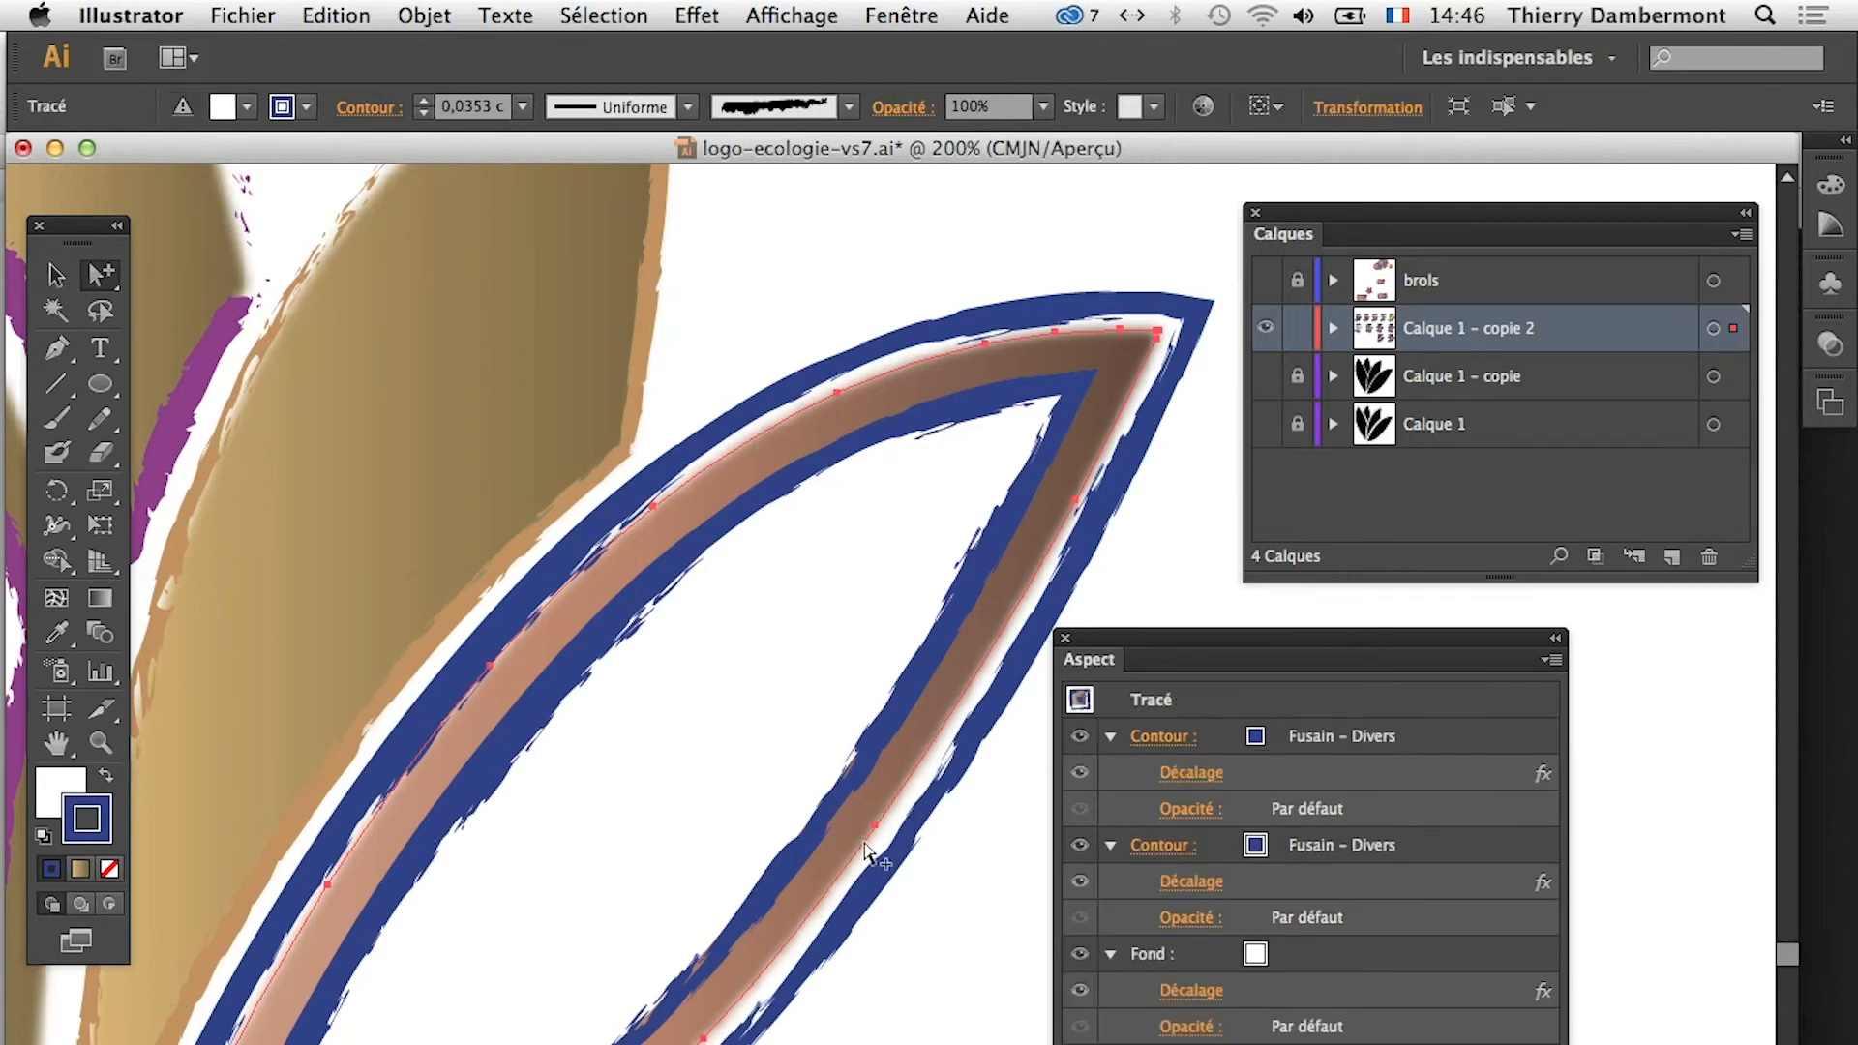
left_click_drag(1260, 649, 1205, 619)
left_click_drag(1510, 1037, 1411, 1037)
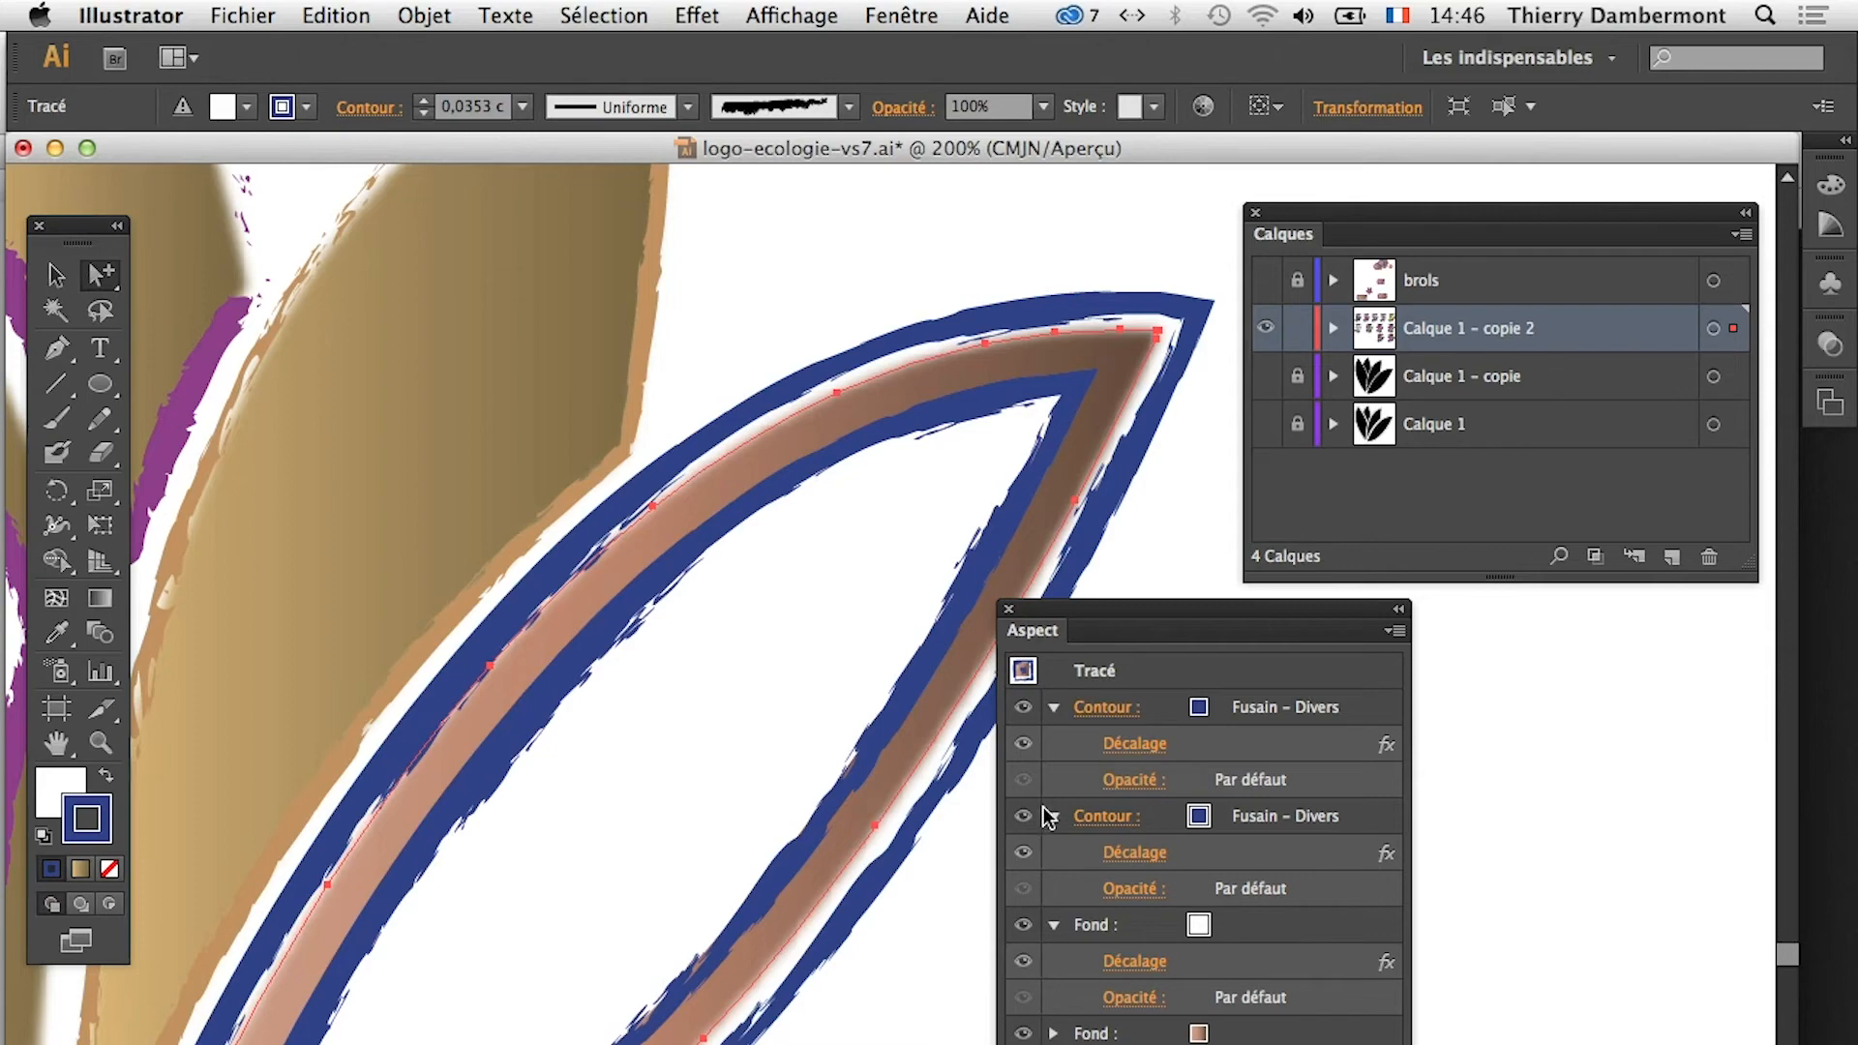
left_click_drag(1053, 631, 1079, 629)
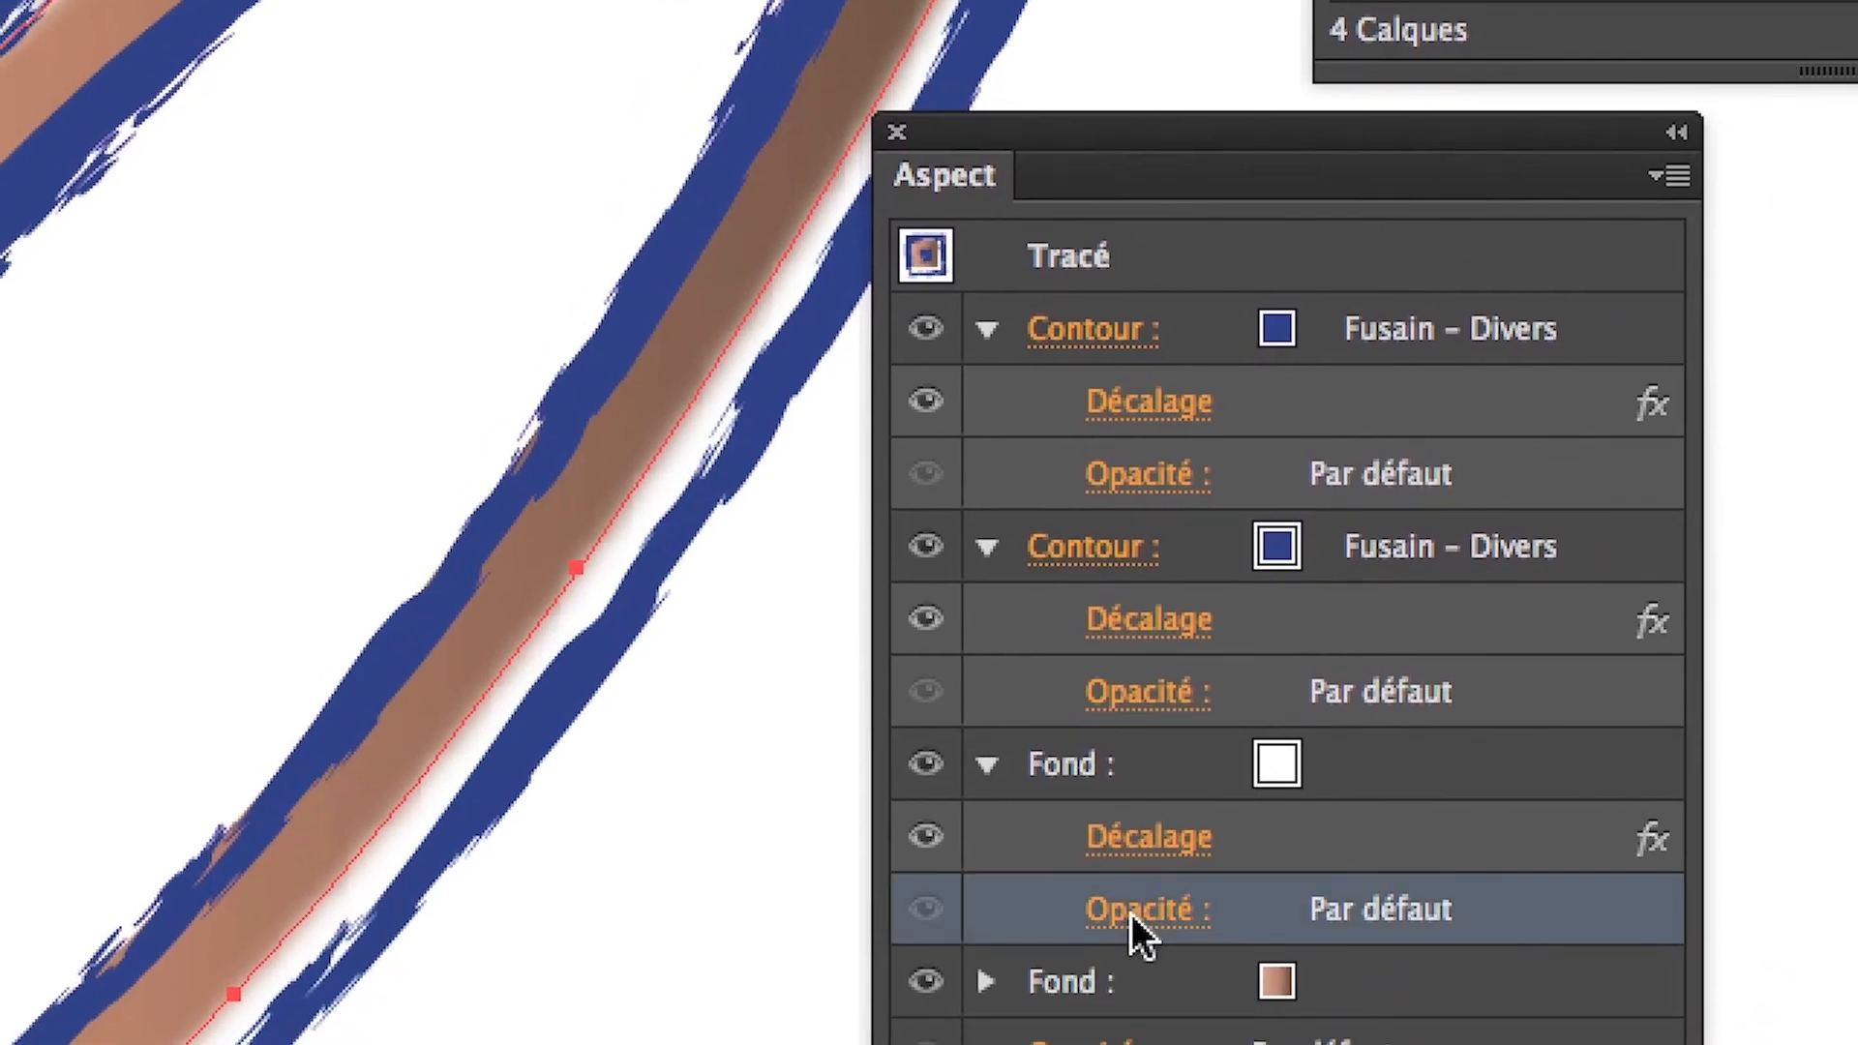
Try opacities of 50%, 70% and 0% on the blue-outlined petal's white fill and settle on 40%
left_click(1139, 1011)
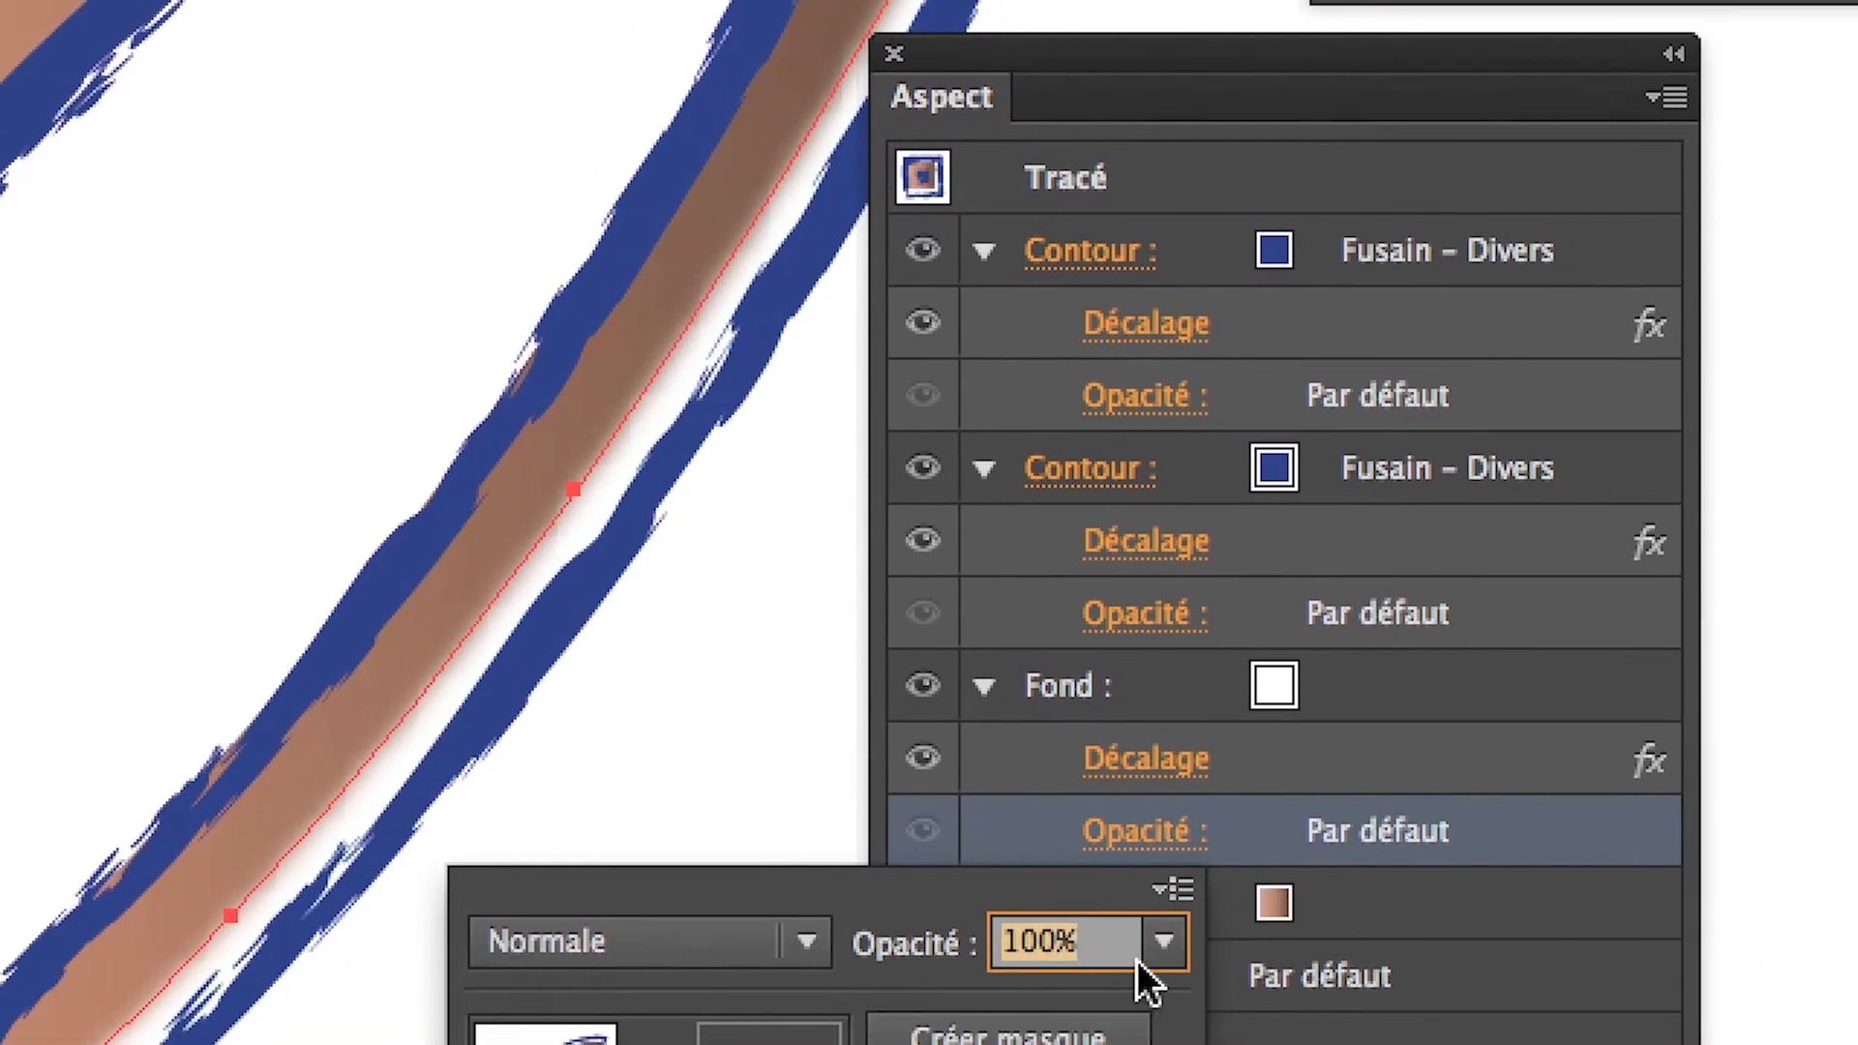
left_click(1148, 952)
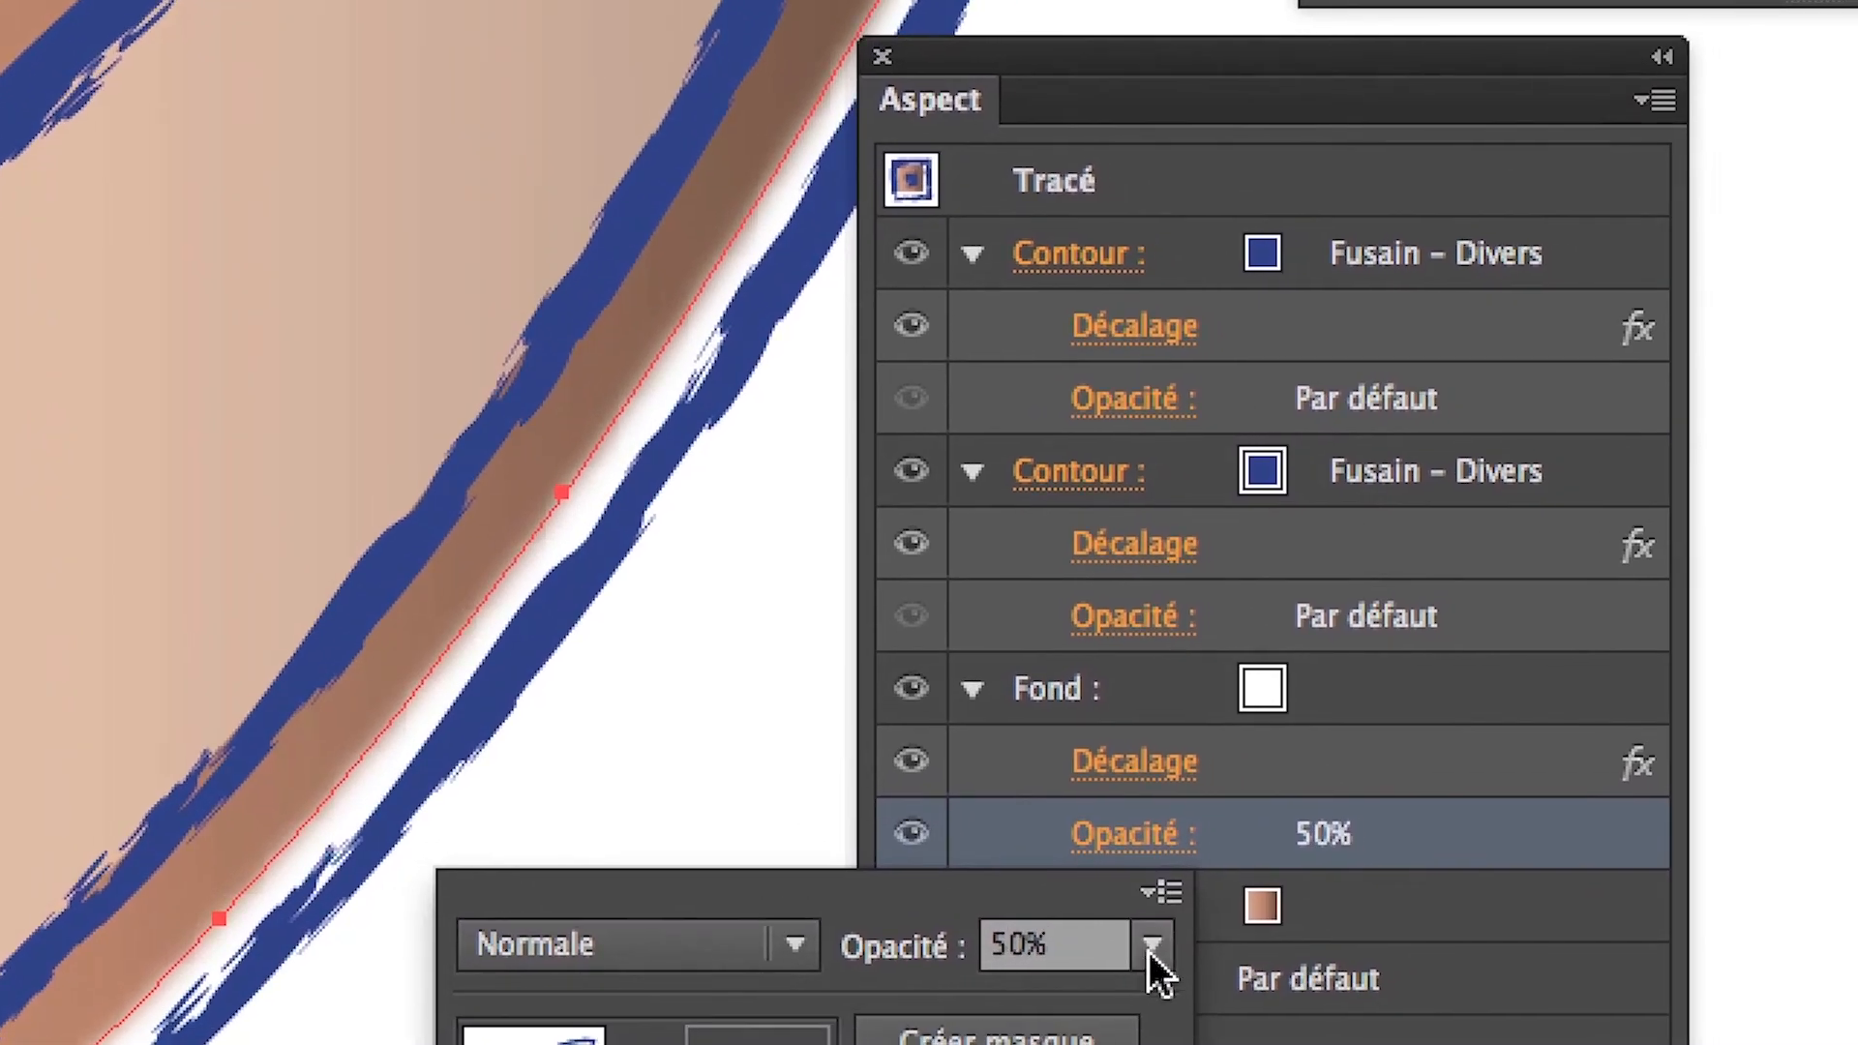
left_click(1147, 950)
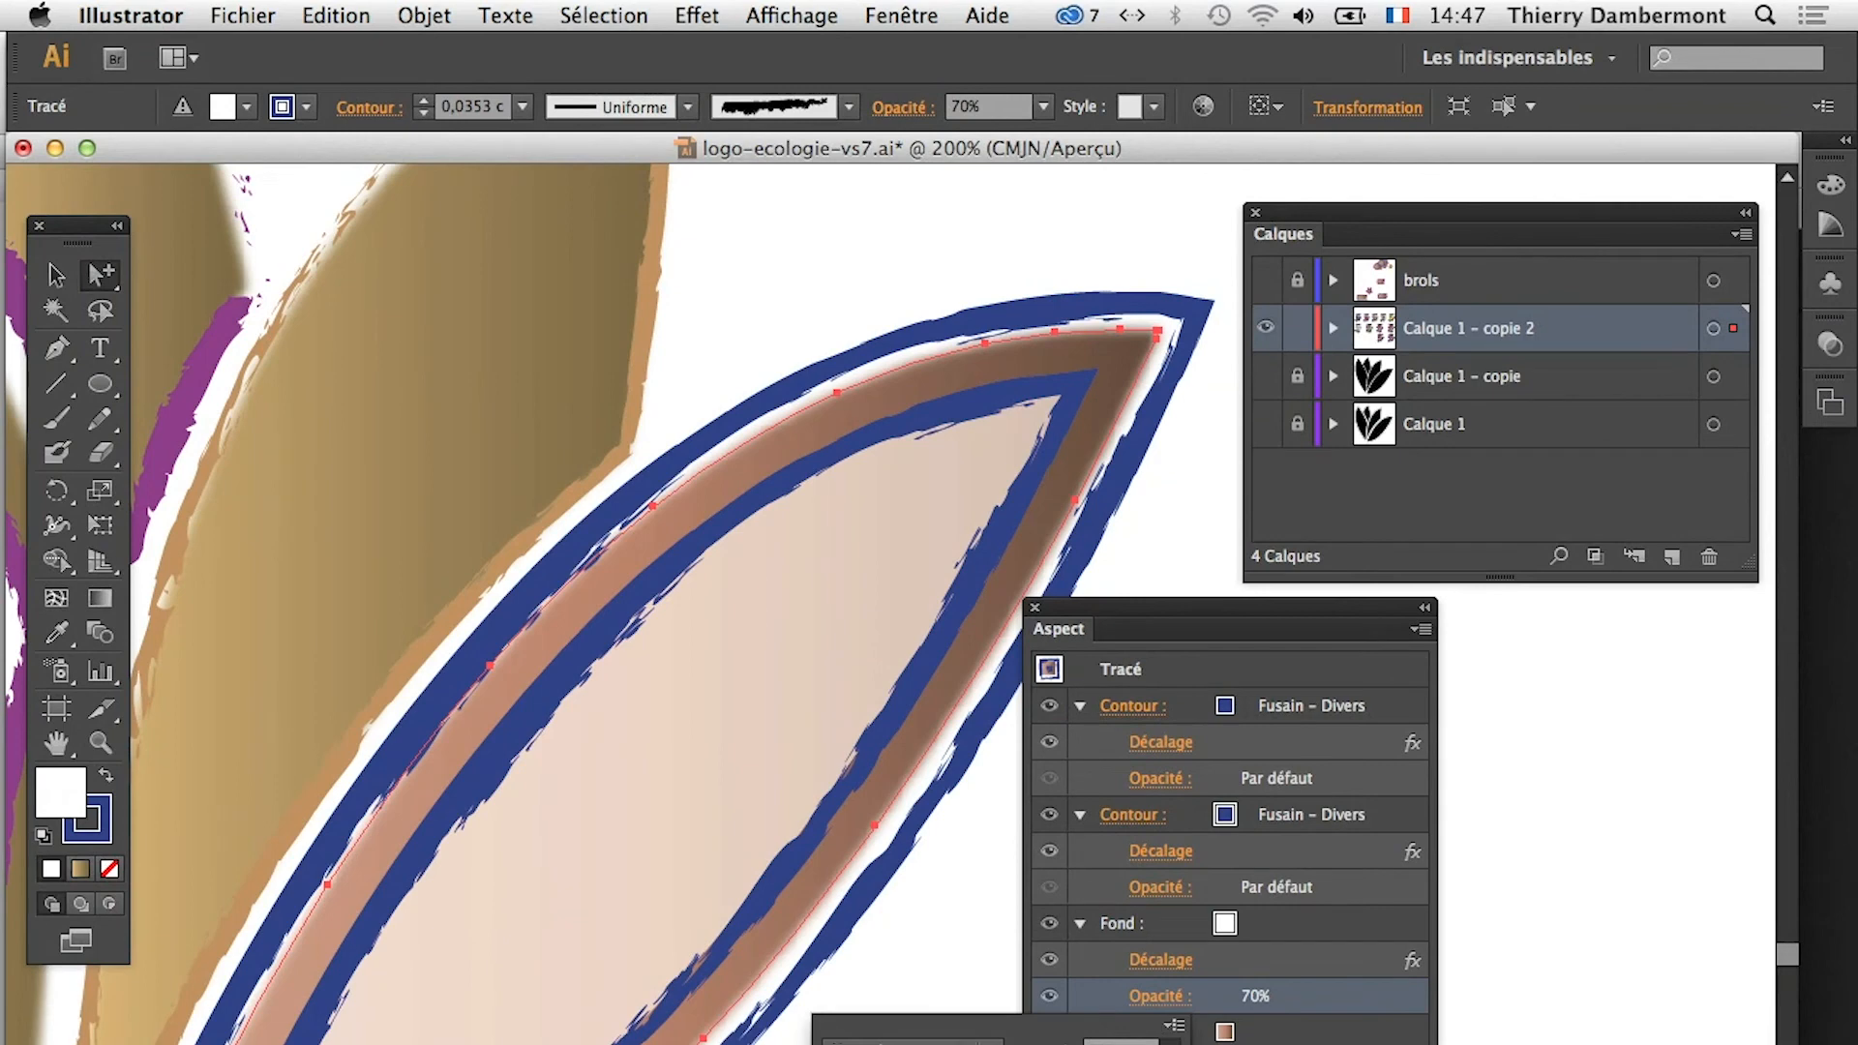
key("super+z")
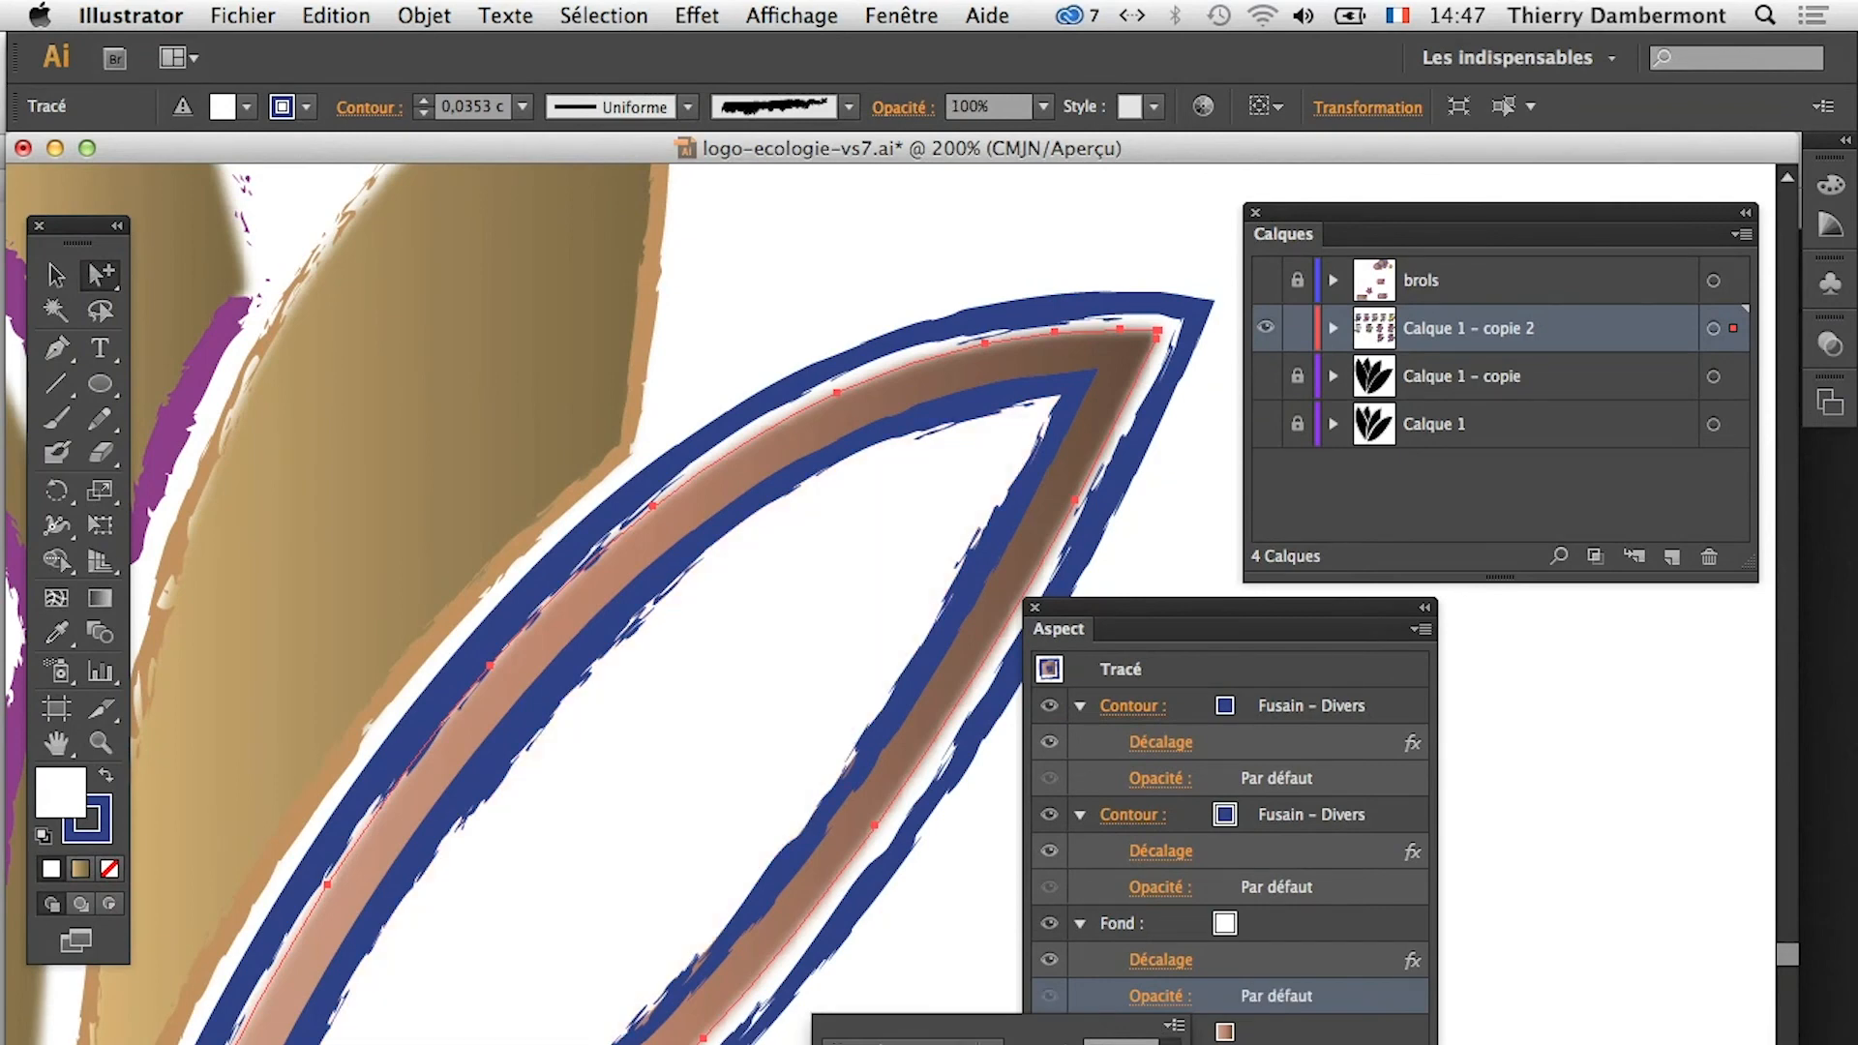
key("super+z")
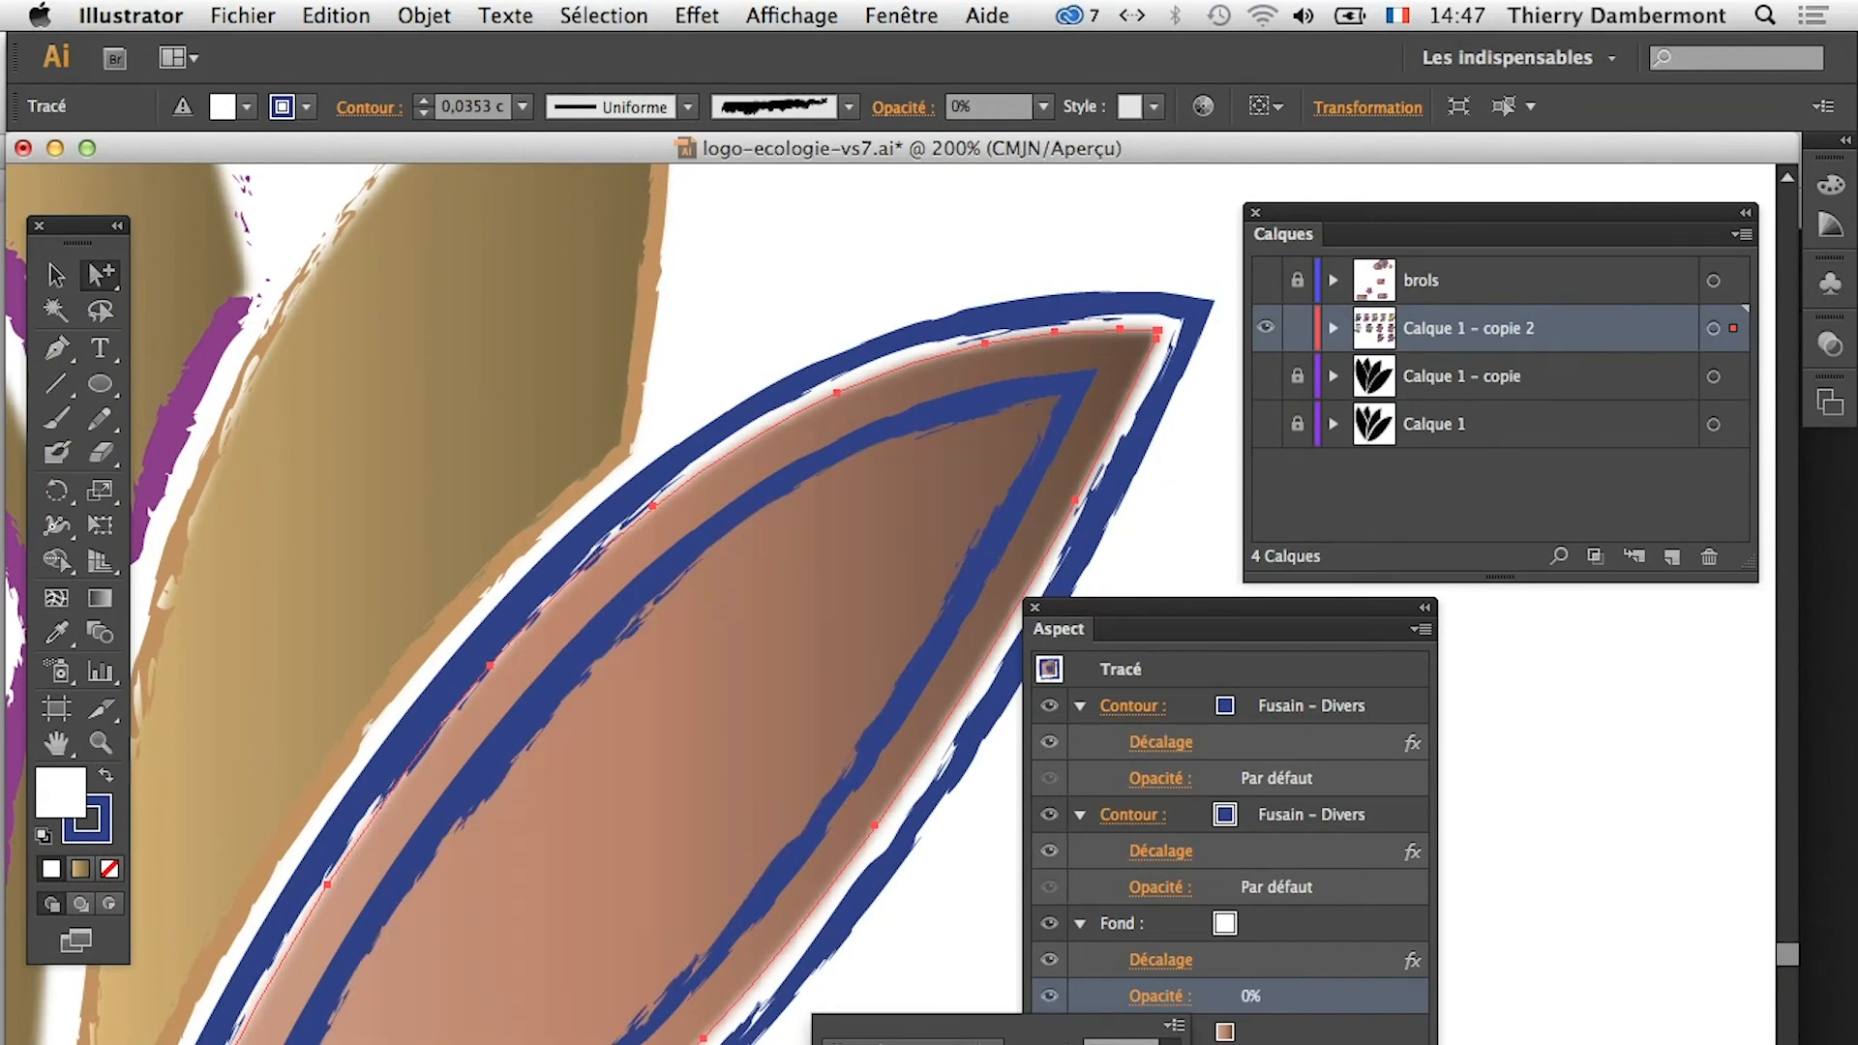
key("super+z")
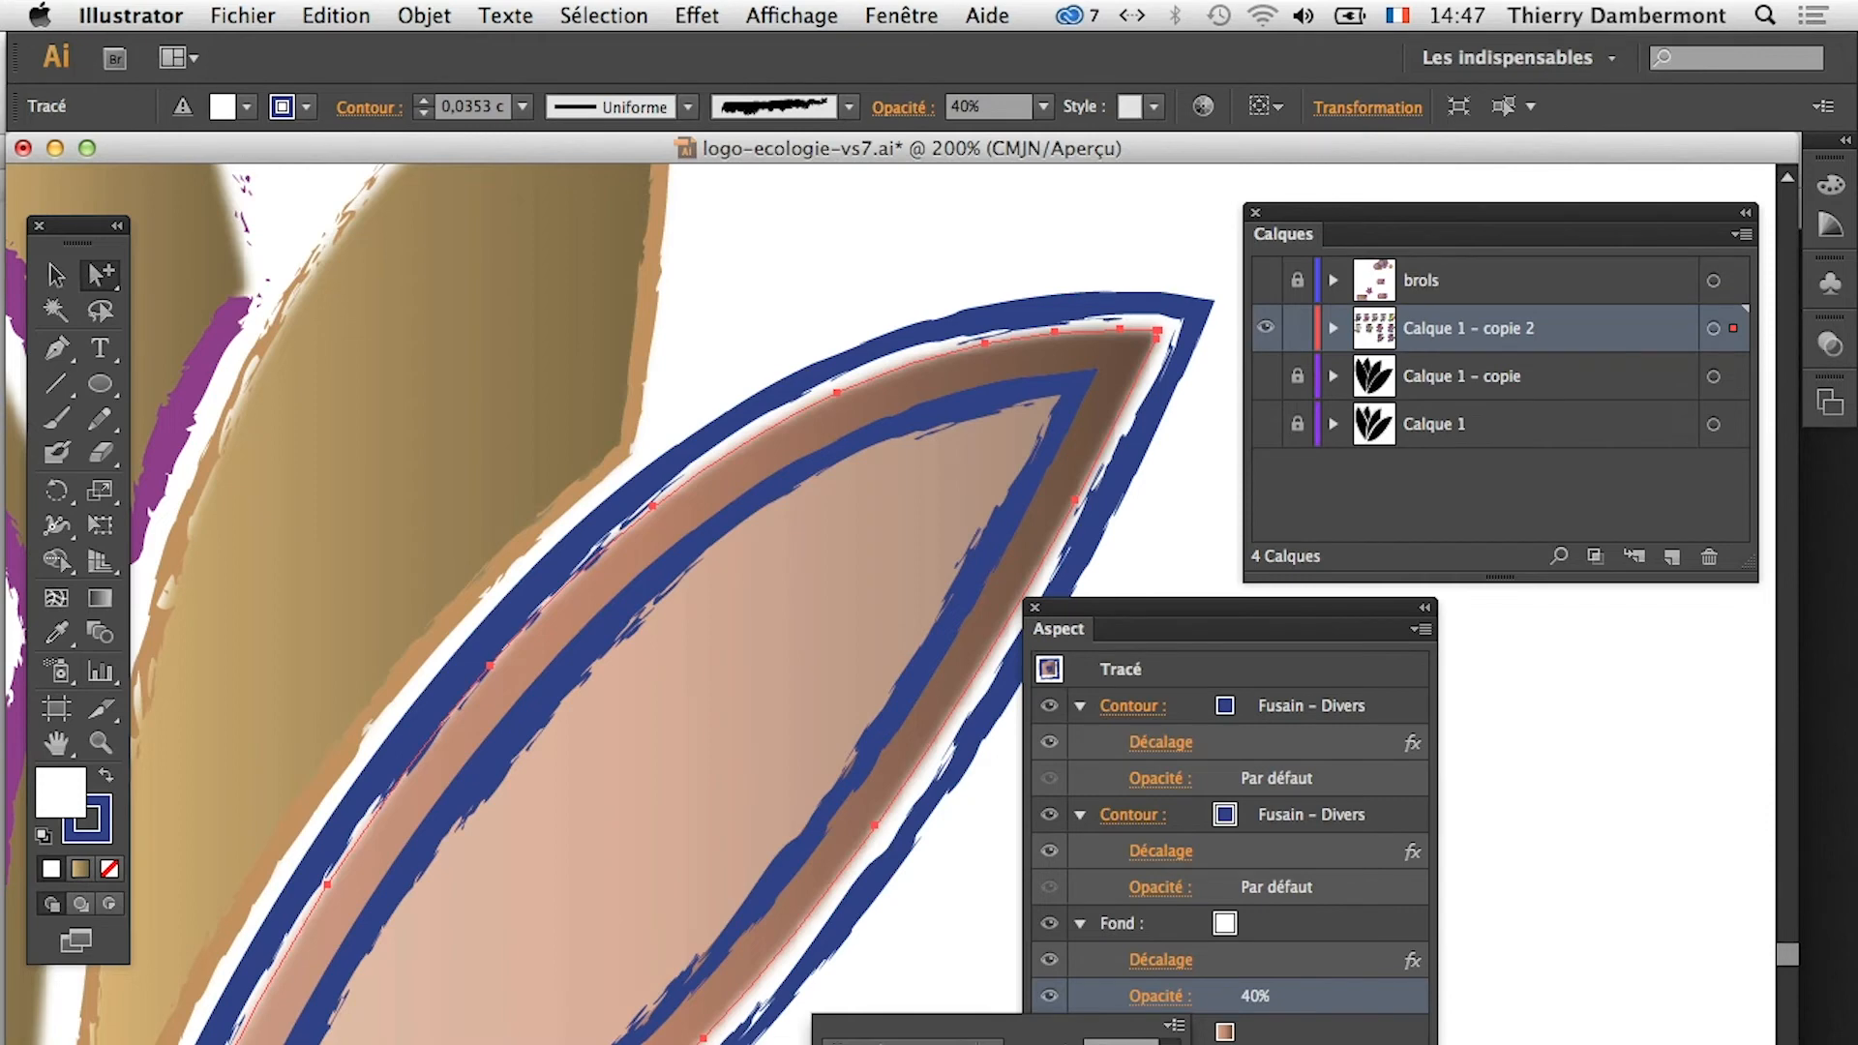
key("super+z")
Examine the logo's bare paths in outline view, then return to the preview display
scroll(246, 580, "down", 3)
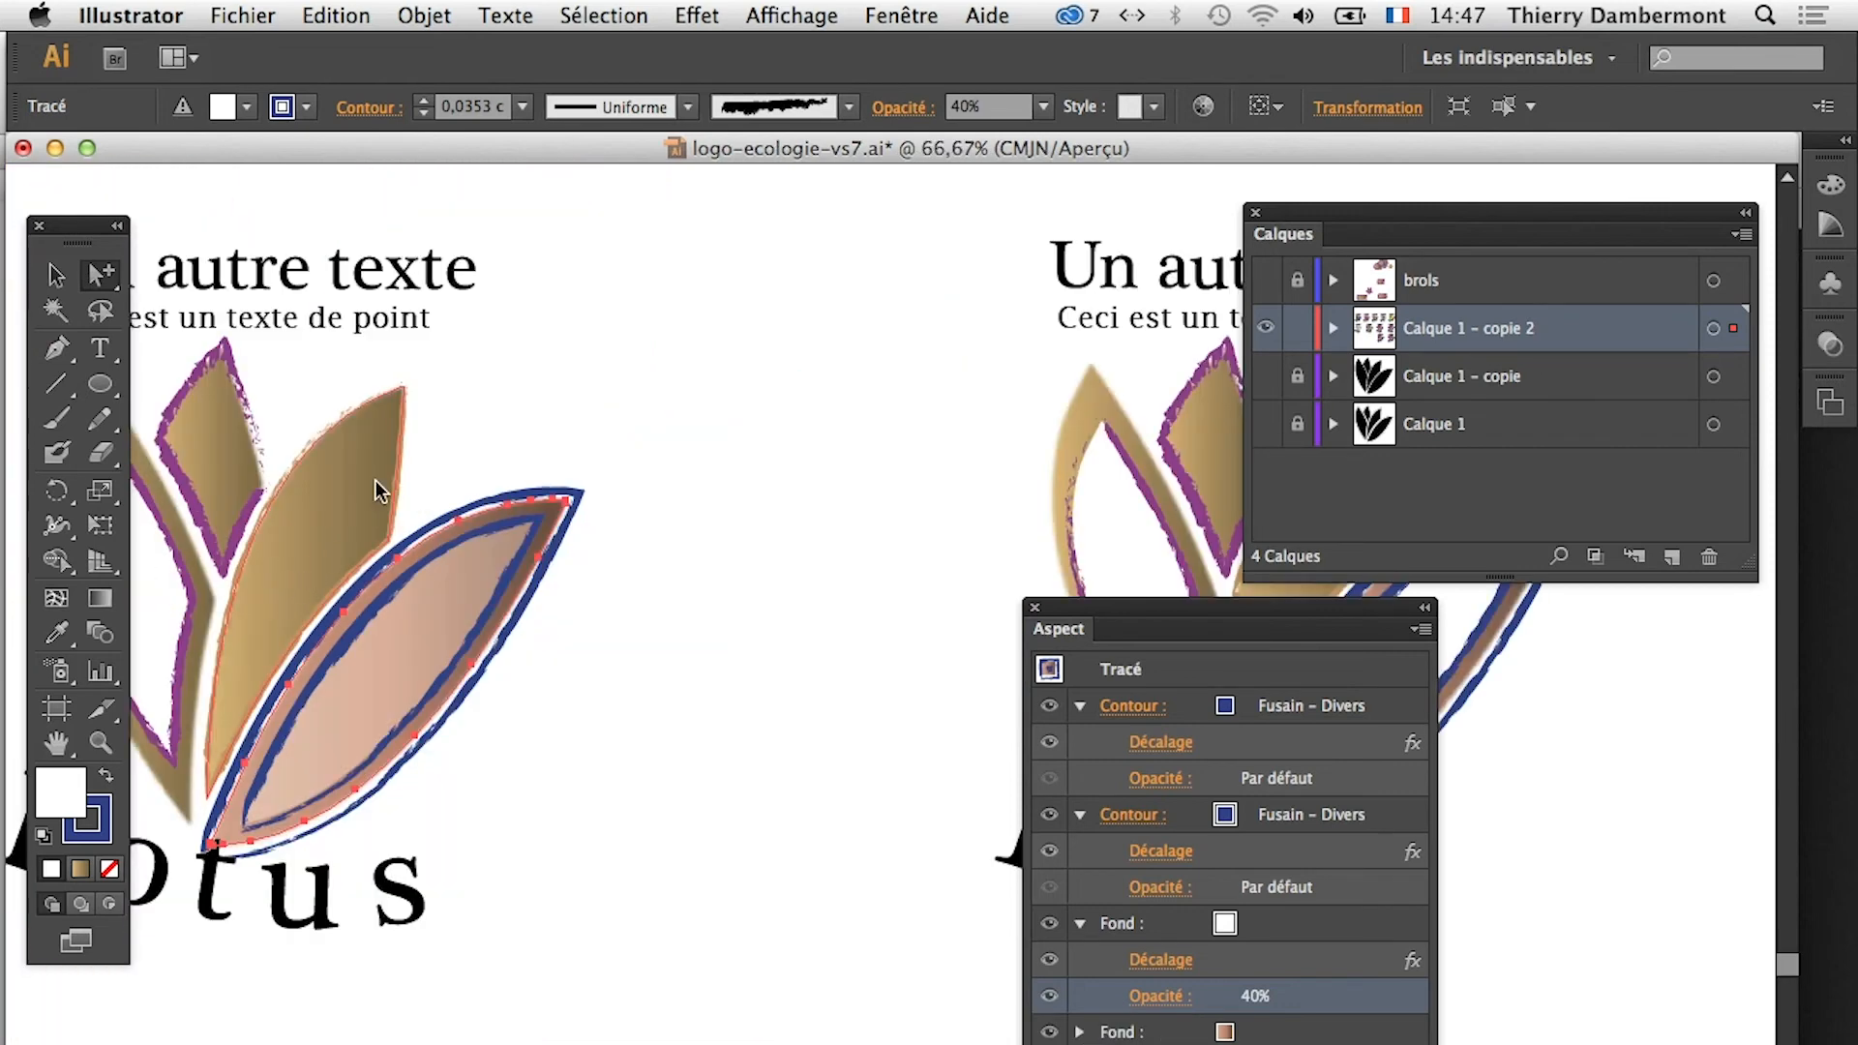
left_click(791, 16)
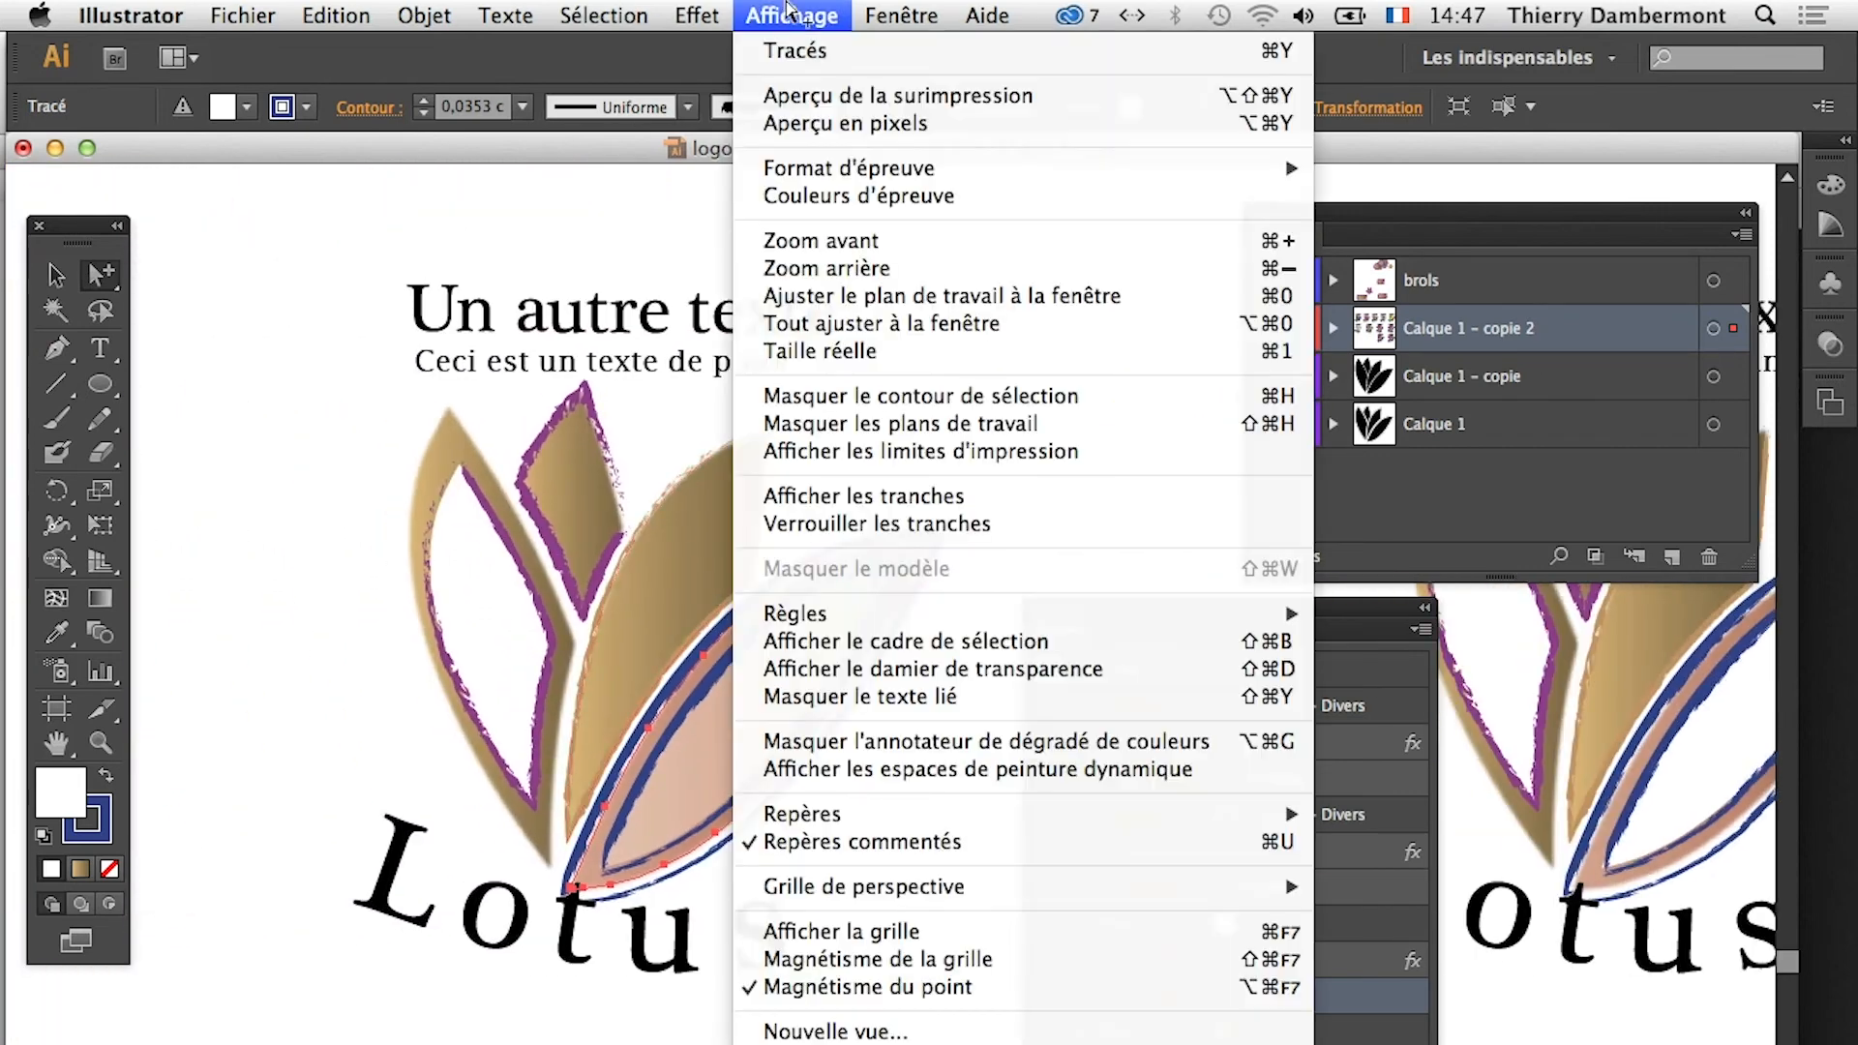
left_click(796, 51)
scroll(684, 651, "up", 1)
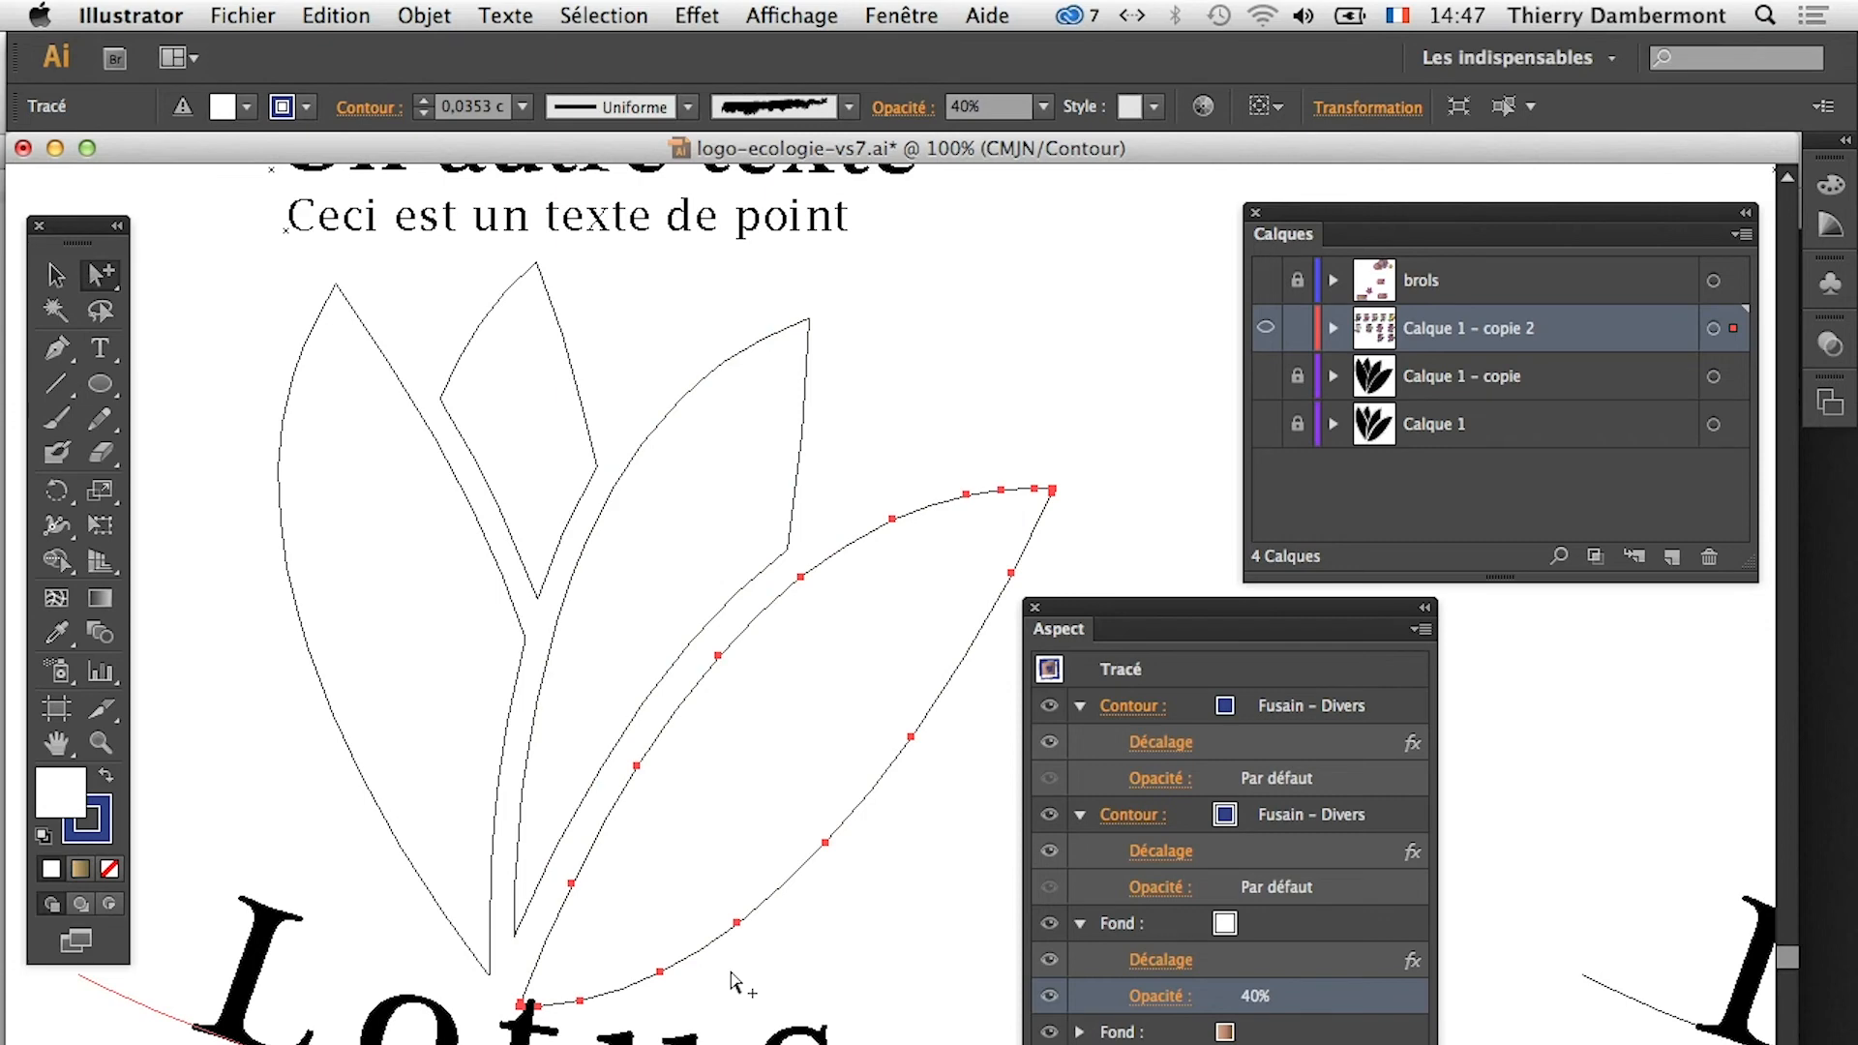
left_click(791, 15)
left_click(800, 55)
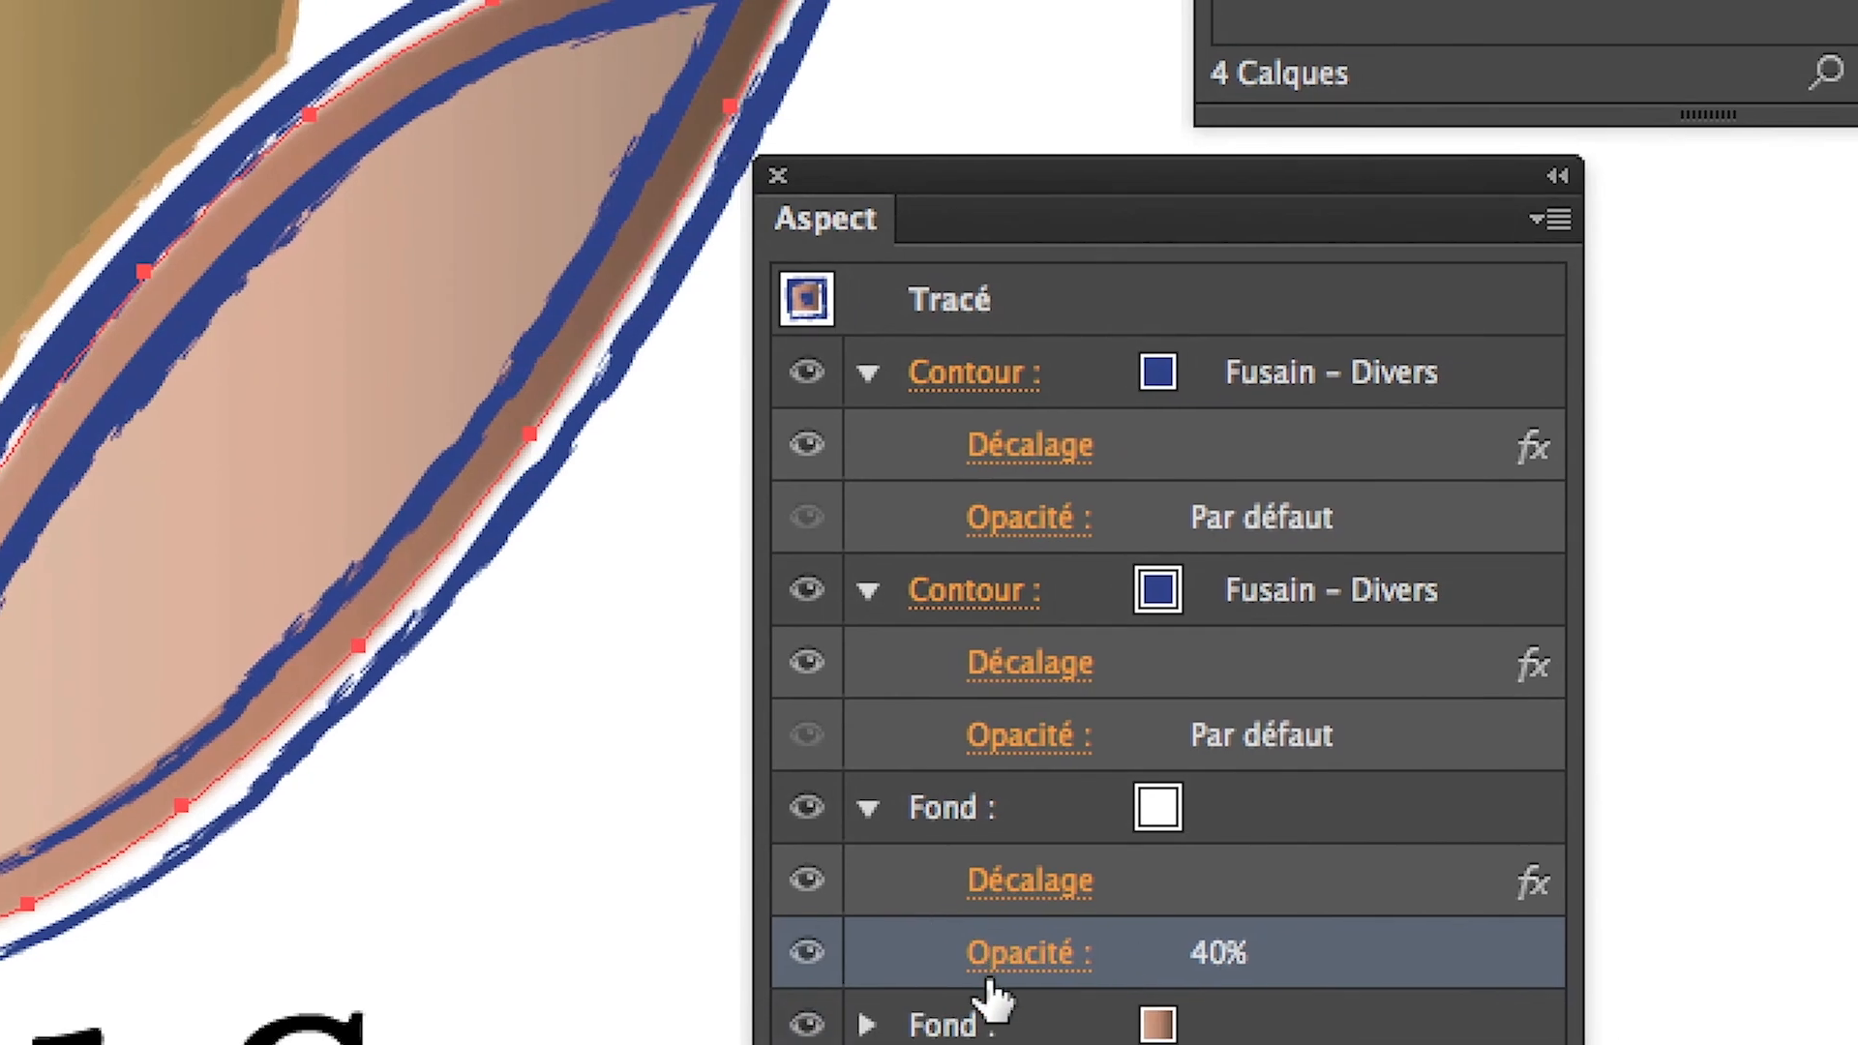
Examine the blend modes offered for the petal's white fill, keeping Normale at 40% opacity
left_click(1002, 963)
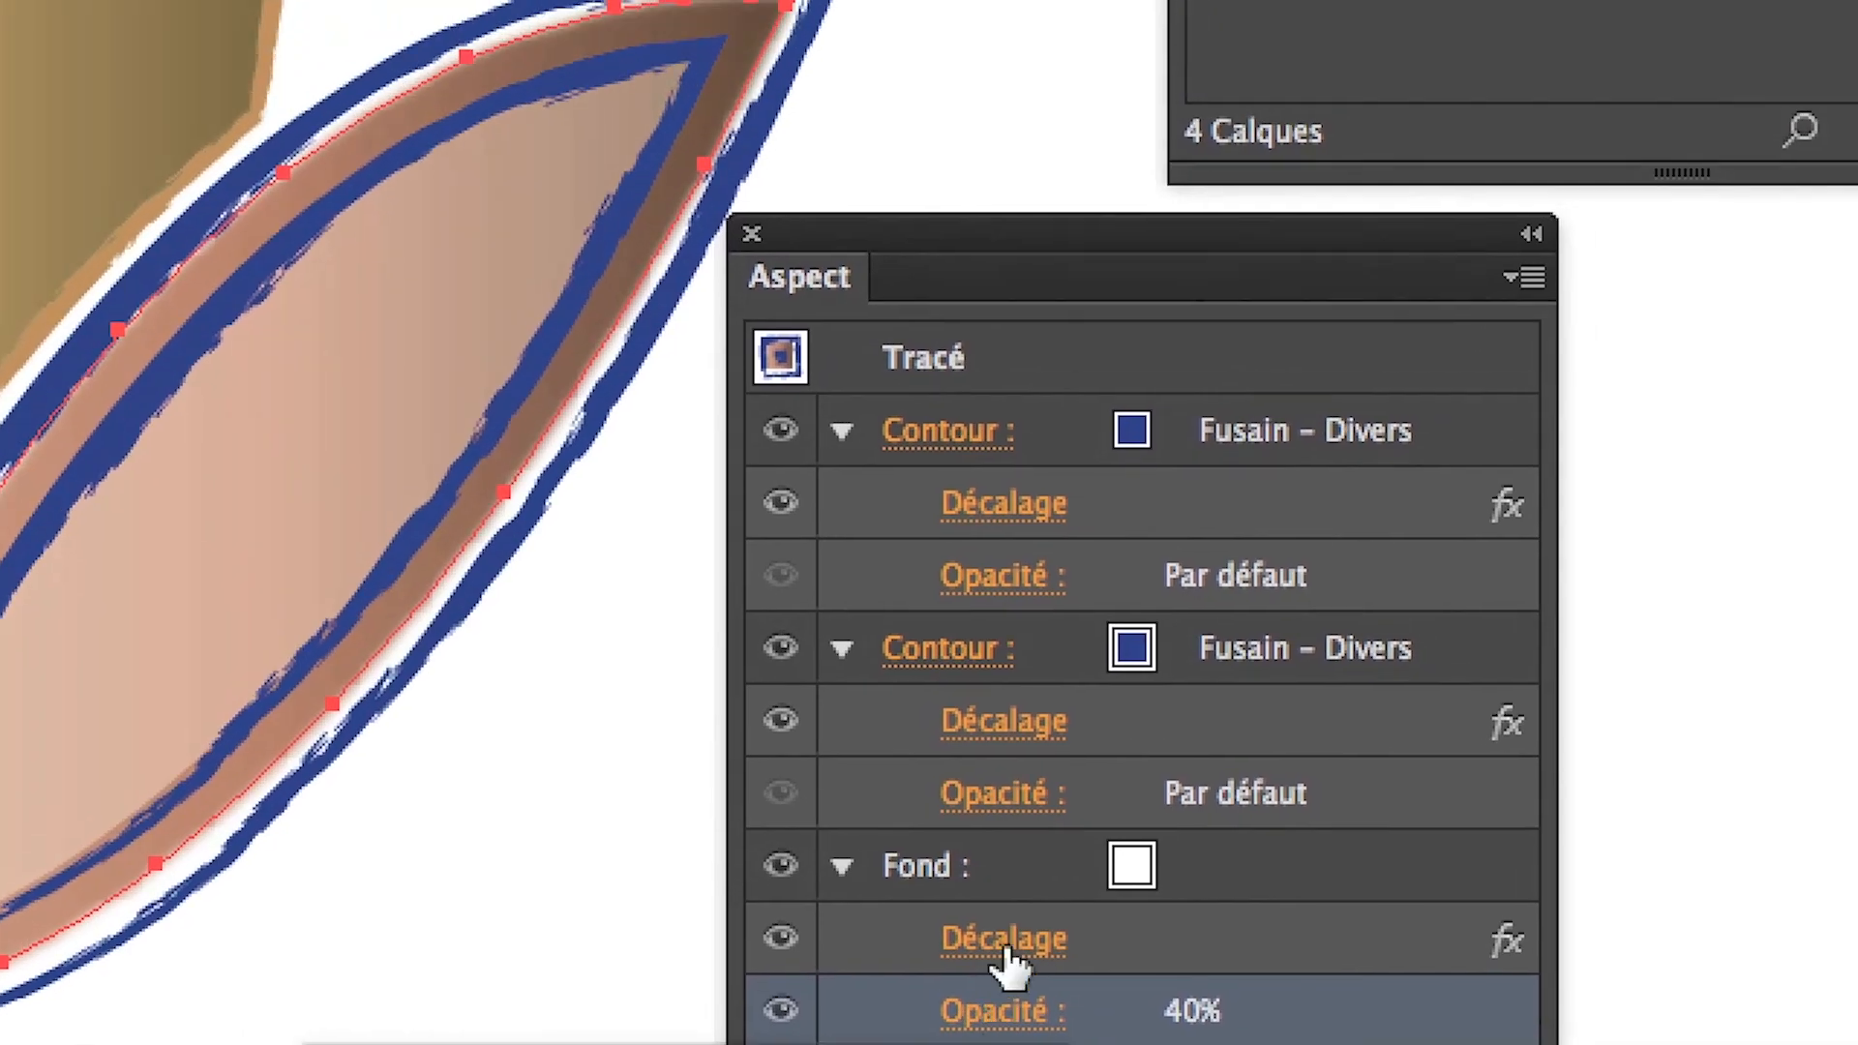
left_click(1002, 1011)
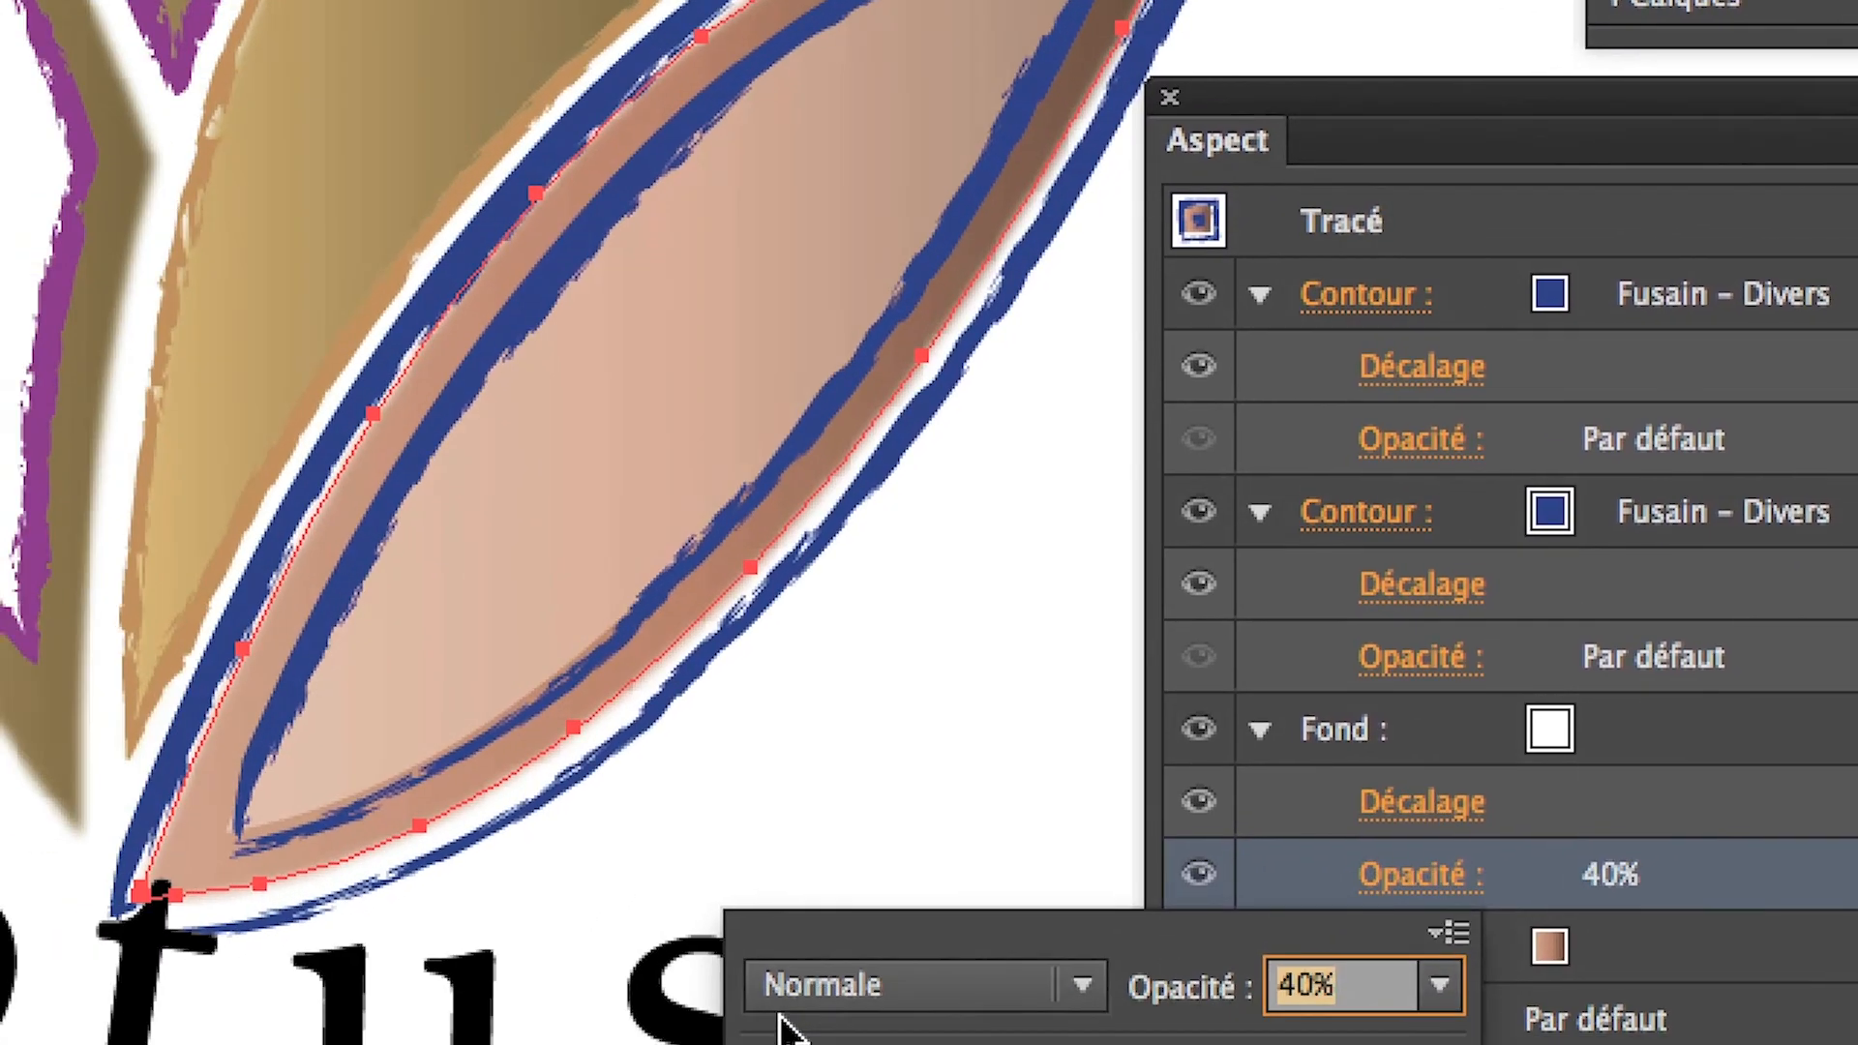
left_click(791, 999)
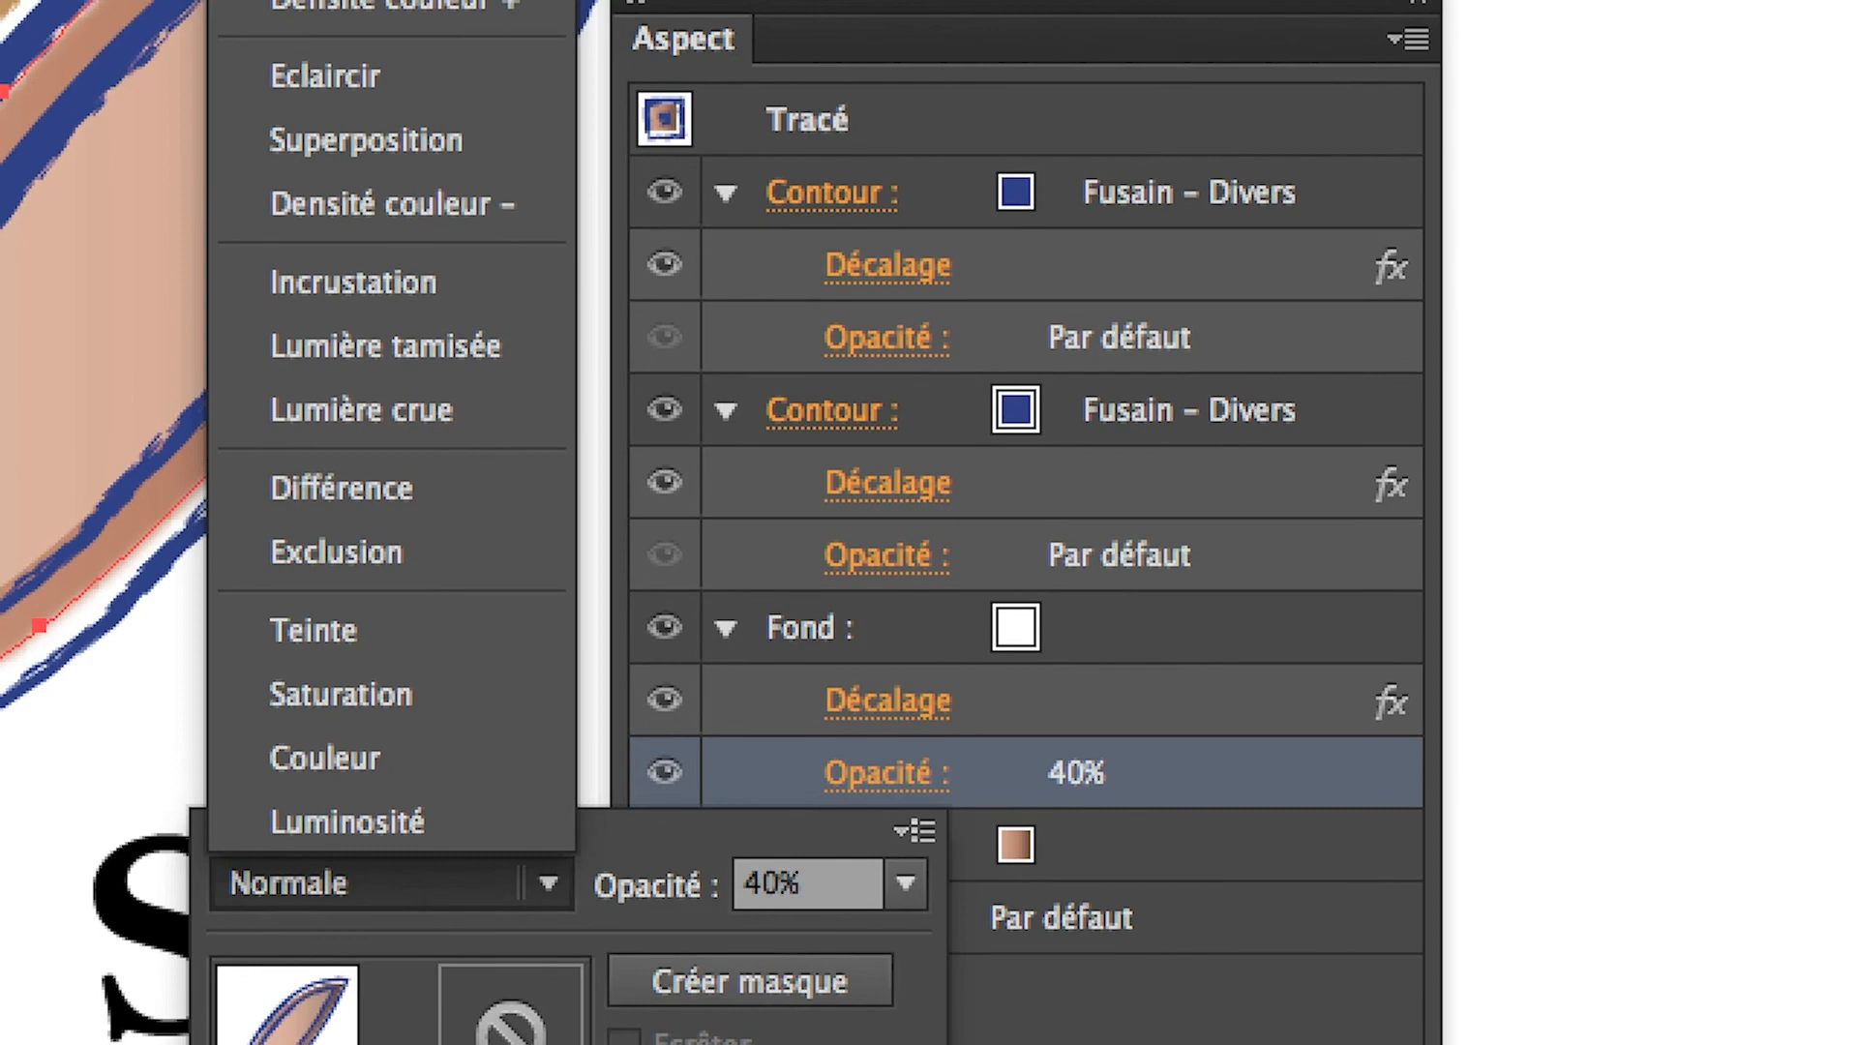
key("Escape")
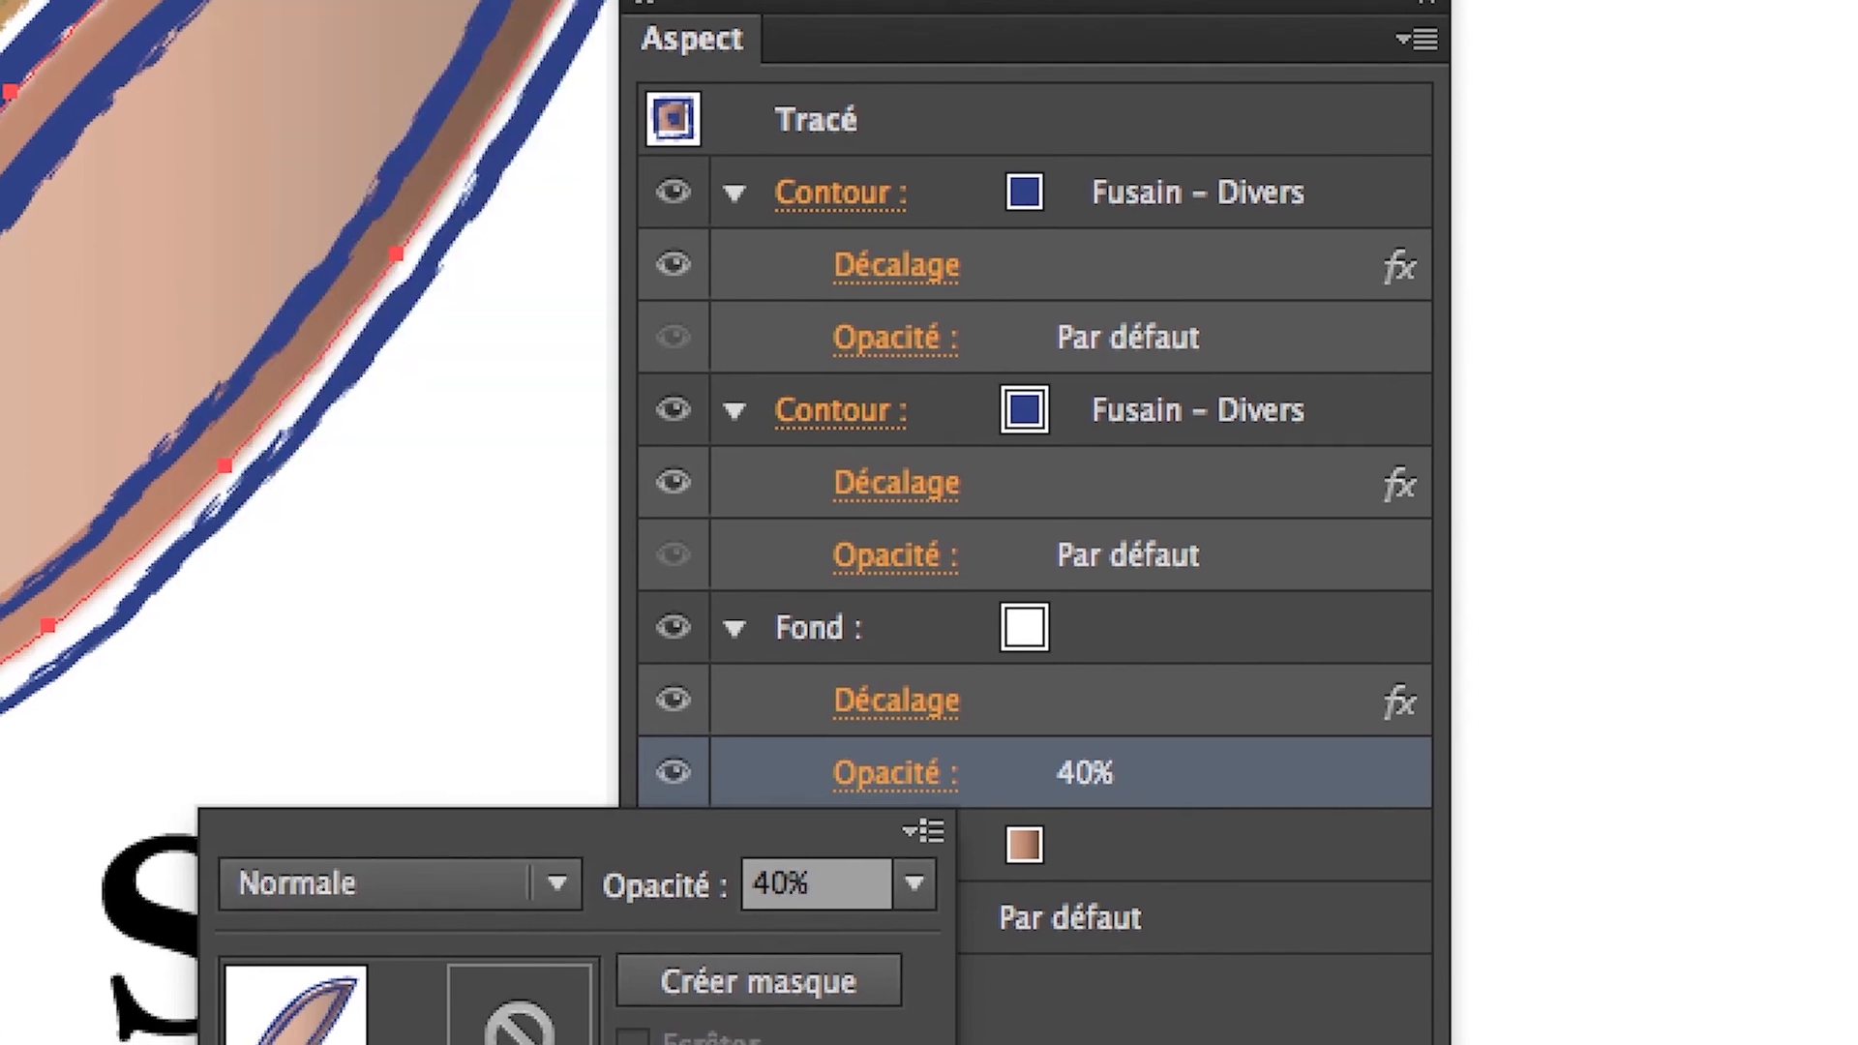
left_click(1008, 996)
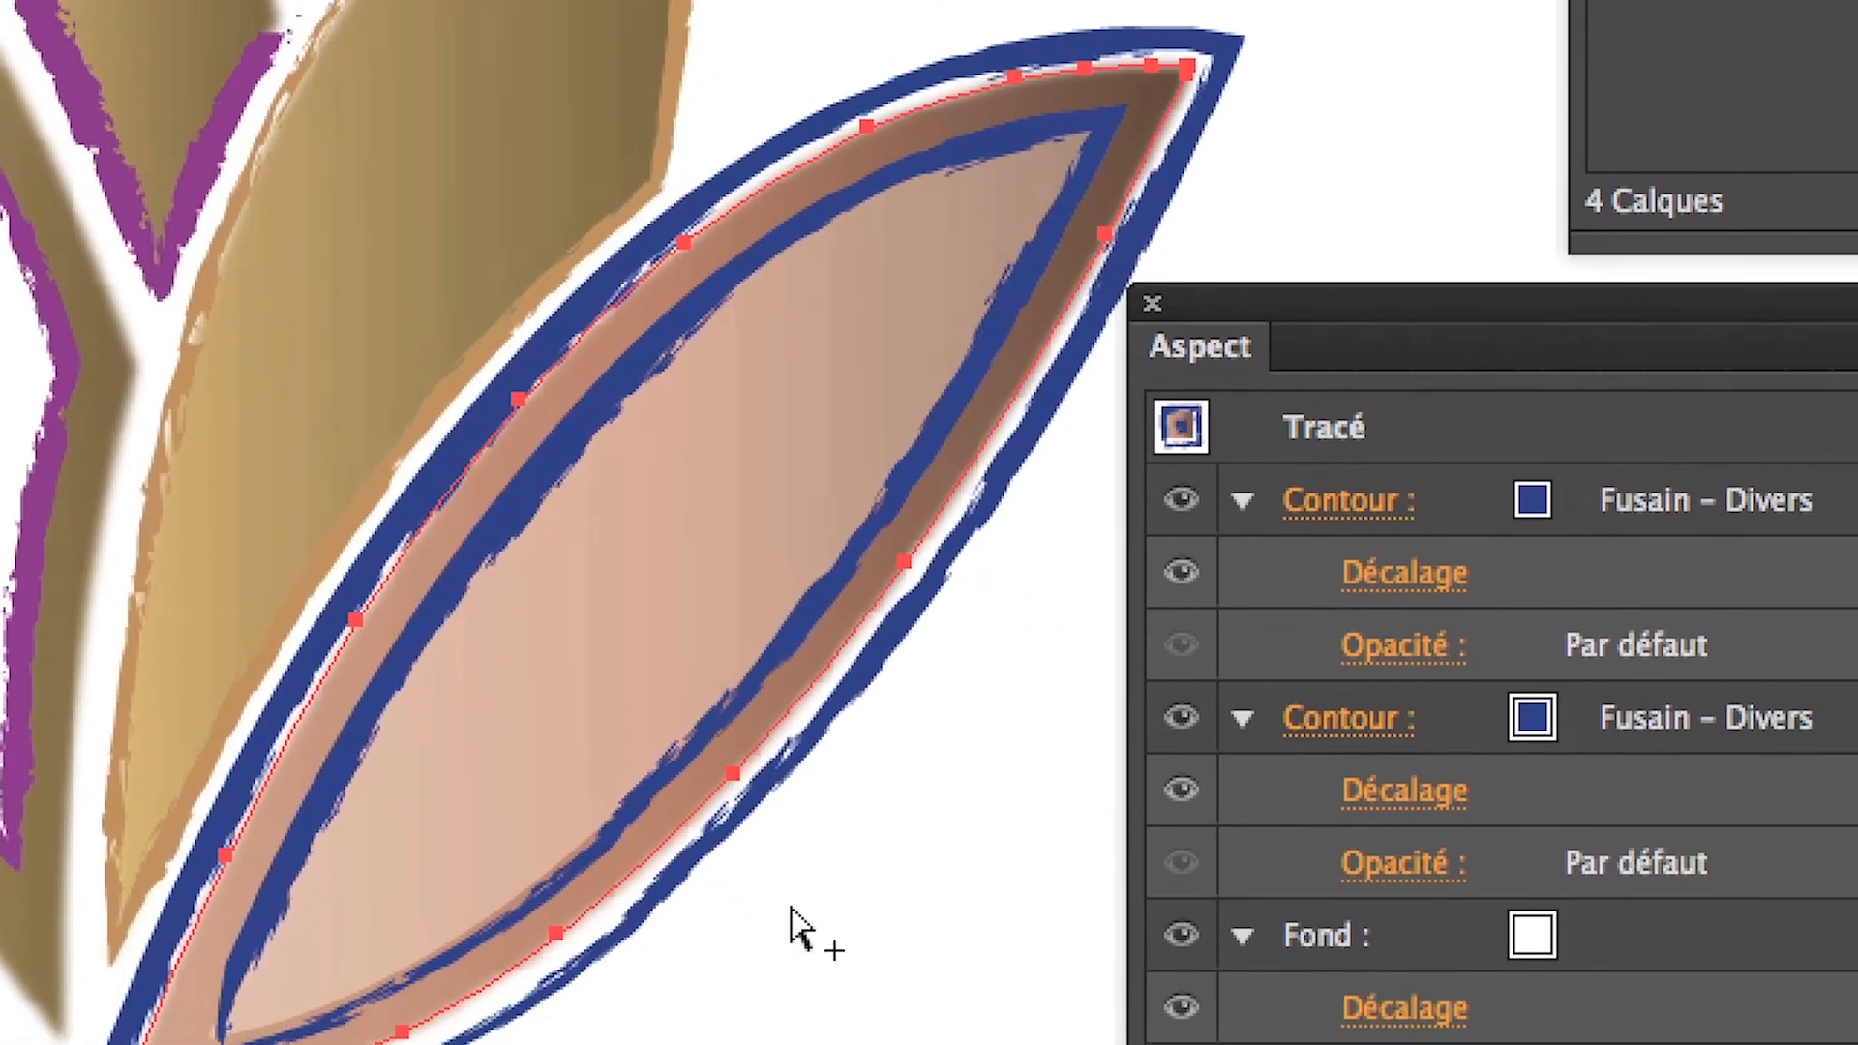
Directly select the leftmost petal with the purple inner stroke and set its white fill's opacity to 40%
key("ctrl+shift+a")
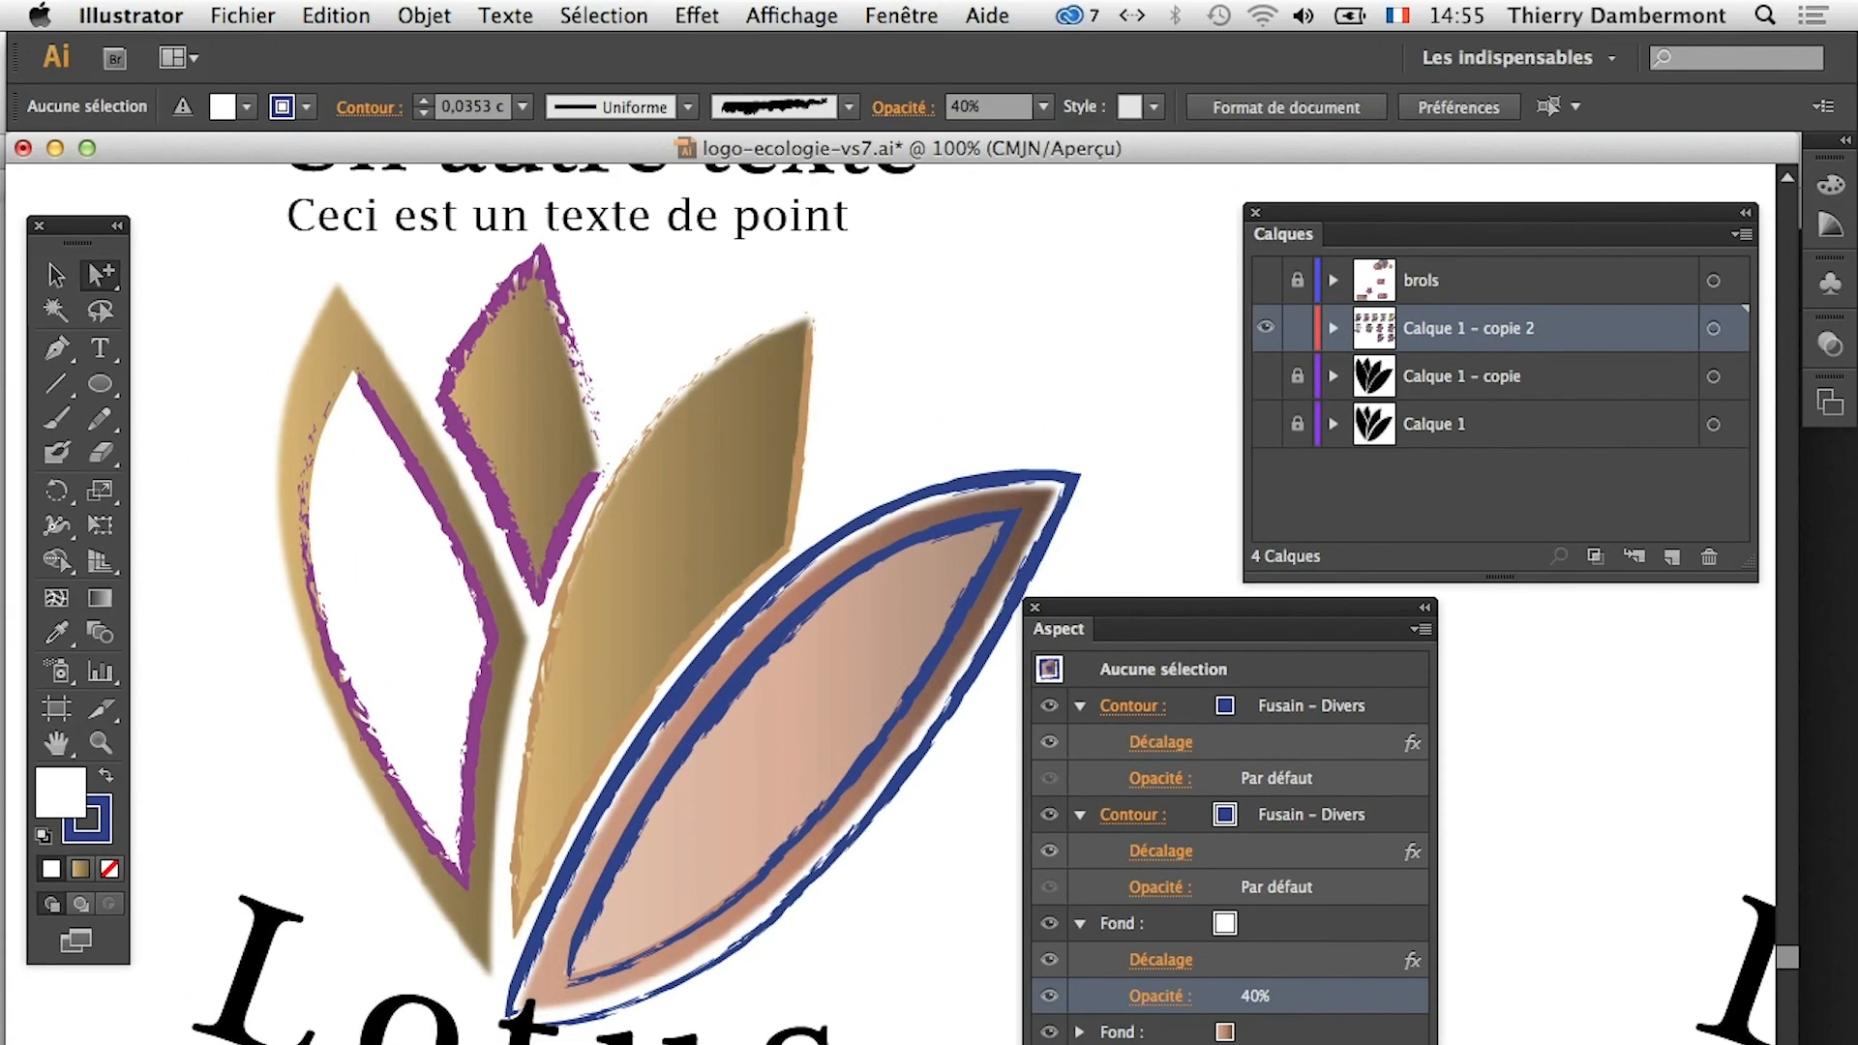
key("super+minus")
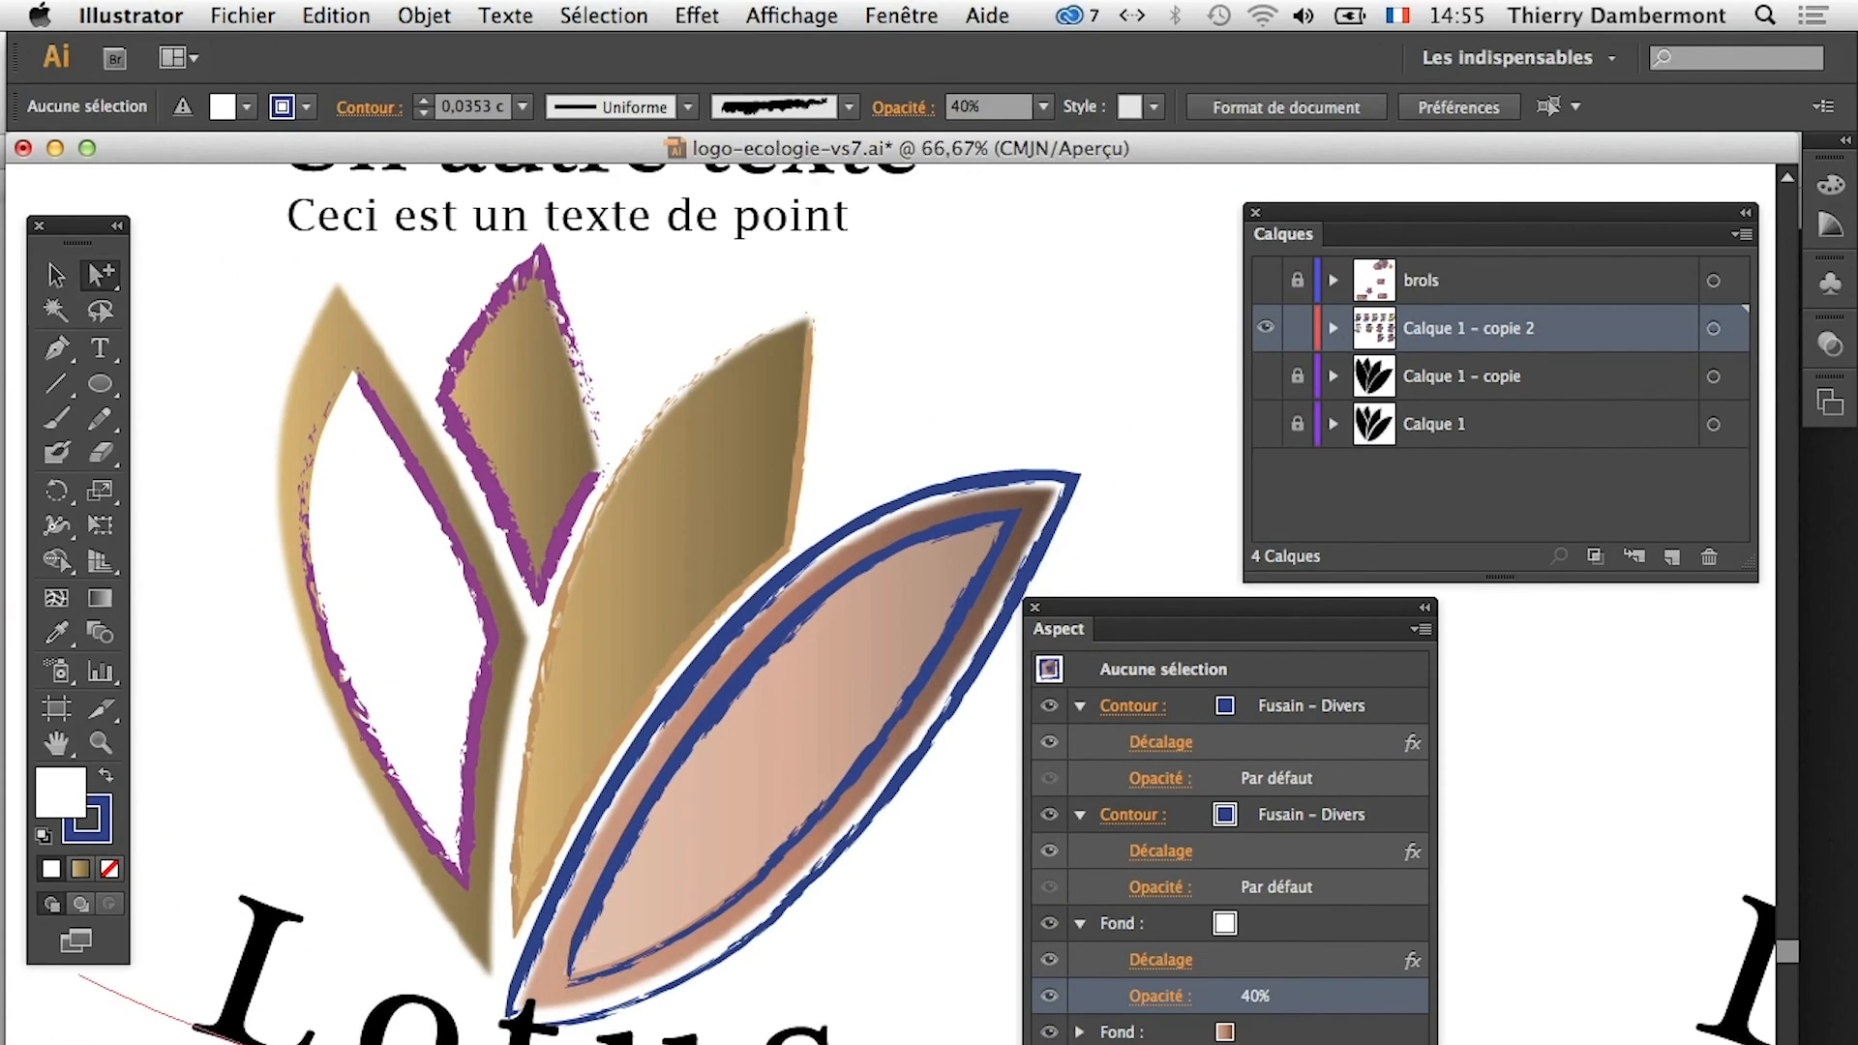
key("super+plus")
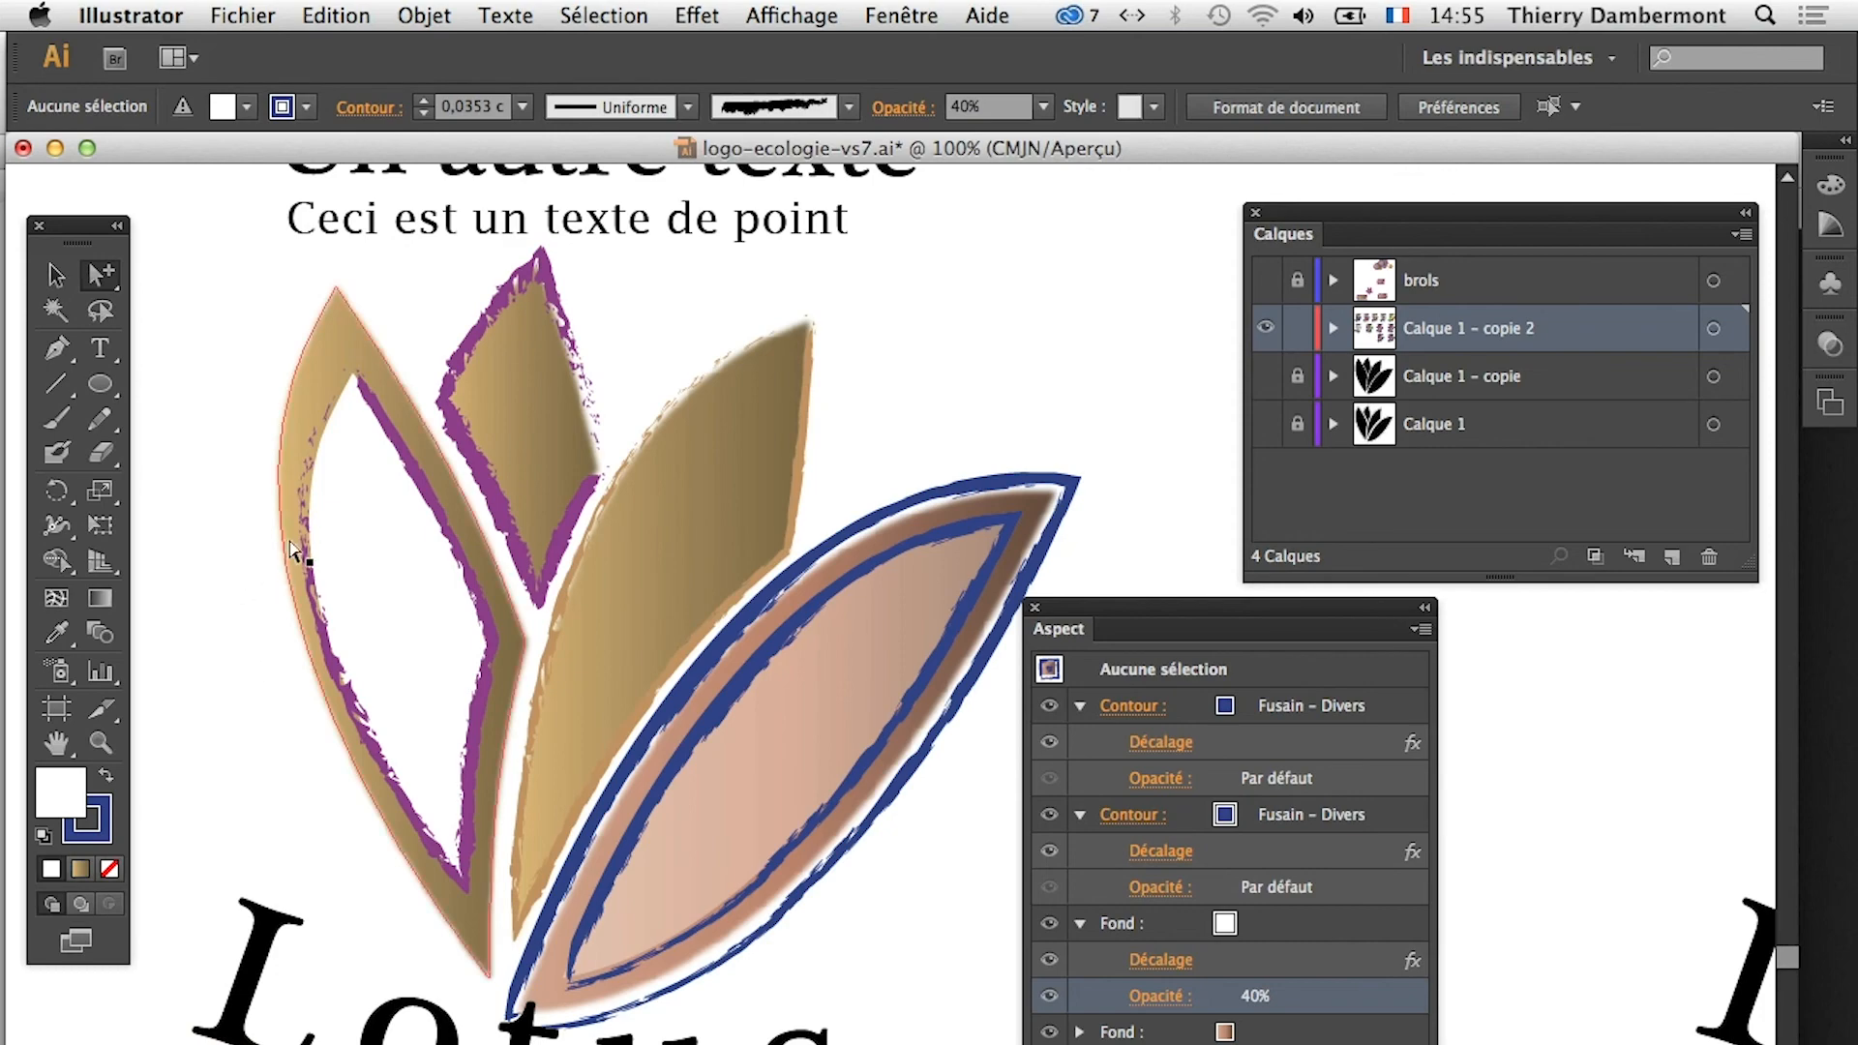
left_click(295, 539)
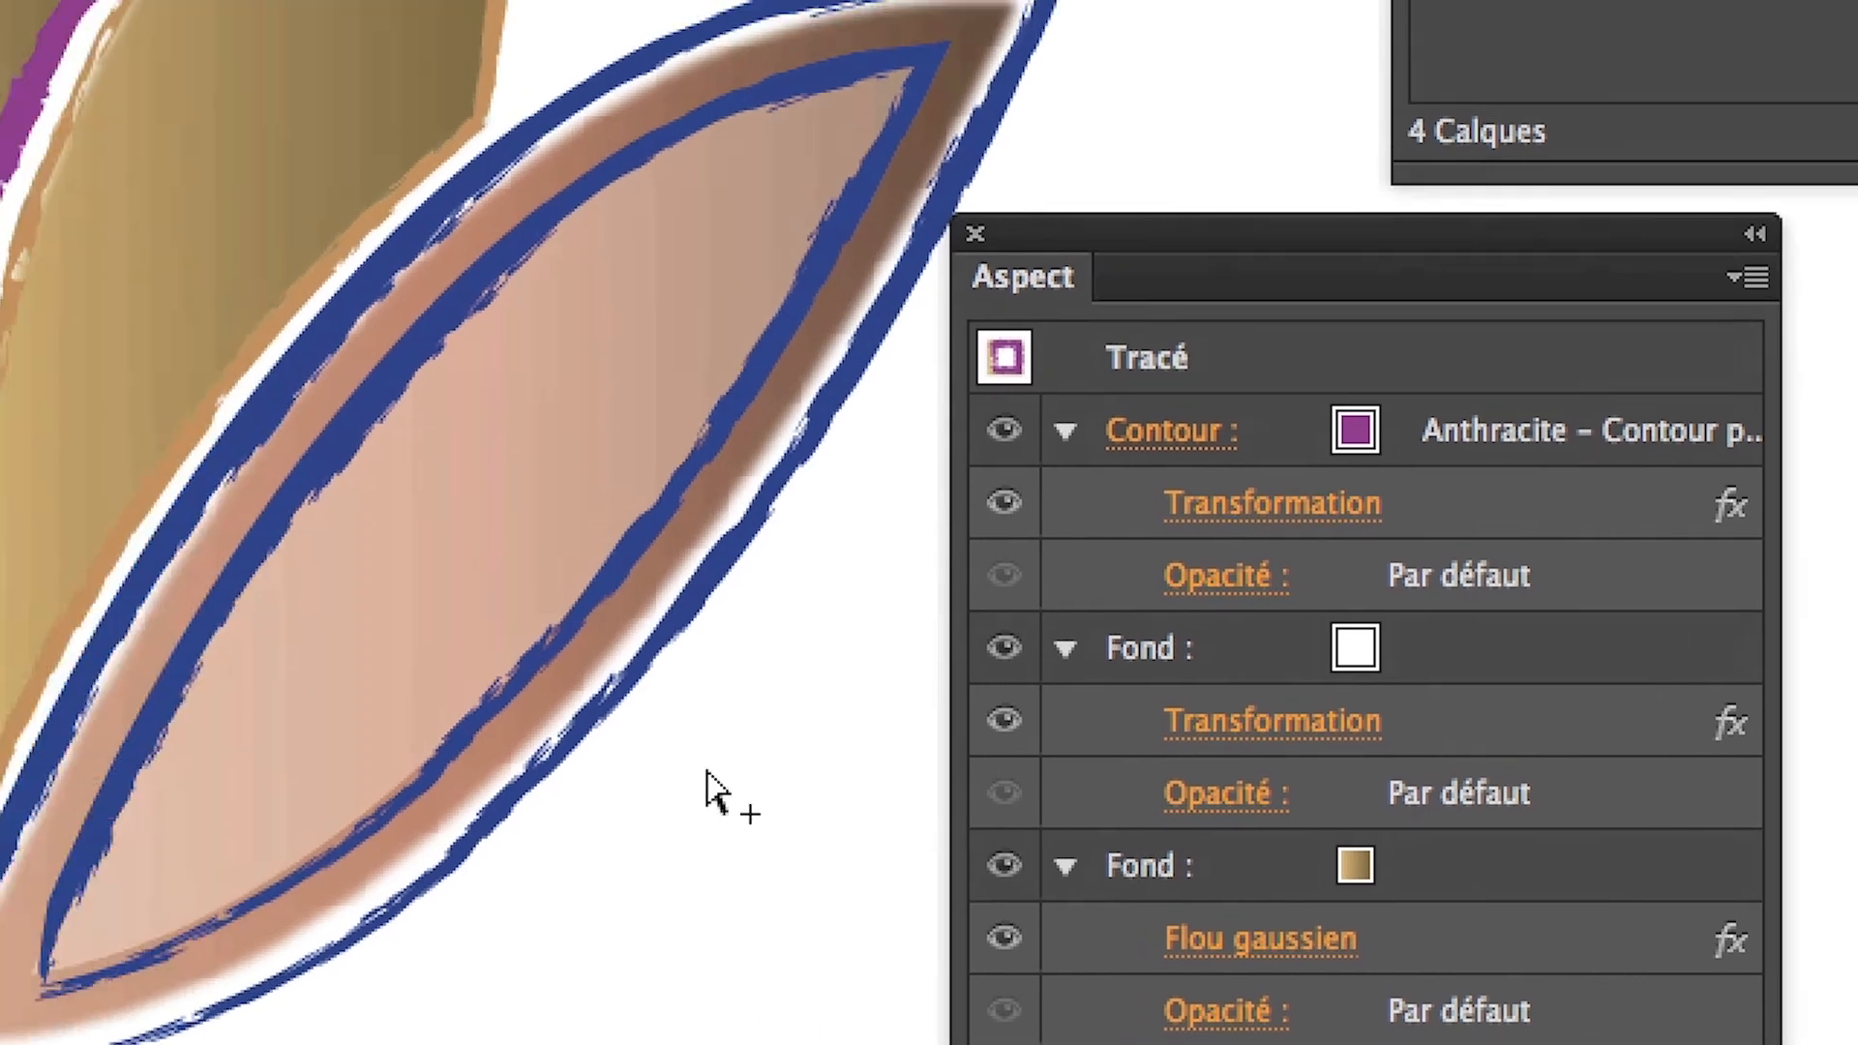
key("space")
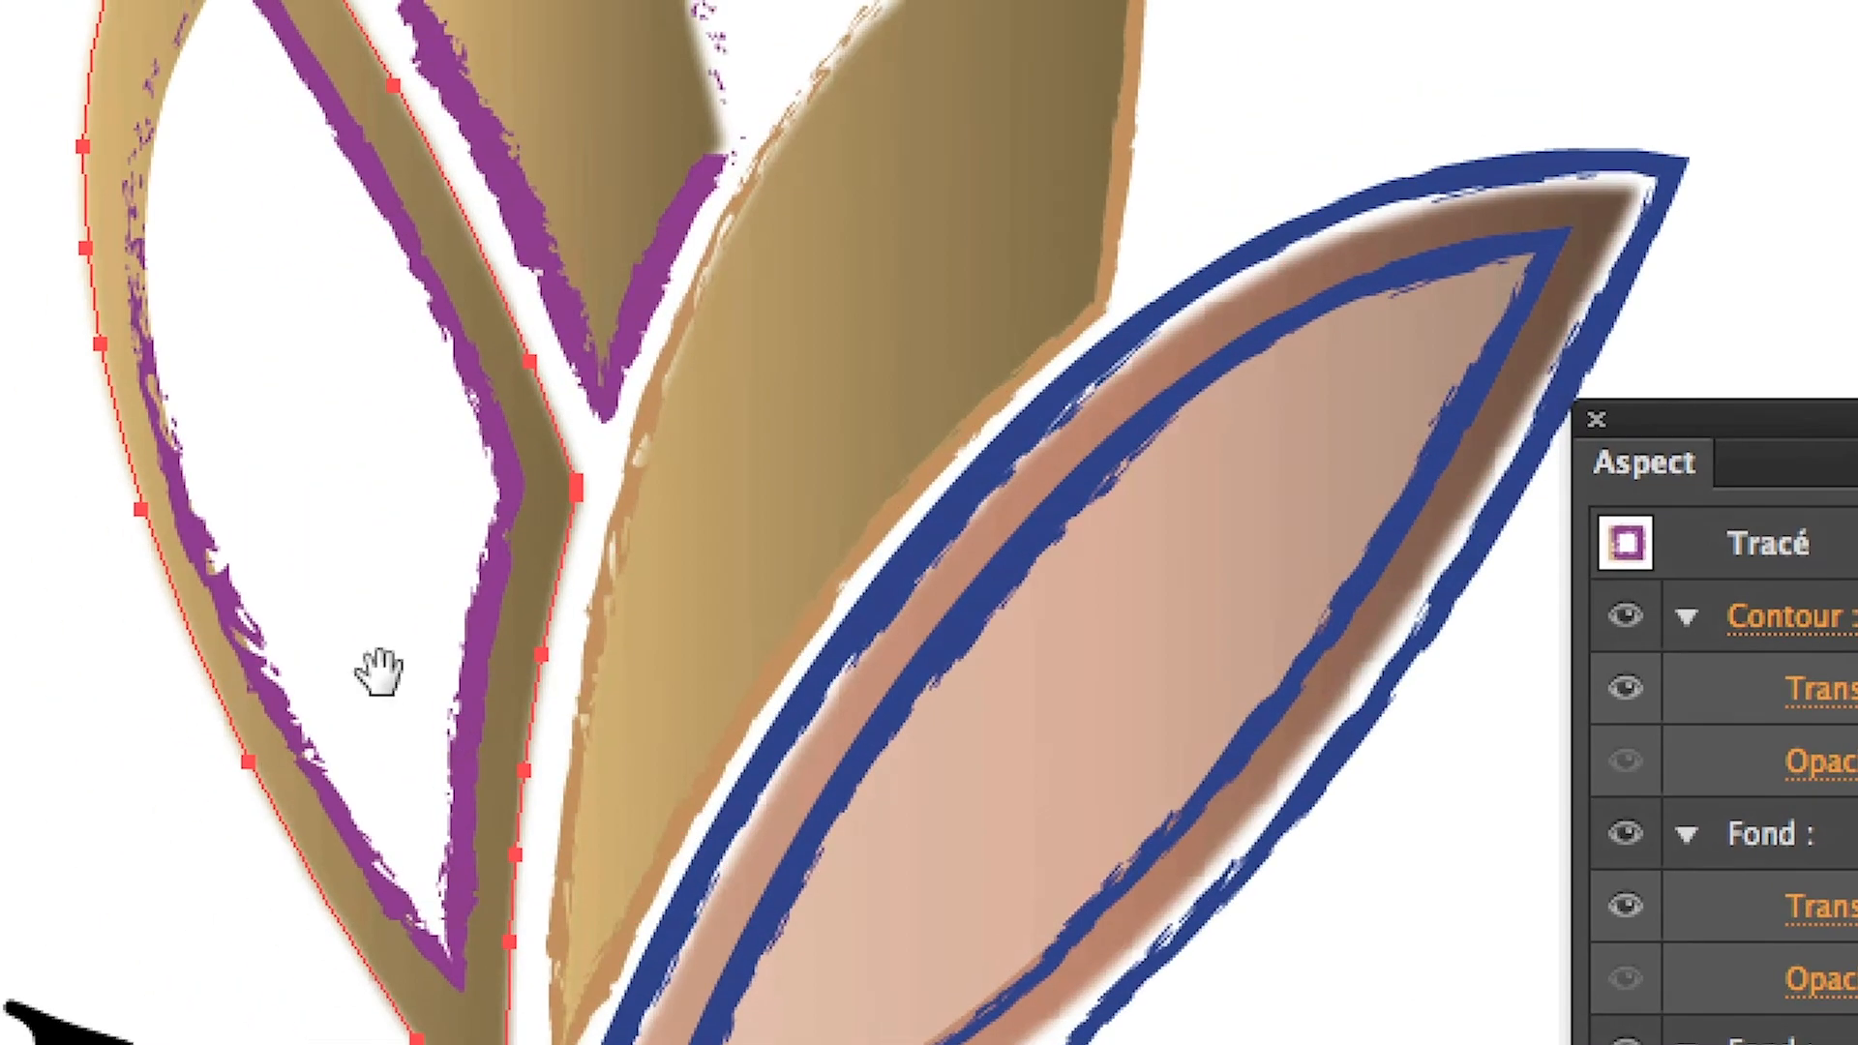
left_click_drag(377, 672, 588, 811)
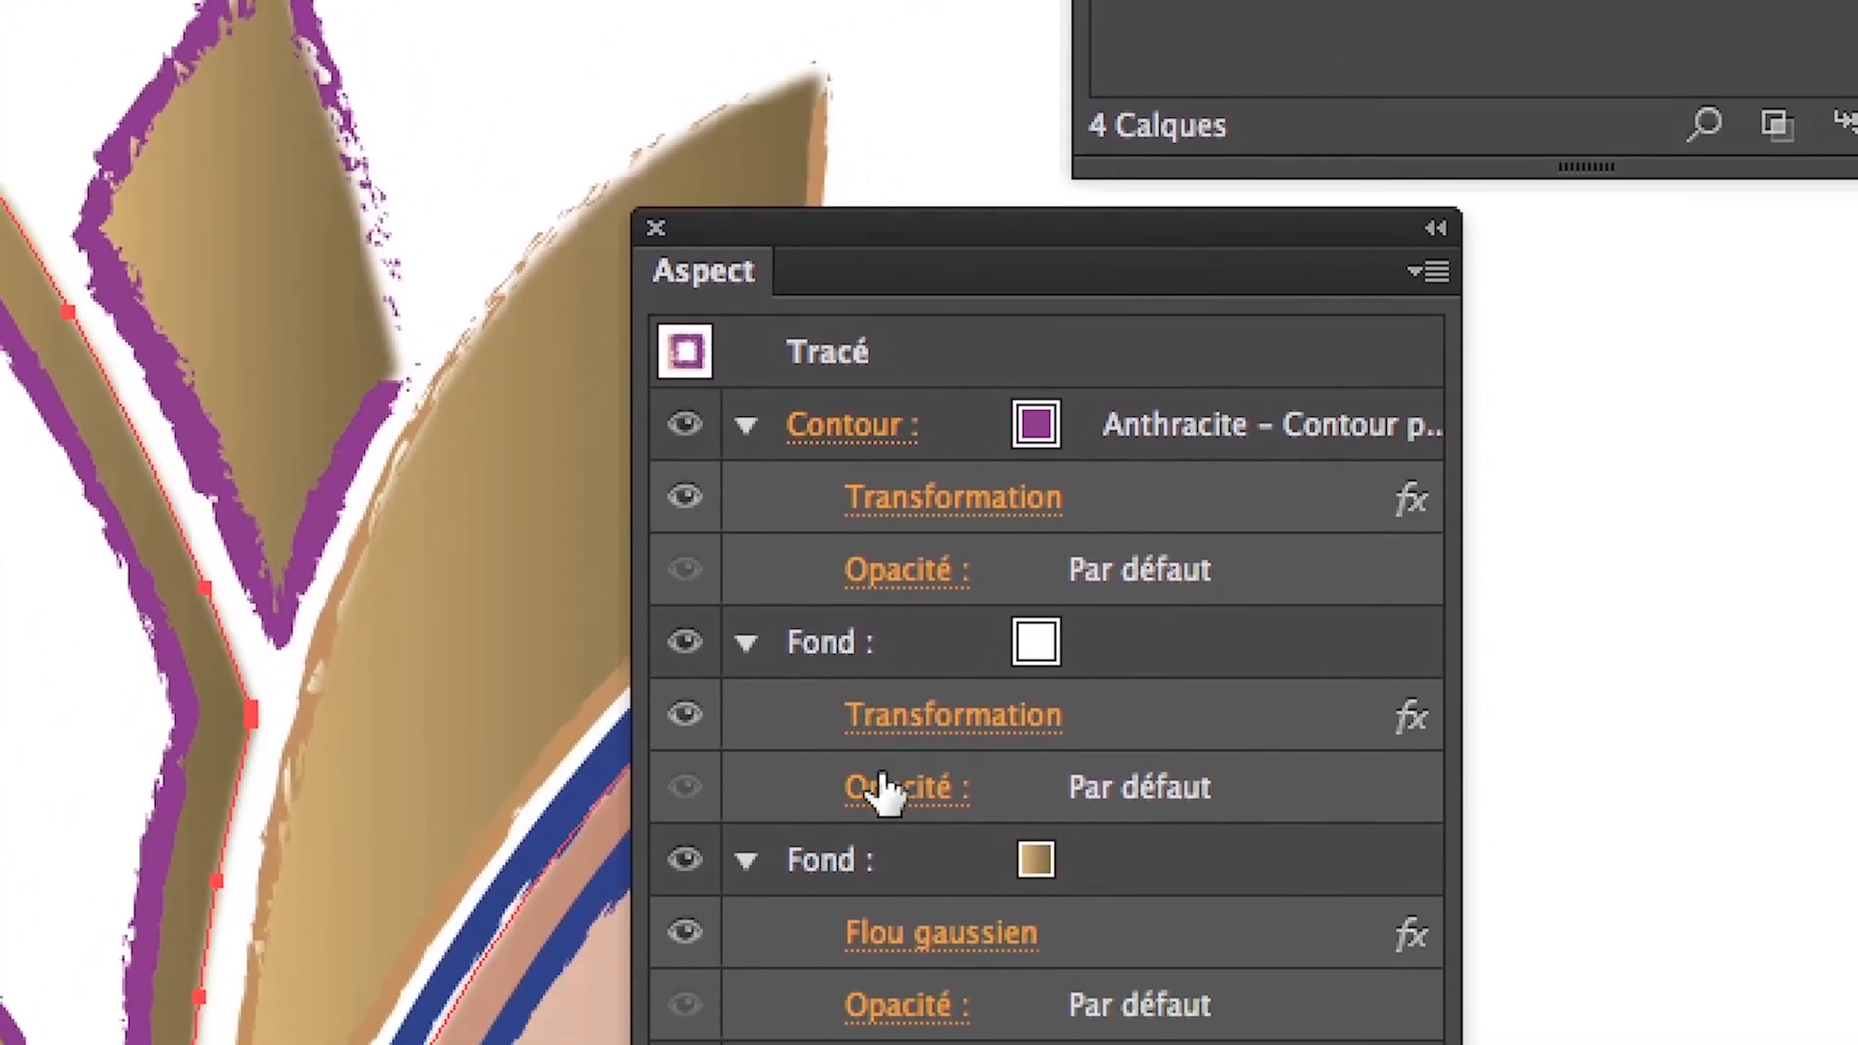
left_click(1428, 716)
left_click(926, 885)
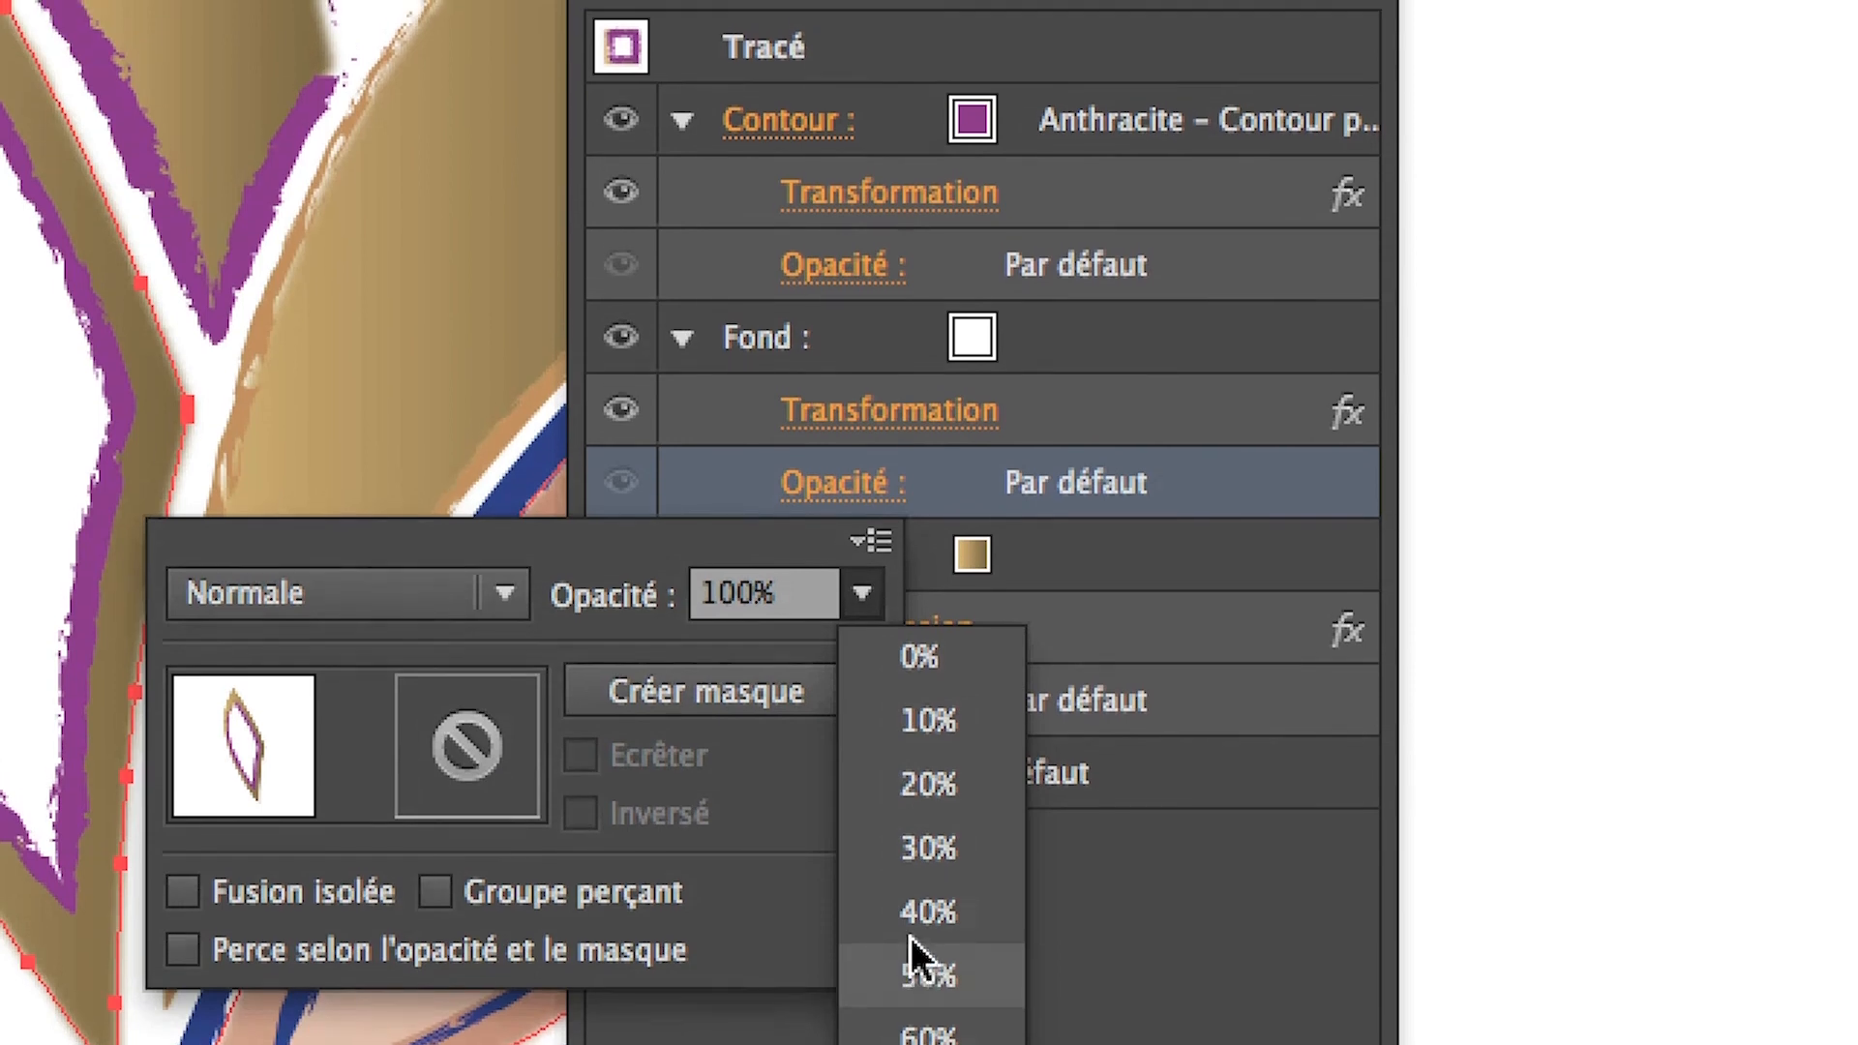
left_click(909, 937)
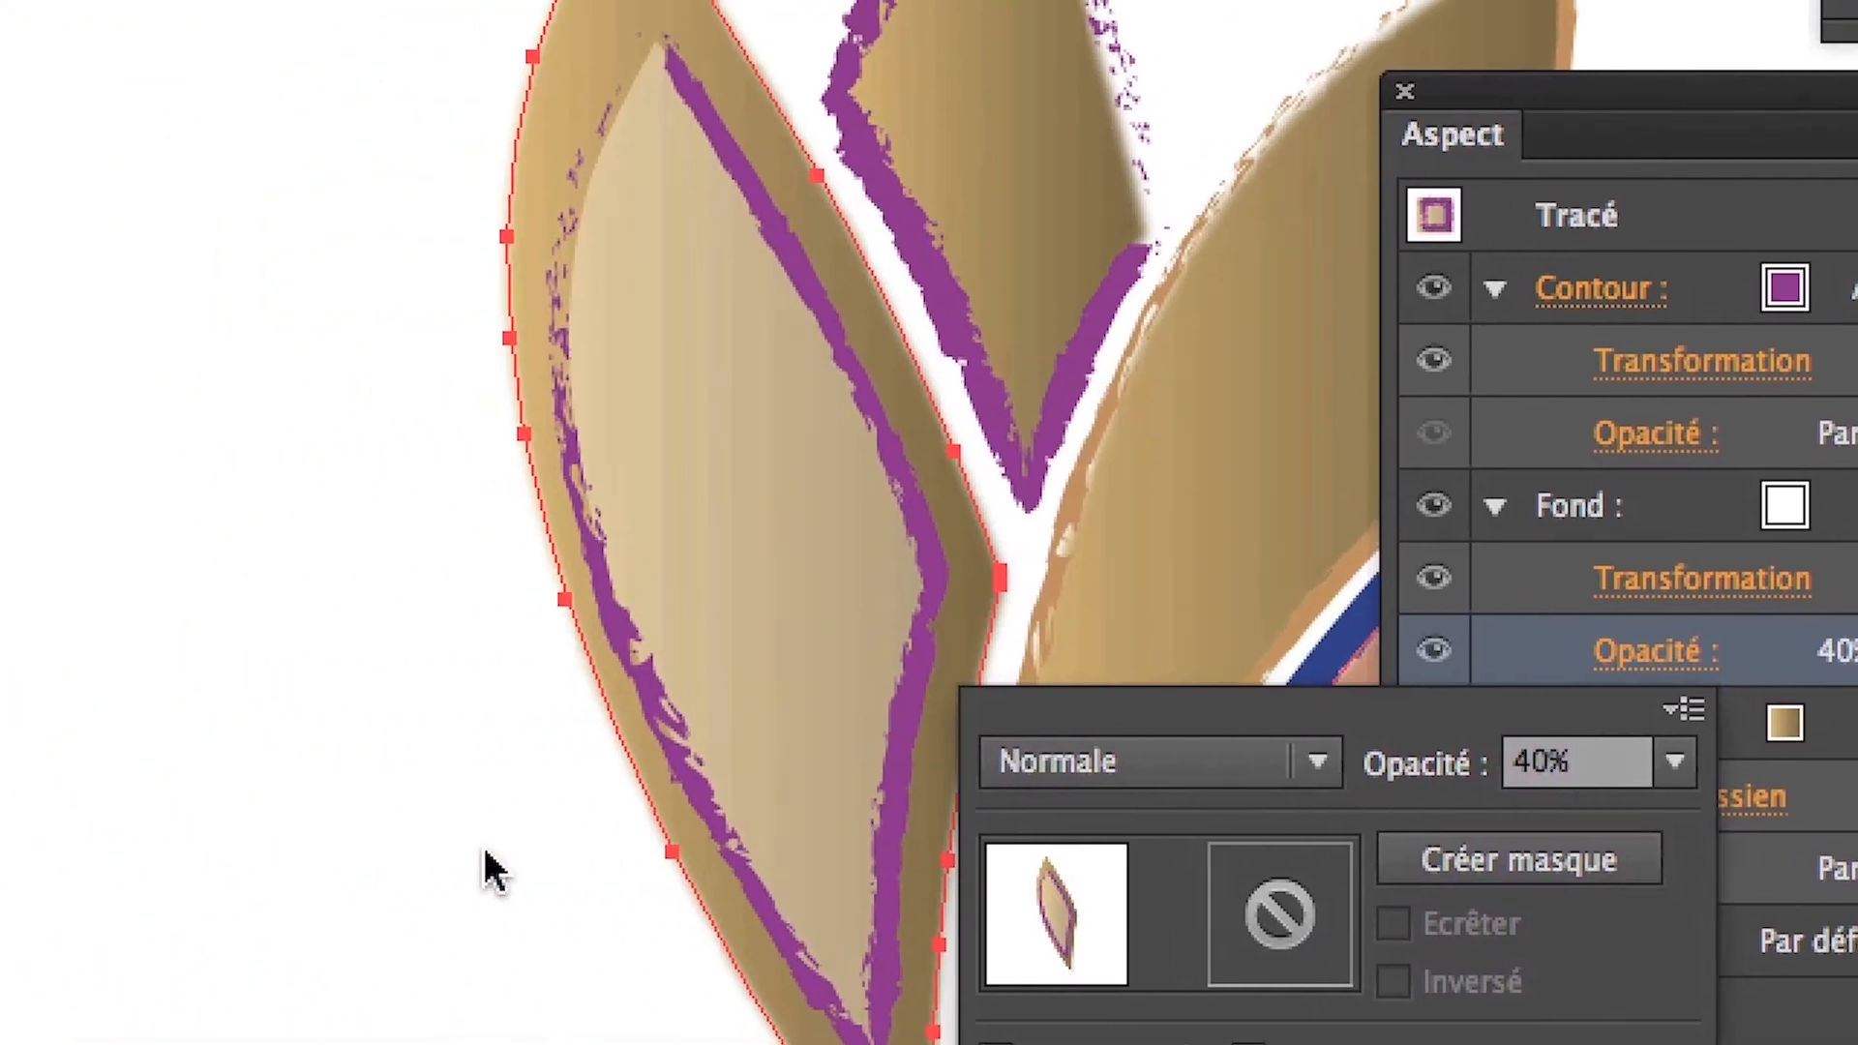
Deselect the petal and examine all the Lotus variants on the artboard, with the appearance stack moved clear of them
scroll(491, 853, "down", 2)
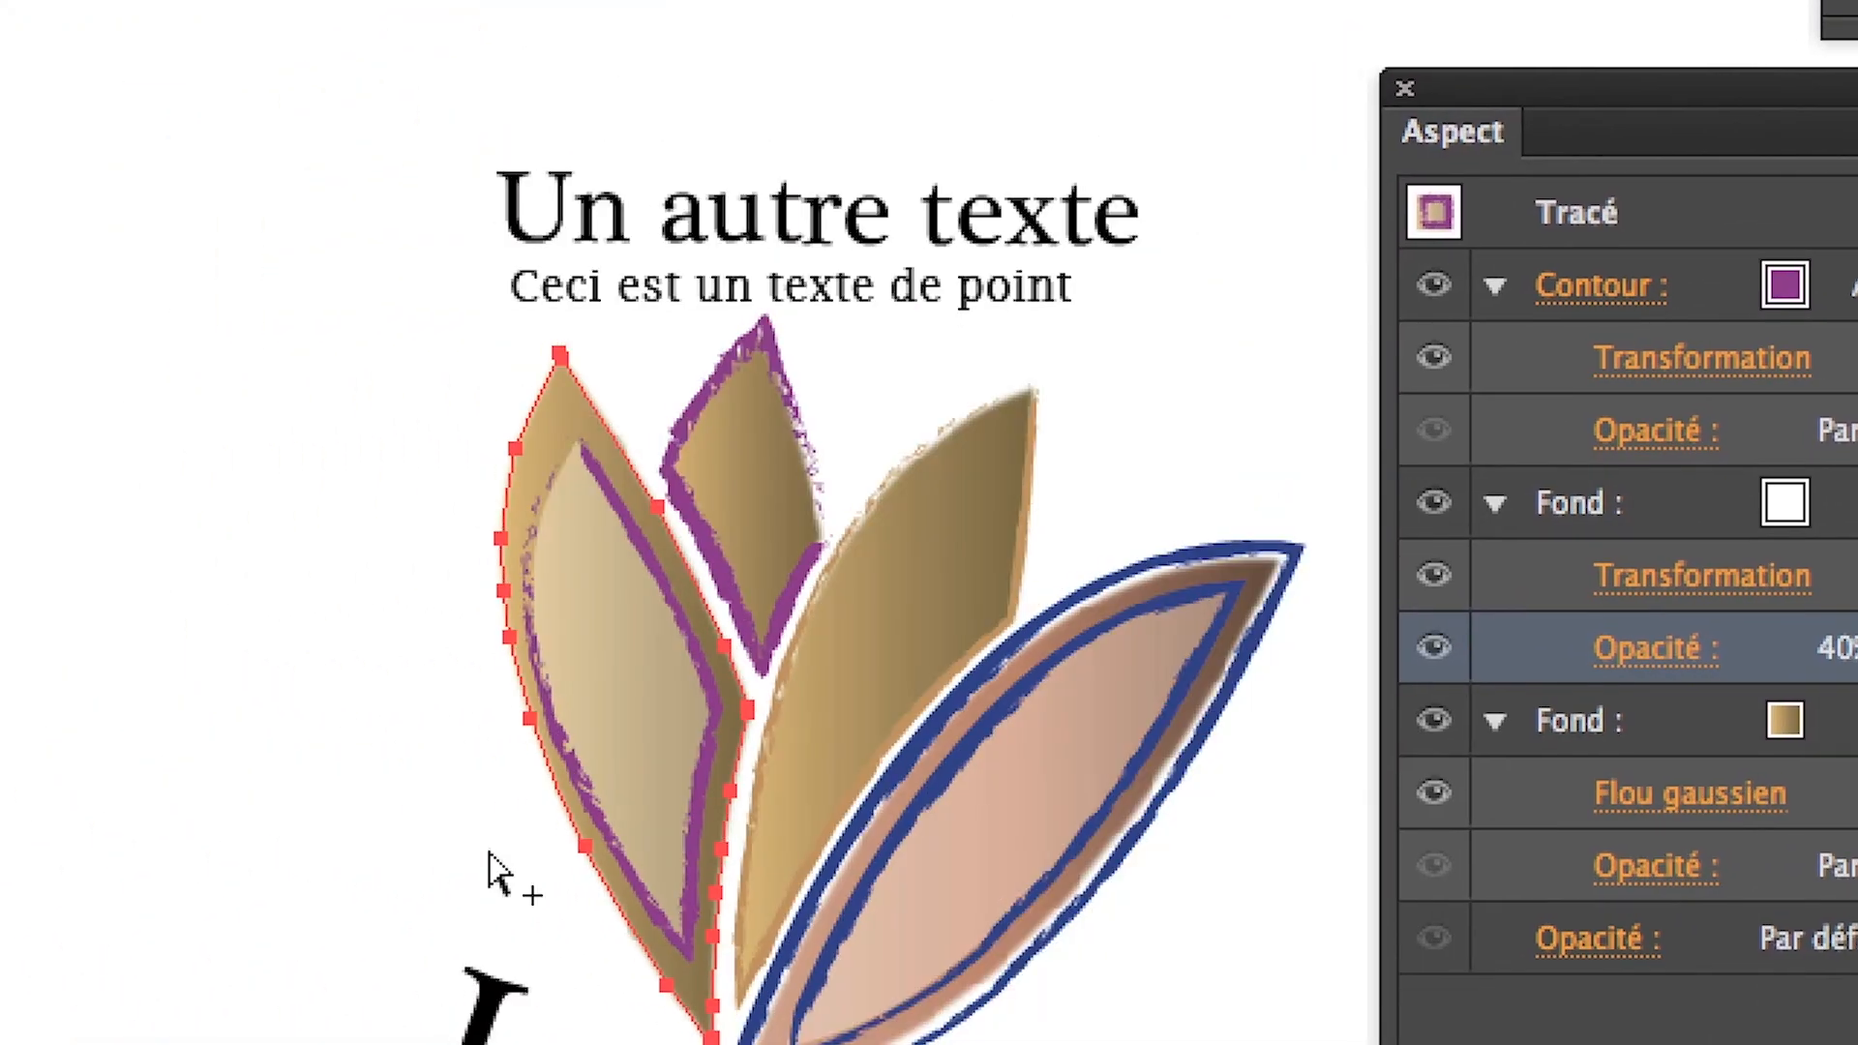
scroll(489, 853, "down", 1)
key("space")
left_click_drag(479, 853, 80, 742)
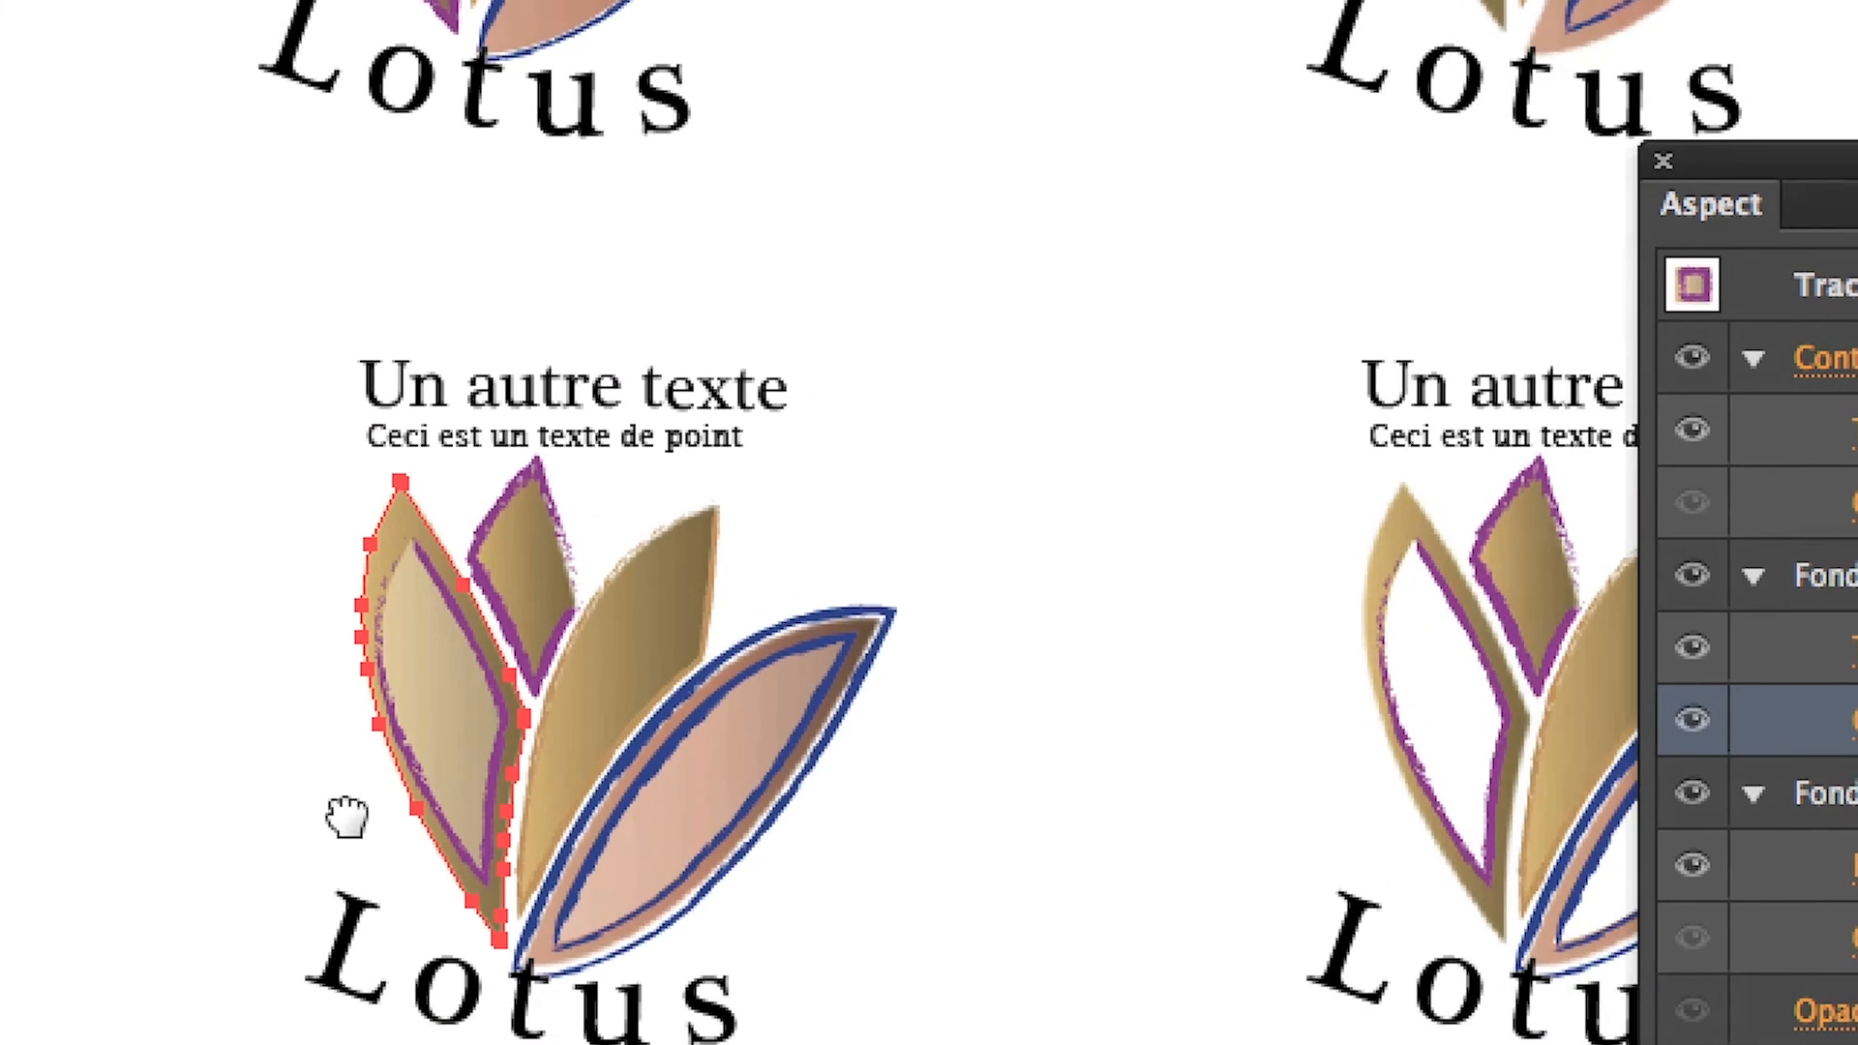
left_click(329, 963)
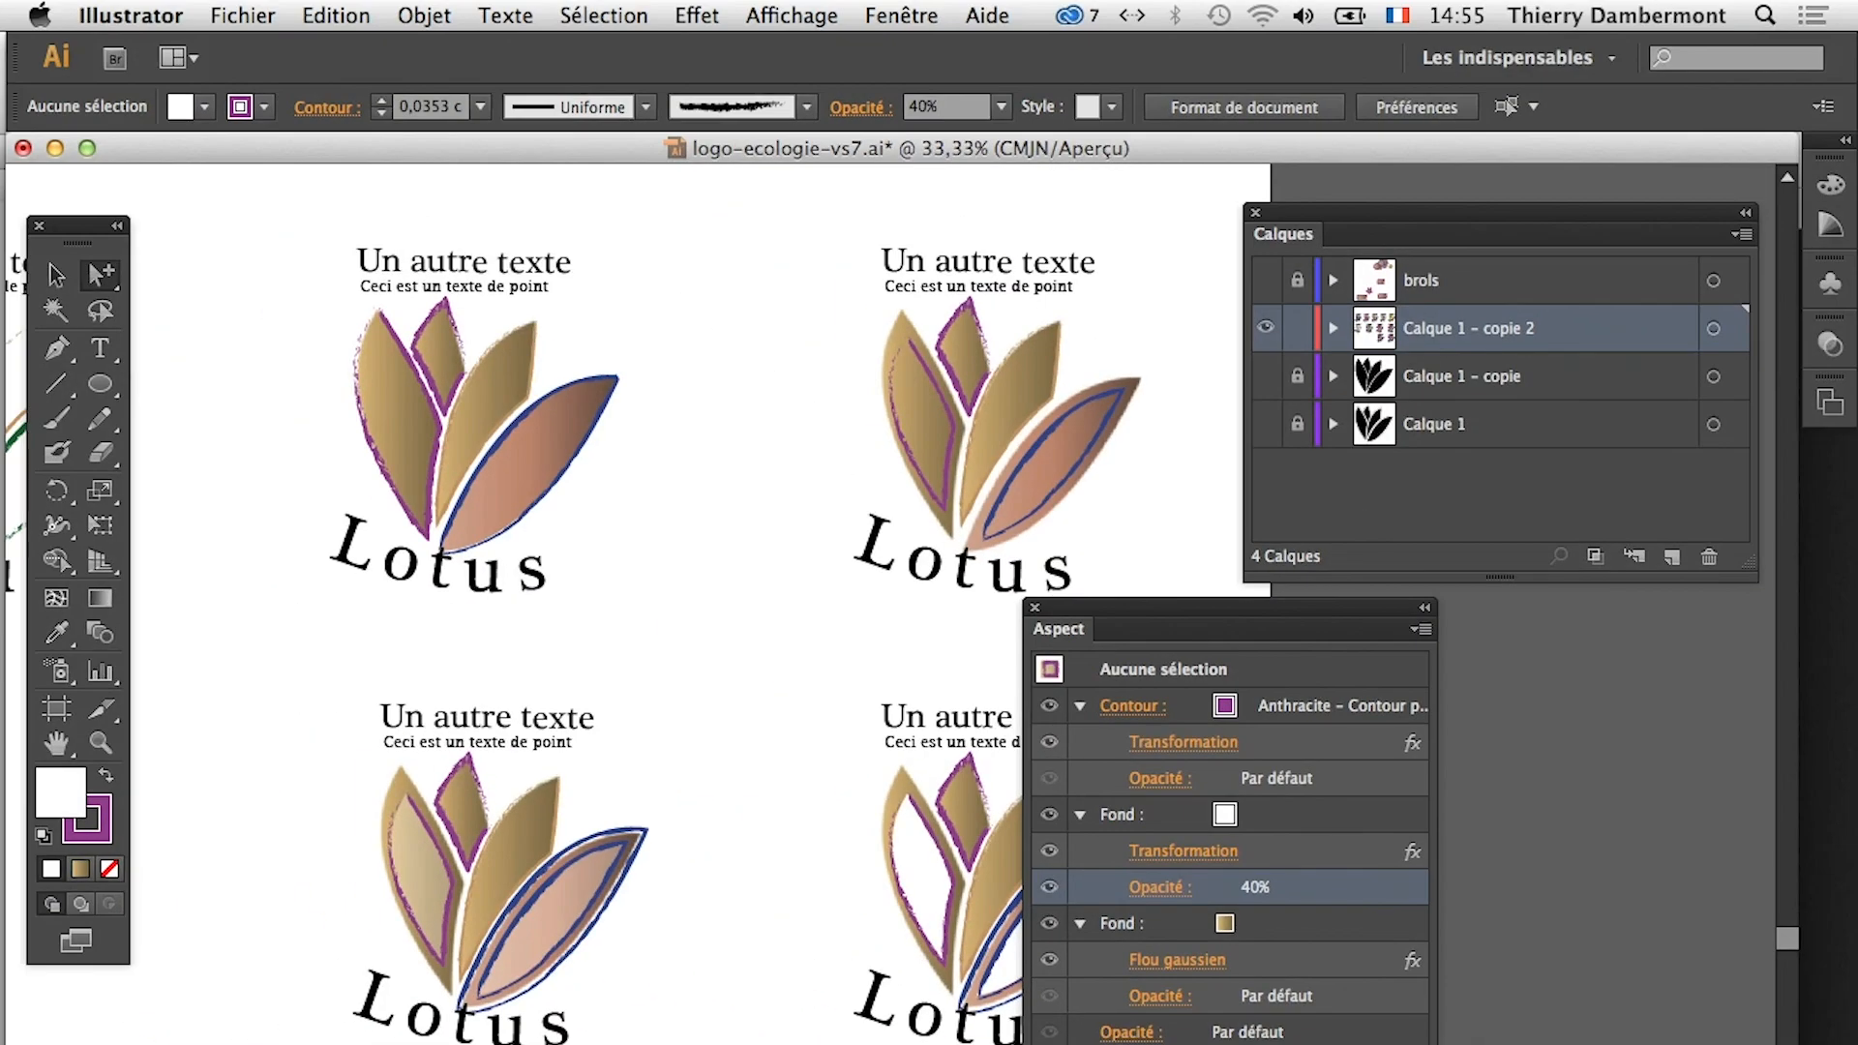
key("super+minus")
key("super+minus")
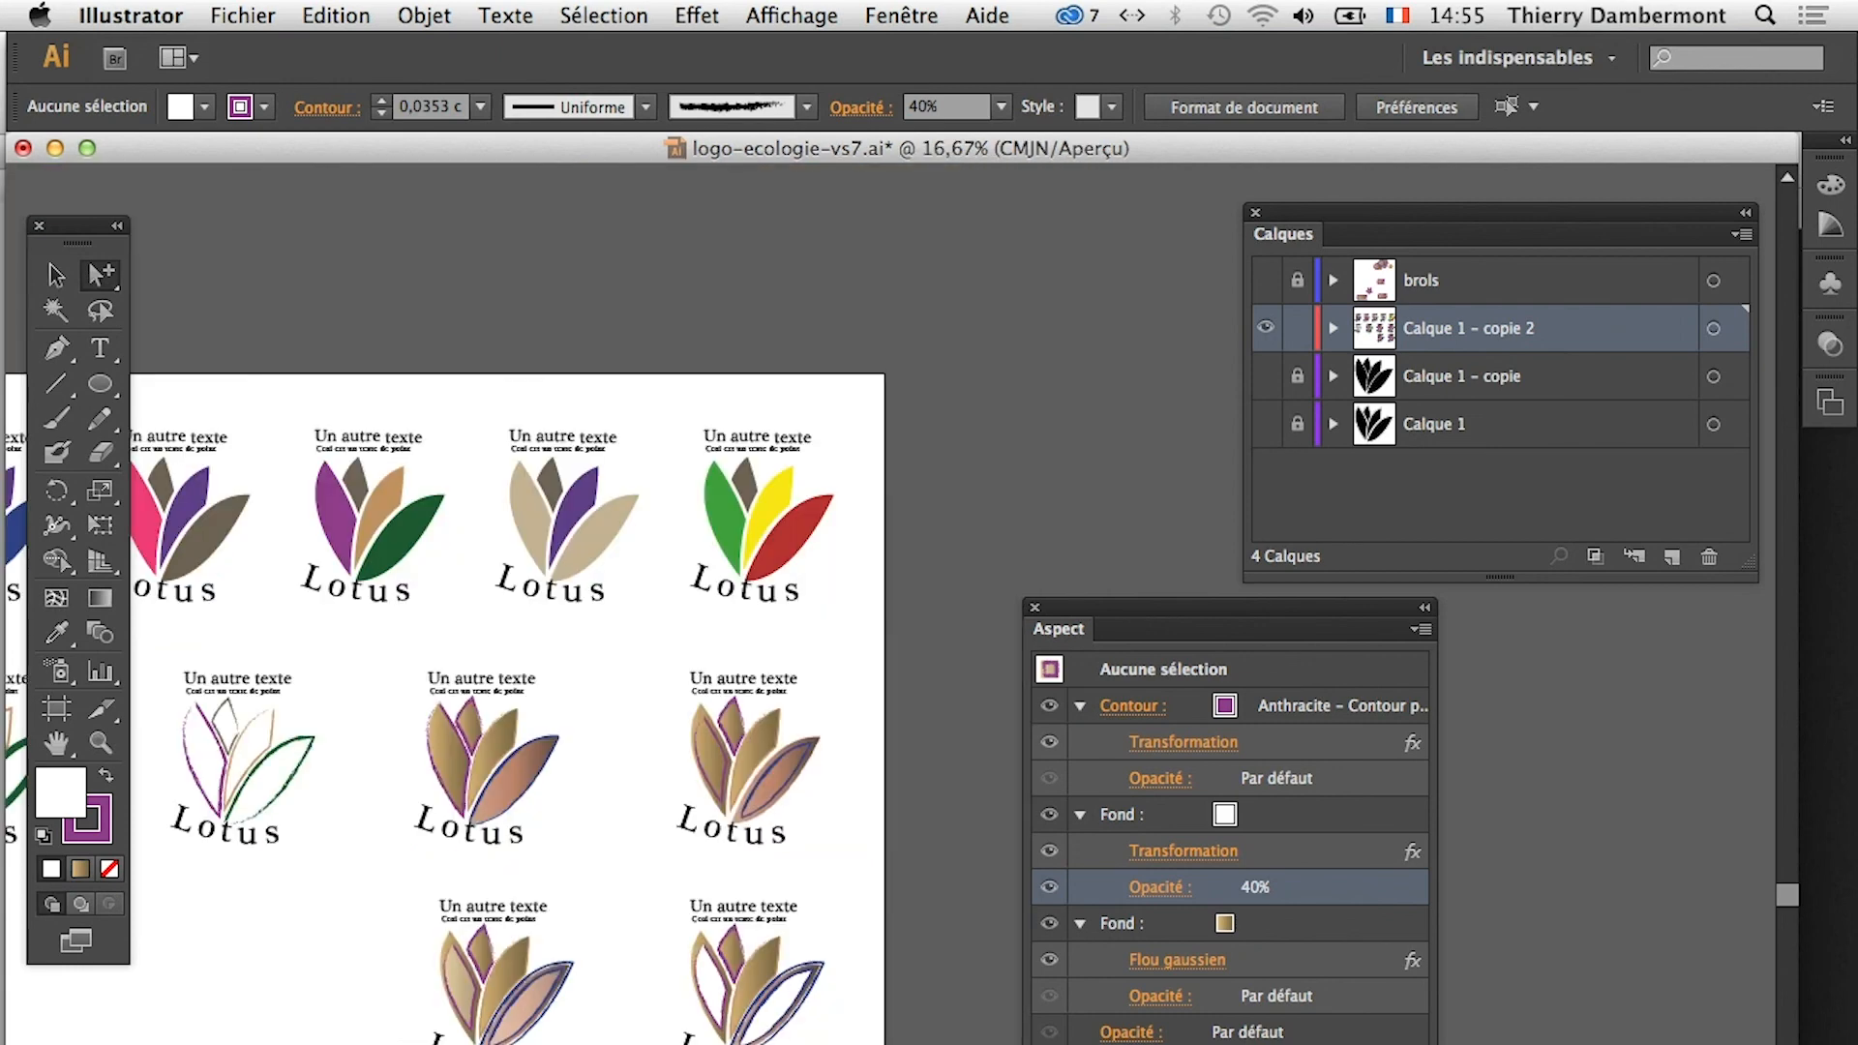
left_click_drag(322, 1044, 568, 1013)
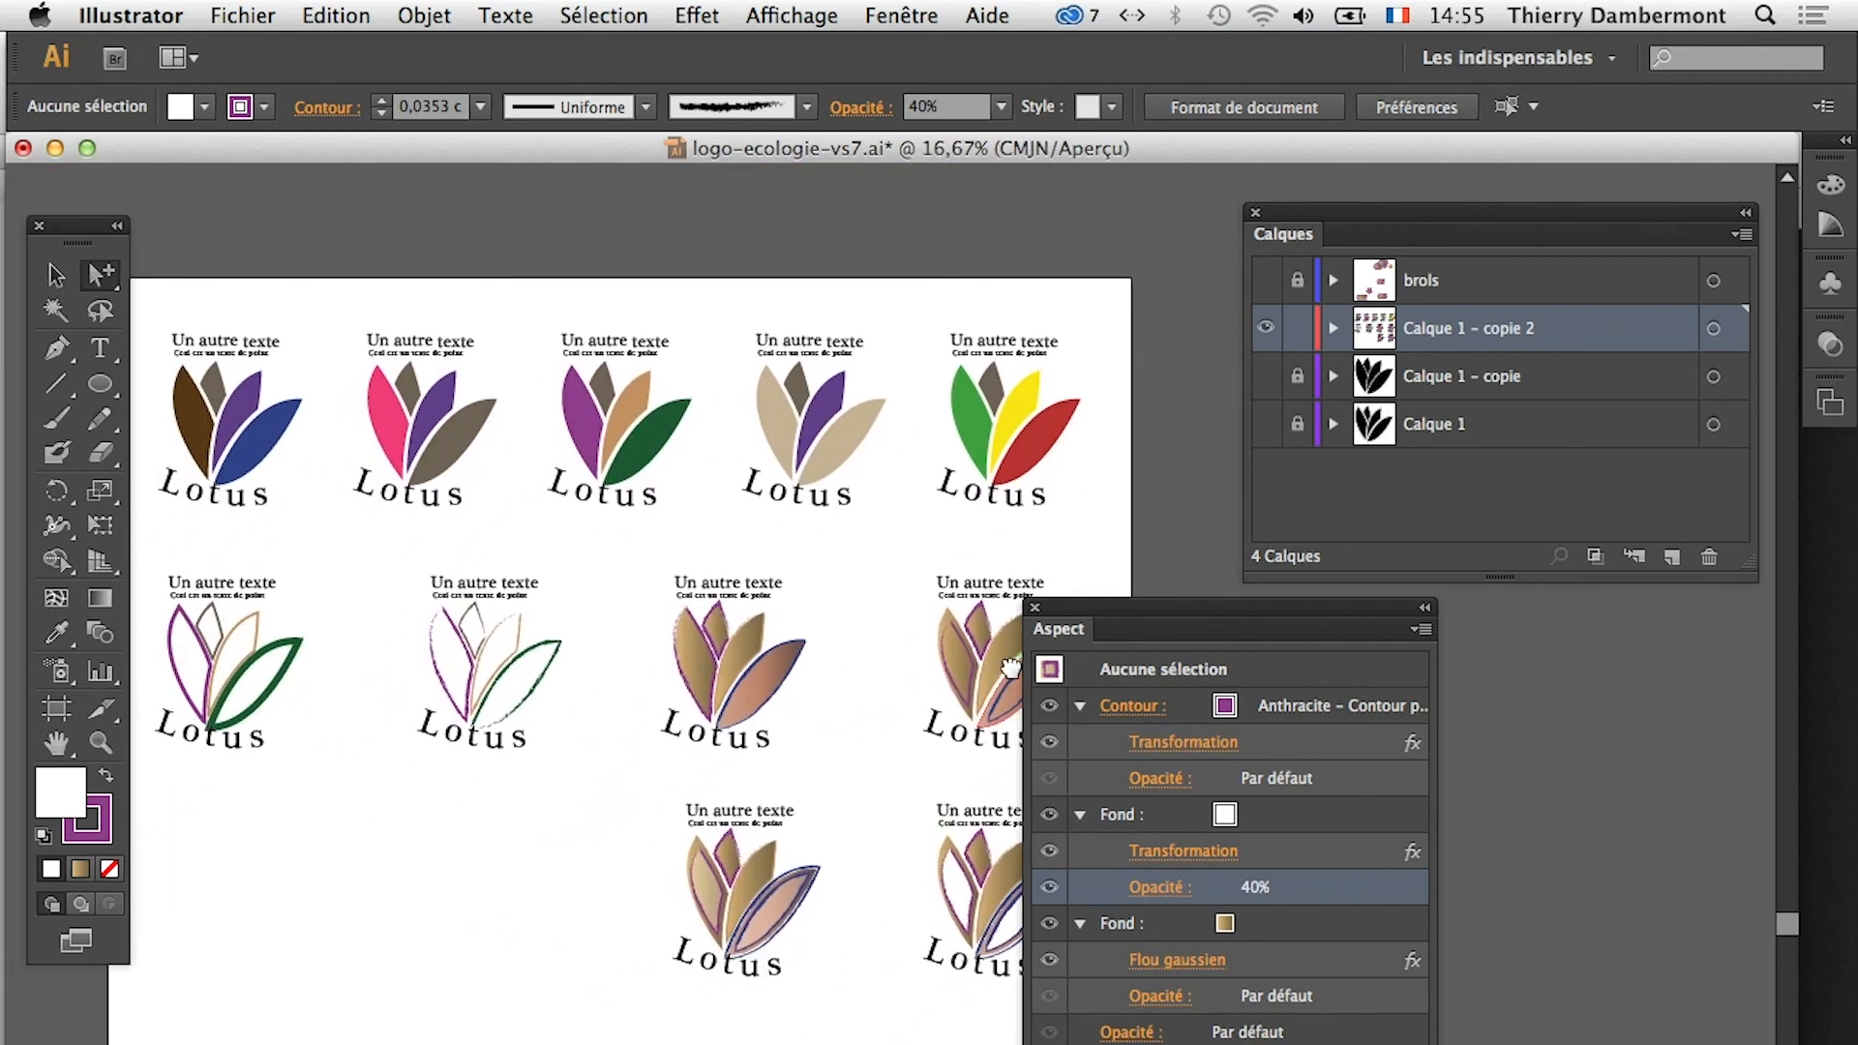
left_click_drag(1113, 607, 1347, 652)
left_click_drag(791, 1007, 847, 1007)
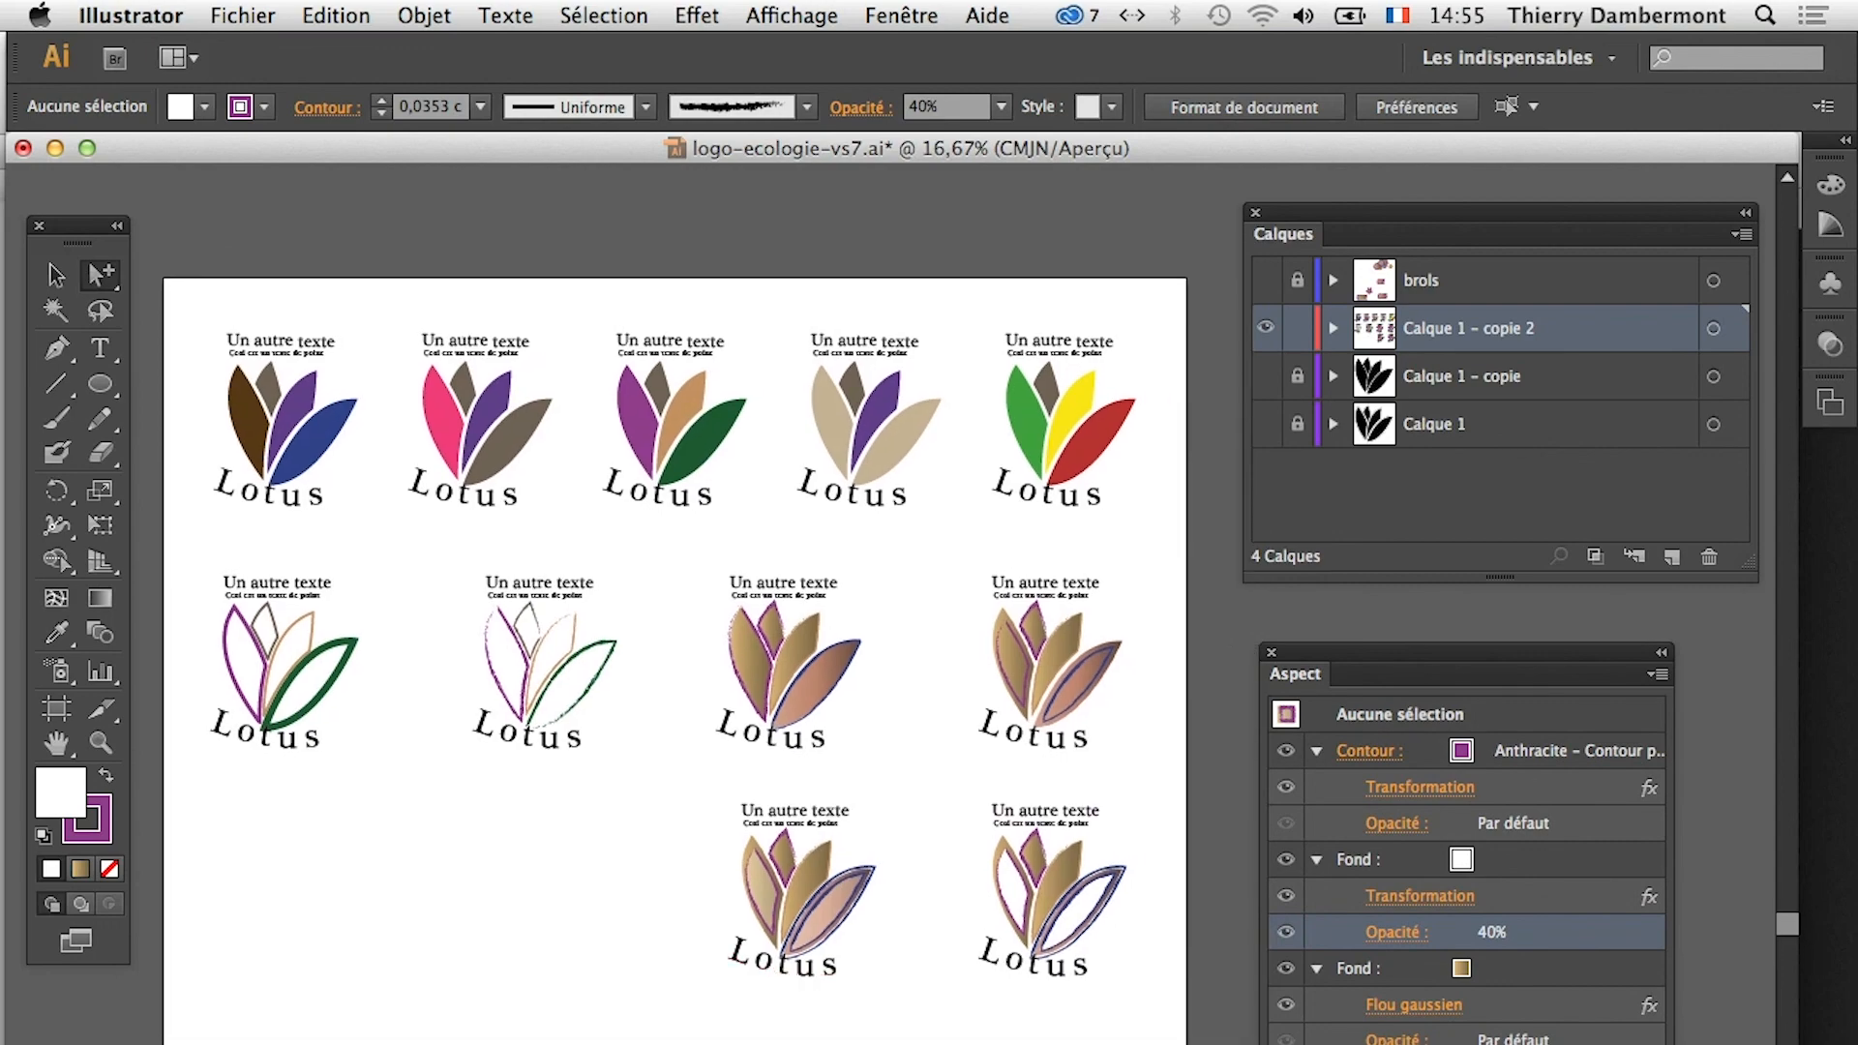
Save the document as logo-ecologie-vs8.ai in Adobe Illustrator format, accepting the format options
left_click(241, 15)
left_click(316, 261)
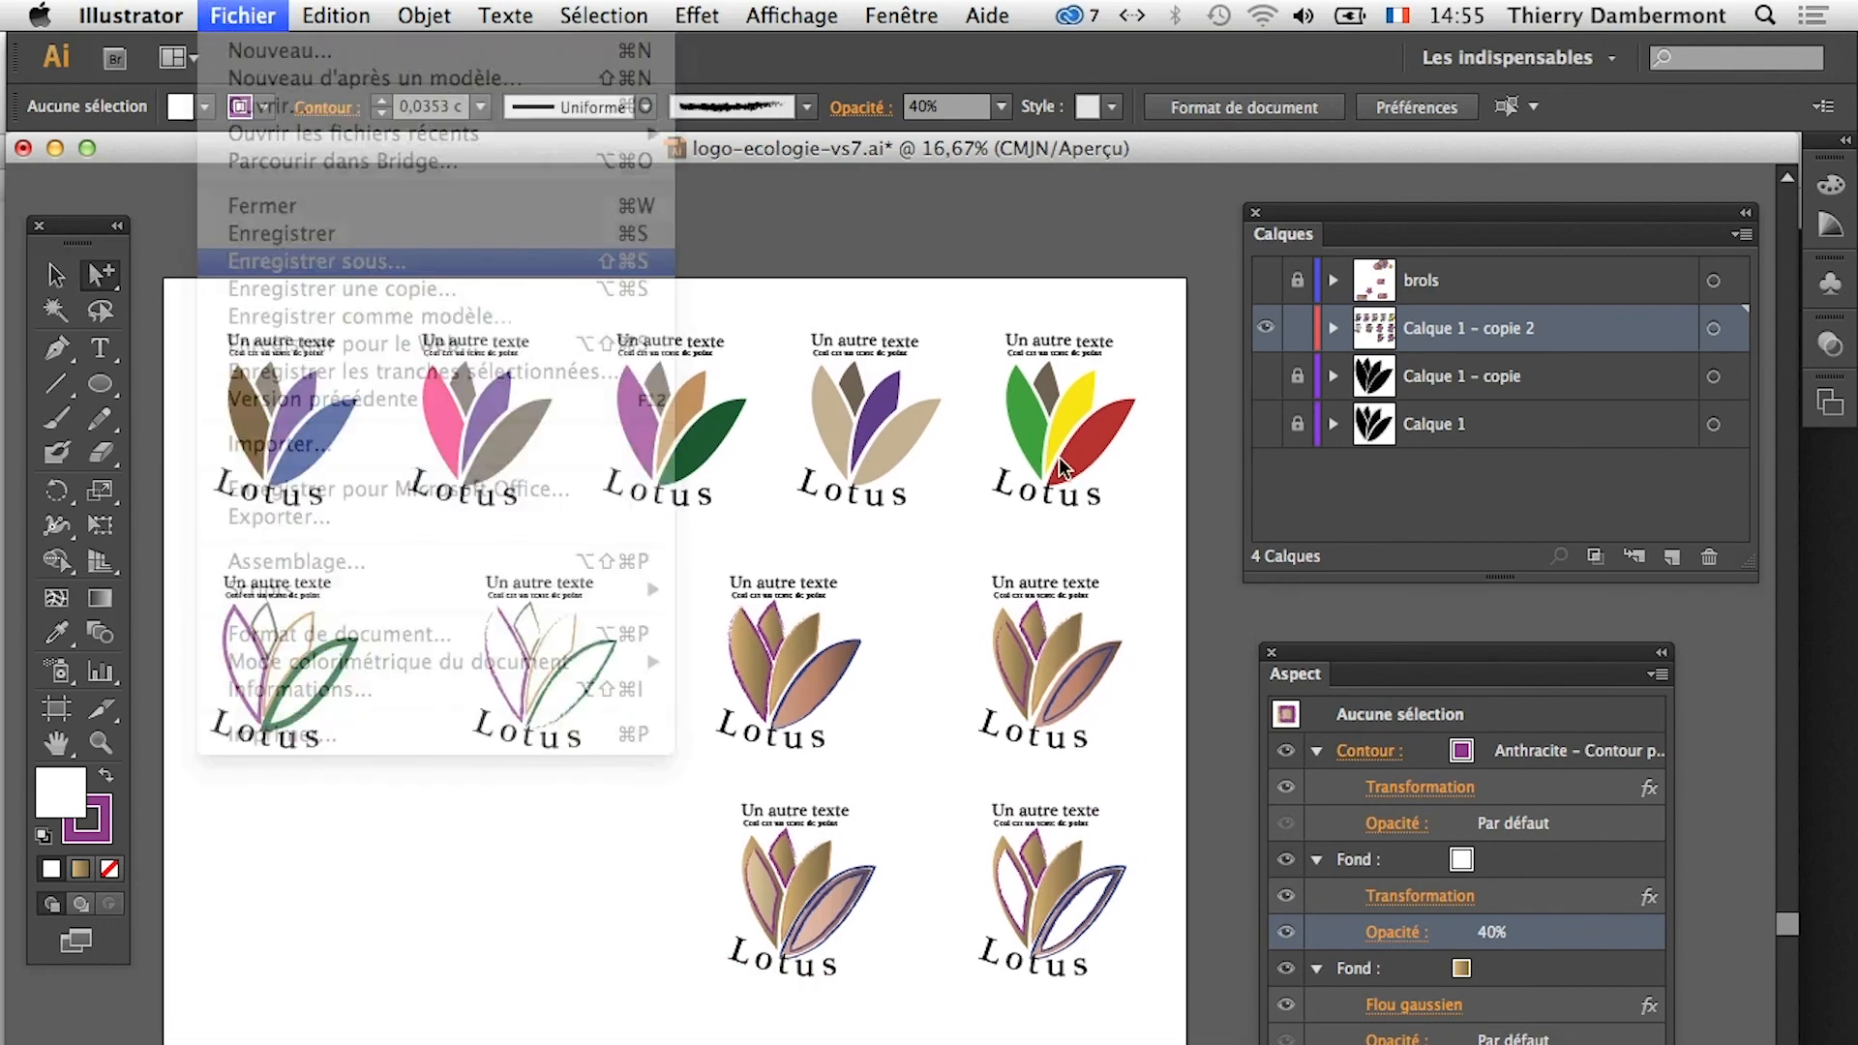
left_click(1014, 284)
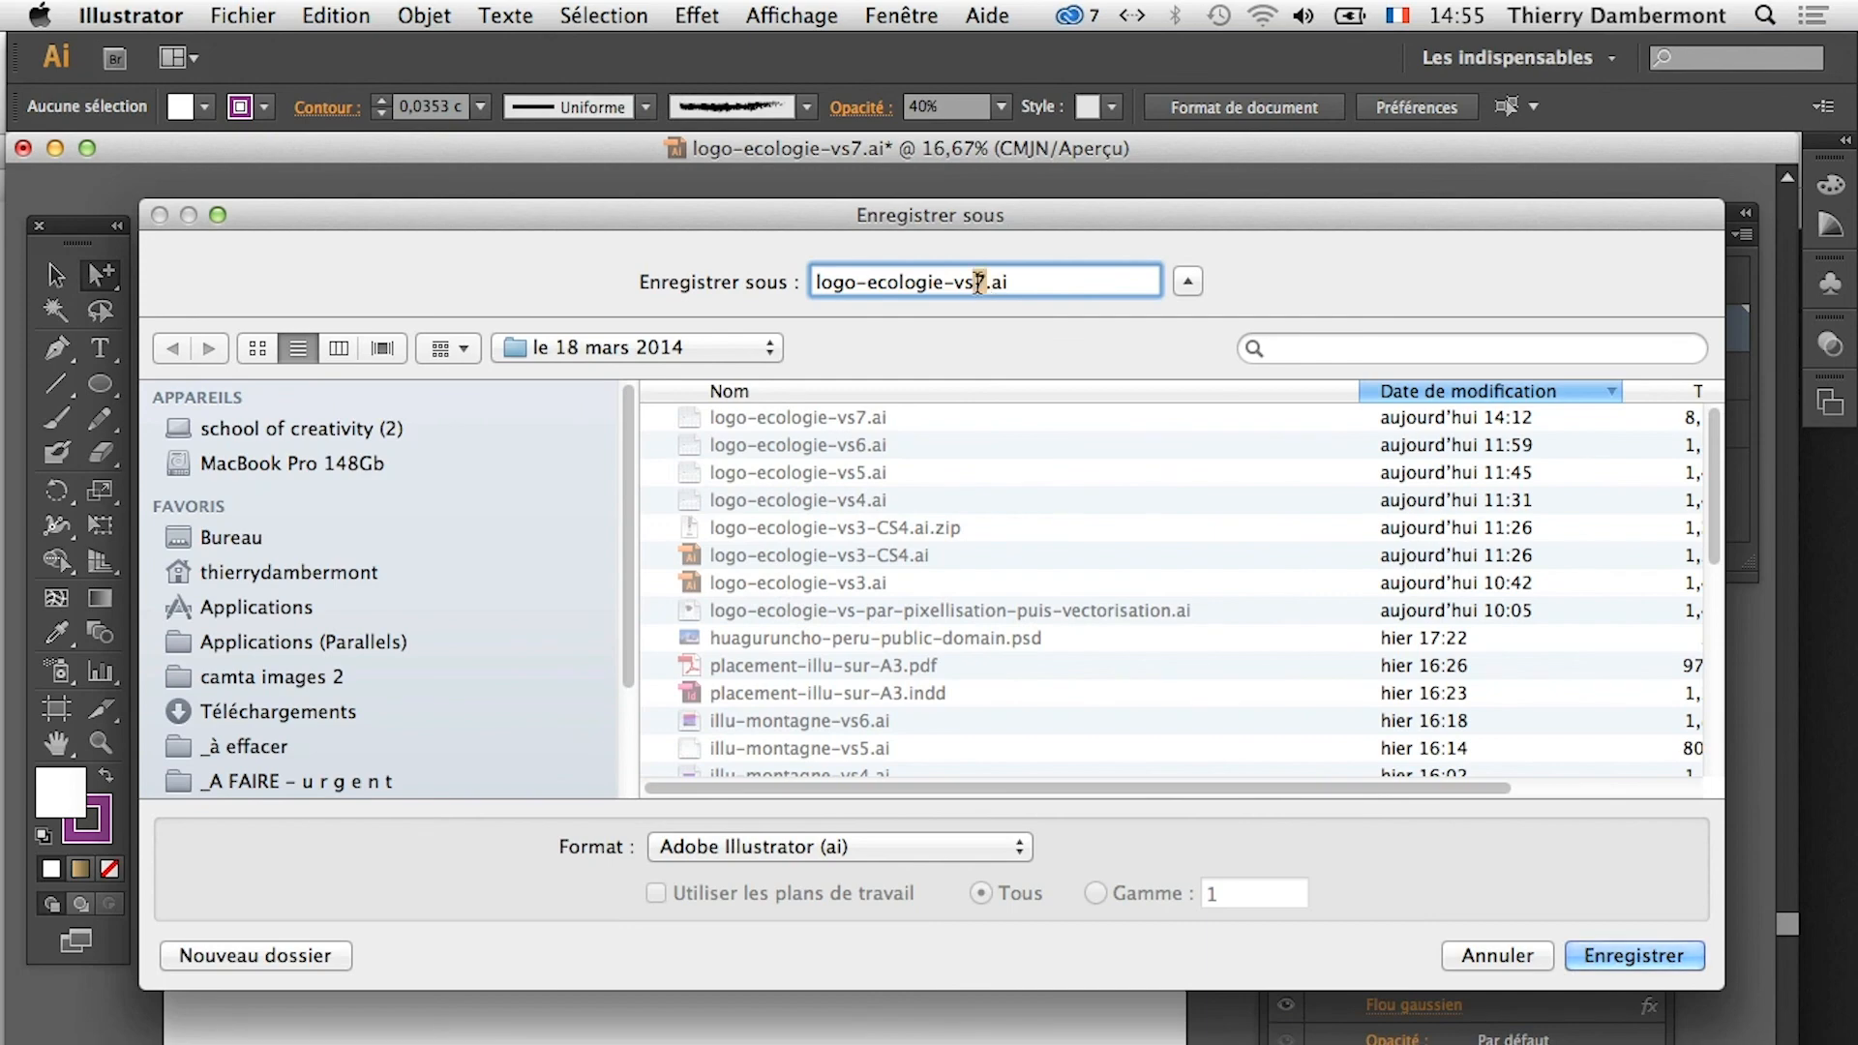
key("BackSpace")
type("8")
key("Return")
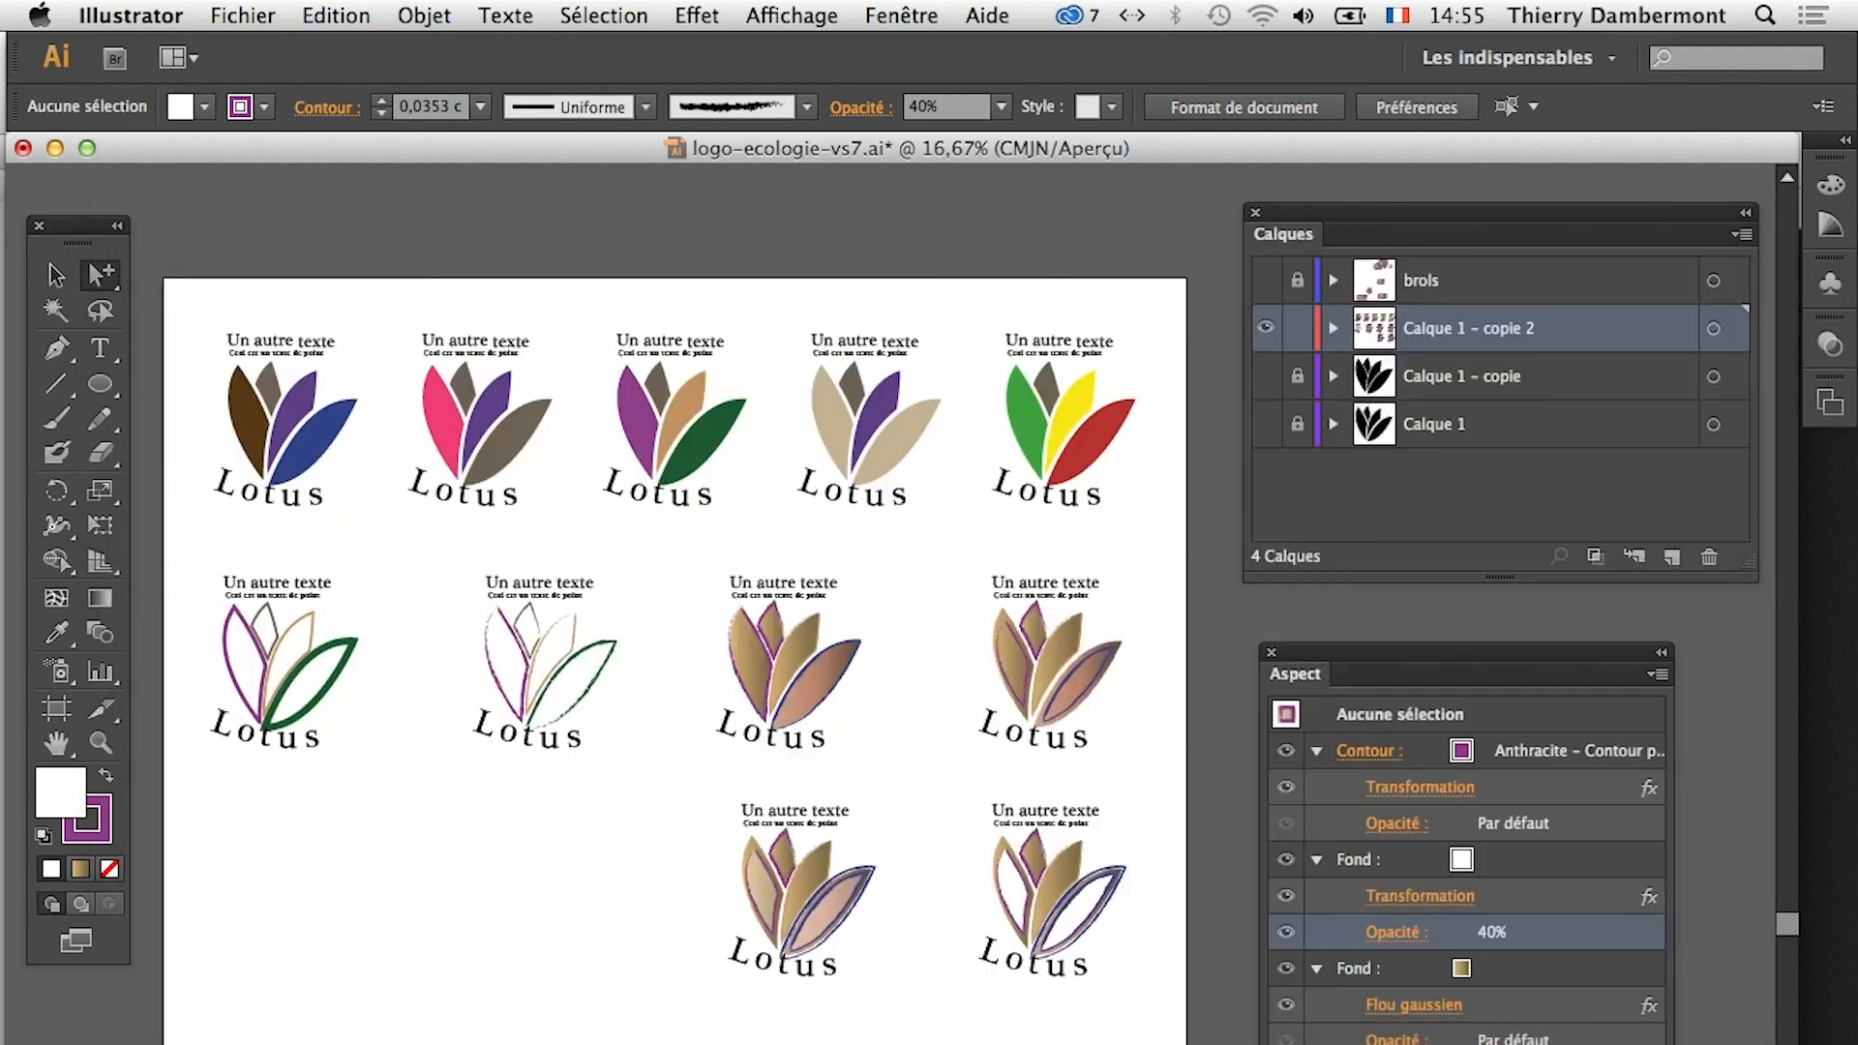
key("Return")
Switch to Firefox and open a new browser window
mouse_move(3, 1026)
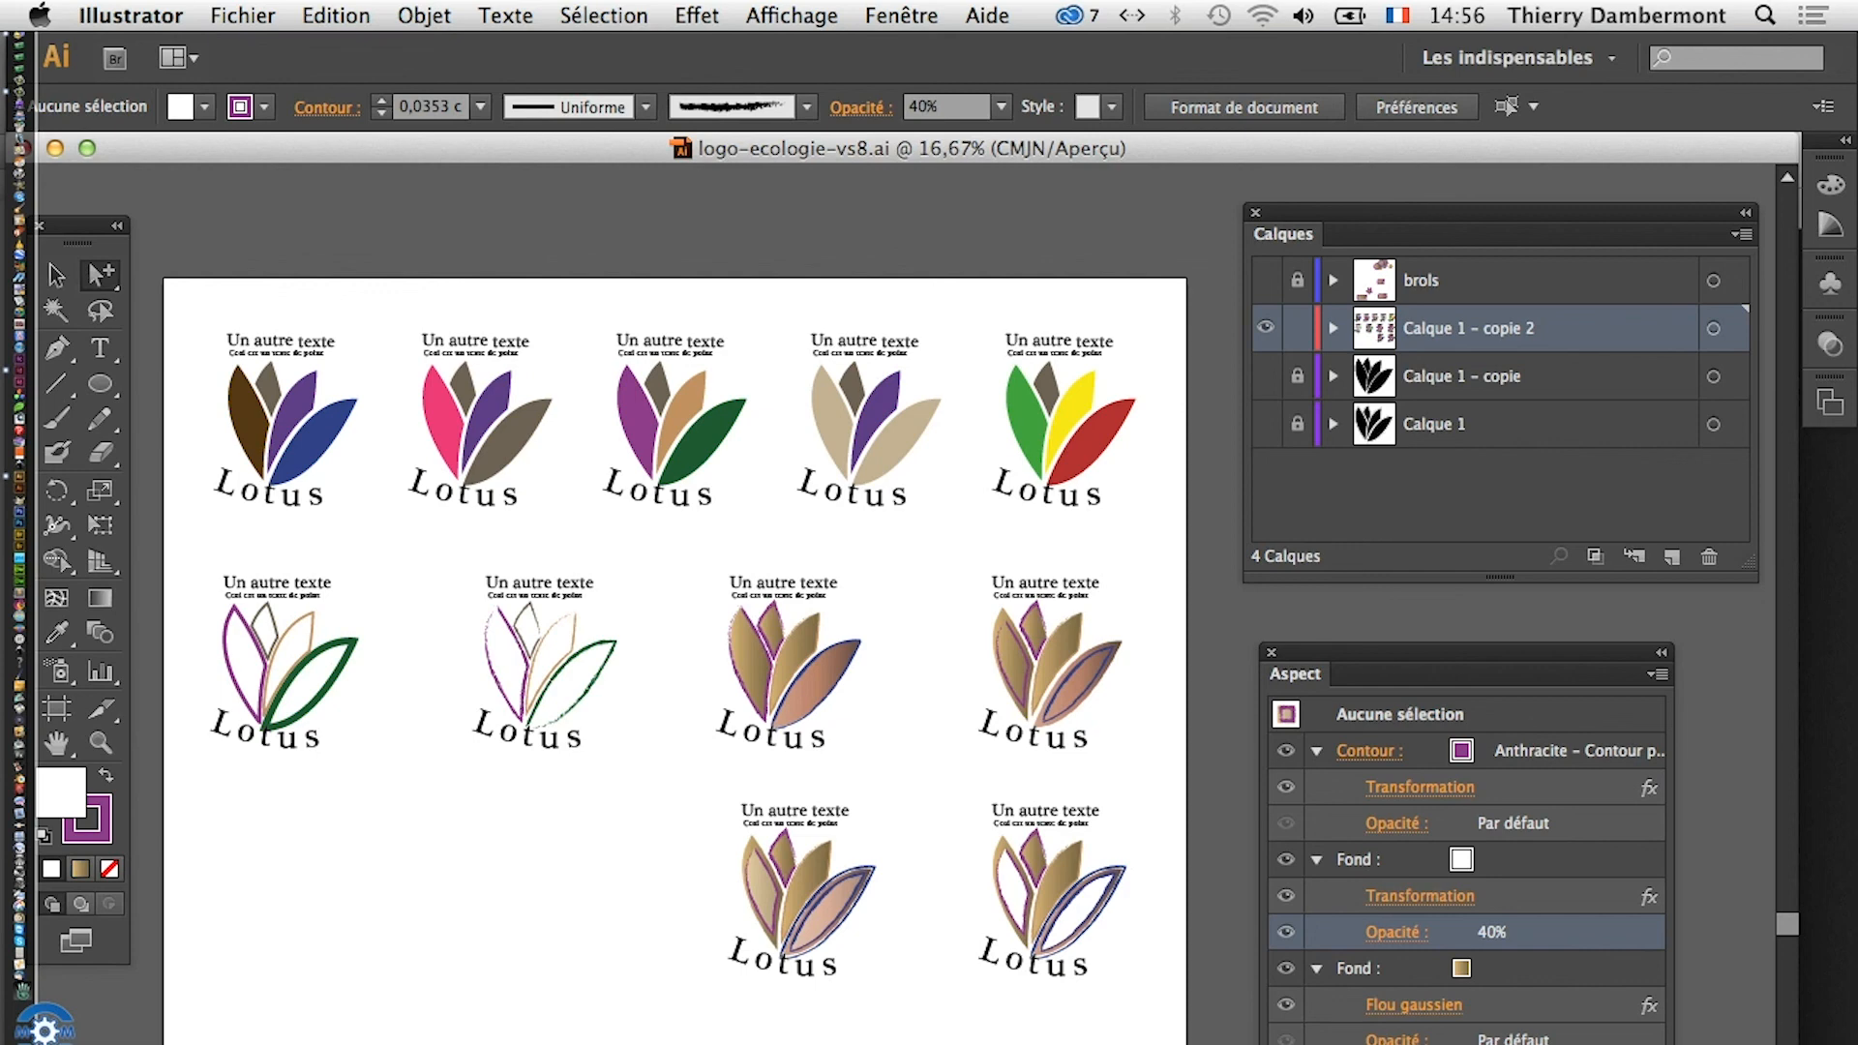
left_click(19, 93)
left_click(206, 13)
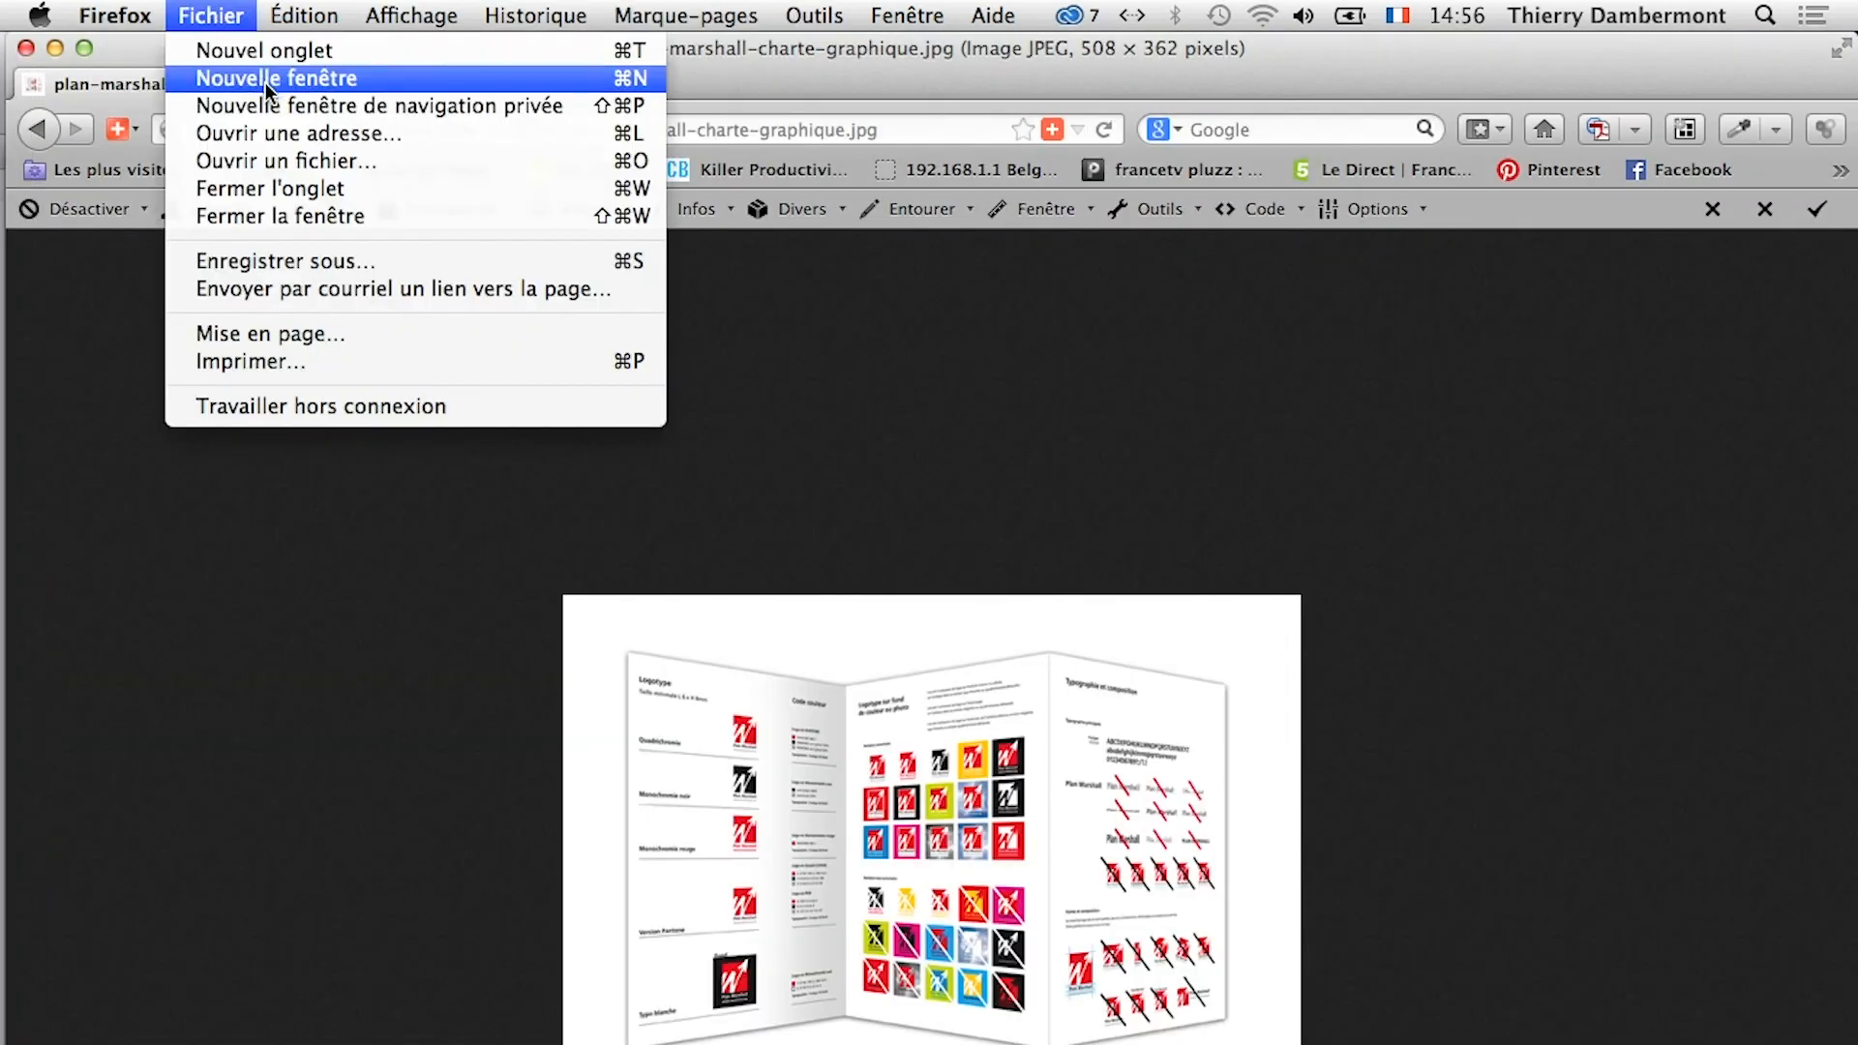
left_click(265, 77)
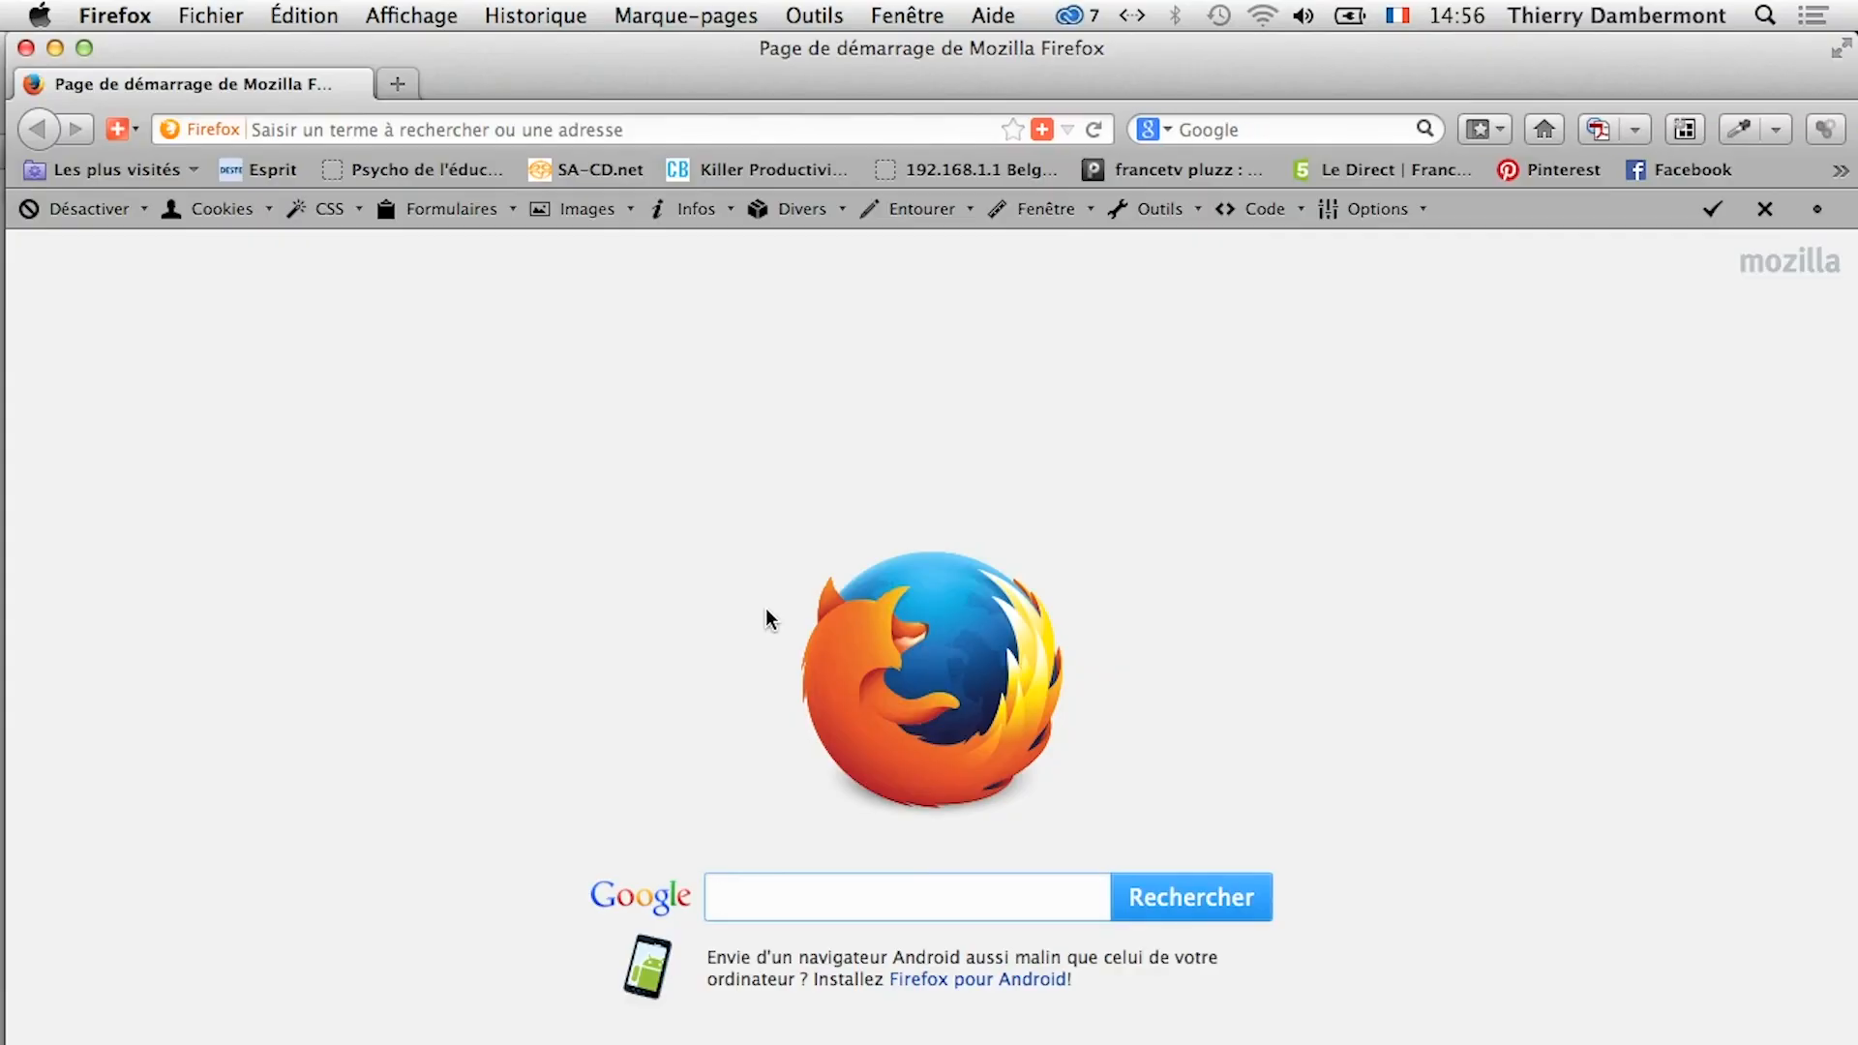